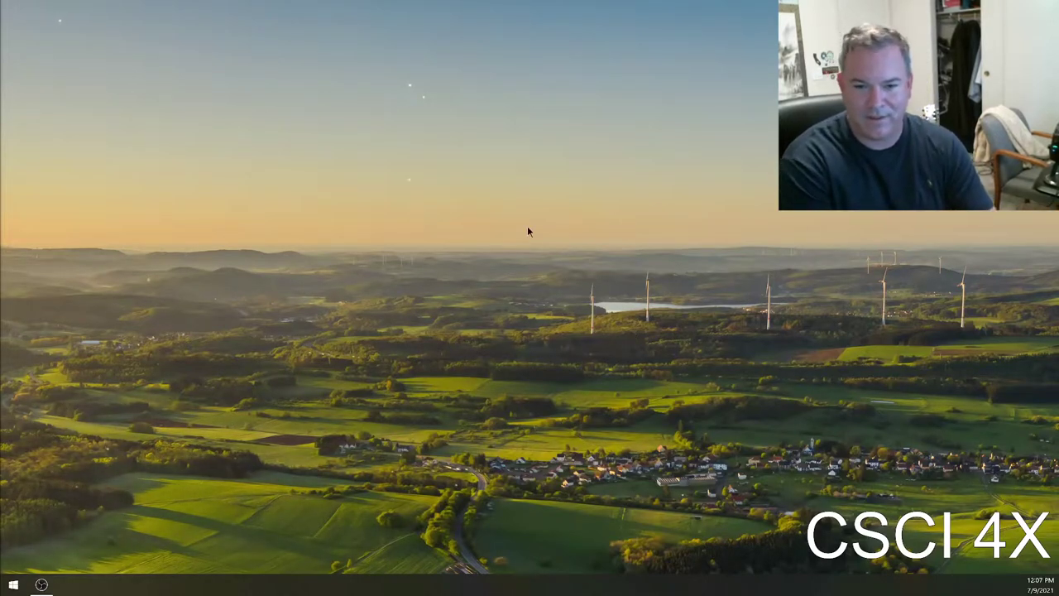
{"action": "left_click_drag", "start_coordinate": [527, 225], "coordinate": [670, 367]}
{"action": "left_click_drag", "start_coordinate": [540, 221], "coordinate": [693, 371]}
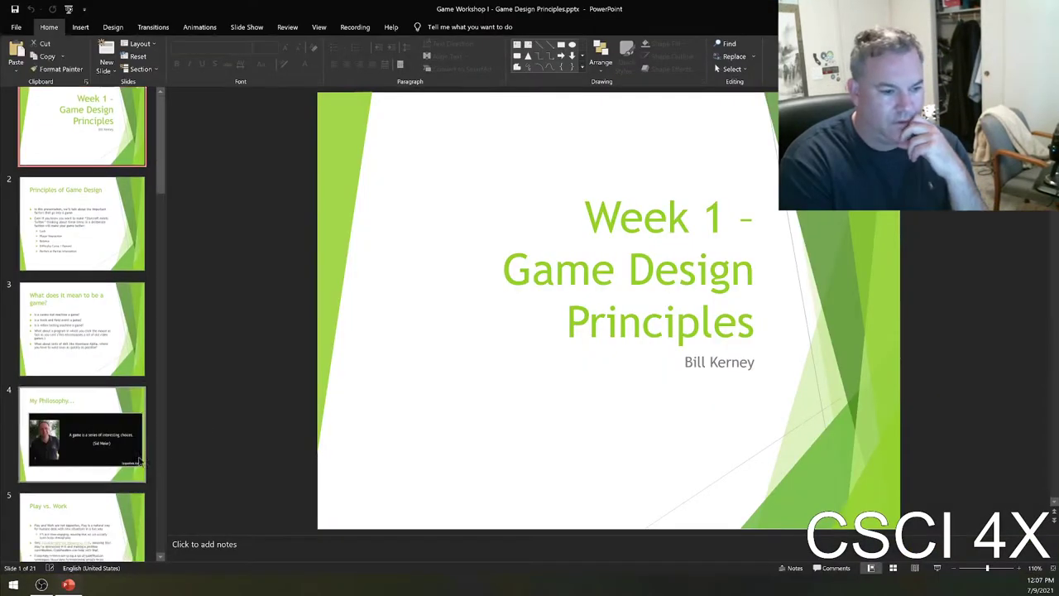
Find and open the Genre slide, slide 7, in the Game Design Principles presentation.
{"action": "scroll", "coordinate": [140, 461], "scroll_direction": "down", "scroll_amount": 6}
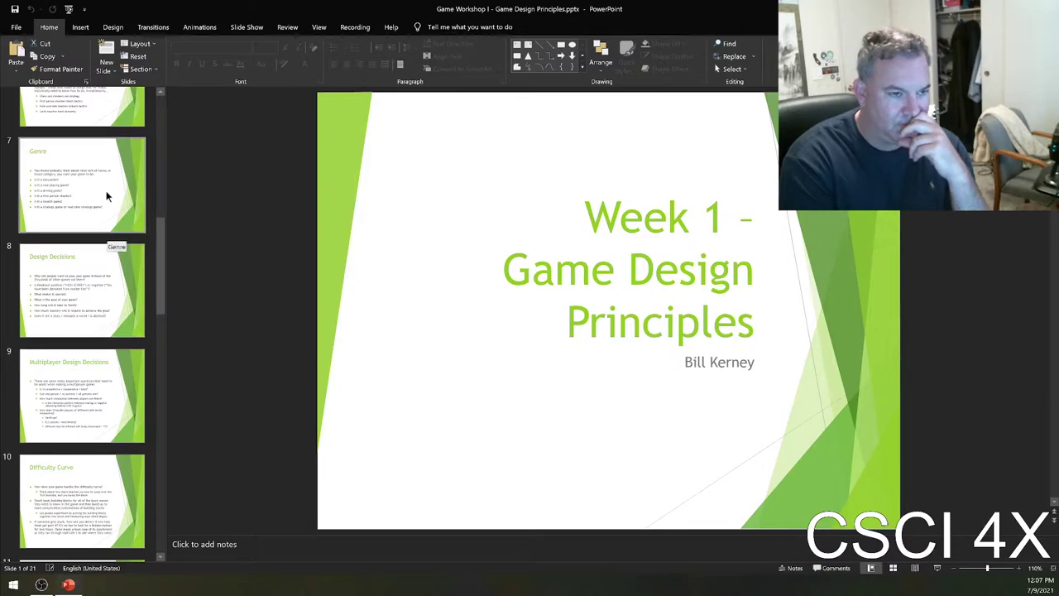
{"action": "left_click", "coordinate": [93, 182]}
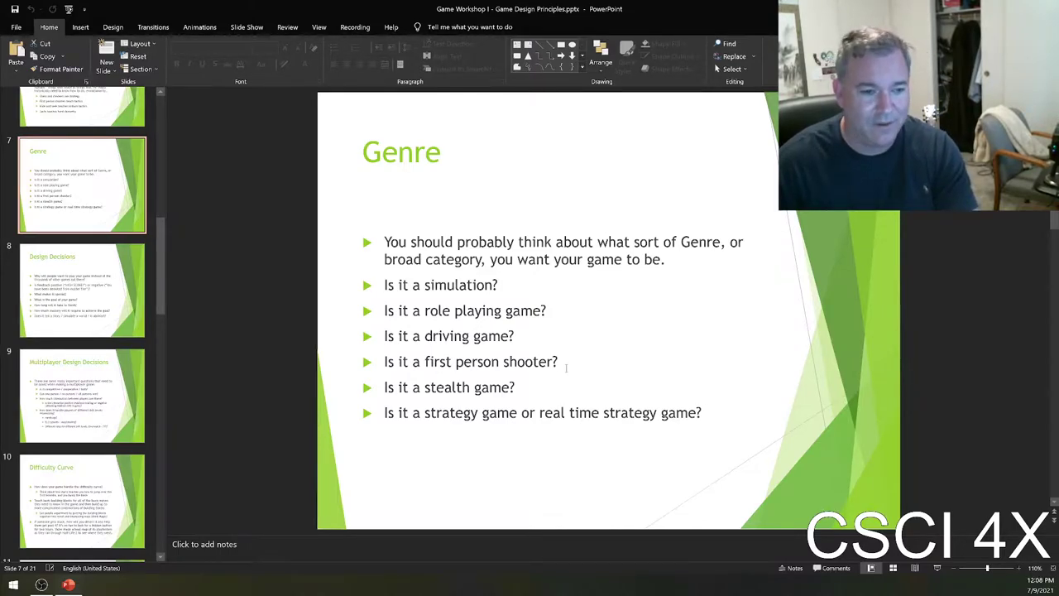
{"action": "scroll", "coordinate": [82, 249], "scroll_direction": "up", "scroll_amount": 1}
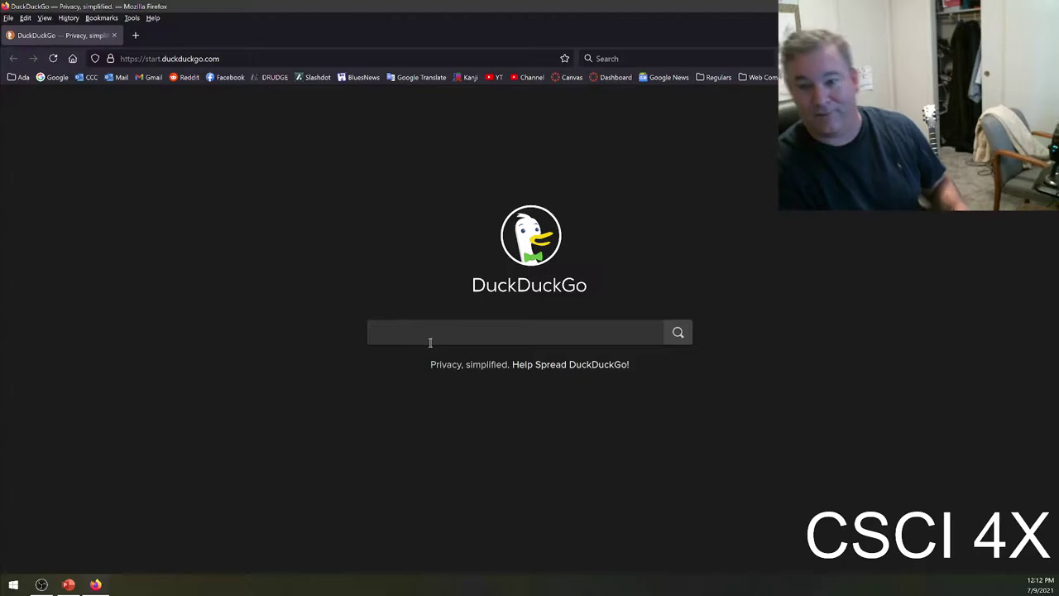
In Firefox, search DuckDuckGo for "ogre mage warcraft 2" and open Wowpedia's Ogre-Mage (Warcraft II) article.
{"action": "type", "text": "ogre mage"}
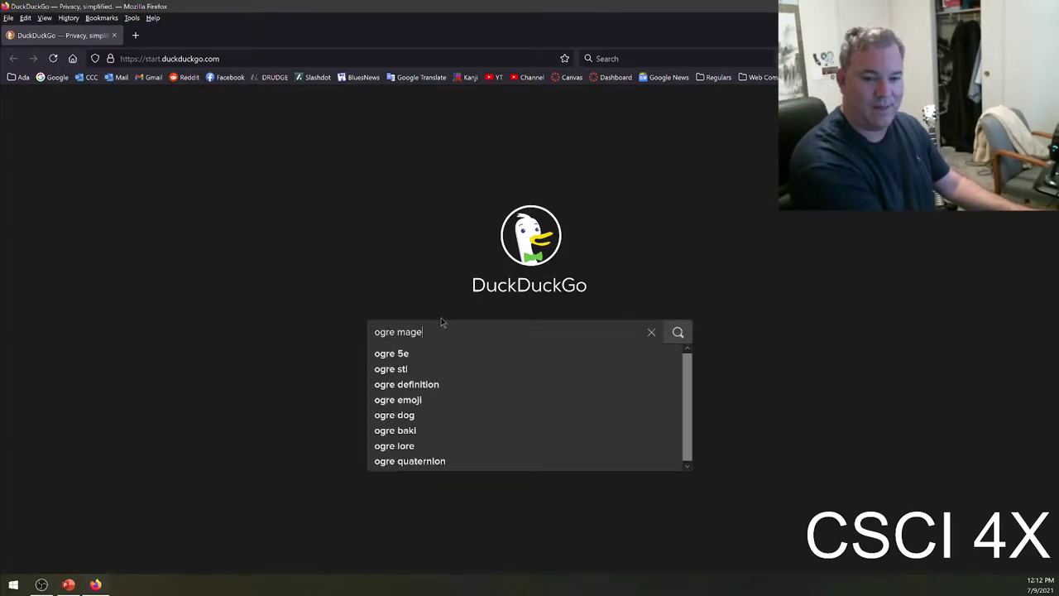
{"action": "type", "text": " warcraft 2"}
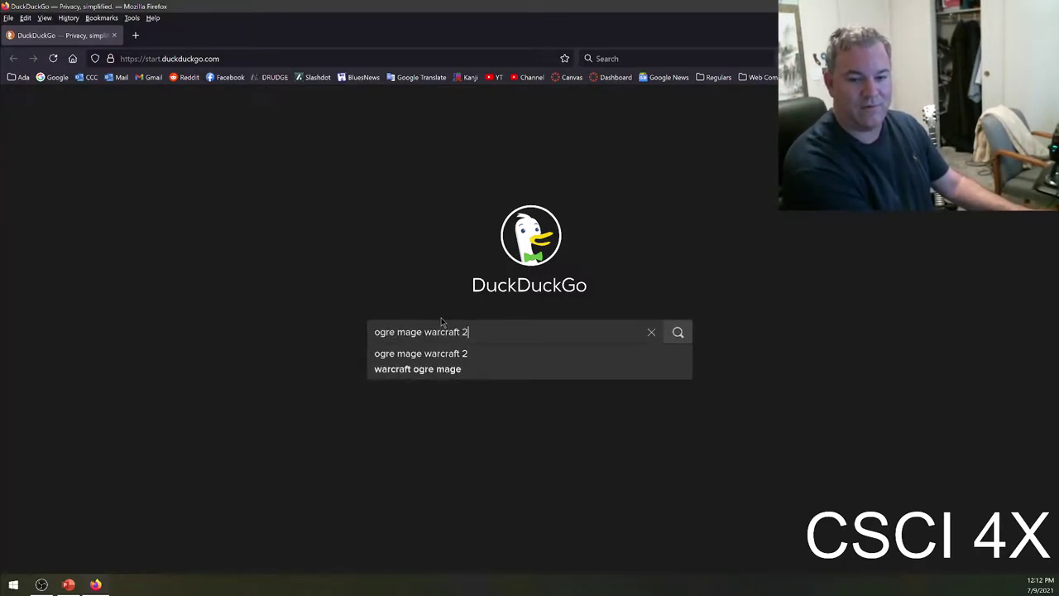
{"action": "key", "text": "Return"}
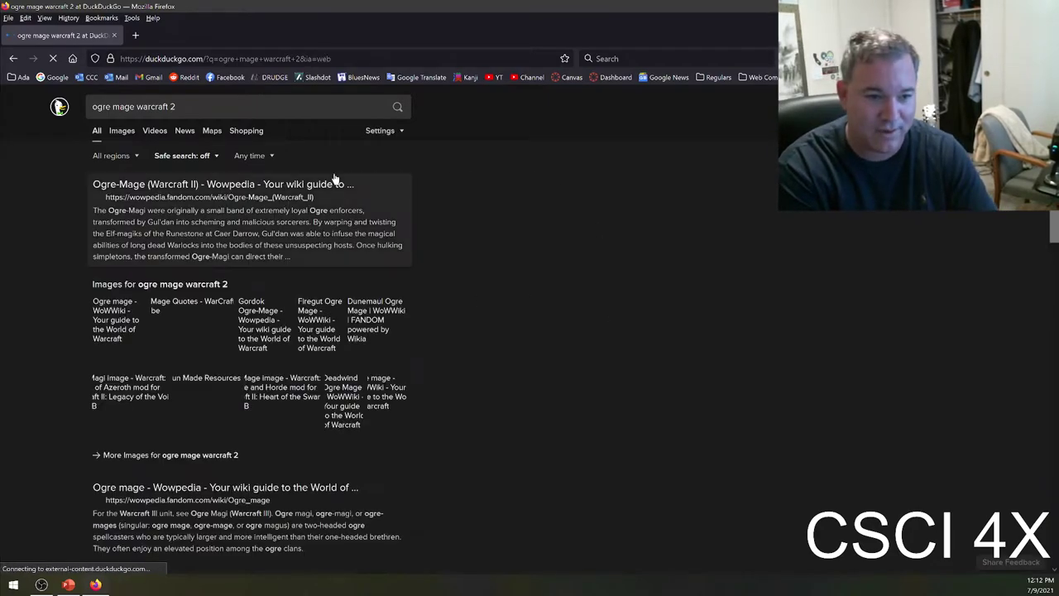
{"action": "left_click", "coordinate": [256, 185]}
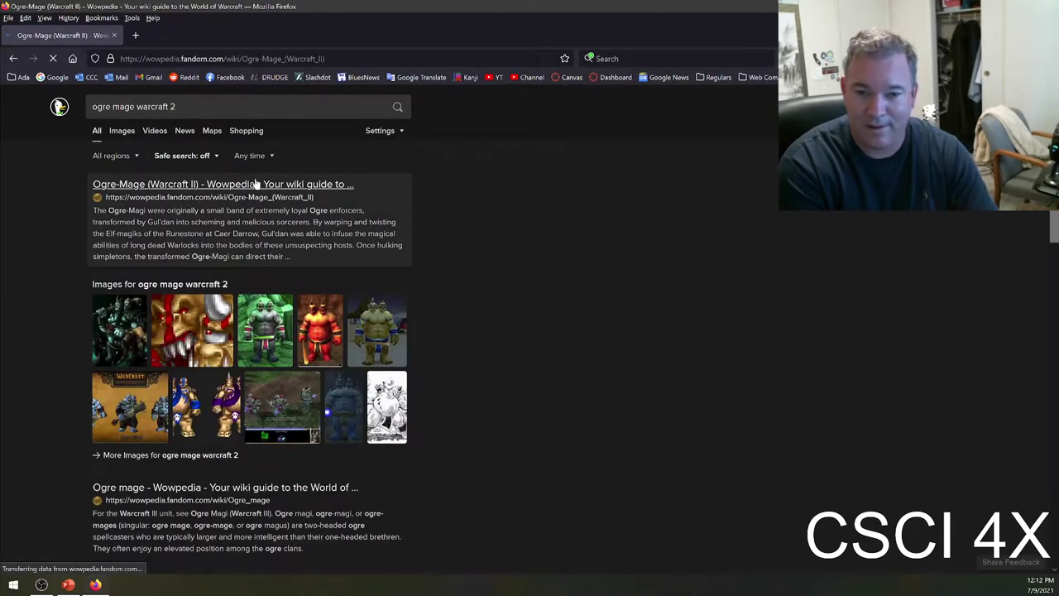
Go to the Spells section of the Ogre-Mage article and highlight the Bloodlust entry.
{"action": "scroll", "coordinate": [300, 360], "scroll_direction": "down", "scroll_amount": 5}
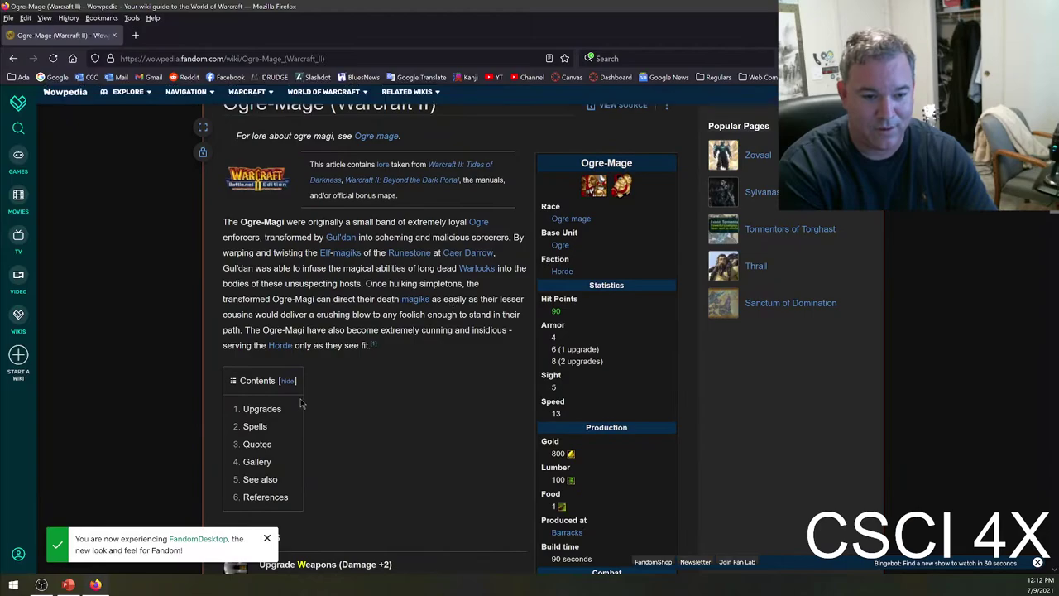
{"action": "left_click", "coordinate": [258, 307]}
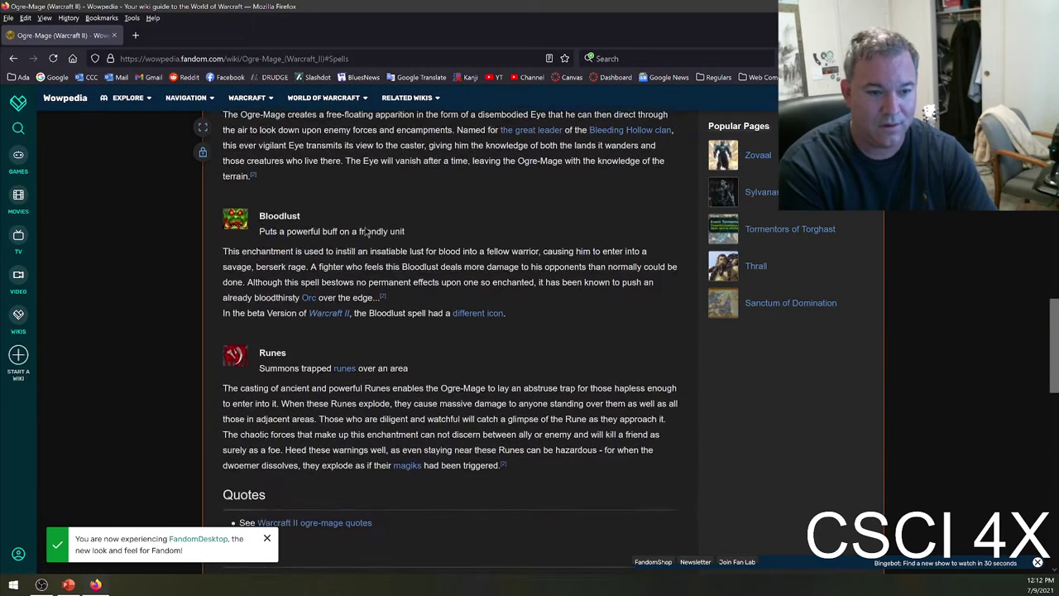
{"action": "scroll", "coordinate": [375, 199], "scroll_direction": "down", "scroll_amount": 2}
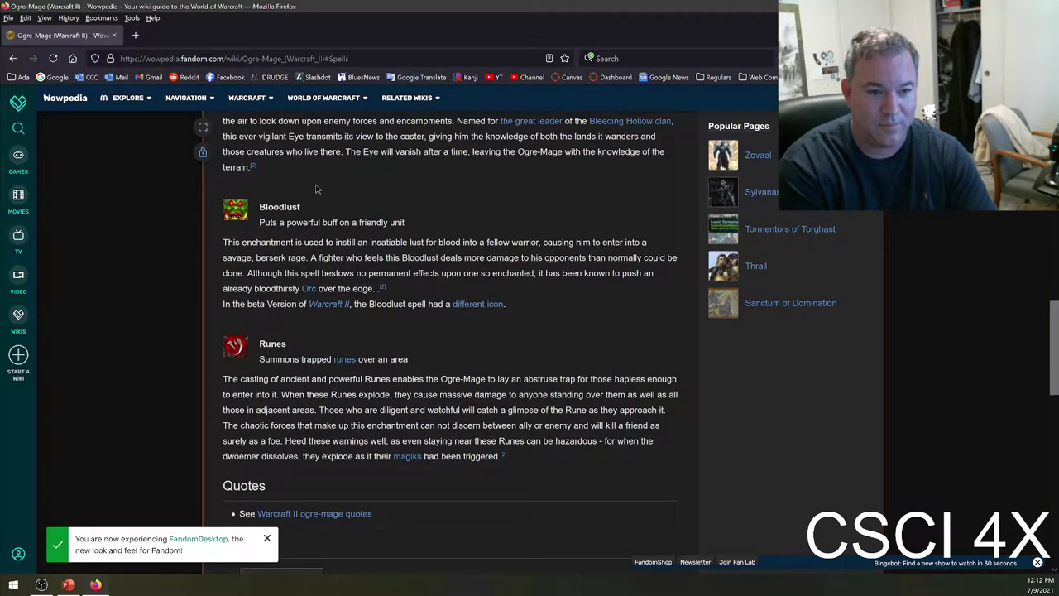
{"action": "left_click_drag", "start_coordinate": [318, 190], "coordinate": [455, 230]}
{"action": "left_click", "coordinate": [486, 214]}
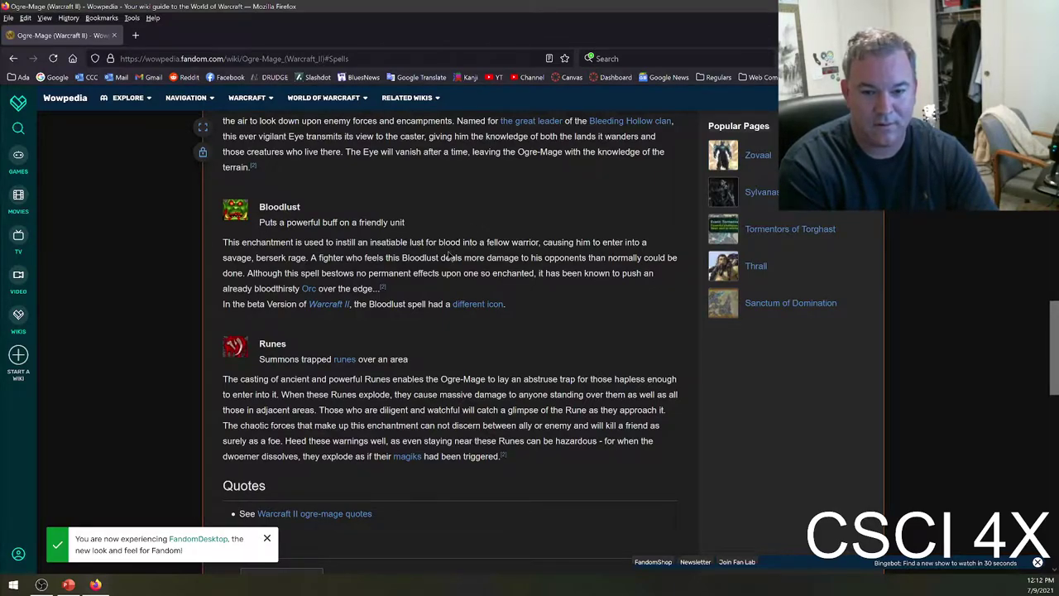
{"action": "left_click_drag", "start_coordinate": [248, 200], "coordinate": [567, 309]}
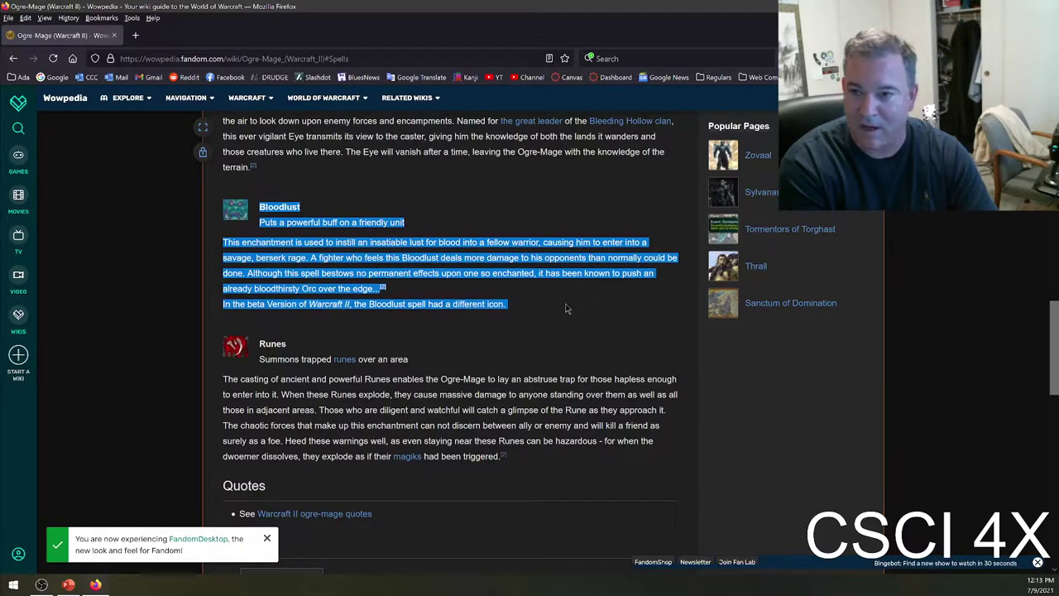
{"action": "scroll", "coordinate": [453, 293], "scroll_direction": "down", "scroll_amount": 2}
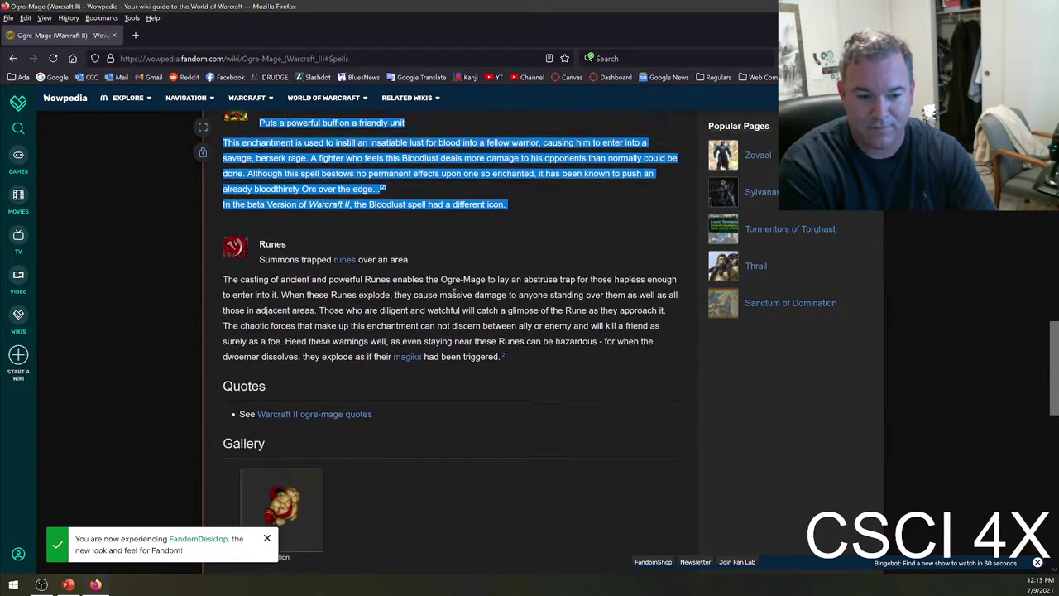
Open the Knight (Warcraft II) article from the Warcraft II units category and examine its upgrades.
{"action": "scroll", "coordinate": [589, 365], "scroll_direction": "up", "scroll_amount": 8}
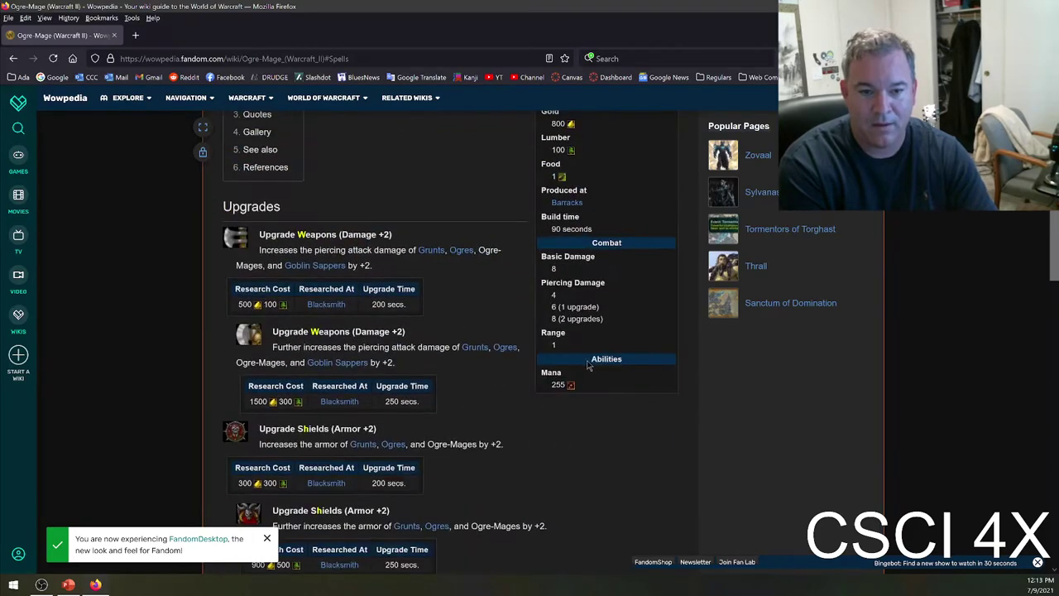
{"action": "scroll", "coordinate": [545, 364], "scroll_direction": "up", "scroll_amount": 5}
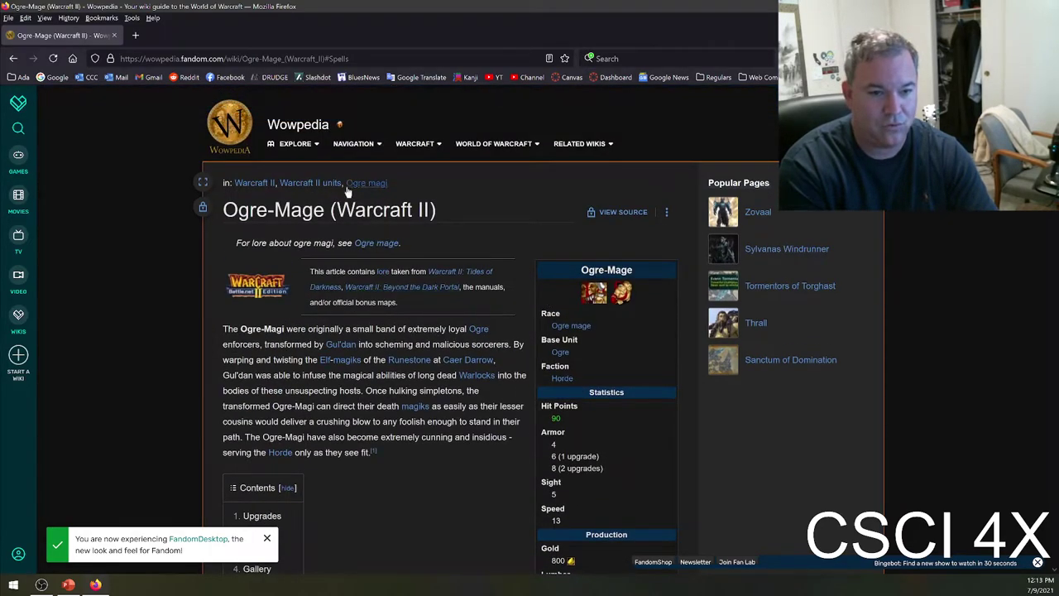
{"action": "left_click", "coordinate": [310, 183]}
{"action": "scroll", "coordinate": [257, 375], "scroll_direction": "down", "scroll_amount": 2}
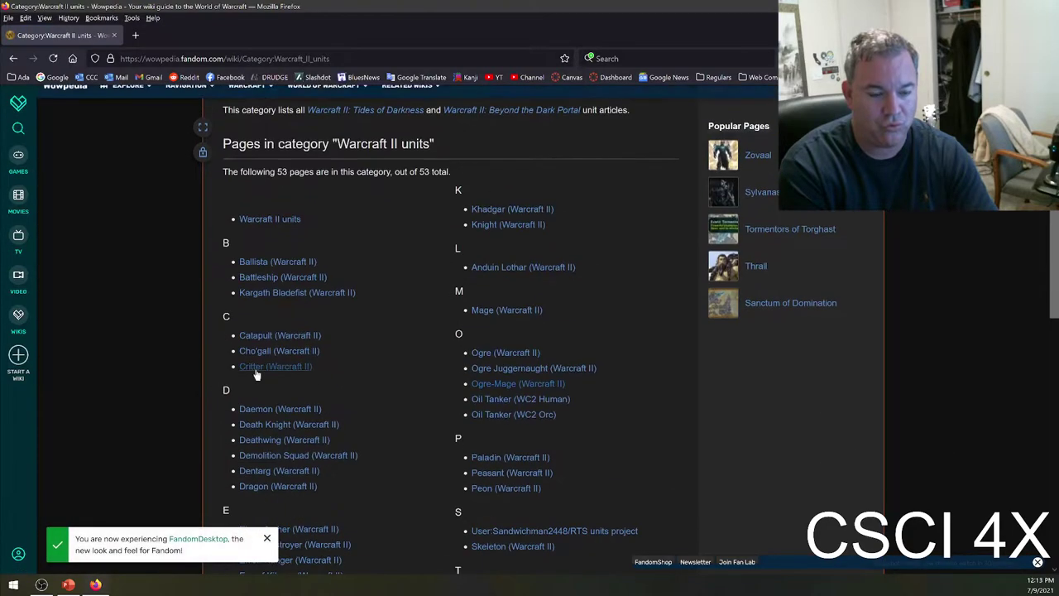
{"action": "left_click", "coordinate": [513, 225]}
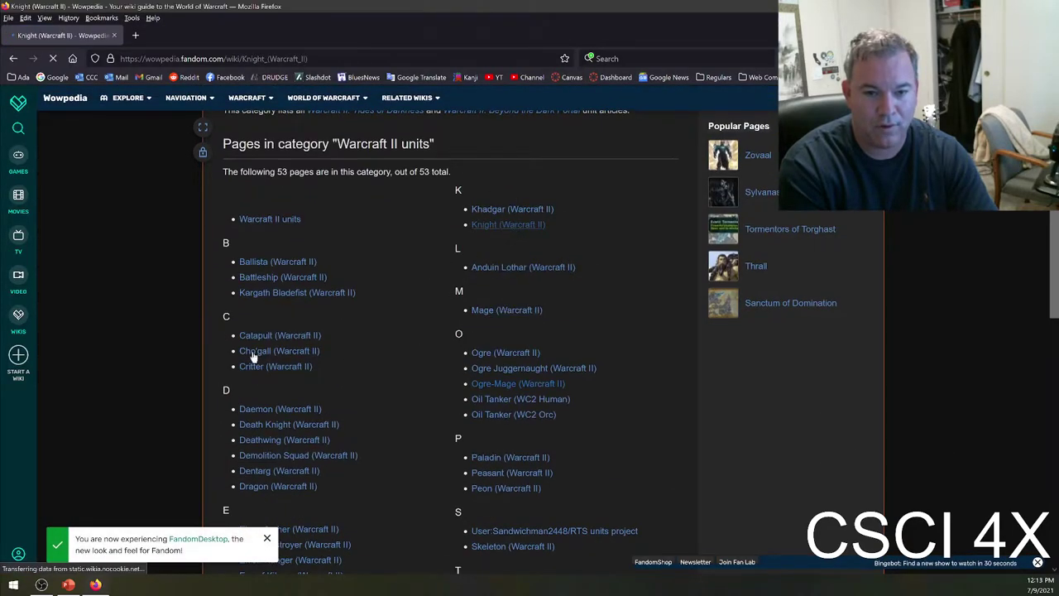
{"action": "scroll", "coordinate": [429, 350], "scroll_direction": "down", "scroll_amount": 15}
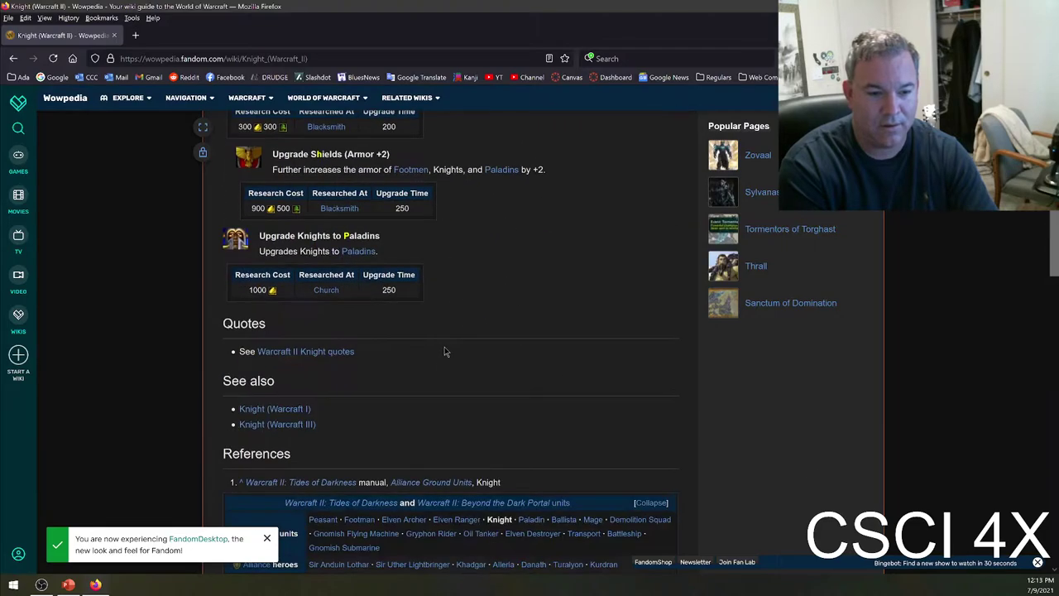
{"action": "scroll", "coordinate": [442, 323], "scroll_direction": "up", "scroll_amount": 4}
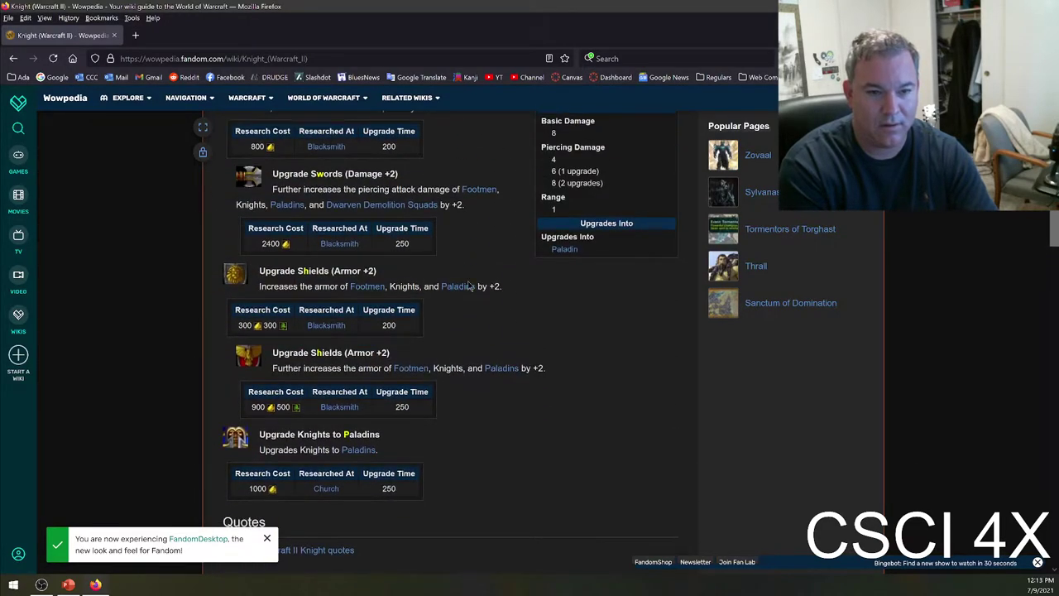
{"action": "scroll", "coordinate": [469, 285], "scroll_direction": "up", "scroll_amount": 3}
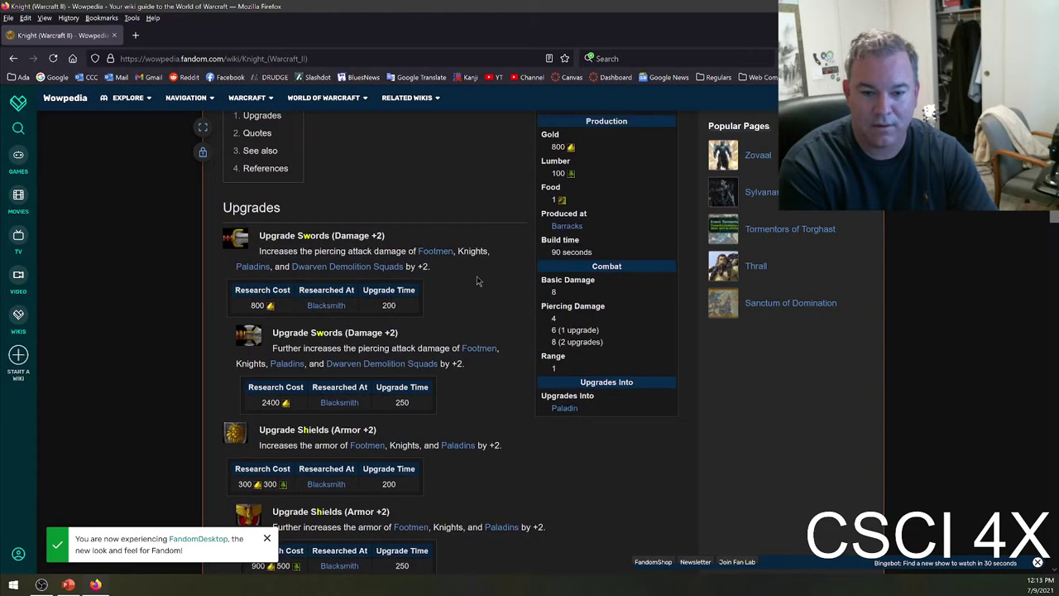
Open the Paladin article from the Knight's upgrade information and examine the Holy Vision spell.
{"action": "left_click", "coordinate": [570, 409]}
{"action": "scroll", "coordinate": [414, 318], "scroll_direction": "down", "scroll_amount": 10}
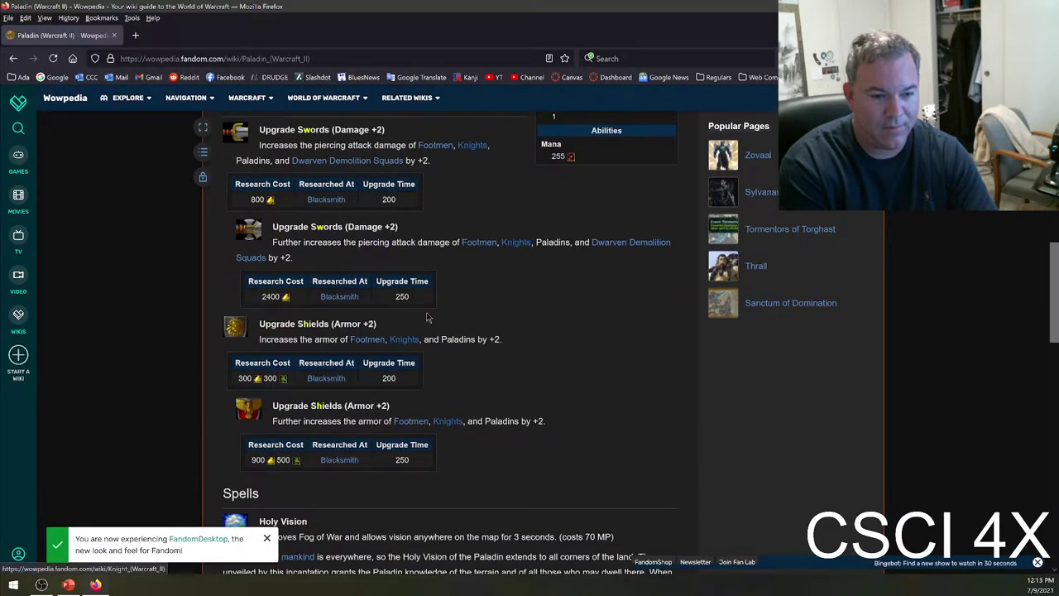
{"action": "scroll", "coordinate": [428, 317], "scroll_direction": "down", "scroll_amount": 5}
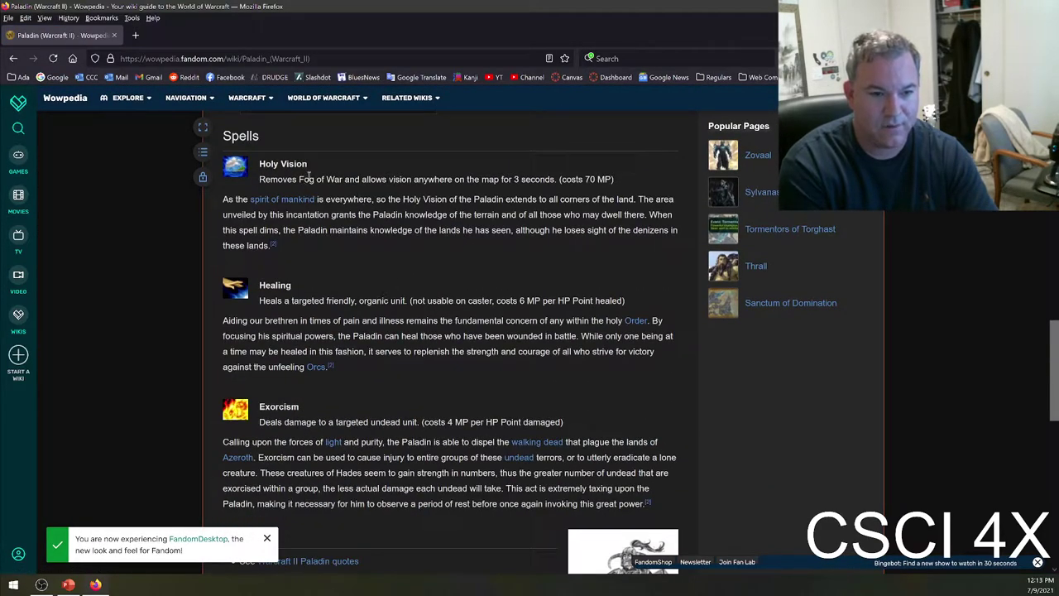
{"action": "left_click_drag", "start_coordinate": [308, 177], "coordinate": [403, 169]}
{"action": "left_click", "coordinate": [389, 254]}
{"action": "left_click", "coordinate": [404, 169]}
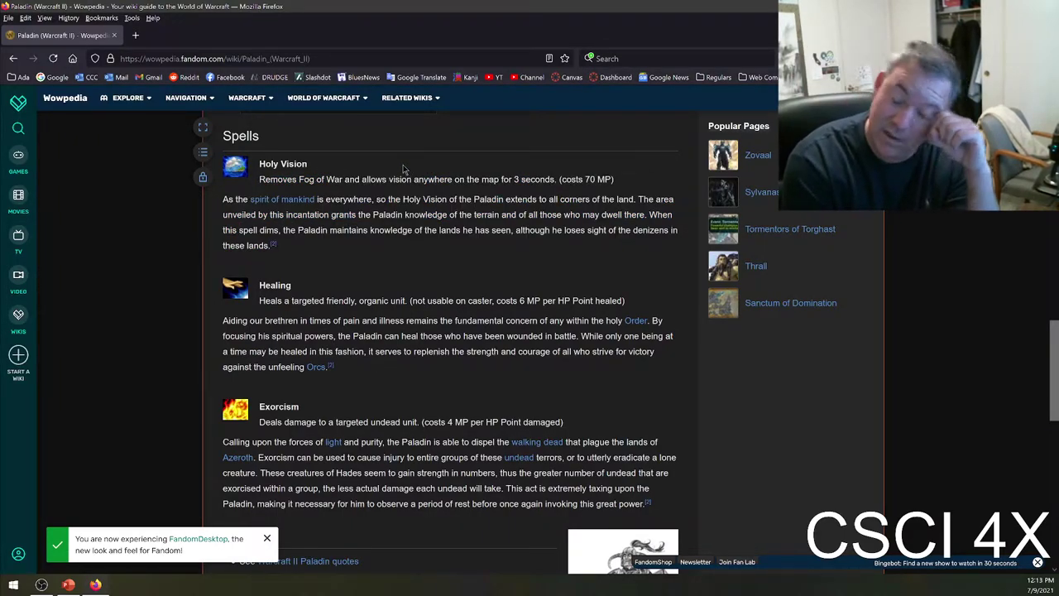
Highlight the Paladin's Healing spell description and read on through the Exorcism spell.
{"action": "left_click_drag", "start_coordinate": [420, 277], "coordinate": [418, 406]}
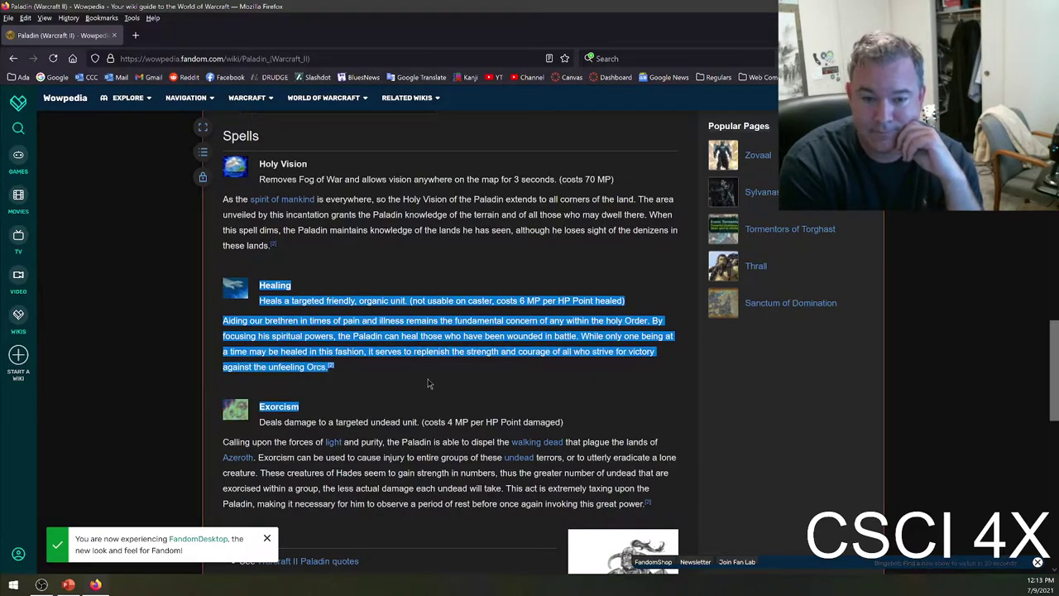
{"action": "left_click", "coordinate": [416, 389]}
{"action": "scroll", "coordinate": [428, 351], "scroll_direction": "down", "scroll_amount": 1}
{"action": "scroll", "coordinate": [429, 351], "scroll_direction": "down", "scroll_amount": 2}
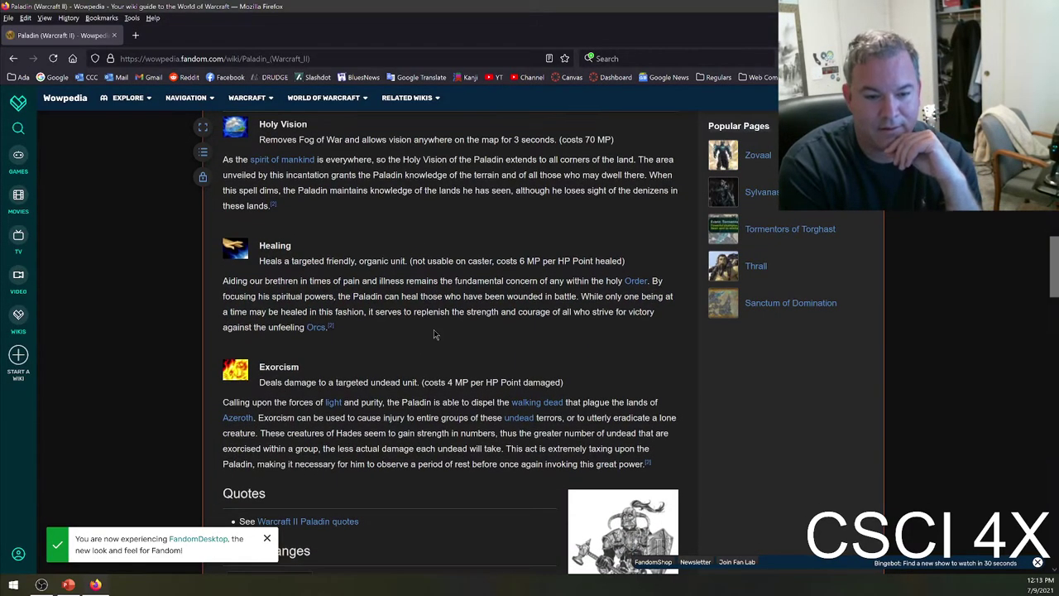
{"action": "left_click_drag", "start_coordinate": [463, 302], "coordinate": [529, 384]}
{"action": "left_click", "coordinate": [368, 284]}
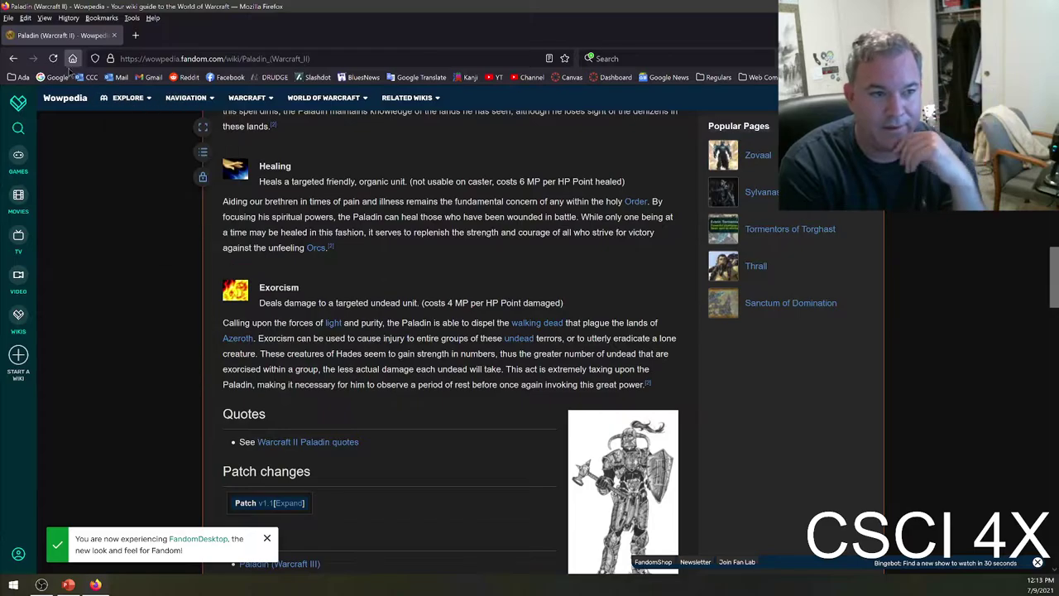
Return to the Ogre-Mage article and highlight the description of the Runes spell.
{"action": "left_click", "coordinate": [14, 59]}
{"action": "left_click", "coordinate": [14, 59]}
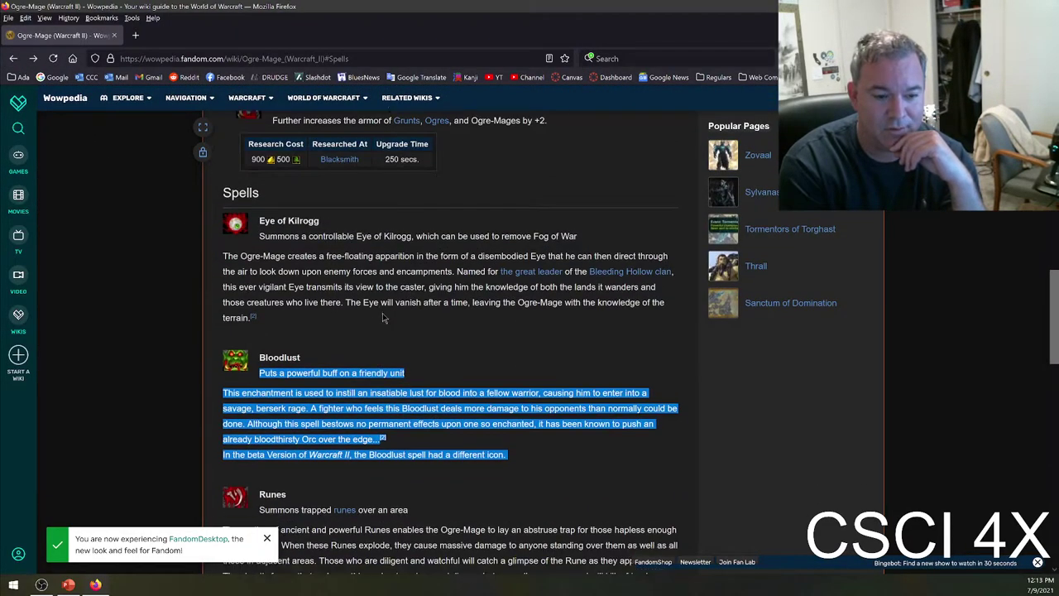
{"action": "scroll", "coordinate": [389, 315], "scroll_direction": "down", "scroll_amount": 3}
{"action": "left_click_drag", "start_coordinate": [259, 320], "coordinate": [577, 431]}
{"action": "left_click", "coordinate": [577, 431]}
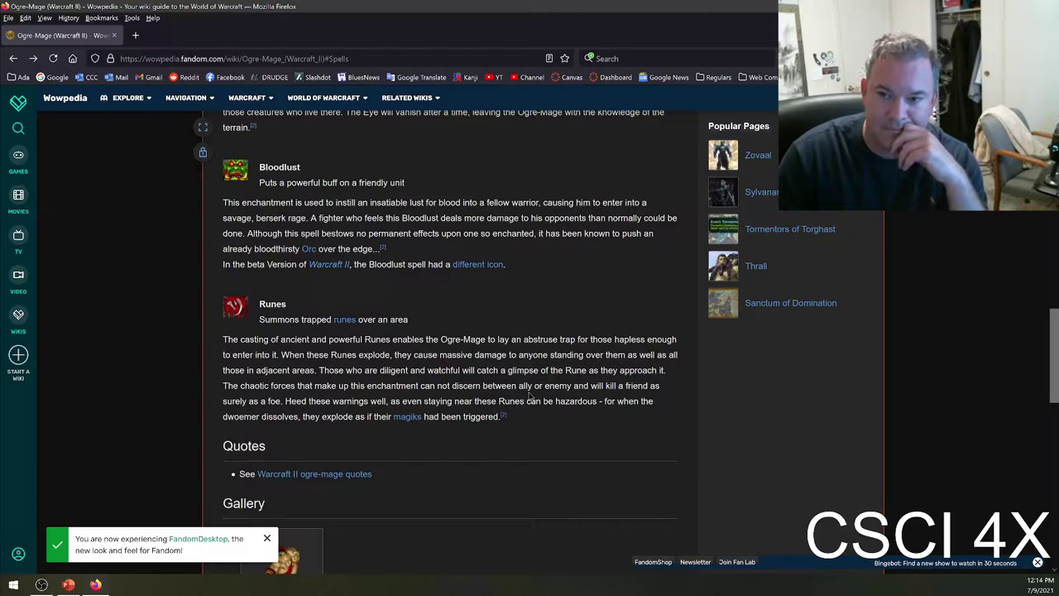
Open the Mage (Warcraft II) article from the Warcraft II units category.
{"action": "scroll", "coordinate": [599, 314], "scroll_direction": "up", "scroll_amount": 20}
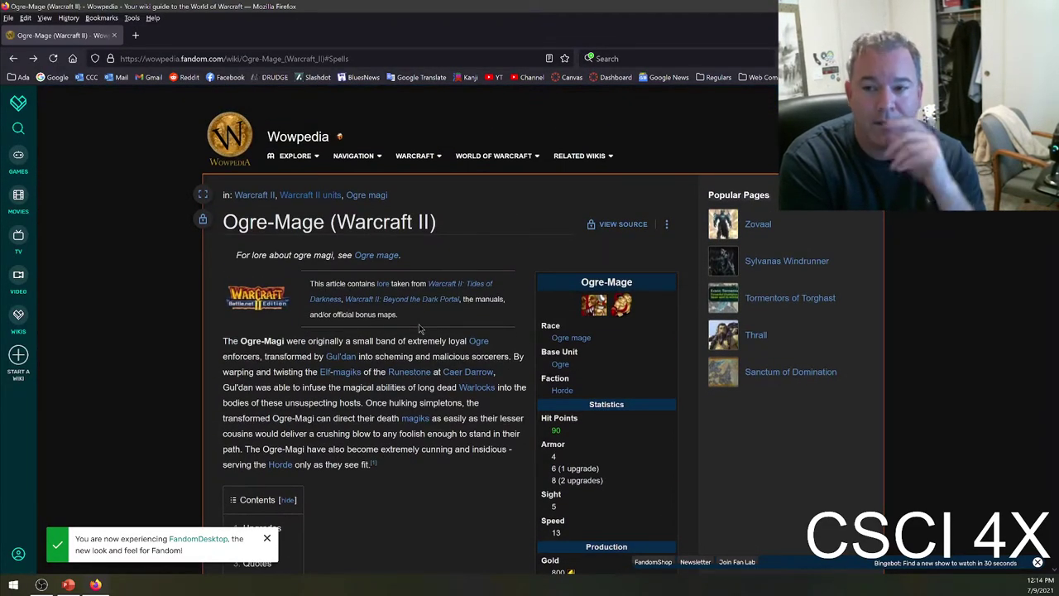
{"action": "left_click", "coordinate": [308, 196]}
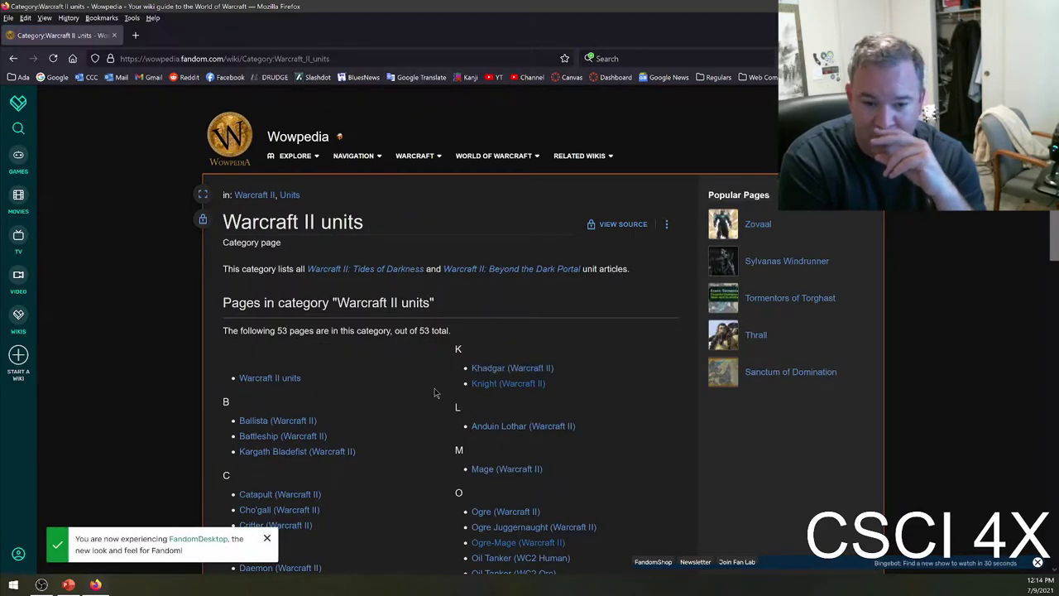
{"action": "scroll", "coordinate": [427, 414], "scroll_direction": "down", "scroll_amount": 3}
{"action": "scroll", "coordinate": [479, 348], "scroll_direction": "up", "scroll_amount": 1}
{"action": "left_click", "coordinate": [497, 273]}
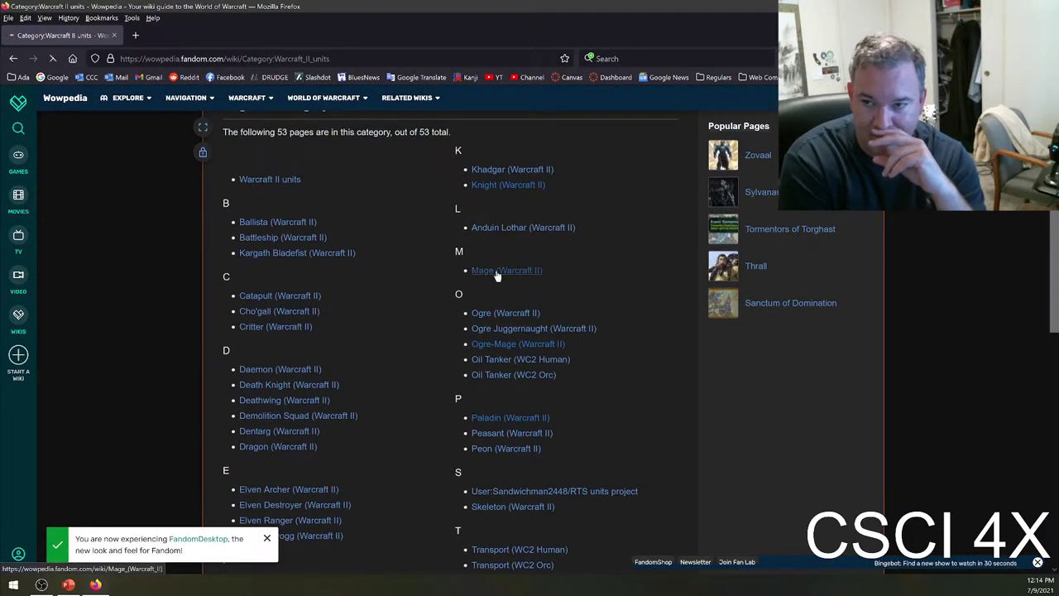
Examine the Mage's spell list from Lightning through Blizzard.
{"action": "scroll", "coordinate": [420, 338], "scroll_direction": "down", "scroll_amount": 6}
{"action": "scroll", "coordinate": [421, 337], "scroll_direction": "up", "scroll_amount": 2}
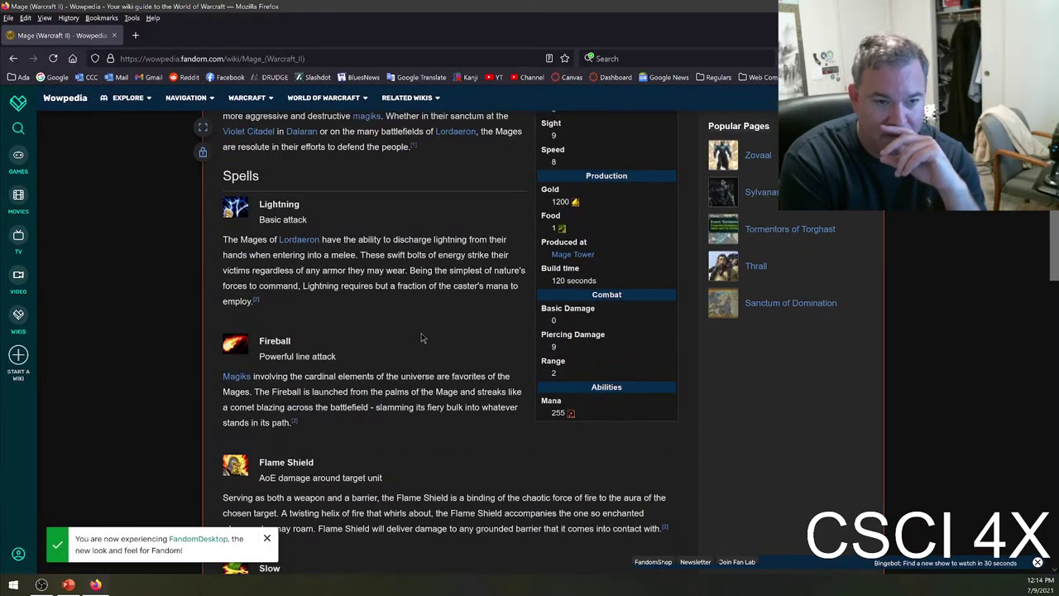
{"action": "scroll", "coordinate": [421, 337], "scroll_direction": "down", "scroll_amount": 2}
{"action": "scroll", "coordinate": [388, 277], "scroll_direction": "down", "scroll_amount": 9}
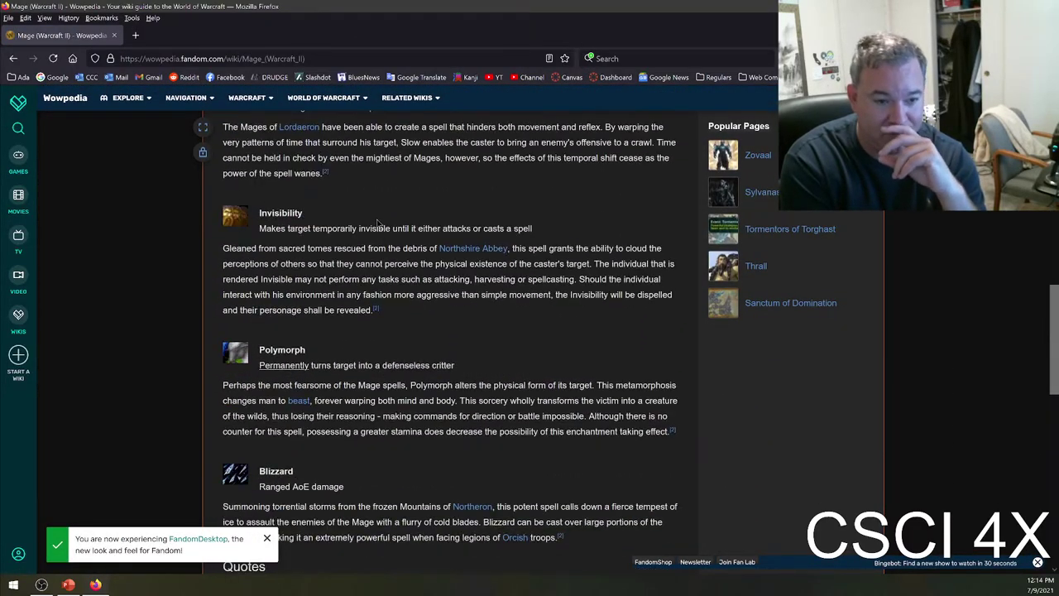
{"action": "left_click_drag", "start_coordinate": [353, 282], "coordinate": [508, 327]}
{"action": "left_click", "coordinate": [606, 356]}
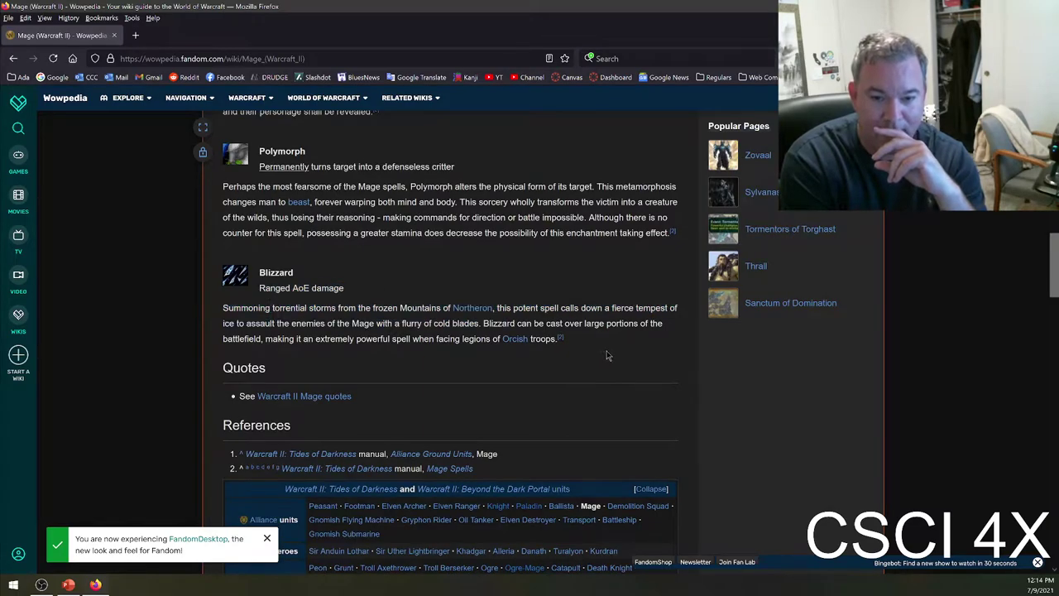
Return to the Warcraft II units category and open the Death Knight (Warcraft II) article.
{"action": "left_click_drag", "start_coordinate": [606, 356], "coordinate": [592, 296]}
{"action": "left_click", "coordinate": [591, 297]}
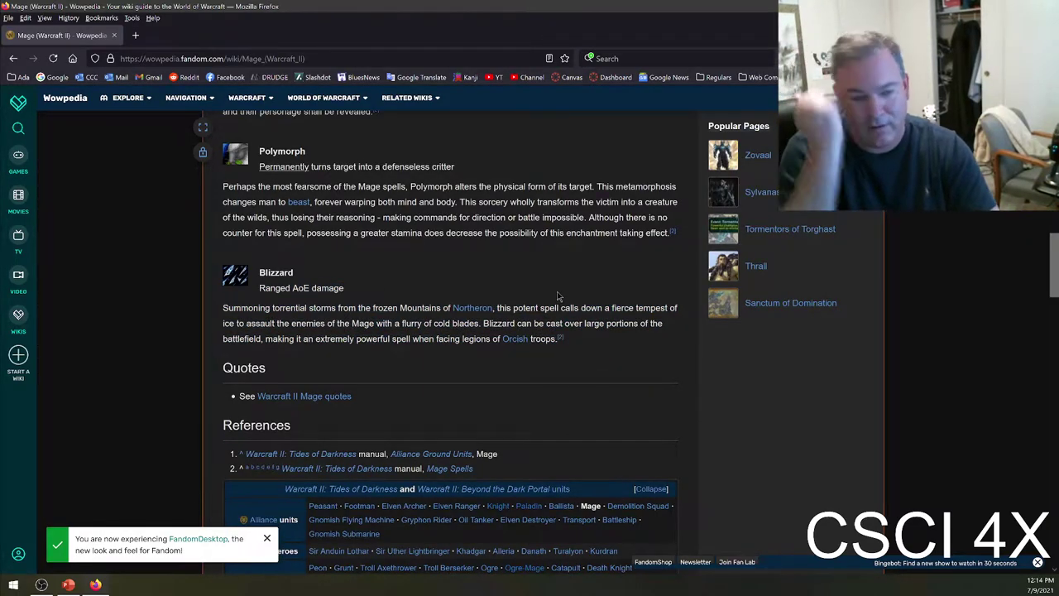
{"action": "key", "text": "alt+Left"}
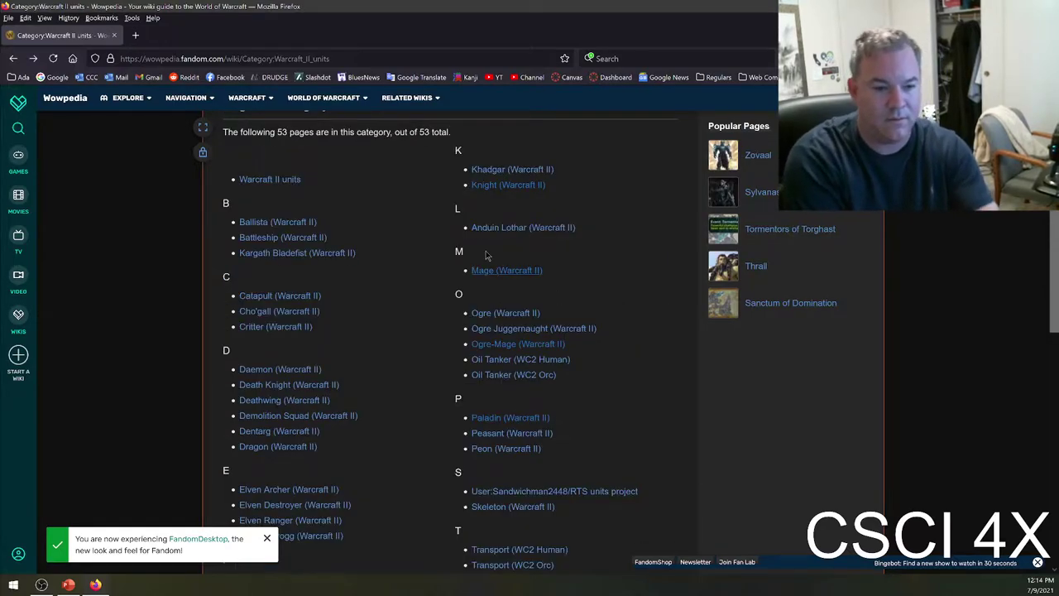
{"action": "left_click", "coordinate": [302, 385]}
{"action": "scroll", "coordinate": [422, 385], "scroll_direction": "down", "scroll_amount": 6}
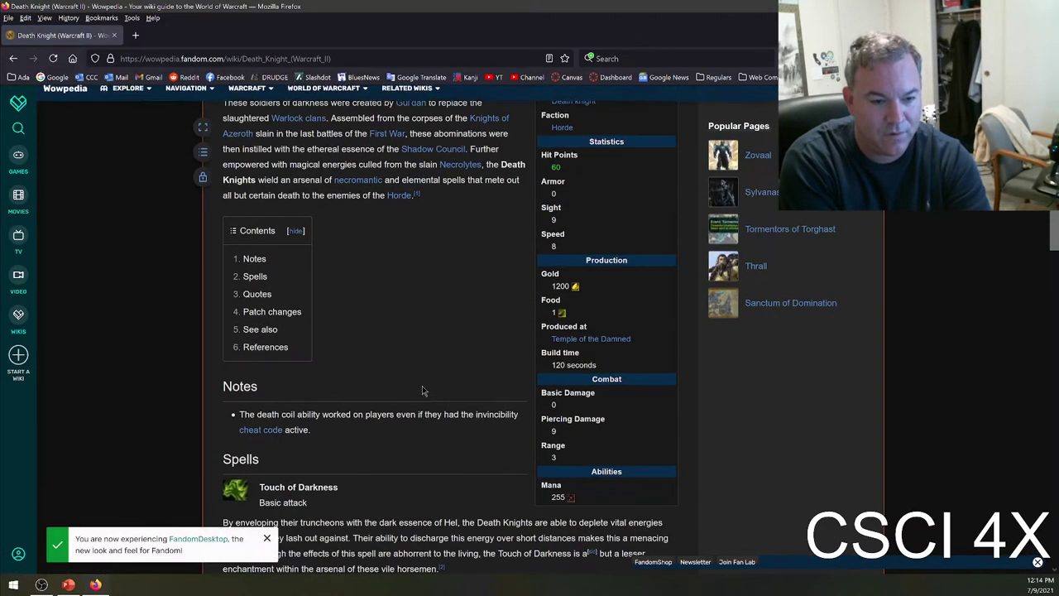
Highlight passages in the Death Knight's spell list, reading down through the Death and Decay description.
{"action": "scroll", "coordinate": [433, 381], "scroll_direction": "down", "scroll_amount": 3}
{"action": "left_click_drag", "start_coordinate": [258, 212], "coordinate": [538, 279]}
{"action": "left_click", "coordinate": [538, 280]}
{"action": "scroll", "coordinate": [537, 279], "scroll_direction": "down", "scroll_amount": 2}
{"action": "left_click_drag", "start_coordinate": [259, 282], "coordinate": [674, 333]}
{"action": "left_click", "coordinate": [617, 337]}
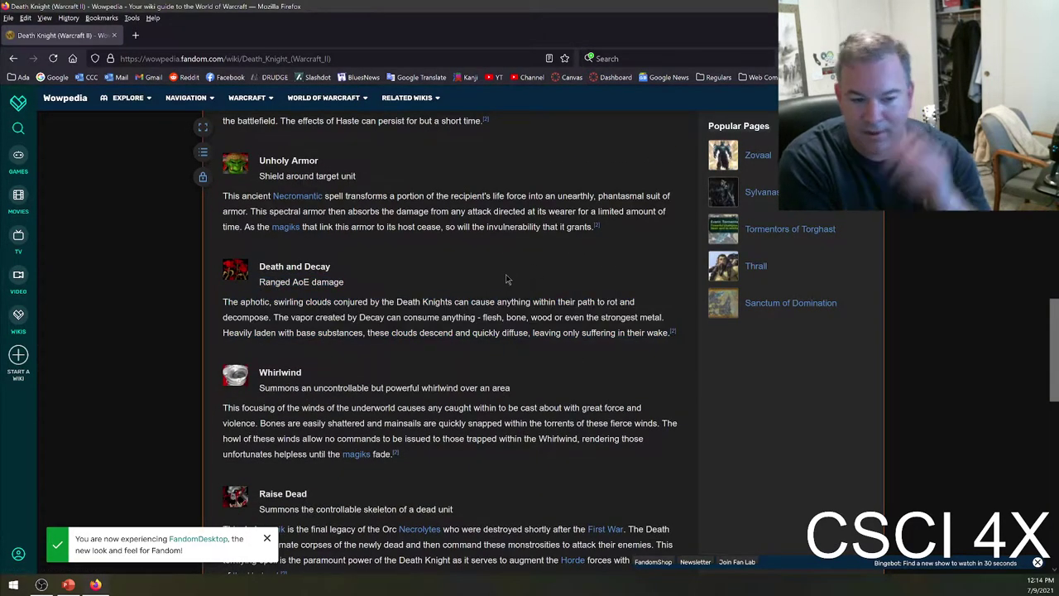
Read on to the Death Knight's Raise Dead spell and highlight its description.
{"action": "scroll", "coordinate": [505, 274], "scroll_direction": "down", "scroll_amount": 2}
{"action": "left_click_drag", "start_coordinate": [258, 374], "coordinate": [439, 390]}
{"action": "left_click", "coordinate": [460, 466]}
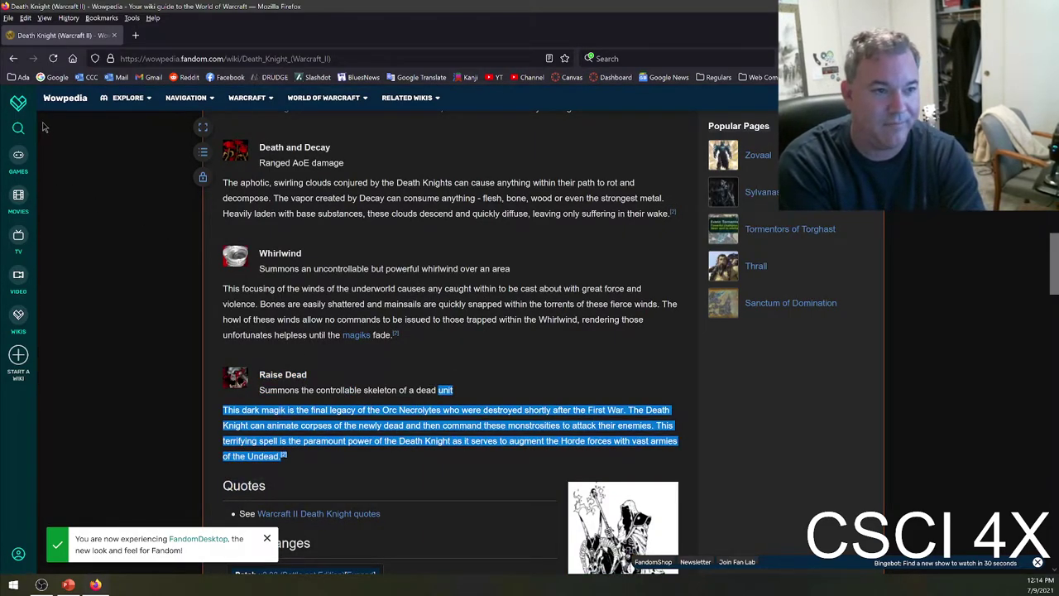
Go back through the visited pages to the Ogre-Mage article and close its tab.
{"action": "left_click", "coordinate": [14, 58]}
{"action": "left_click", "coordinate": [13, 58]}
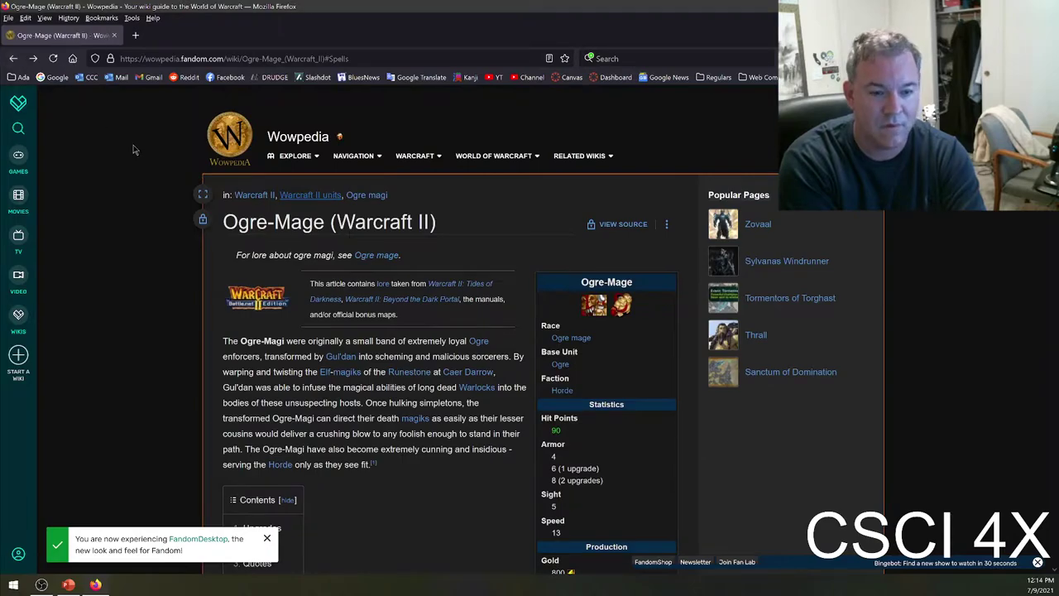
{"action": "left_click", "coordinate": [115, 36]}
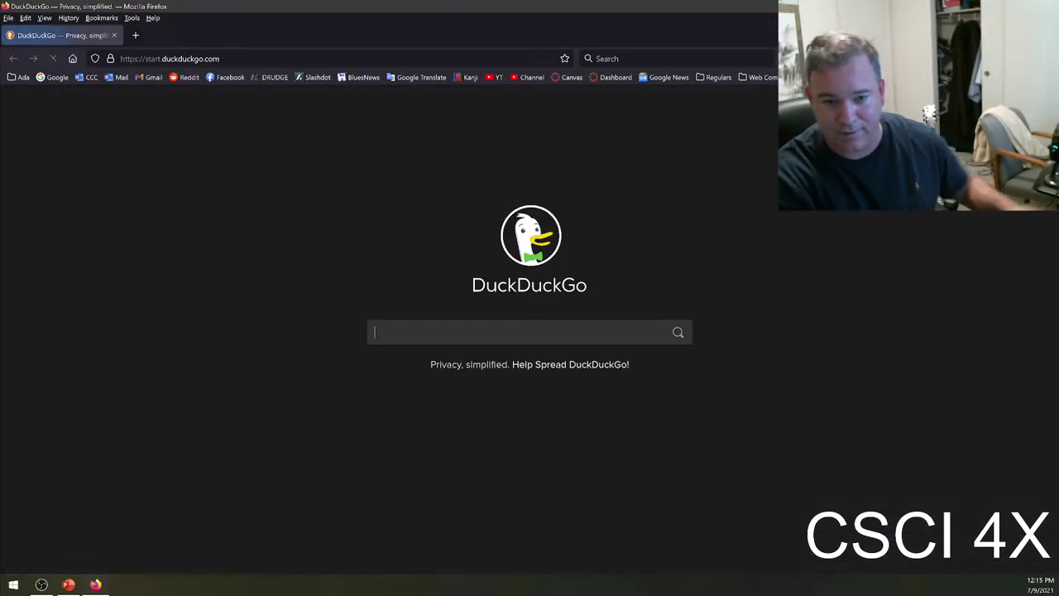
Search DuckDuckGo images for "age of empires 2" and preview the PCWorld picture of Age of Empires II: Definitive Edition.
{"action": "type", "text": "age of "}
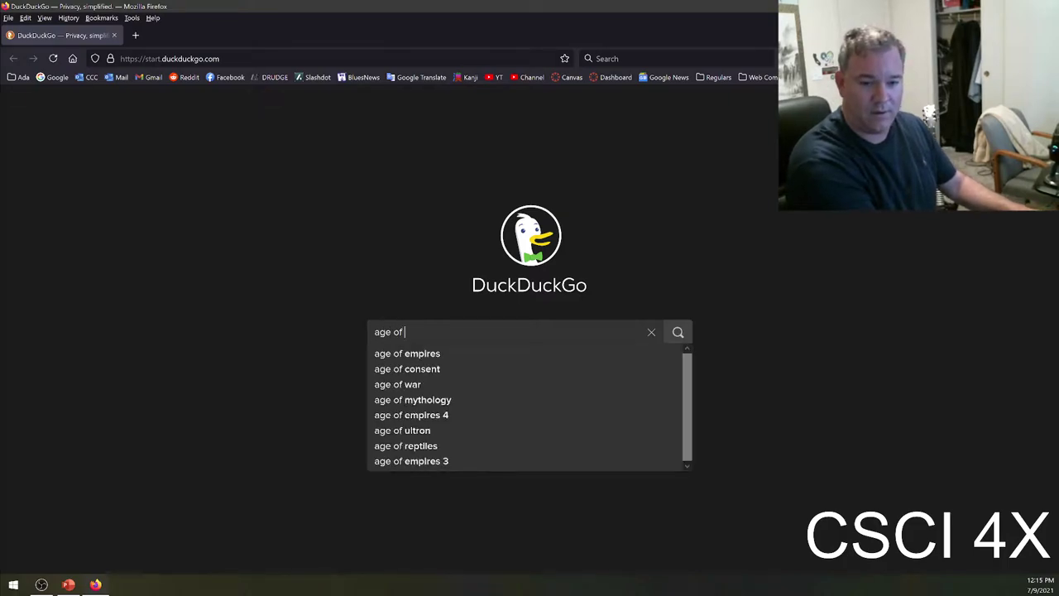
{"action": "type", "text": "empires 2"}
{"action": "key", "text": "Return"}
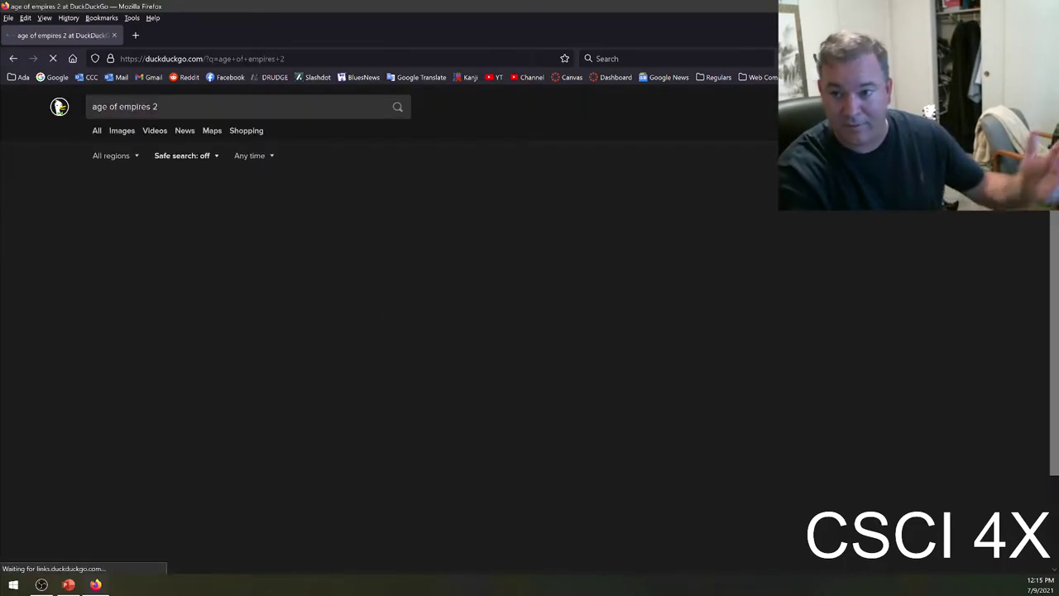
{"action": "left_click", "coordinate": [124, 133]}
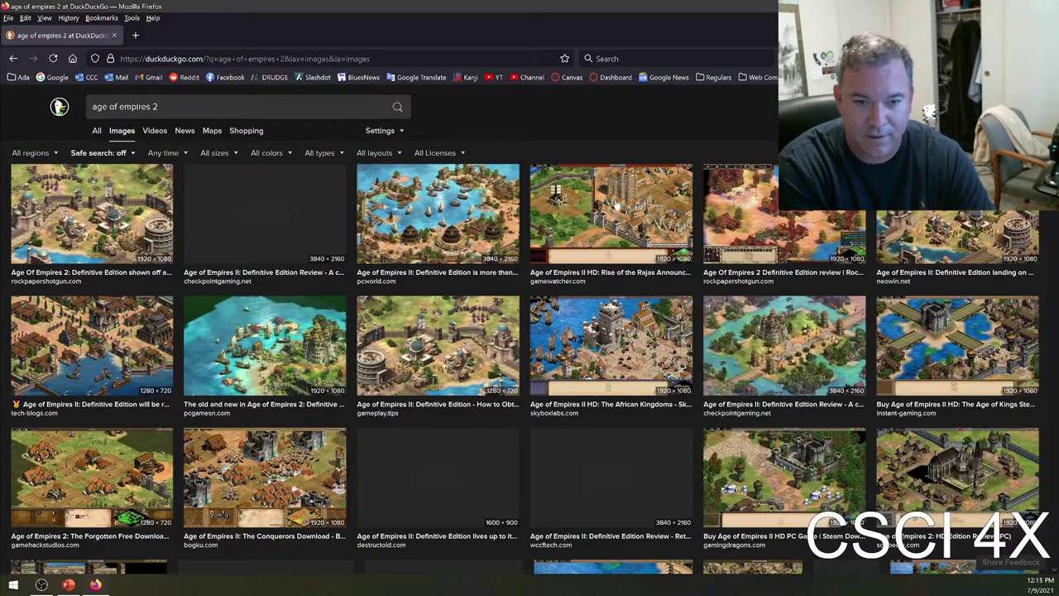
{"action": "left_click", "coordinate": [456, 201]}
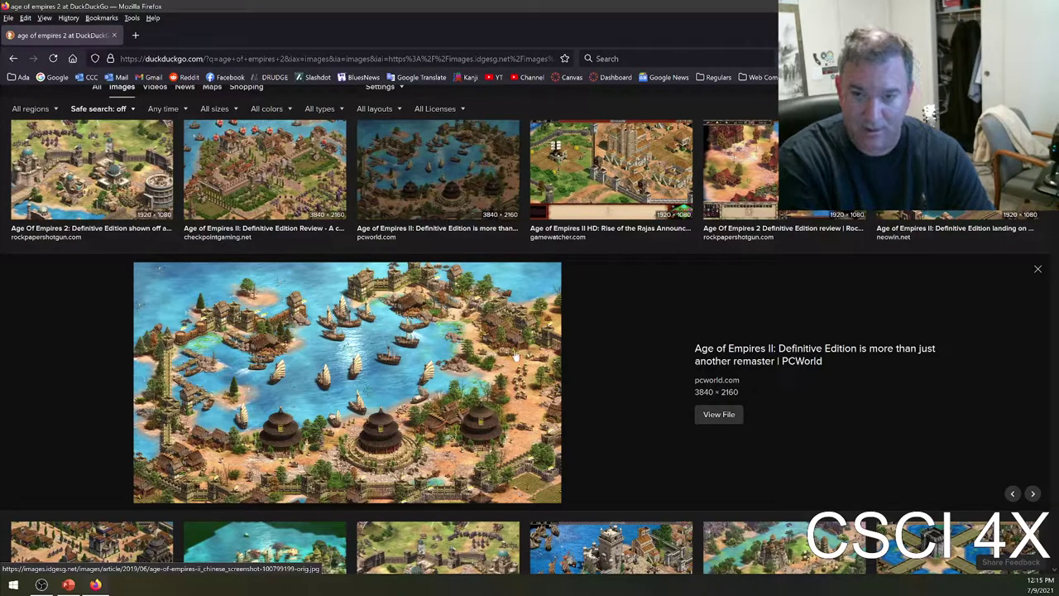
{"action": "scroll", "coordinate": [215, 248], "scroll_direction": "up", "scroll_amount": 1}
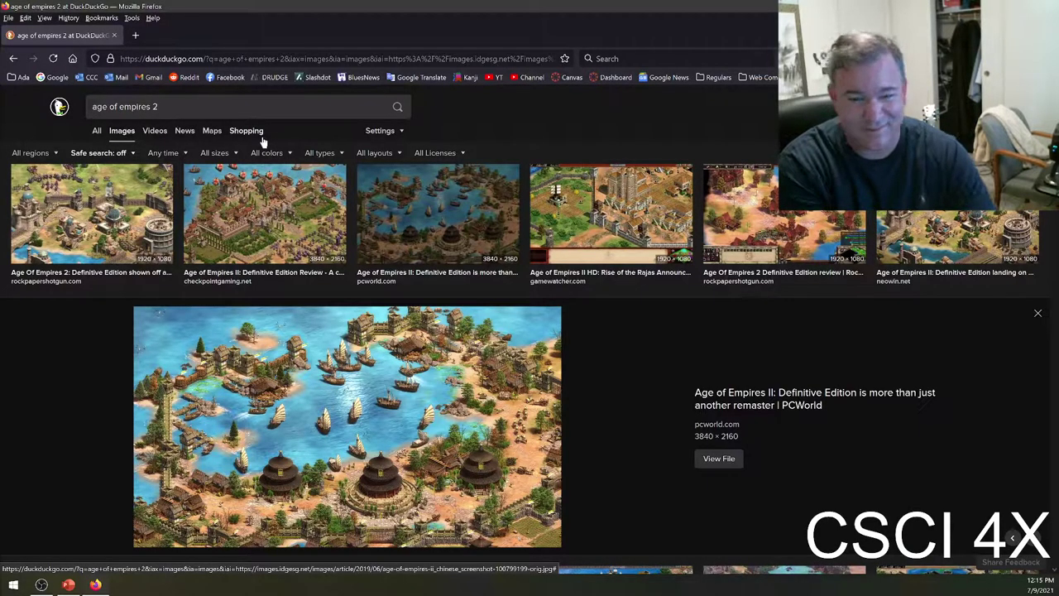
Search the images and web results for "age of empires 2 vanilla" and close the browser.
{"action": "left_click", "coordinate": [230, 106]}
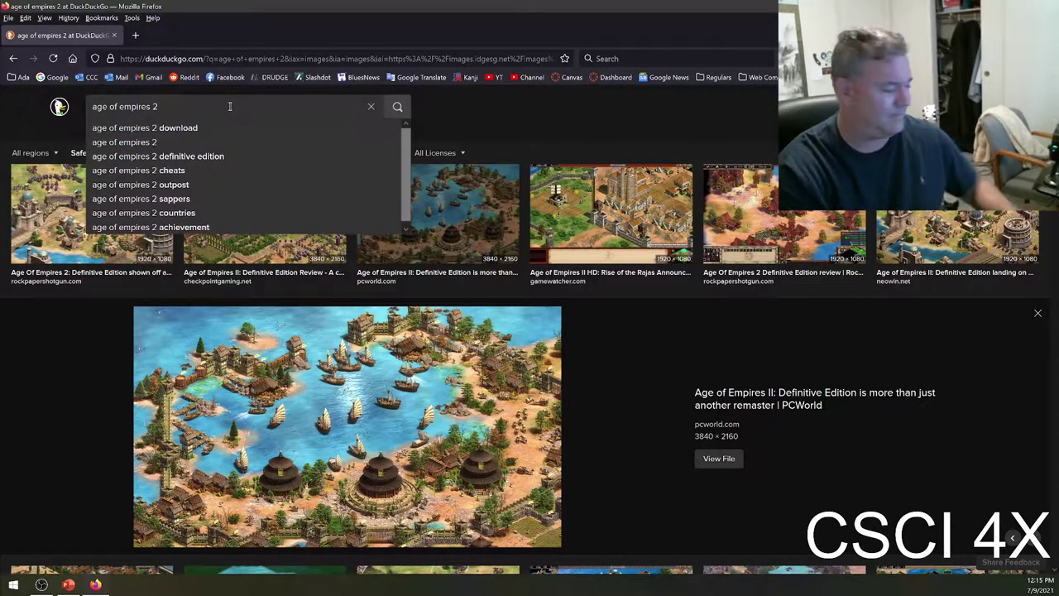
{"action": "type", "text": "vanilla"}
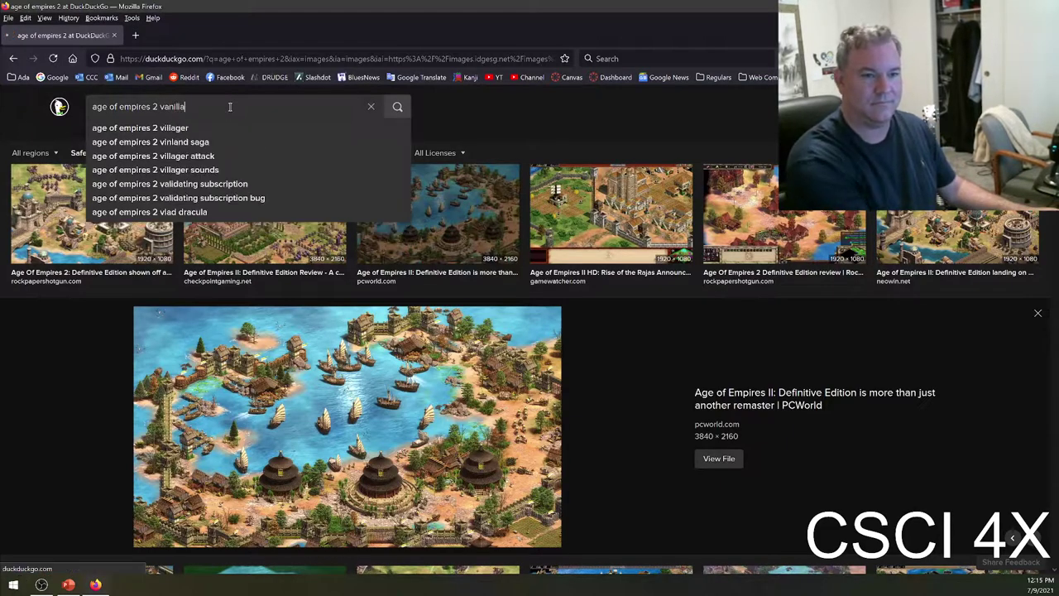
{"action": "key", "text": "Return"}
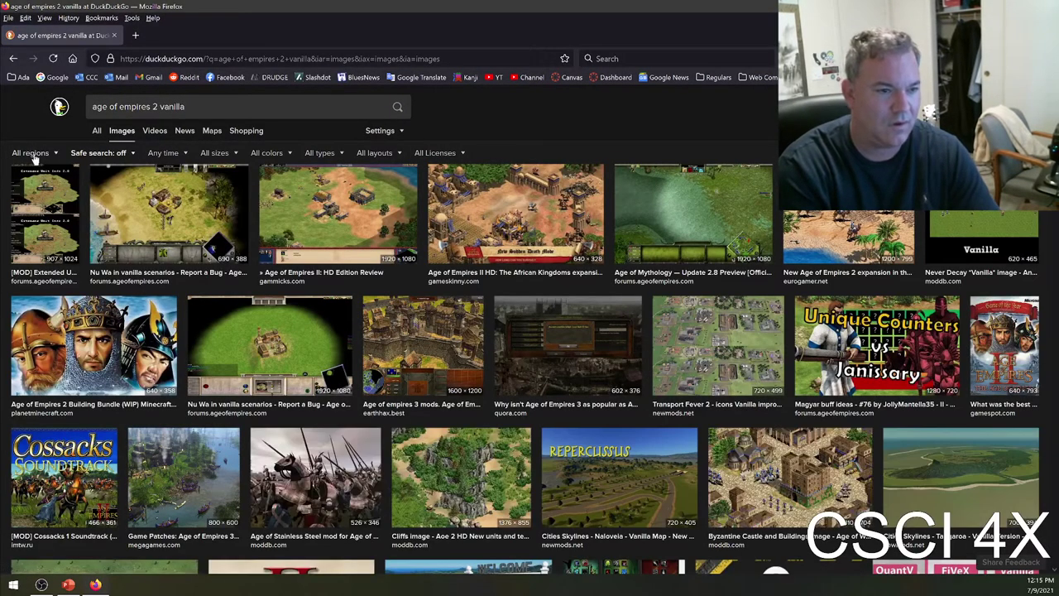
{"action": "left_click", "coordinate": [96, 133]}
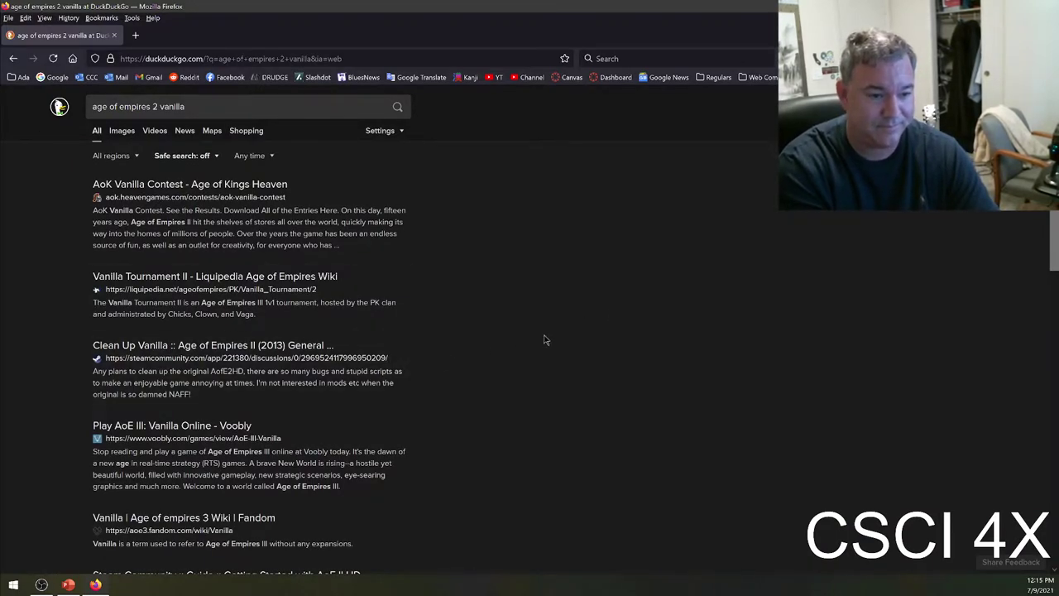
{"action": "key", "text": "alt+F4"}
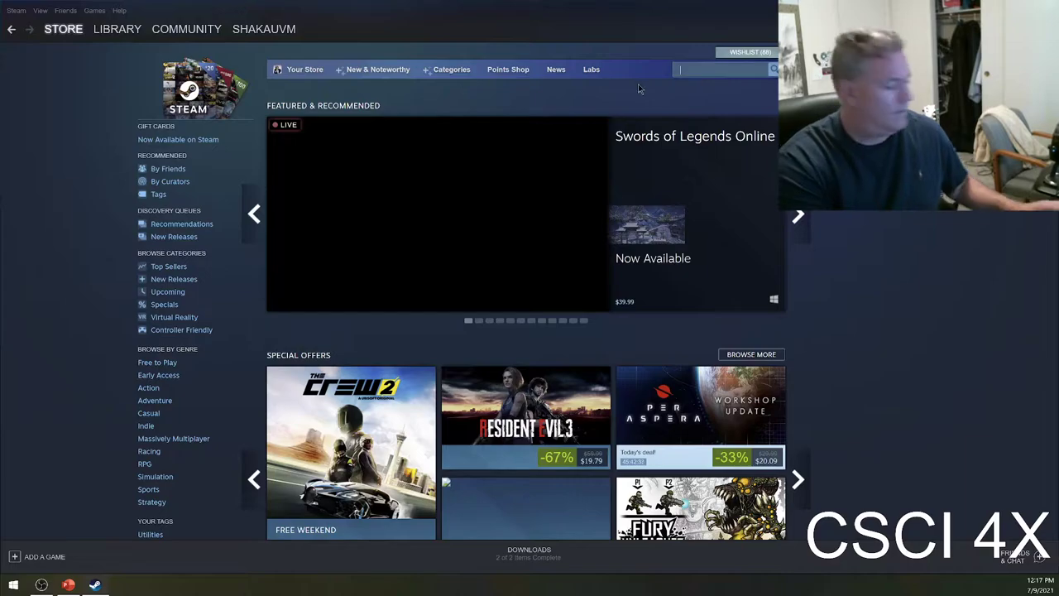
In Steam, search the store for "age of empires 2" and open the Age of Empires II (2013) page.
{"action": "type", "text": "age of empire"}
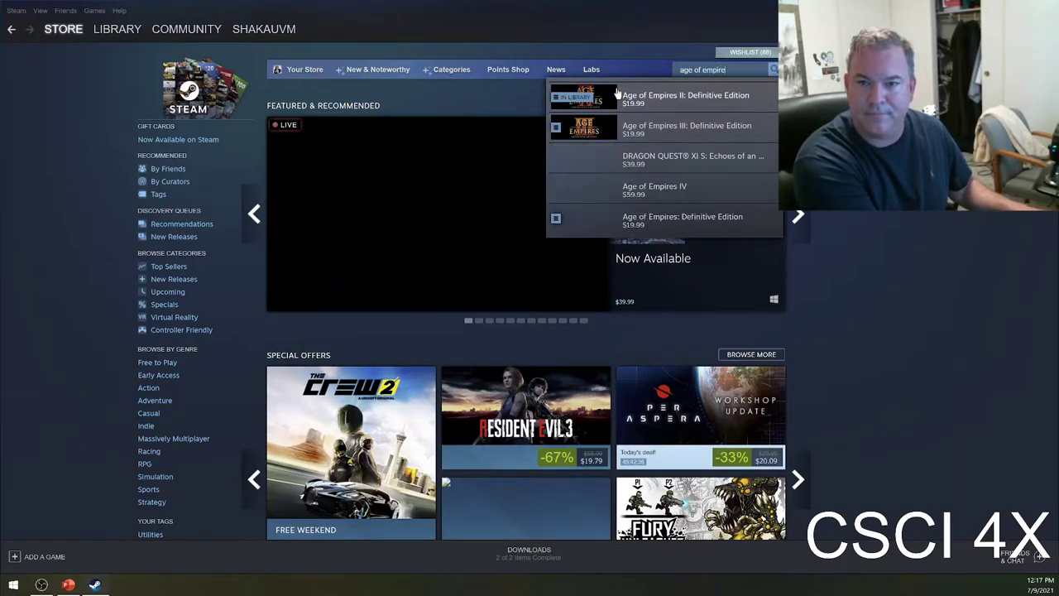
{"action": "type", "text": "s 2"}
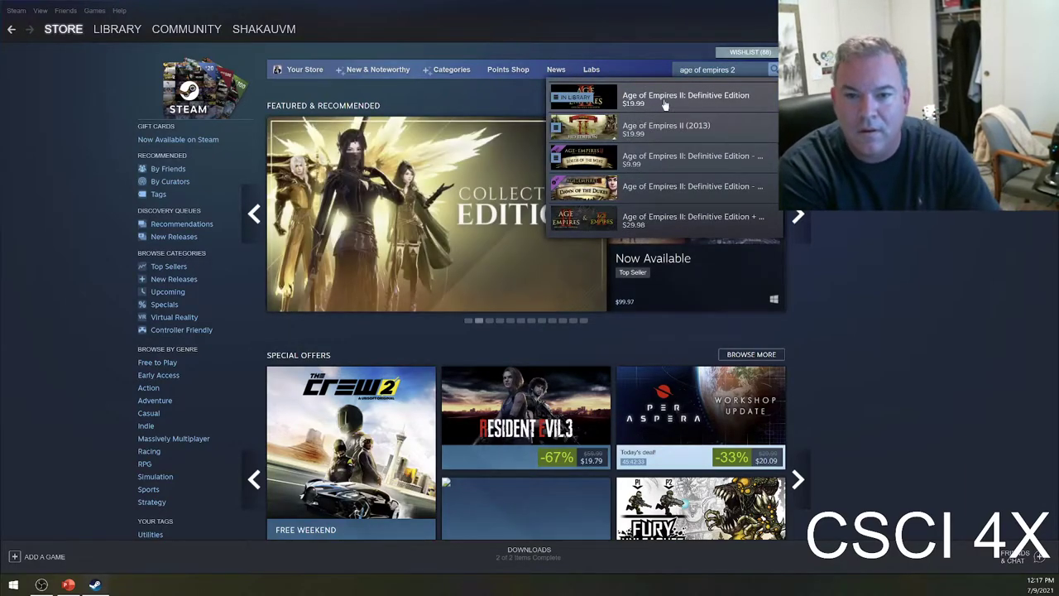
{"action": "left_click", "coordinate": [699, 132]}
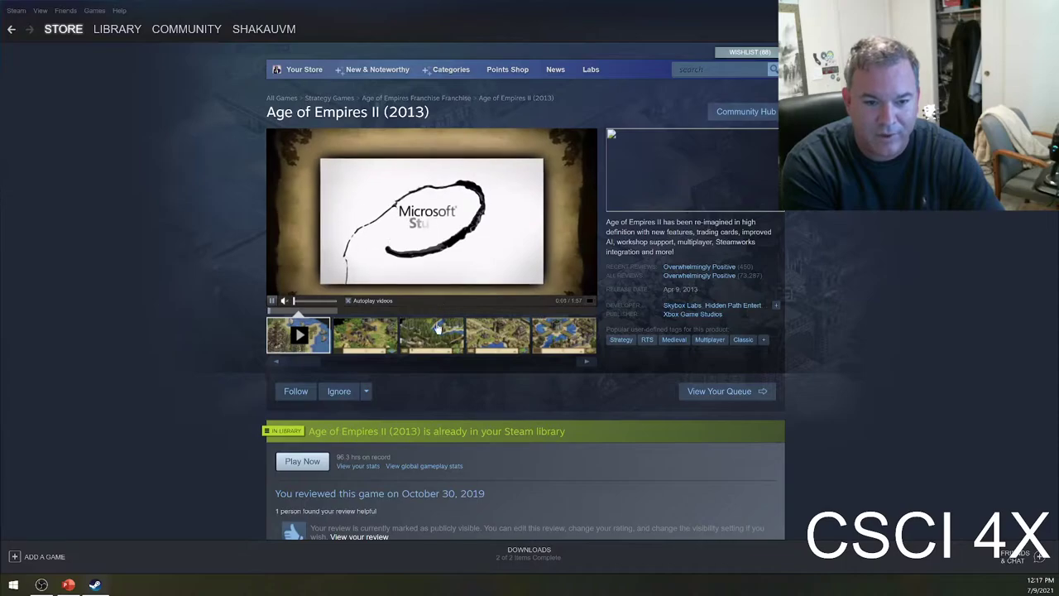
View the gameplay screenshots of Age of Empires II (2013) and highlight the game's title.
{"action": "left_click", "coordinate": [437, 329]}
{"action": "left_click", "coordinate": [512, 343]}
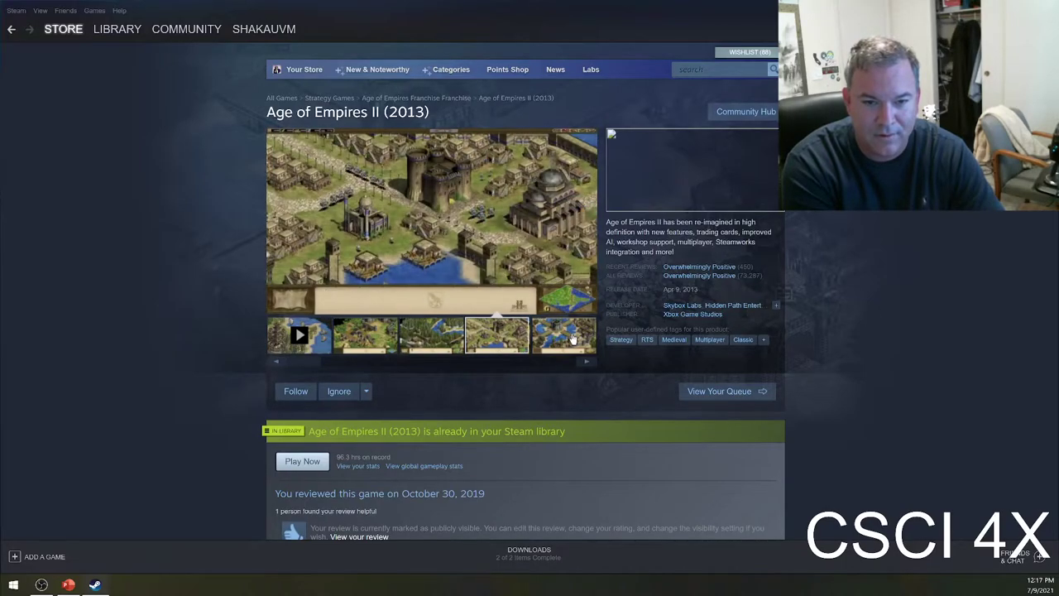
{"action": "left_click", "coordinate": [572, 339]}
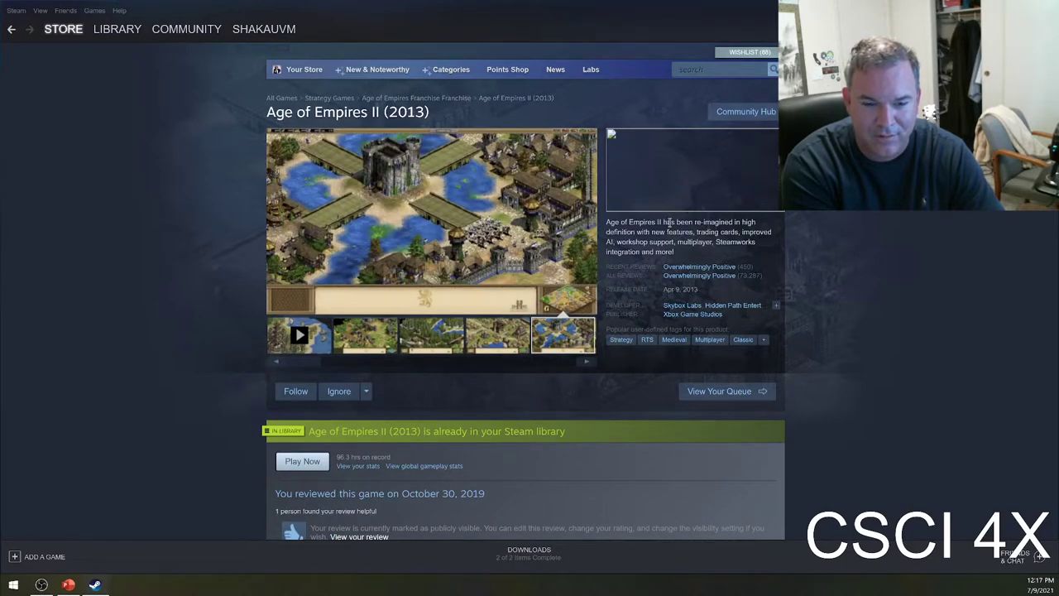
{"action": "scroll", "coordinate": [669, 223], "scroll_direction": "down", "scroll_amount": 1}
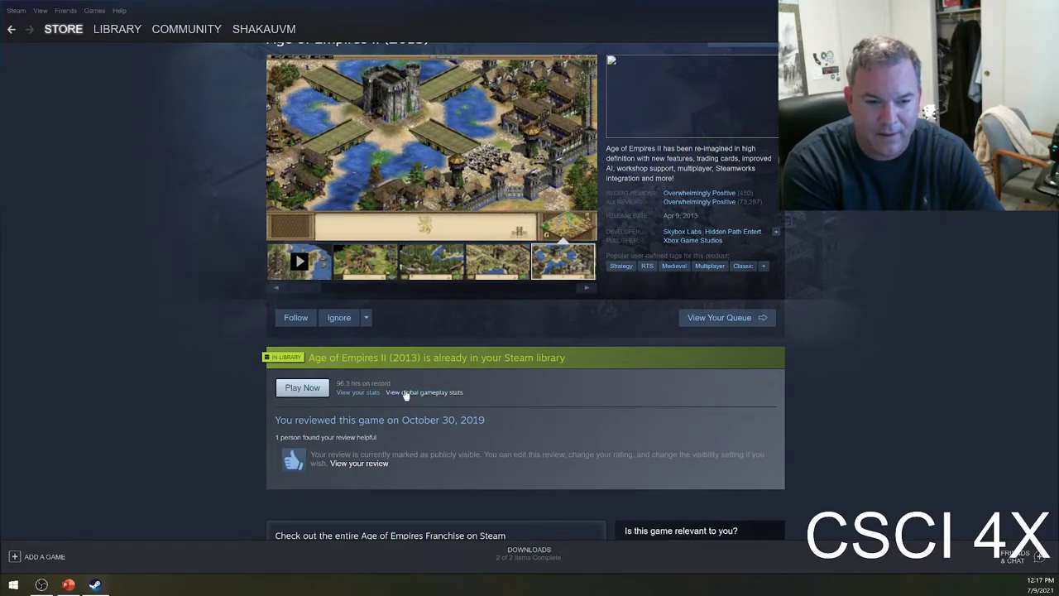
{"action": "scroll", "coordinate": [611, 320], "scroll_direction": "up", "scroll_amount": 1}
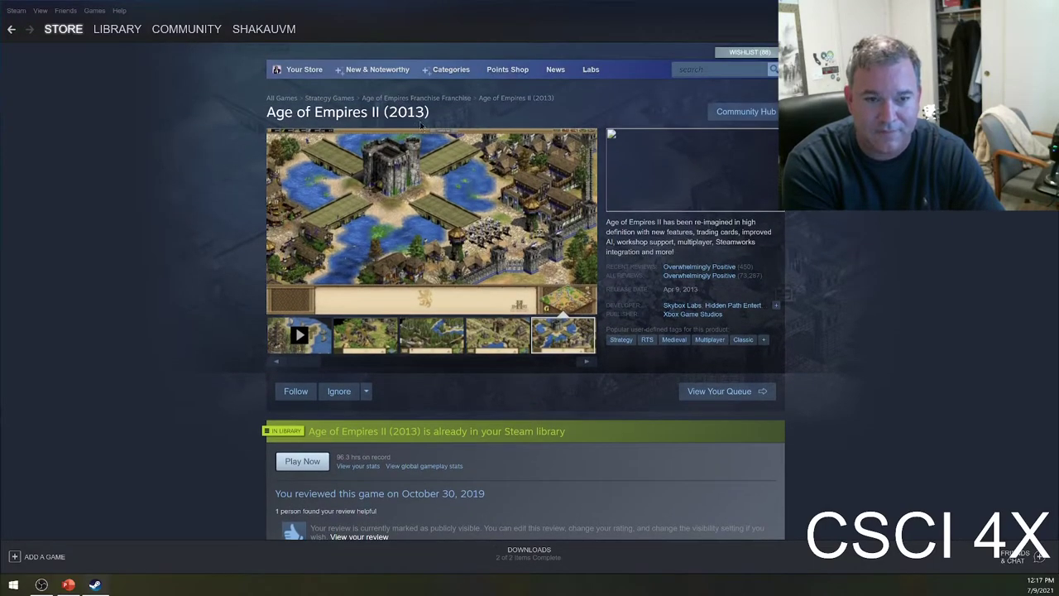
{"action": "triple_click", "coordinate": [385, 111]}
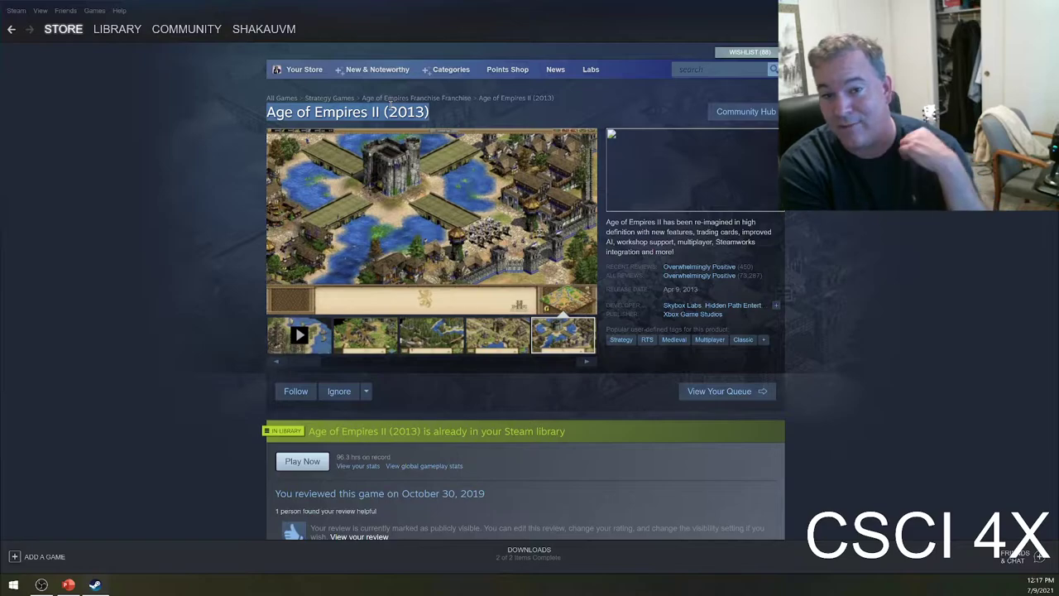
Go to the Age of Empires Franchise page and open Age of Empires II: Definitive Edition from its top sellers.
{"action": "left_click", "coordinate": [438, 98]}
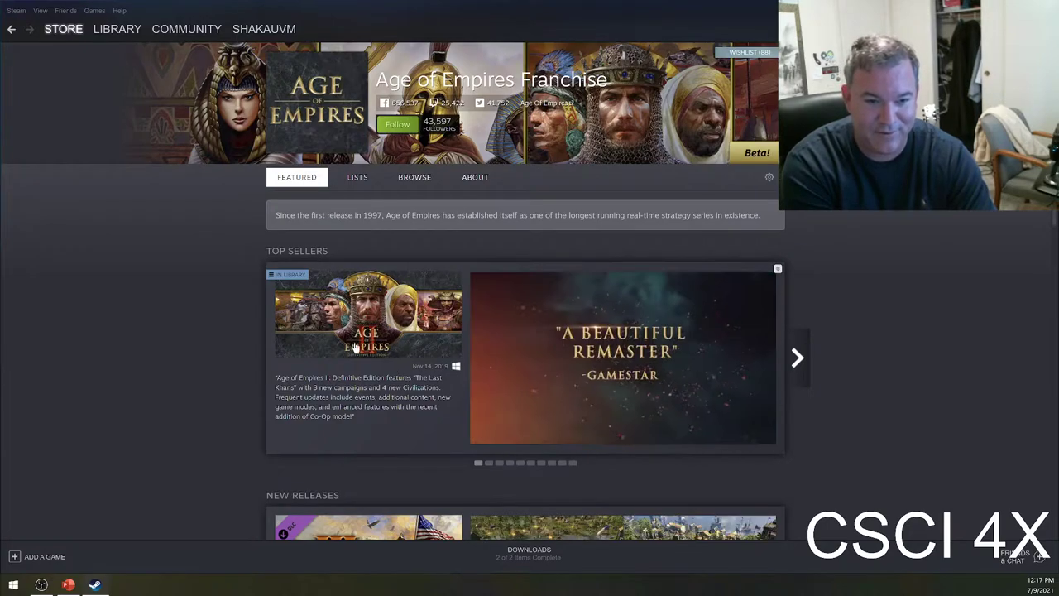
{"action": "mouse_move", "coordinate": [352, 346]}
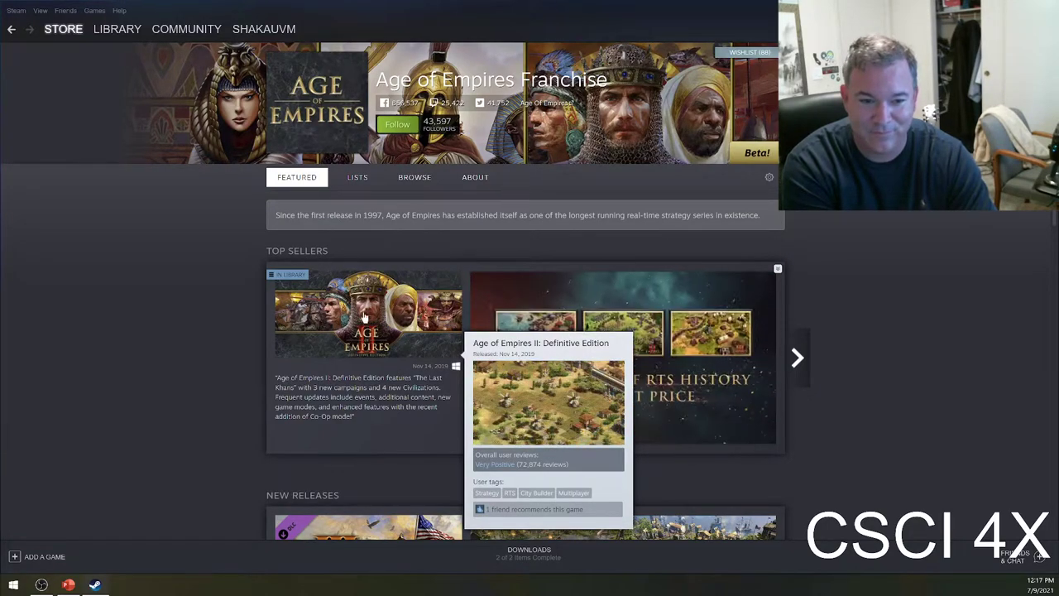
{"action": "left_click", "coordinate": [351, 346]}
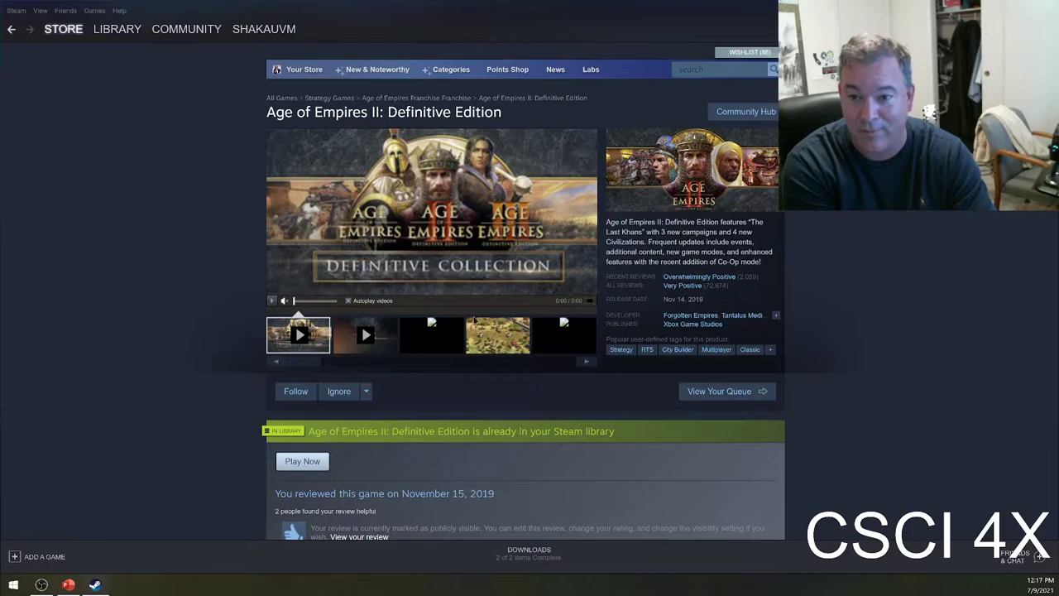
Browse the Definitive Edition's gameplay screenshots and examine its store page down to the game description.
{"action": "left_click", "coordinate": [518, 342]}
{"action": "left_click", "coordinate": [558, 339]}
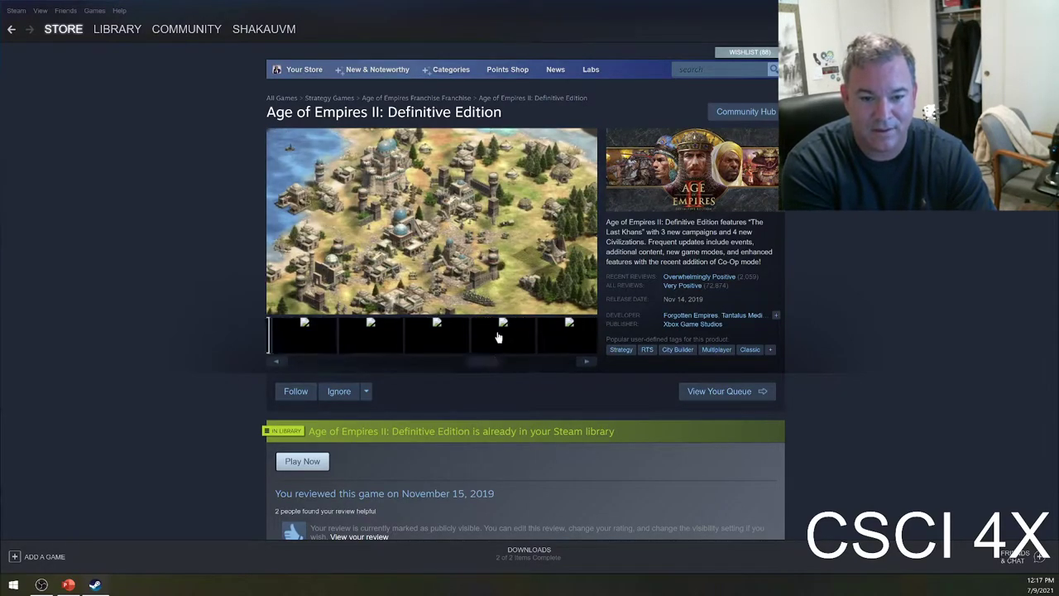
{"action": "left_click", "coordinate": [499, 335]}
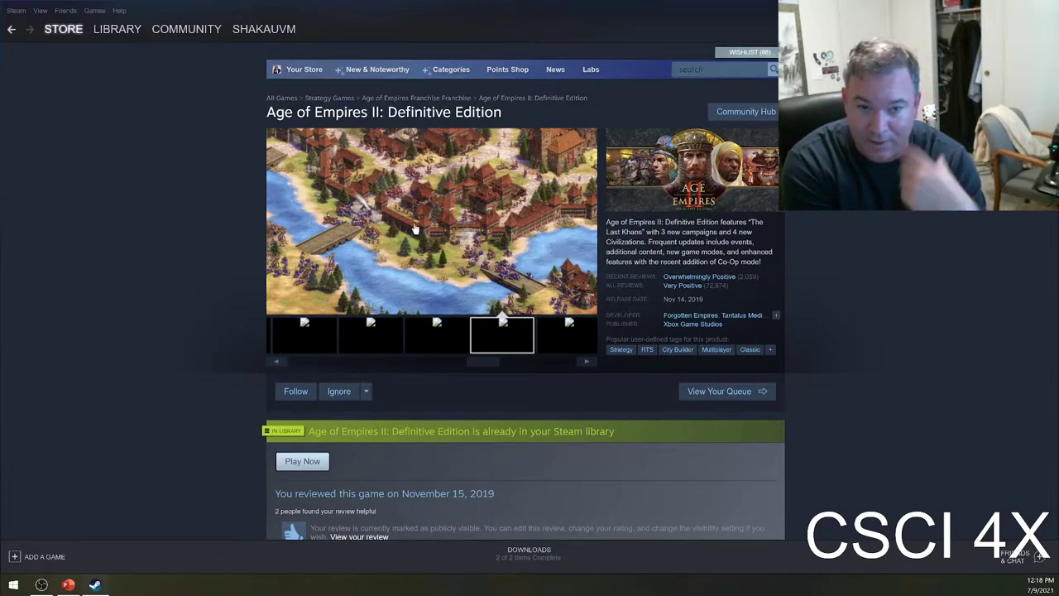
{"action": "scroll", "coordinate": [305, 301], "scroll_direction": "down", "scroll_amount": 5}
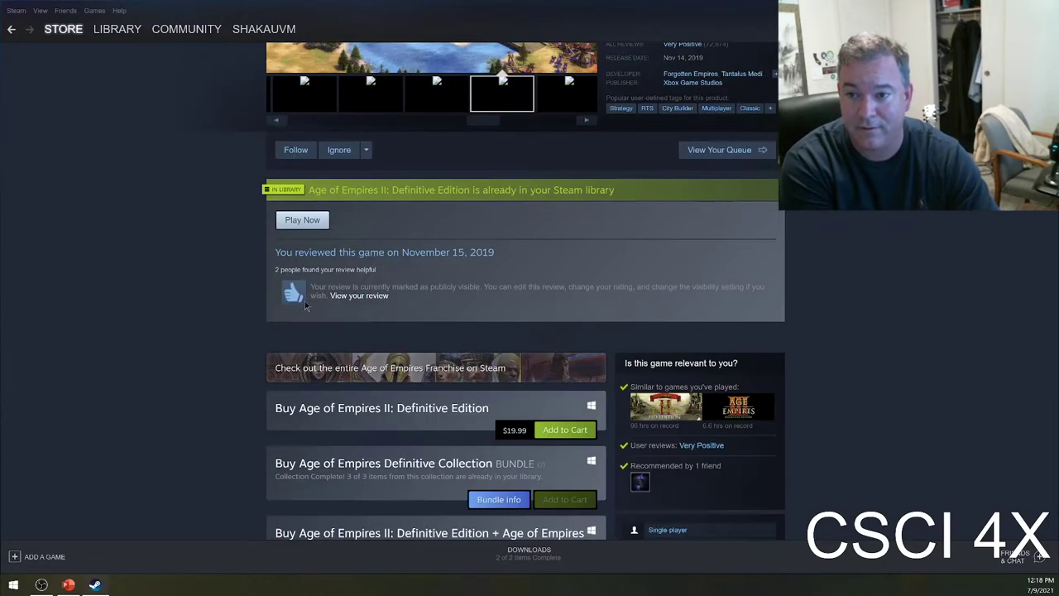
{"action": "scroll", "coordinate": [344, 480], "scroll_direction": "down", "scroll_amount": 2}
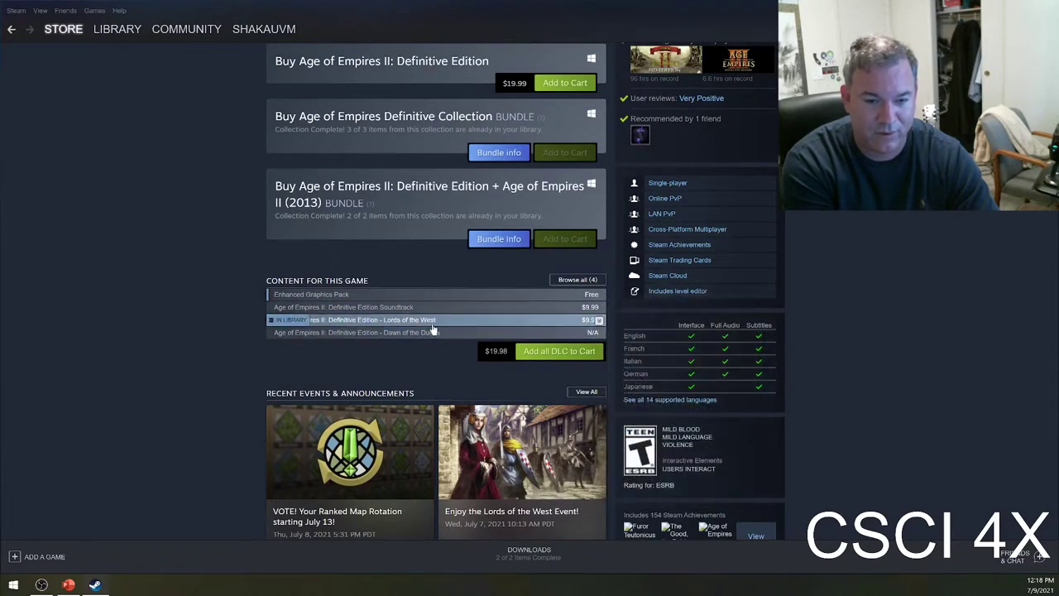
{"action": "scroll", "coordinate": [433, 325], "scroll_direction": "down", "scroll_amount": 3}
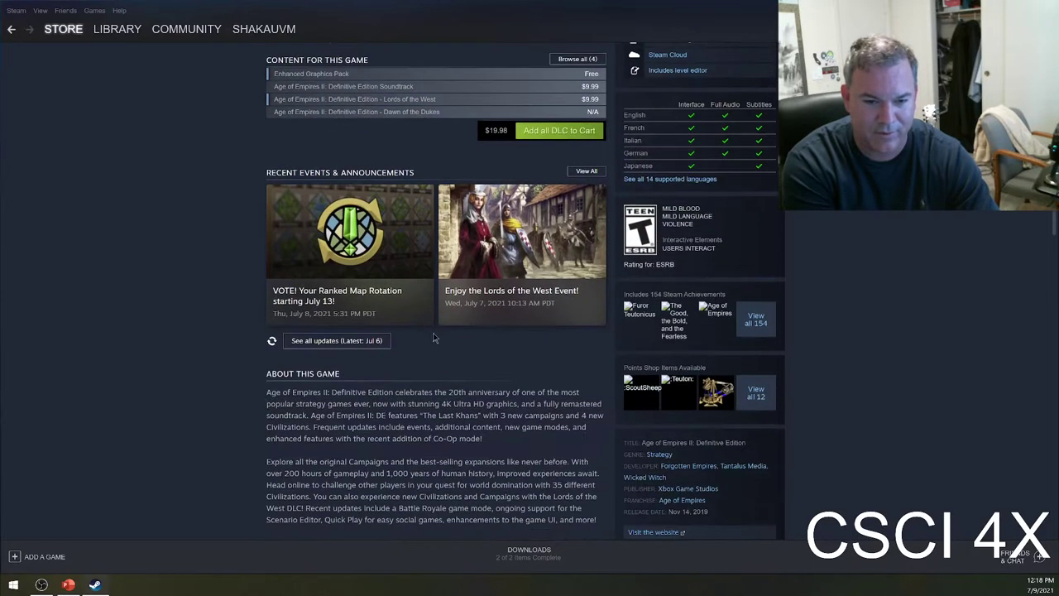
{"action": "scroll", "coordinate": [434, 323], "scroll_direction": "up", "scroll_amount": 10}
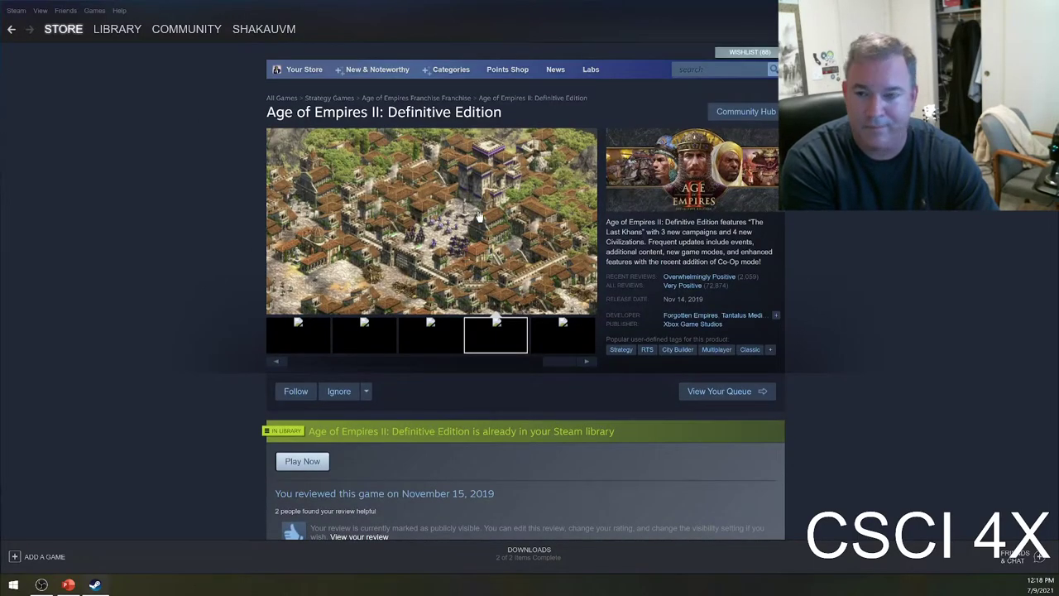
Switch from the store to the Steam game library.
{"action": "left_click", "coordinate": [116, 29]}
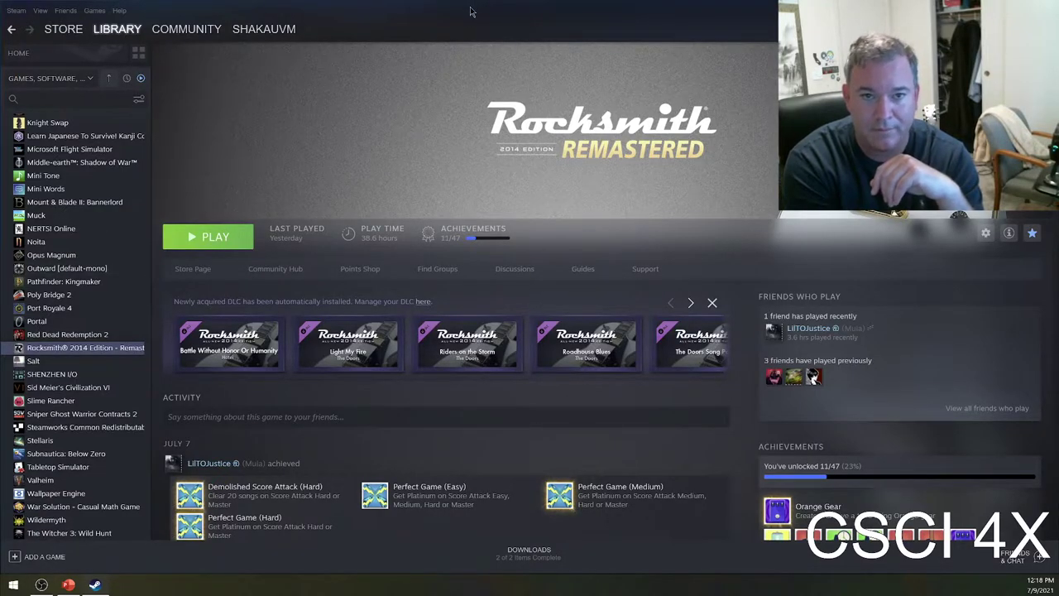
Close Steam and search DuckDuckGo images for "moba genre" in Firefox.
{"action": "key", "text": "alt+F4"}
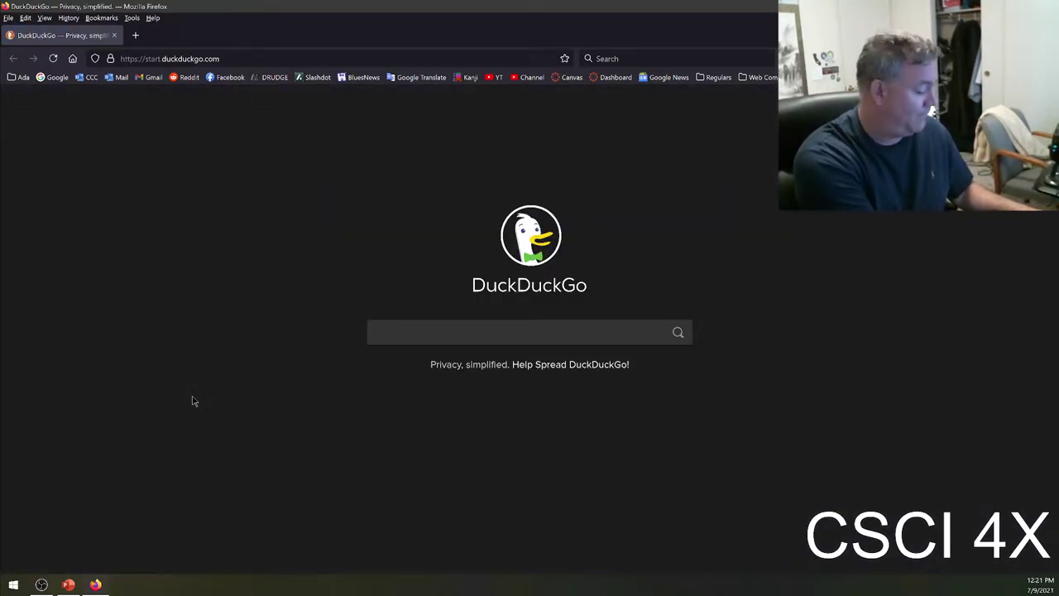
{"action": "type", "text": "moba genre"}
{"action": "key", "text": "Return"}
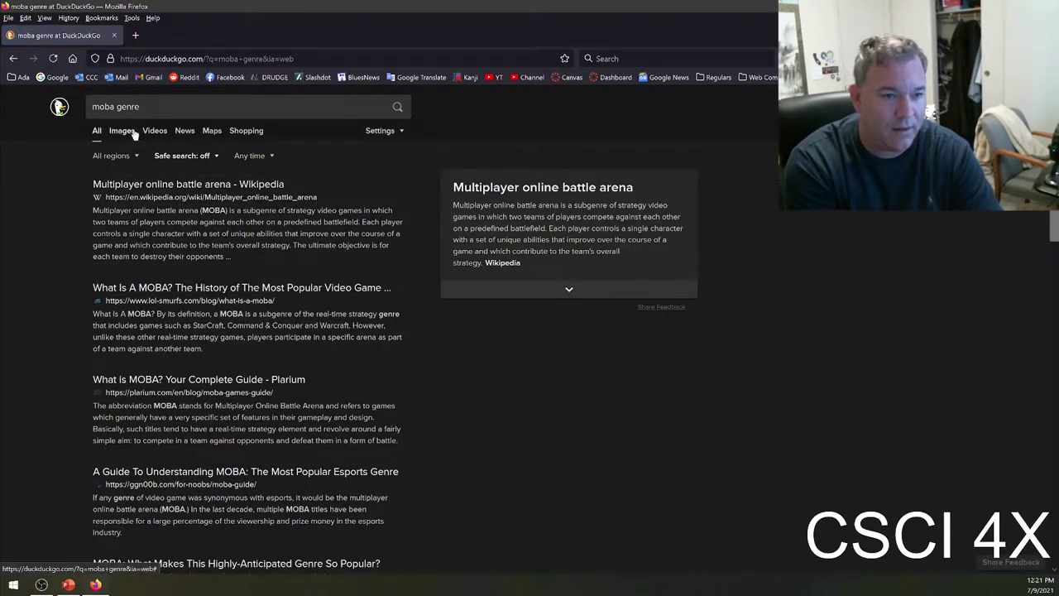
{"action": "left_click", "coordinate": [123, 131]}
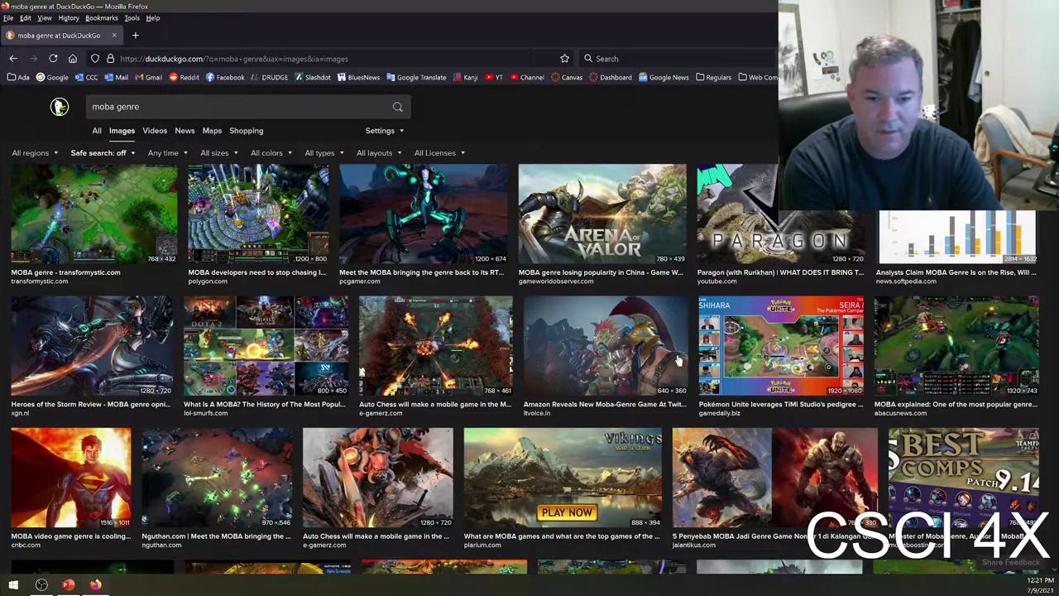
Browse the MOBA image results and preview the playpc.io gameplay screenshot from "MOBA: What Makes This Highly-Anticipated Genre So Popular?".
{"action": "scroll", "coordinate": [717, 370], "scroll_direction": "down", "scroll_amount": 2}
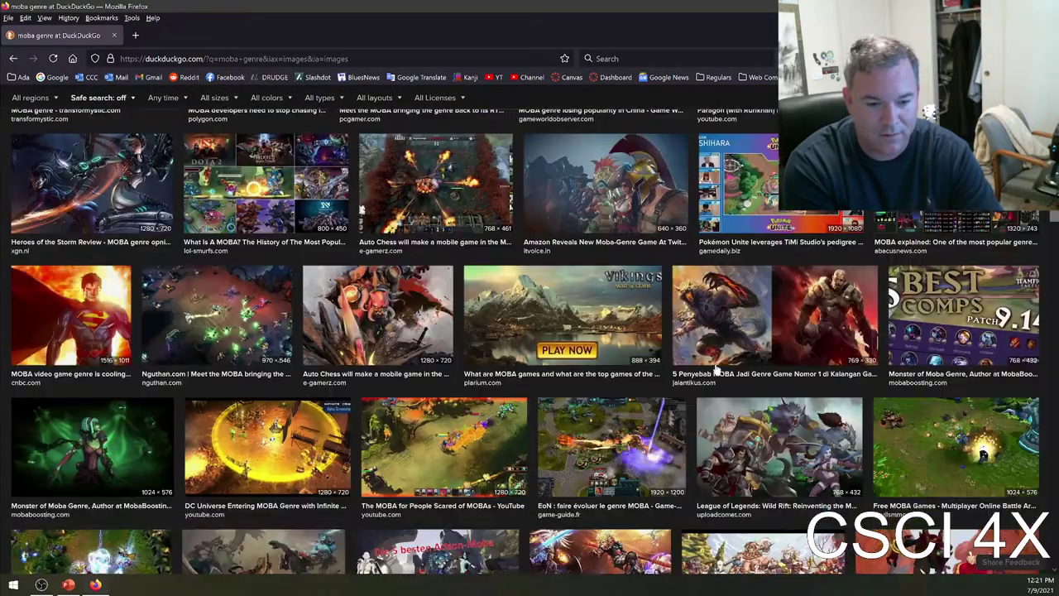
{"action": "scroll", "coordinate": [716, 370], "scroll_direction": "down", "scroll_amount": 1}
{"action": "scroll", "coordinate": [654, 360], "scroll_direction": "down", "scroll_amount": 1}
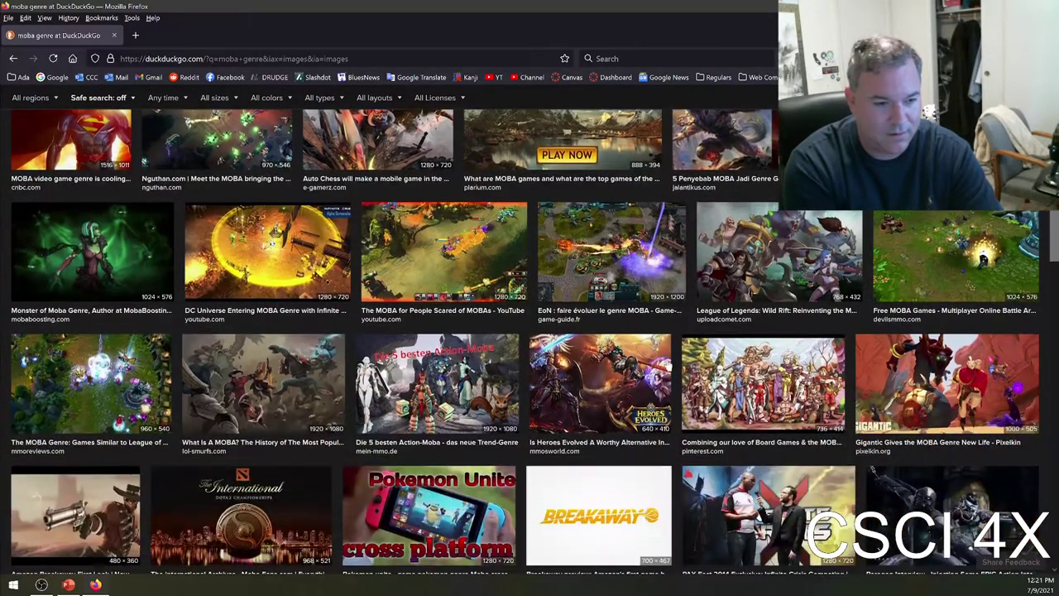
{"action": "scroll", "coordinate": [699, 358], "scroll_direction": "down", "scroll_amount": 4}
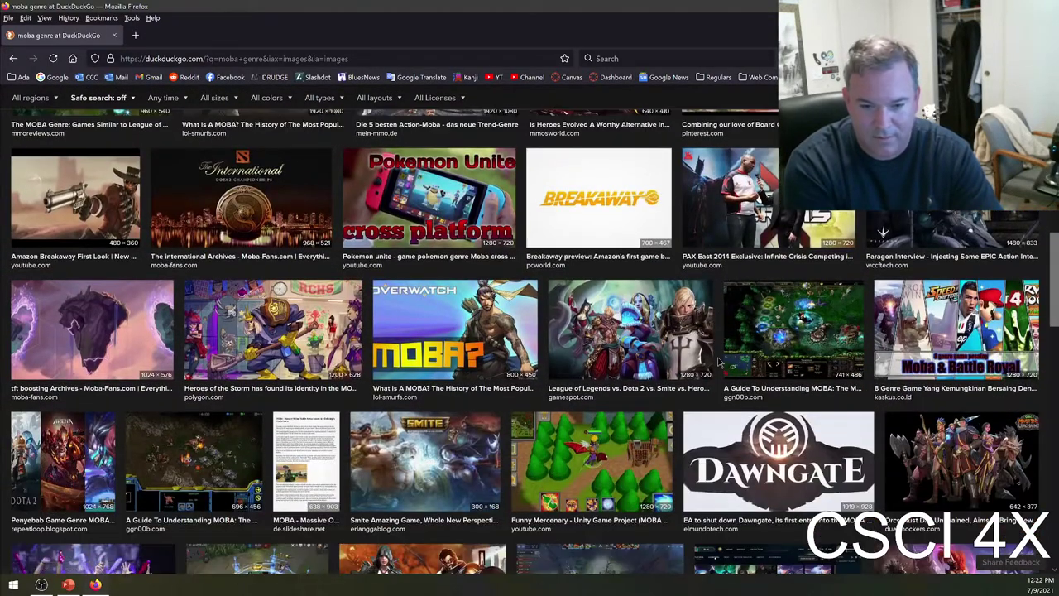
{"action": "scroll", "coordinate": [671, 365], "scroll_direction": "down", "scroll_amount": 1}
{"action": "scroll", "coordinate": [571, 353], "scroll_direction": "down", "scroll_amount": 2}
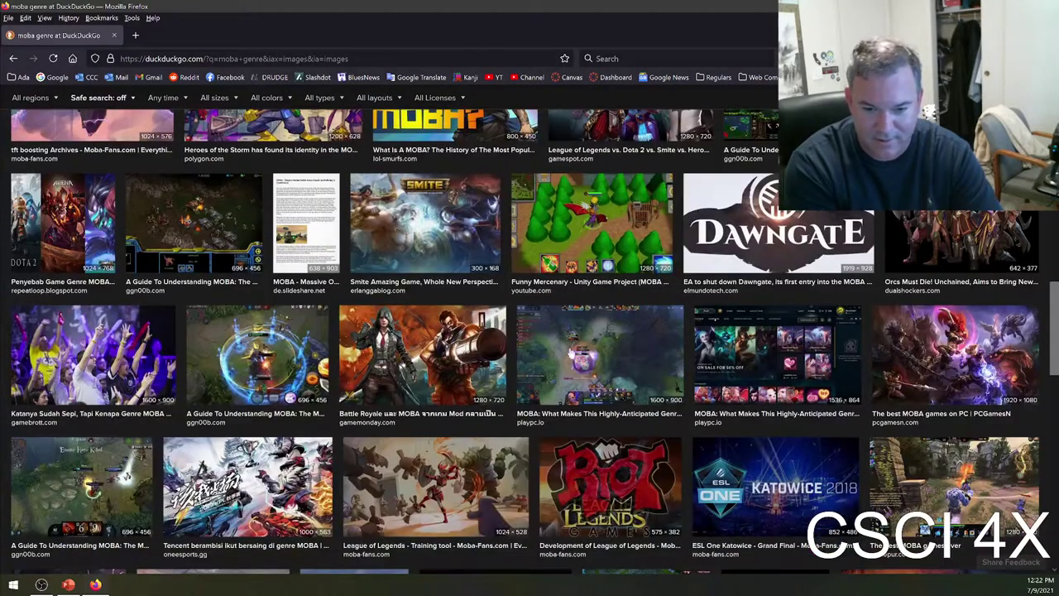
{"action": "left_click", "coordinate": [572, 354]}
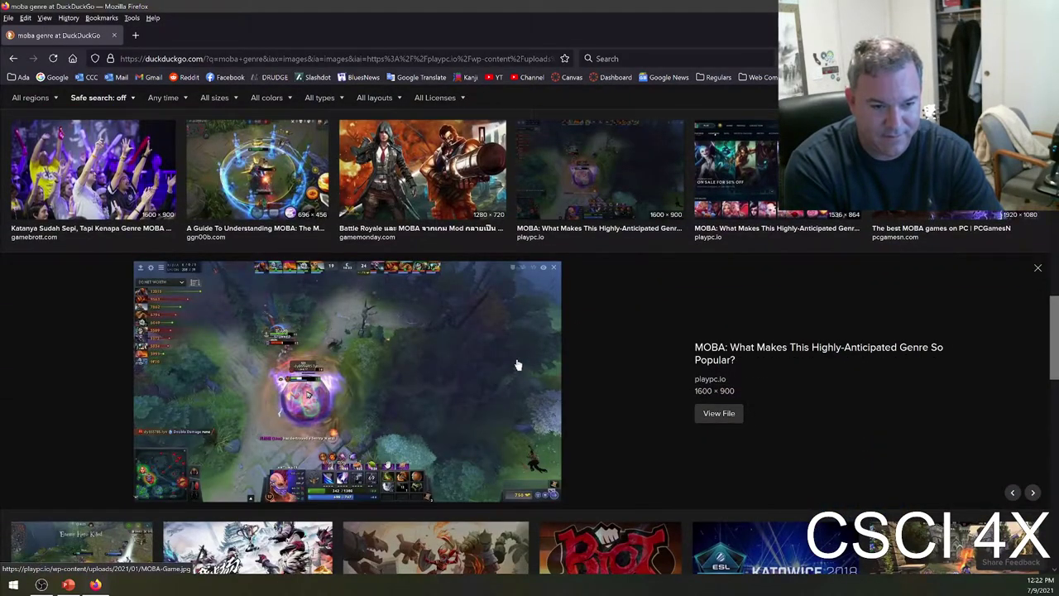
{"action": "scroll", "coordinate": [516, 365], "scroll_direction": "down", "scroll_amount": 5}
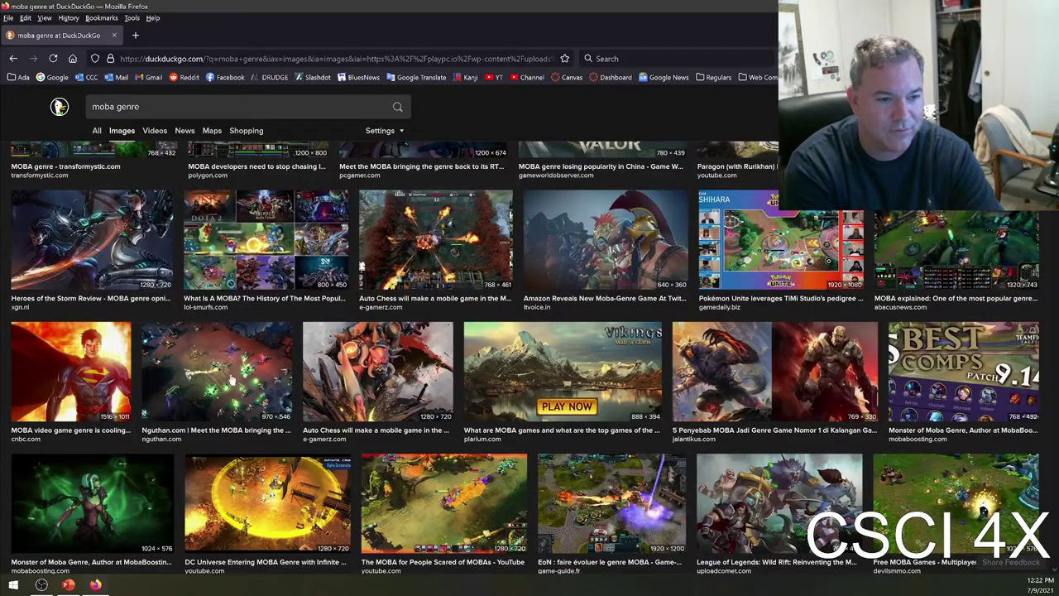
Return to the web results, open Wikipedia's Multiplayer online battle arena article and enlarge the generic MOBA map in its Gameplay section.
{"action": "key", "text": "alt+Left"}
{"action": "key", "text": "alt+Left"}
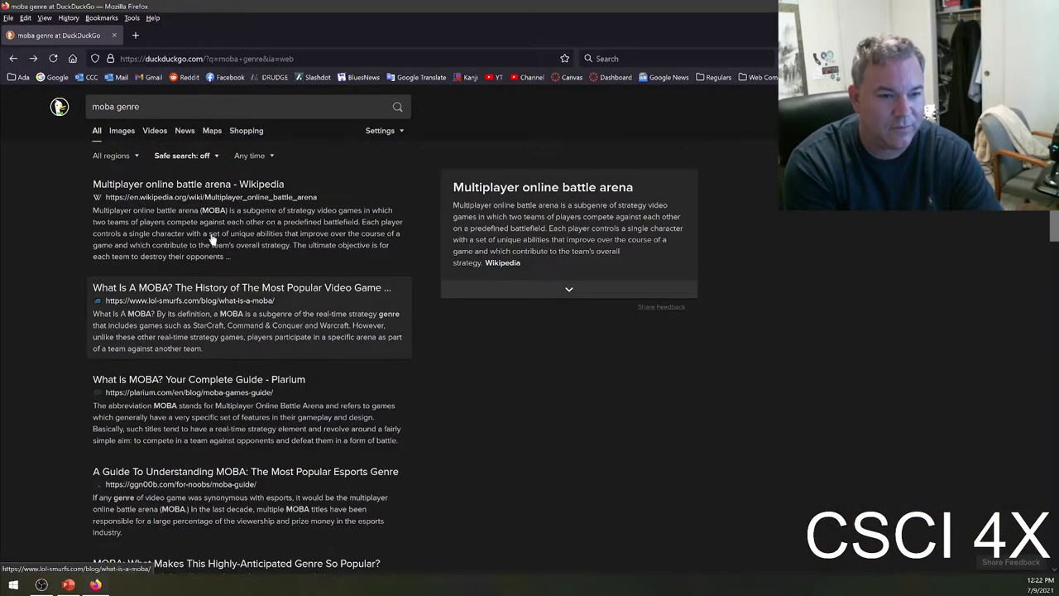
{"action": "left_click", "coordinate": [224, 184]}
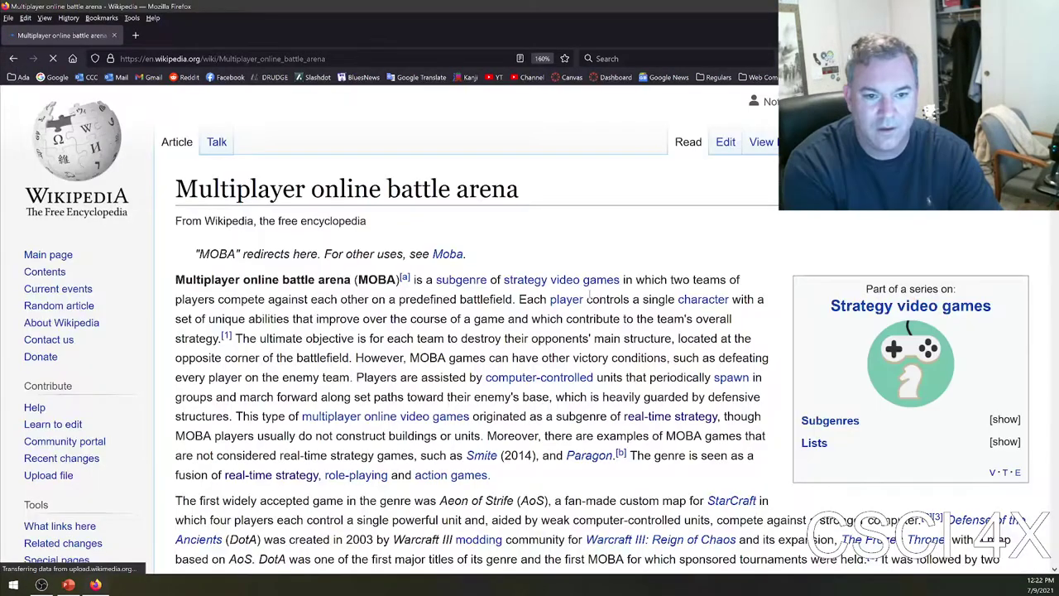
{"action": "scroll", "coordinate": [910, 389], "scroll_direction": "down", "scroll_amount": 10}
{"action": "scroll", "coordinate": [916, 396], "scroll_direction": "up", "scroll_amount": 3}
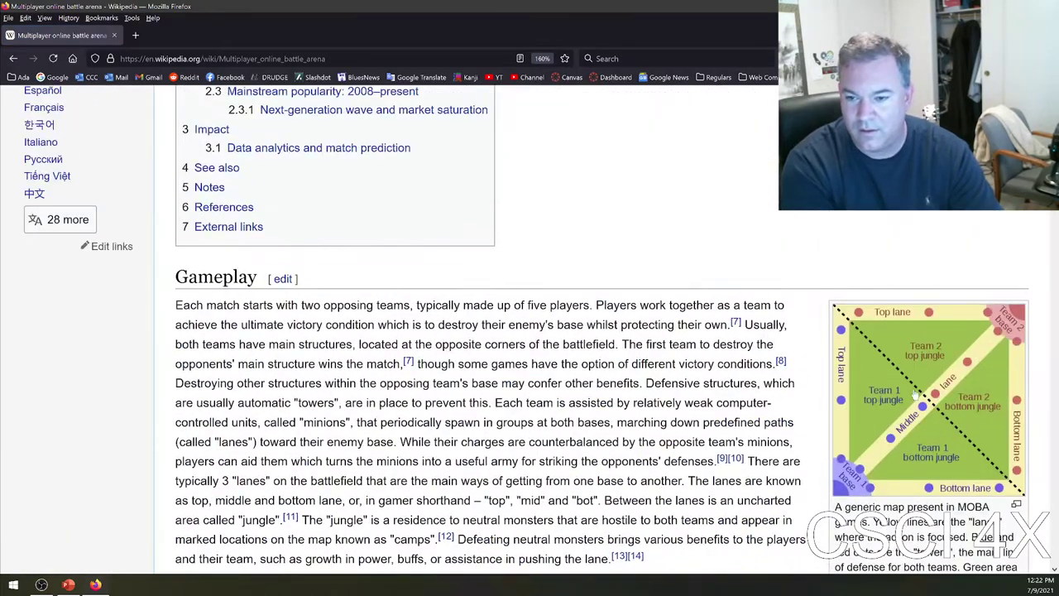
{"action": "left_click", "coordinate": [916, 396]}
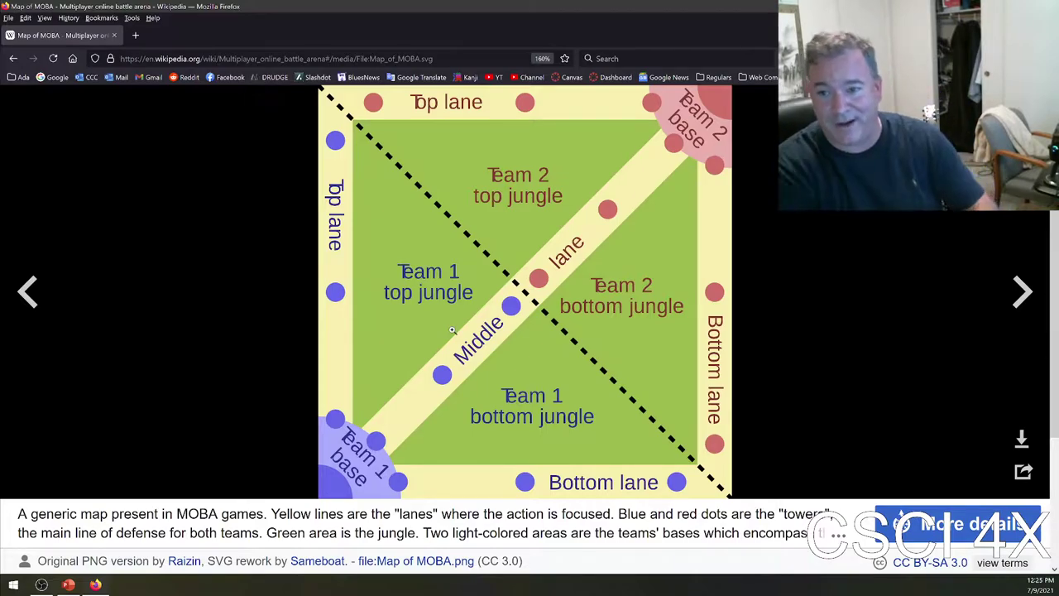
Switch to a fresh DuckDuckGo start page, search for "sheep tag" and look through the web results.
{"action": "key", "text": "alt+Tab"}
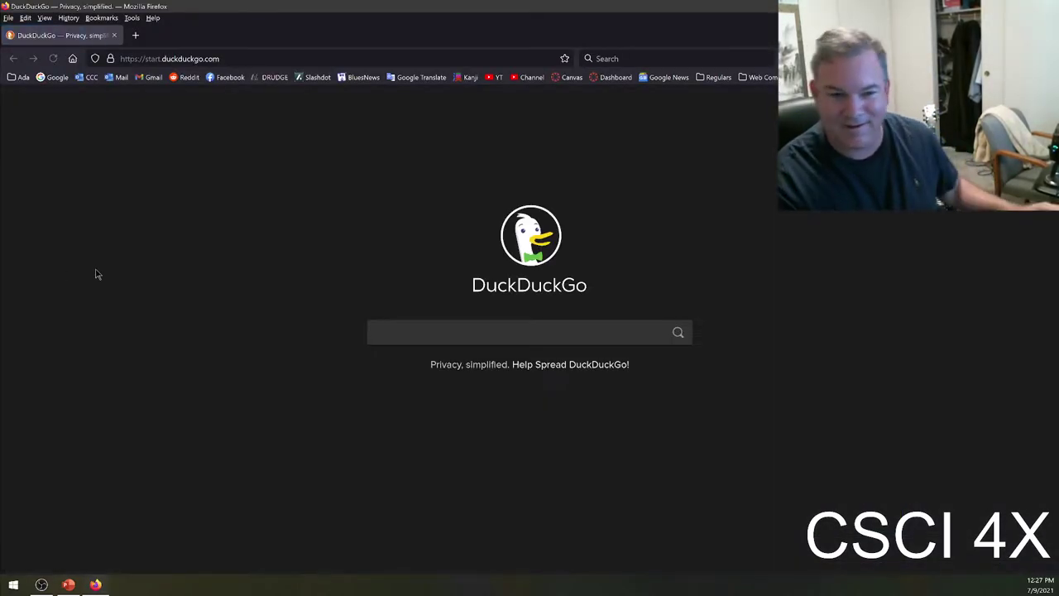
{"action": "type", "text": "sheep tag"}
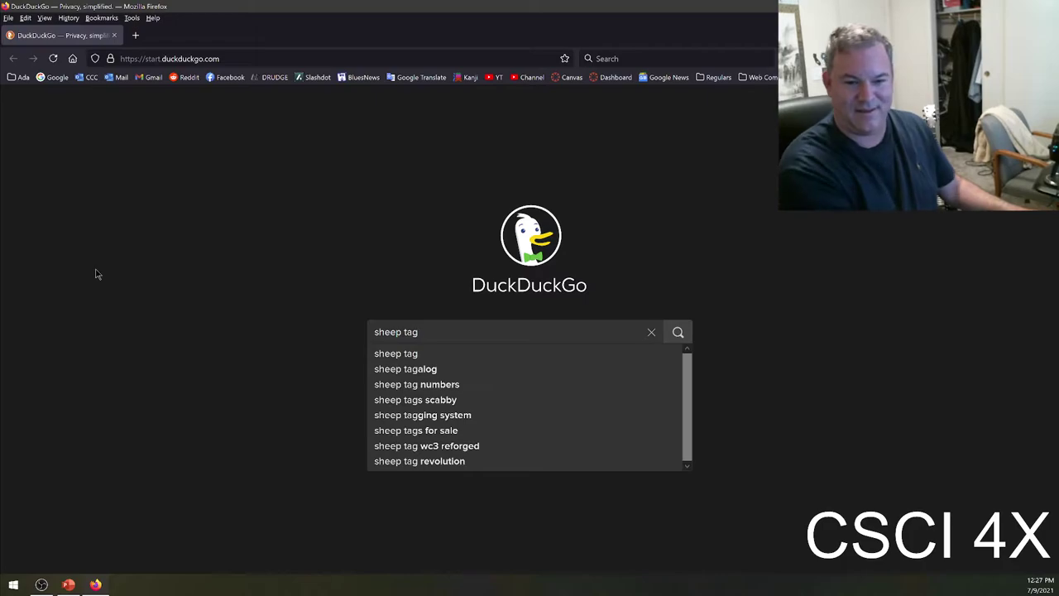
{"action": "key", "text": "Return"}
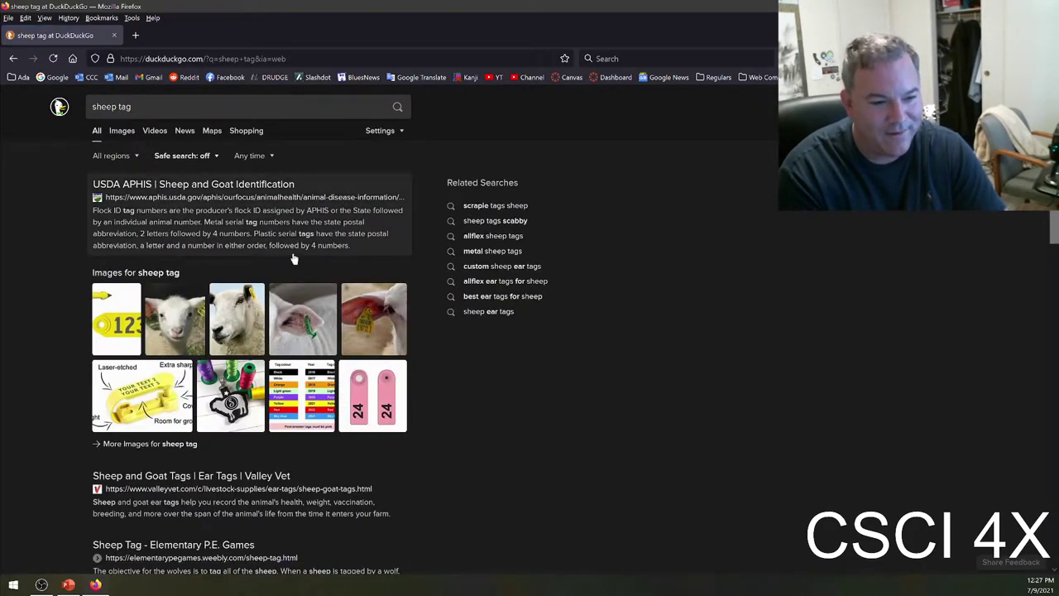
{"action": "scroll", "coordinate": [294, 259], "scroll_direction": "down", "scroll_amount": 2}
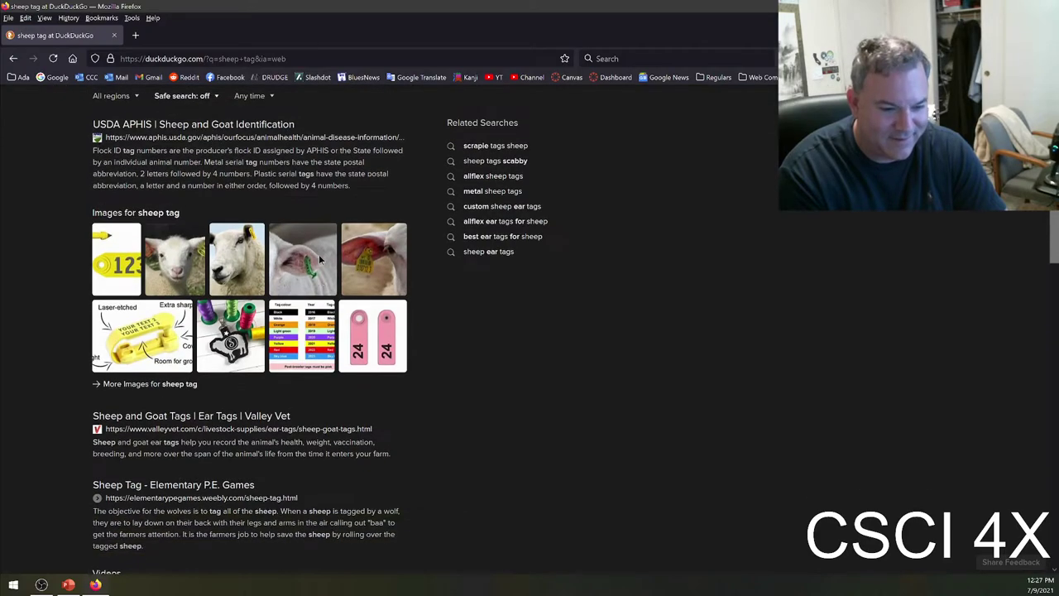
{"action": "scroll", "coordinate": [384, 460], "scroll_direction": "down", "scroll_amount": 9}
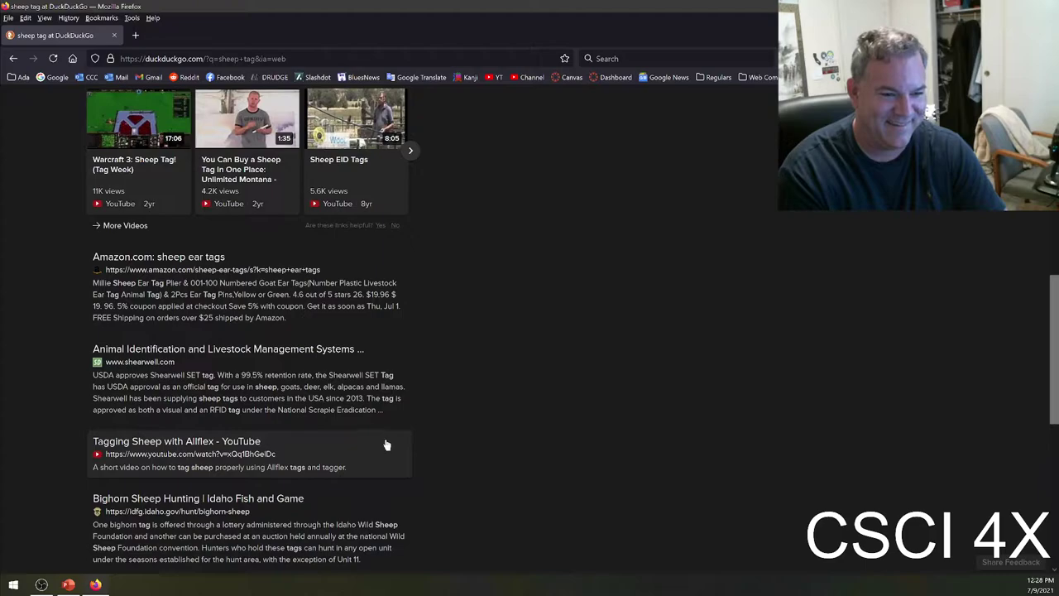
{"action": "scroll", "coordinate": [376, 458], "scroll_direction": "down", "scroll_amount": 3}
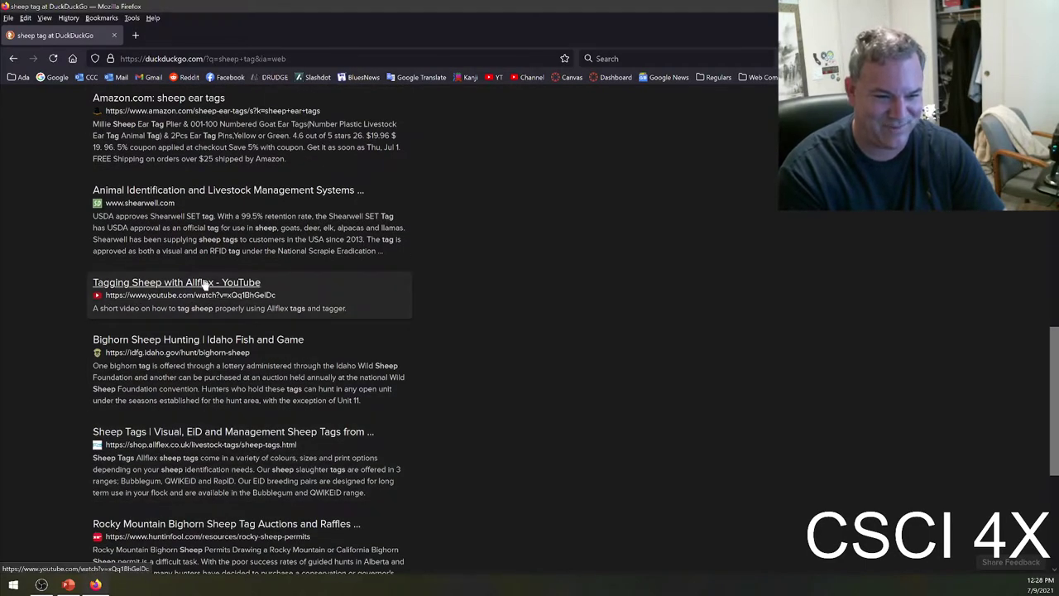
{"action": "scroll", "coordinate": [269, 374], "scroll_direction": "down", "scroll_amount": 2}
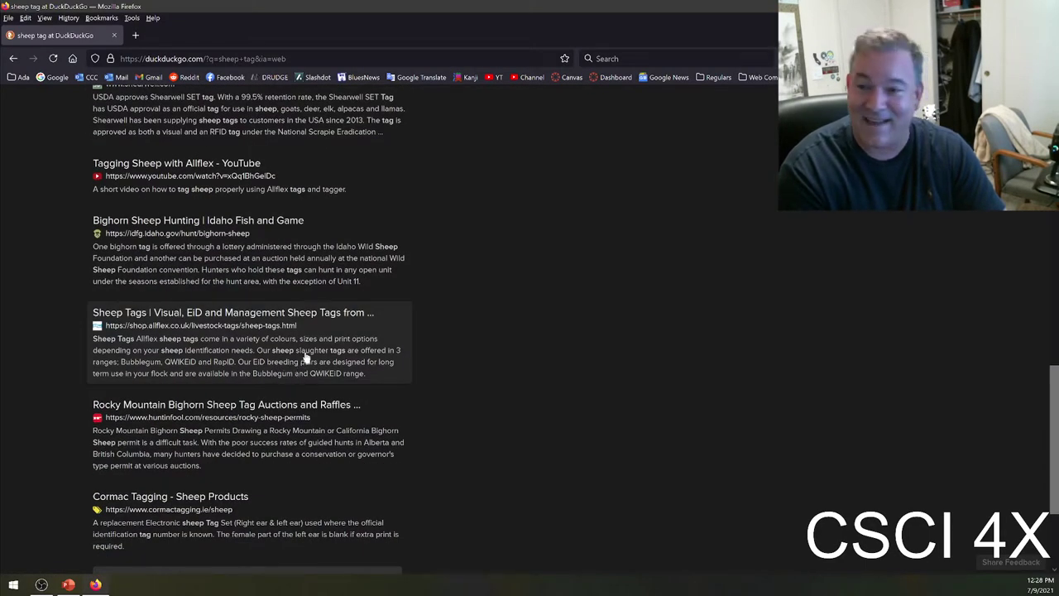
{"action": "scroll", "coordinate": [306, 356], "scroll_direction": "up", "scroll_amount": 15}
{"action": "left_click", "coordinate": [146, 105]}
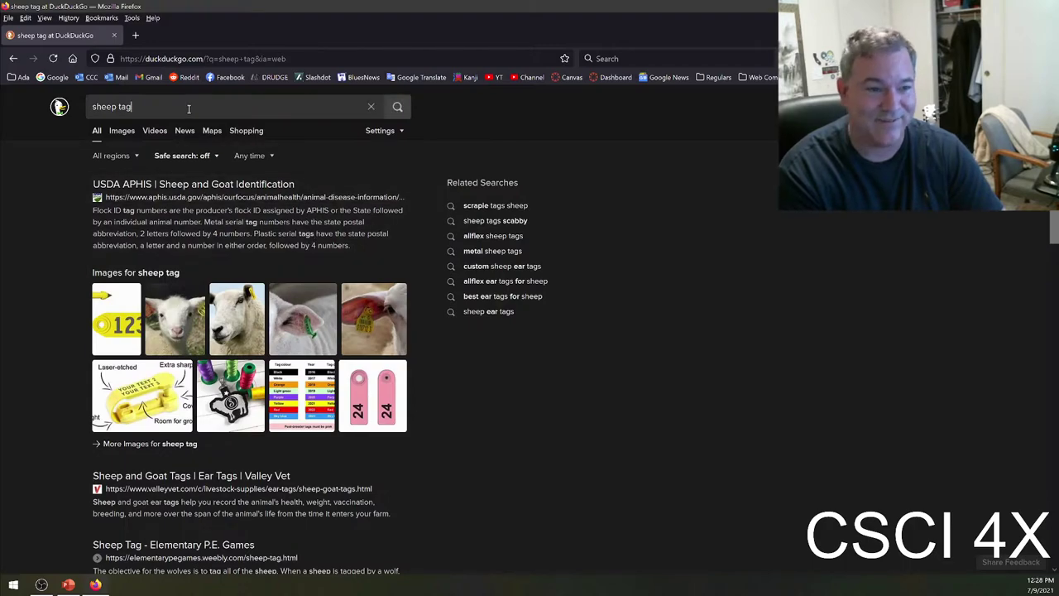
{"action": "double_click", "coordinate": [145, 106]}
{"action": "key", "text": "ctrl+a"}
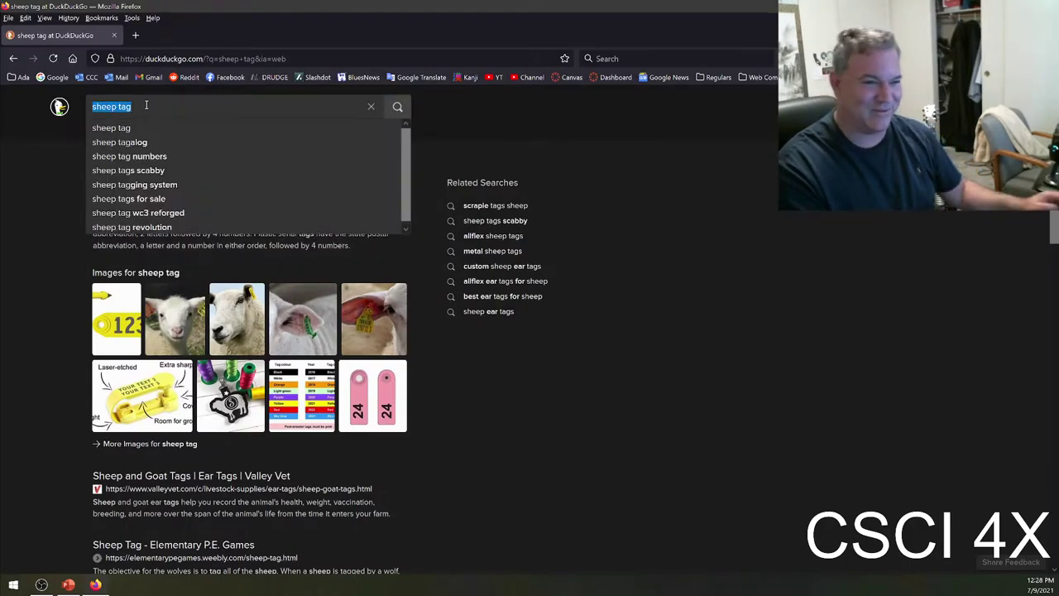
{"action": "type", "text": "defense of the"}
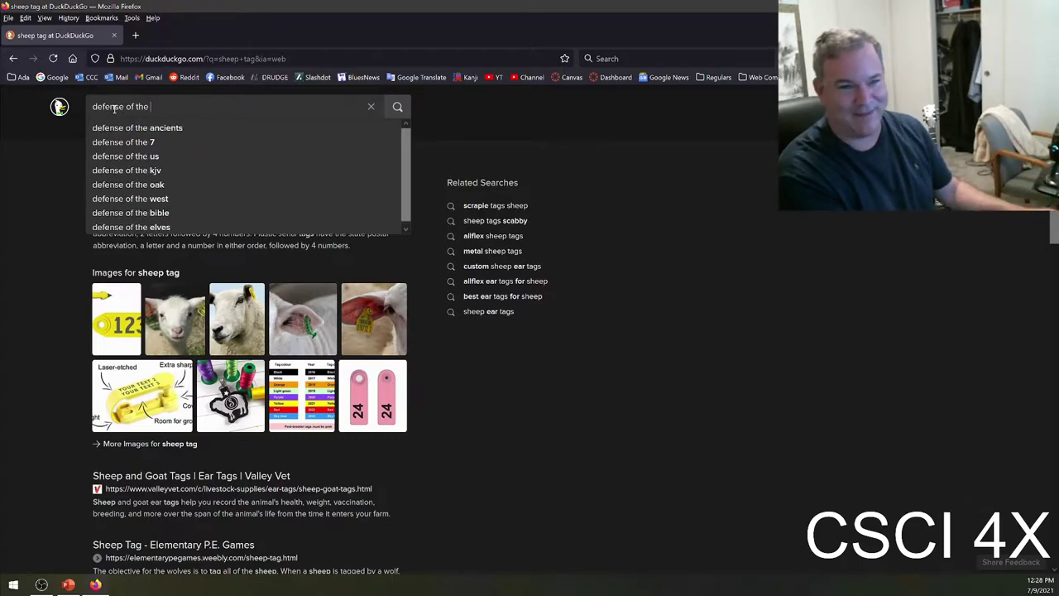
{"action": "key", "text": "ctrl+a"}
{"action": "key", "text": "BackSpace"}
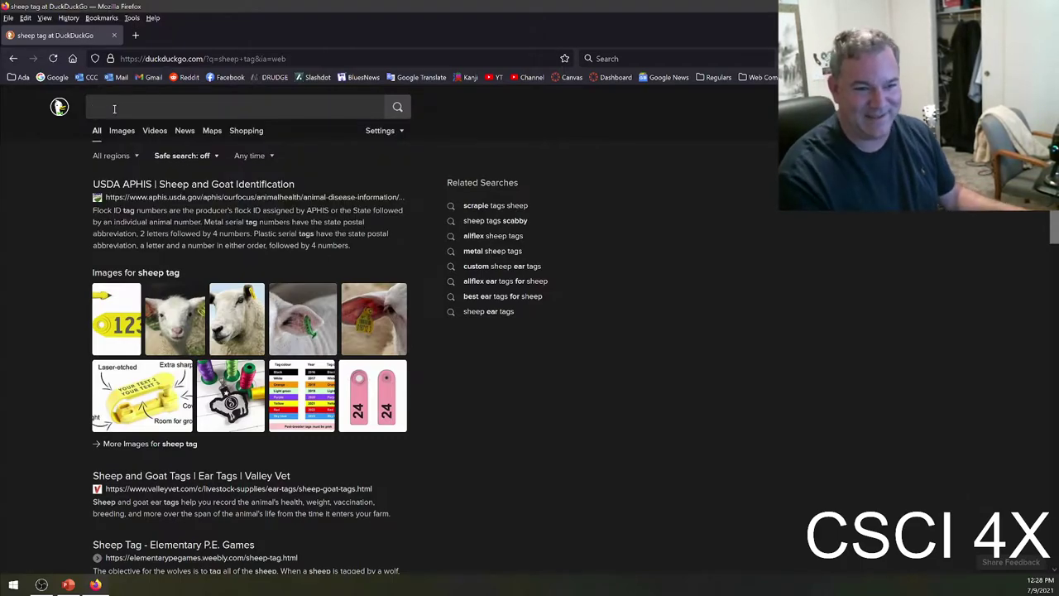
Find the "Warcraft 3: Sheep Tag! (Tag Week)" video among the video results and open it on YouTube.
{"action": "scroll", "coordinate": [480, 378], "scroll_direction": "down", "scroll_amount": 5}
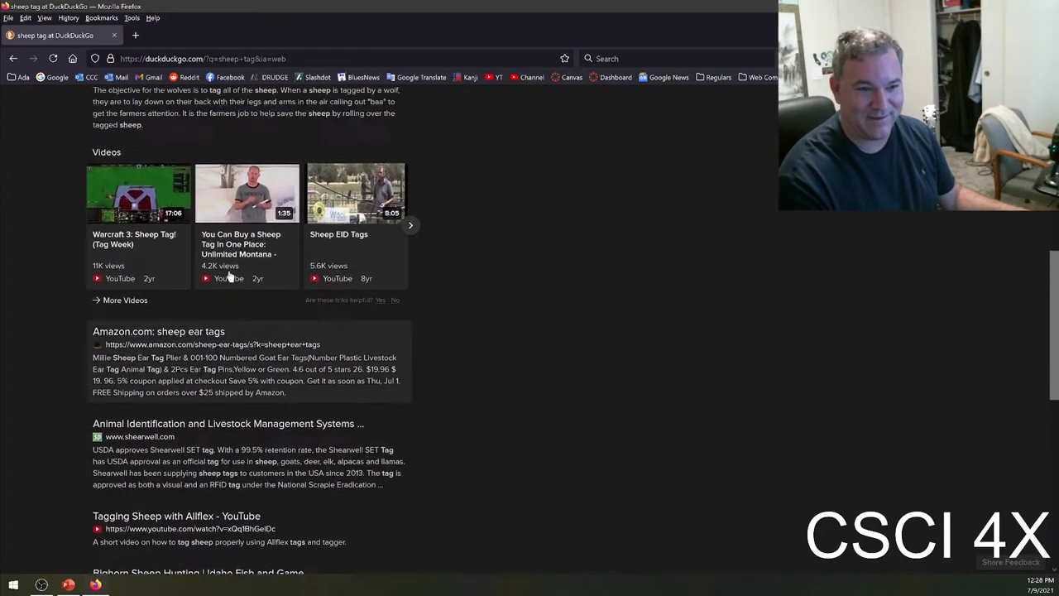
{"action": "scroll", "coordinate": [331, 314], "scroll_direction": "up", "scroll_amount": 1}
{"action": "left_click", "coordinate": [133, 244]}
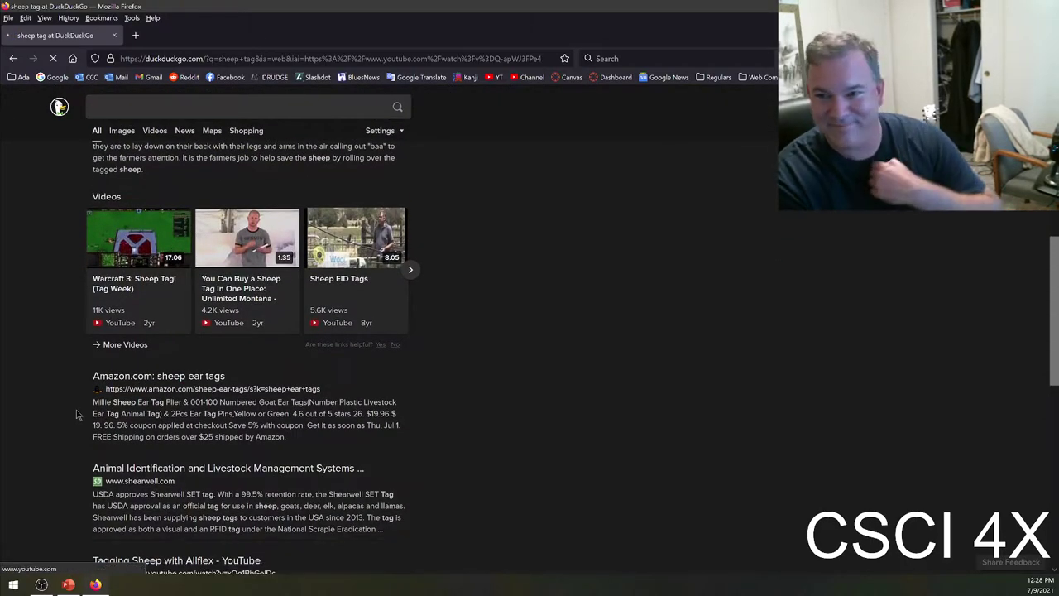
{"action": "left_click", "coordinate": [130, 284]}
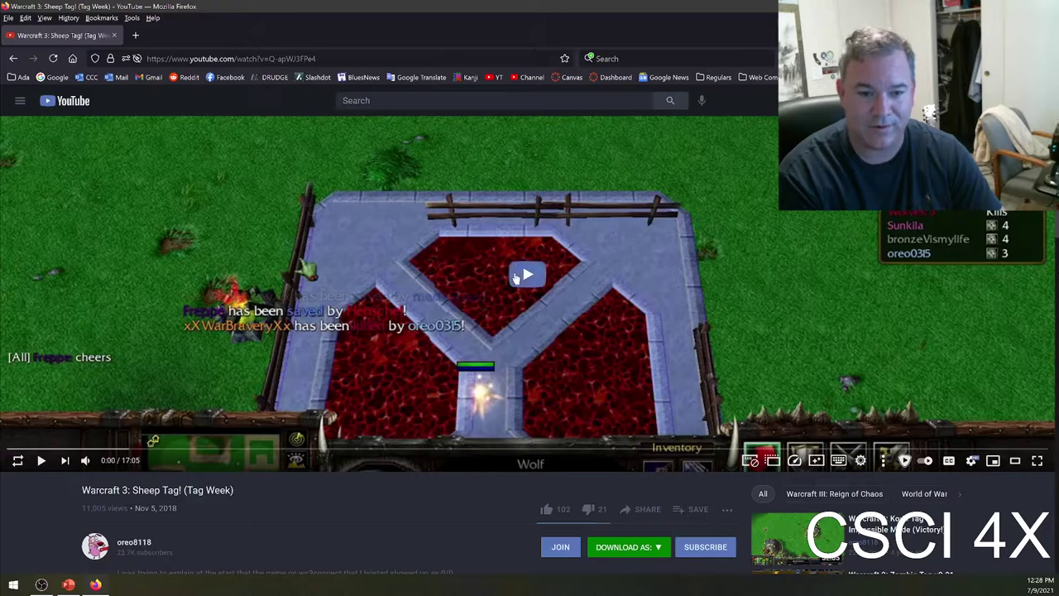
Play the Sheep Tag video from about 3:25 and mute its sound.
{"action": "left_click", "coordinate": [515, 277]}
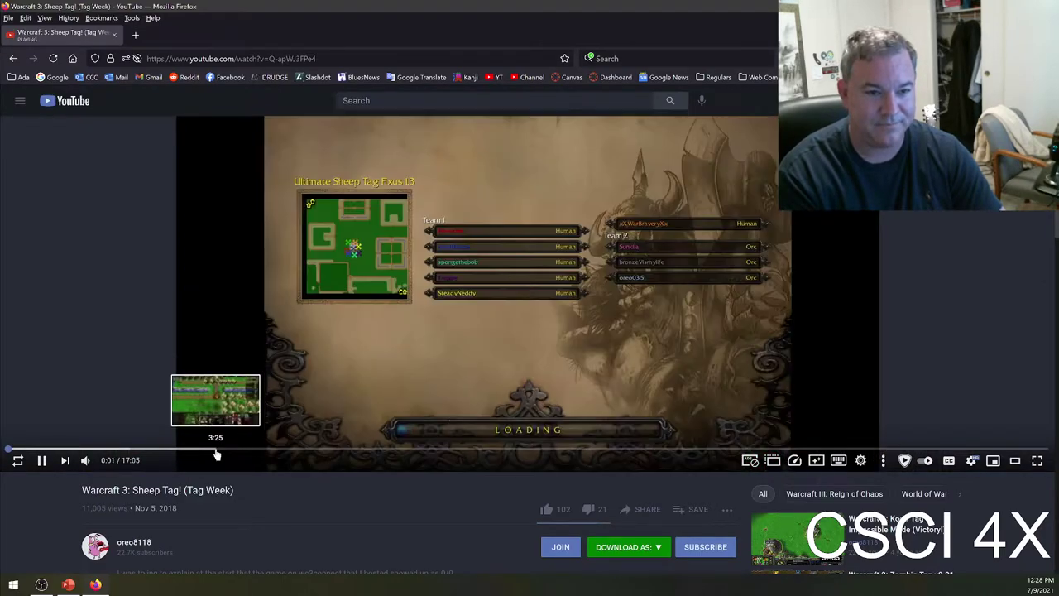
{"action": "left_click", "coordinate": [216, 451]}
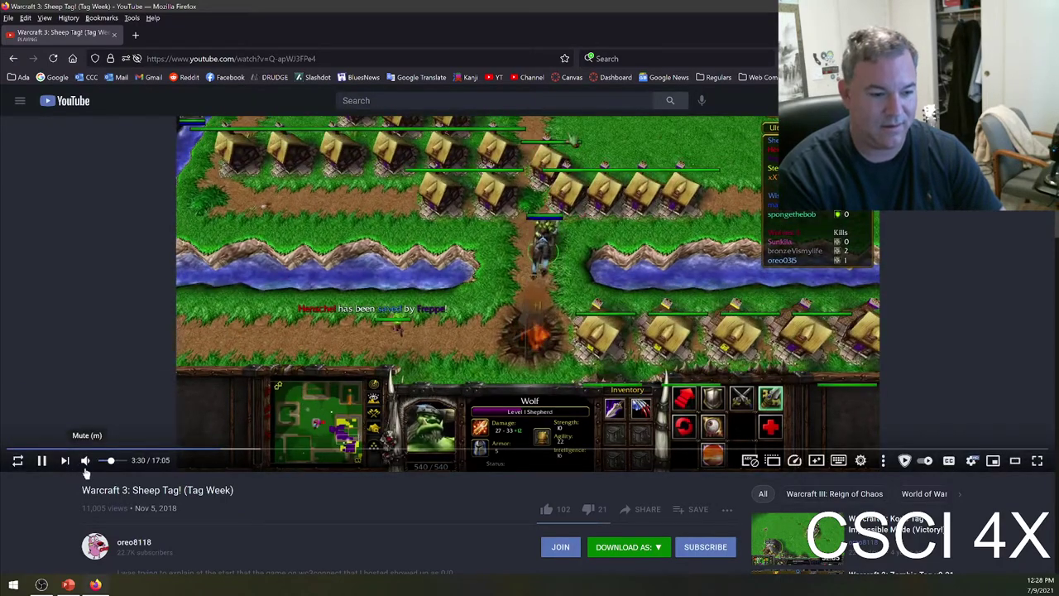
{"action": "left_click", "coordinate": [85, 460]}
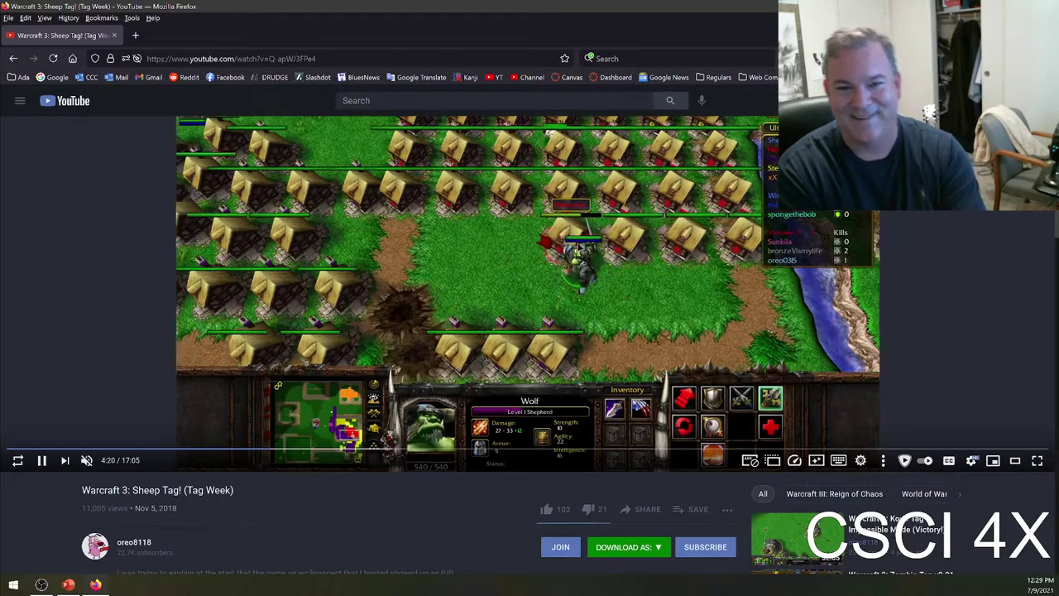
Return to the Game Design Principles presentation in PowerPoint and start the slide show from the Genre slide.
{"action": "left_click", "coordinate": [520, 225]}
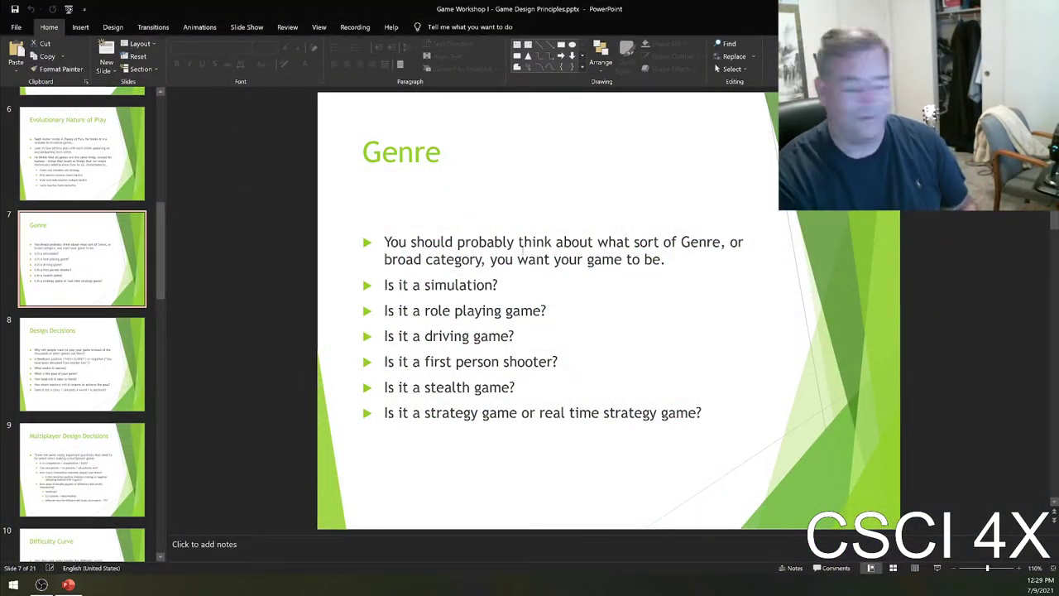
{"action": "key", "text": "shift+F5"}
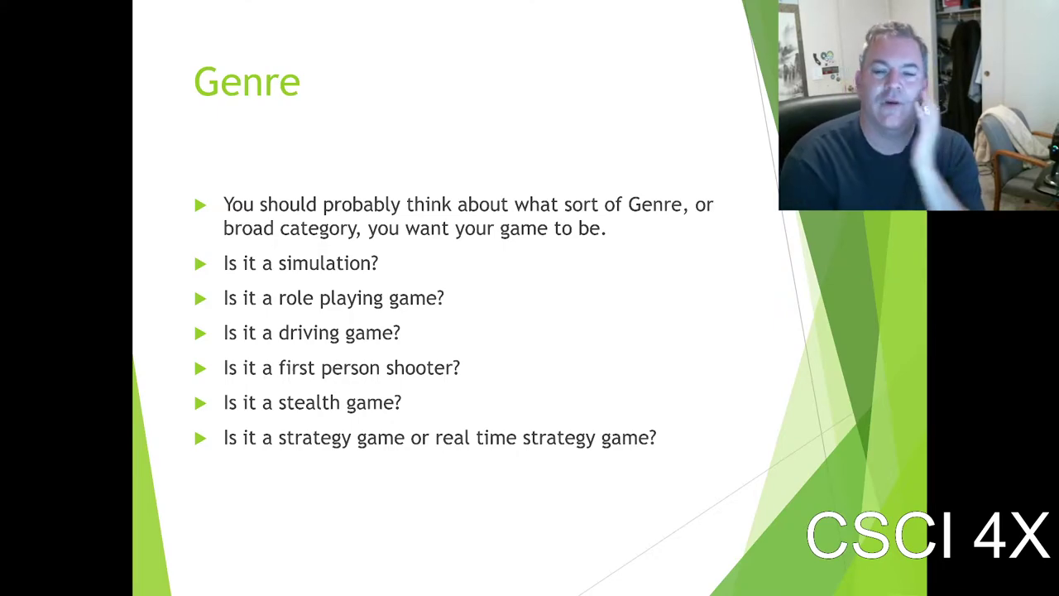
{"action": "left_click", "coordinate": [550, 231]}
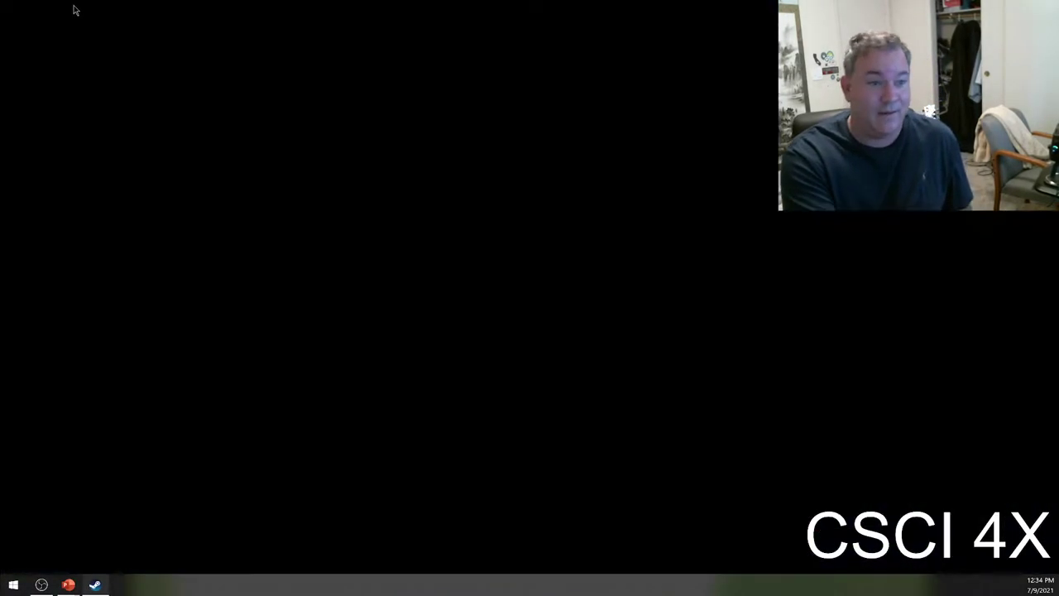
Open the Steam store, search for "pubg" and look over the PLAYERUNKNOWN'S BATTLEGROUNDS store page.
{"action": "left_click", "coordinate": [63, 29]}
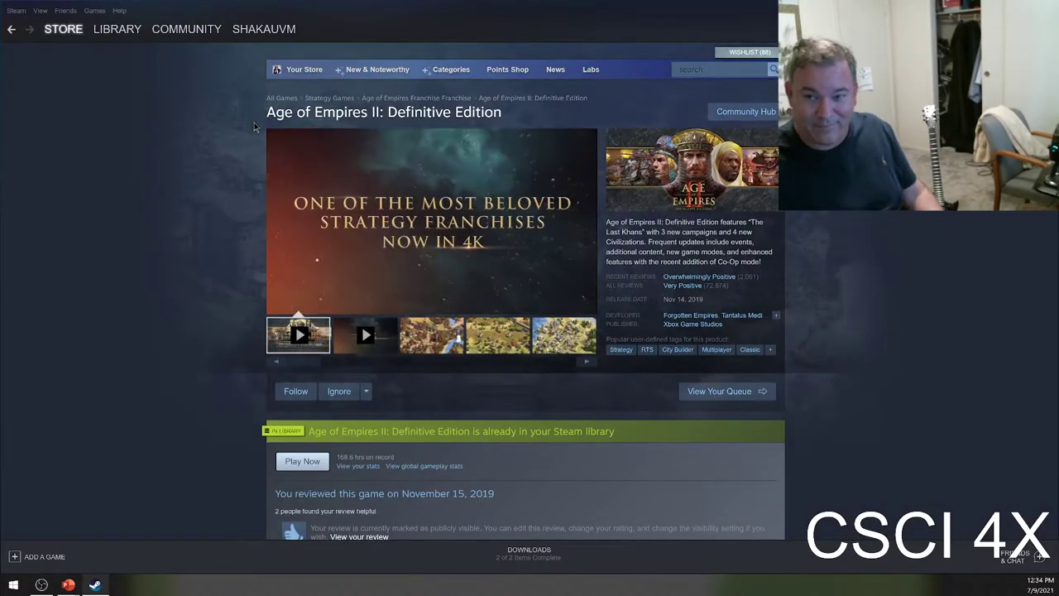
{"action": "left_click", "coordinate": [690, 69]}
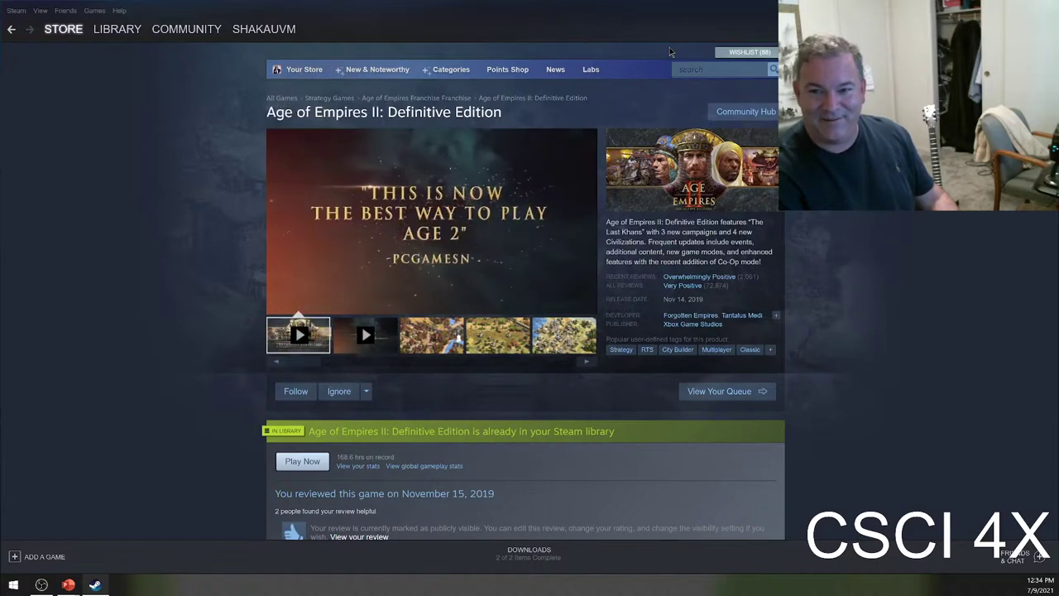
{"action": "left_click", "coordinate": [670, 48]}
{"action": "left_click", "coordinate": [696, 69]}
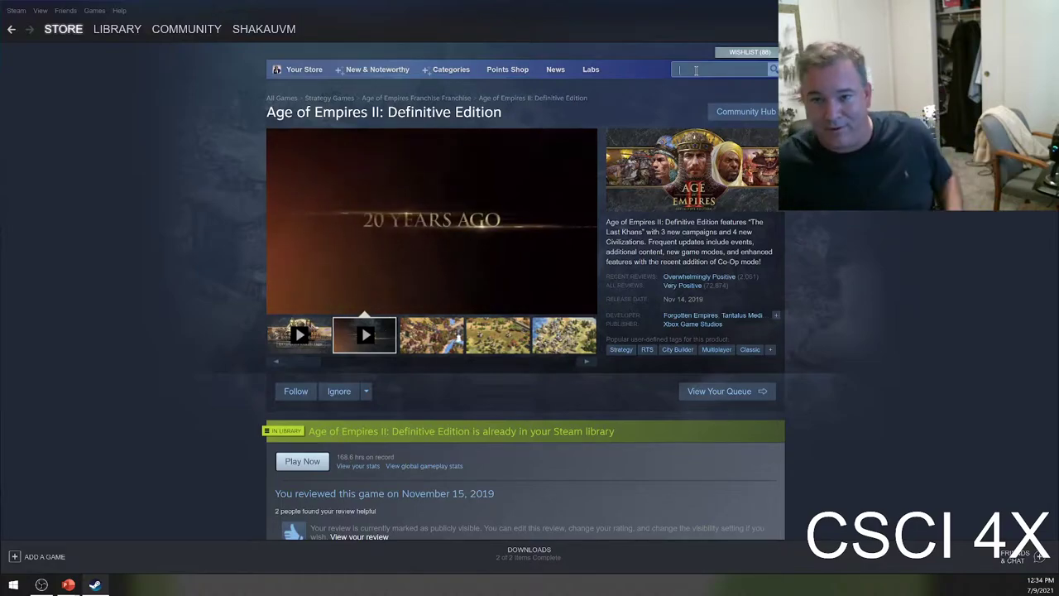
{"action": "type", "text": "pubg"}
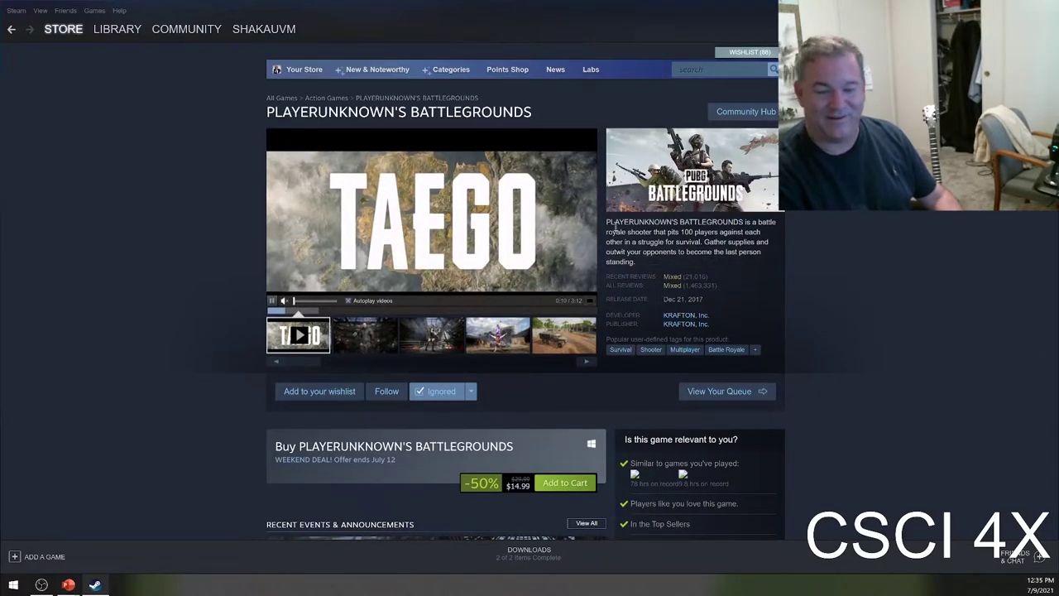
{"action": "scroll", "coordinate": [488, 285], "scroll_direction": "down", "scroll_amount": 1}
{"action": "scroll", "coordinate": [496, 277], "scroll_direction": "down", "scroll_amount": 3}
{"action": "scroll", "coordinate": [488, 248], "scroll_direction": "up", "scroll_amount": 3}
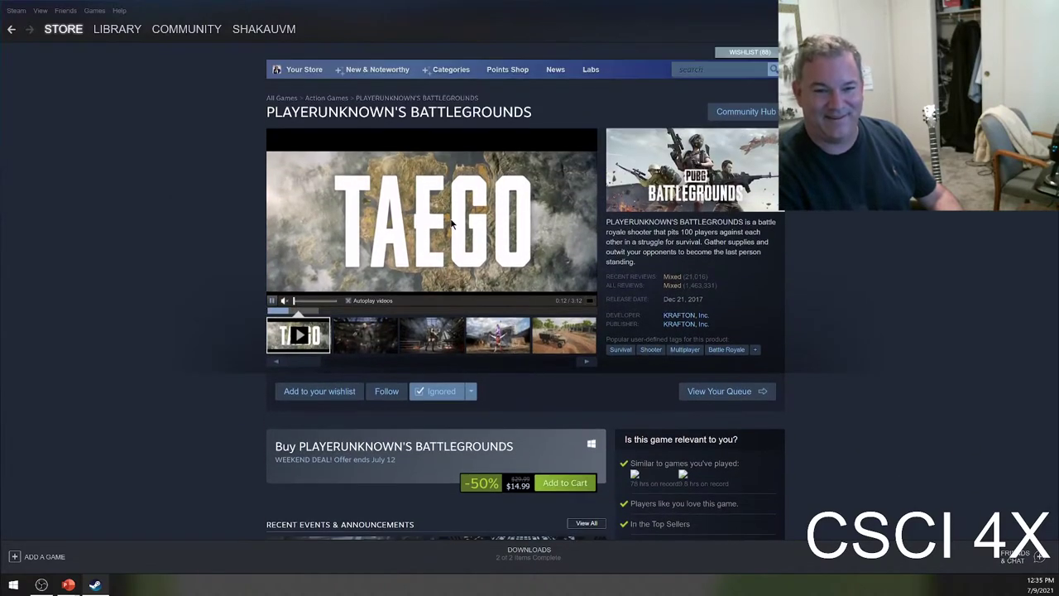
Open the Battle Royale tag page from the game's tags and preview the recommended new releases.
{"action": "left_click", "coordinate": [727, 68]}
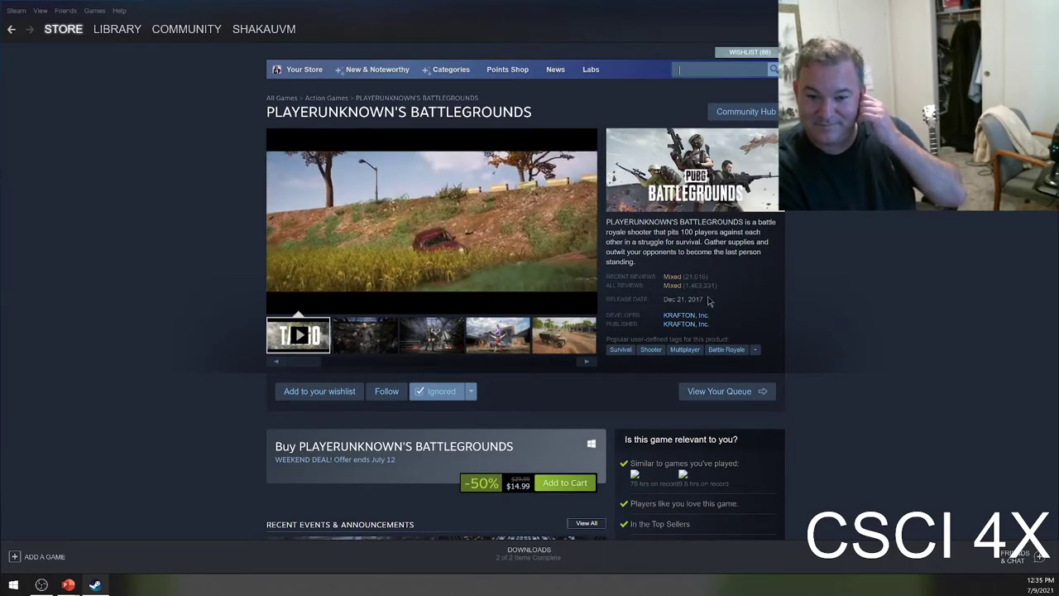
{"action": "left_click", "coordinate": [727, 350]}
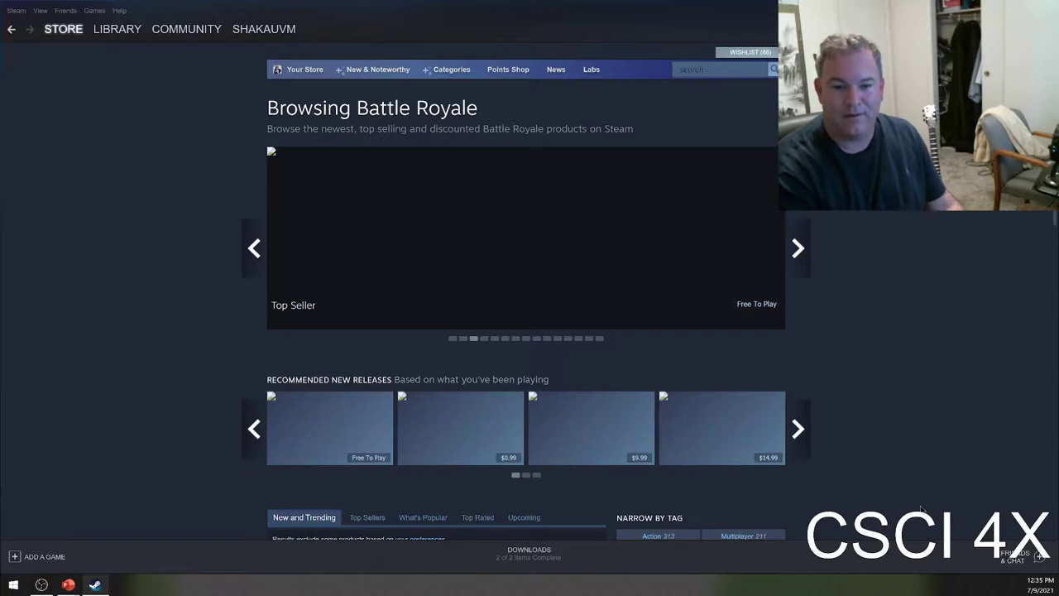
{"action": "scroll", "coordinate": [553, 428], "scroll_direction": "down", "scroll_amount": 1}
{"action": "mouse_move", "coordinate": [536, 333]}
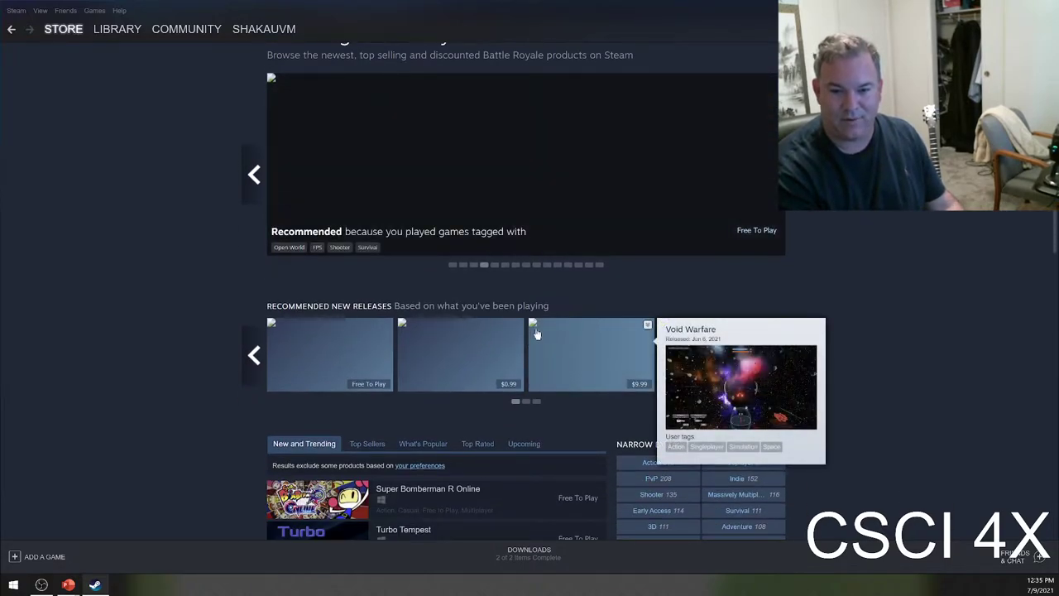
{"action": "mouse_move", "coordinate": [467, 342]}
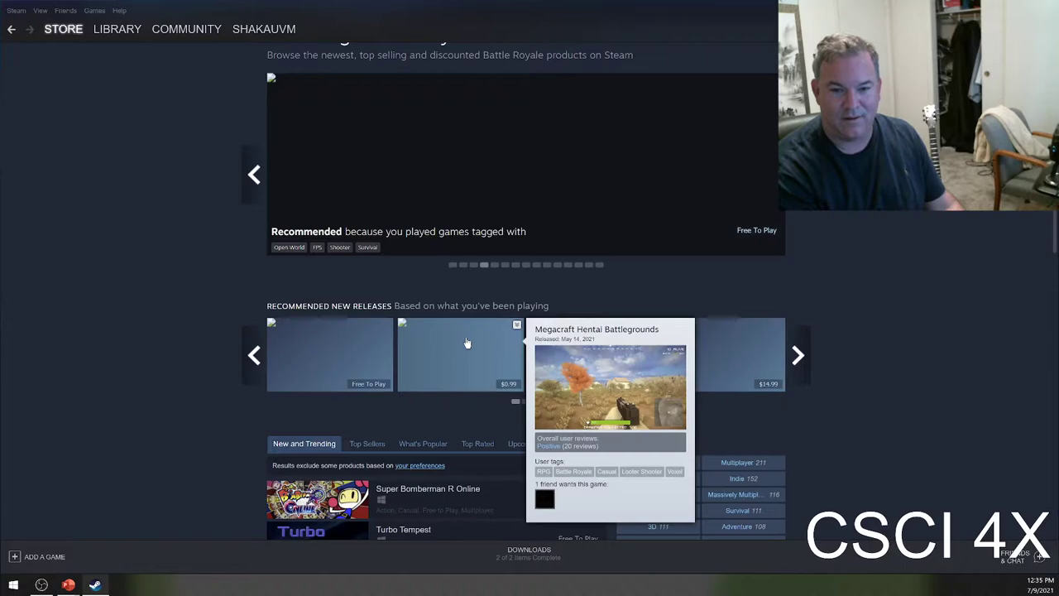
{"action": "mouse_move", "coordinate": [346, 366]}
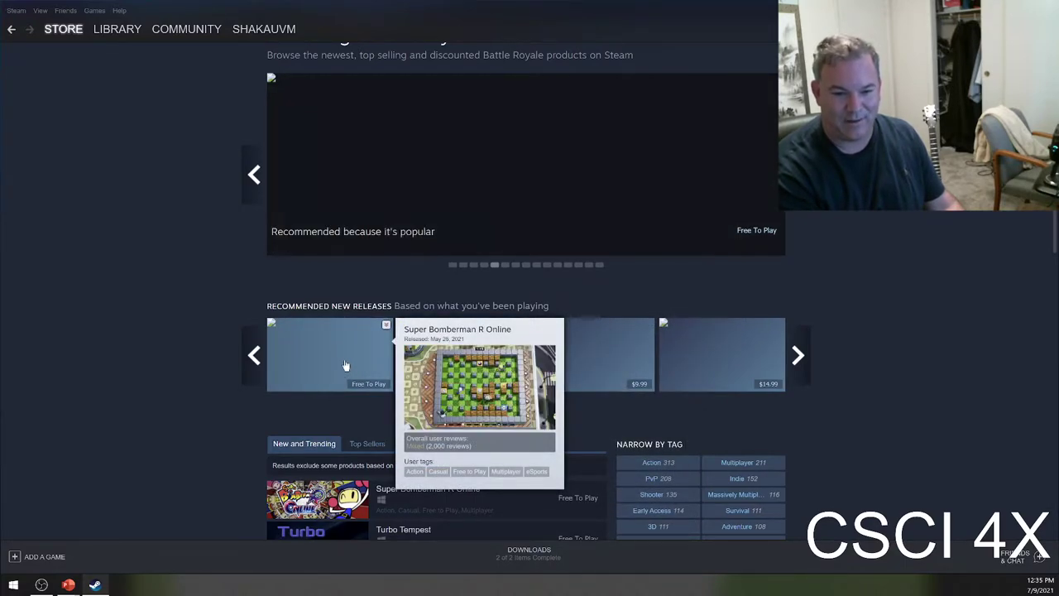
{"action": "scroll", "coordinate": [586, 220], "scroll_direction": "up", "scroll_amount": 2}
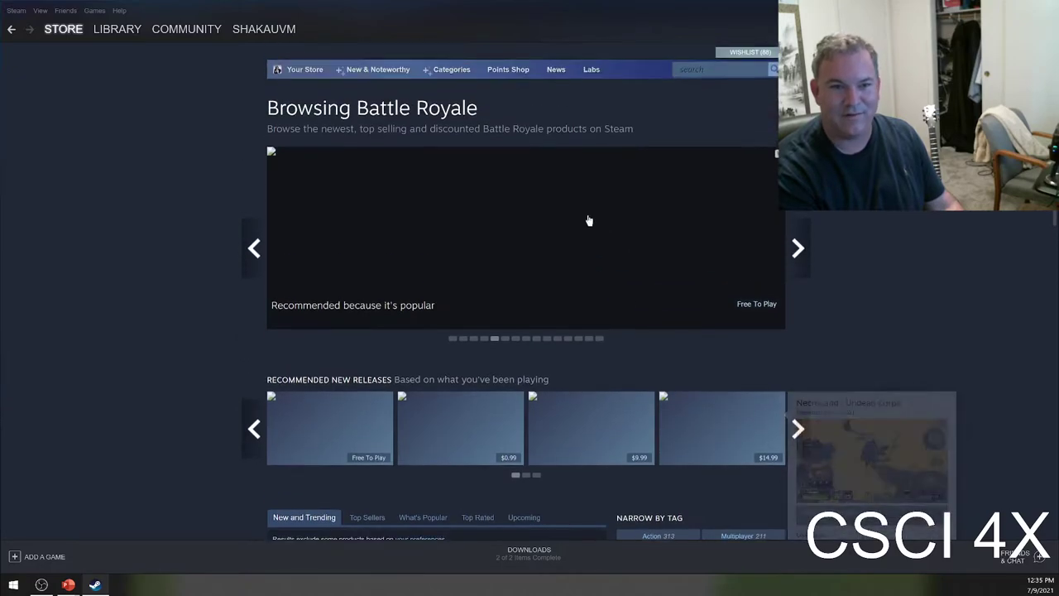
View the Immortal Soul: Black Survival store page and its screenshots, and return to the Battle Royale listing.
{"action": "left_click", "coordinate": [480, 213]}
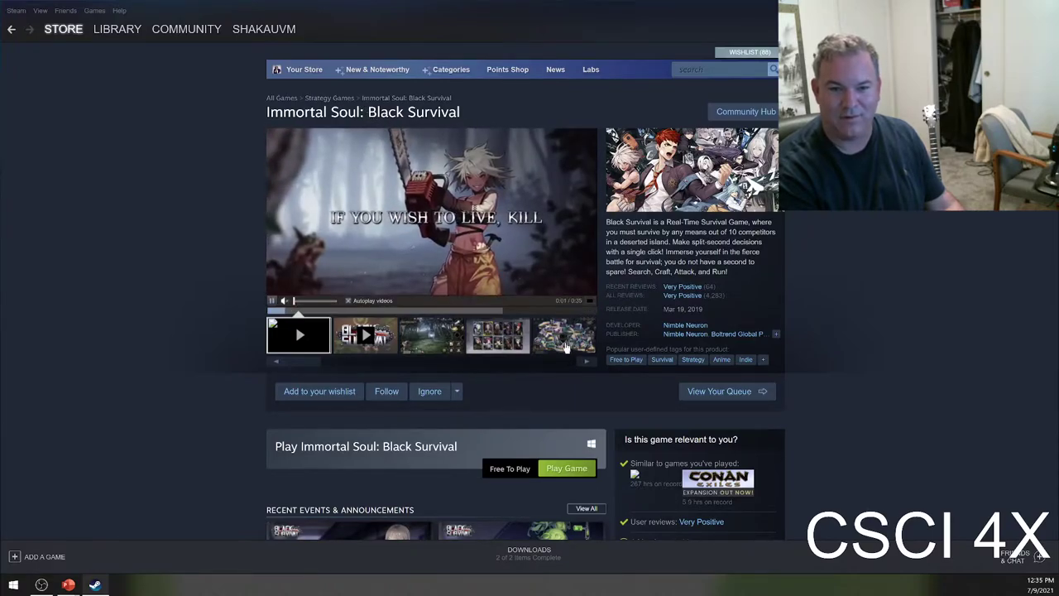
{"action": "left_click", "coordinate": [565, 346]}
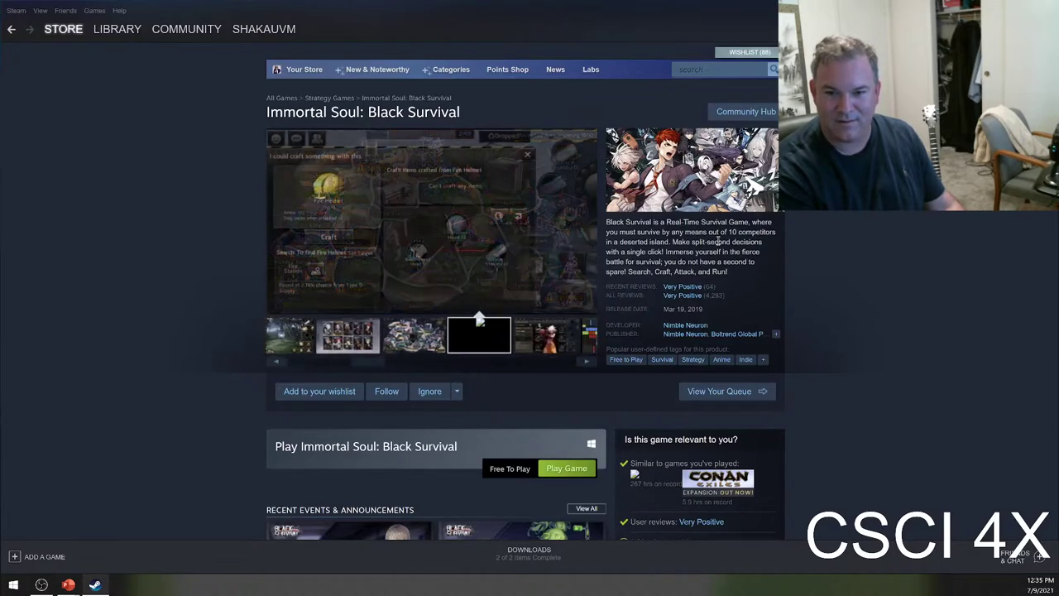
{"action": "left_click", "coordinate": [13, 30]}
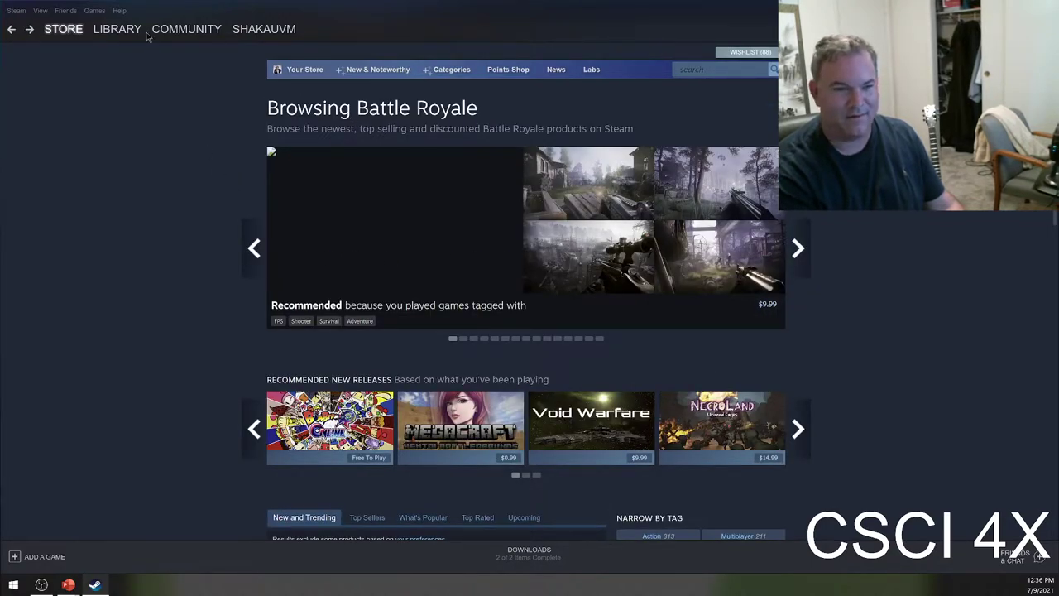
Look through the New and Trending Battle Royale games and the featured games carousel.
{"action": "scroll", "coordinate": [539, 277], "scroll_direction": "down", "scroll_amount": 3}
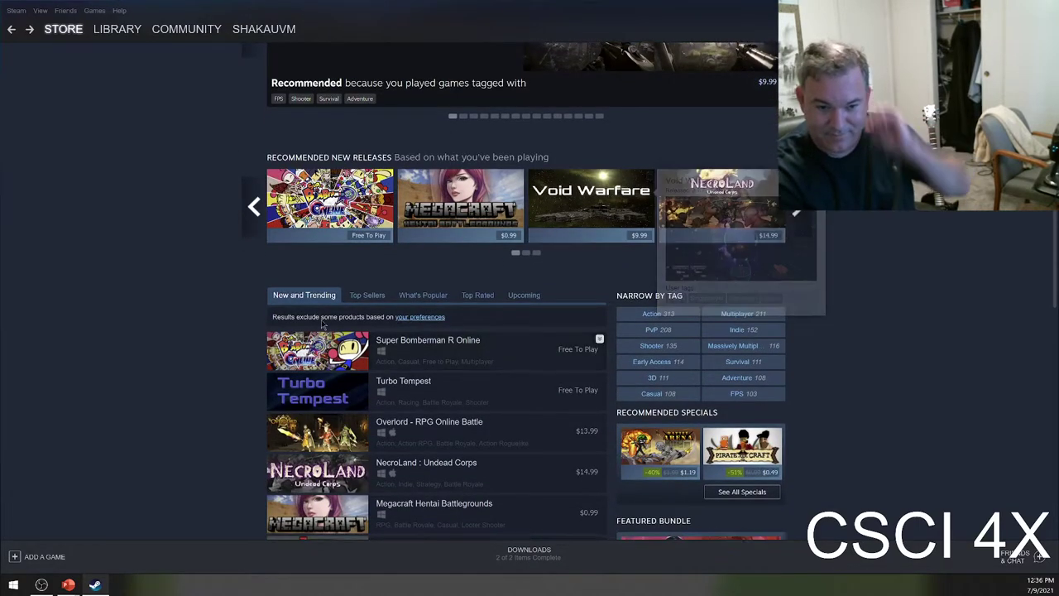
{"action": "scroll", "coordinate": [536, 252], "scroll_direction": "down", "scroll_amount": 3}
{"action": "scroll", "coordinate": [471, 306], "scroll_direction": "down", "scroll_amount": 3}
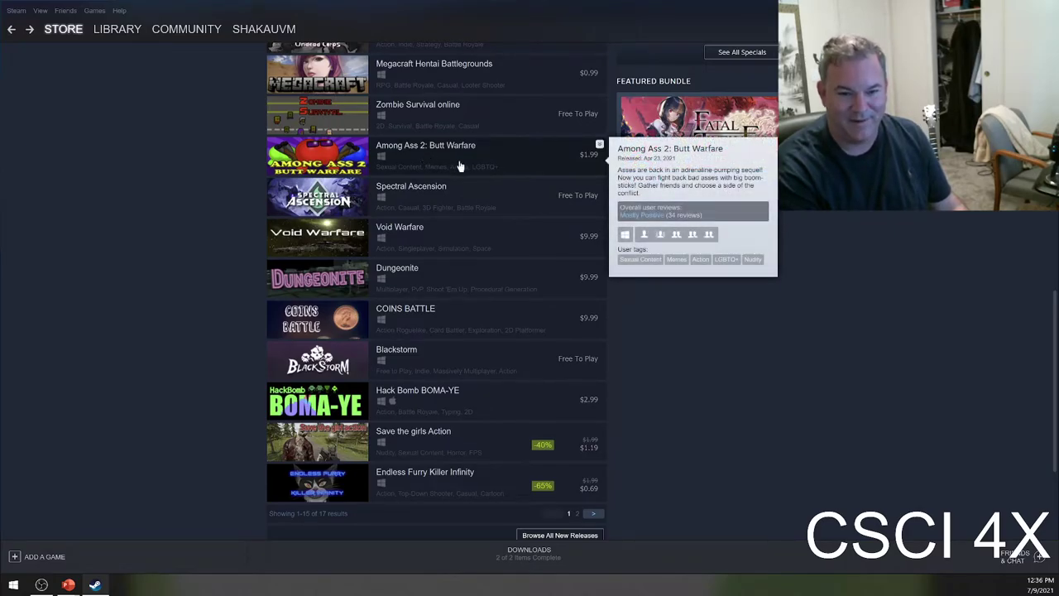
{"action": "scroll", "coordinate": [548, 237], "scroll_direction": "down", "scroll_amount": 1}
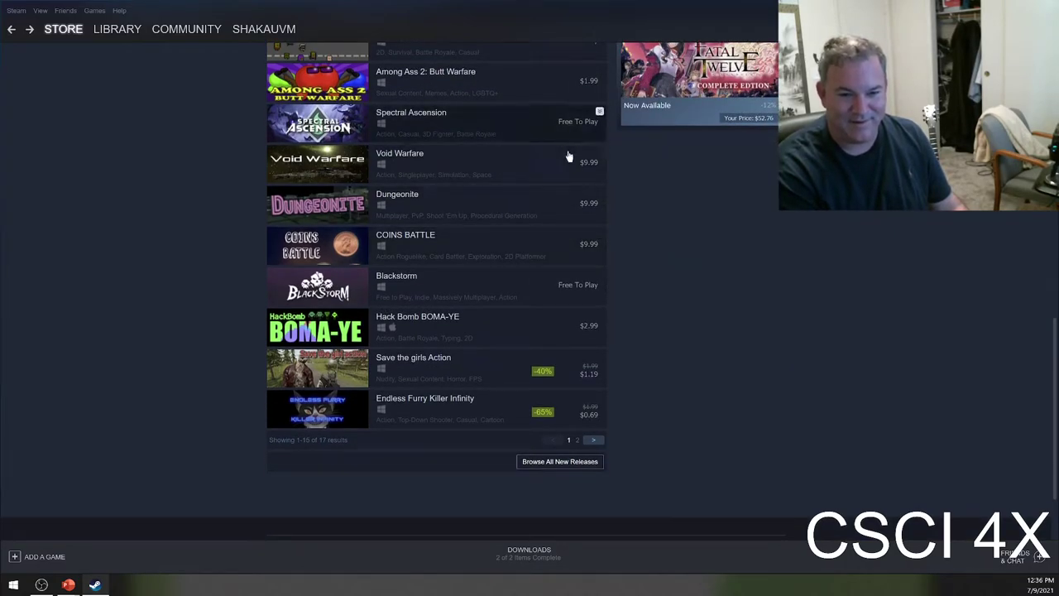
{"action": "scroll", "coordinate": [601, 273], "scroll_direction": "up", "scroll_amount": 15}
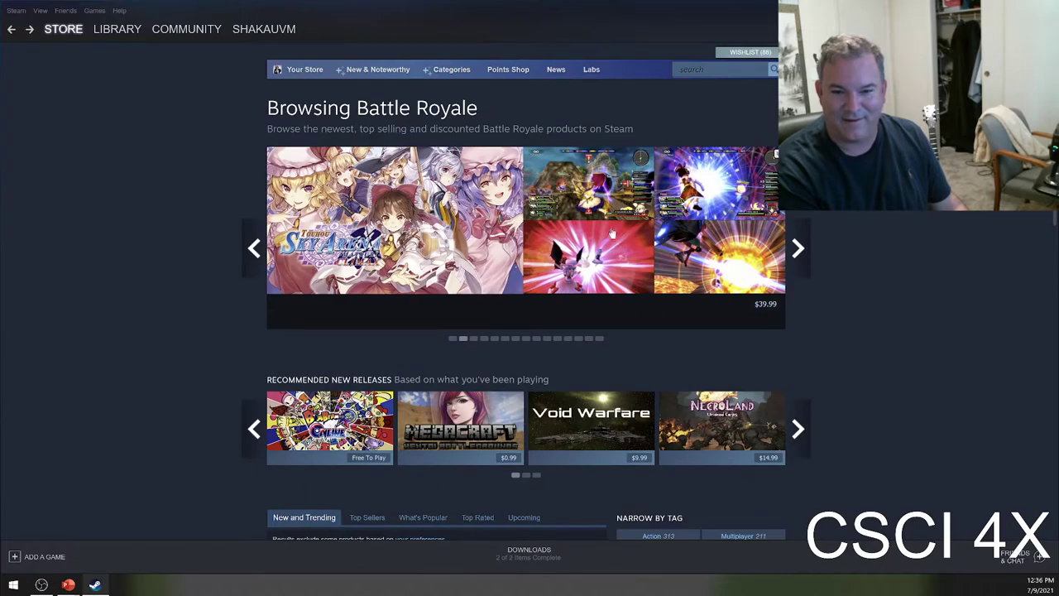
{"action": "left_click", "coordinate": [800, 237]}
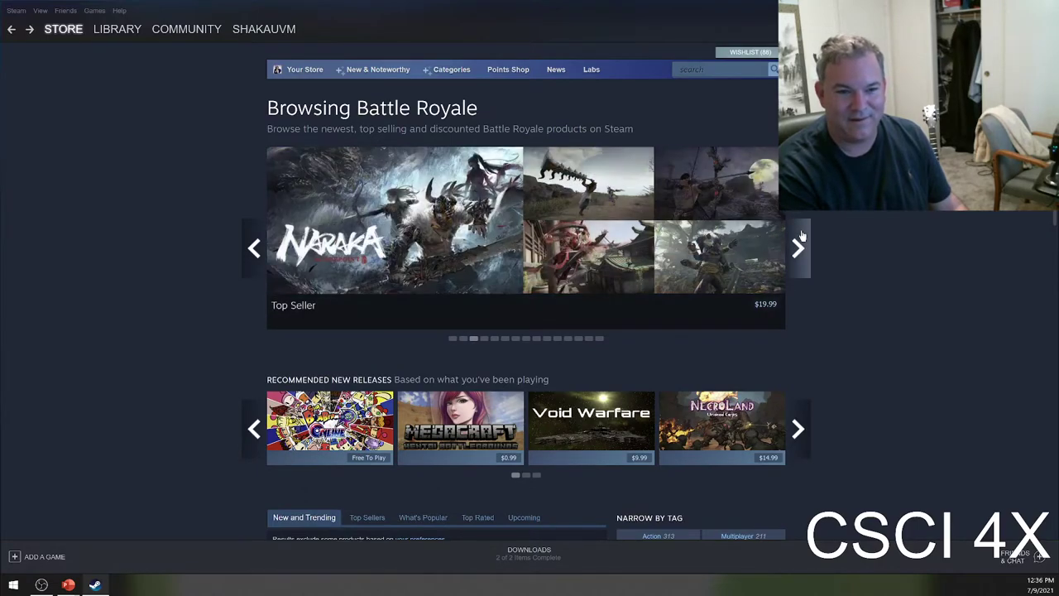
{"action": "left_click", "coordinate": [799, 245]}
{"action": "left_click", "coordinate": [800, 242]}
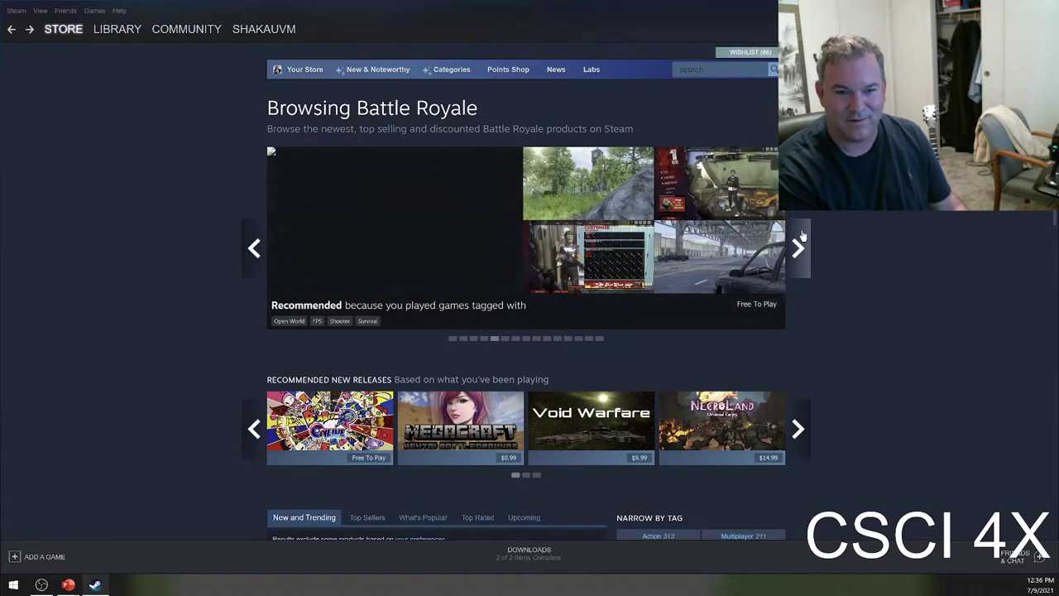
{"action": "left_click", "coordinate": [799, 242]}
Look up "food war" and "cuisine" in the Steam store search, and switch back to the PowerPoint slide show.
{"action": "left_click", "coordinate": [699, 70]}
{"action": "type", "text": "food"}
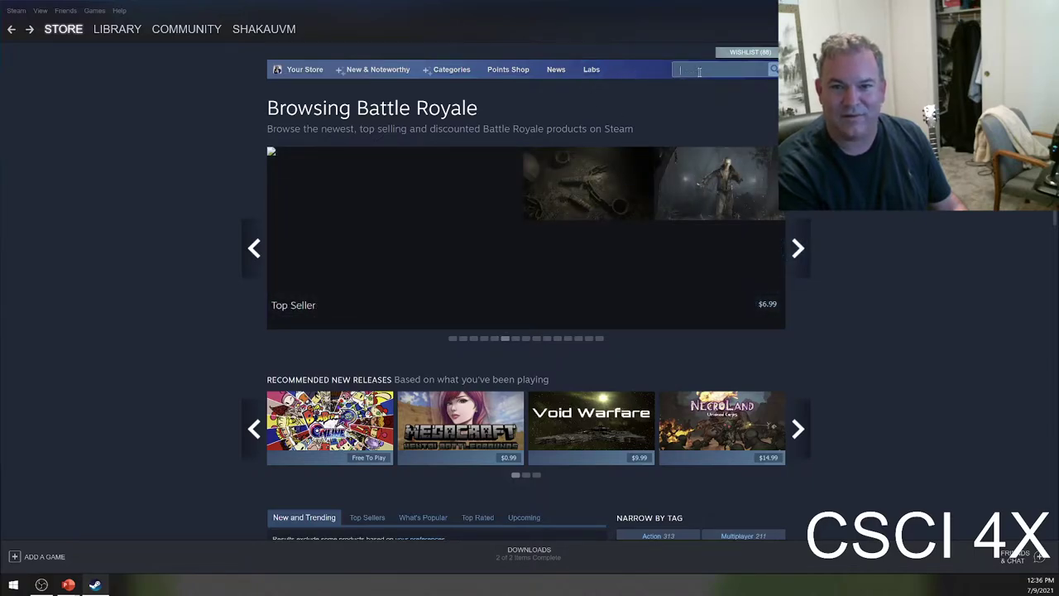
{"action": "type", "text": " war"}
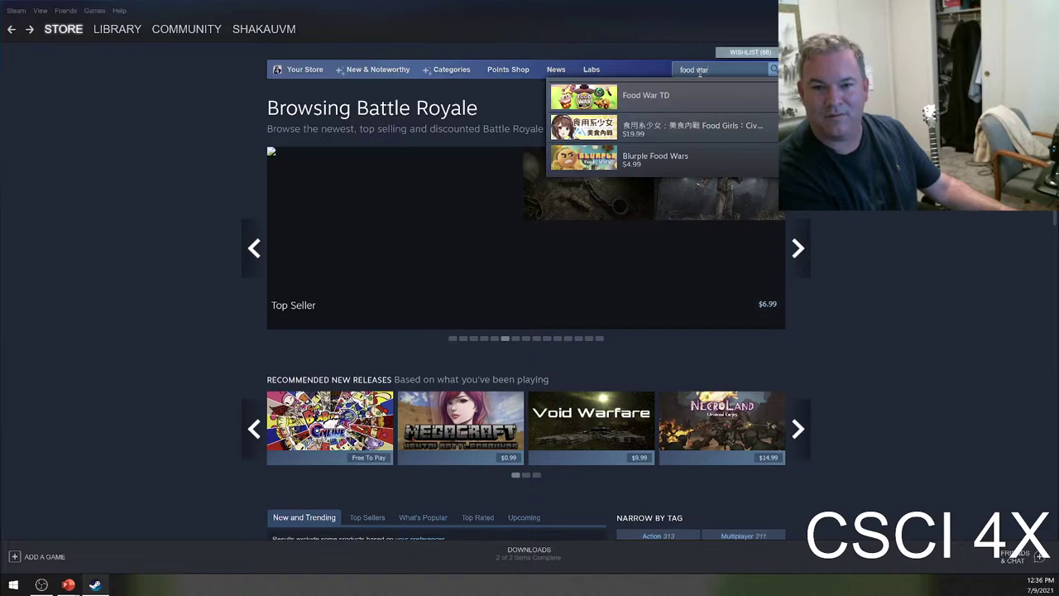
{"action": "key", "text": "BackSpace"}
{"action": "key", "text": "BackSpace"}
{"action": "key", "text": "BackSpace"}
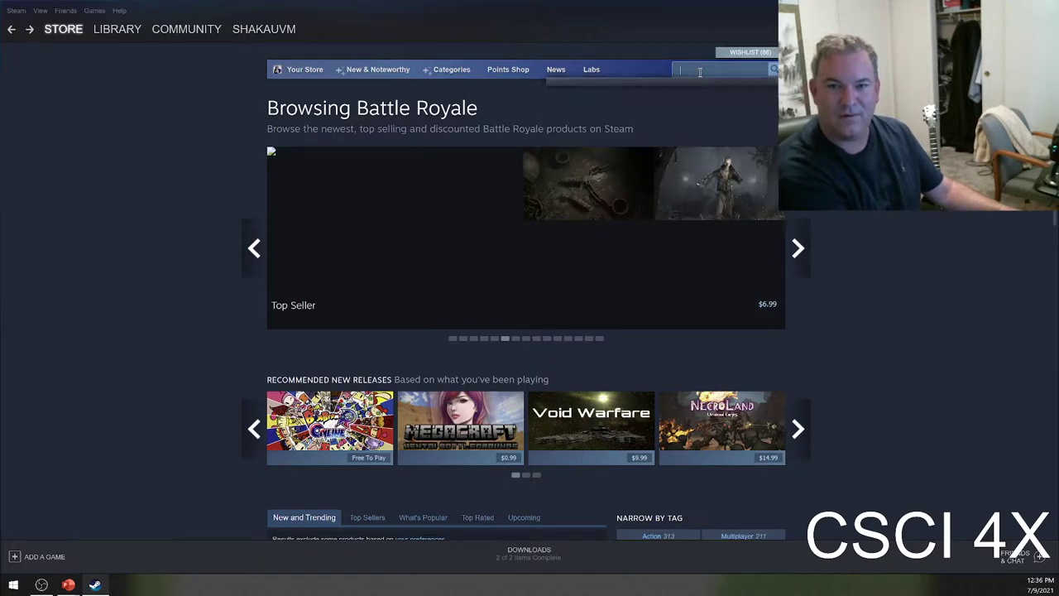
{"action": "type", "text": "cuisine"}
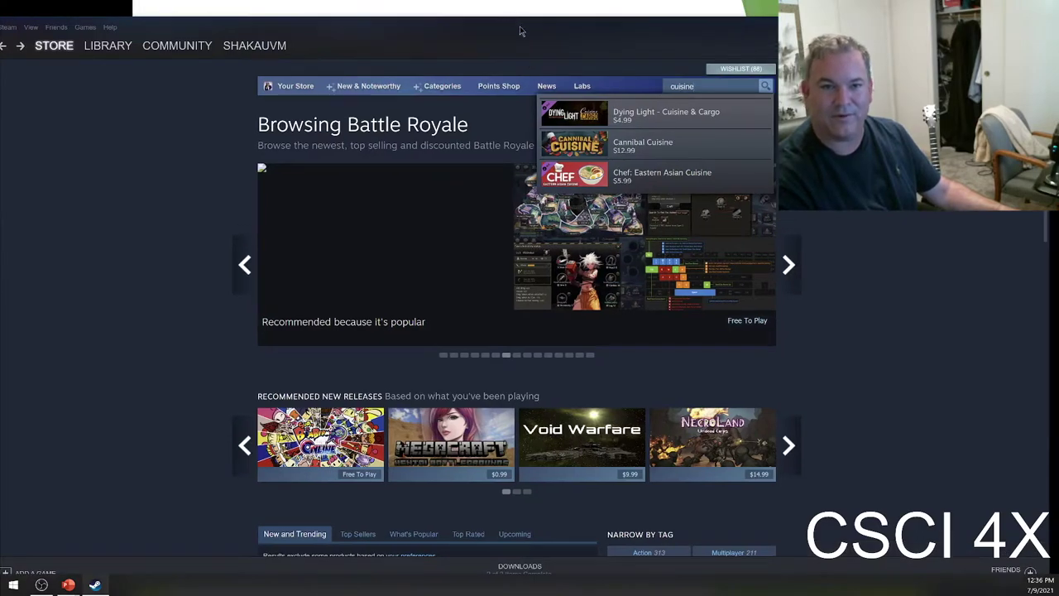
{"action": "key", "text": "alt+Tab"}
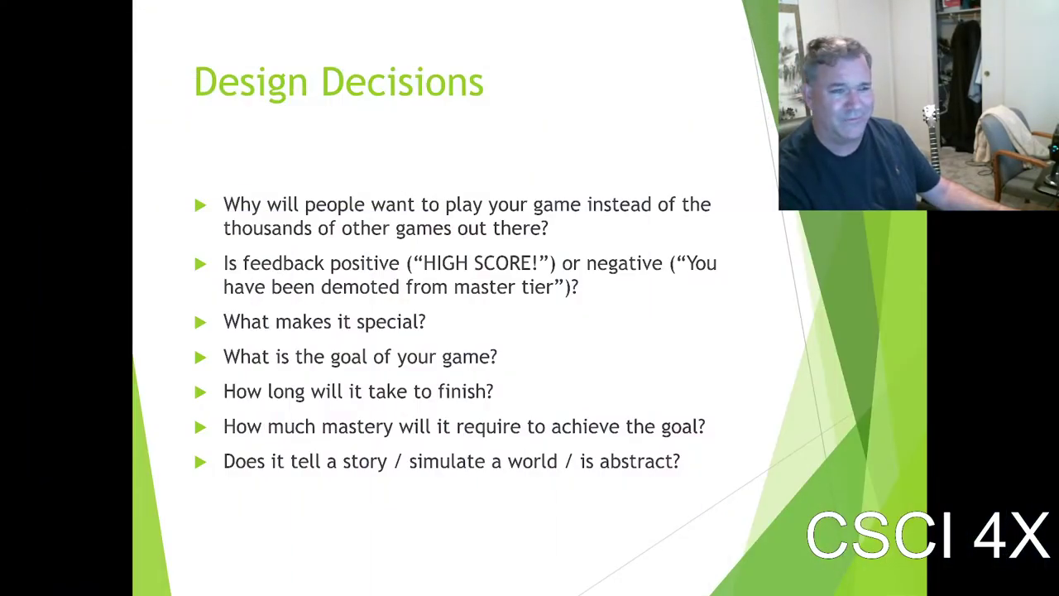
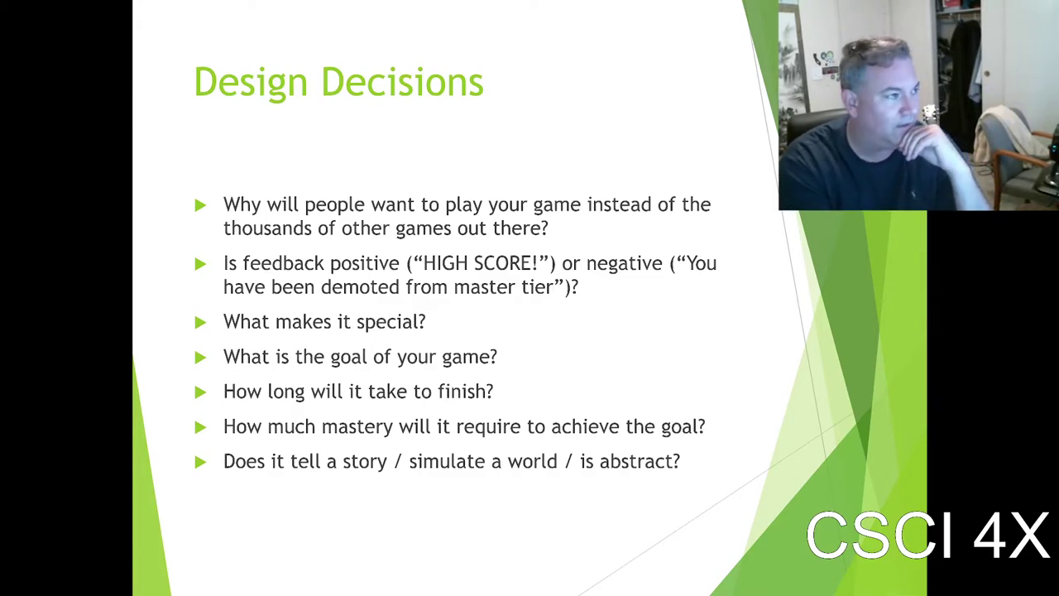
Switch to the Epic Games store, show the Watch Dogs: Legion feature and browse down to the Free Games section.
{"action": "key", "text": "alt+Tab"}
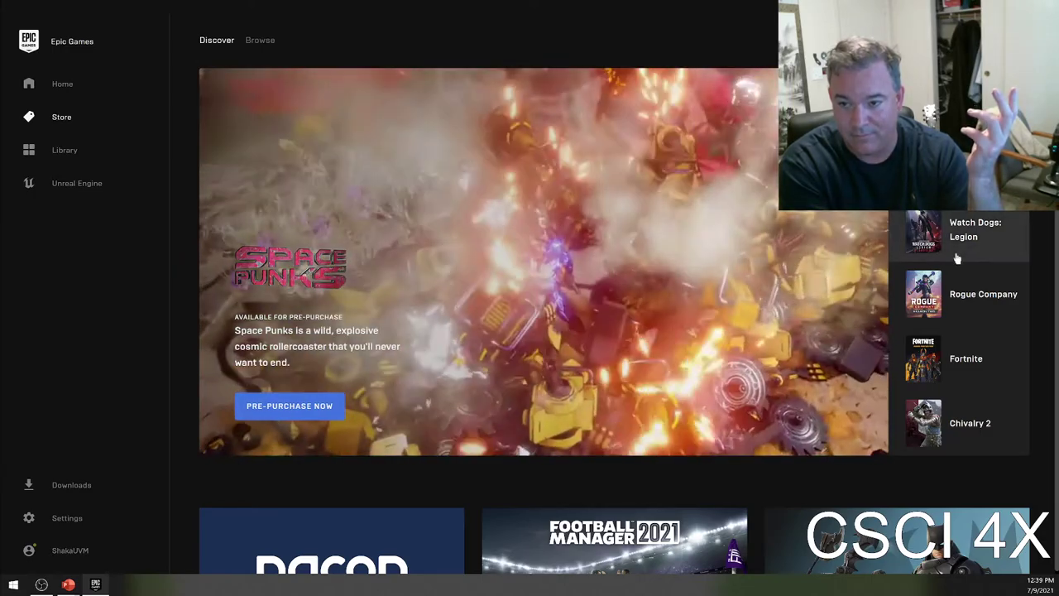
{"action": "left_click", "coordinate": [955, 234]}
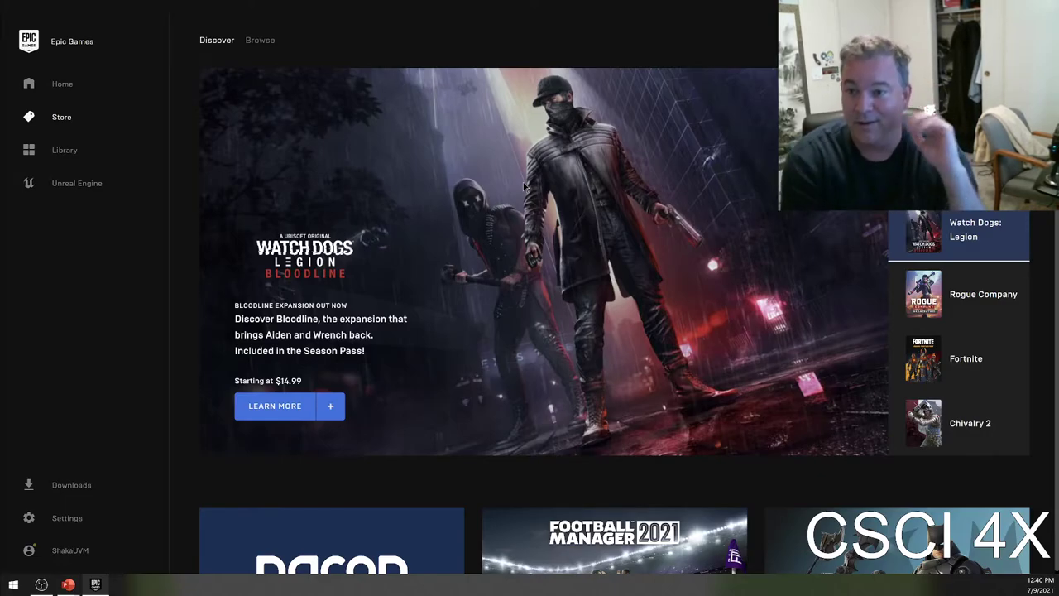
{"action": "scroll", "coordinate": [759, 413], "scroll_direction": "down", "scroll_amount": 5}
{"action": "scroll", "coordinate": [748, 327], "scroll_direction": "down", "scroll_amount": 5}
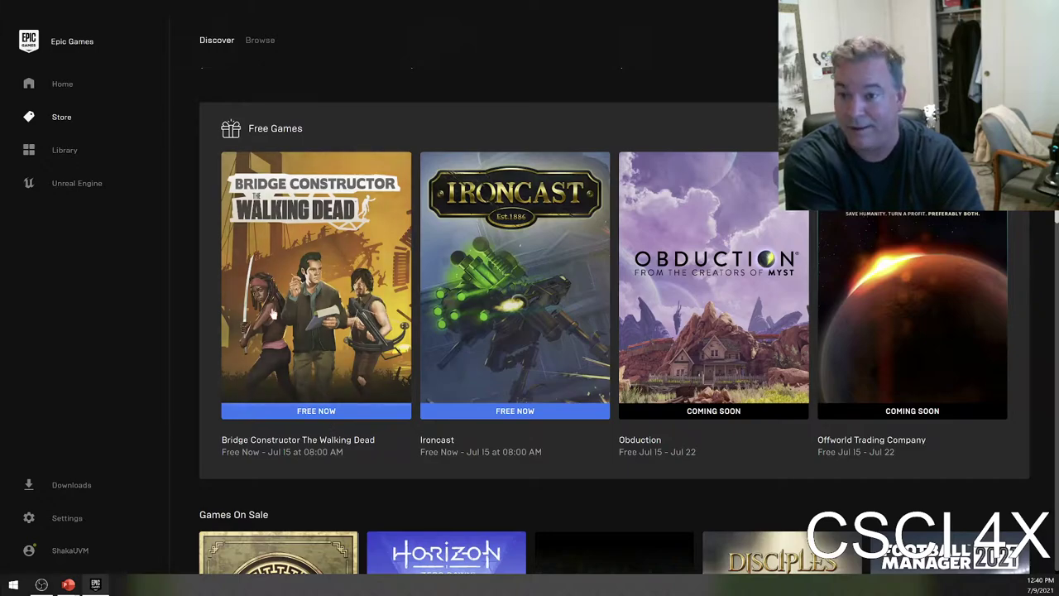
Open the Ironcast page, play its trailer from about 0:14 and return to the store listing.
{"action": "left_click", "coordinate": [539, 281]}
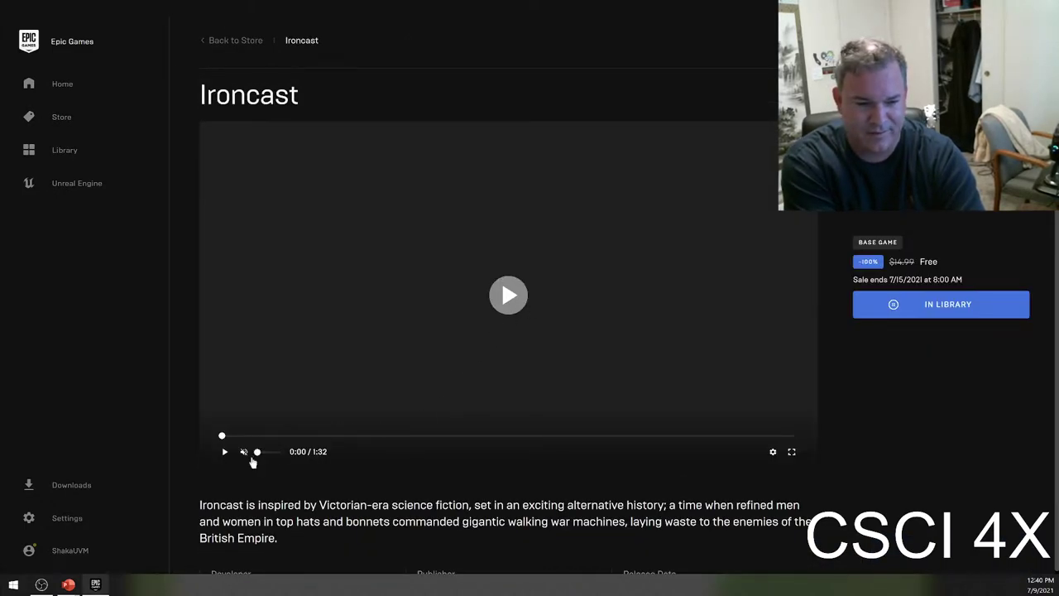
{"action": "left_click", "coordinate": [300, 436]}
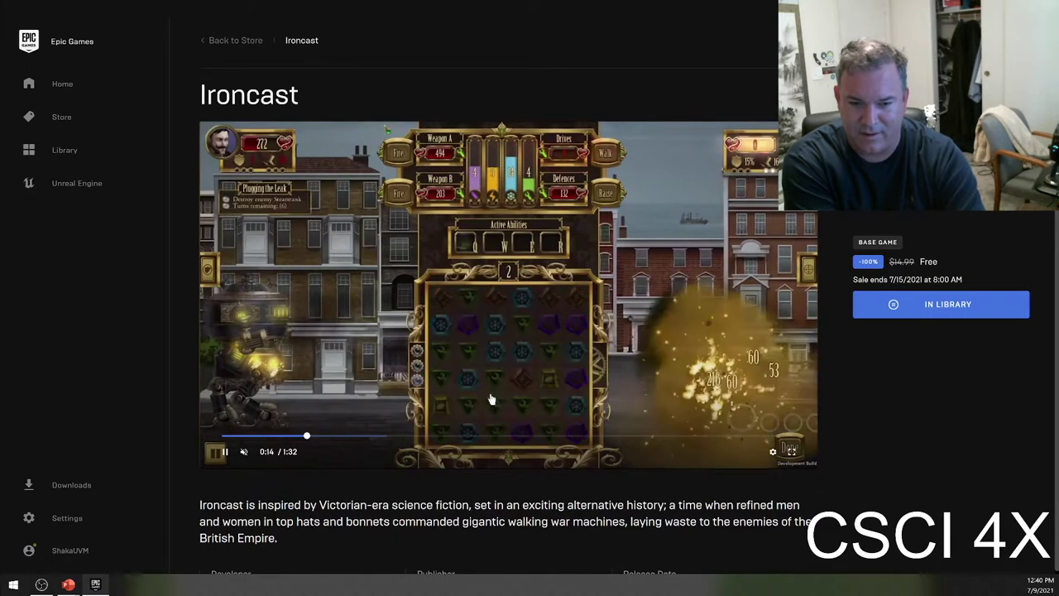
{"action": "left_click", "coordinate": [236, 40]}
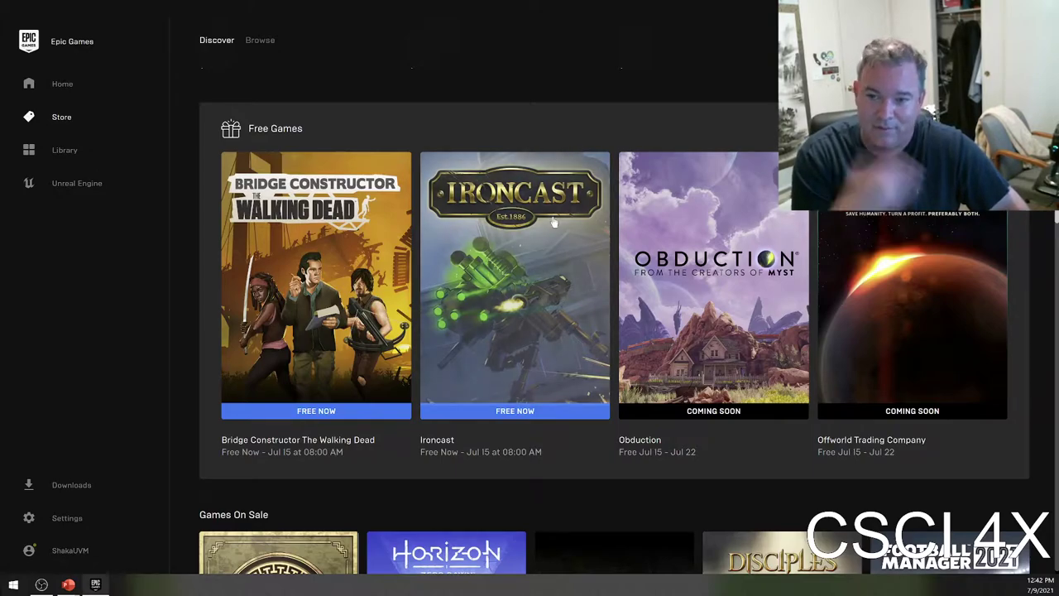
Look over the Free Games offers again and go back to the featured games at the start of the store page.
{"action": "scroll", "coordinate": [498, 253], "scroll_direction": "up", "scroll_amount": 2}
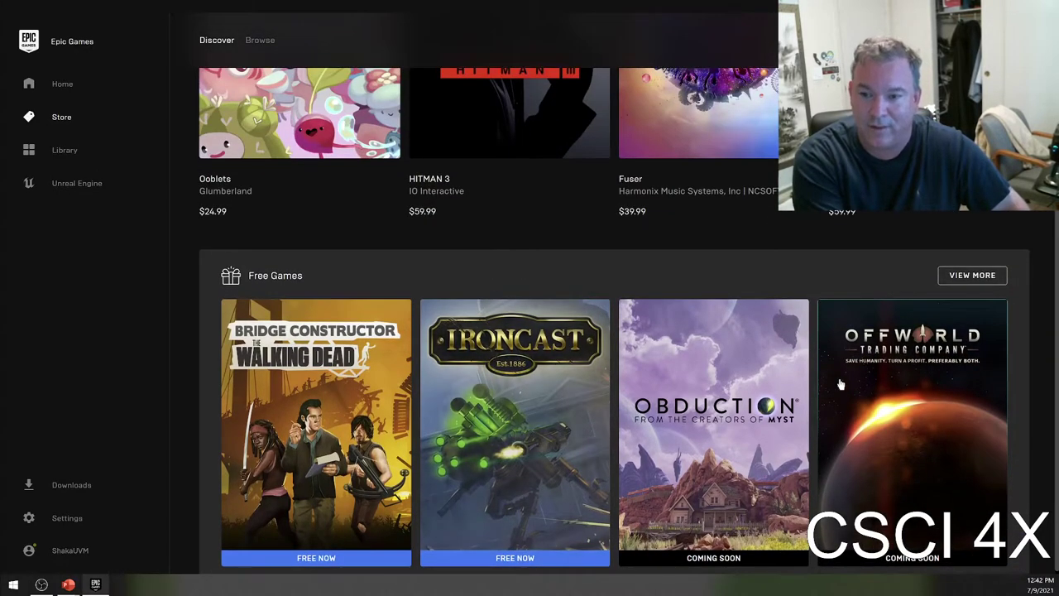
{"action": "scroll", "coordinate": [856, 306], "scroll_direction": "down", "scroll_amount": 1}
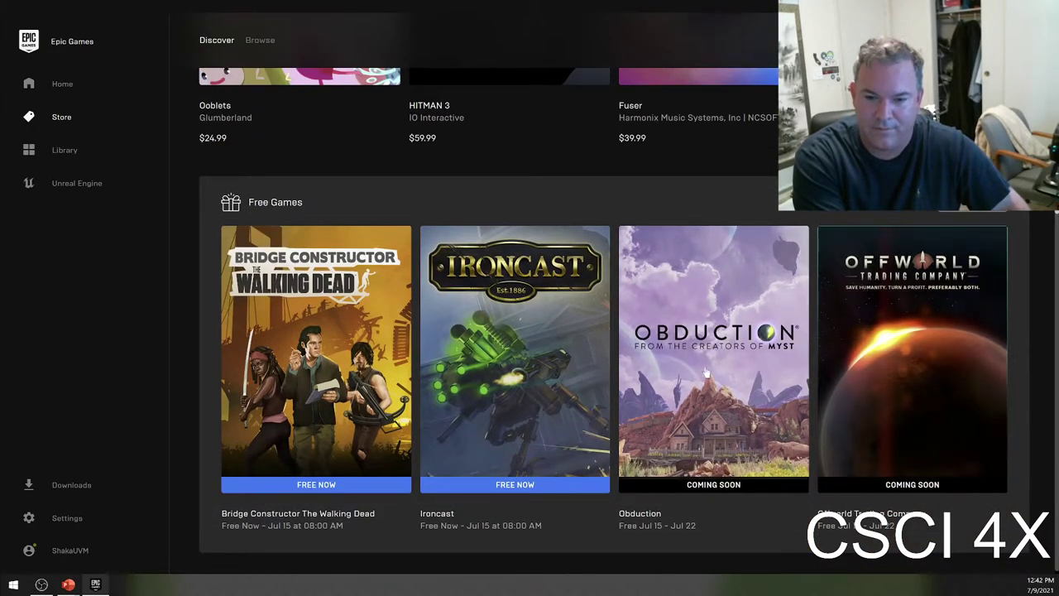
{"action": "scroll", "coordinate": [710, 367], "scroll_direction": "up", "scroll_amount": 12}
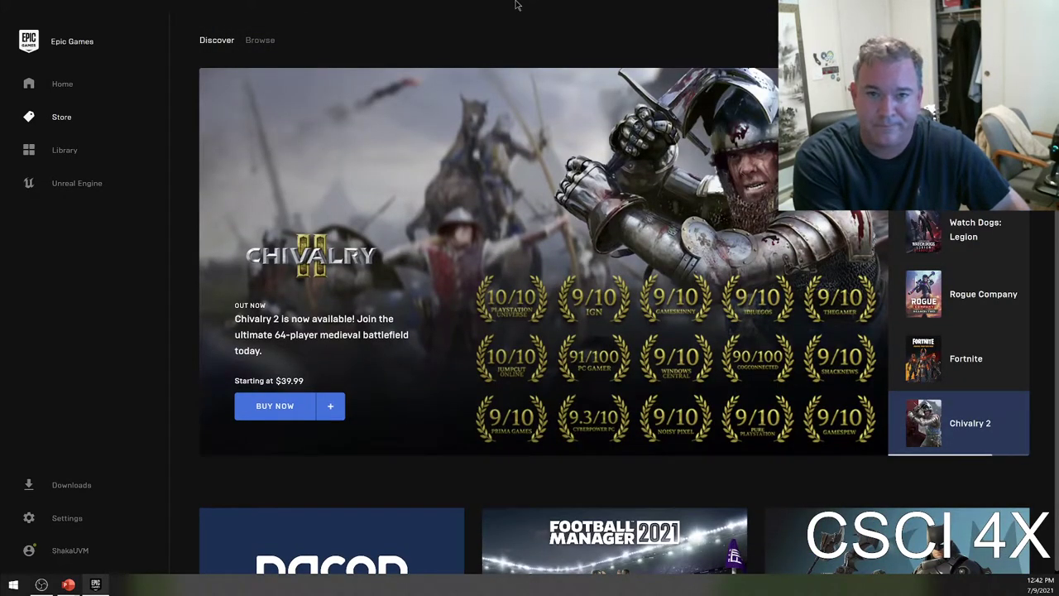
Move the Epic Games store out of view, switch to Firefox and search DuckDuckGo for "apple vs epic".
{"action": "left_click_drag", "start_coordinate": [515, 5], "coordinate": [515, 211]}
{"action": "left_click", "coordinate": [516, 211]}
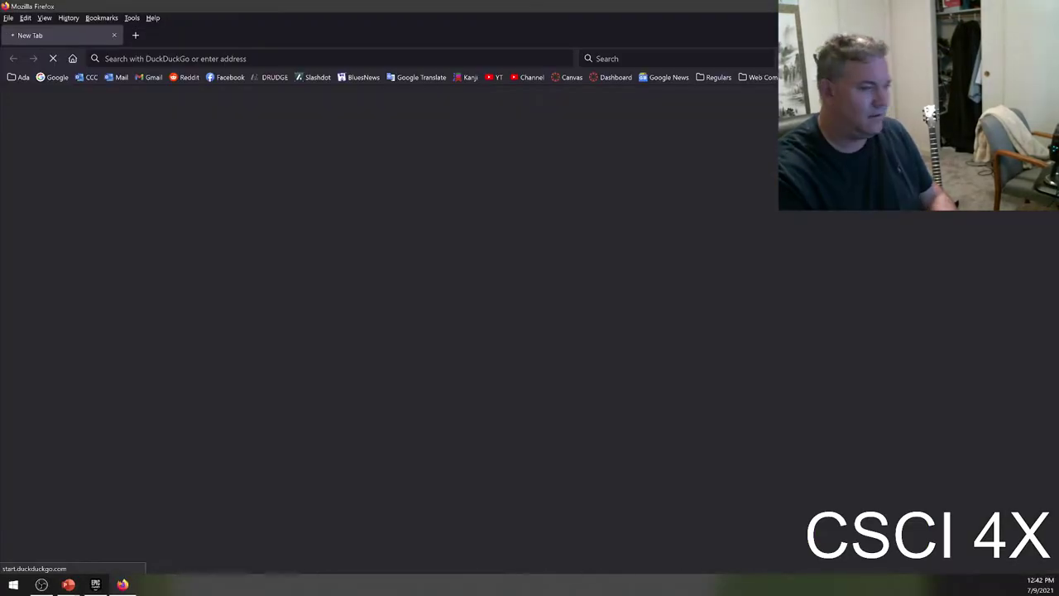
{"action": "type", "text": "apple vs epic"}
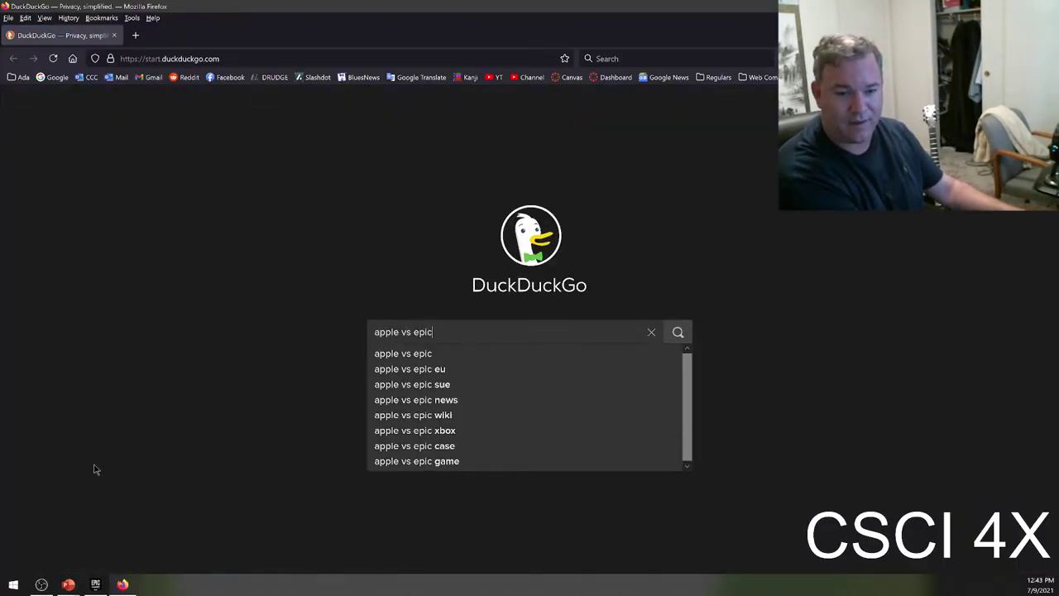
{"action": "key", "text": "Return"}
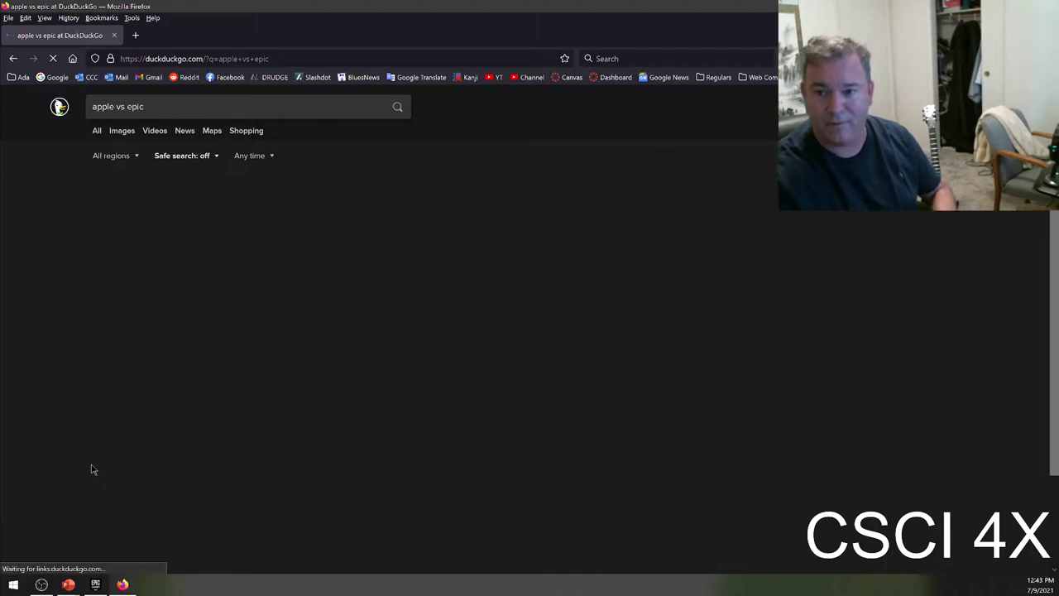
Open the MSN article "Epic vs. Apple: The (predicted) verdict is in" and read the passage on Apple's payment system and 30% commission.
{"action": "left_click", "coordinate": [217, 359]}
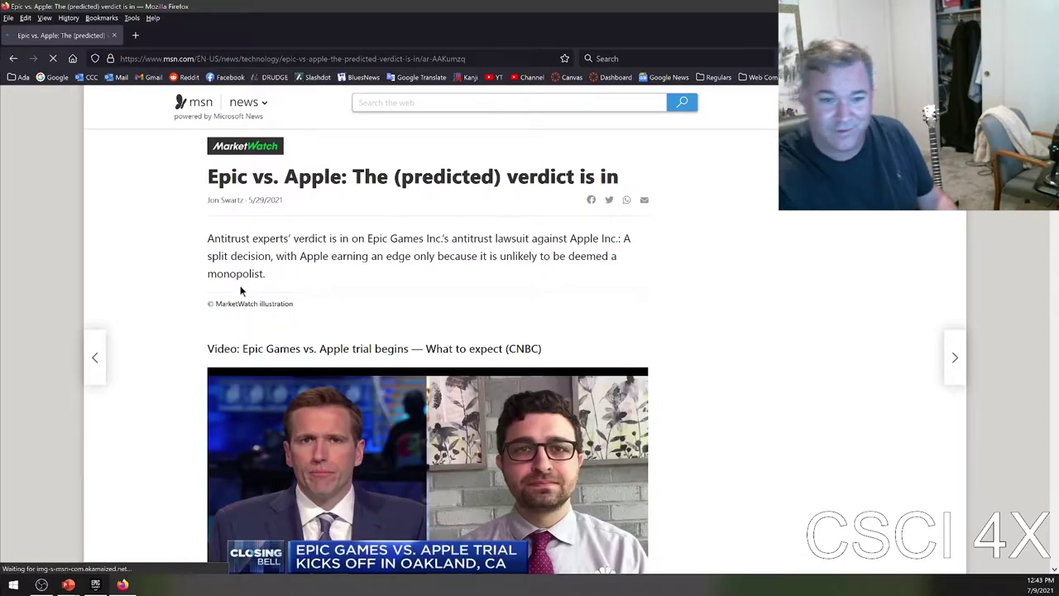
{"action": "left_click_drag", "start_coordinate": [209, 277], "coordinate": [265, 274]}
{"action": "left_click", "coordinate": [329, 311]}
{"action": "left_click", "coordinate": [265, 274]}
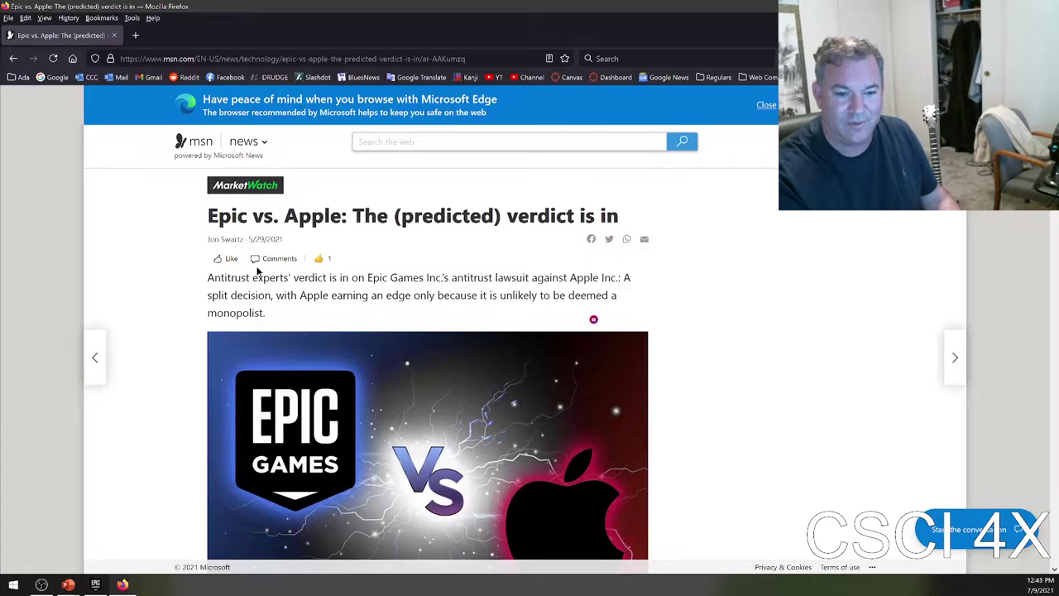
{"action": "scroll", "coordinate": [245, 294], "scroll_direction": "down", "scroll_amount": 4}
{"action": "scroll", "coordinate": [245, 294], "scroll_direction": "down", "scroll_amount": 5}
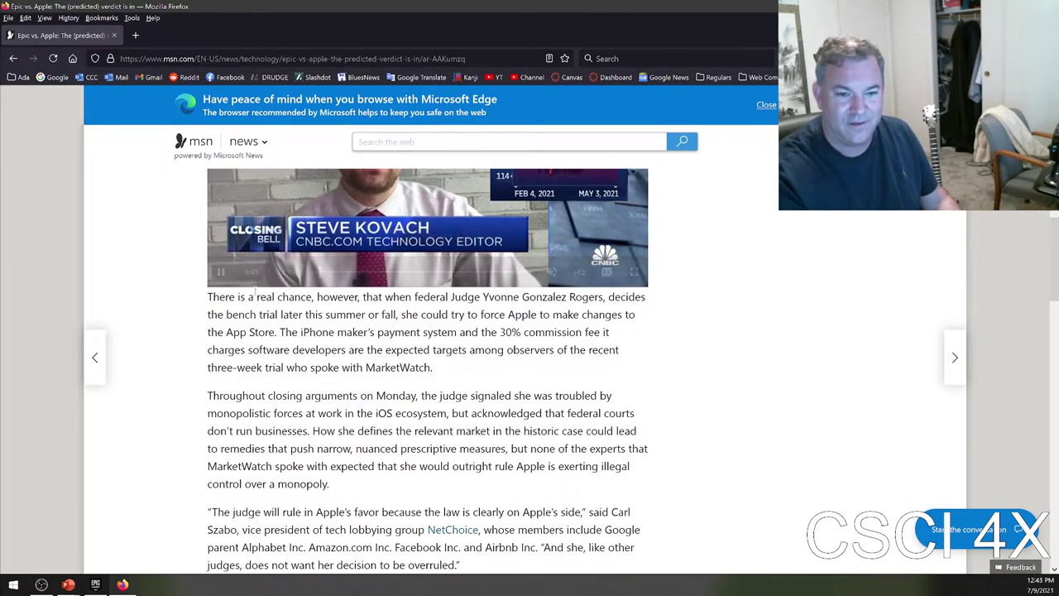
{"action": "left_click_drag", "start_coordinate": [257, 297], "coordinate": [535, 350]}
{"action": "left_click", "coordinate": [534, 350]}
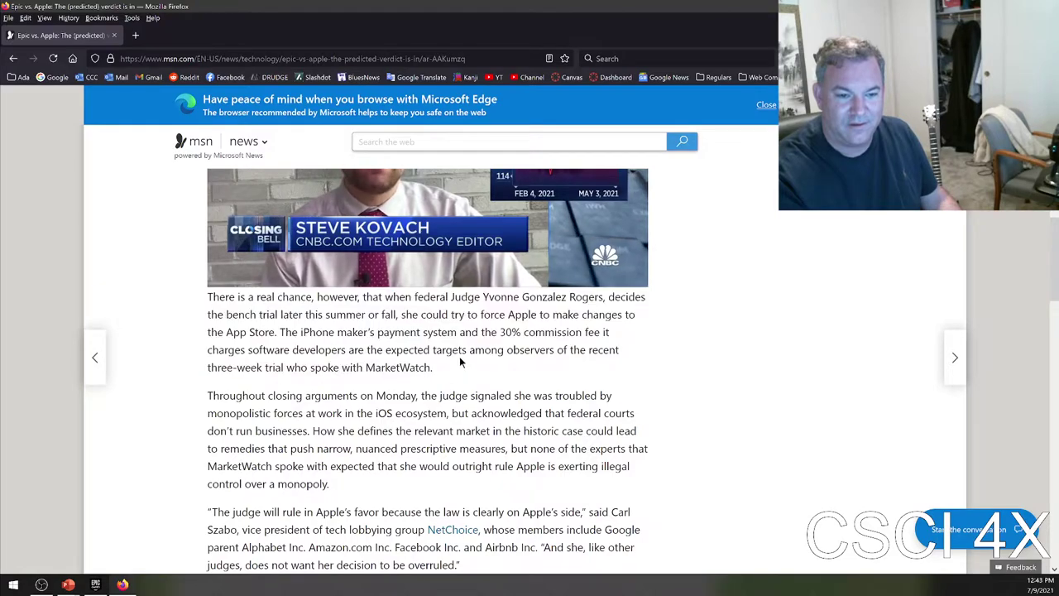
{"action": "scroll", "coordinate": [459, 356], "scroll_direction": "down", "scroll_amount": 3}
Return to the search results, open the Wikipedia article "Epic Games v. Apple" and highlight introduction passages on the filing date and revenue cut.
{"action": "left_click", "coordinate": [14, 58]}
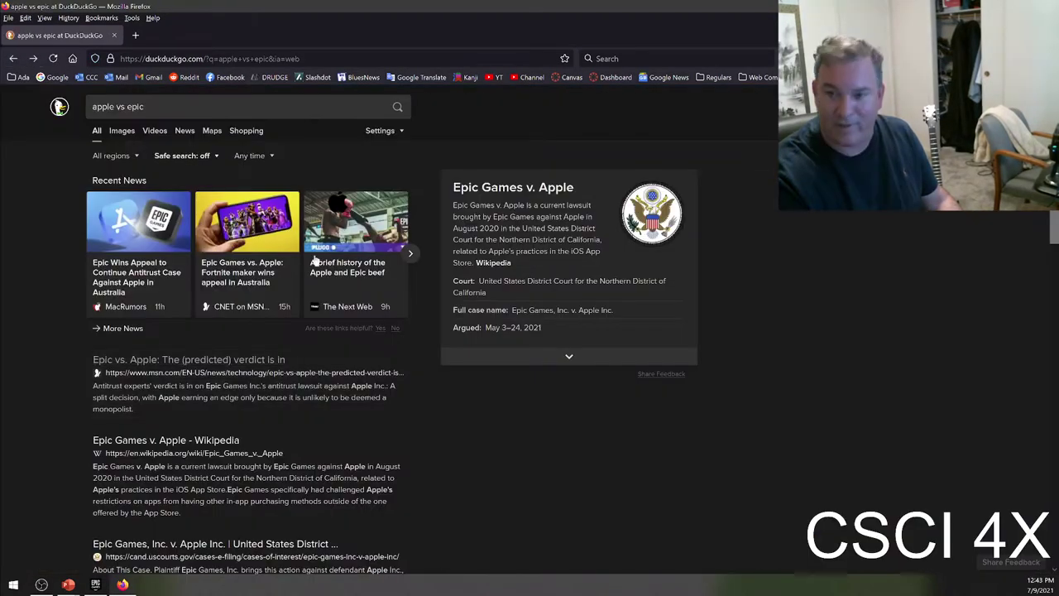
{"action": "left_click", "coordinate": [168, 361]}
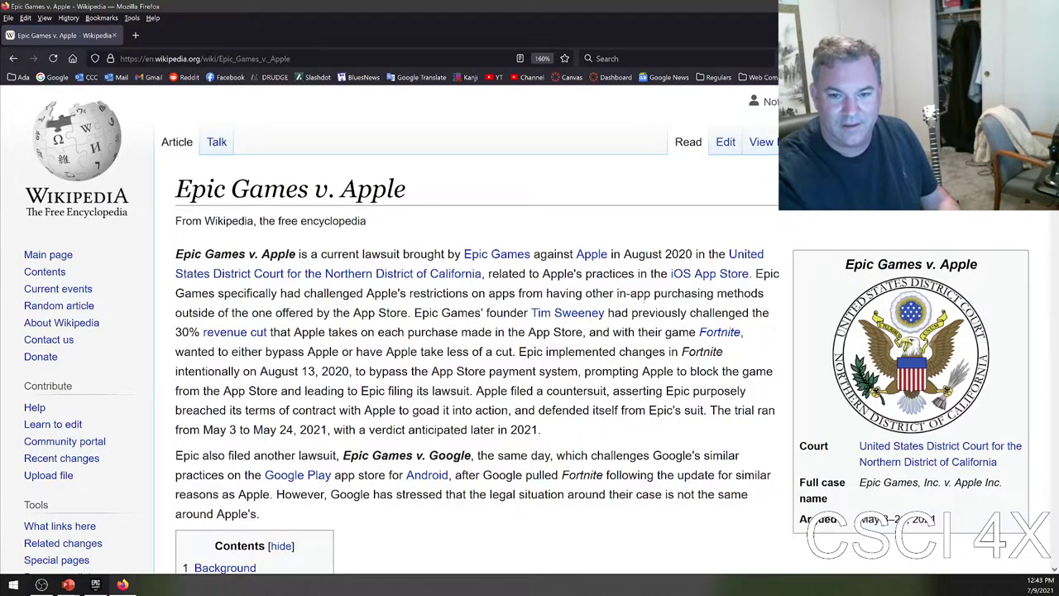
{"action": "left_click_drag", "start_coordinate": [622, 254], "coordinate": [695, 254]}
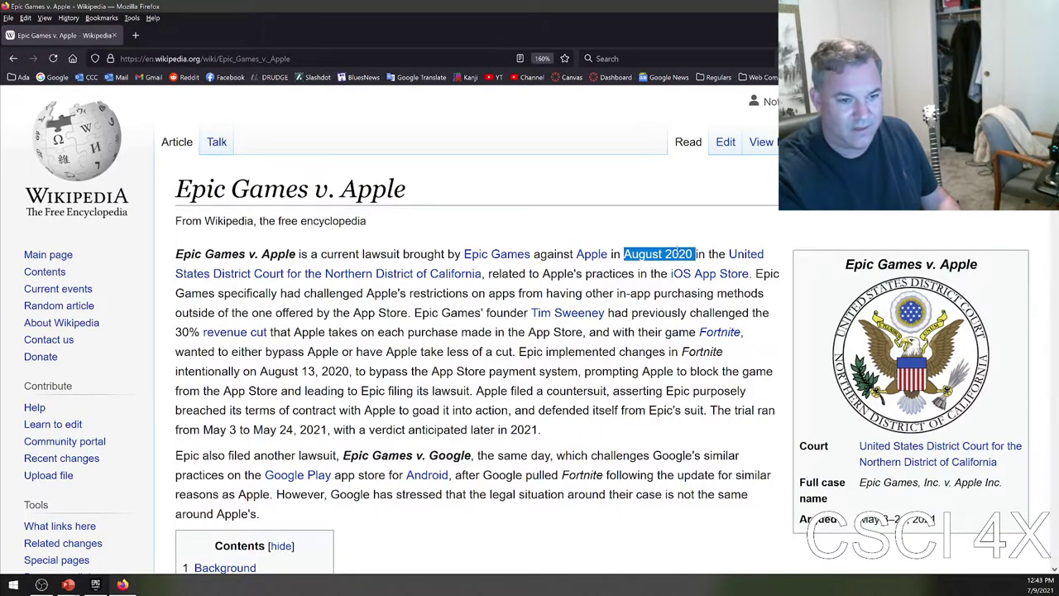
{"action": "left_click", "coordinate": [275, 332]}
{"action": "left_click_drag", "start_coordinate": [251, 312], "coordinate": [325, 333]}
{"action": "left_click", "coordinate": [380, 332]}
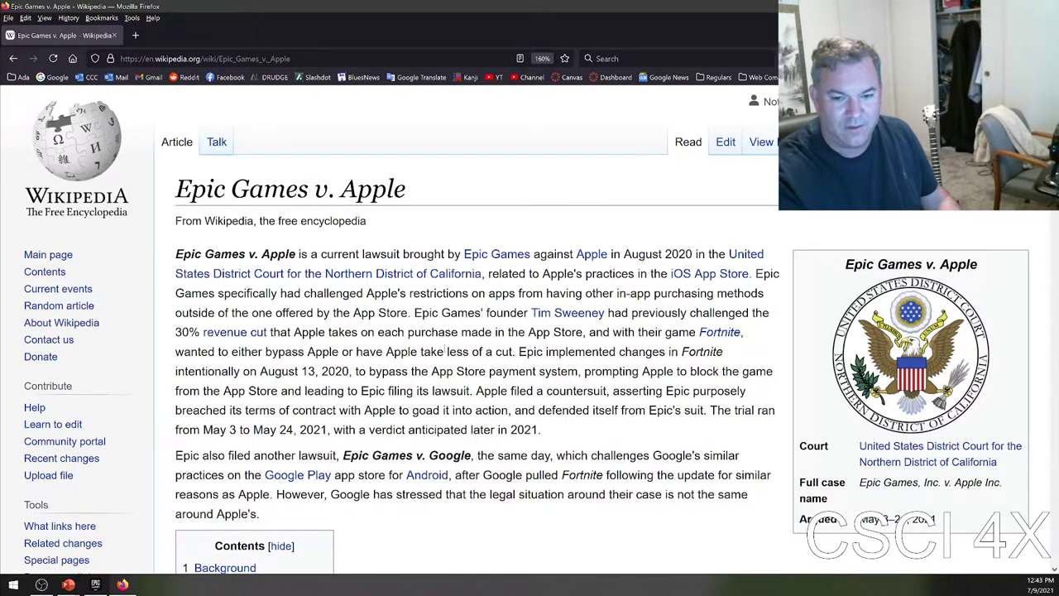
{"action": "left_click_drag", "start_coordinate": [447, 351], "coordinate": [625, 423]}
{"action": "left_click", "coordinate": [624, 423]}
{"action": "scroll", "coordinate": [379, 302], "scroll_direction": "down", "scroll_amount": 3}
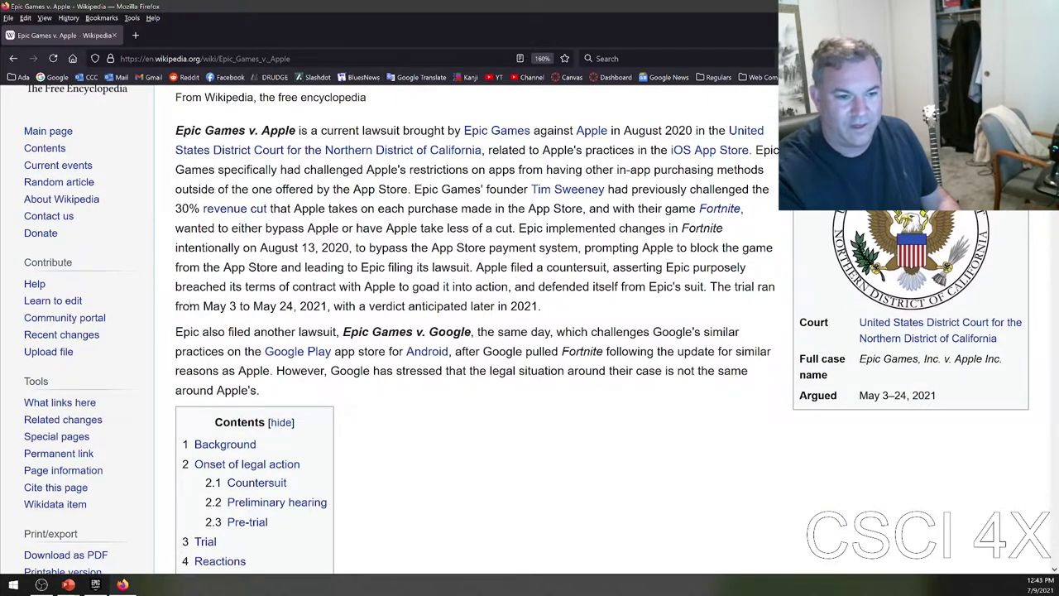
Highlight the trial dates and verdict timing, skim the rest of the Wikipedia article, and minimize Firefox to return to the slides.
{"action": "left_click_drag", "start_coordinate": [202, 307], "coordinate": [298, 323]}
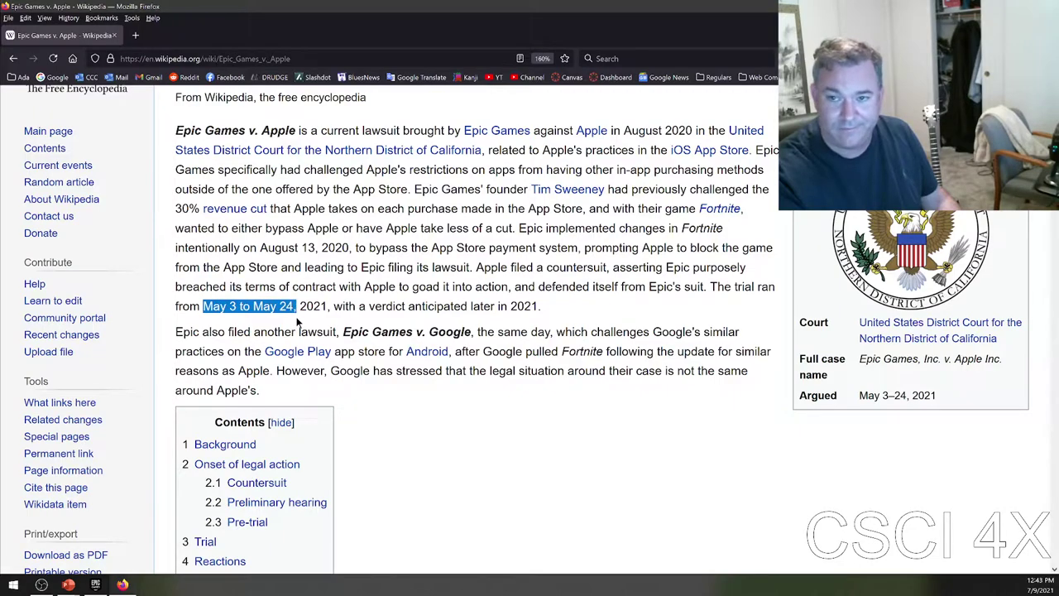
{"action": "left_click_drag", "start_coordinate": [461, 306], "coordinate": [574, 307]}
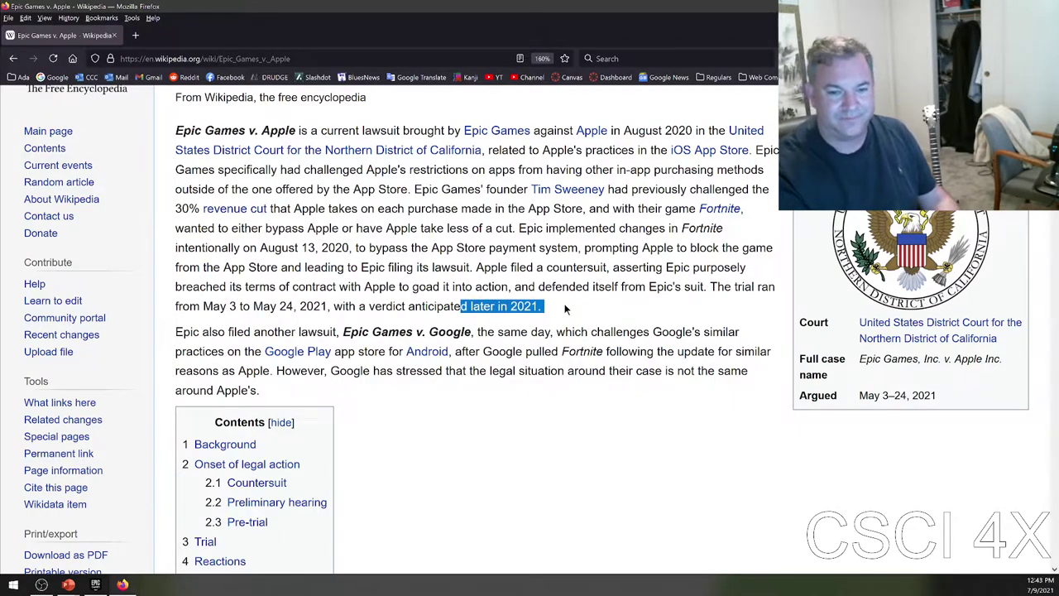
{"action": "scroll", "coordinate": [542, 324], "scroll_direction": "down", "scroll_amount": 2}
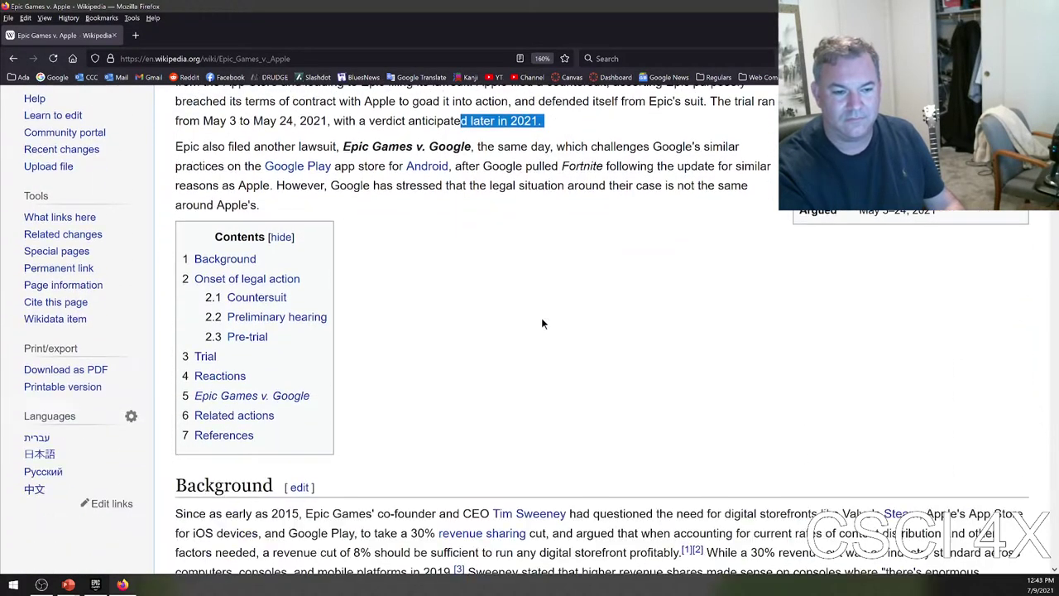
{"action": "scroll", "coordinate": [482, 301], "scroll_direction": "down", "scroll_amount": 12}
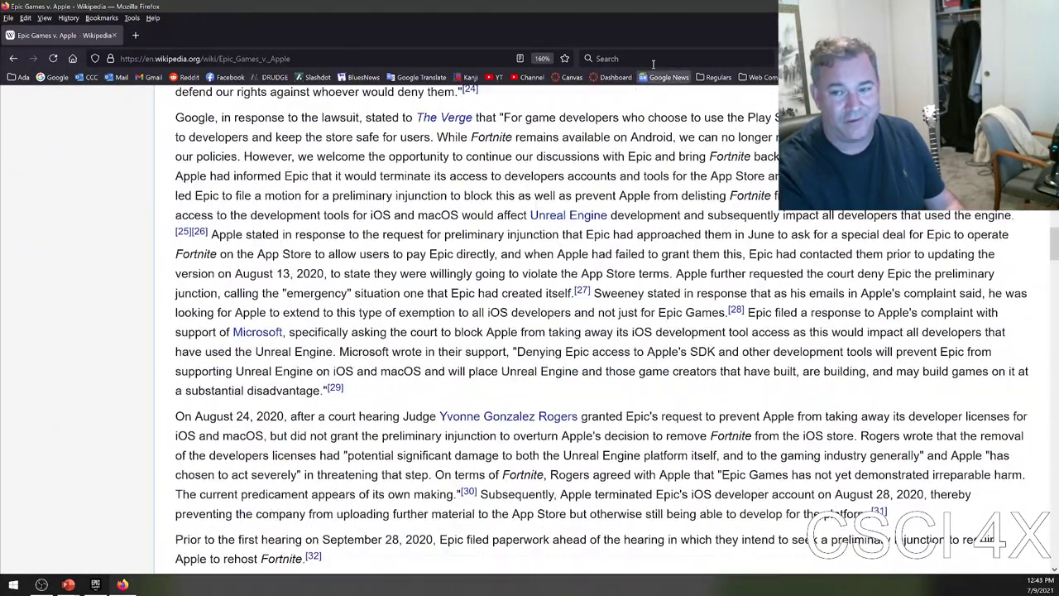
{"action": "left_click_drag", "start_coordinate": [676, 6], "coordinate": [692, 126]}
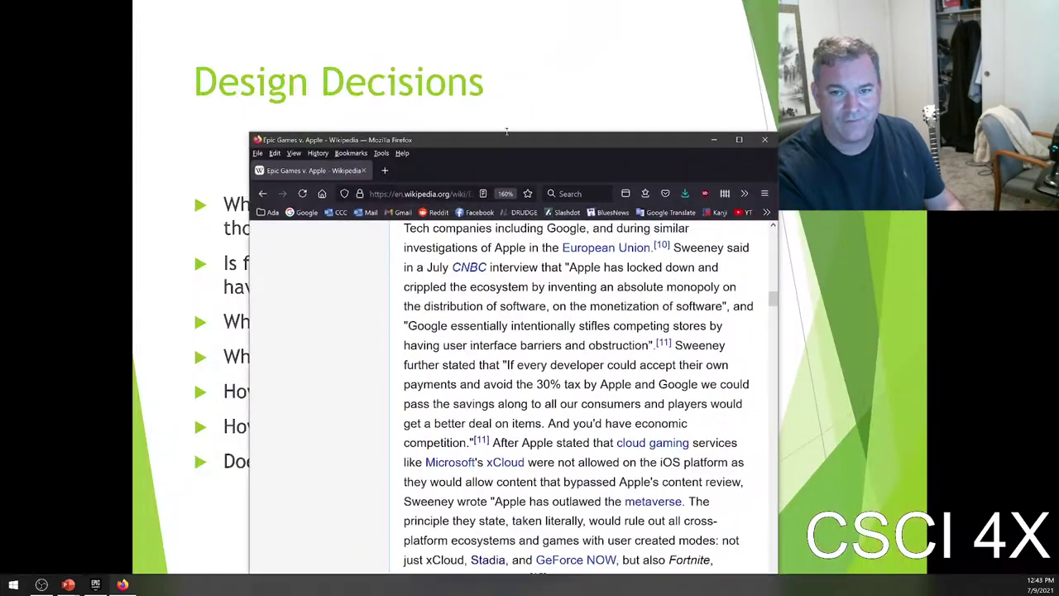
{"action": "left_click", "coordinate": [715, 141]}
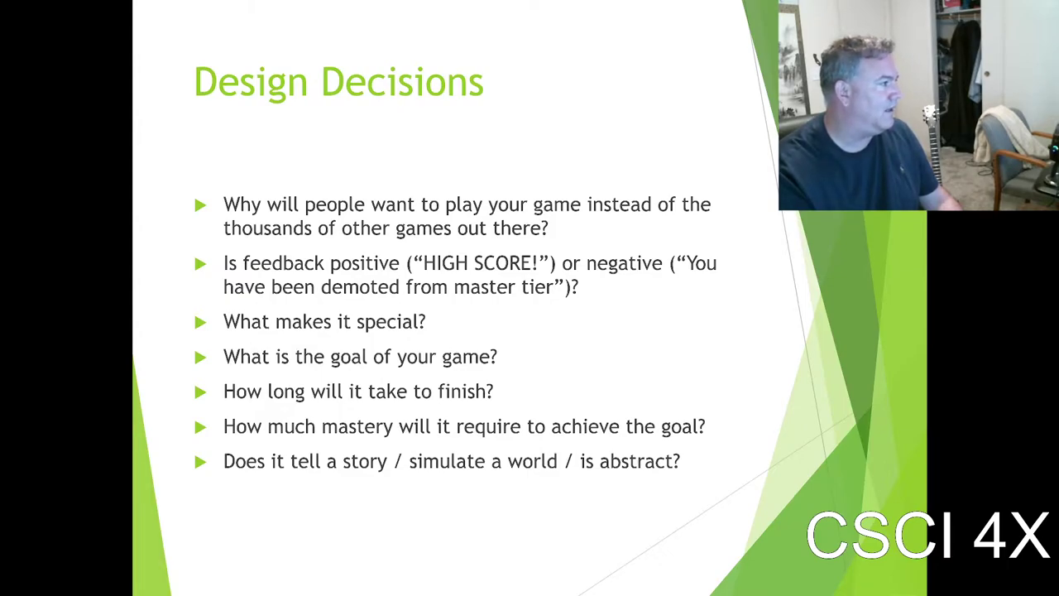
Switch to the Steam library, browse its list with the ready-to-play filter off, and turn that filter on again.
{"action": "key", "text": "alt+Tab"}
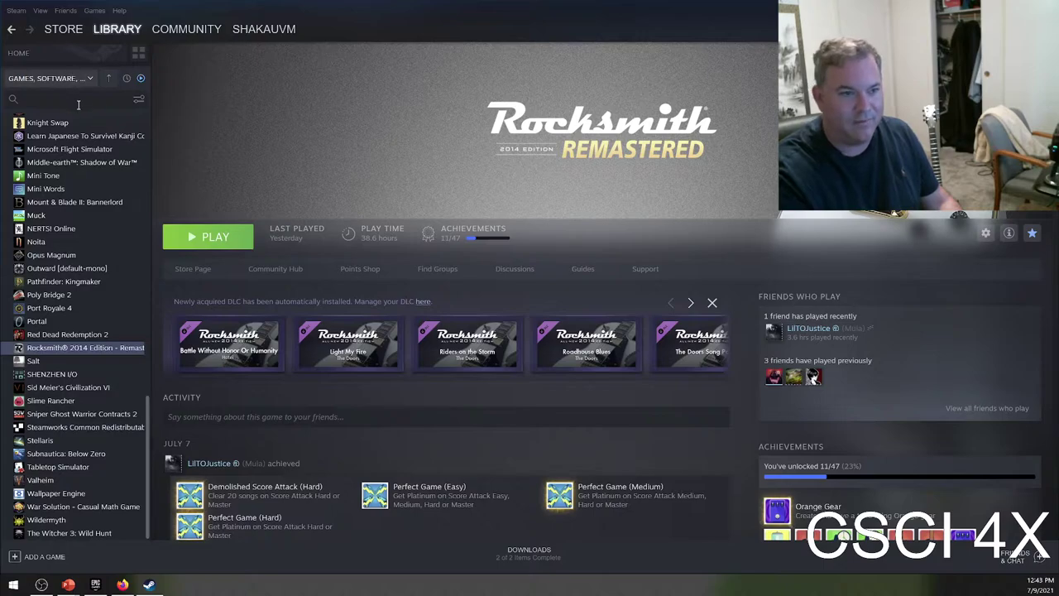
{"action": "left_click", "coordinate": [139, 78]}
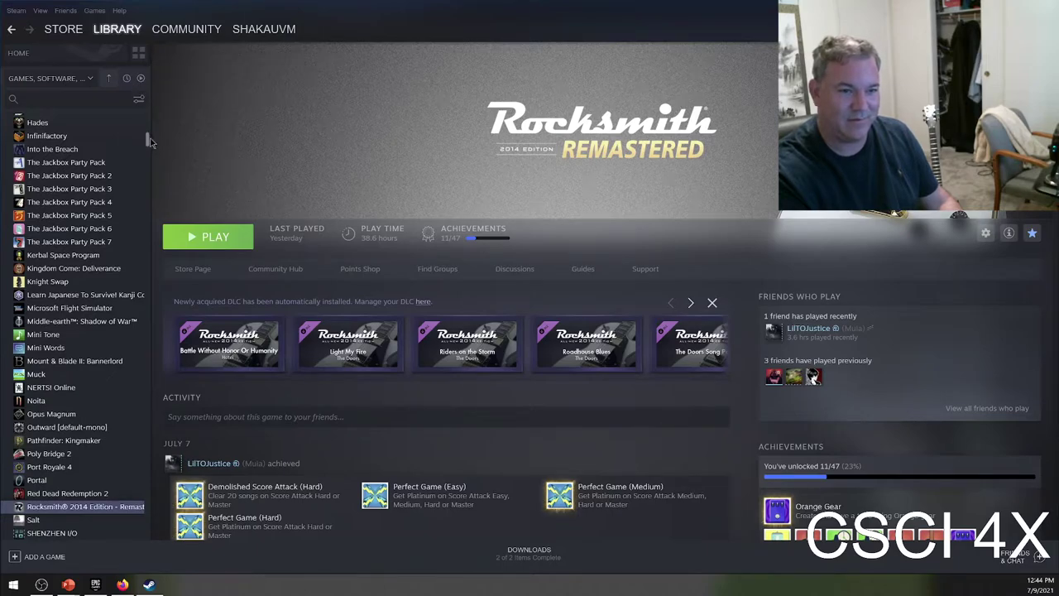
{"action": "left_click_drag", "start_coordinate": [150, 140], "coordinate": [154, 97]}
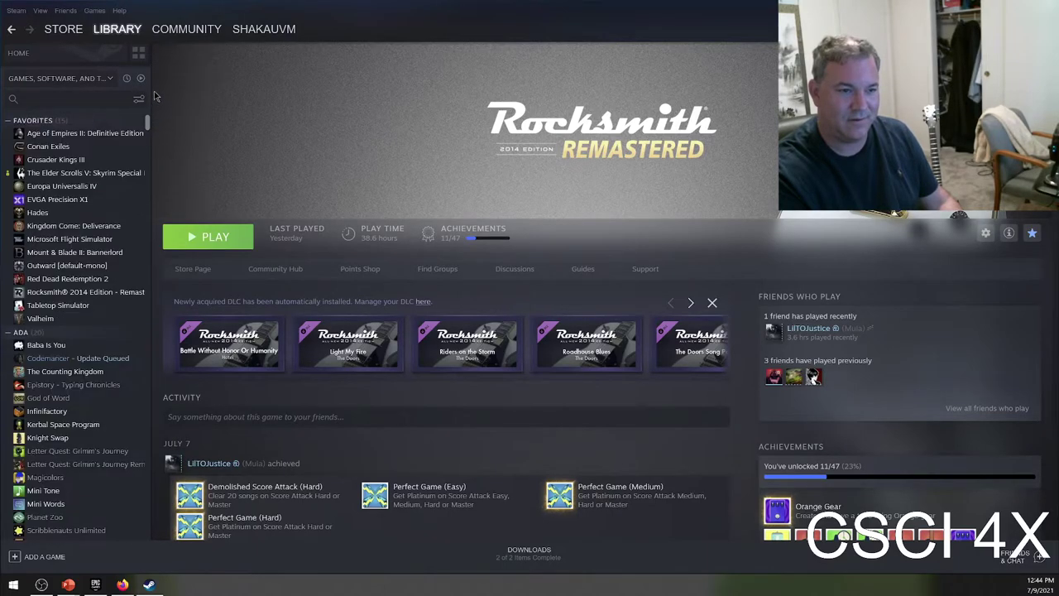
{"action": "scroll", "coordinate": [95, 285], "scroll_direction": "down", "scroll_amount": 6}
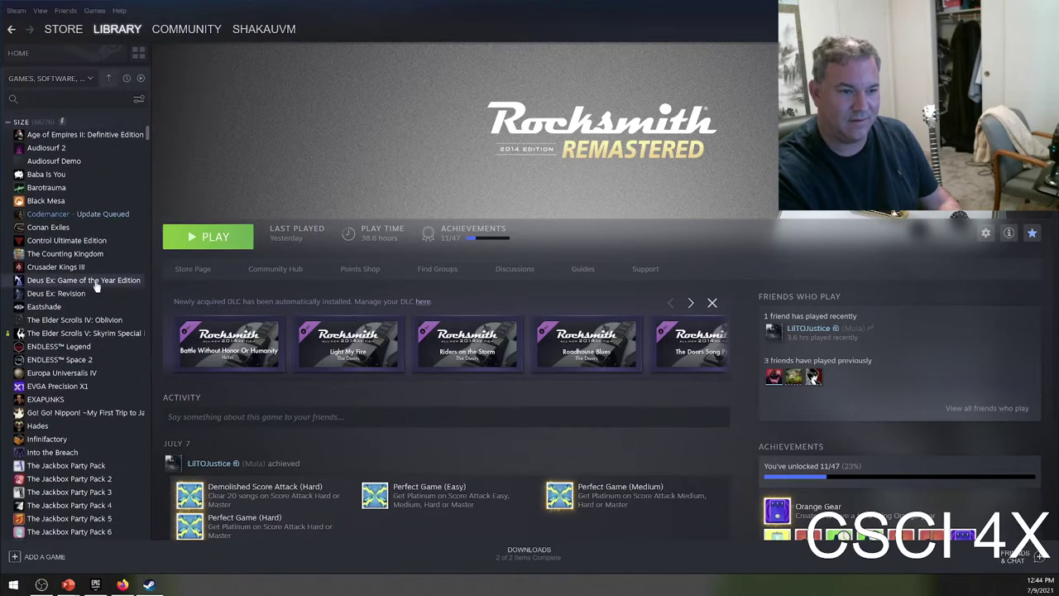
{"action": "scroll", "coordinate": [87, 264], "scroll_direction": "down", "scroll_amount": 10}
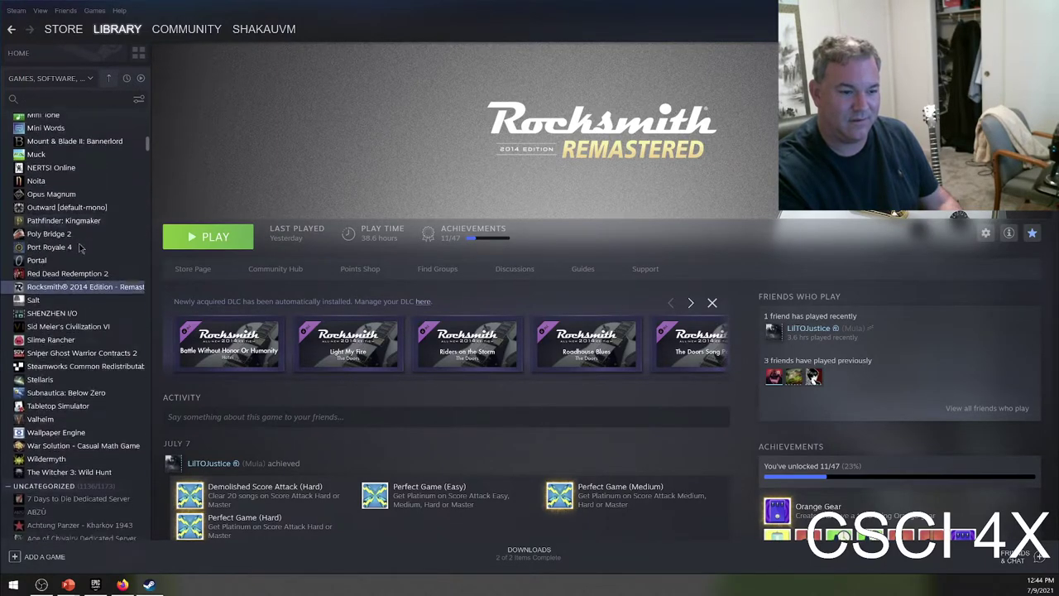
{"action": "scroll", "coordinate": [80, 246], "scroll_direction": "down", "scroll_amount": 7}
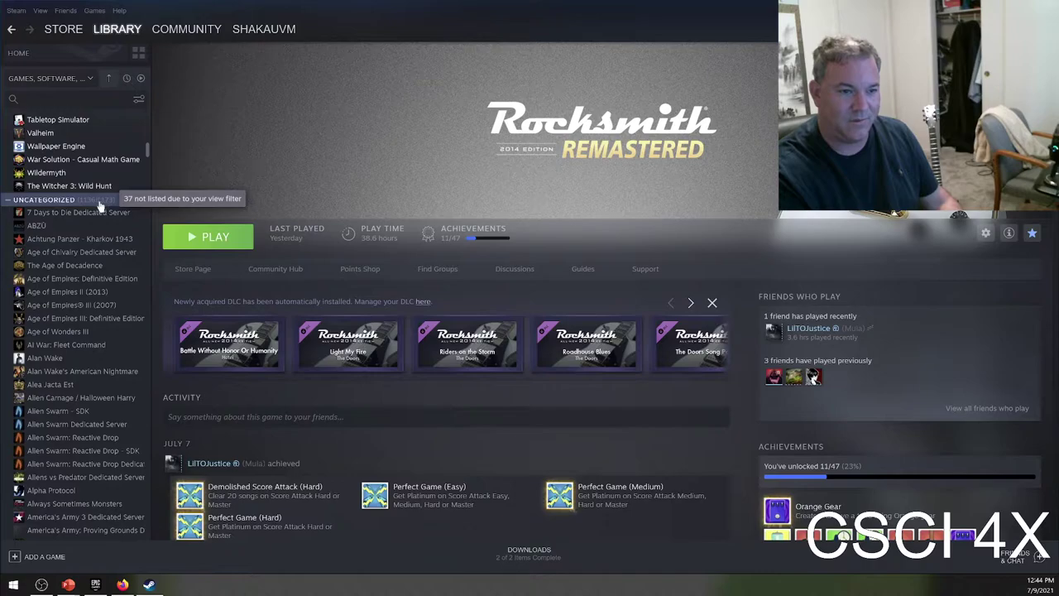
{"action": "scroll", "coordinate": [112, 178], "scroll_direction": "up", "scroll_amount": 15}
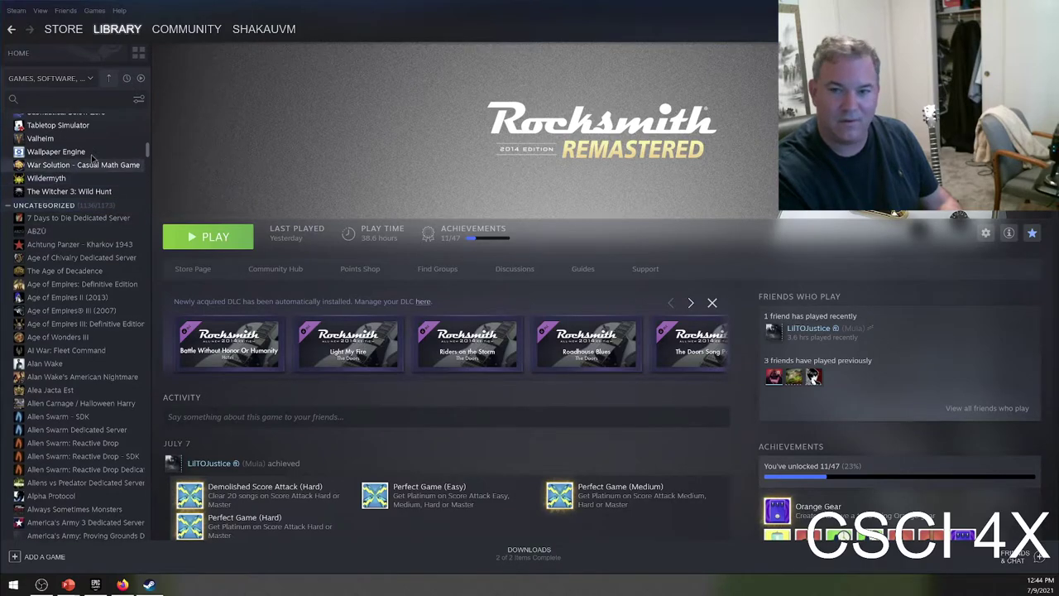
{"action": "scroll", "coordinate": [119, 146], "scroll_direction": "down", "scroll_amount": 5}
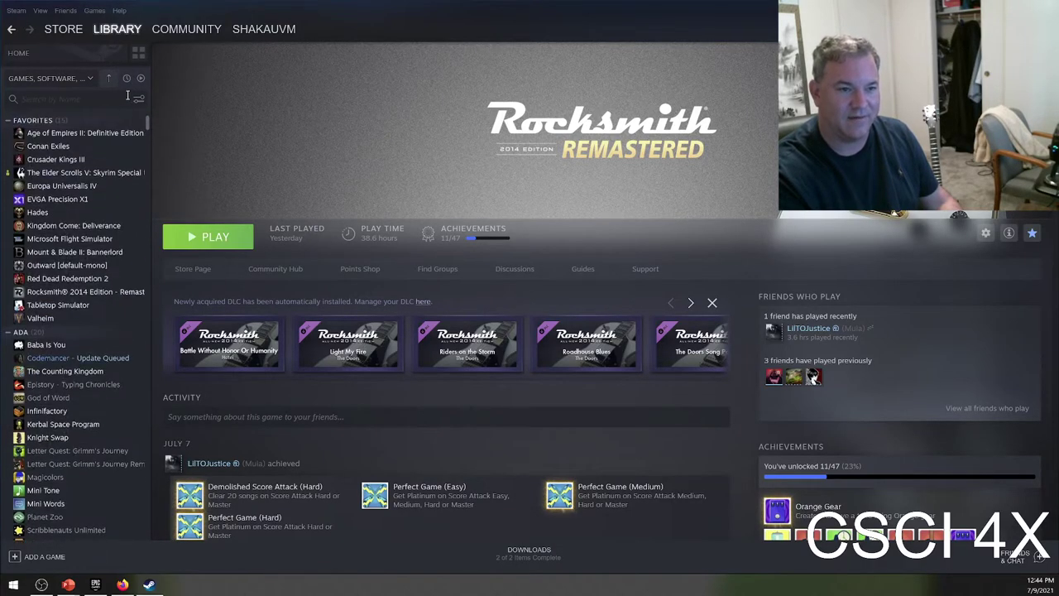
{"action": "left_click", "coordinate": [140, 78]}
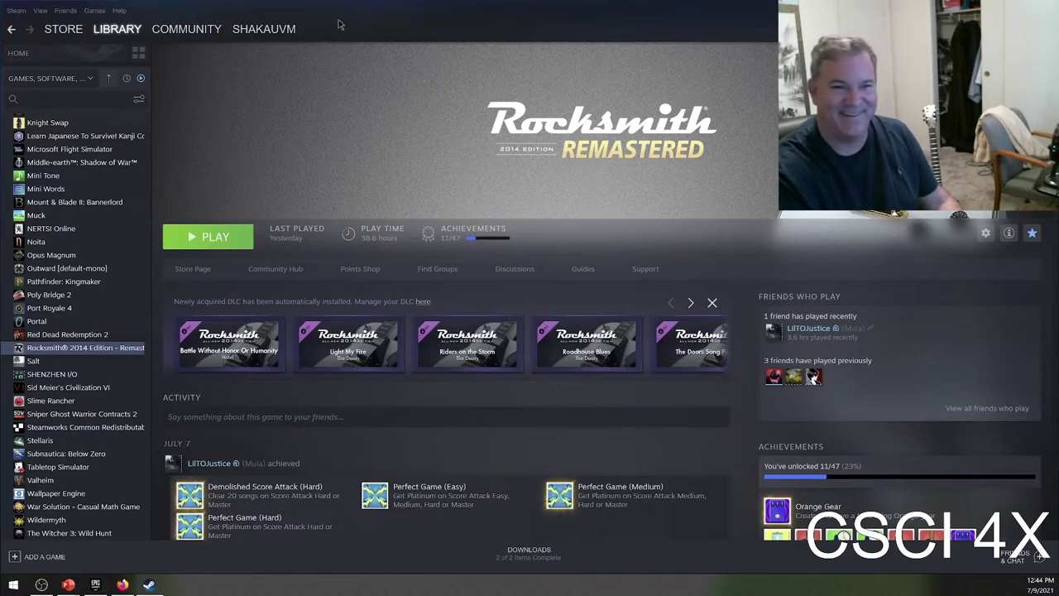
Turn off the ready-to-play filter again and browse the full Uncategorized list down to the games starting with M.
{"action": "mouse_move", "coordinate": [274, 30]}
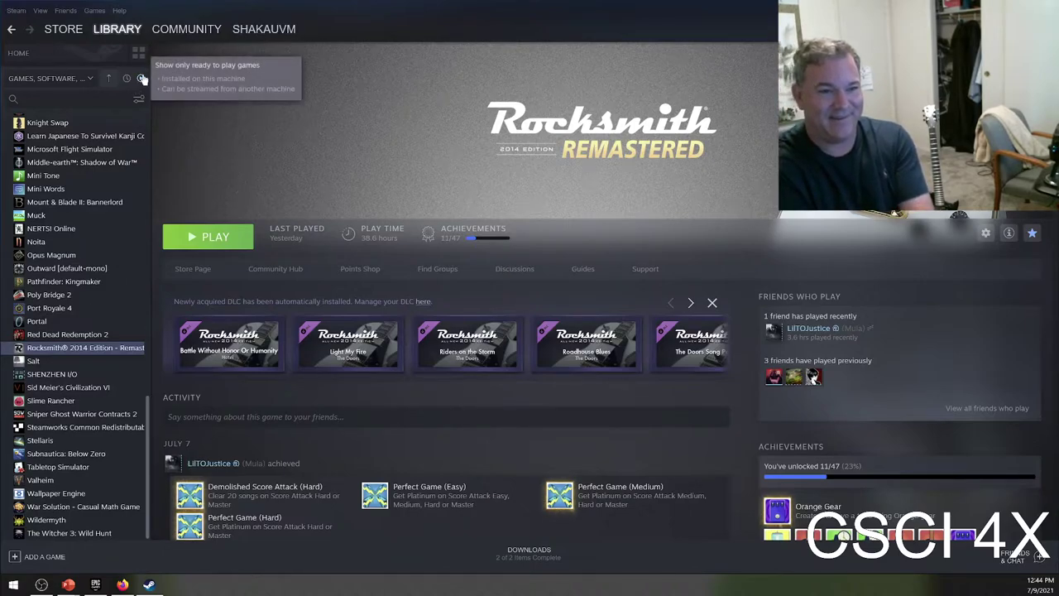
{"action": "scroll", "coordinate": [75, 331], "scroll_direction": "up", "scroll_amount": 4}
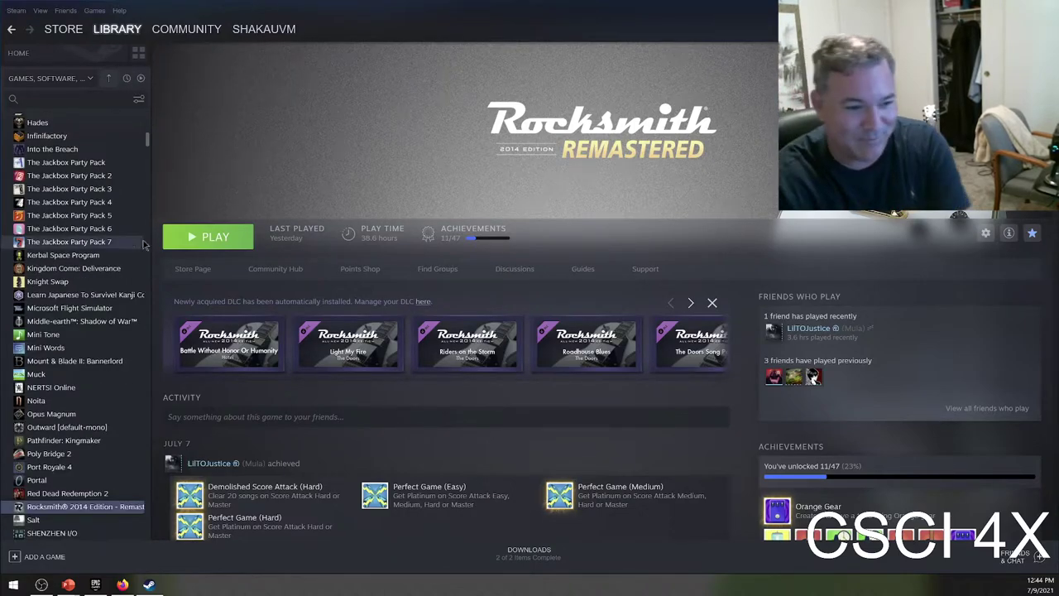
{"action": "scroll", "coordinate": [82, 331], "scroll_direction": "up", "scroll_amount": 20}
{"action": "scroll", "coordinate": [82, 341], "scroll_direction": "down", "scroll_amount": 15}
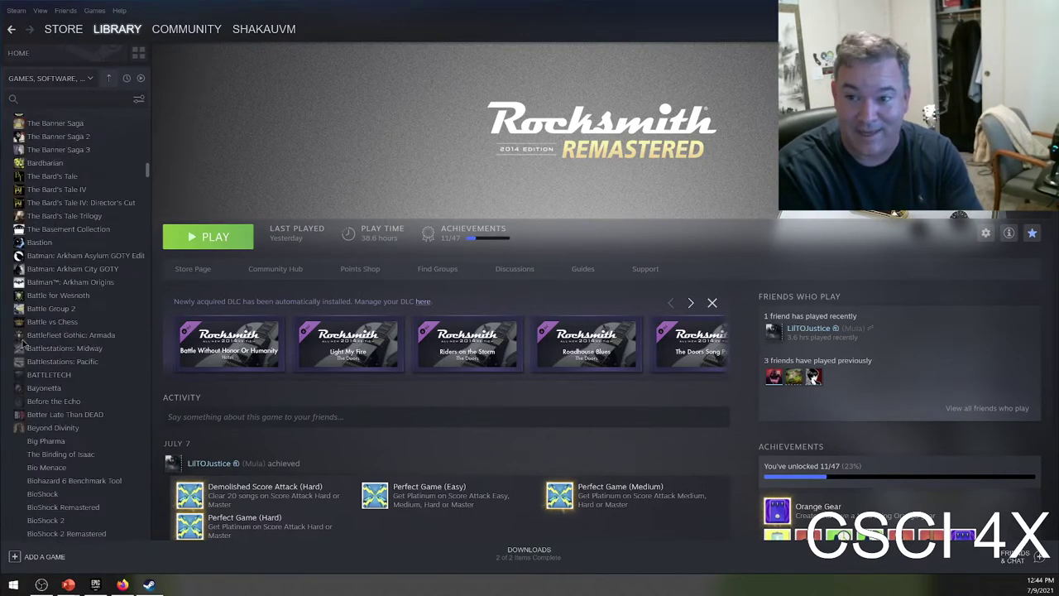
{"action": "scroll", "coordinate": [33, 339], "scroll_direction": "down", "scroll_amount": 20}
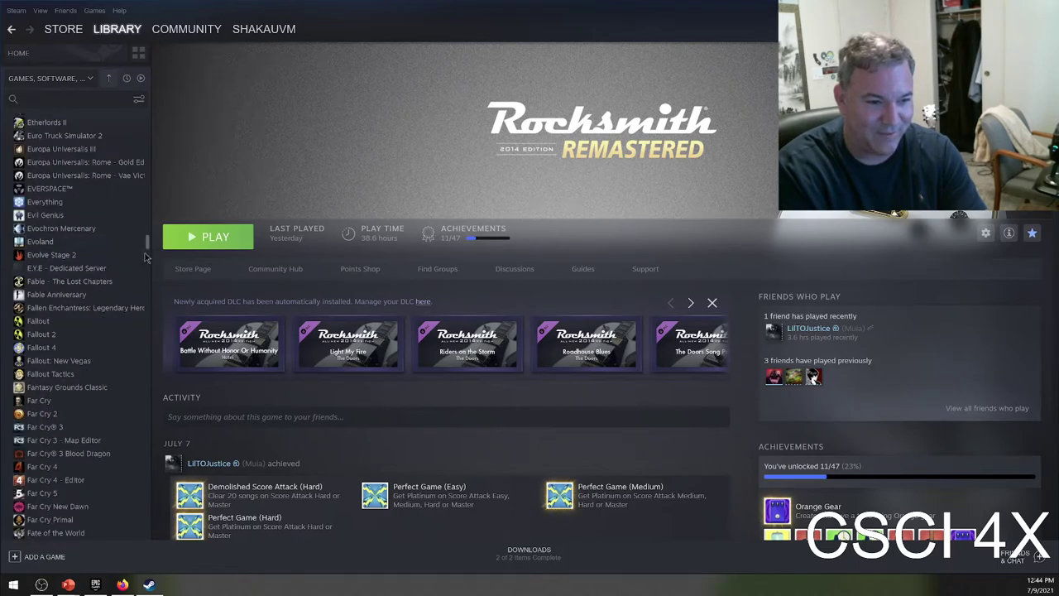
{"action": "scroll", "coordinate": [150, 298], "scroll_direction": "up", "scroll_amount": 15}
{"action": "scroll", "coordinate": [132, 335], "scroll_direction": "down", "scroll_amount": 20}
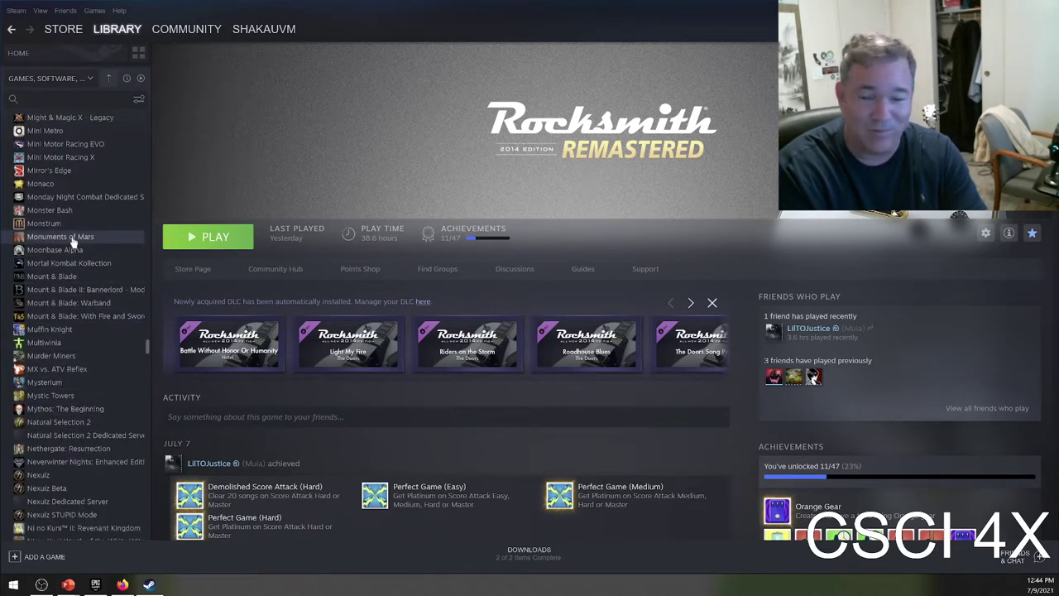
Show the library pages of Mini Motor Racing X, Mini Motor Racing EVO and Mini Metro.
{"action": "left_click", "coordinate": [74, 156]}
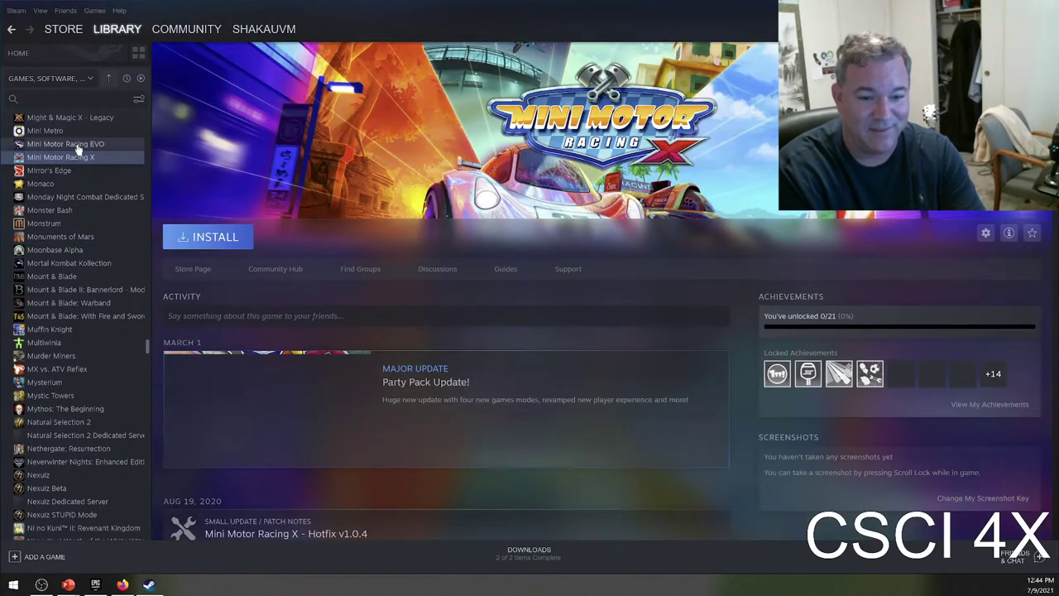
{"action": "left_click", "coordinate": [76, 145]}
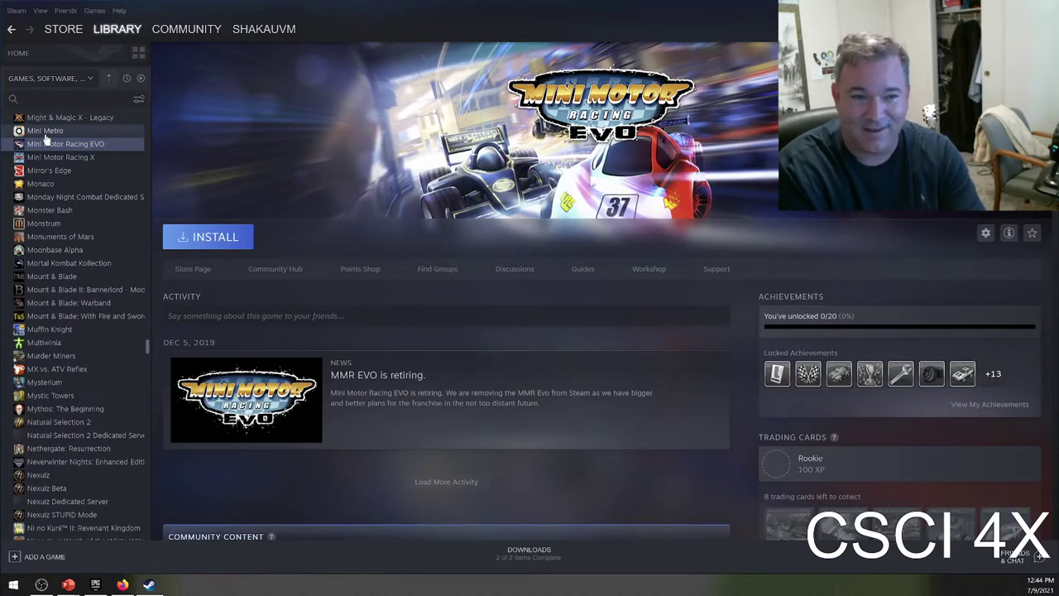
{"action": "left_click", "coordinate": [45, 134]}
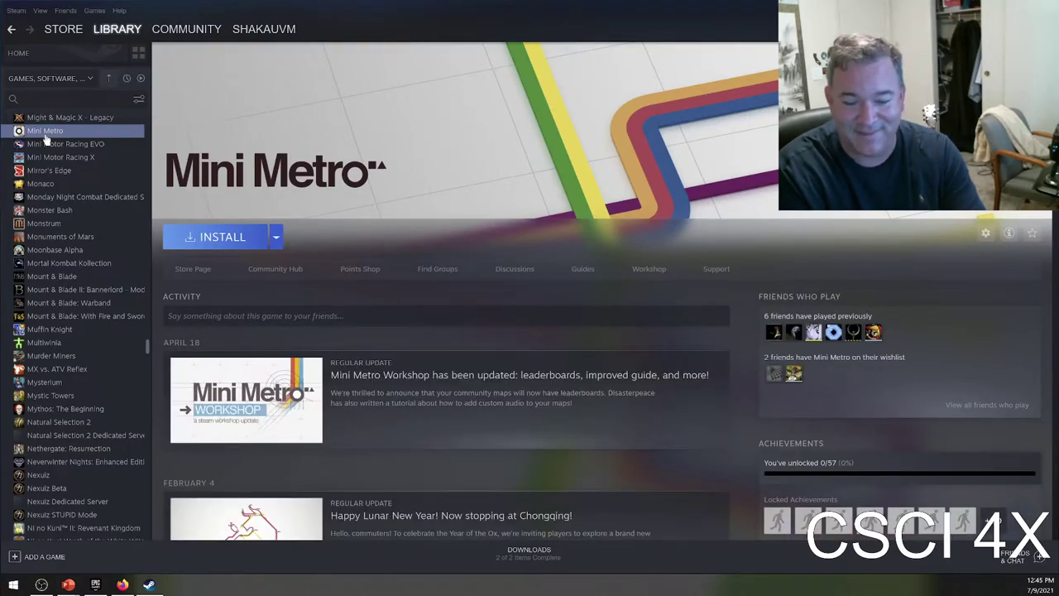
Show Monaco's library page, check the game's price on its store page, and return to the library.
{"action": "left_click", "coordinate": [68, 185]}
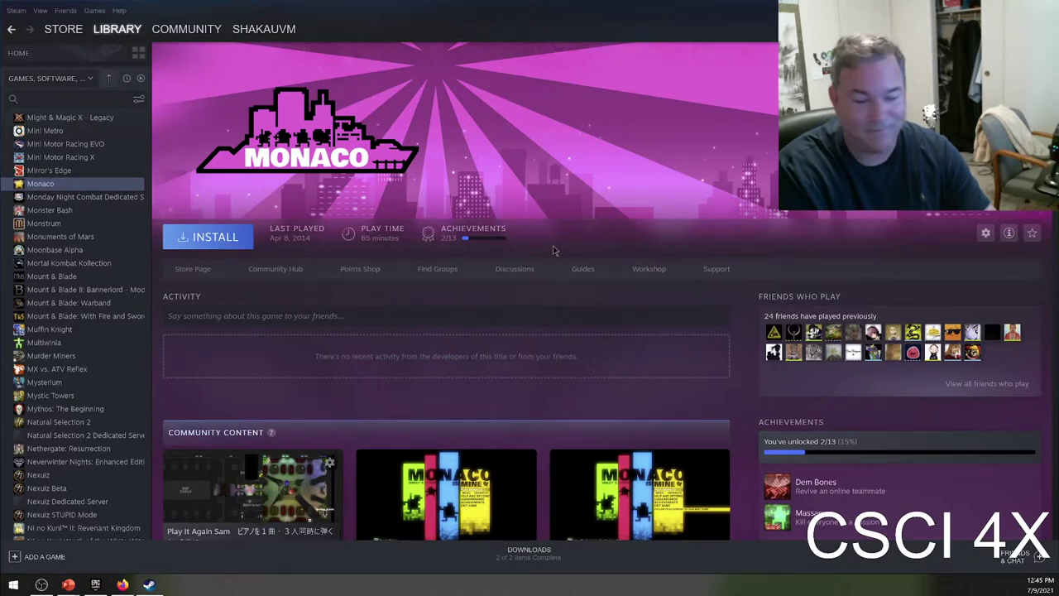
{"action": "left_click", "coordinate": [191, 270]}
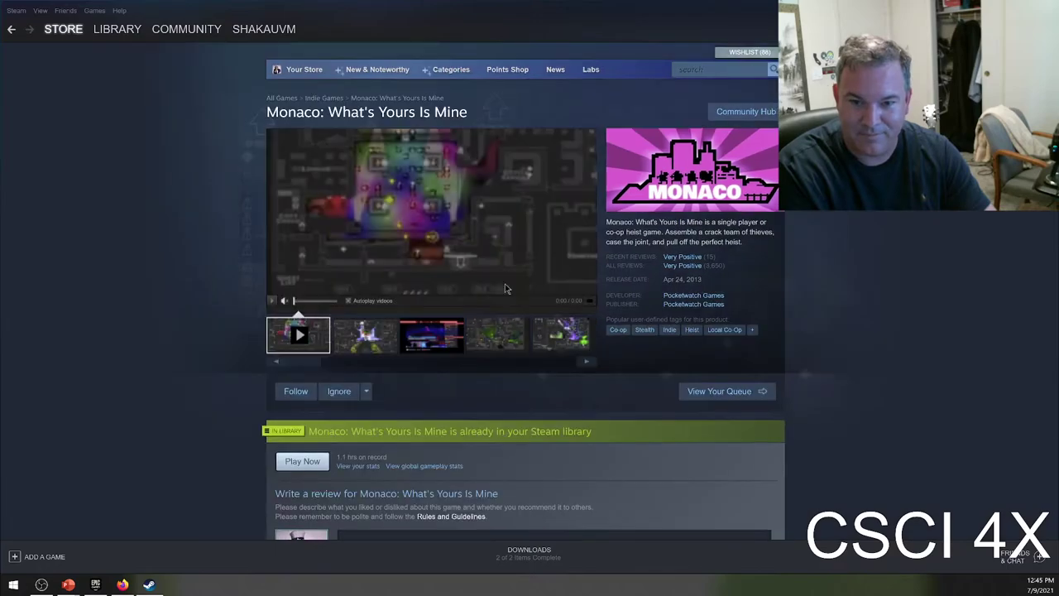
{"action": "scroll", "coordinate": [540, 437], "scroll_direction": "down", "scroll_amount": 5}
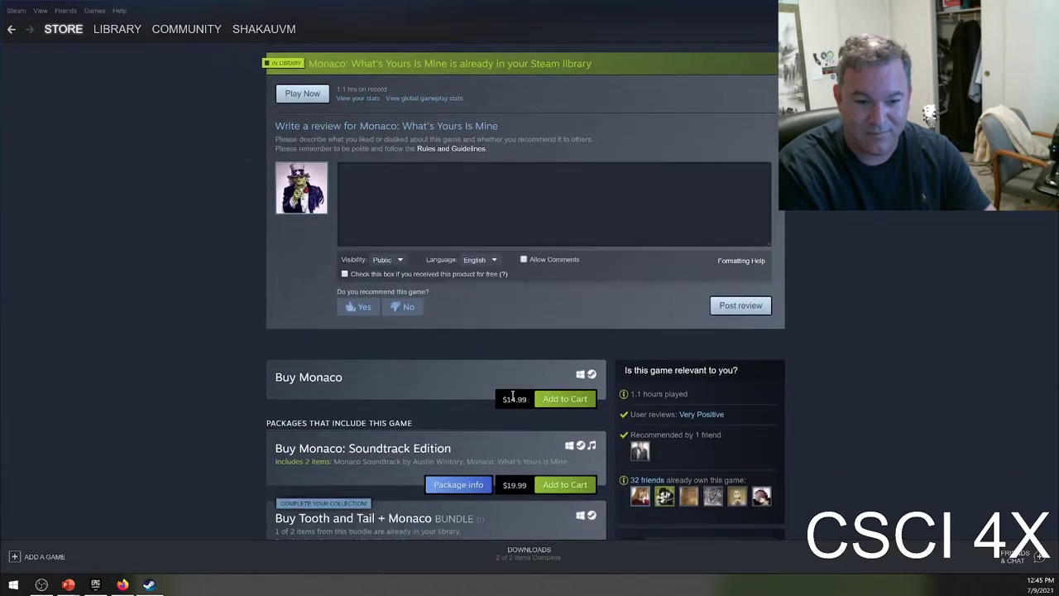
{"action": "left_click", "coordinate": [12, 29]}
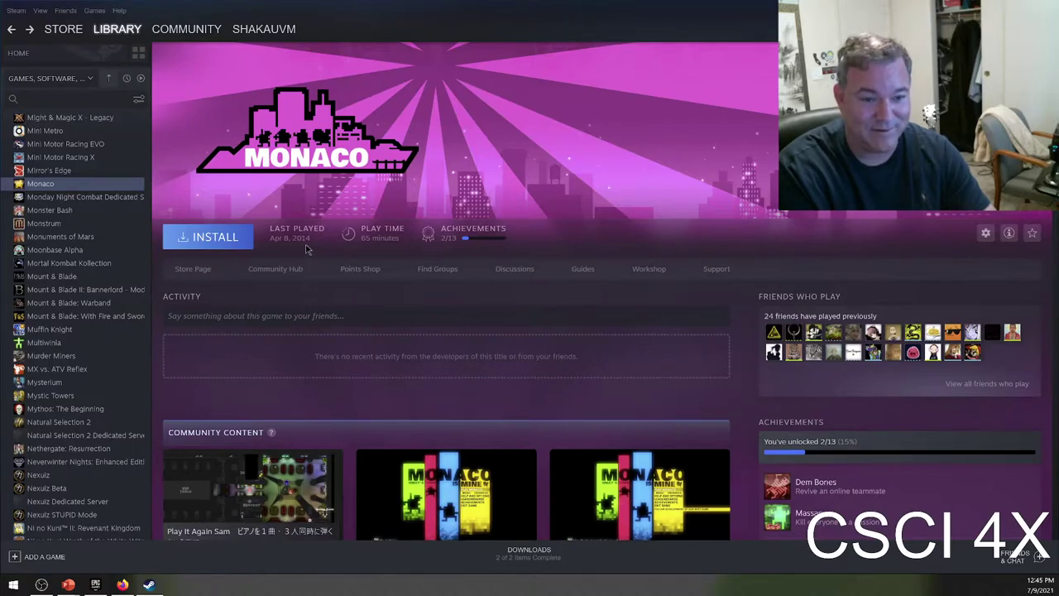
Show the Monuments of Mars library page and examine the gameplay screenshots in its community content.
{"action": "left_click", "coordinate": [82, 238]}
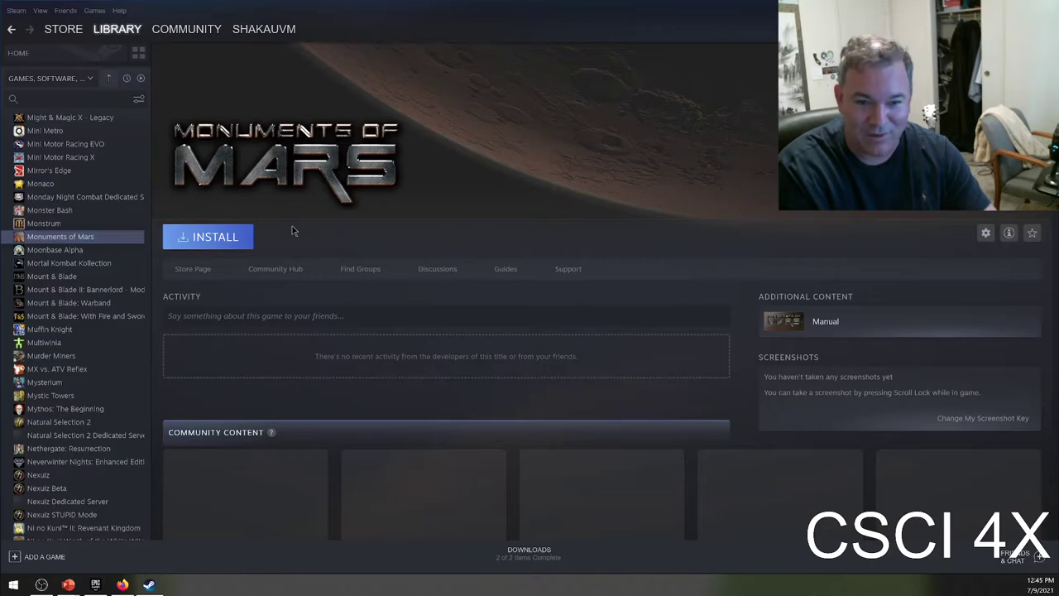
{"action": "scroll", "coordinate": [430, 356], "scroll_direction": "down", "scroll_amount": 3}
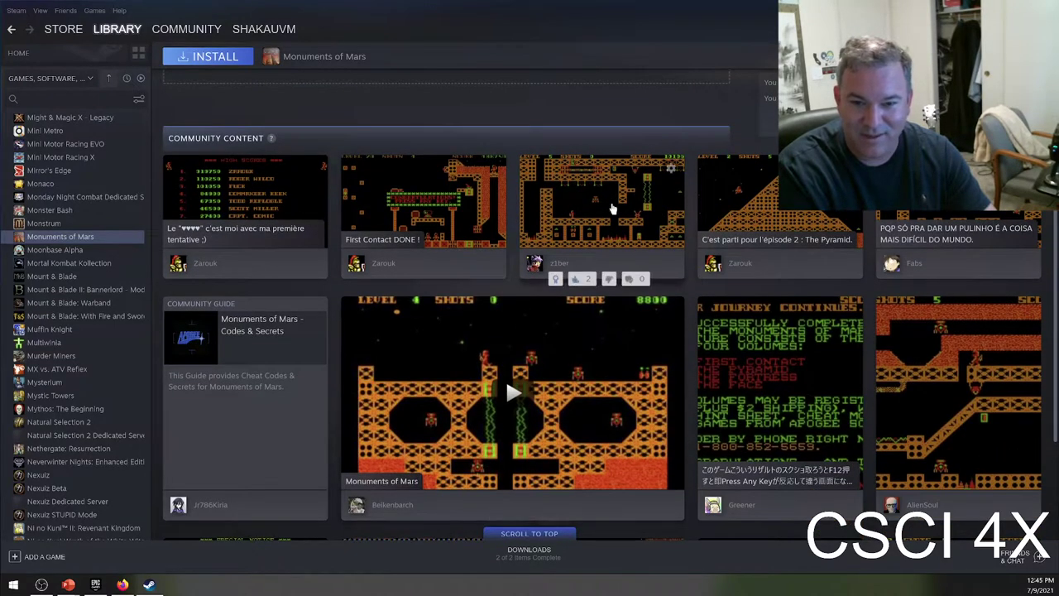
{"action": "scroll", "coordinate": [612, 208], "scroll_direction": "down", "scroll_amount": 1}
{"action": "scroll", "coordinate": [782, 368], "scroll_direction": "up", "scroll_amount": 3}
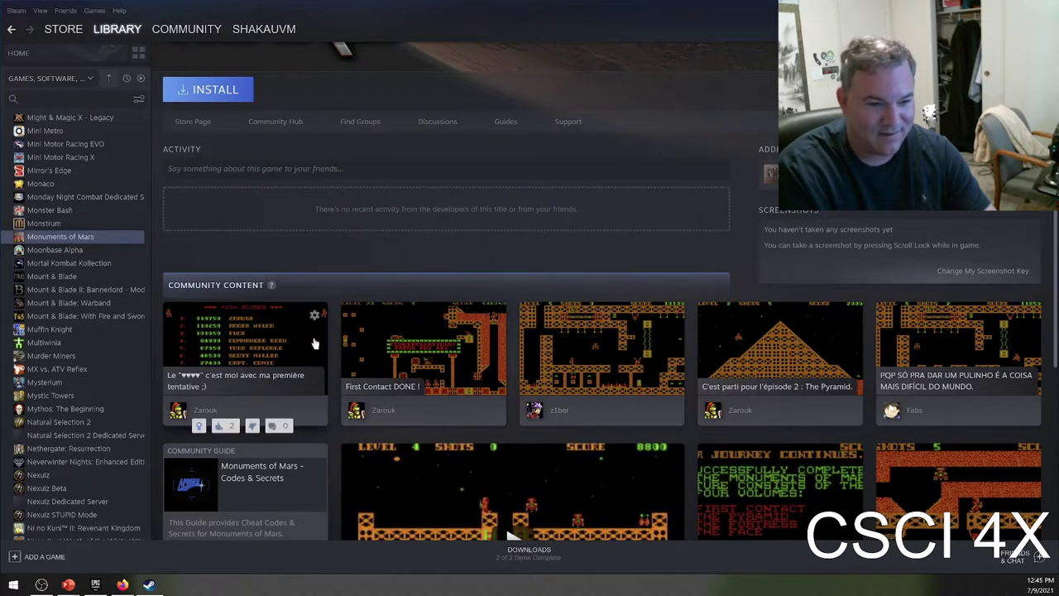
{"action": "scroll", "coordinate": [428, 341], "scroll_direction": "down", "scroll_amount": 5}
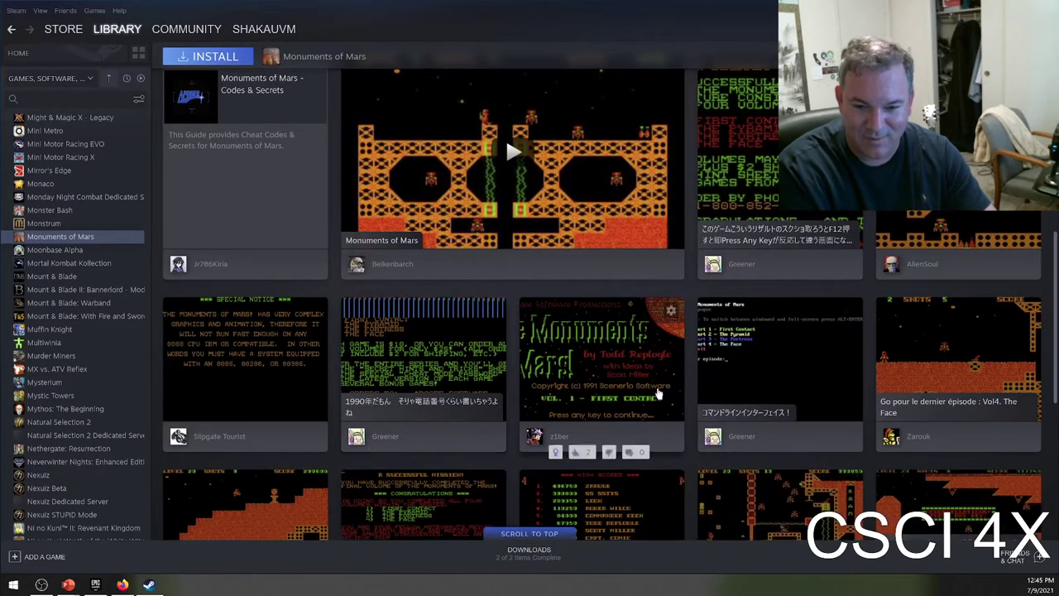
{"action": "scroll", "coordinate": [657, 394], "scroll_direction": "down", "scroll_amount": 3}
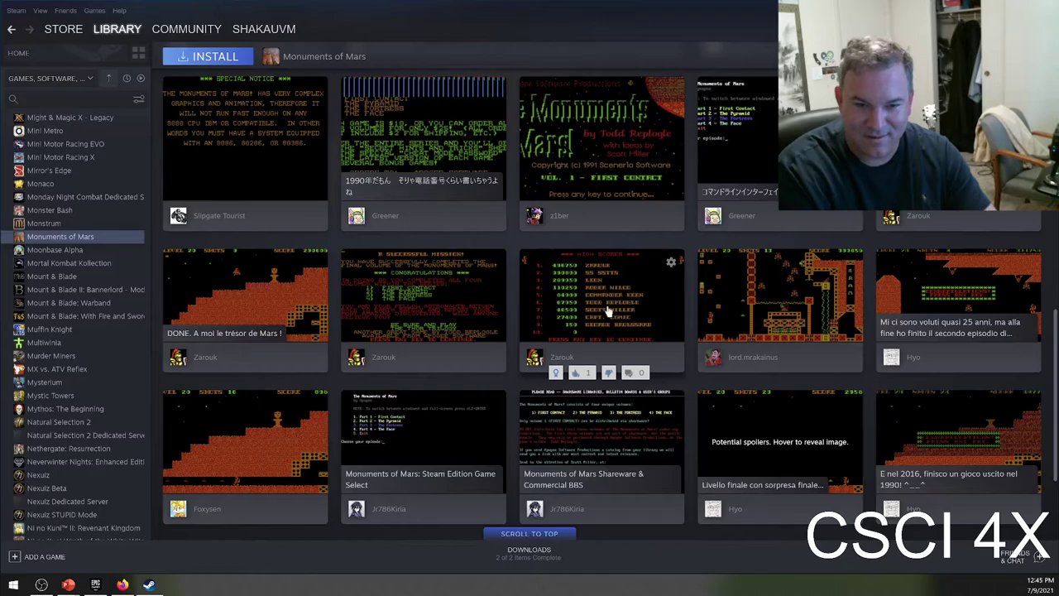
{"action": "scroll", "coordinate": [497, 315], "scroll_direction": "up", "scroll_amount": 5}
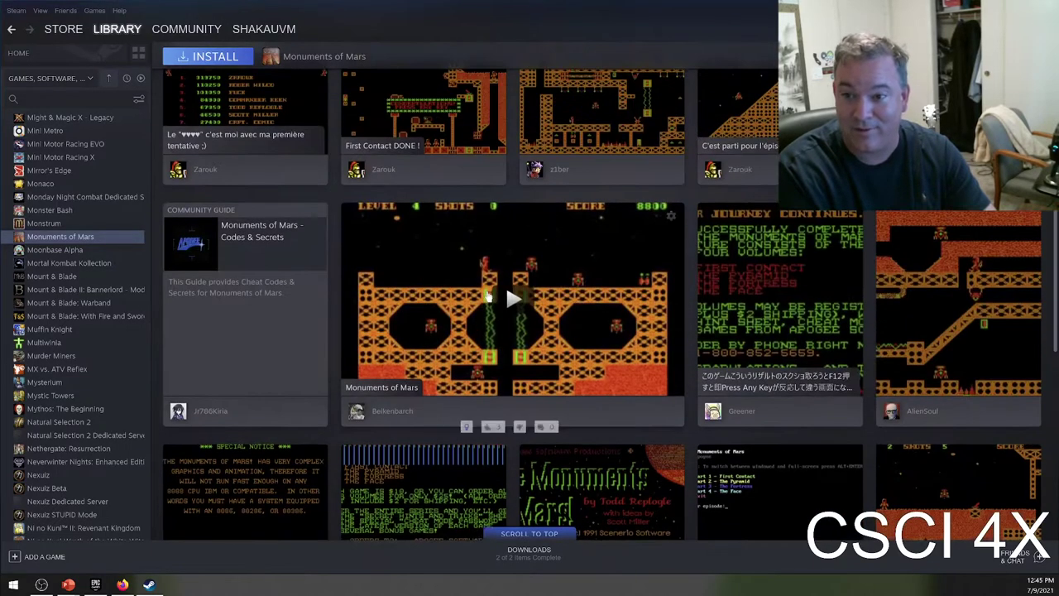
{"action": "scroll", "coordinate": [486, 296], "scroll_direction": "up", "scroll_amount": 5}
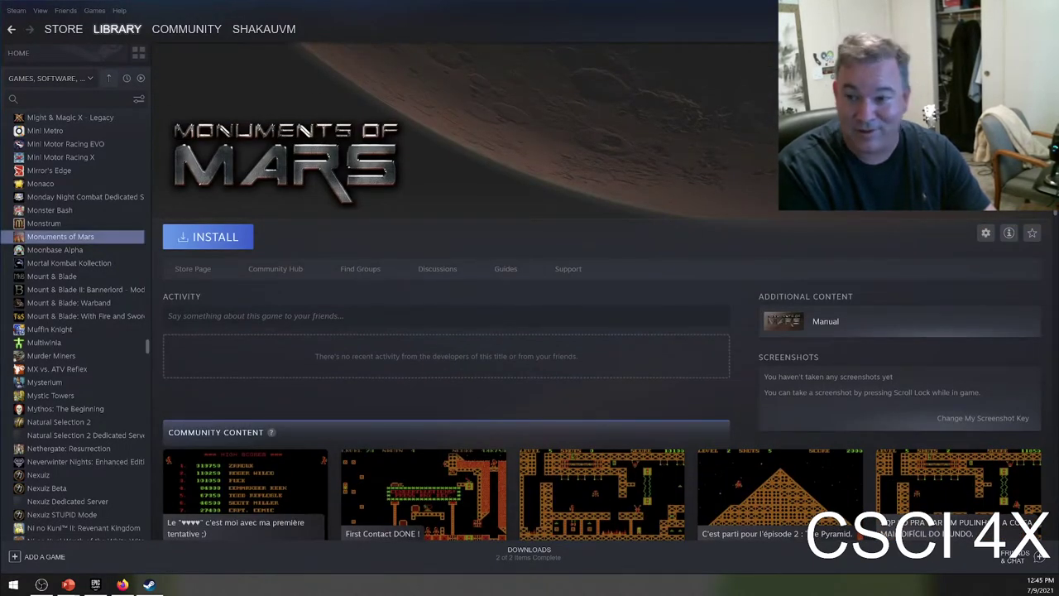
Return to the slide show and advance to the Multiplayer Design Decisions slide.
{"action": "key", "text": "alt+Tab"}
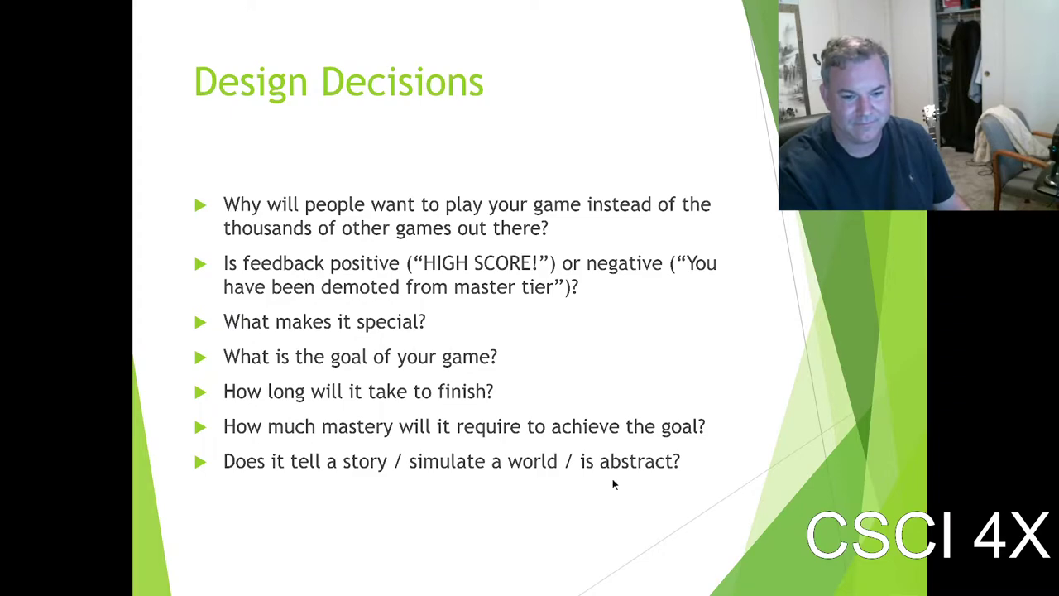
{"action": "left_click", "coordinate": [620, 369]}
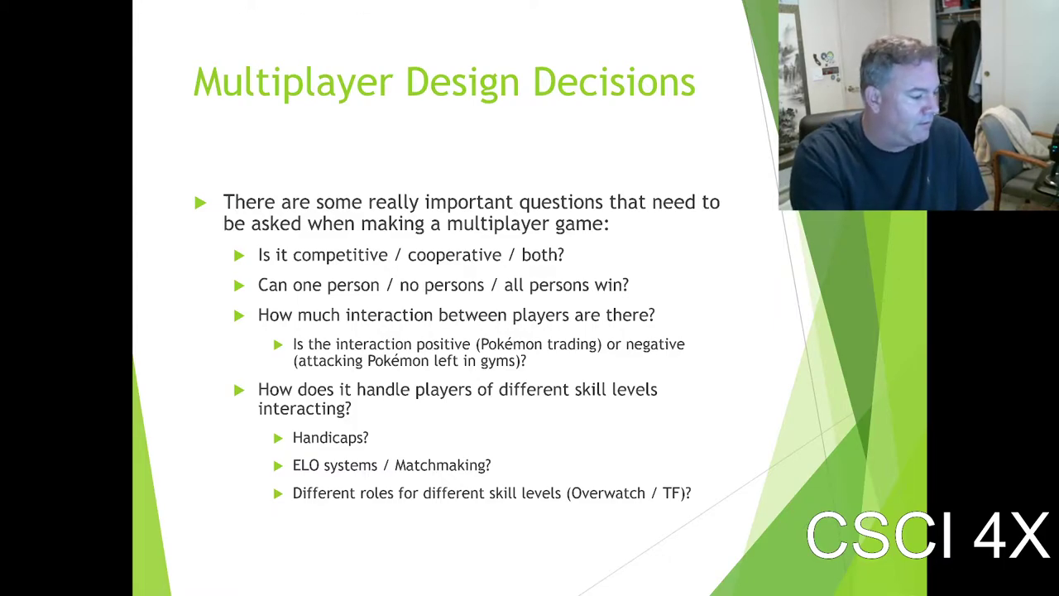
Switch to Firefox, search DuckDuckGo for "mario kart", and maximize the browser window.
{"action": "key", "text": "super+4"}
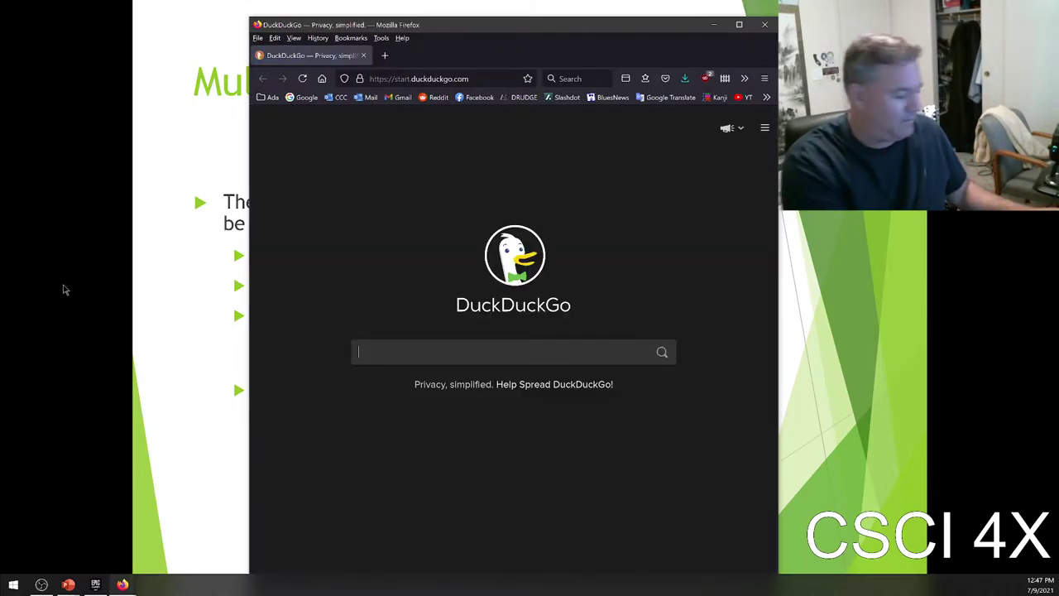
{"action": "type", "text": "mario kart"}
{"action": "key", "text": "Return"}
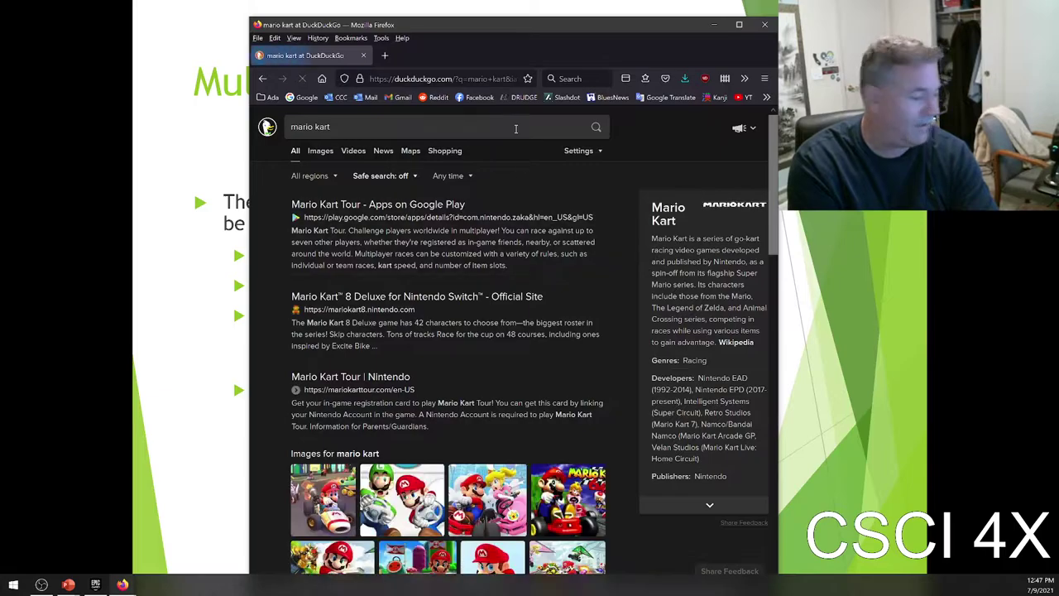
{"action": "double_click", "coordinate": [526, 27]}
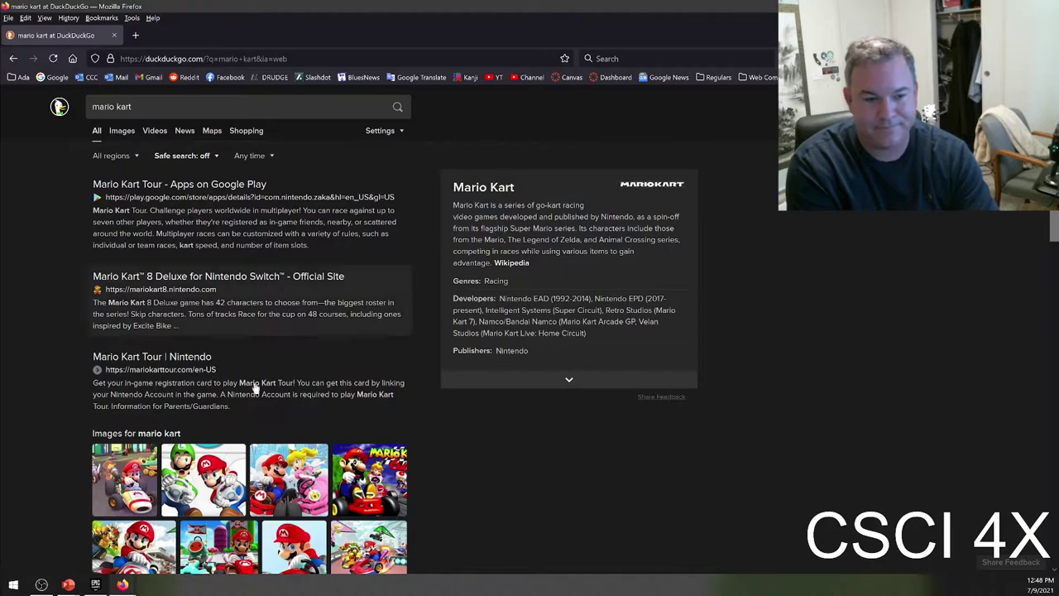
Browse the Mario Kart image results and enlarge the Mario Kart Tour picture from fanbyte.com.
{"action": "scroll", "coordinate": [256, 386], "scroll_direction": "down", "scroll_amount": 2}
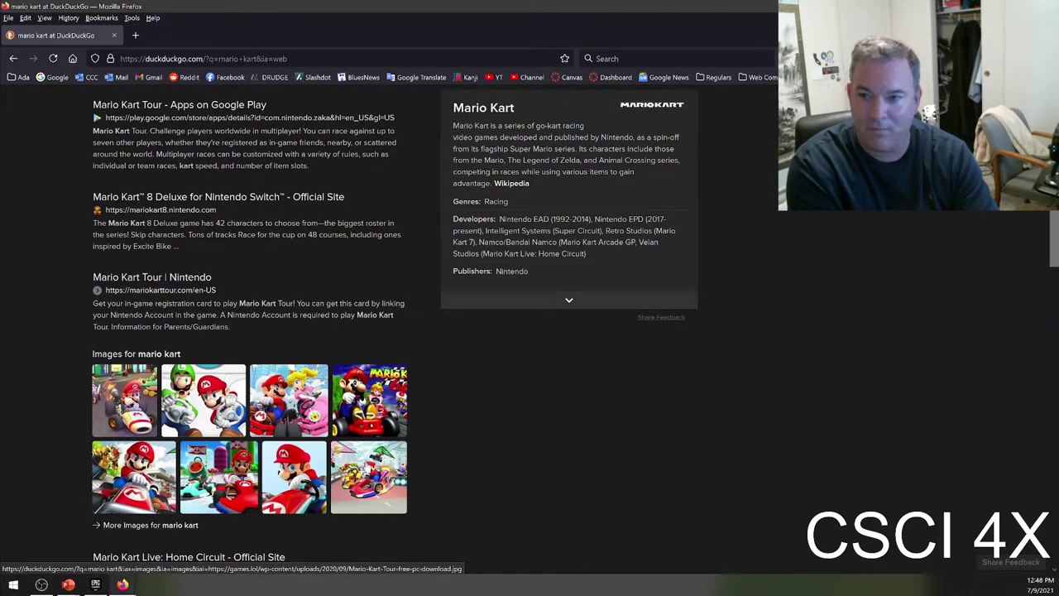
{"action": "left_click", "coordinate": [547, 305]}
{"action": "left_click", "coordinate": [105, 399]}
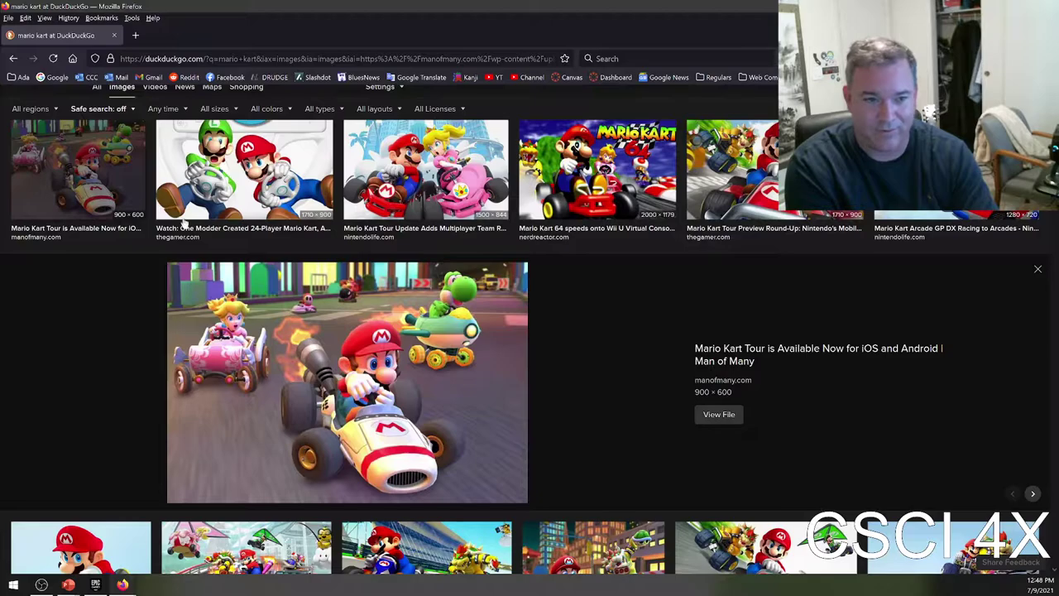
{"action": "scroll", "coordinate": [498, 281], "scroll_direction": "down", "scroll_amount": 3}
{"action": "scroll", "coordinate": [535, 322], "scroll_direction": "down", "scroll_amount": 2}
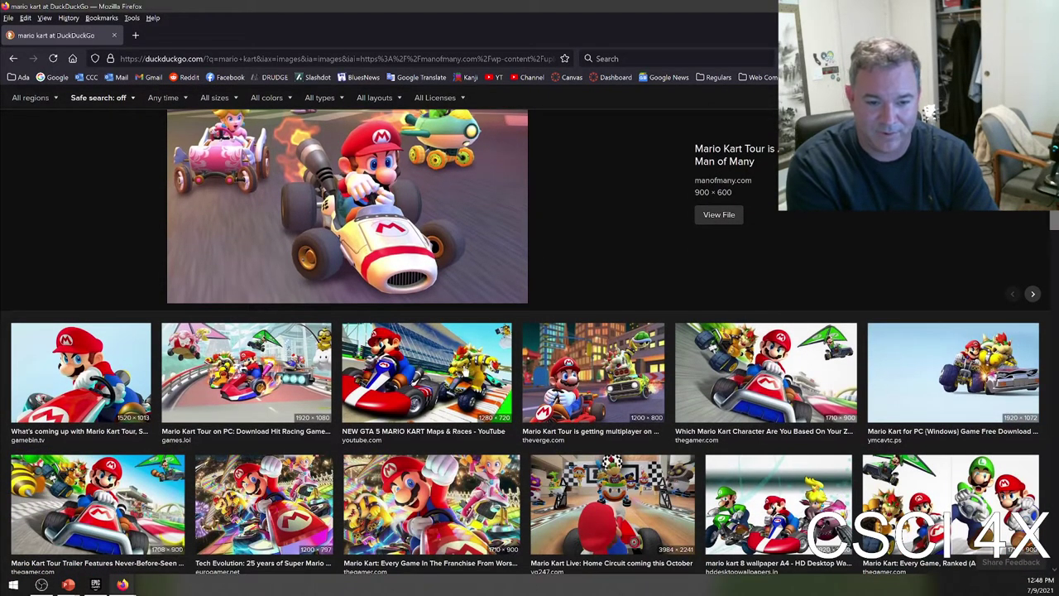
{"action": "scroll", "coordinate": [533, 496], "scroll_direction": "down", "scroll_amount": 2}
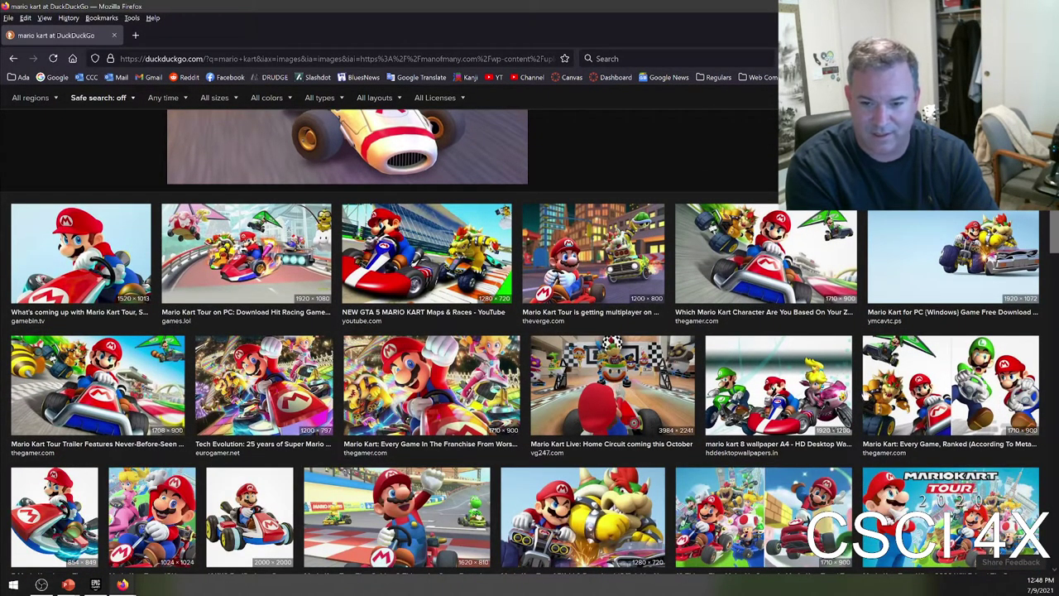
{"action": "key", "text": "Escape"}
{"action": "left_click", "coordinate": [394, 401]}
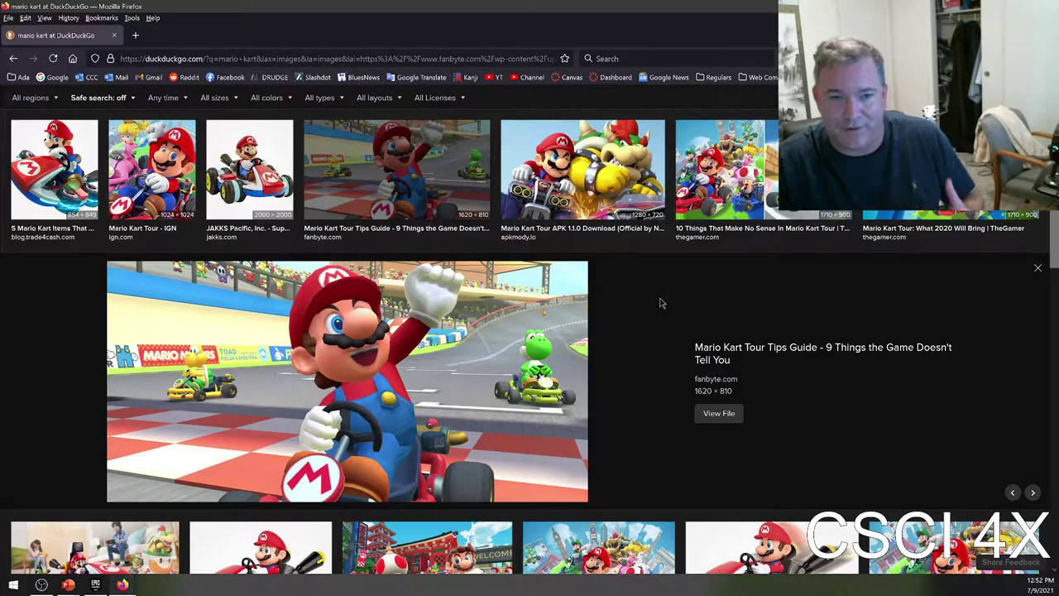
Search DuckDuckGo images for "ELO system".
{"action": "scroll", "coordinate": [635, 237], "scroll_direction": "up", "scroll_amount": 4}
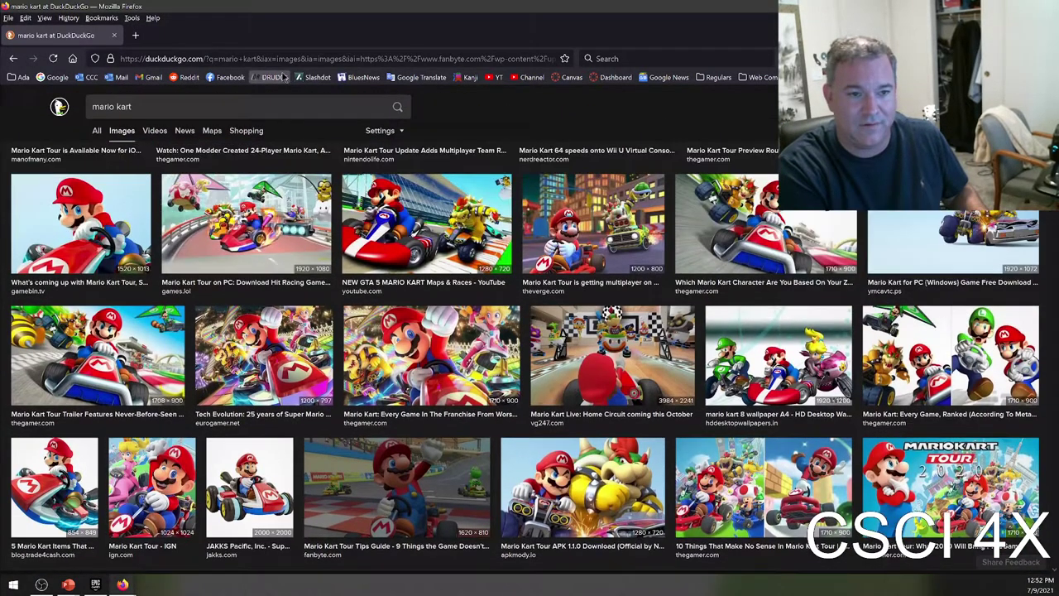
{"action": "left_click", "coordinate": [218, 112]}
{"action": "type", "text": "ELO "}
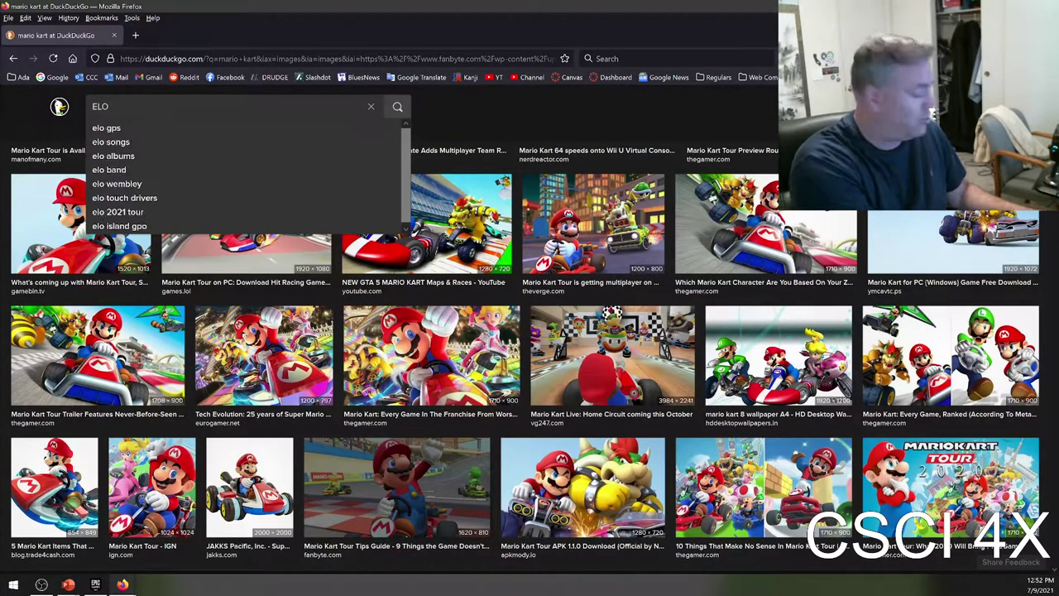
{"action": "type", "text": "system"}
{"action": "key", "text": "Return"}
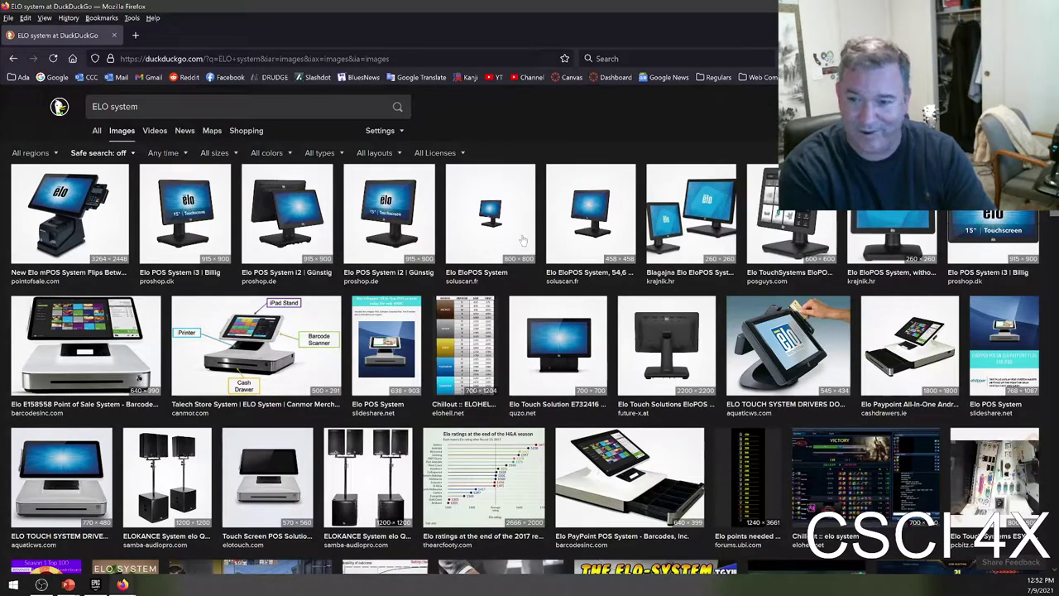
Open the elohell.net match result image at full size, enlarge it to read the ratings, and close its tab.
{"action": "left_click", "coordinate": [840, 480]}
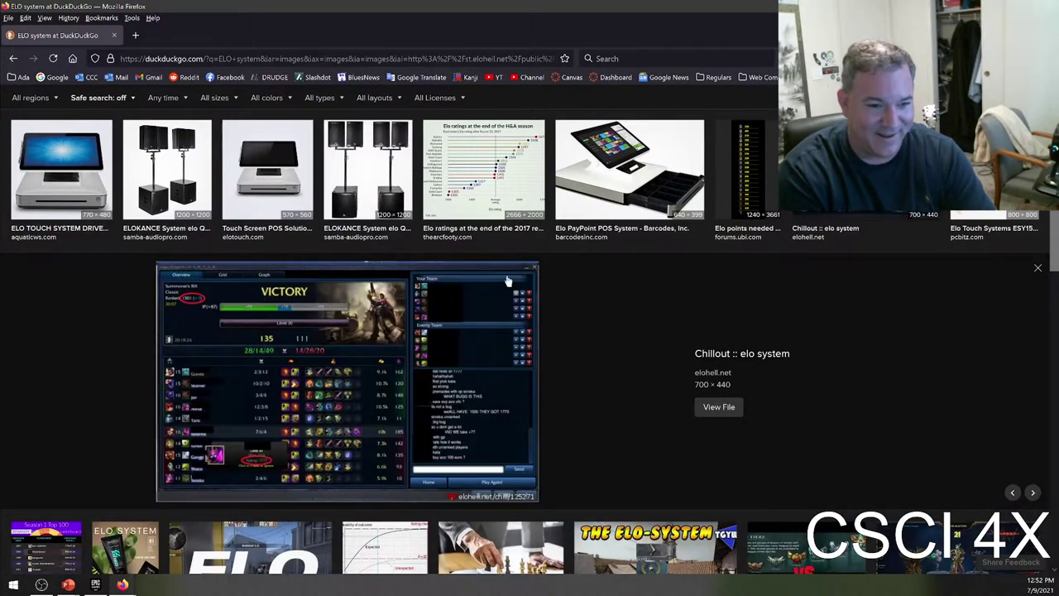
{"action": "left_click", "coordinate": [458, 297]}
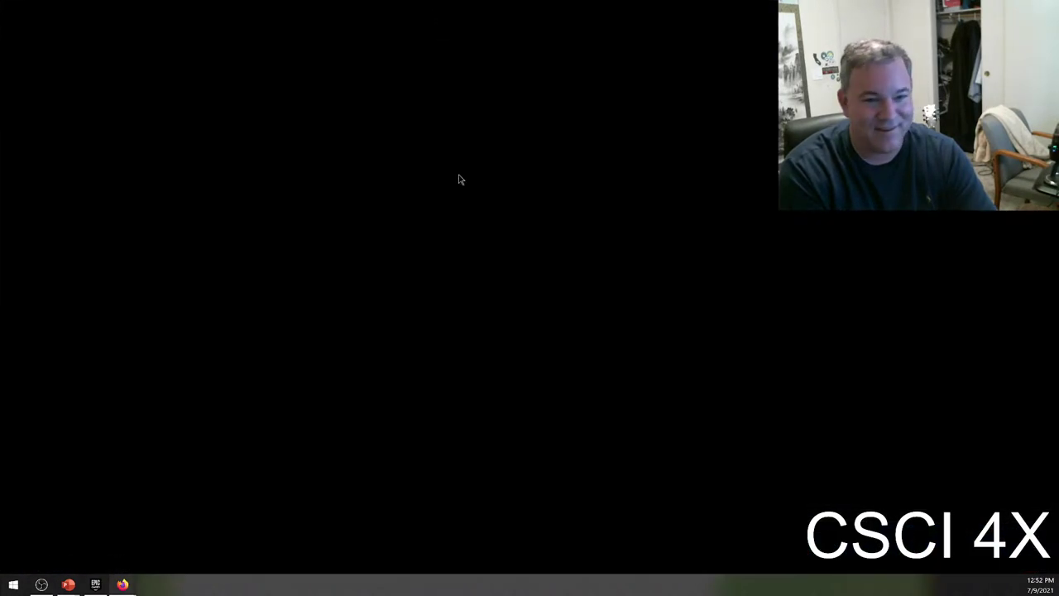
{"action": "scroll", "coordinate": [475, 271], "scroll_direction": "up", "scroll_amount": 7, "text": "ctrl"}
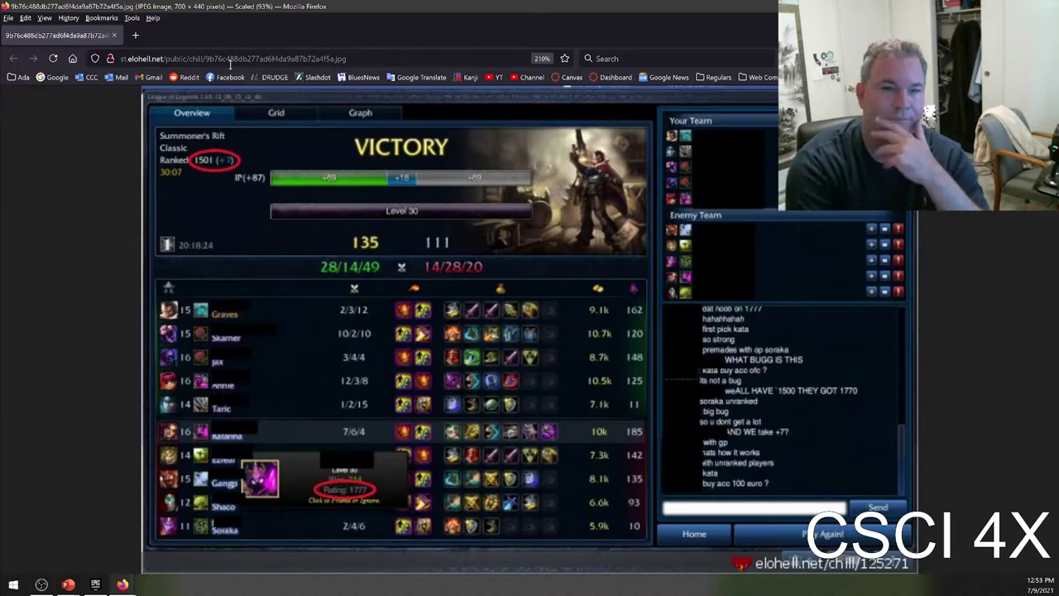
{"action": "left_click", "coordinate": [114, 35]}
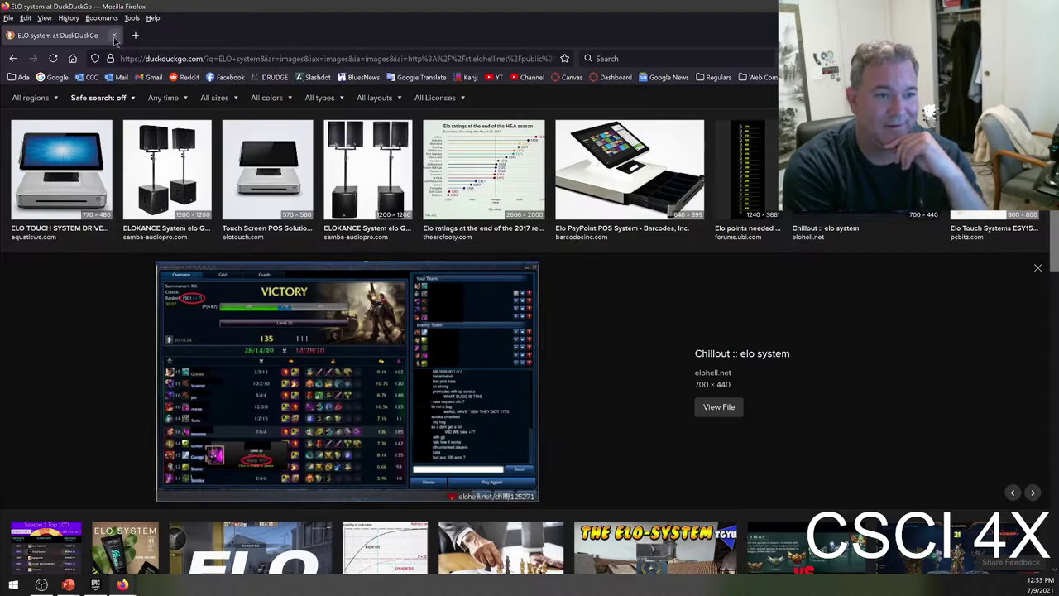
Switch back to the slides, end the slide show, and close the PowerPoint presentation.
{"action": "key", "text": "alt+Tab"}
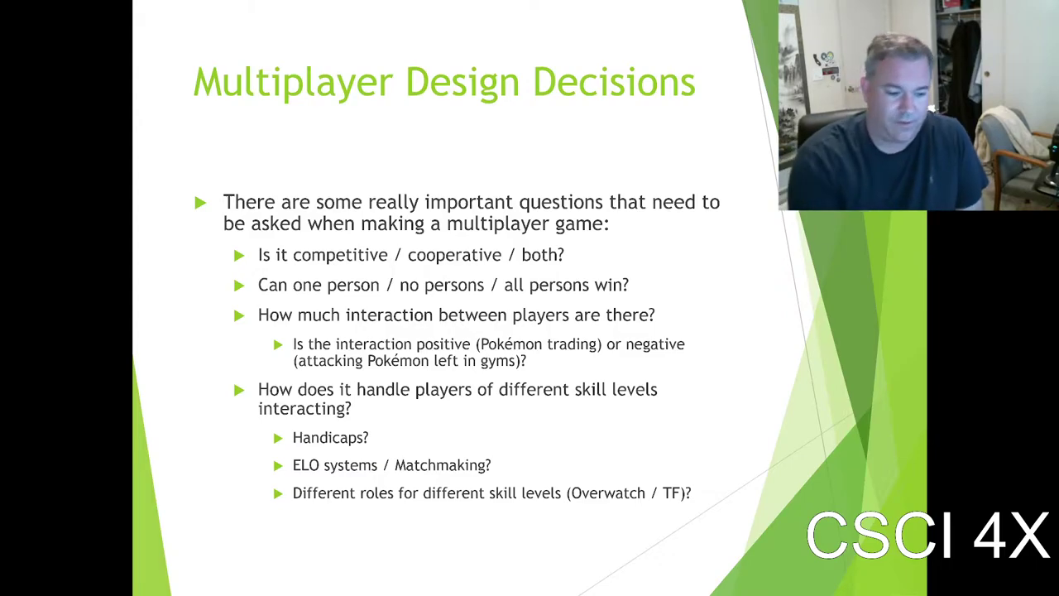
{"action": "right_click", "coordinate": [652, 336]}
{"action": "left_click", "coordinate": [674, 500]}
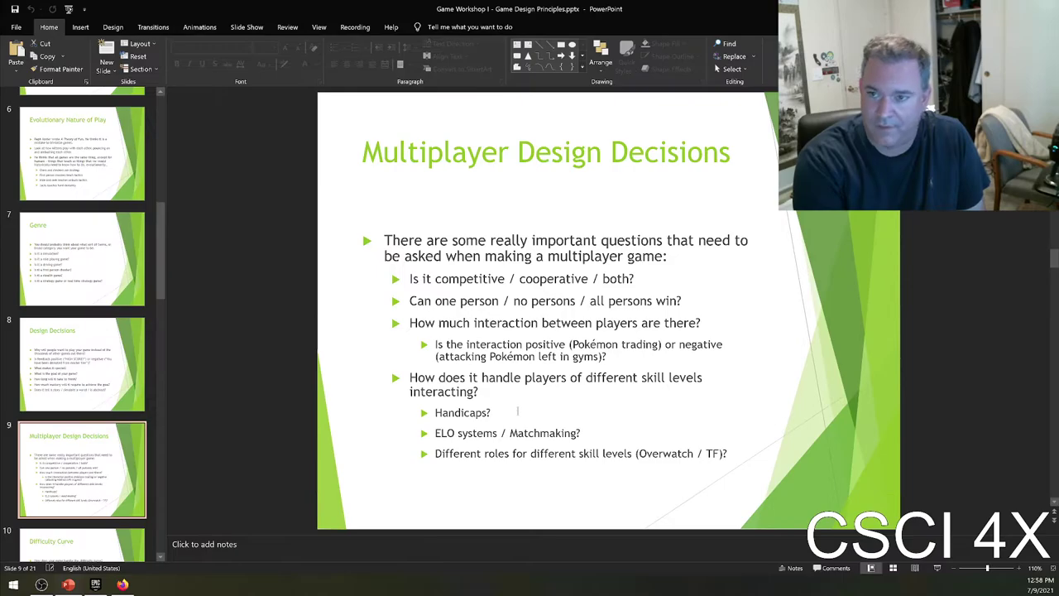
{"action": "double_click", "coordinate": [465, 18]}
{"action": "left_click", "coordinate": [709, 101]}
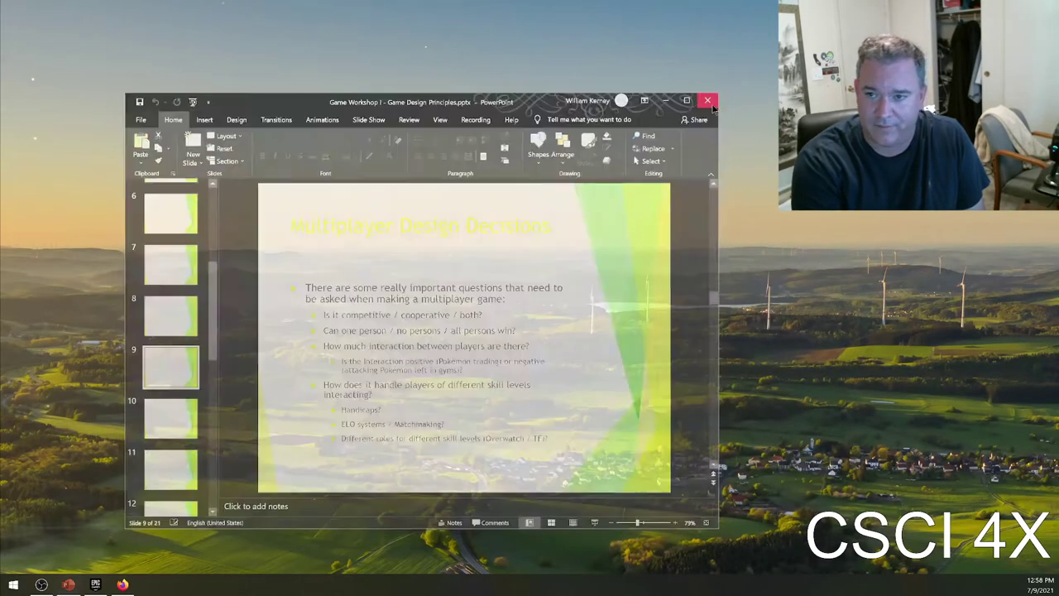
Move the Epic Games Launcher window into view, then show its wishlist and the Unreal Engine page.
{"action": "left_click_drag", "start_coordinate": [651, 318], "coordinate": [448, 125]}
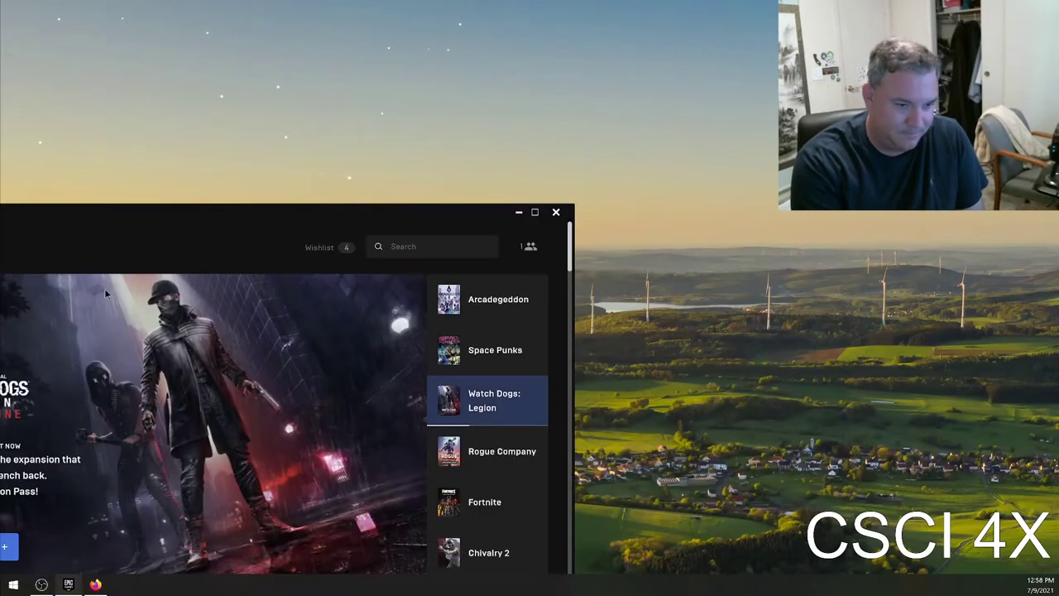
{"action": "double_click", "coordinate": [259, 217]}
{"action": "left_click_drag", "start_coordinate": [534, 17], "coordinate": [541, 171]}
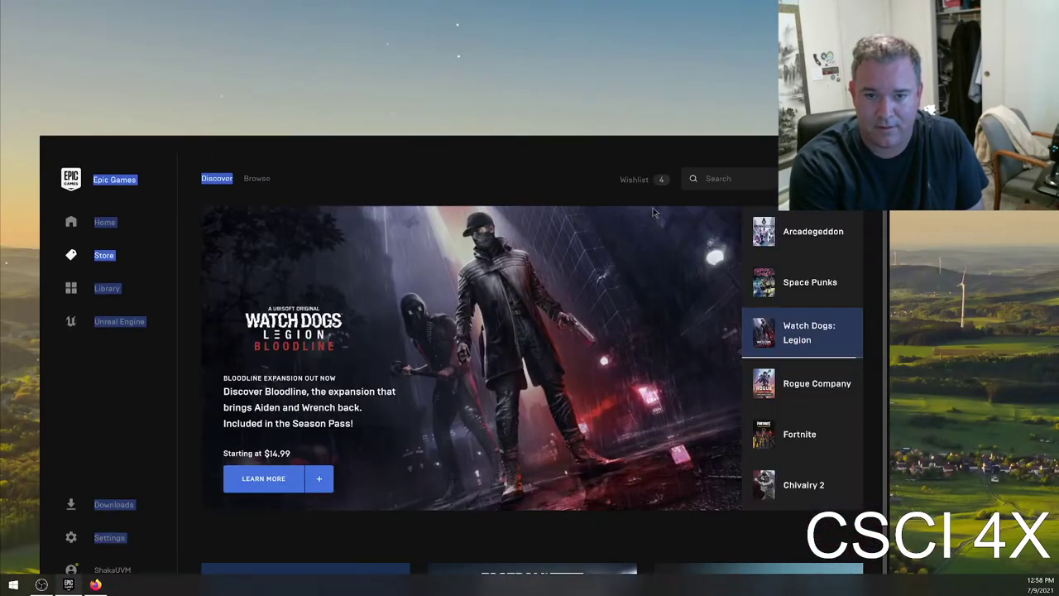
{"action": "left_click", "coordinate": [636, 180]}
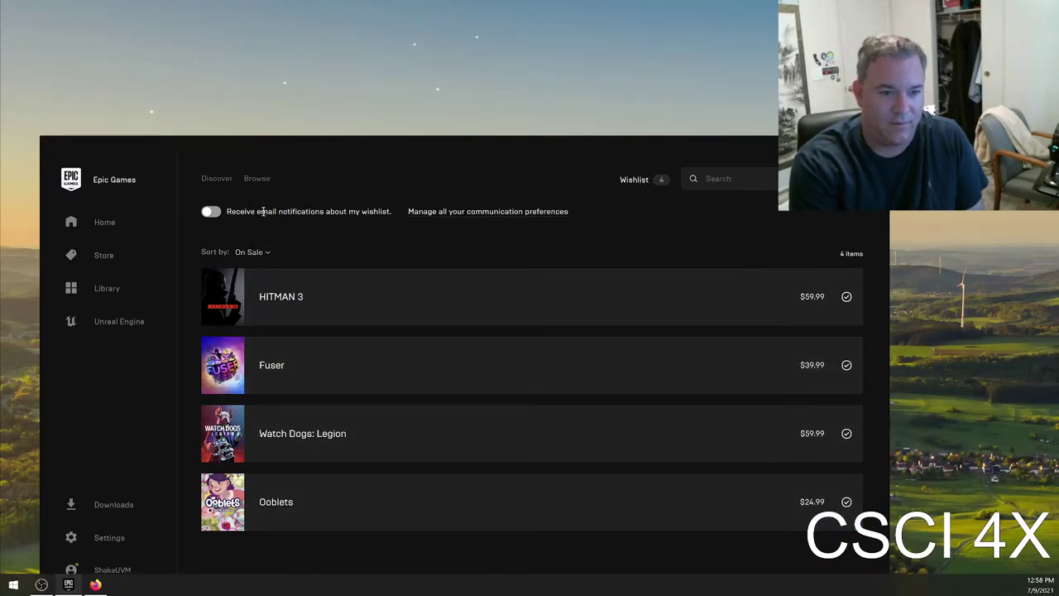
{"action": "left_click", "coordinate": [125, 328]}
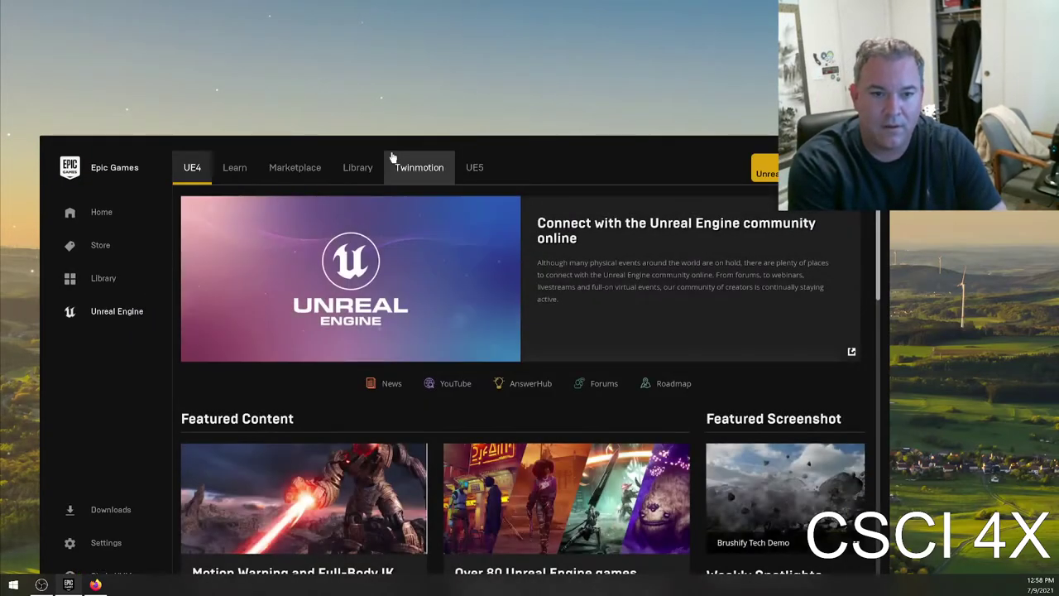
Open the Unreal Engine Marketplace and reposition the launcher window on the desktop.
{"action": "left_click_drag", "start_coordinate": [390, 146], "coordinate": [377, 107]}
{"action": "left_click", "coordinate": [270, 130]}
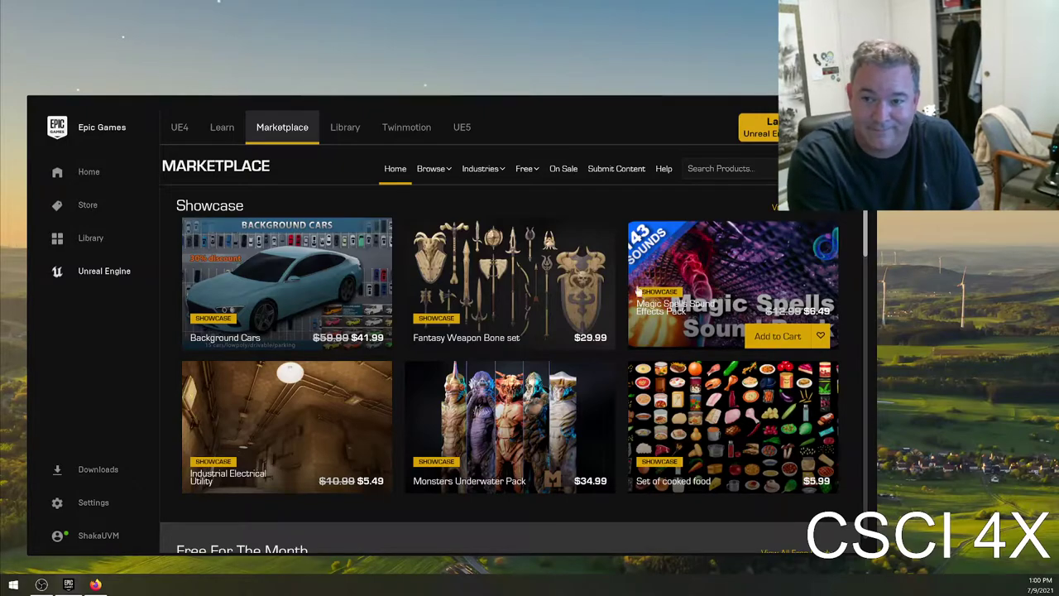
{"action": "left_click_drag", "start_coordinate": [577, 110], "coordinate": [541, 95]}
{"action": "key", "text": "alt+F4"}
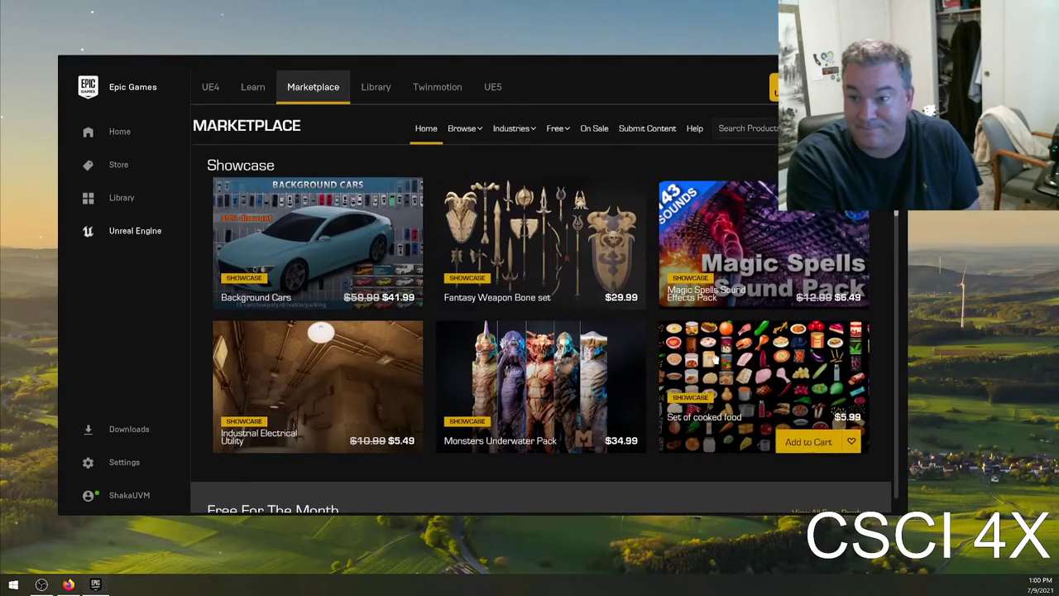
Look through the Marketplace home page's Showcase, Free For The Month, Special Discounts and New Releases sections.
{"action": "scroll", "coordinate": [713, 357], "scroll_direction": "down", "scroll_amount": 3}
{"action": "scroll", "coordinate": [676, 244], "scroll_direction": "up", "scroll_amount": 2}
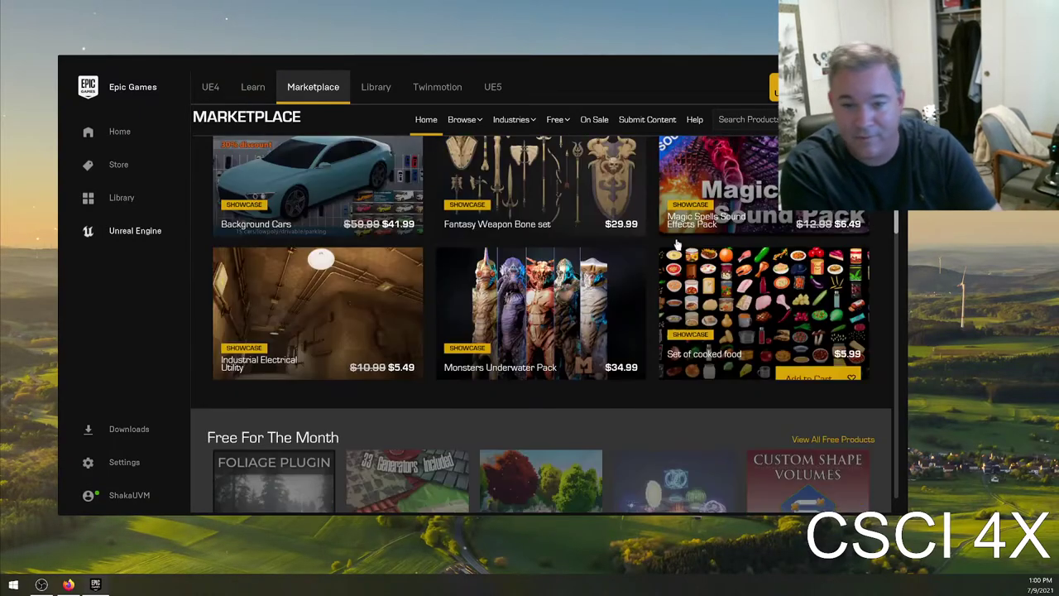
{"action": "scroll", "coordinate": [676, 243], "scroll_direction": "up", "scroll_amount": 2}
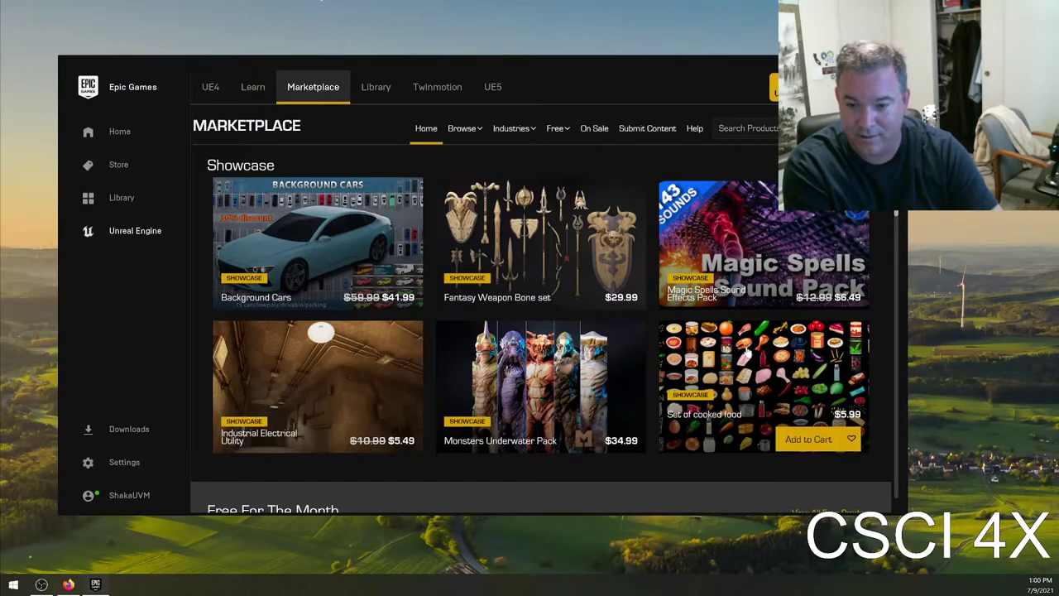
{"action": "scroll", "coordinate": [628, 364], "scroll_direction": "down", "scroll_amount": 5}
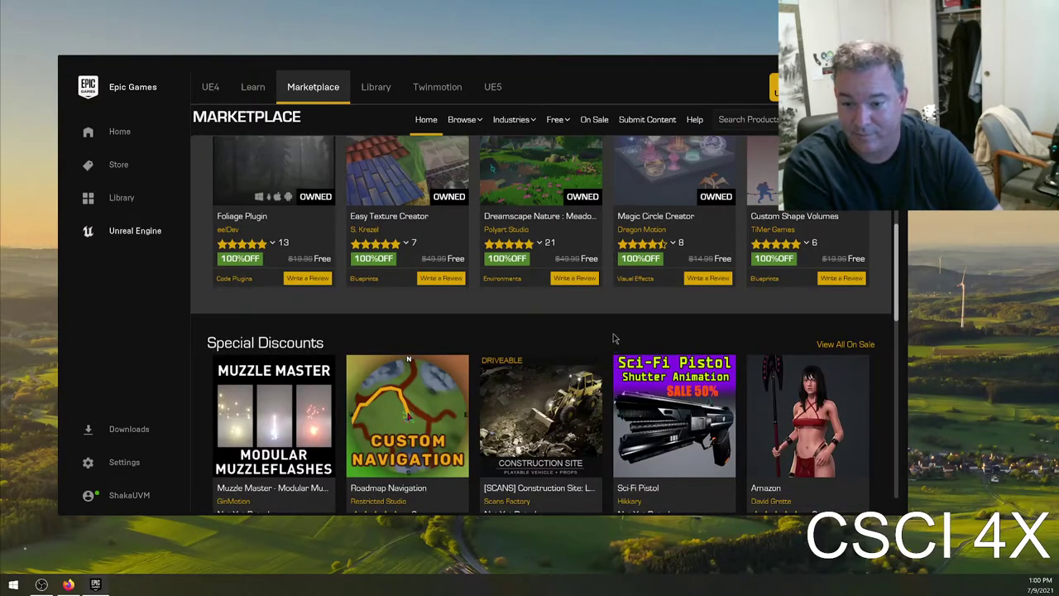
{"action": "scroll", "coordinate": [613, 338], "scroll_direction": "down", "scroll_amount": 3}
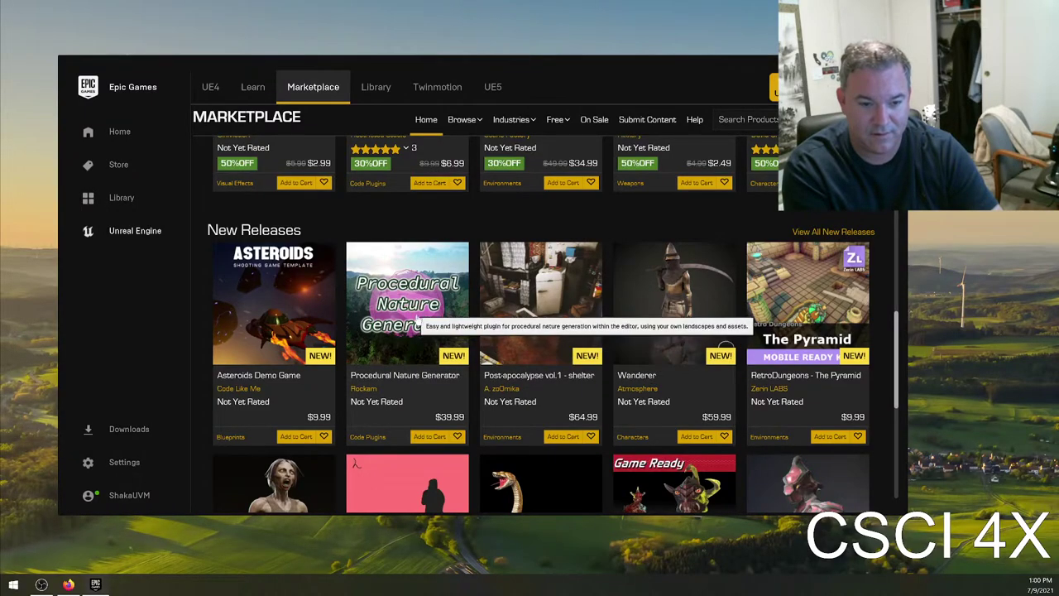
{"action": "scroll", "coordinate": [418, 319], "scroll_direction": "down", "scroll_amount": 3}
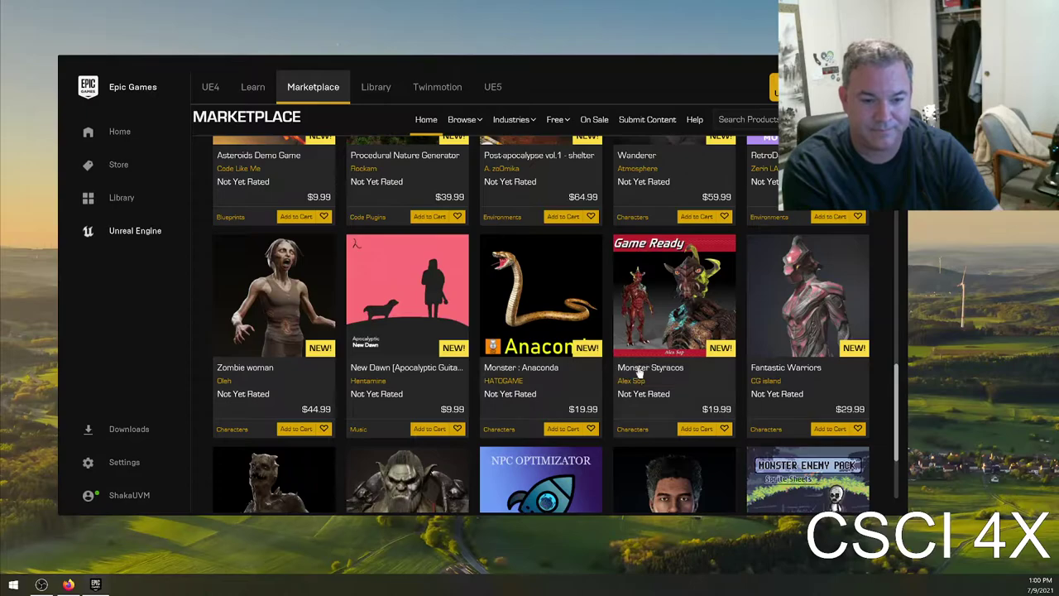
{"action": "scroll", "coordinate": [638, 374], "scroll_direction": "up", "scroll_amount": 10}
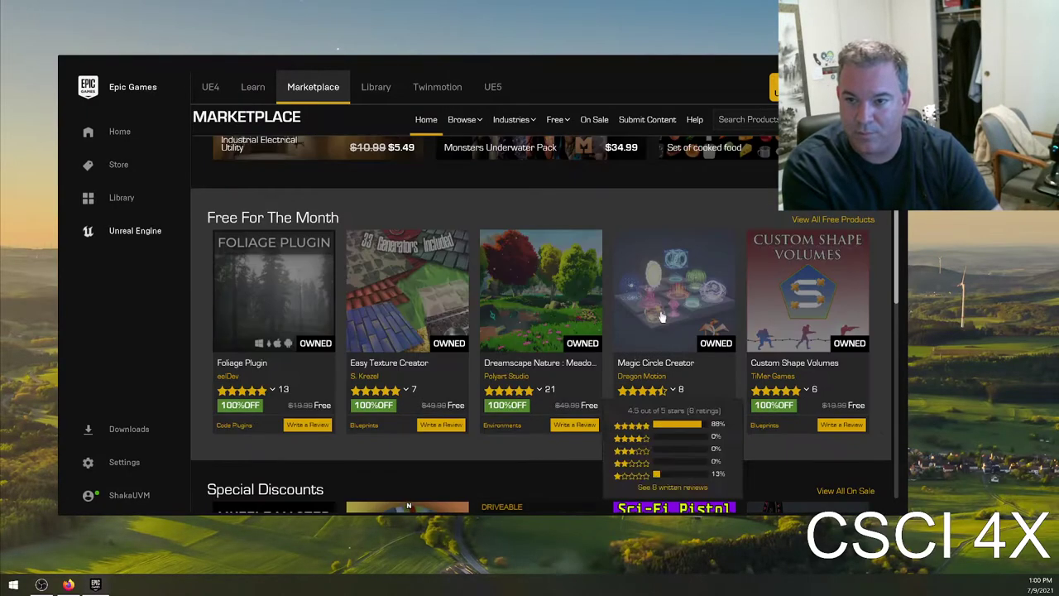
{"action": "scroll", "coordinate": [661, 317], "scroll_direction": "up", "scroll_amount": 4}
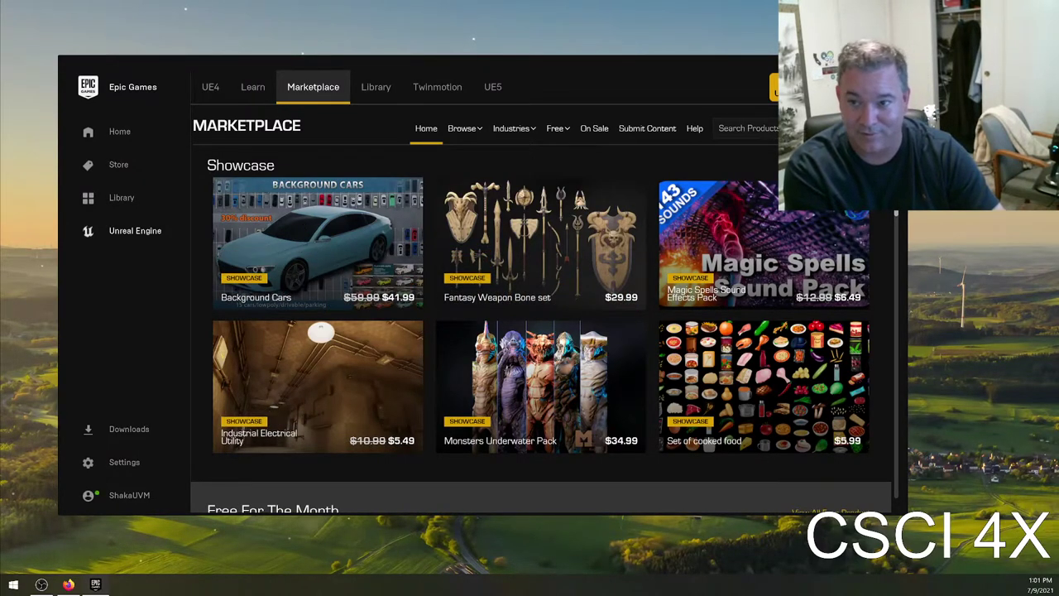
Show the Marketplace's free content categories and point out Free For The Month.
{"action": "mouse_move", "coordinate": [567, 135]}
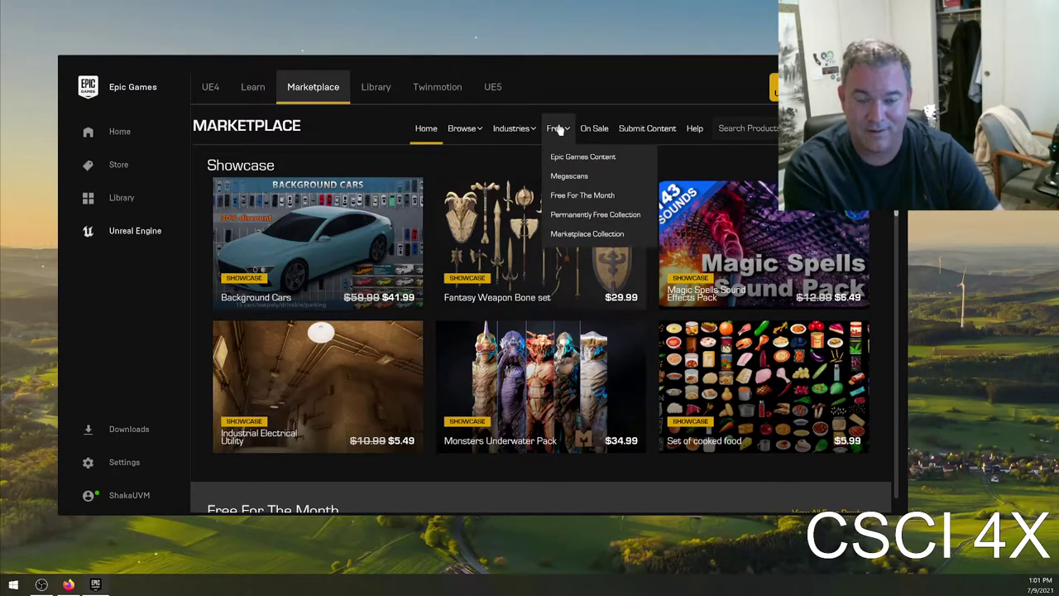
{"action": "double_click", "coordinate": [587, 196]}
{"action": "left_click_drag", "start_coordinate": [601, 199], "coordinate": [620, 198]}
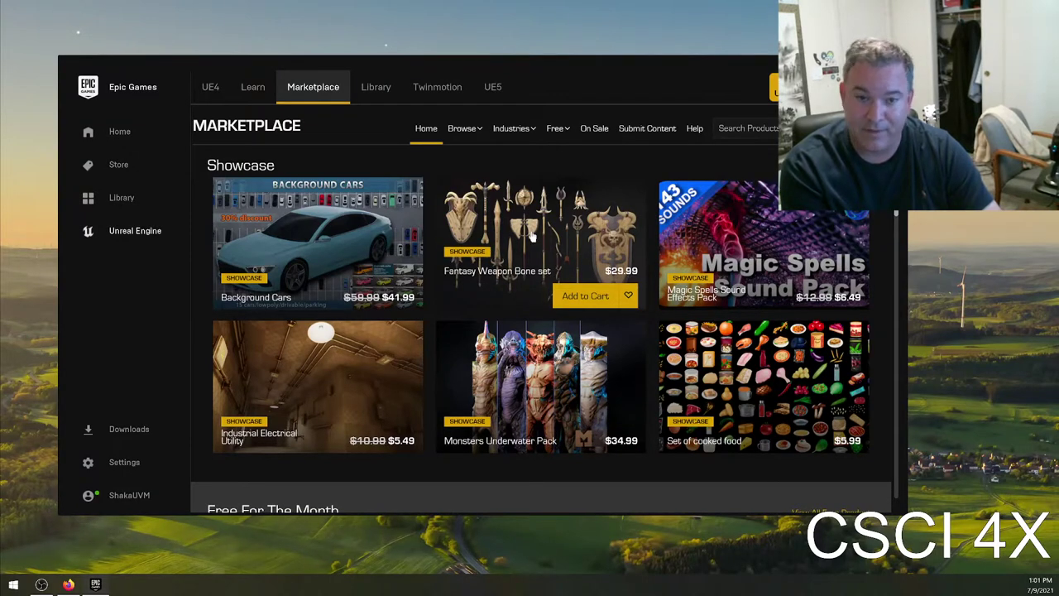
Look through the projects and vault assets in the Unreal Engine library, and open the Dreamscape Nature content page.
{"action": "mouse_move", "coordinate": [536, 132]}
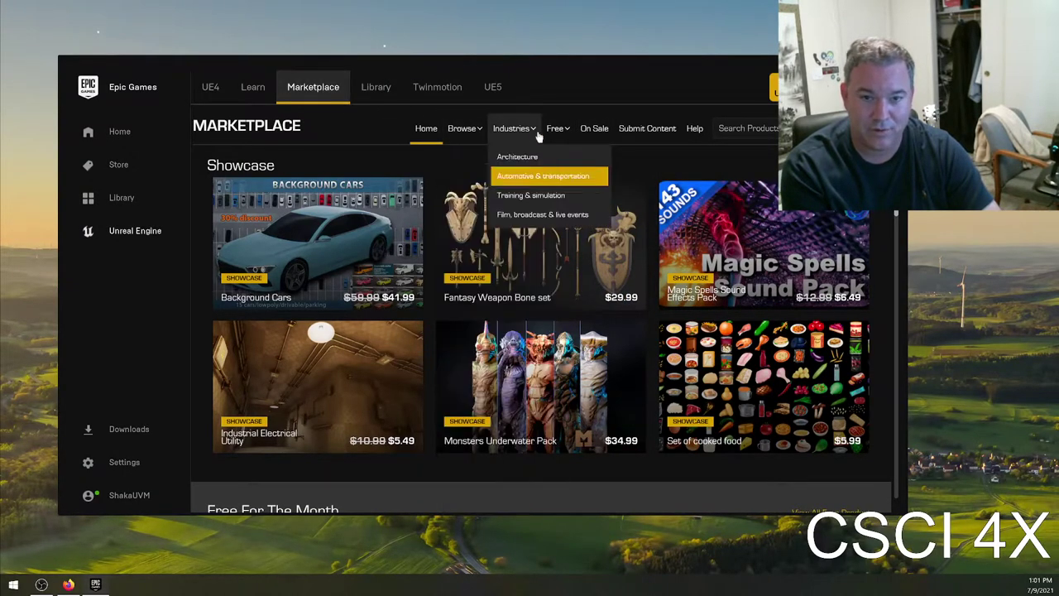
{"action": "left_click", "coordinate": [379, 88]}
{"action": "scroll", "coordinate": [408, 345], "scroll_direction": "down", "scroll_amount": 2}
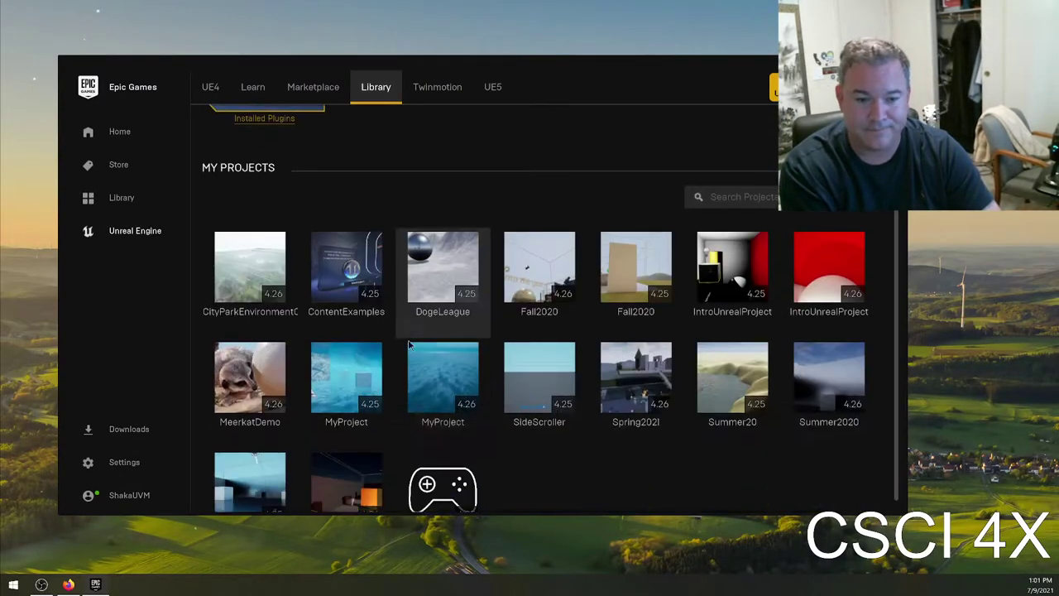
{"action": "scroll", "coordinate": [409, 345], "scroll_direction": "down", "scroll_amount": 6}
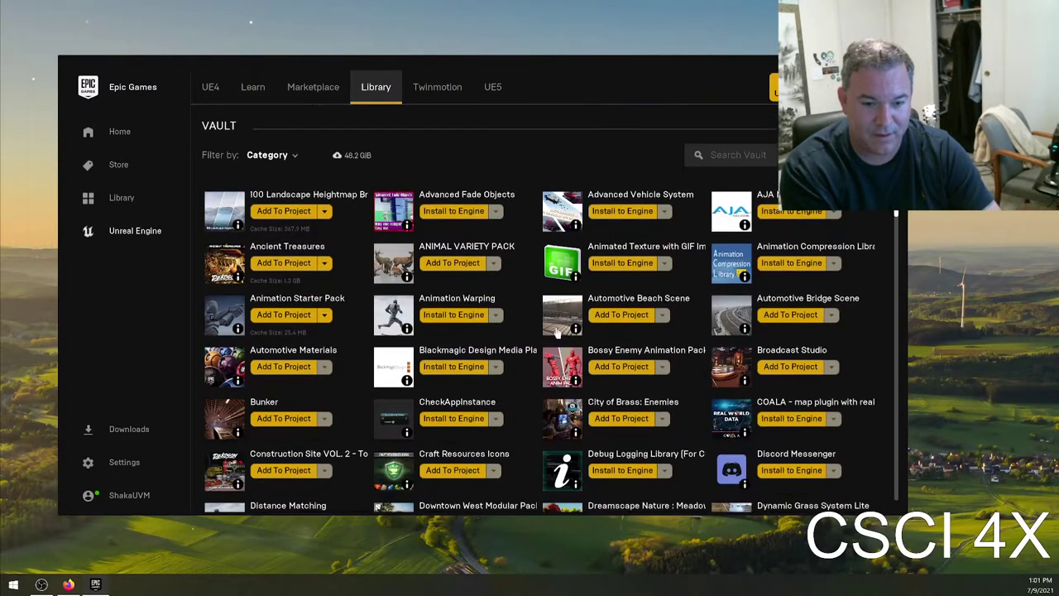
{"action": "scroll", "coordinate": [557, 331], "scroll_direction": "down", "scroll_amount": 3}
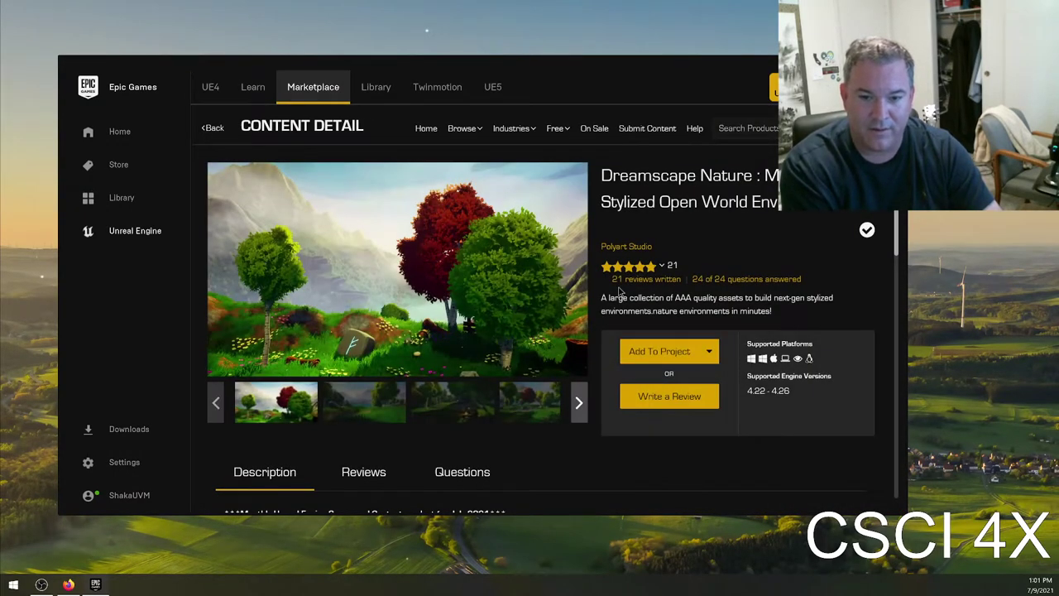
View the preview images of the Dreamscape Nature pack, ending on the wooden dock by the lake.
{"action": "left_click", "coordinate": [368, 403]}
{"action": "left_click", "coordinate": [447, 400]}
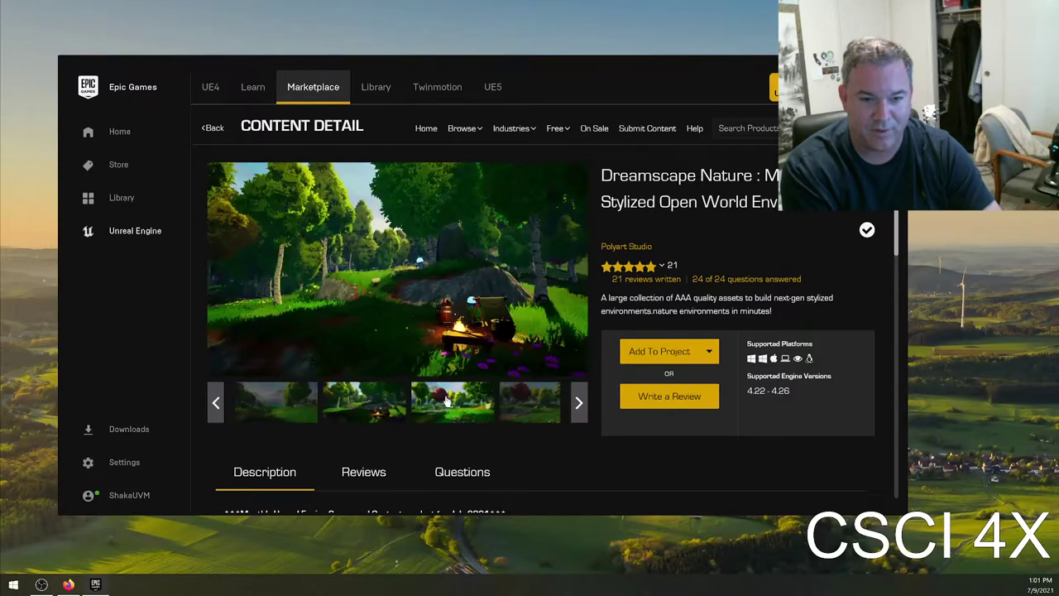
{"action": "left_click", "coordinate": [506, 401]}
{"action": "left_click", "coordinate": [578, 403]}
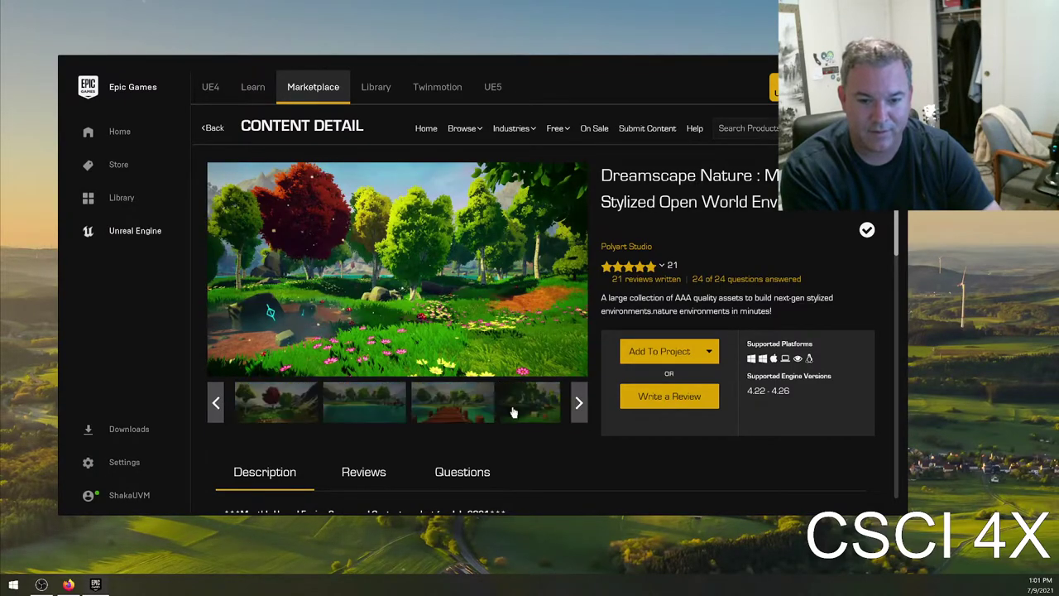
{"action": "left_click", "coordinate": [513, 412]}
{"action": "left_click", "coordinate": [277, 406]}
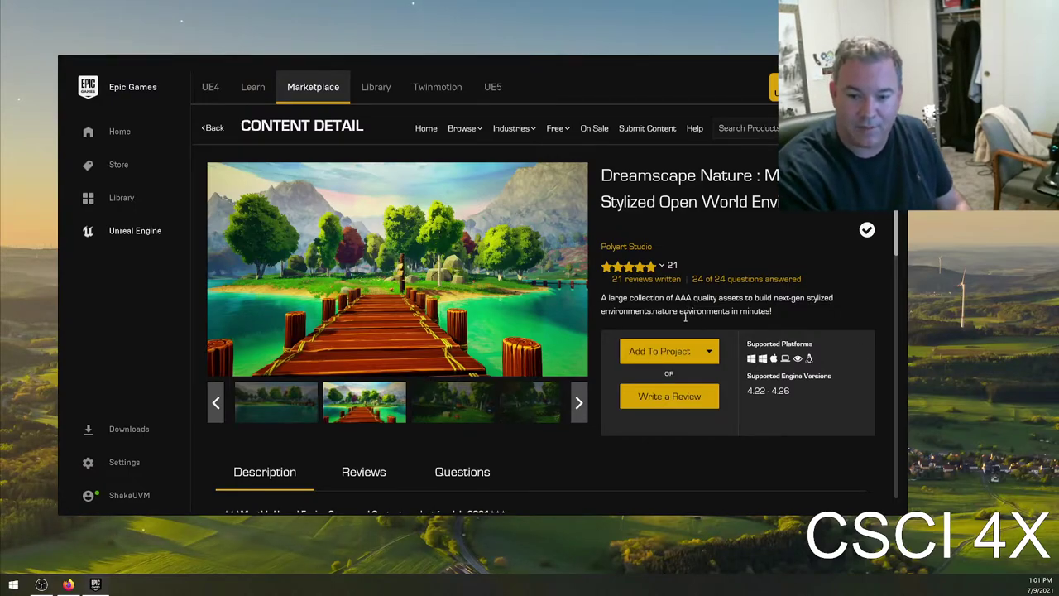
Start adding Dreamscape Nature to a project from its content page, select Summer2021, and decline the addition.
{"action": "left_click", "coordinate": [709, 352]}
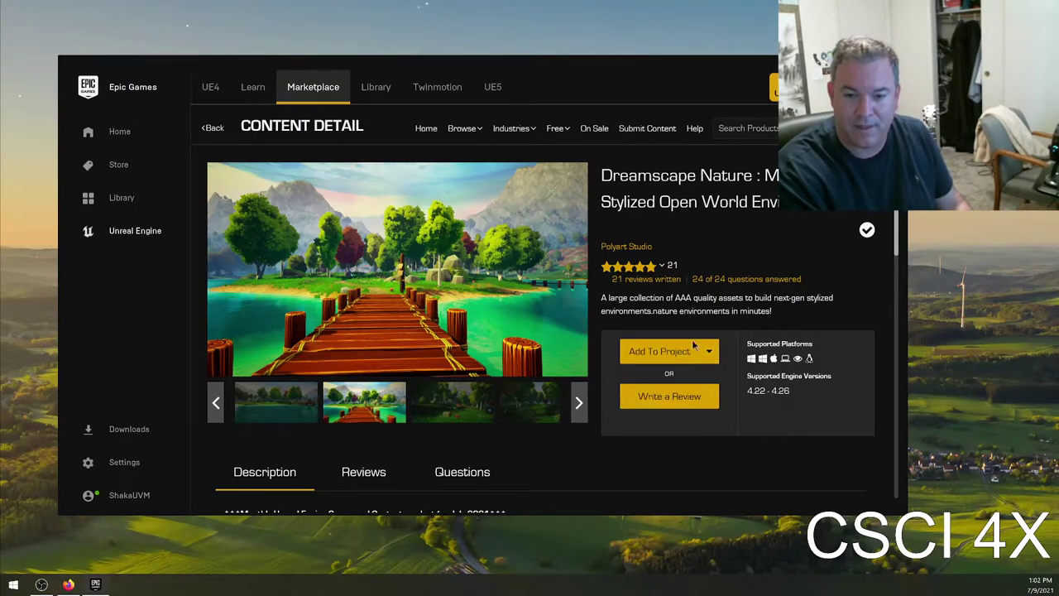
{"action": "left_click", "coordinate": [659, 351]}
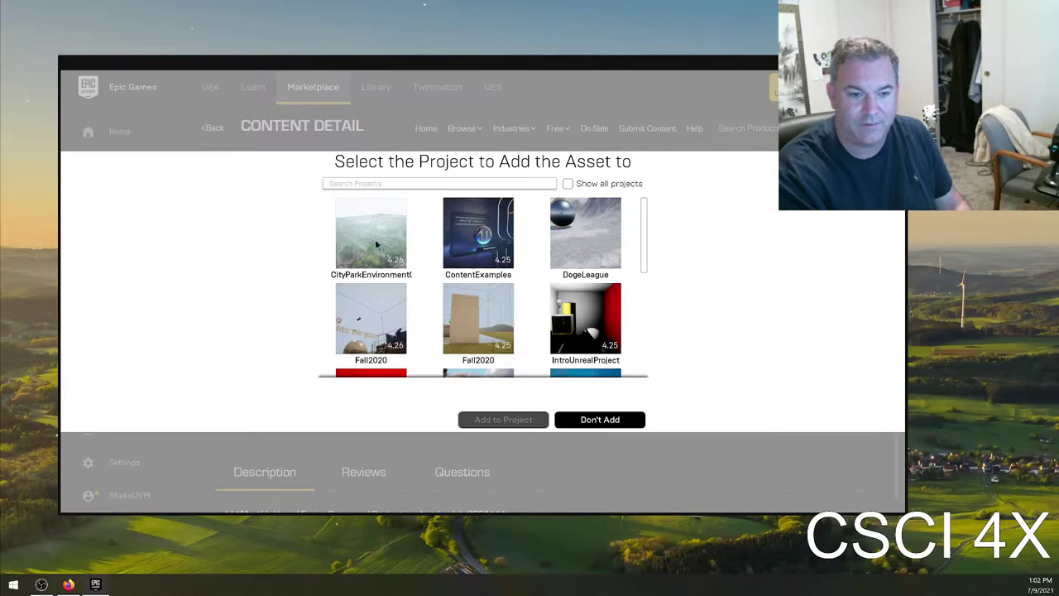
{"action": "scroll", "coordinate": [377, 243], "scroll_direction": "down", "scroll_amount": 5}
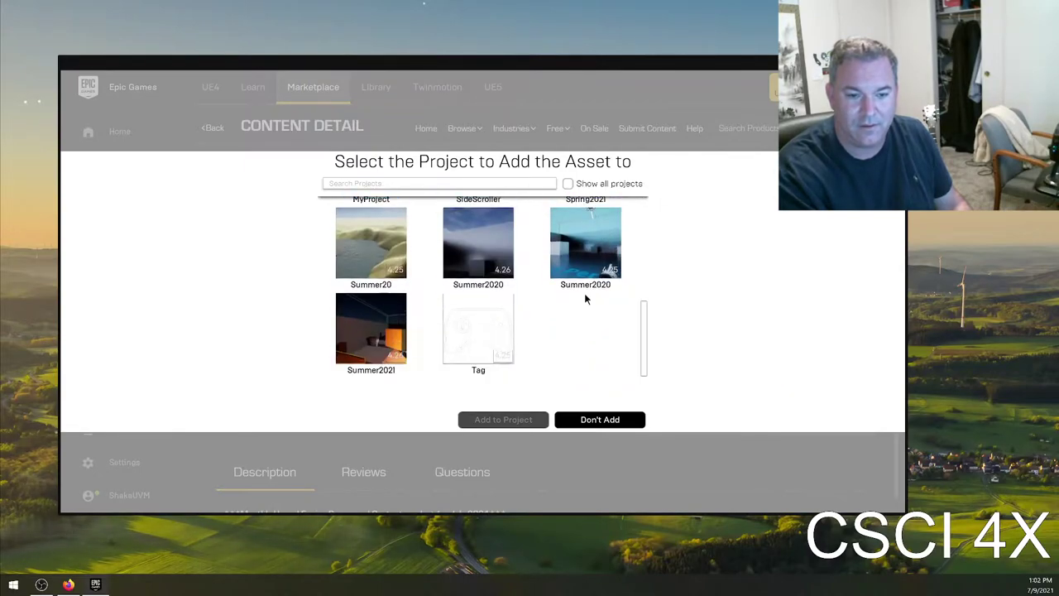
{"action": "mouse_move", "coordinate": [346, 356]}
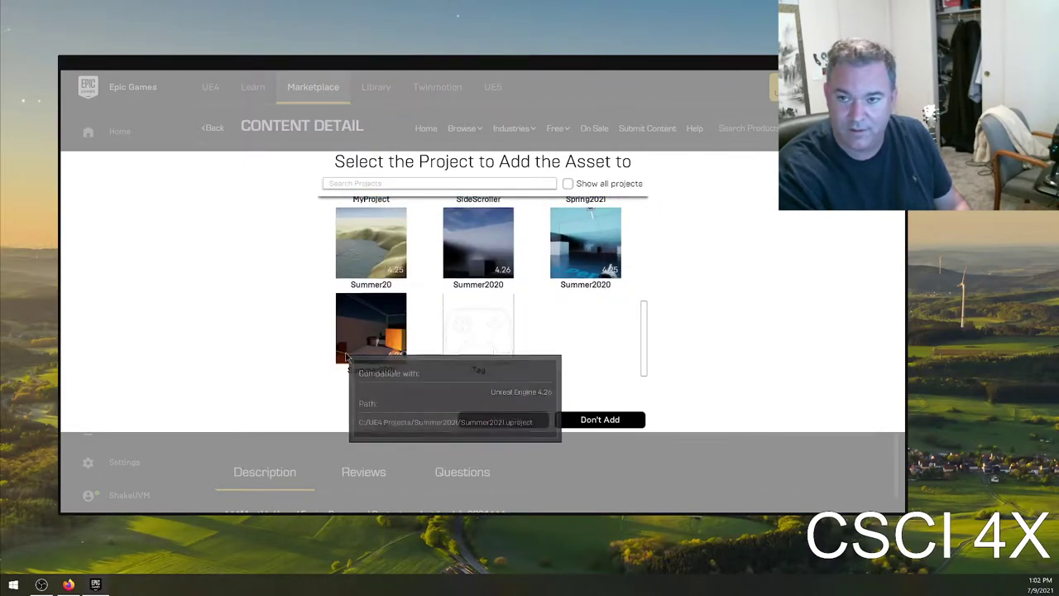
{"action": "left_click", "coordinate": [370, 324]}
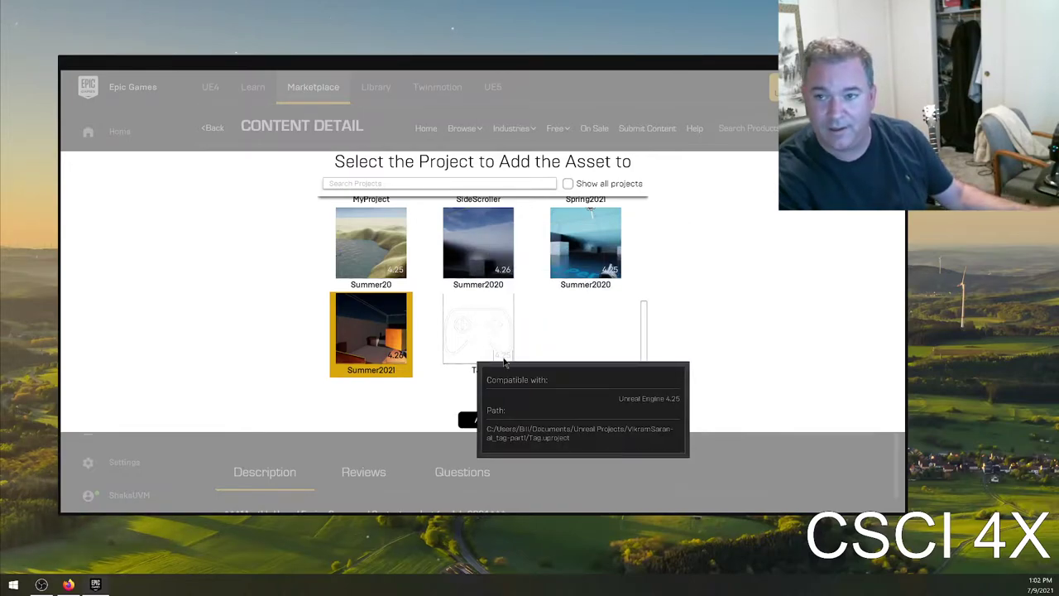
{"action": "left_click", "coordinate": [600, 422]}
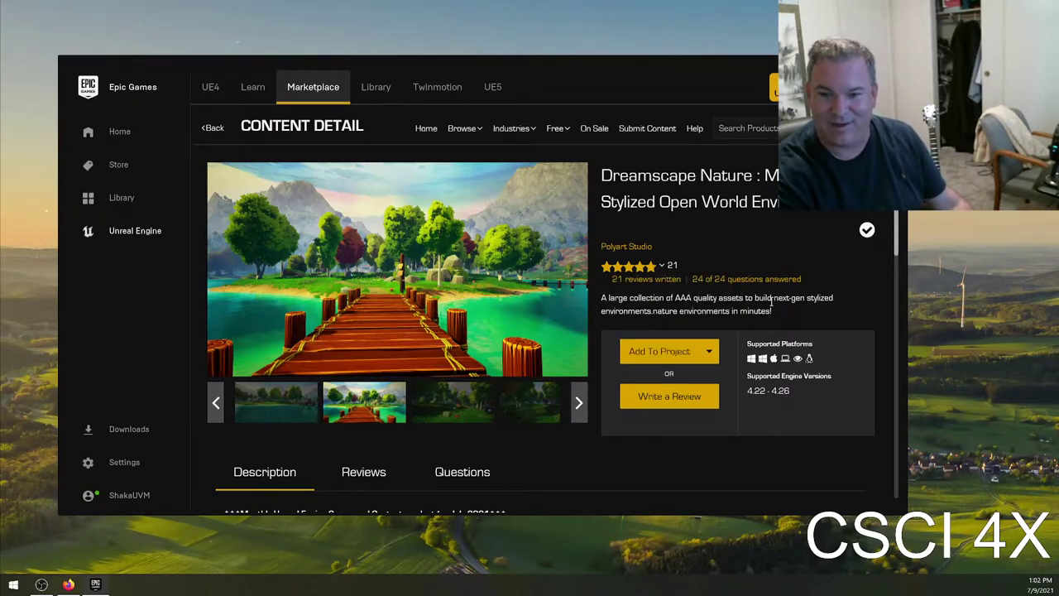
Skim the description of the Dreamscape Nature pack and return to its overview.
{"action": "scroll", "coordinate": [753, 298], "scroll_direction": "down", "scroll_amount": 3}
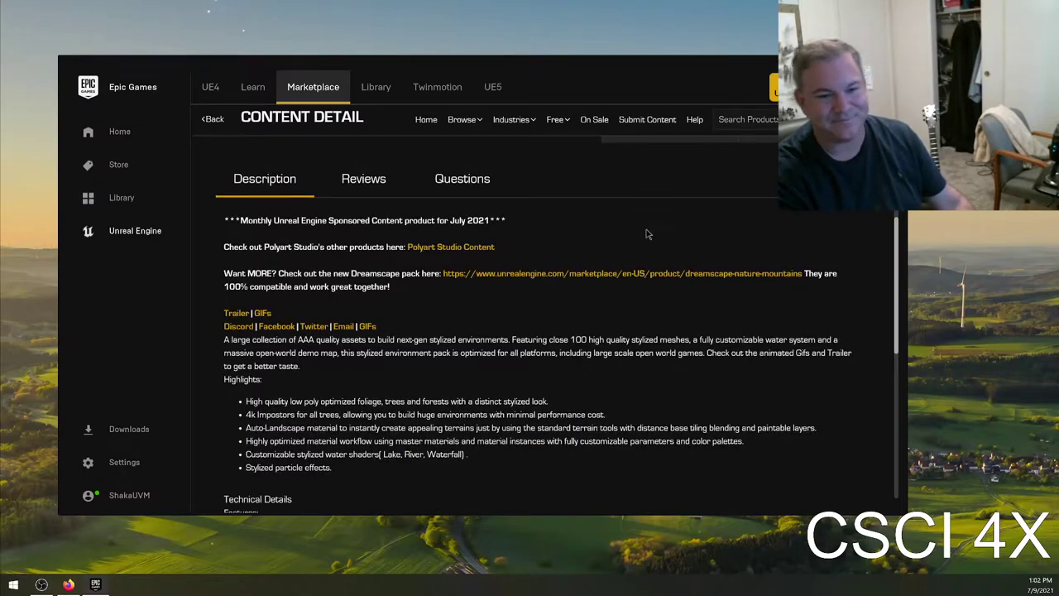
{"action": "scroll", "coordinate": [549, 337], "scroll_direction": "up", "scroll_amount": 3}
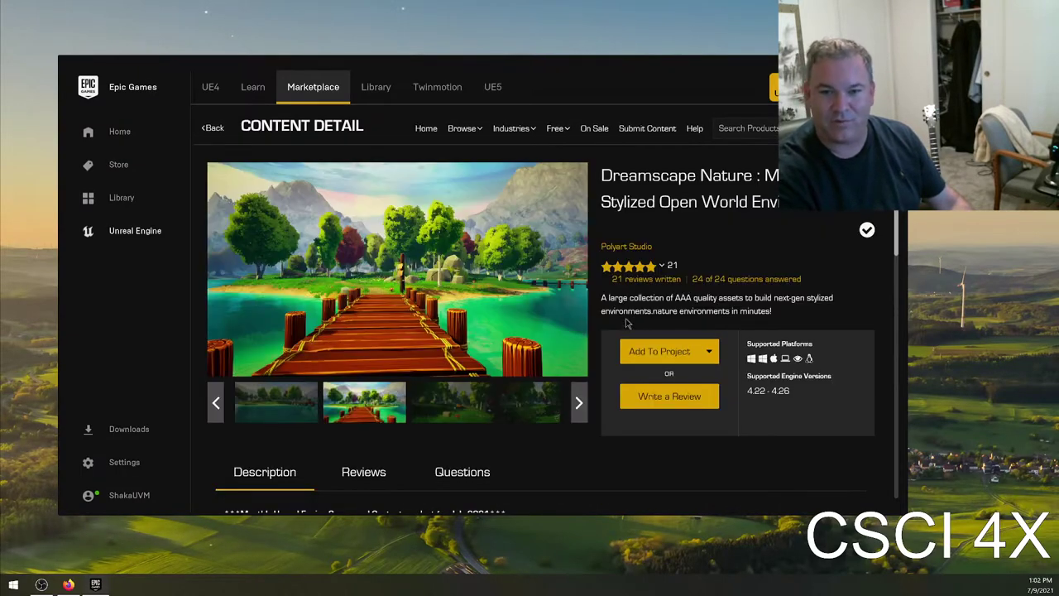
{"action": "mouse_move", "coordinate": [556, 147]}
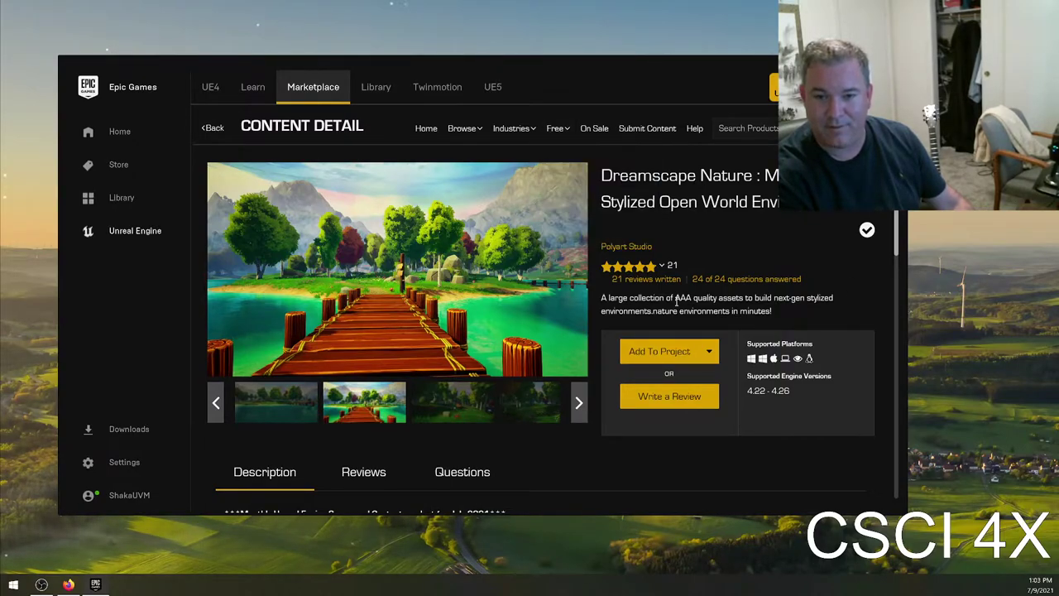
Start adding Dreamscape Nature to Summer2021 from the library vault, and cancel without adding it.
{"action": "left_click", "coordinate": [376, 91]}
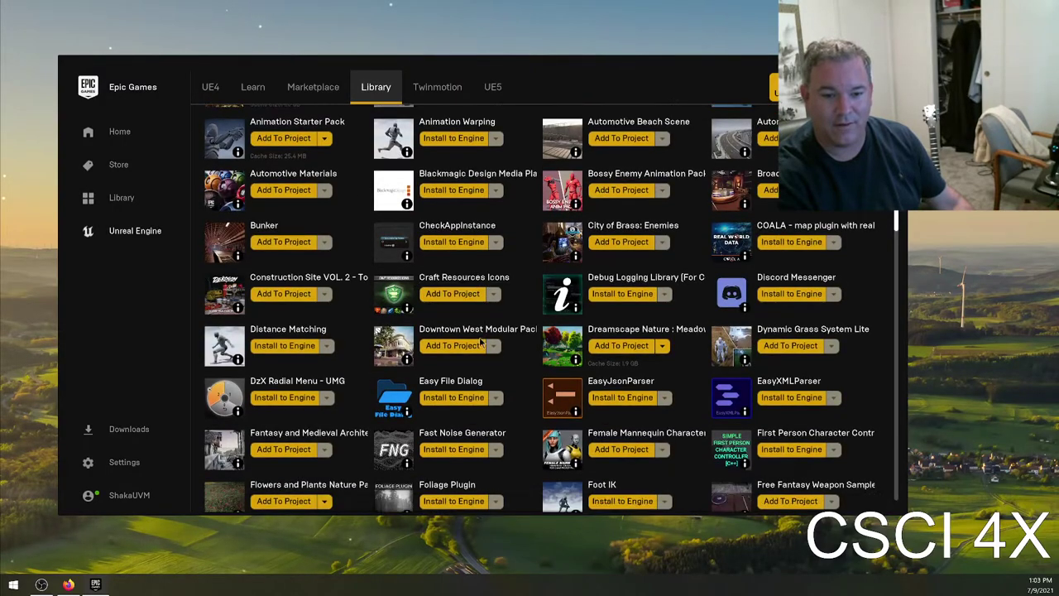
{"action": "left_click", "coordinate": [621, 346]}
{"action": "scroll", "coordinate": [398, 300], "scroll_direction": "down", "scroll_amount": 6}
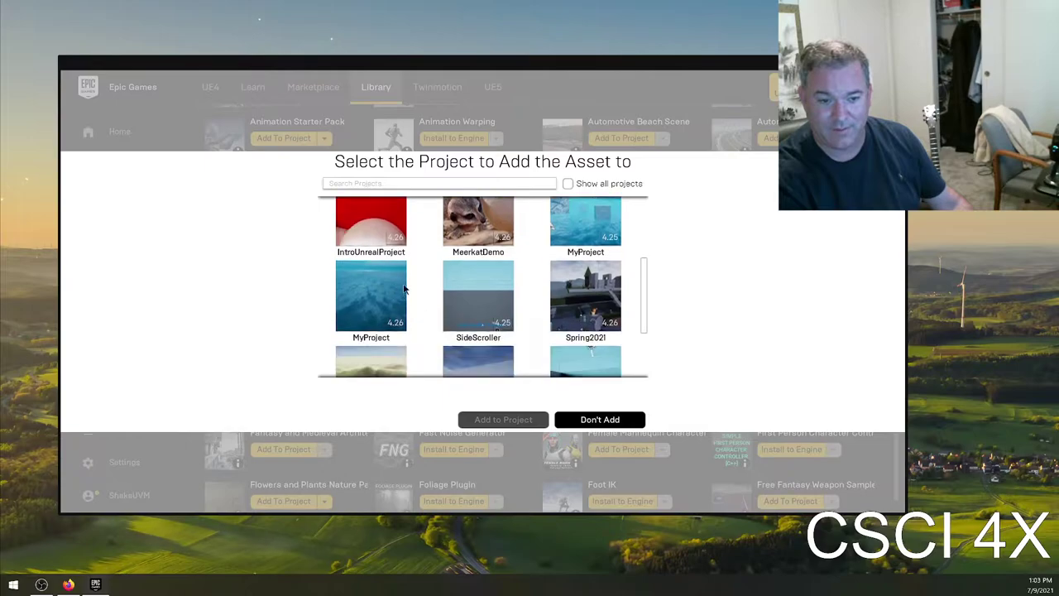
{"action": "left_click", "coordinate": [390, 315]}
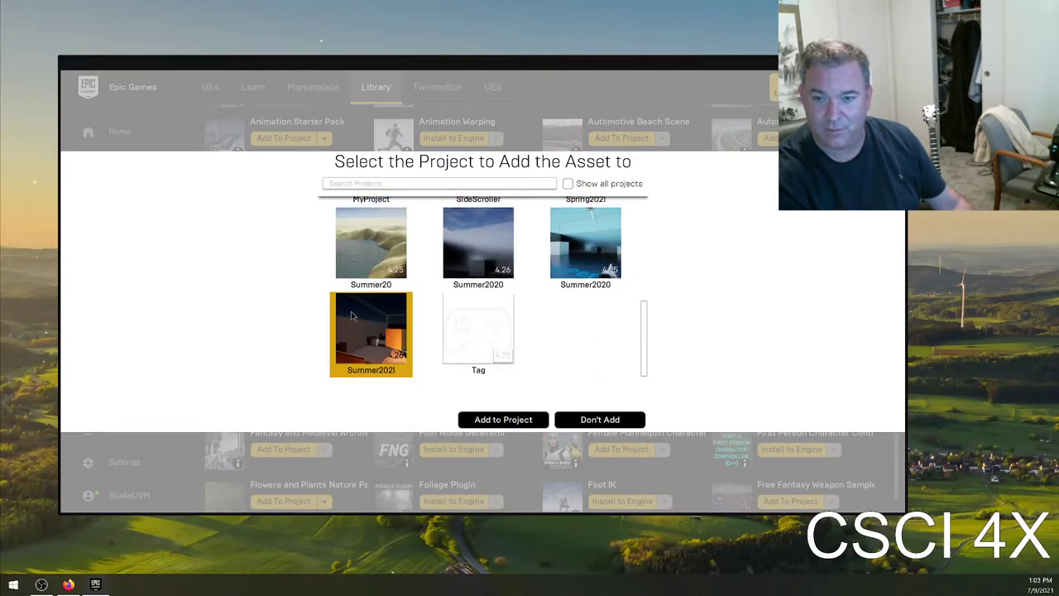
{"action": "left_click", "coordinate": [590, 419]}
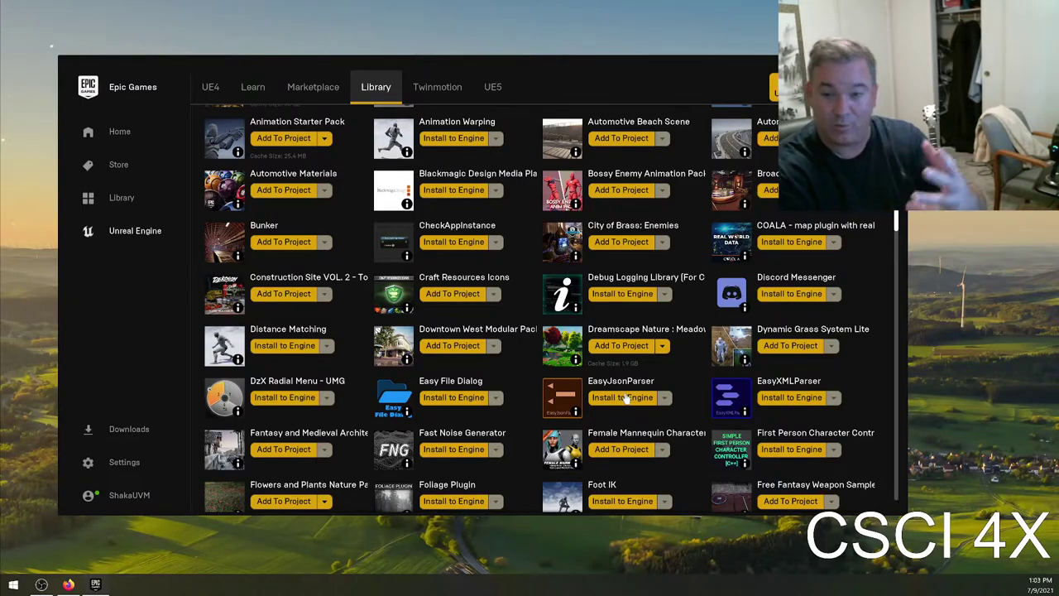
Open the Summer2021 project from the library in Unreal Editor and look around its first-person level.
{"action": "scroll", "coordinate": [626, 398], "scroll_direction": "up", "scroll_amount": 6}
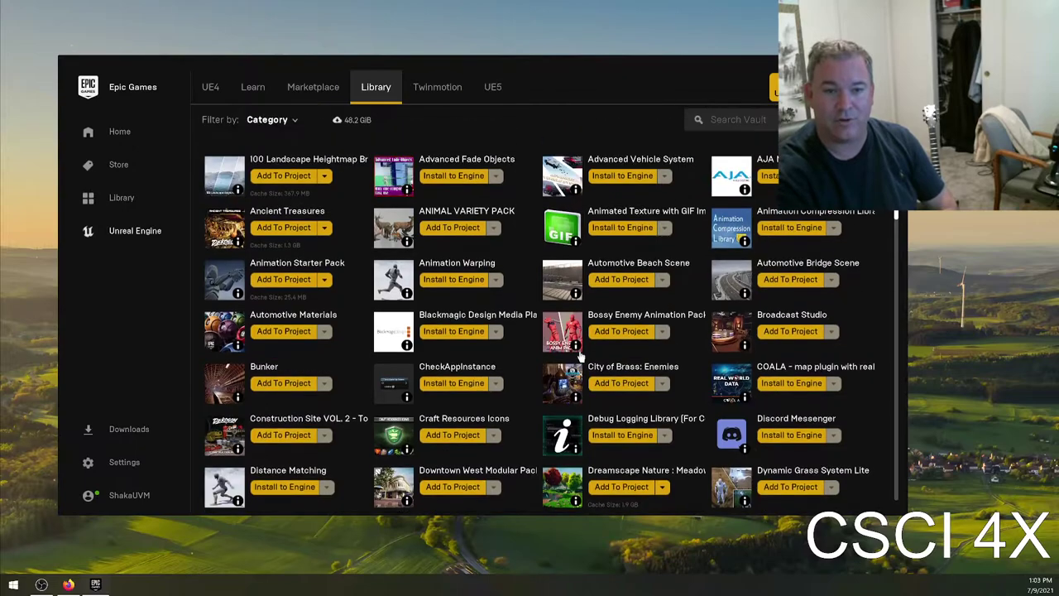
{"action": "left_click", "coordinate": [347, 302]}
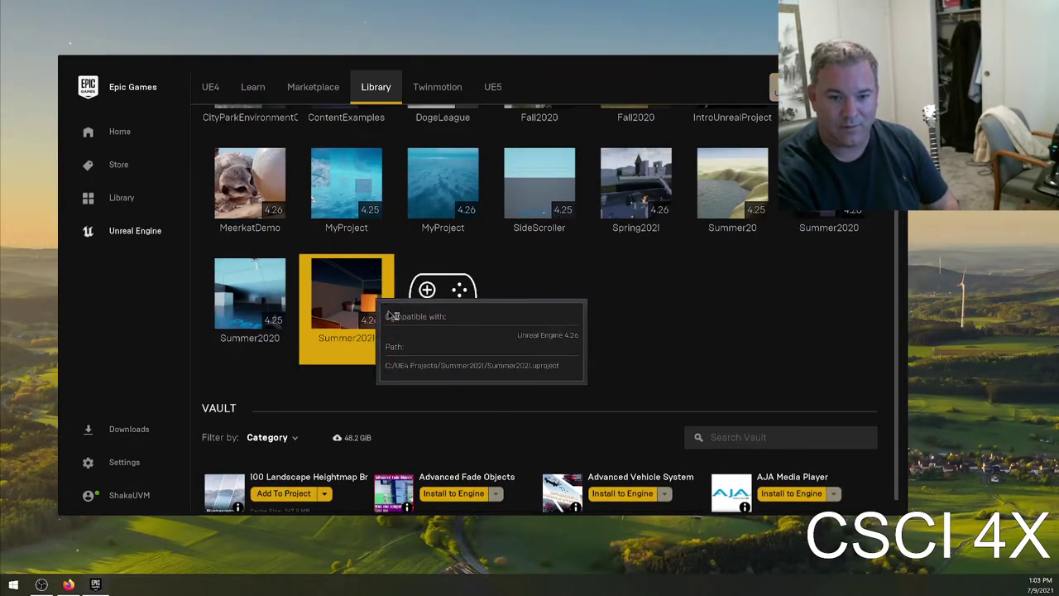
{"action": "mouse_move", "coordinate": [368, 295]}
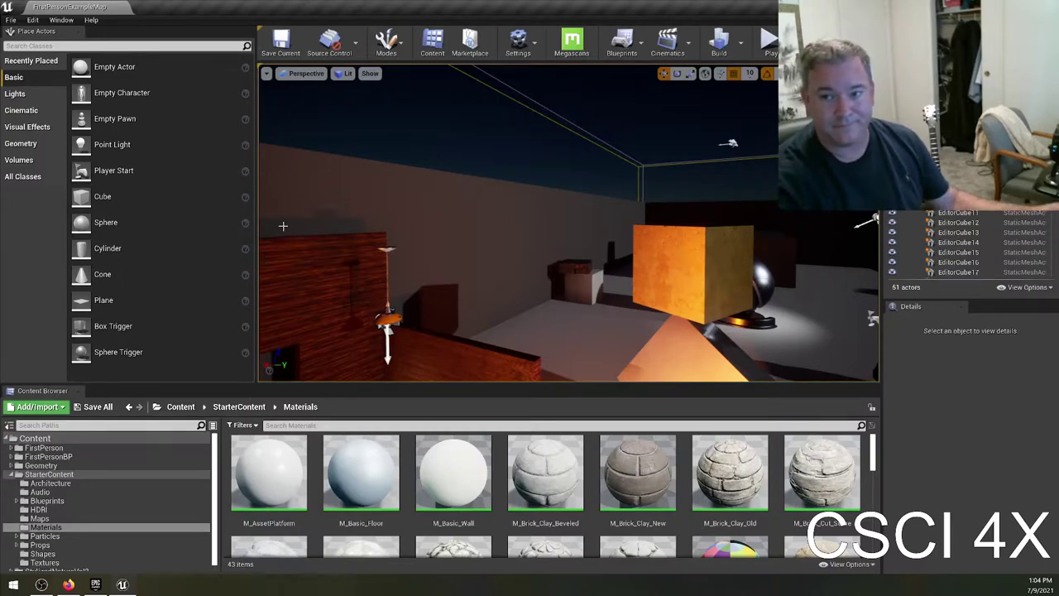
{"action": "right_click_drag", "start_coordinate": [503, 222], "coordinate": [541, 242]}
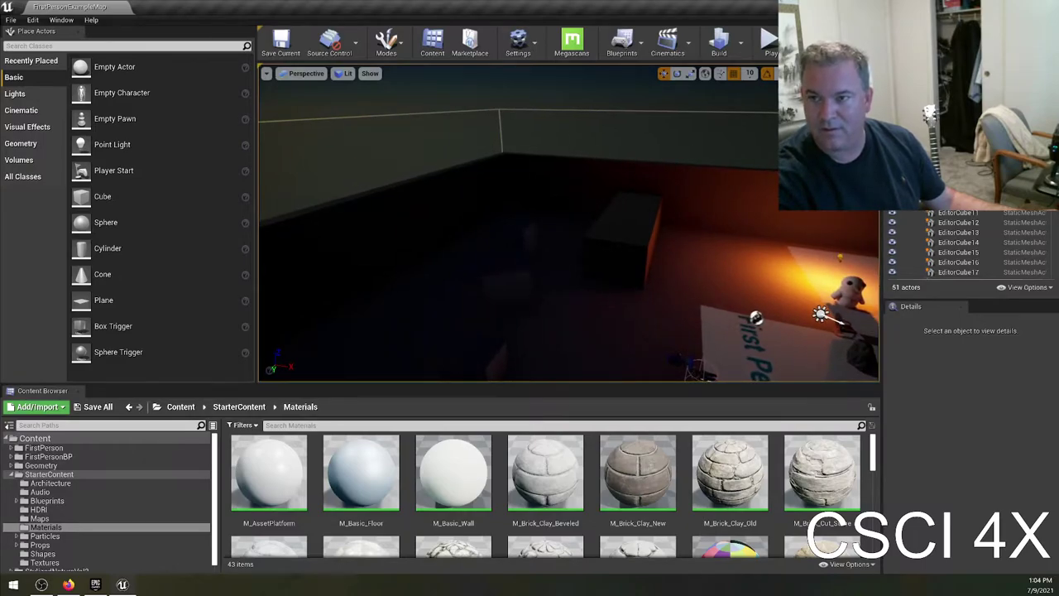
Select the Sun light, raise its intensity to about 9.59 lux and rotate it to a pitch of about -46.4 degrees.
{"action": "scroll", "coordinate": [968, 244], "scroll_direction": "down", "scroll_amount": 3}
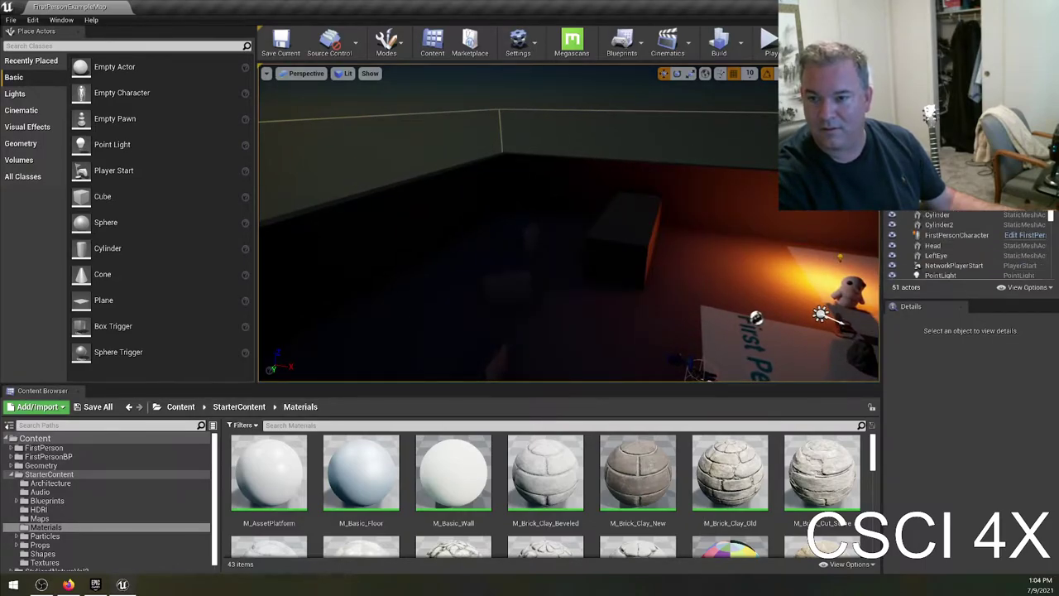
{"action": "left_click", "coordinate": [819, 314]}
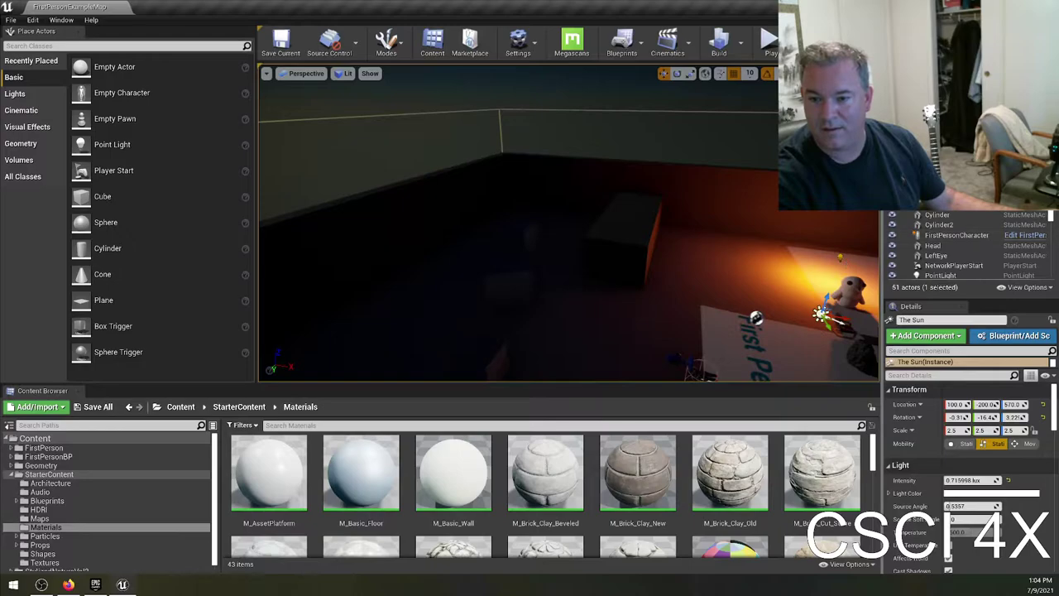
{"action": "right_click_drag", "start_coordinate": [579, 248], "coordinate": [600, 255]}
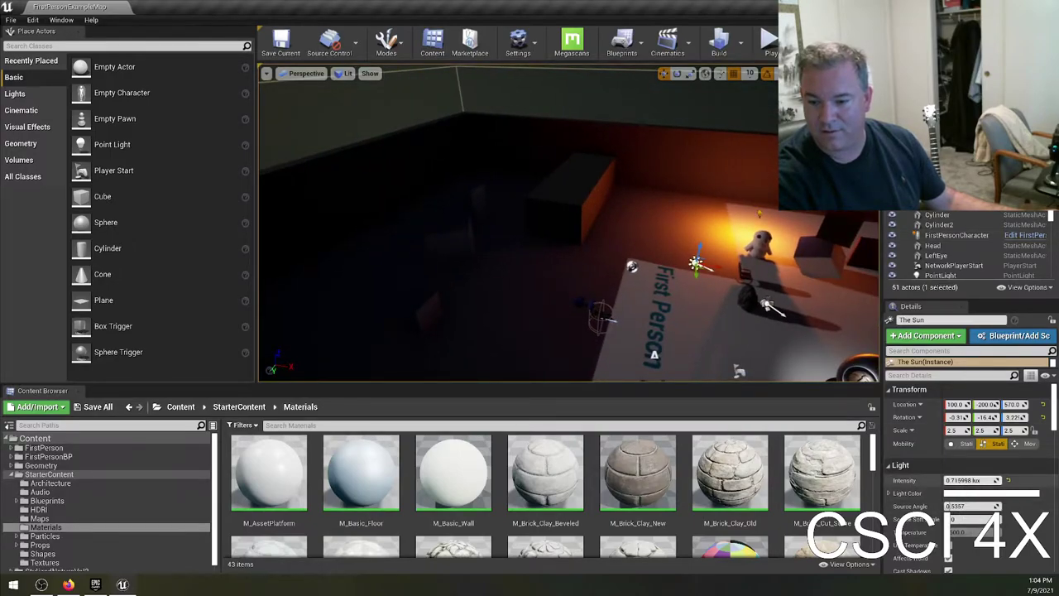
{"action": "left_click_drag", "start_coordinate": [964, 480], "coordinate": [989, 480]}
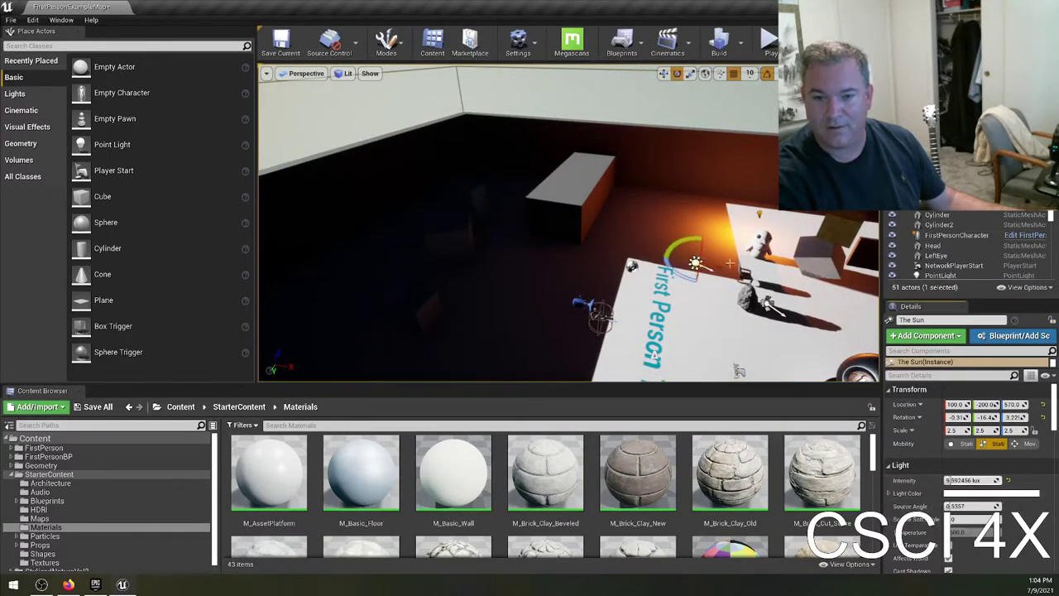
{"action": "left_click_drag", "start_coordinate": [673, 250], "coordinate": [722, 288]}
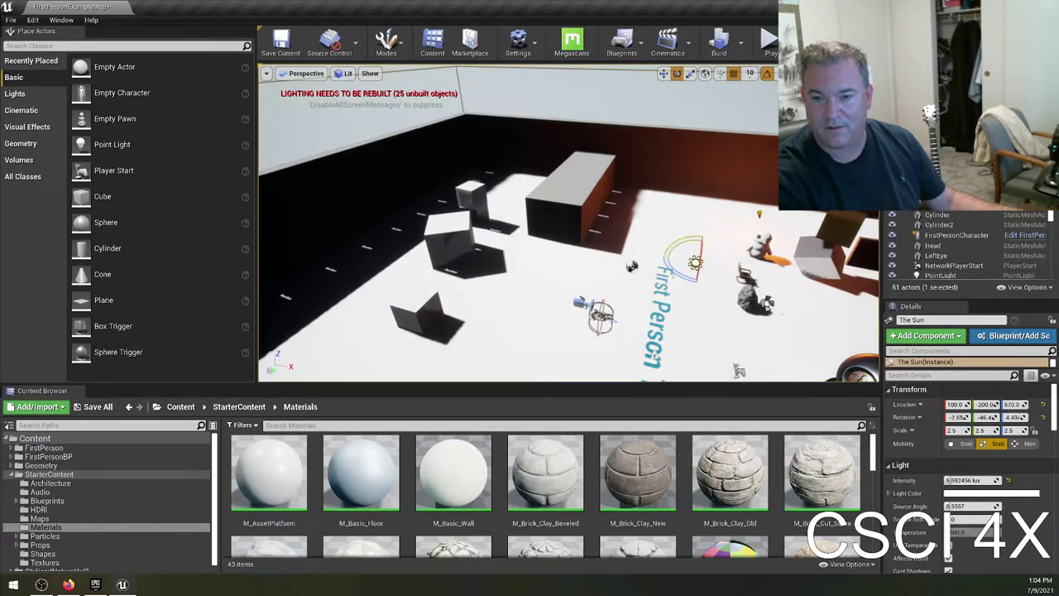
Try an intensity of 2 lux for the Sun light, and settle on 3 lux.
{"action": "mouse_move", "coordinate": [579, 248]}
{"action": "right_mouse_down"}
{"action": "mouse_move", "coordinate": [571, 232]}
{"action": "mouse_move", "coordinate": [583, 269]}
{"action": "right_mouse_up"}
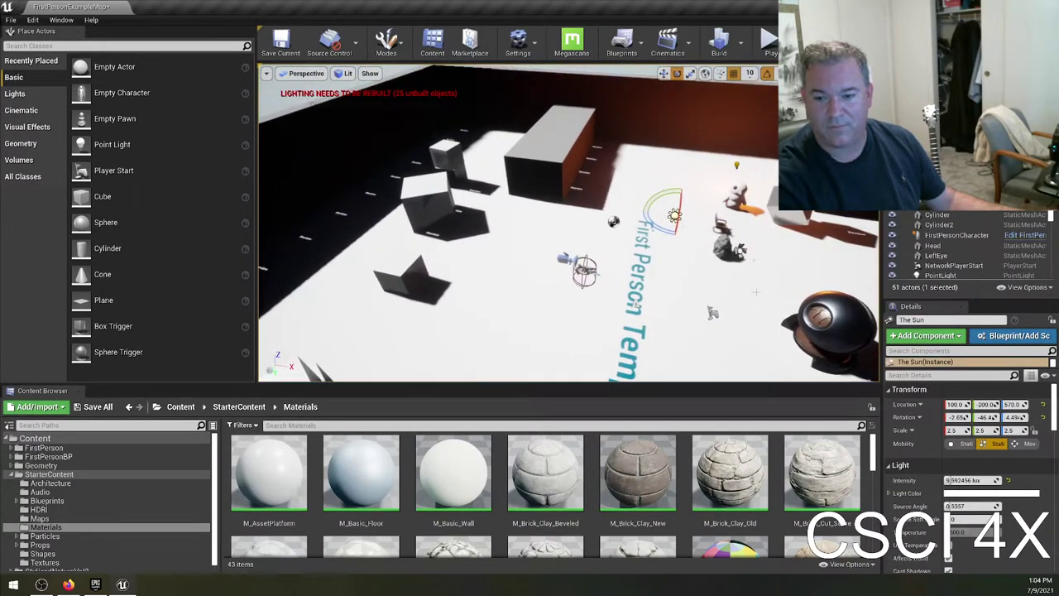
{"action": "left_click", "coordinate": [960, 480]}
{"action": "type", "text": "2"}
{"action": "key", "text": "Return"}
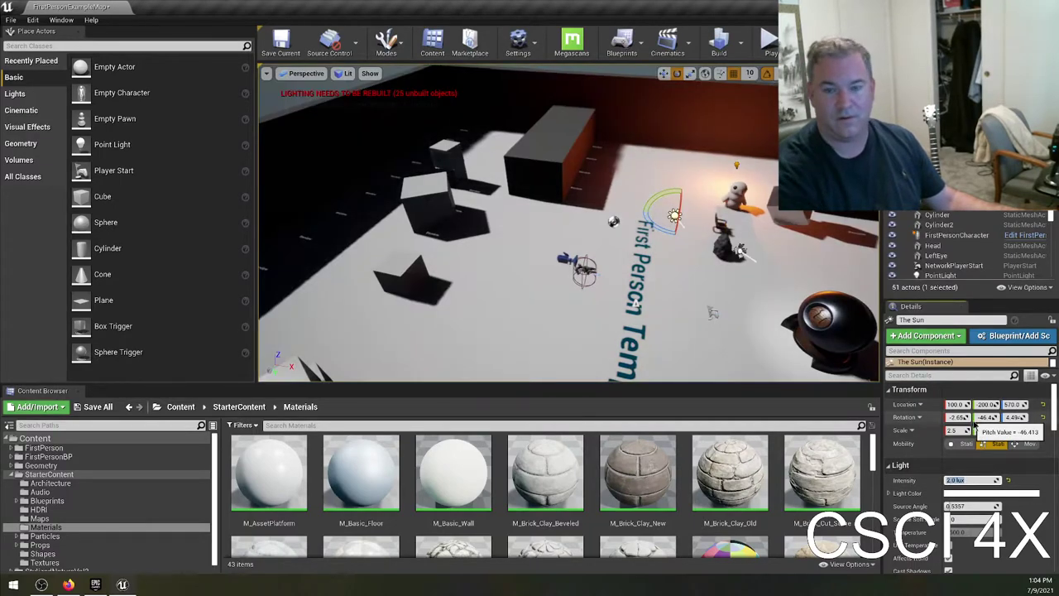
{"action": "type", "text": "3"}
{"action": "key", "text": "Return"}
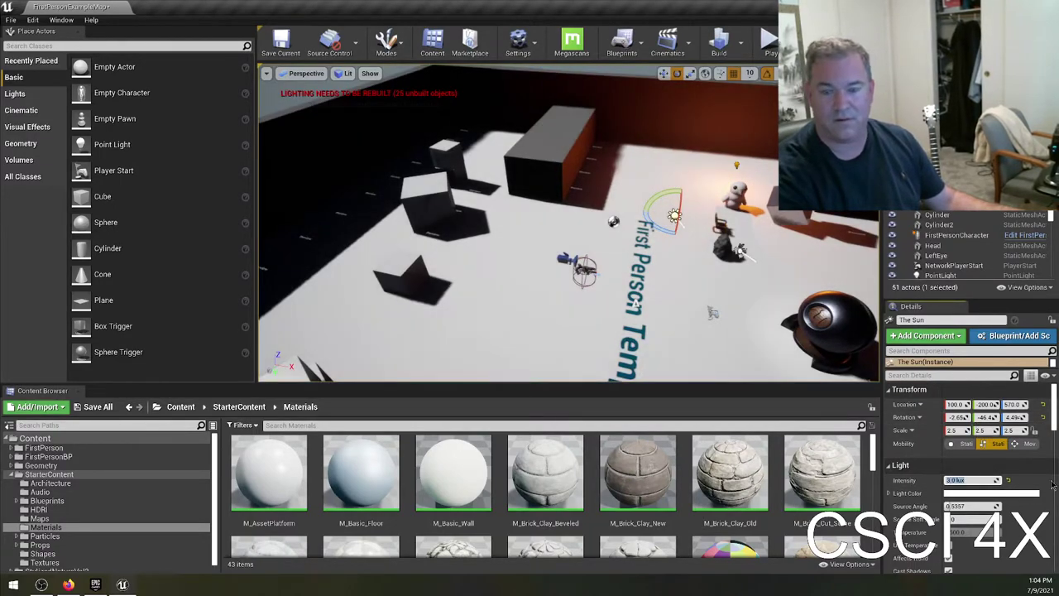
Build the lighting for the first-person level.
{"action": "right_click_drag", "start_coordinate": [633, 304], "coordinate": [473, 181]}
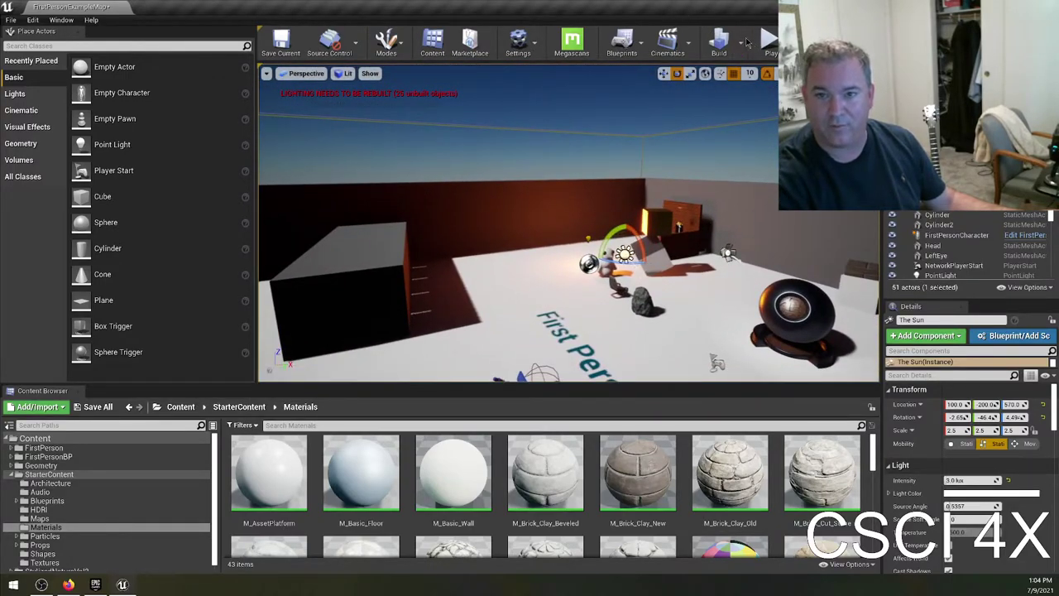
{"action": "left_click", "coordinate": [743, 39]}
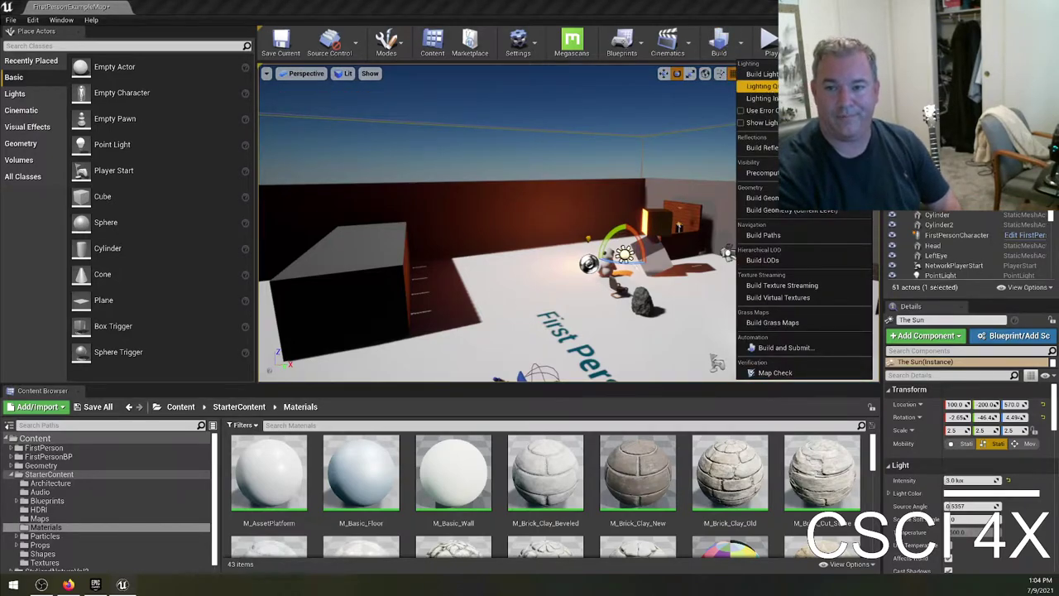
{"action": "left_click", "coordinate": [747, 47]}
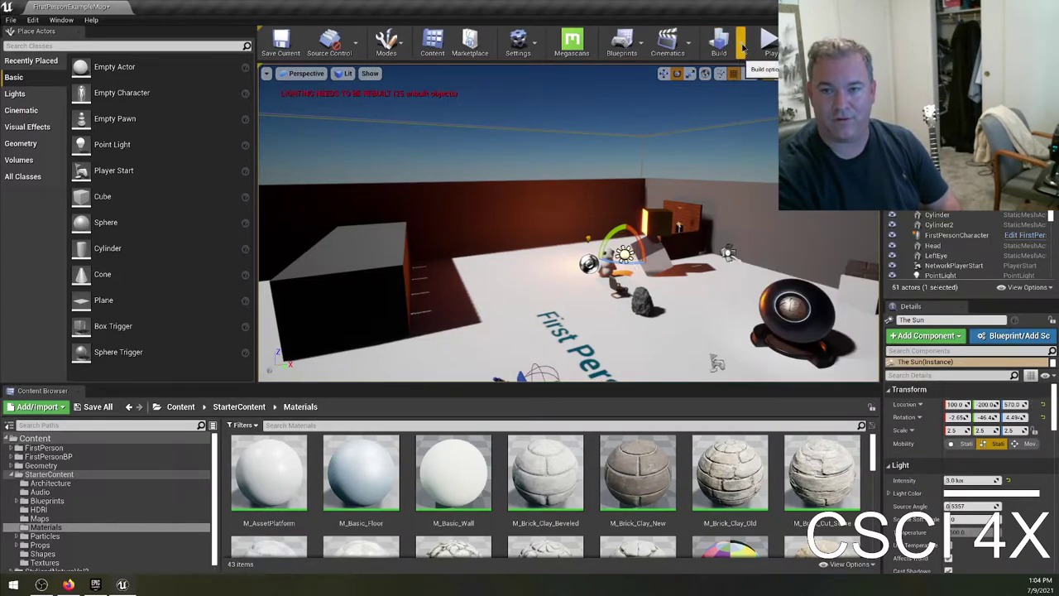
{"action": "left_click", "coordinate": [743, 48]}
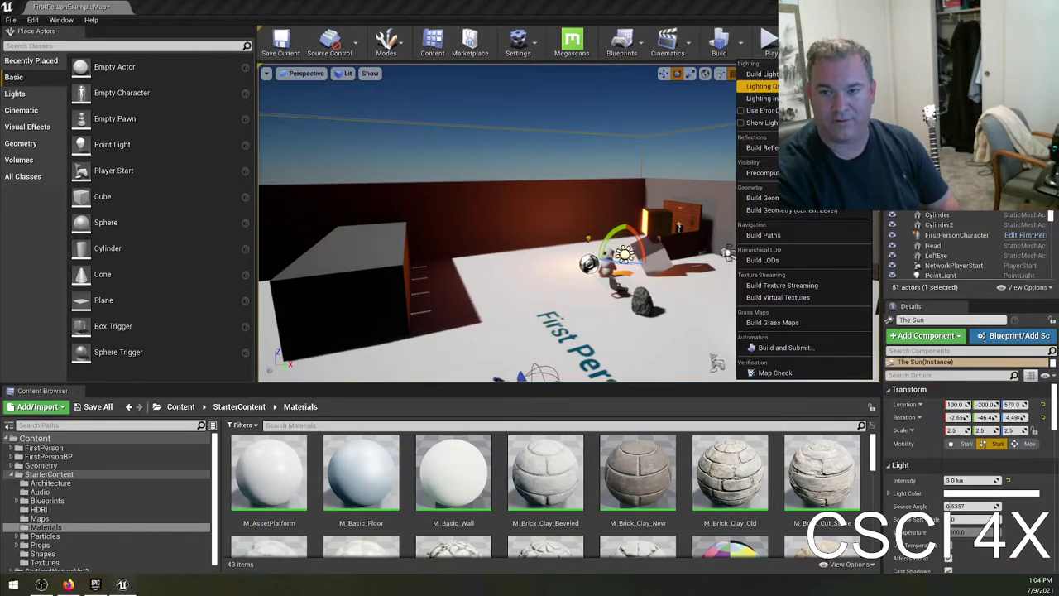
{"action": "left_click", "coordinate": [765, 74]}
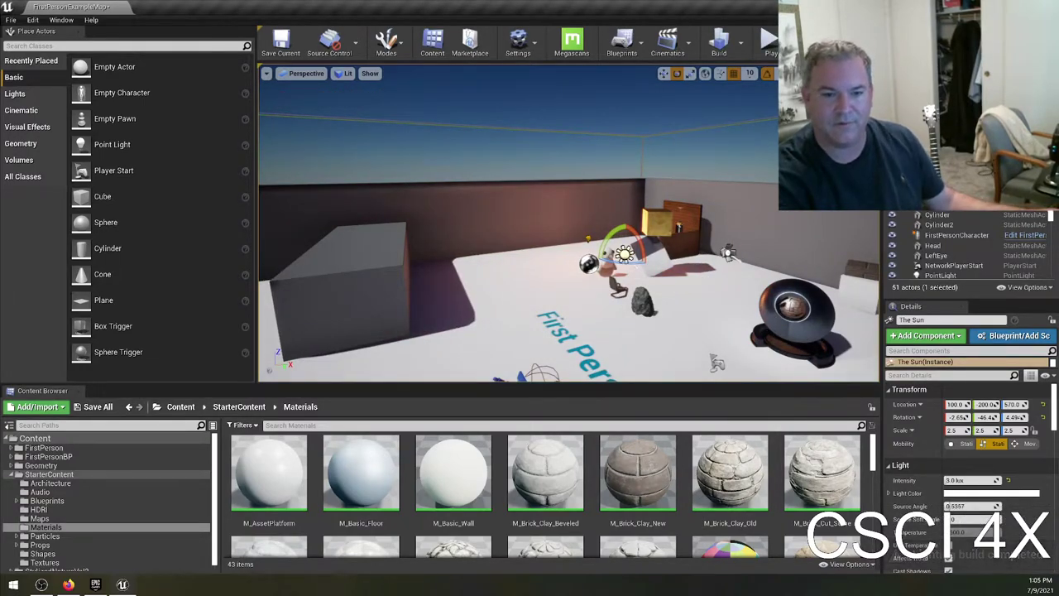
Show the contents of the Foliage folder inside the StylizedNatureVol2 Meshes folder.
{"action": "right_click_drag", "start_coordinate": [568, 223], "coordinate": [471, 384]}
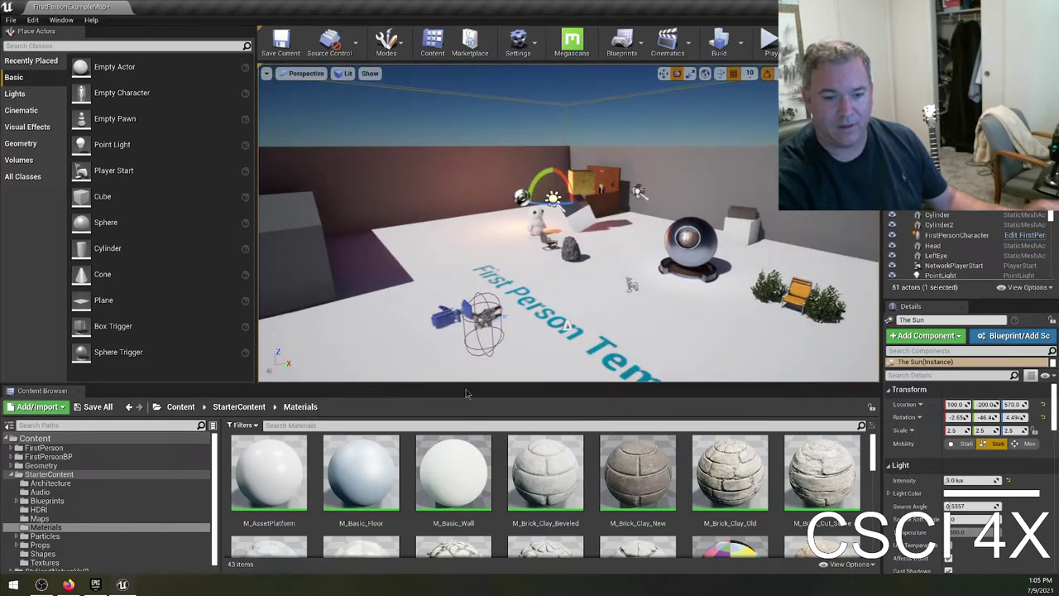
{"action": "scroll", "coordinate": [53, 562], "scroll_direction": "down", "scroll_amount": 1}
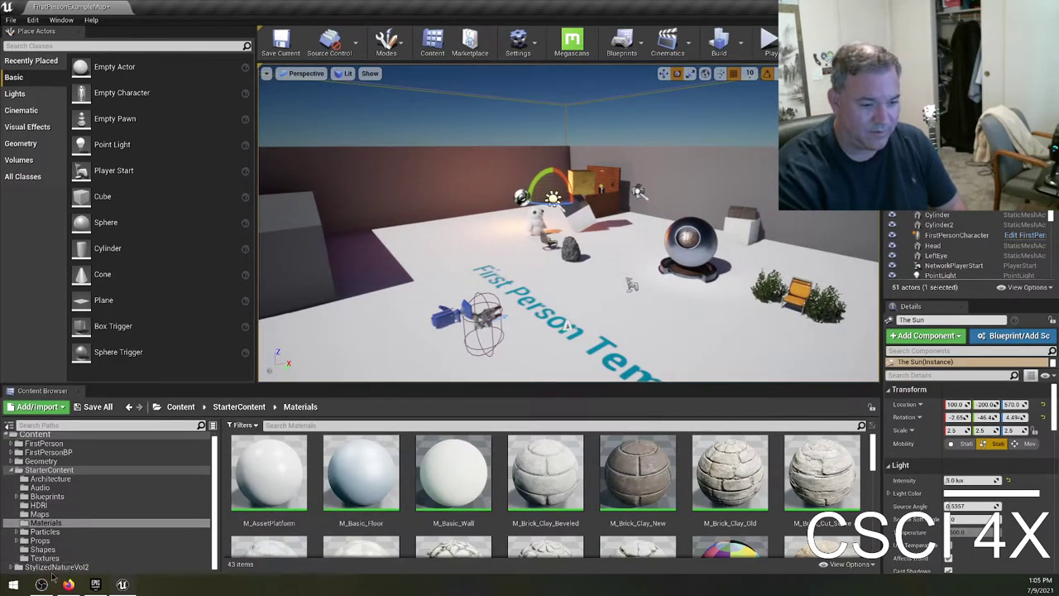
{"action": "left_click", "coordinate": [54, 567]}
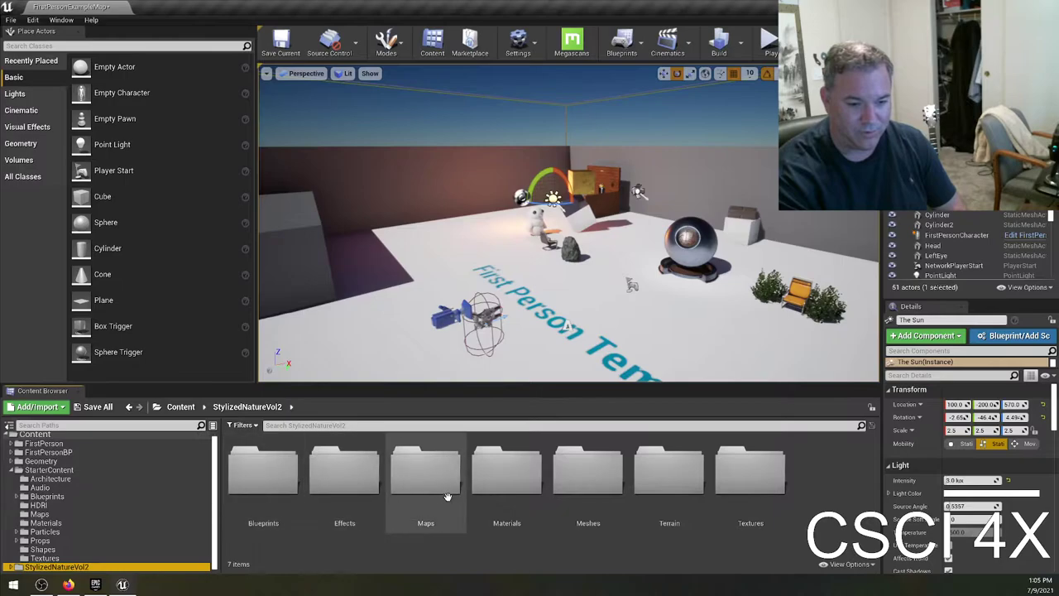
{"action": "left_click", "coordinate": [585, 469]}
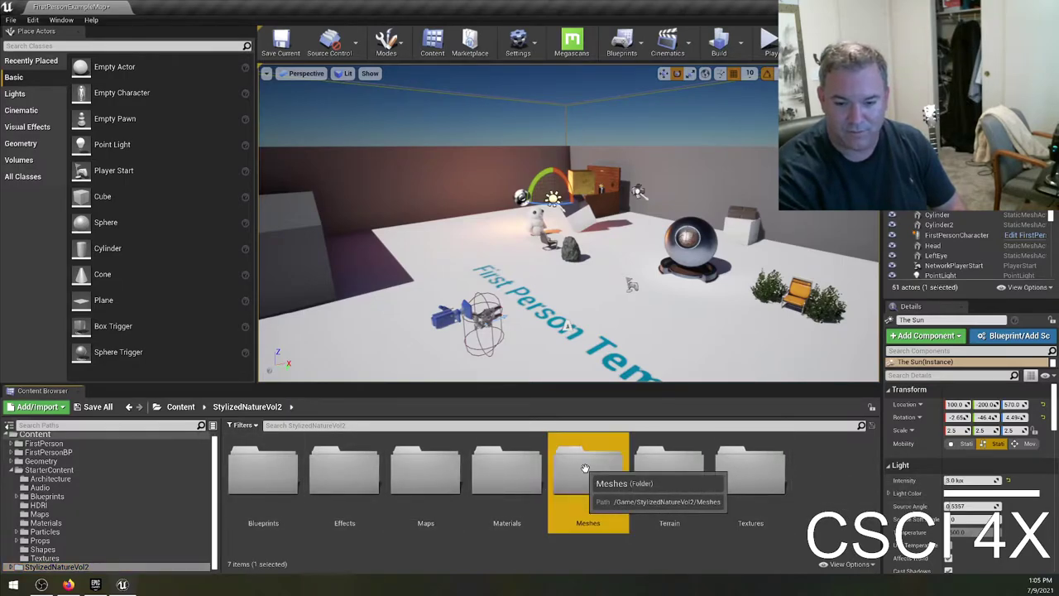
{"action": "double_click", "coordinate": [585, 468]}
{"action": "left_click", "coordinate": [273, 475]}
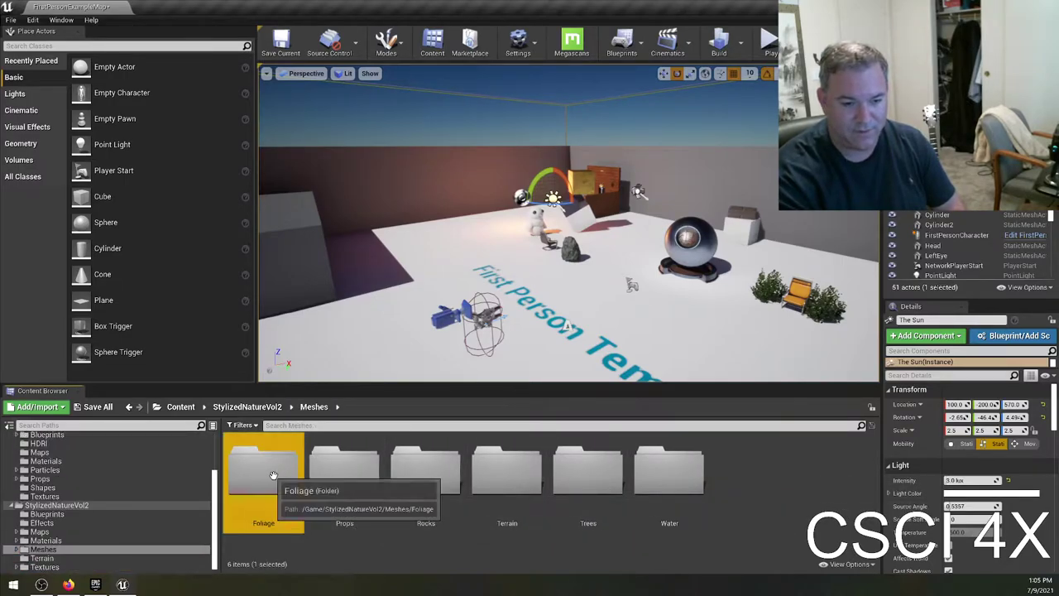
{"action": "double_click", "coordinate": [273, 475]}
Place the red SM_Mushroom_02 mesh on the floor beside the First Person Template text.
{"action": "scroll", "coordinate": [617, 510], "scroll_direction": "down", "scroll_amount": 1}
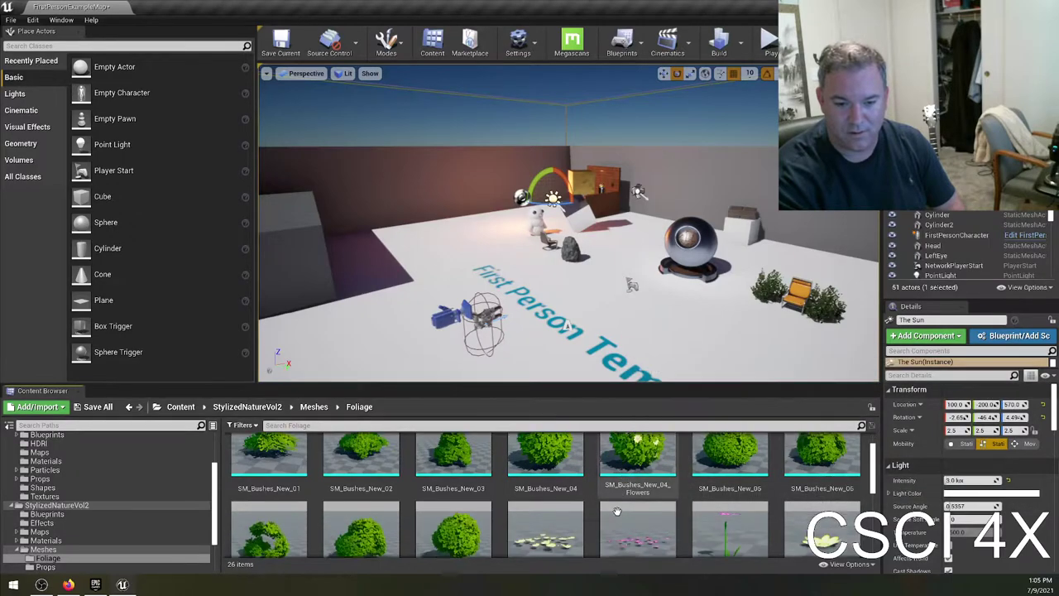
{"action": "scroll", "coordinate": [579, 492], "scroll_direction": "down", "scroll_amount": 2}
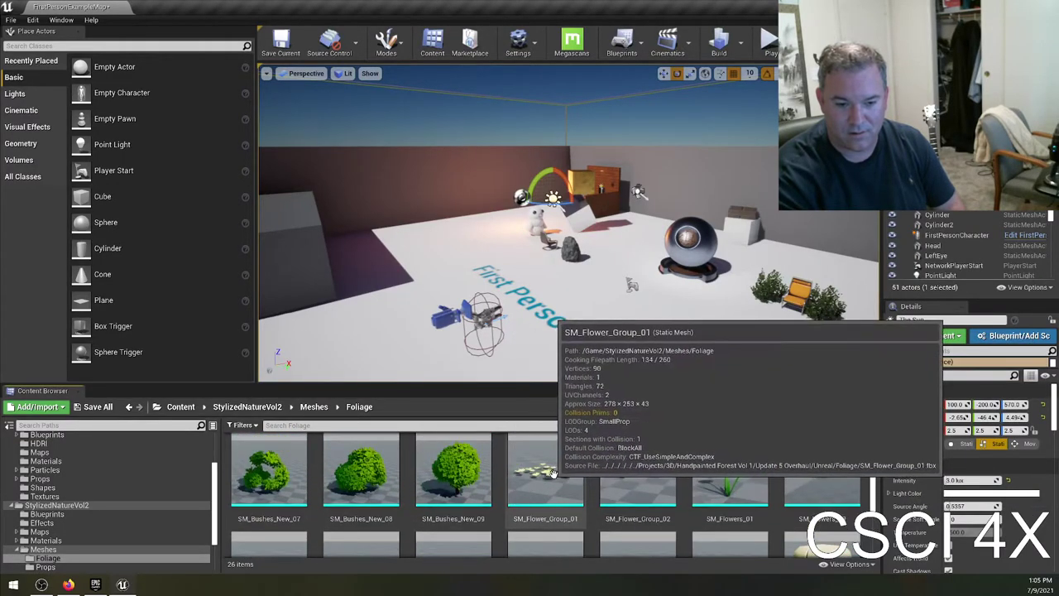
{"action": "scroll", "coordinate": [579, 488], "scroll_direction": "down", "scroll_amount": 5}
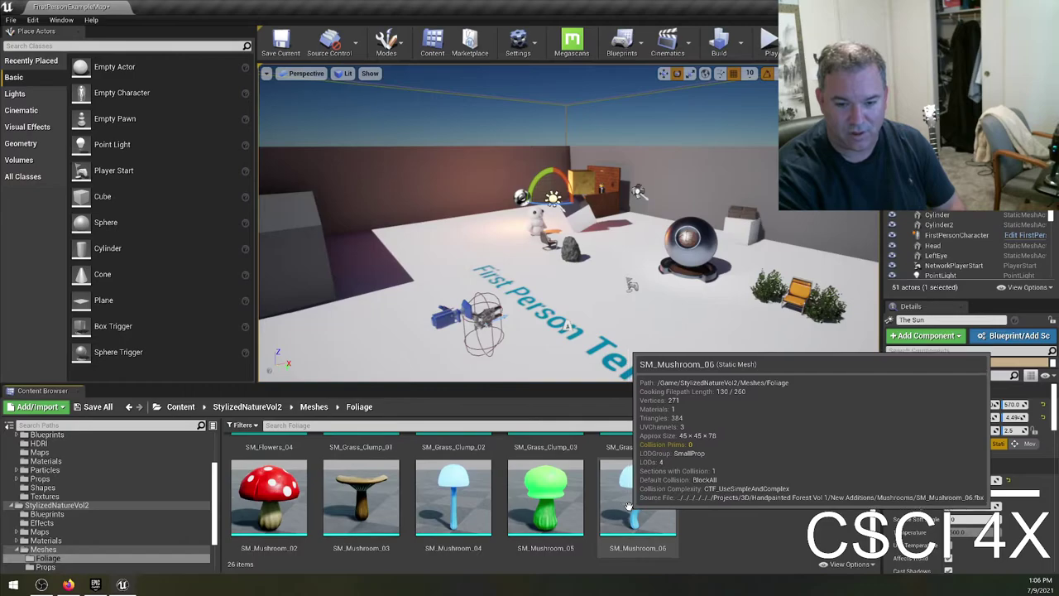
{"action": "left_click", "coordinate": [269, 497]}
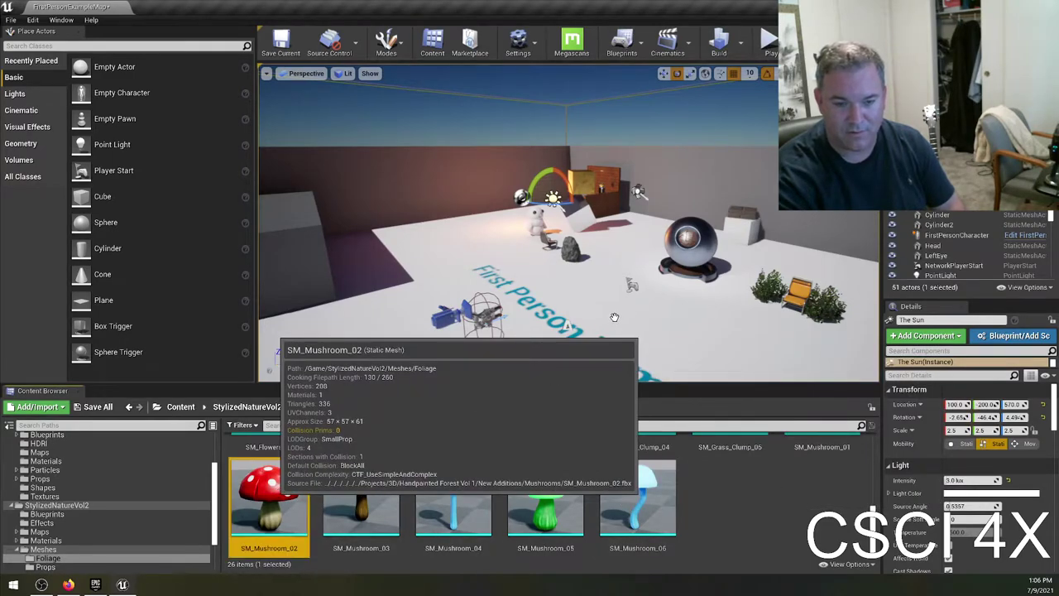
{"action": "left_click_drag", "start_coordinate": [615, 316], "coordinate": [615, 319]}
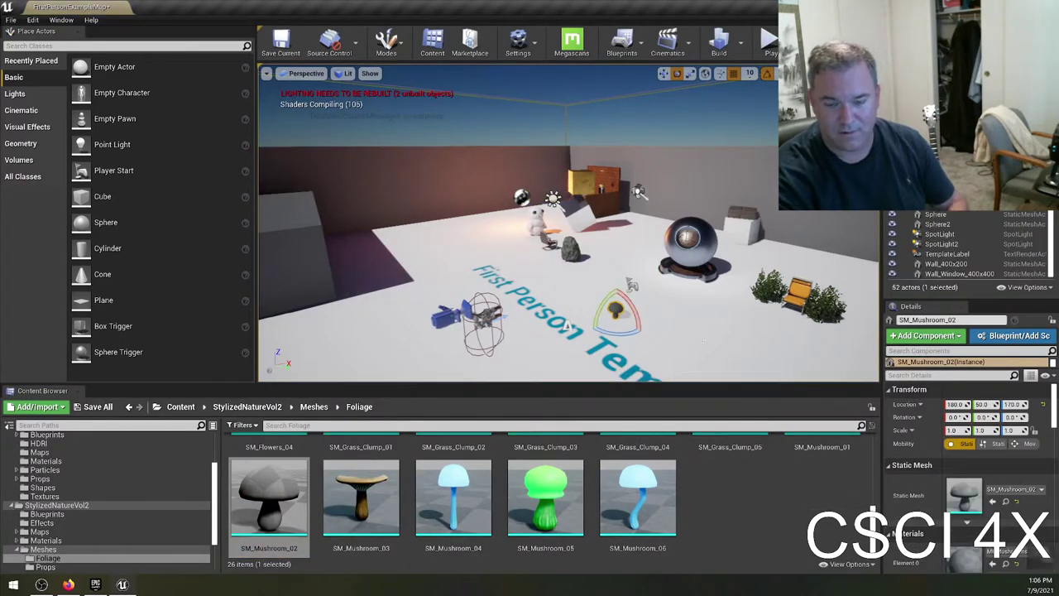
Scale the placed red mushroom uniformly to 2.5.
{"action": "scroll", "coordinate": [568, 327], "scroll_direction": "up", "scroll_amount": 2}
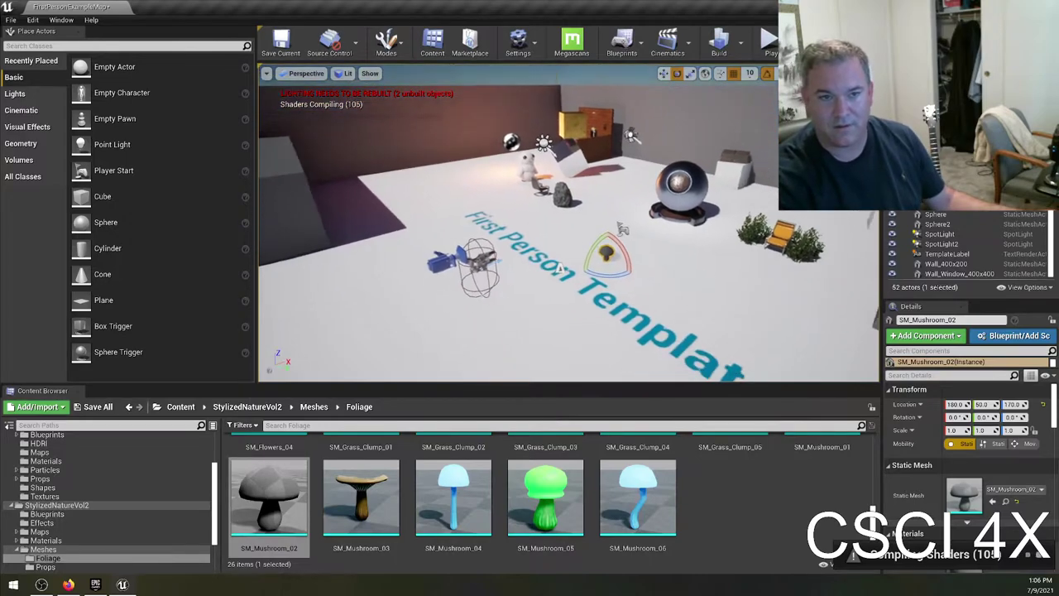
{"action": "key", "text": "f"}
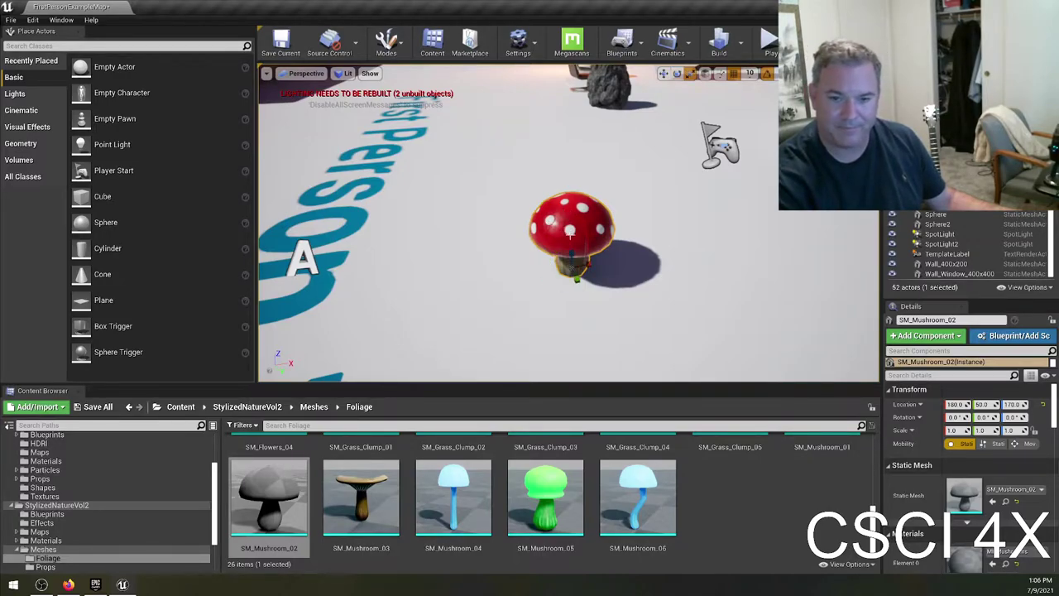
{"action": "left_click_drag", "start_coordinate": [570, 268], "coordinate": [580, 265]}
{"action": "right_click_drag", "start_coordinate": [580, 265], "coordinate": [488, 262]}
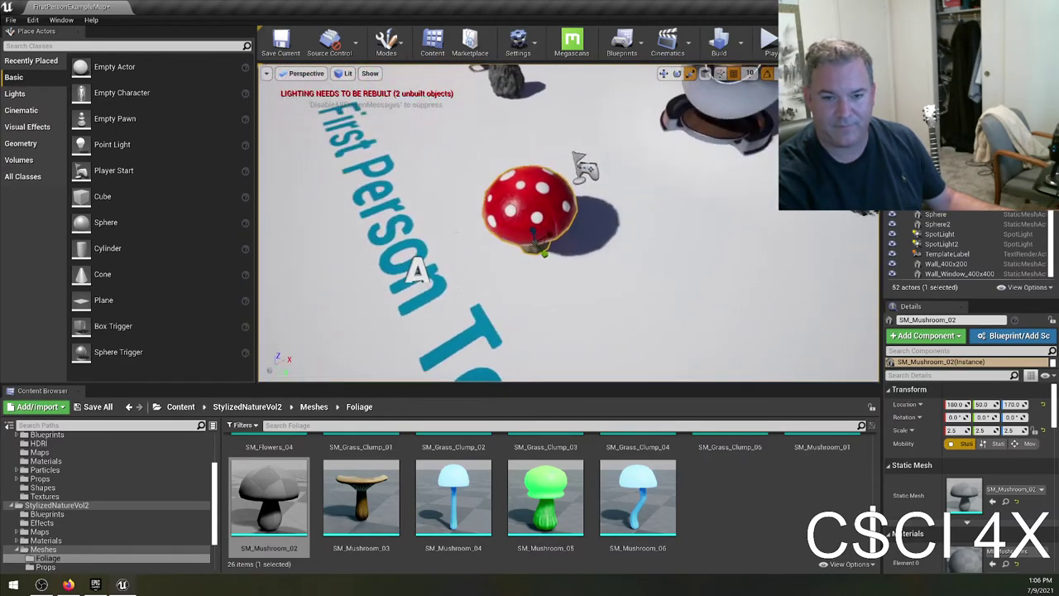
Place the blue SM_Mushroom_06 mesh next to the red mushroom at a scale of 2.5.
{"action": "left_click", "coordinate": [637, 497]}
{"action": "left_click_drag", "start_coordinate": [626, 321], "coordinate": [613, 287]}
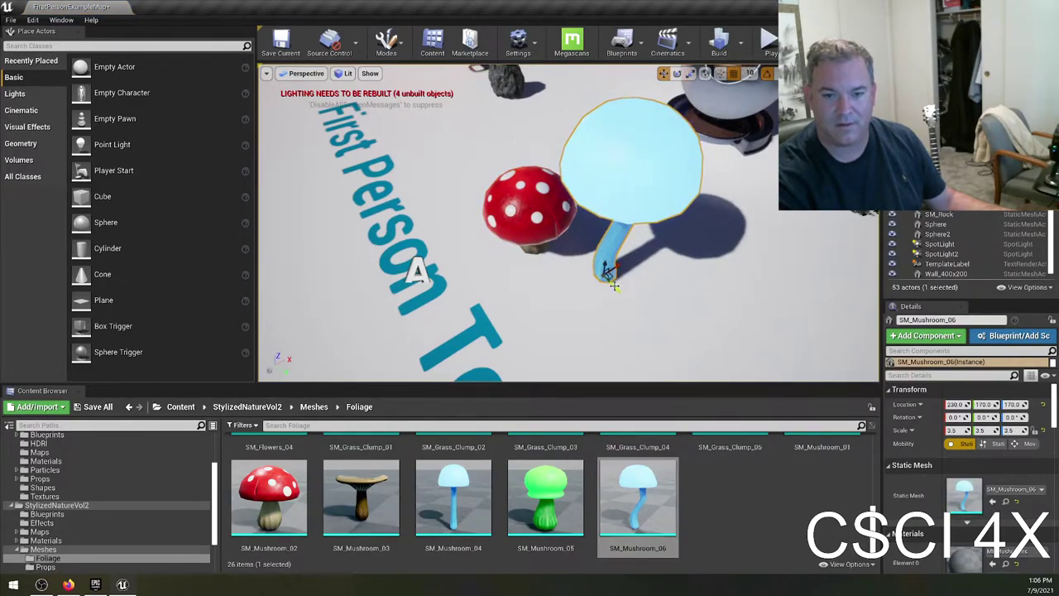
{"action": "right_click_drag", "start_coordinate": [488, 262], "coordinate": [474, 261]}
{"action": "right_click_drag", "start_coordinate": [498, 221], "coordinate": [638, 310]}
Place SM_Bushes_New_04_Flowers on the First Person text and raise it to a Z location of about 335.5.
{"action": "scroll", "coordinate": [639, 310], "scroll_direction": "down", "scroll_amount": 2}
{"action": "scroll", "coordinate": [745, 492], "scroll_direction": "up", "scroll_amount": 5}
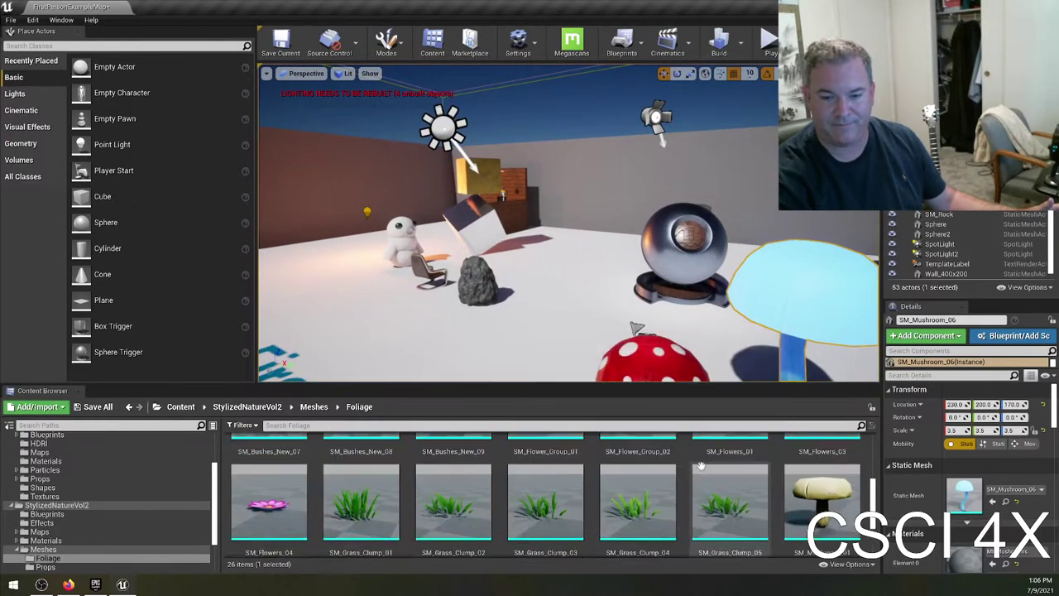
{"action": "left_click_drag", "start_coordinate": [630, 480], "coordinate": [456, 332]}
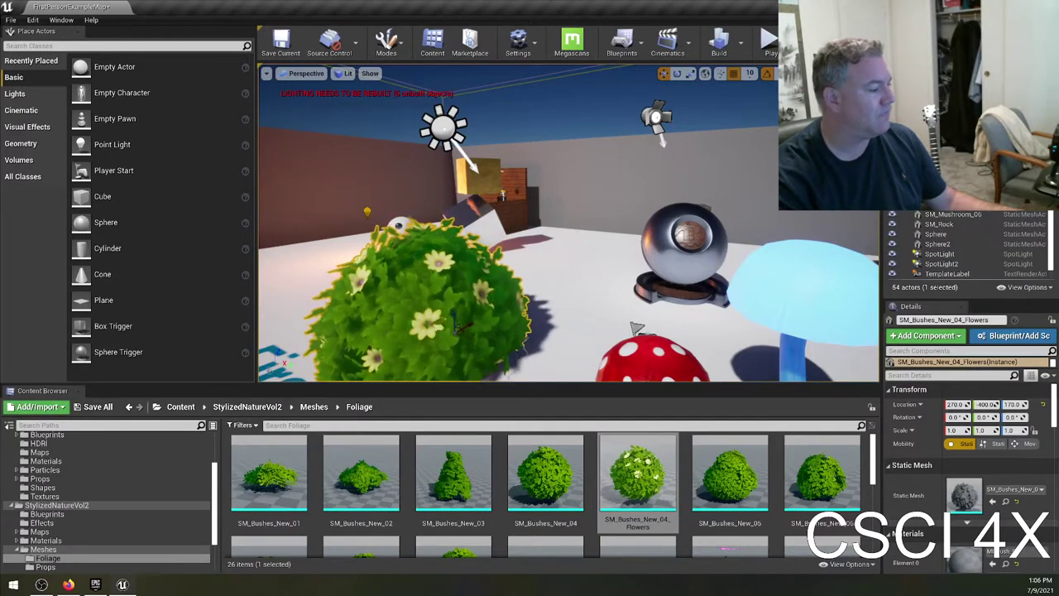
{"action": "right_click_drag", "start_coordinate": [682, 261], "coordinate": [682, 262]}
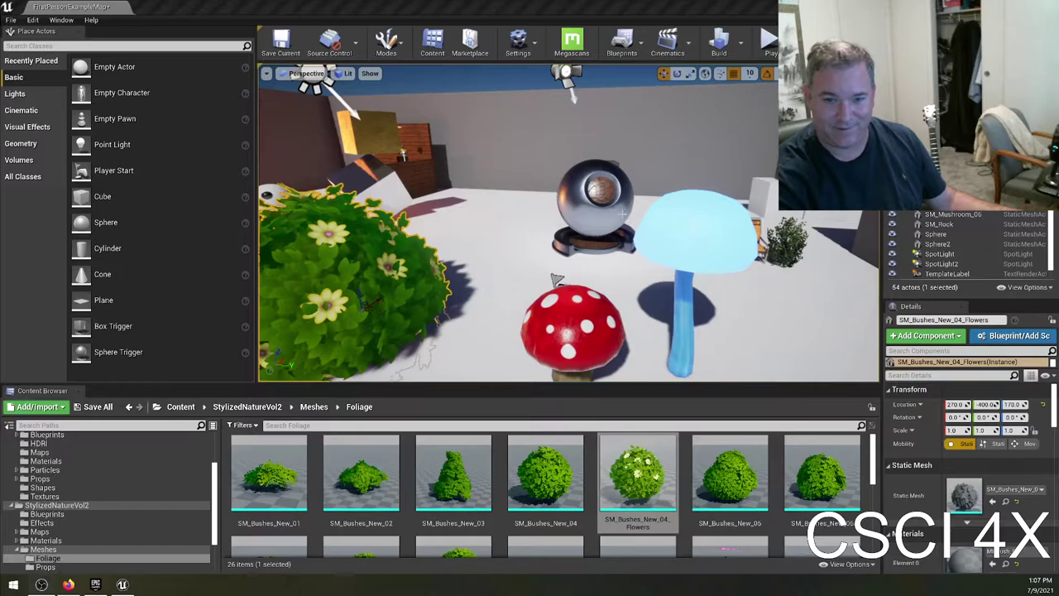
{"action": "key", "text": "f"}
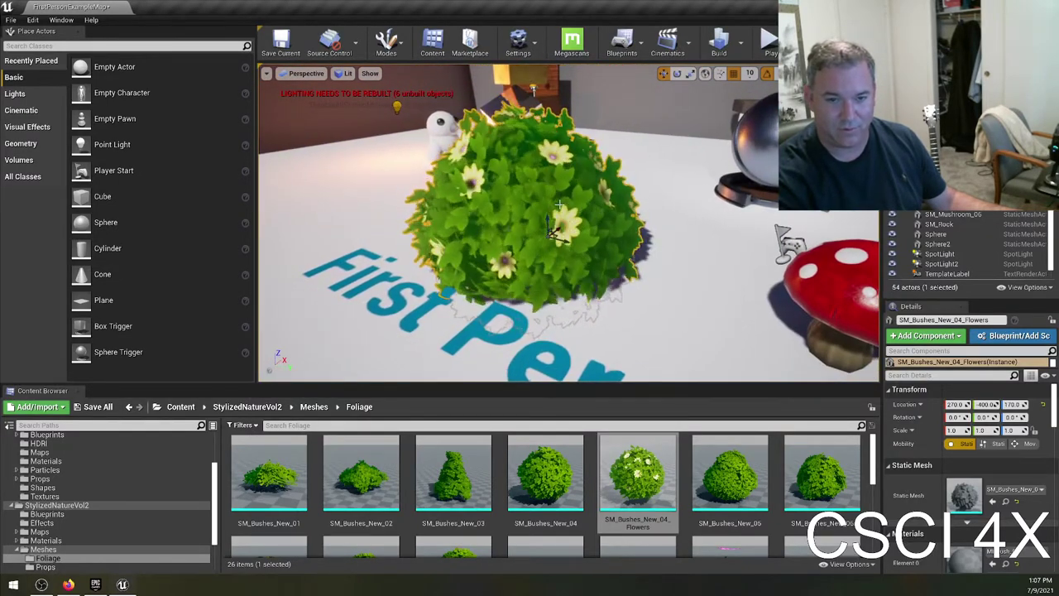
{"action": "left_click_drag", "start_coordinate": [558, 204], "coordinate": [558, 153]}
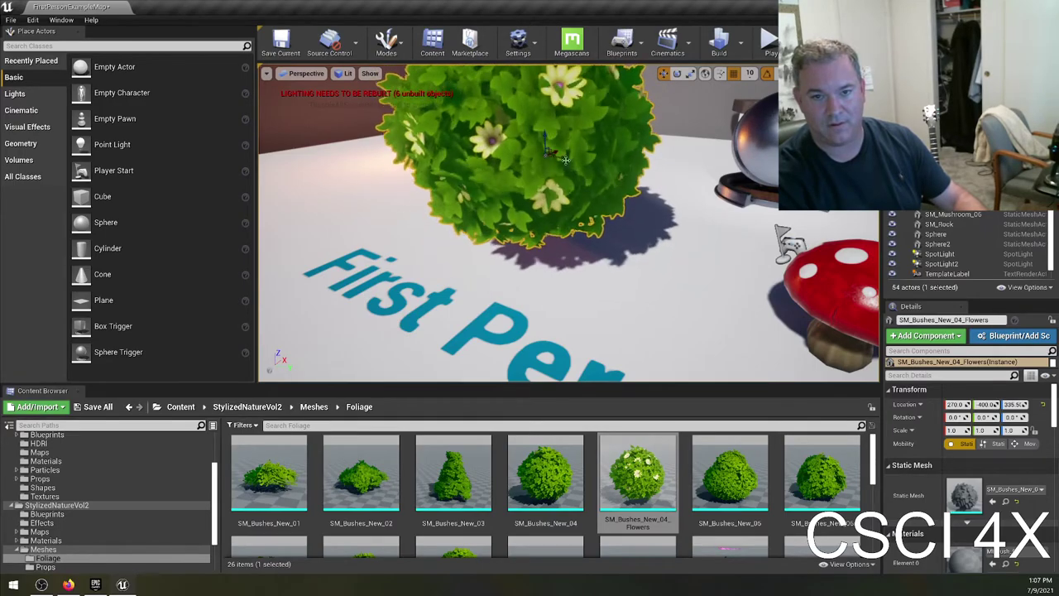
Move the flowering bush across the level to about X -180 and Y -730.
{"action": "right_click_drag", "start_coordinate": [565, 159], "coordinate": [513, 140]}
{"action": "left_click_drag", "start_coordinate": [493, 184], "coordinate": [561, 191]}
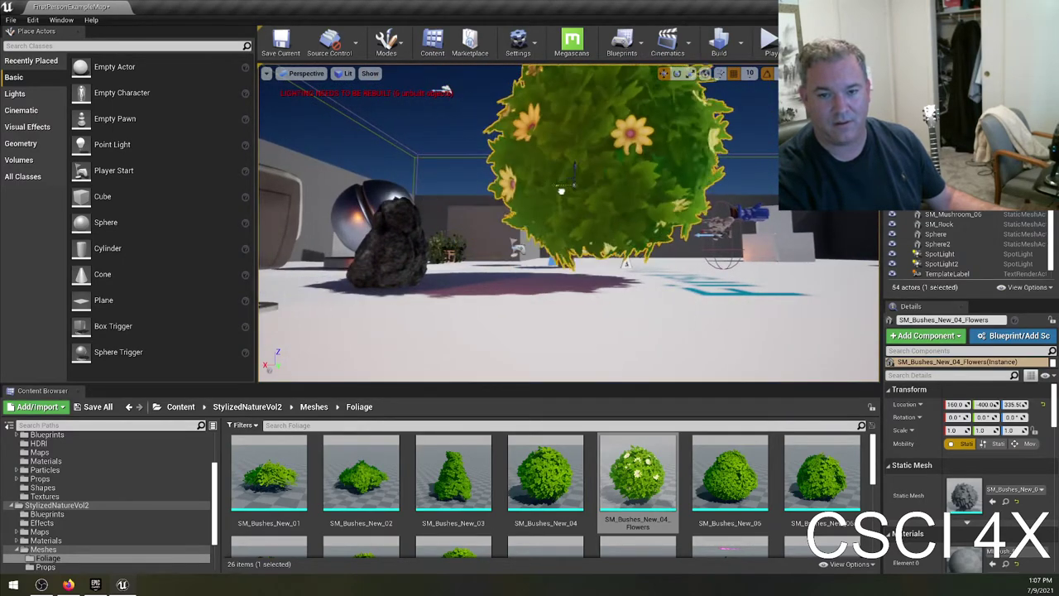
{"action": "right_click_drag", "start_coordinate": [578, 191], "coordinate": [559, 276]}
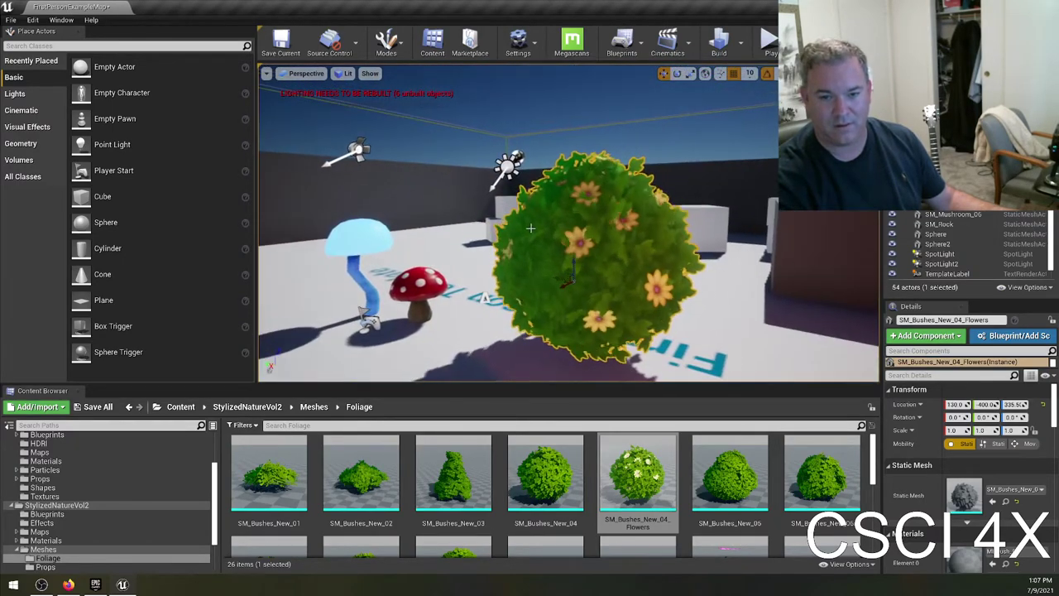
{"action": "left_click_drag", "start_coordinate": [559, 275], "coordinate": [677, 306]}
{"action": "right_click_drag", "start_coordinate": [677, 306], "coordinate": [424, 262]}
{"action": "key", "text": "f"}
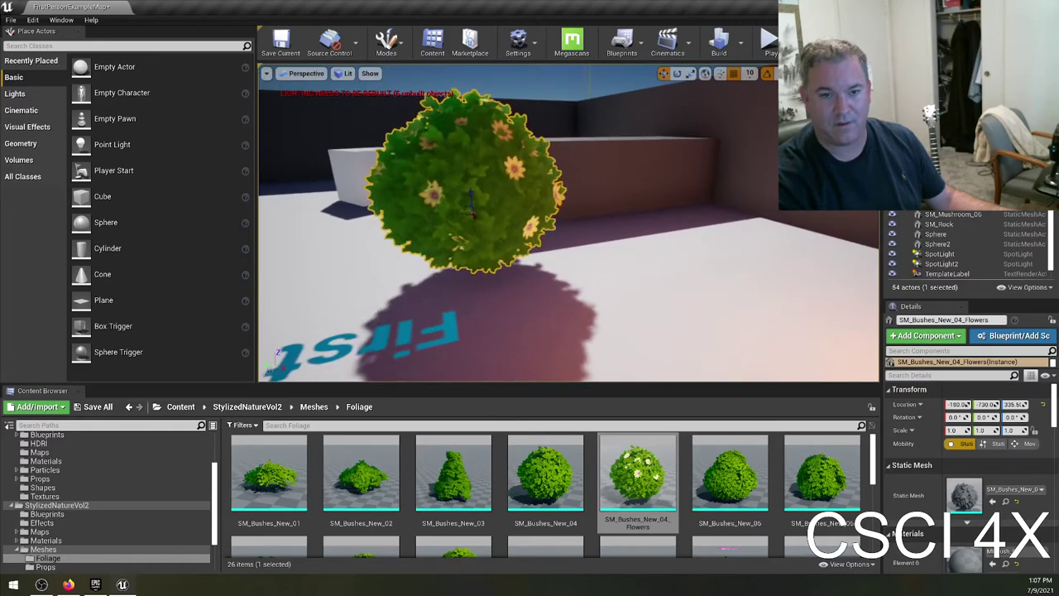
Move the flowering bush to about X -280, Y -1330 and lower it into the floor at a Z location of about 225.5.
{"action": "left_click_drag", "start_coordinate": [465, 213], "coordinate": [670, 198]}
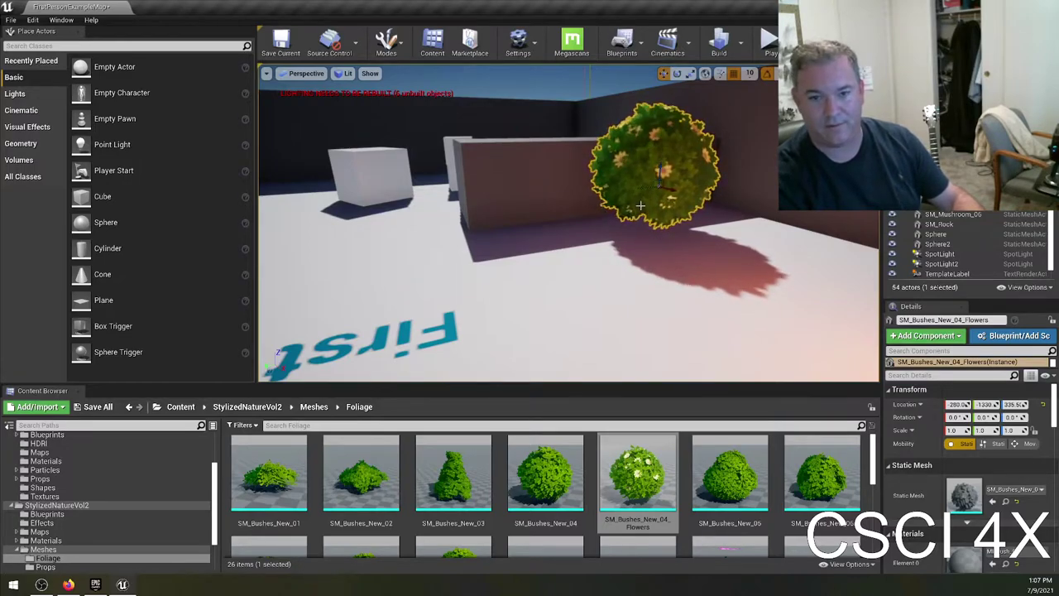
{"action": "left_click_drag", "start_coordinate": [659, 167], "coordinate": [656, 176]}
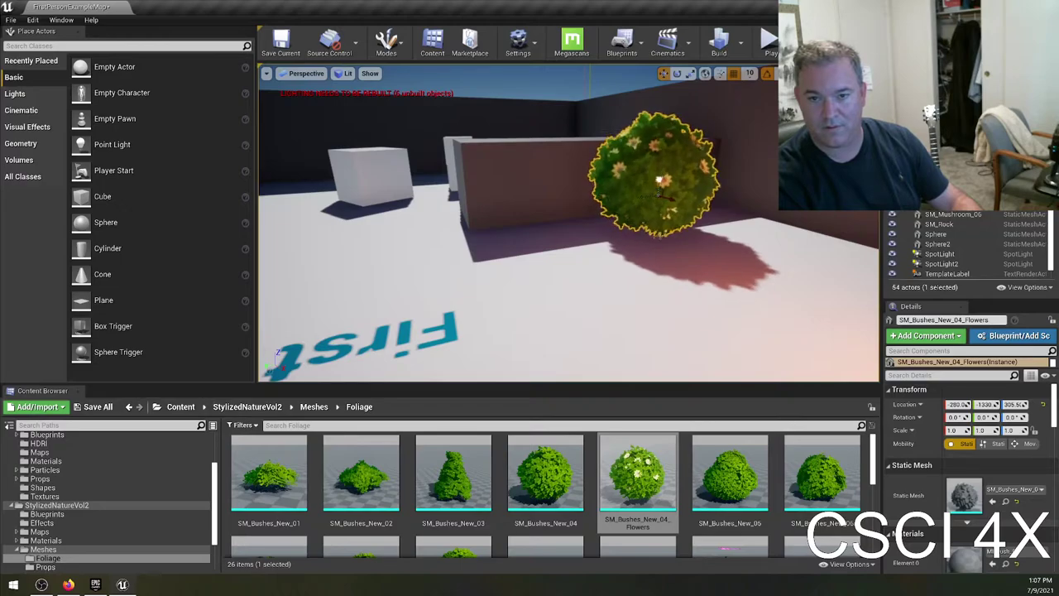
{"action": "left_click_drag", "start_coordinate": [659, 181], "coordinate": [646, 203]}
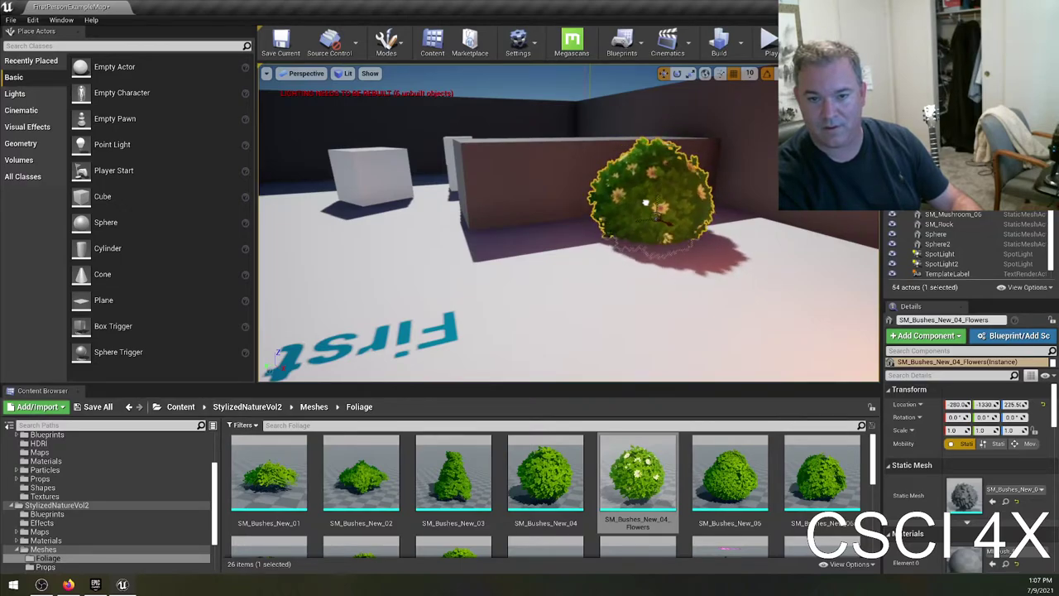
{"action": "scroll", "coordinate": [539, 247], "scroll_direction": "up", "scroll_amount": 5}
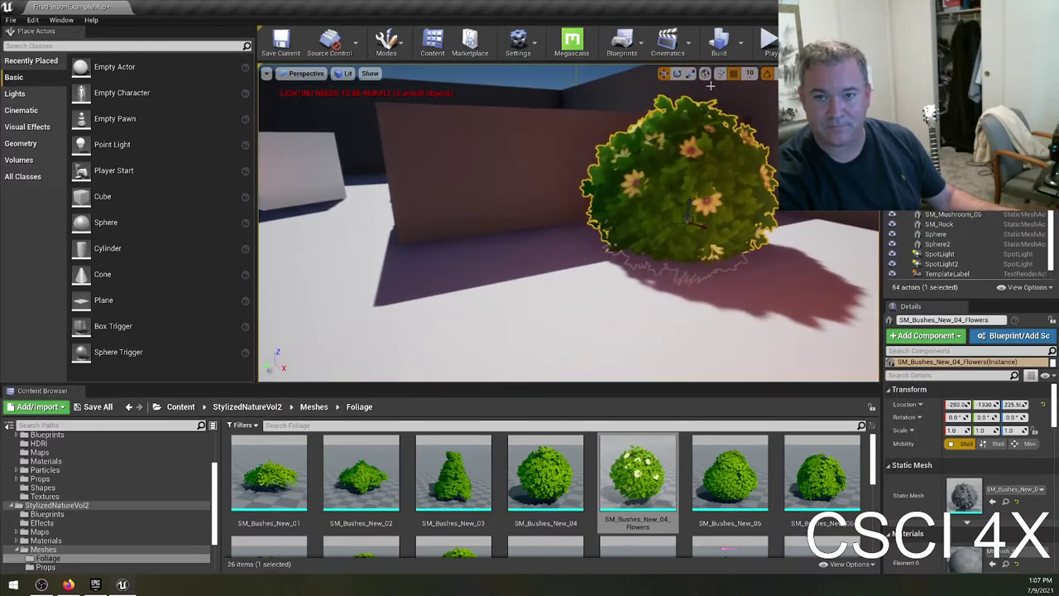
Play-test the level, walking past the snowman and around and through the flowering bush, and end the play session near the bush.
{"action": "left_click", "coordinate": [769, 48]}
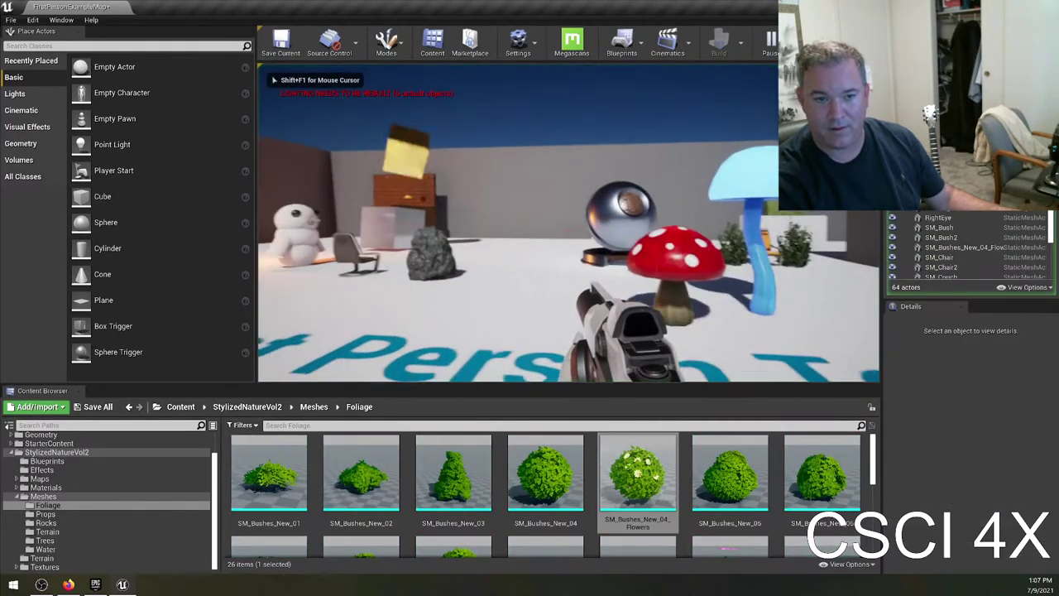
{"action": "key", "text": "w"}
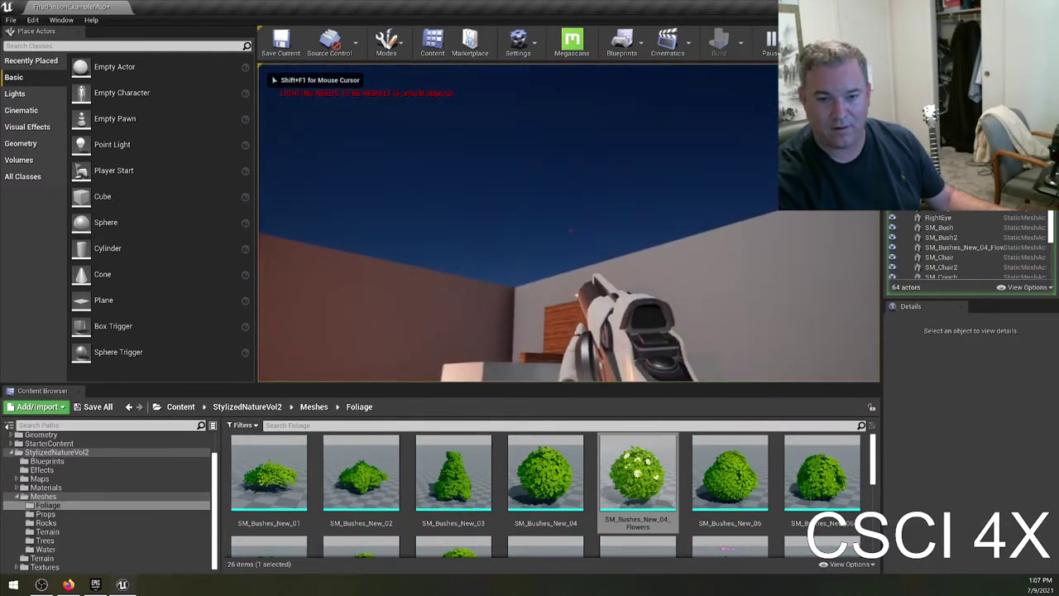
{"action": "key", "text": "w"}
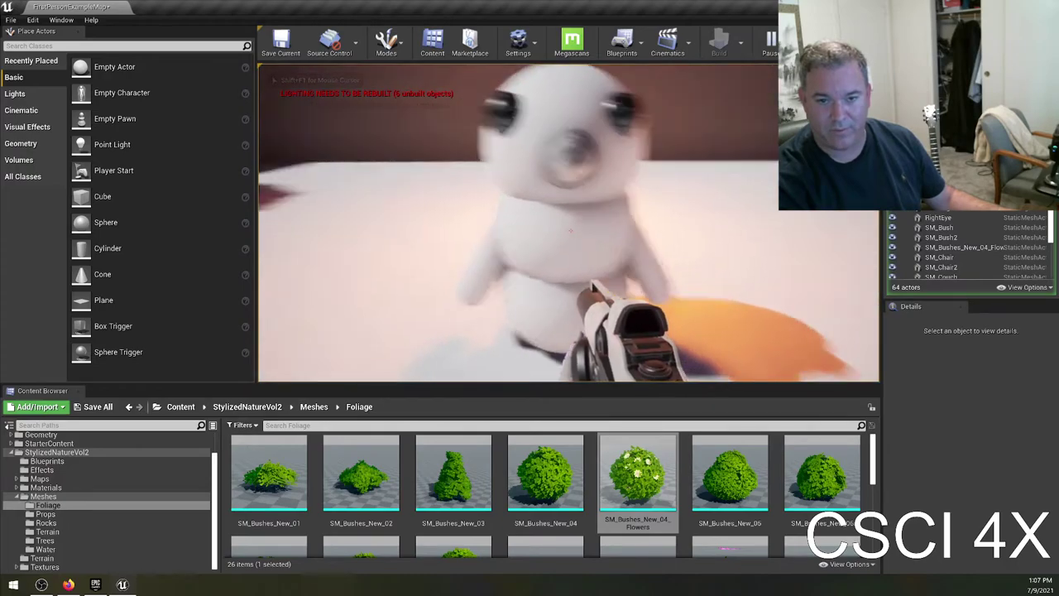
{"action": "key", "text": "w"}
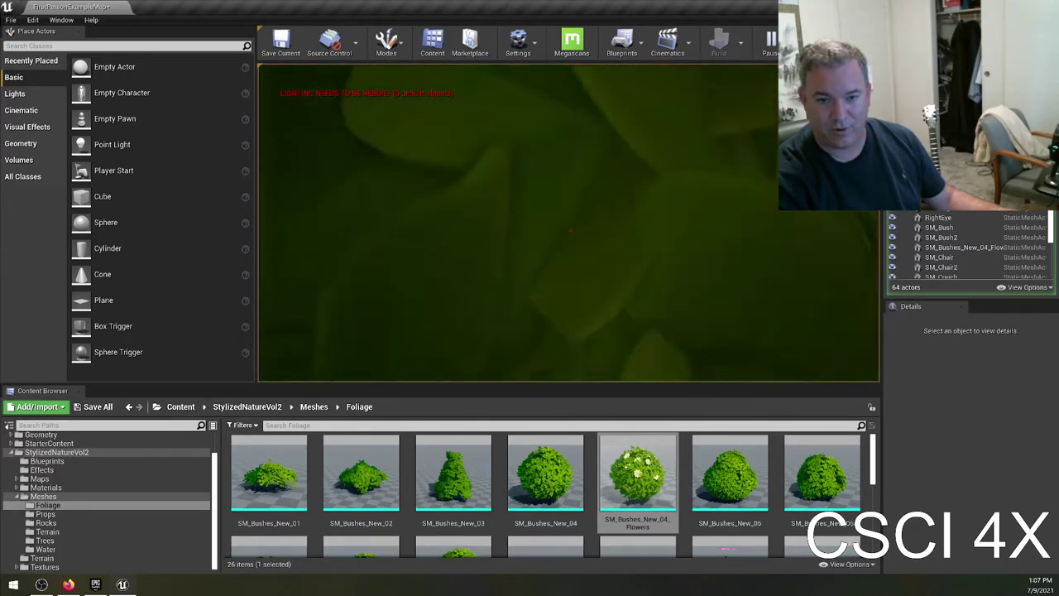
{"action": "key", "text": "s"}
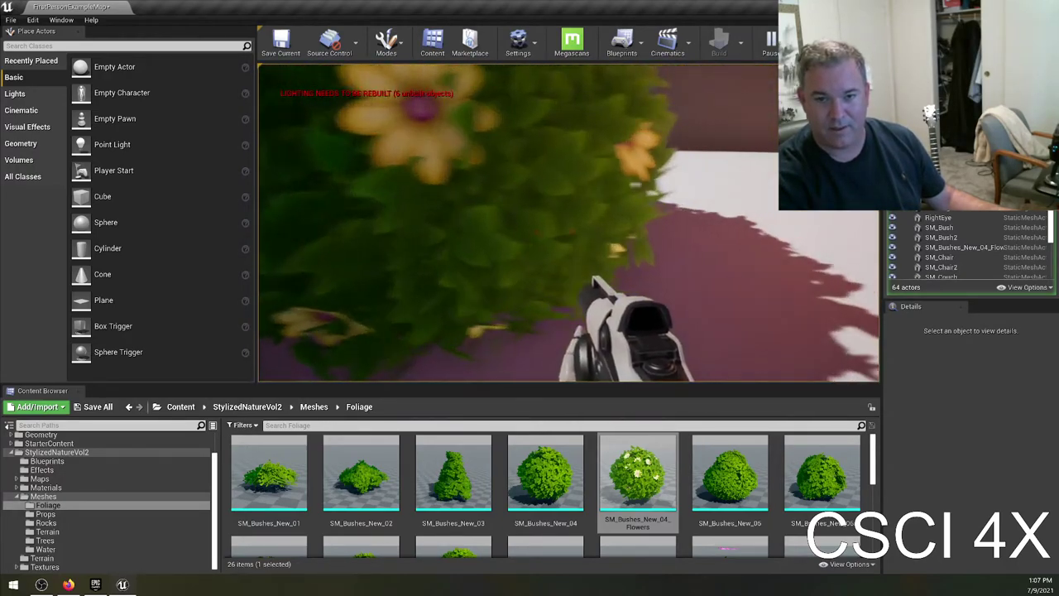
{"action": "key", "text": "w"}
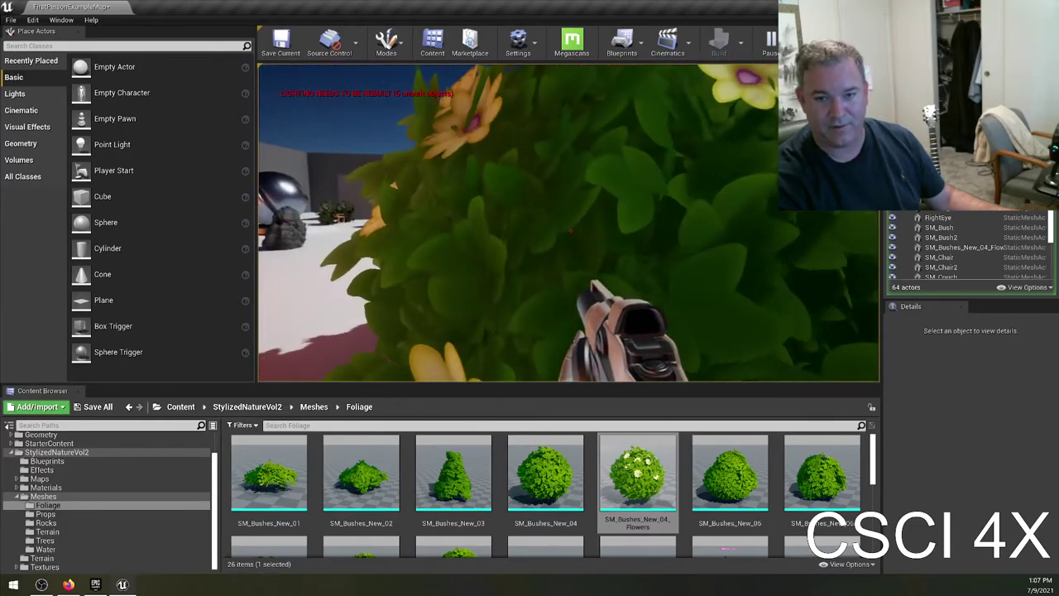
{"action": "key", "text": "a"}
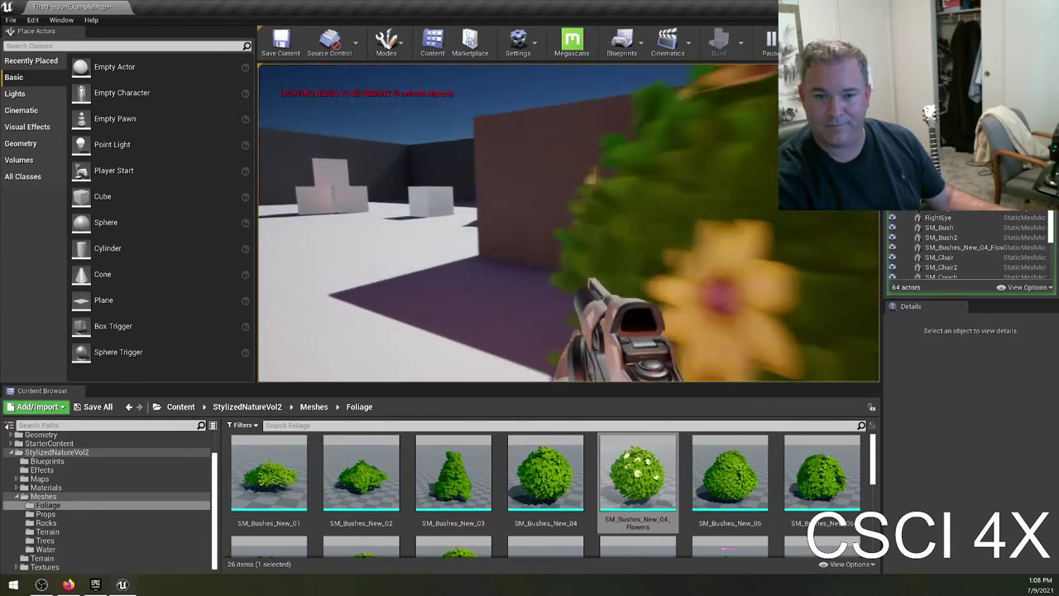
{"action": "key", "text": "w"}
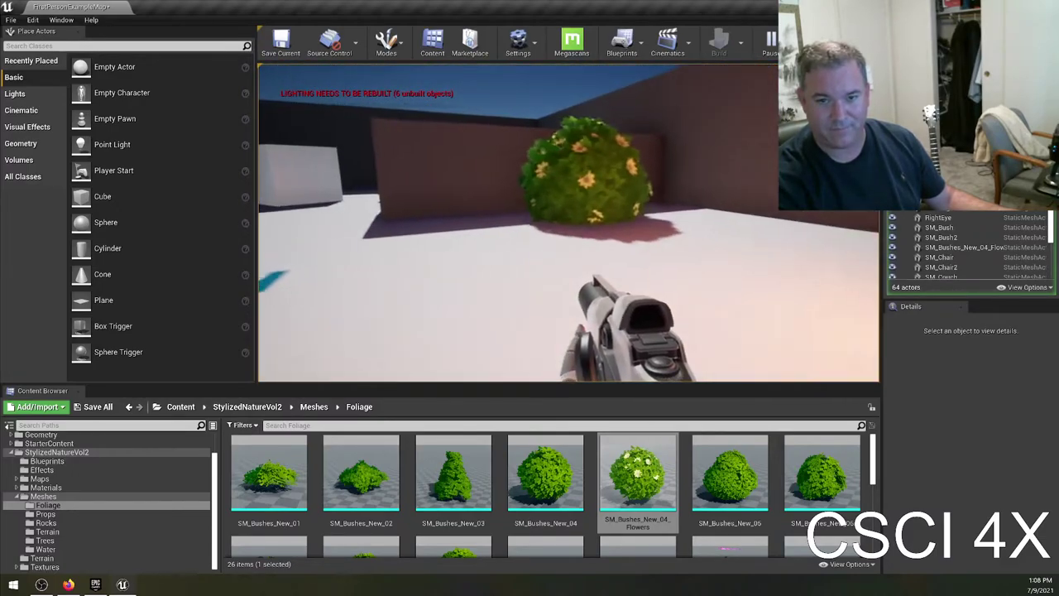
{"action": "key", "text": "w"}
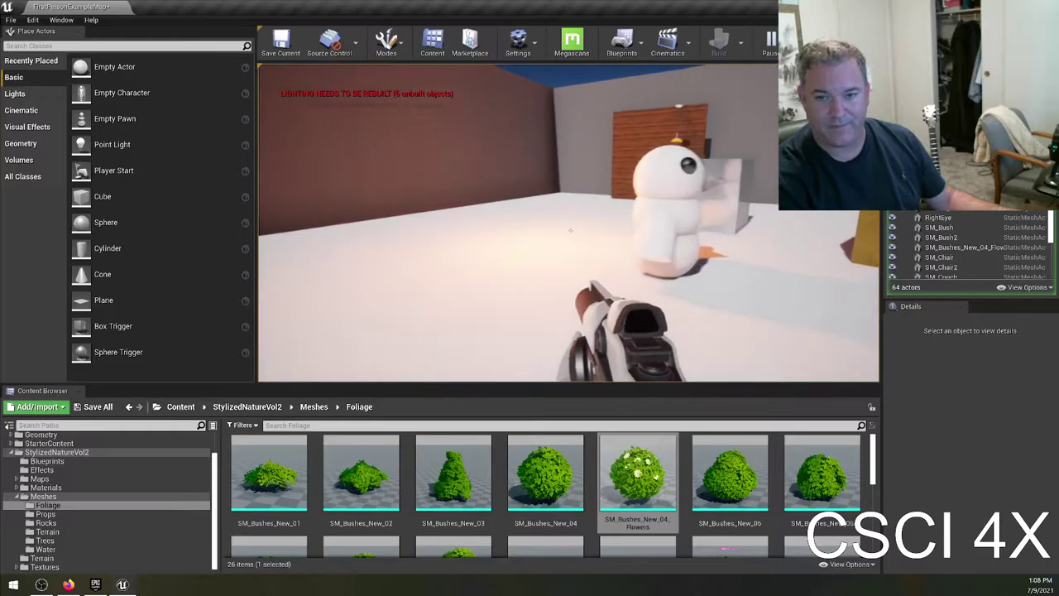
{"action": "key", "text": "w"}
{"action": "mouse_move", "coordinate": [570, 230]}
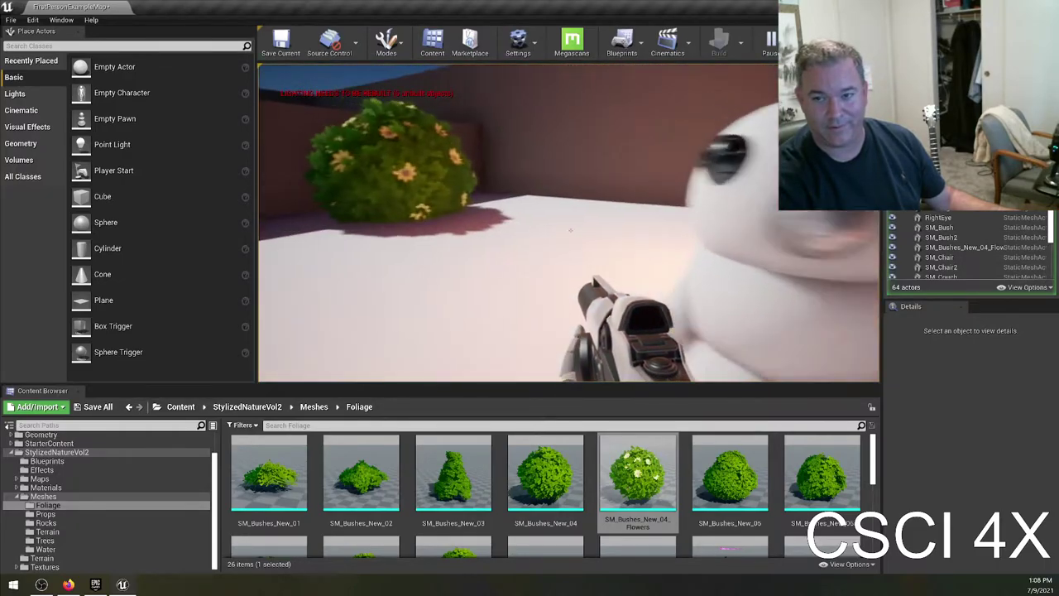
{"action": "key", "text": "w"}
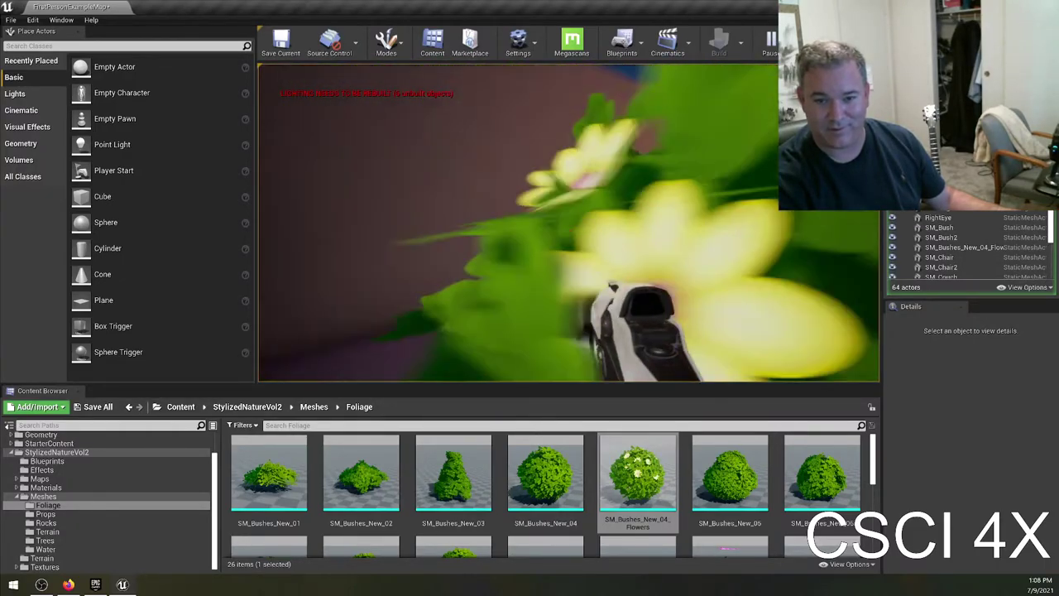
{"action": "key", "text": "w"}
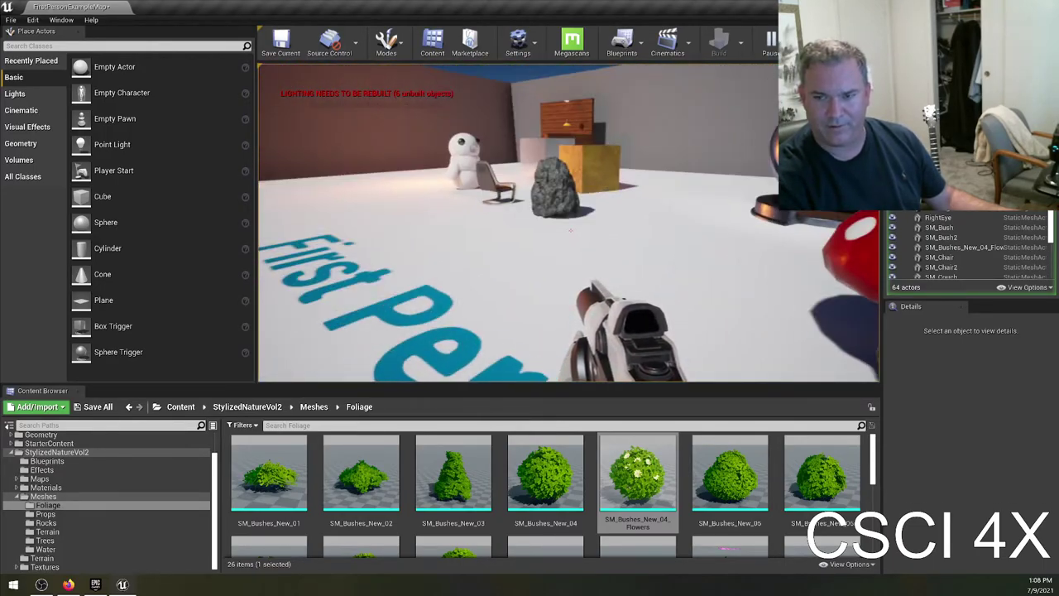
{"action": "key", "text": "w"}
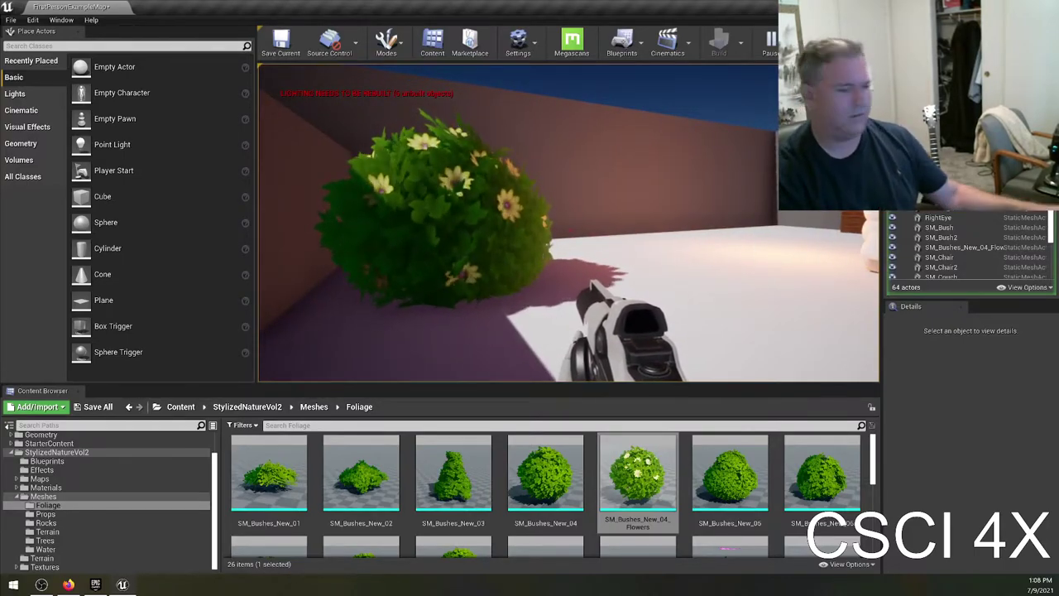
{"action": "key", "text": "Escape"}
{"action": "key", "text": "f"}
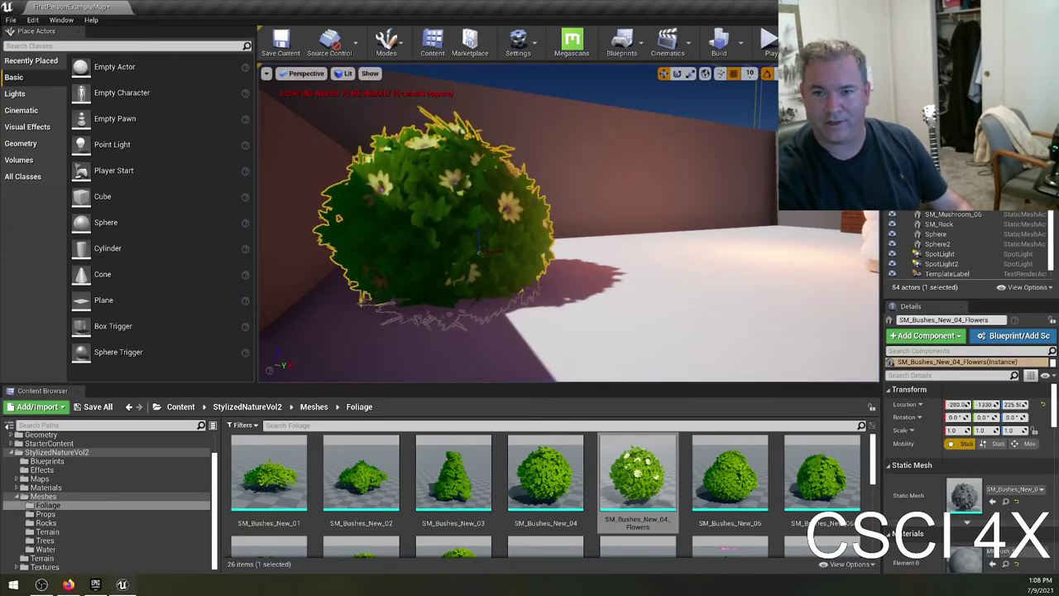
Build the lighting for the level with the newly placed meshes.
{"action": "left_click", "coordinate": [790, 45]}
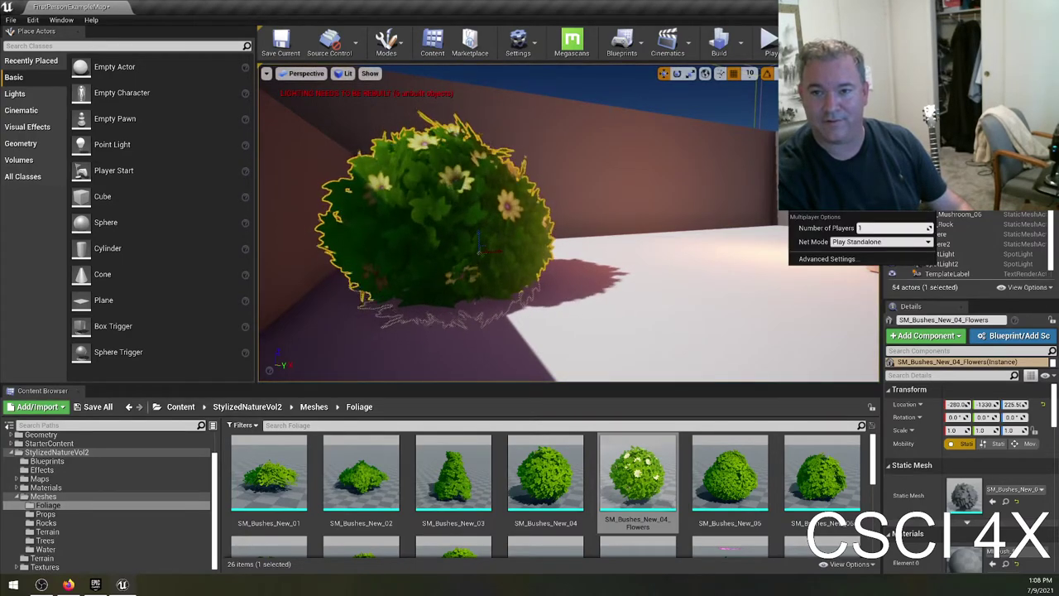
{"action": "left_click", "coordinate": [736, 49]}
{"action": "left_click", "coordinate": [761, 95]}
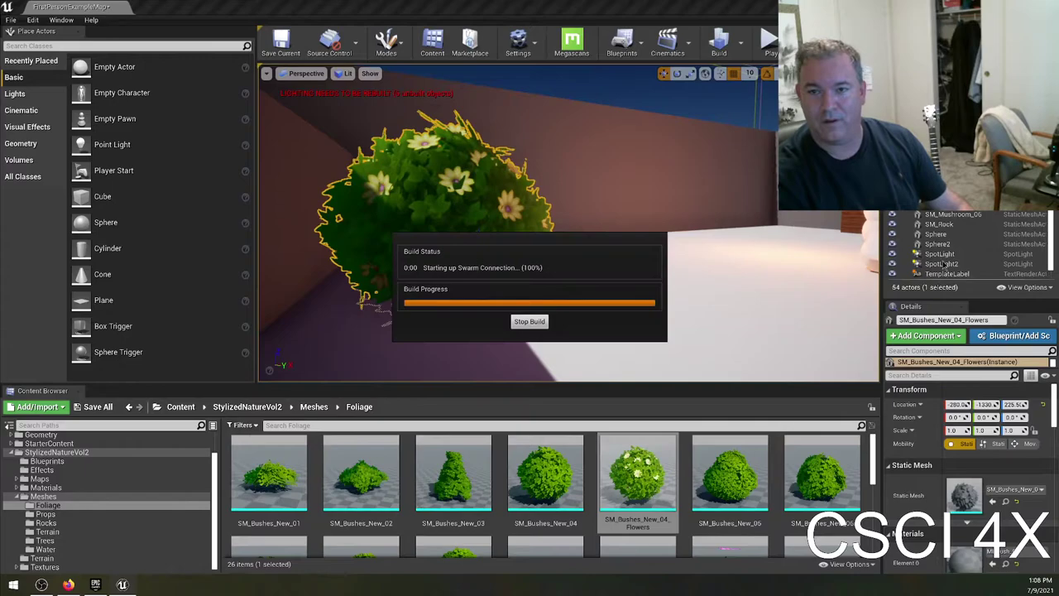
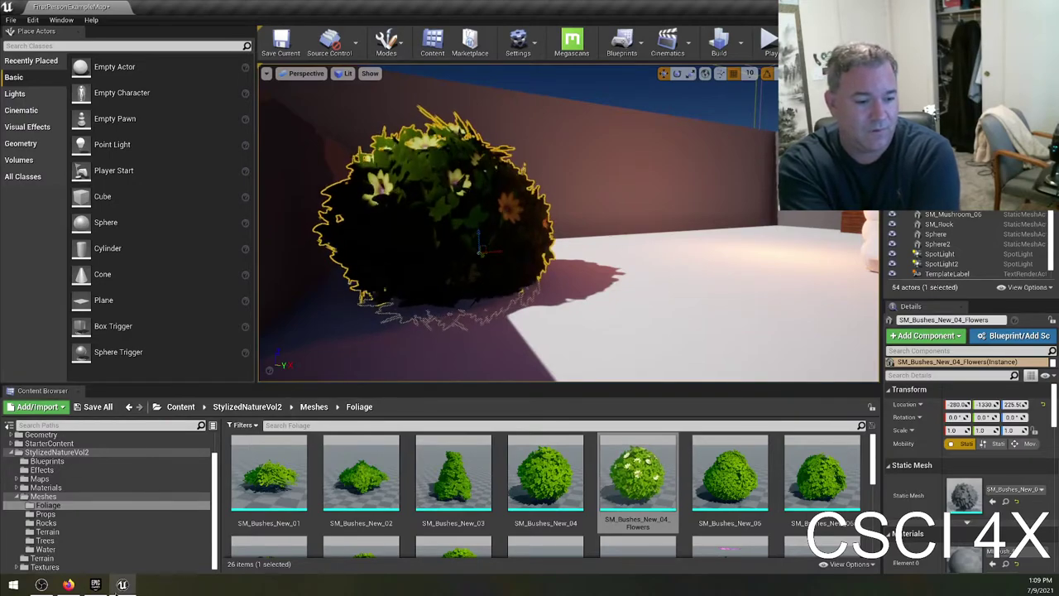
Switch to the Epic Games Launcher and browse the Unreal Engine Marketplace home page, including Free For The Month.
{"action": "left_click", "coordinate": [96, 584]}
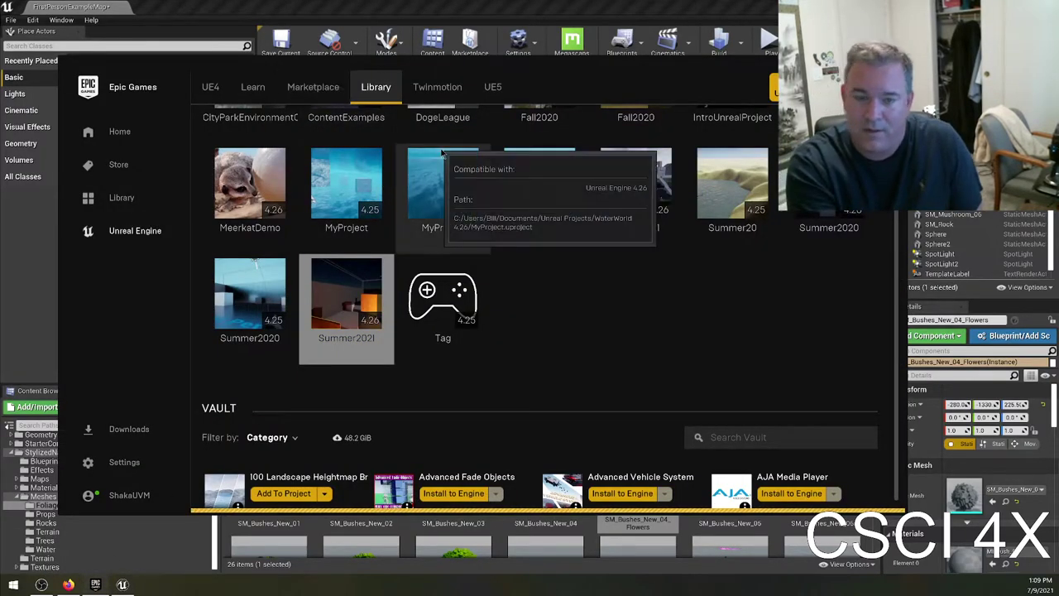
{"action": "left_click", "coordinate": [323, 90]}
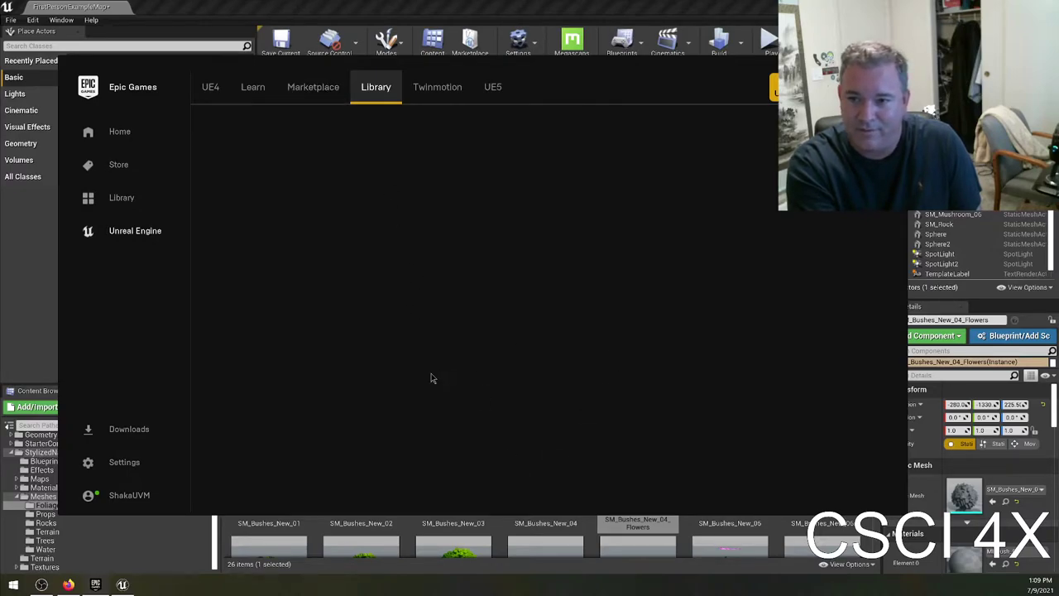
{"action": "scroll", "coordinate": [536, 215], "scroll_direction": "down", "scroll_amount": 3}
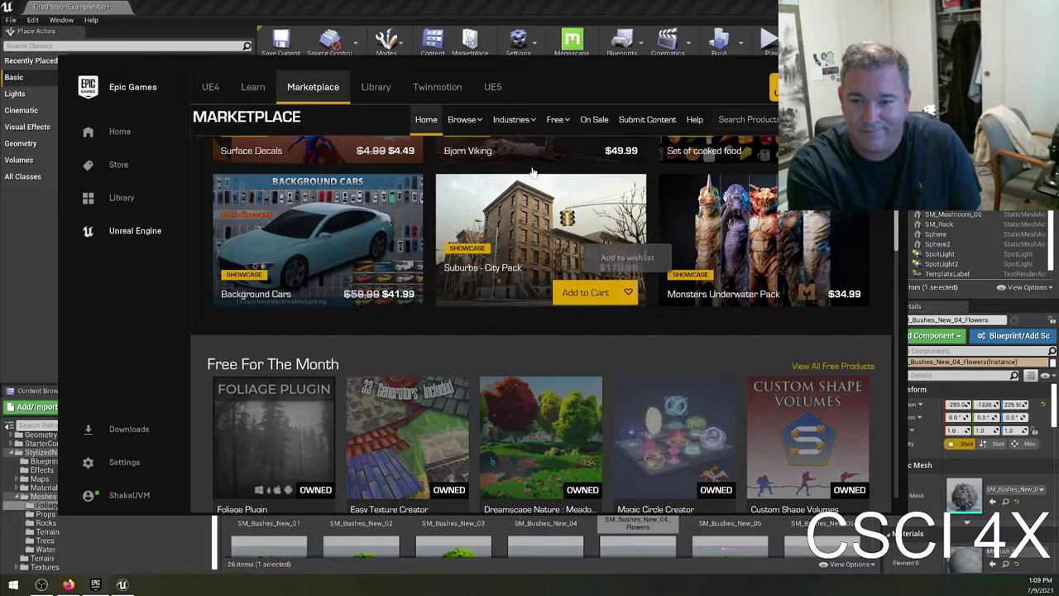
{"action": "scroll", "coordinate": [709, 358], "scroll_direction": "down", "scroll_amount": 2}
{"action": "scroll", "coordinate": [579, 427], "scroll_direction": "up", "scroll_amount": 5}
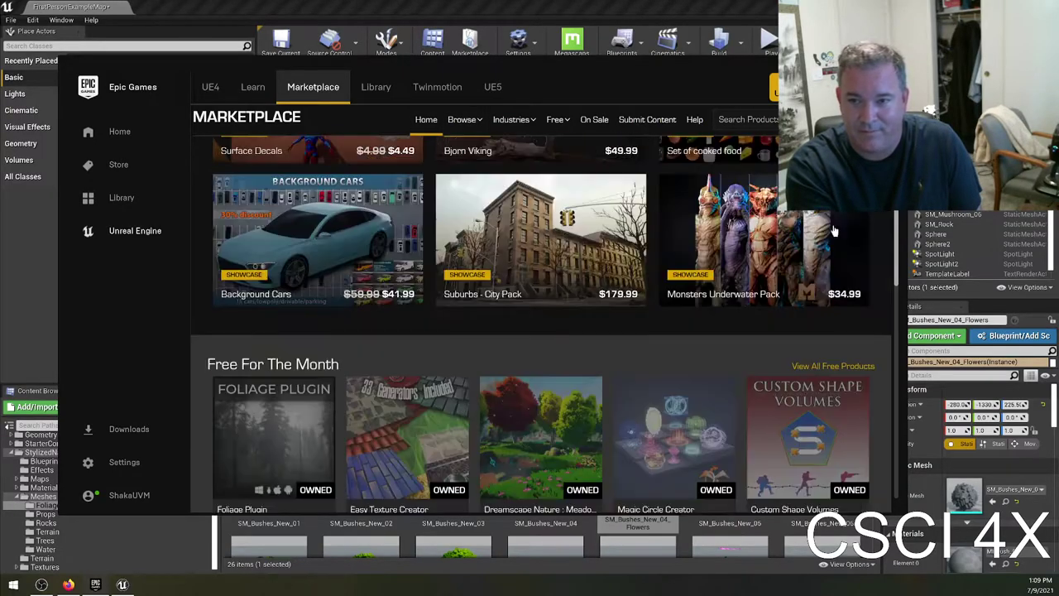
Look through the owned assets in the Vault of the launcher's Library and return to the Unreal Editor.
{"action": "left_click", "coordinate": [376, 86]}
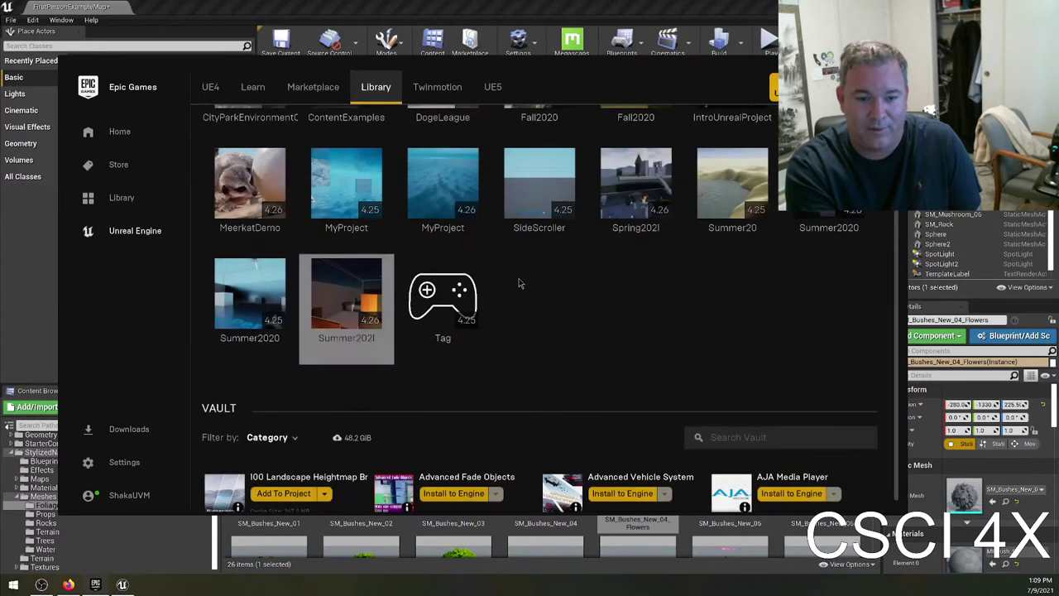
{"action": "scroll", "coordinate": [464, 282], "scroll_direction": "down", "scroll_amount": 5}
{"action": "scroll", "coordinate": [391, 293], "scroll_direction": "up", "scroll_amount": 1}
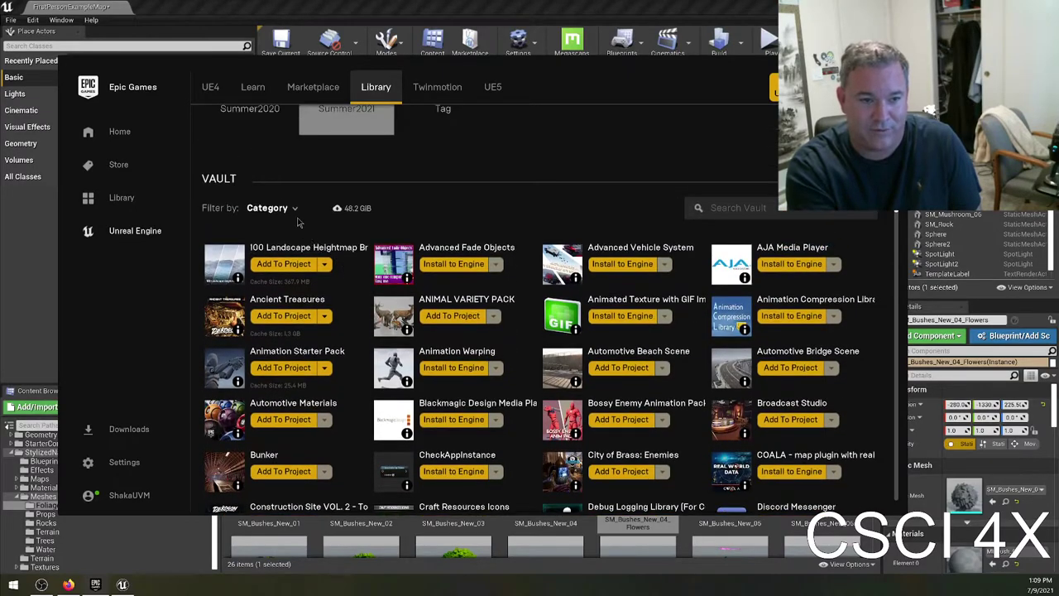
{"action": "left_click", "coordinate": [268, 208]}
{"action": "left_click", "coordinate": [551, 229]}
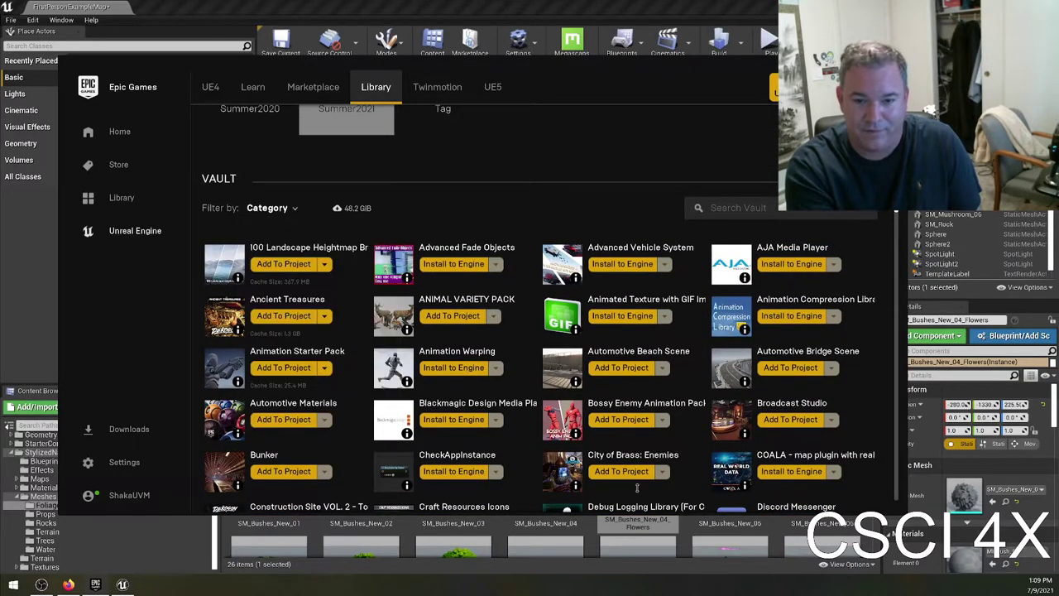
{"action": "scroll", "coordinate": [683, 275], "scroll_direction": "down", "scroll_amount": 6}
{"action": "scroll", "coordinate": [684, 276], "scroll_direction": "down", "scroll_amount": 9}
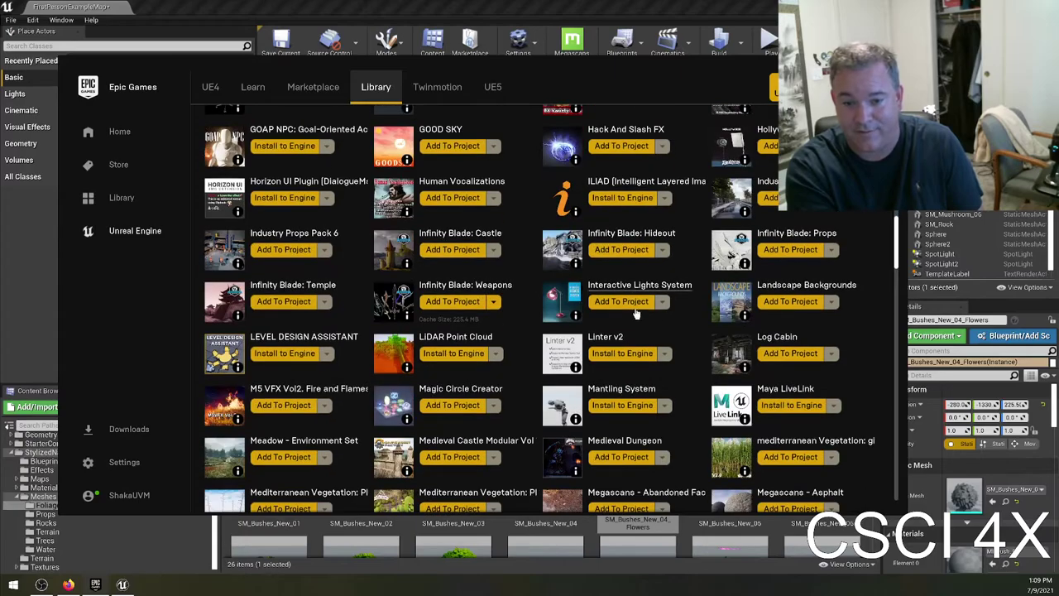
{"action": "scroll", "coordinate": [650, 356], "scroll_direction": "up", "scroll_amount": 7}
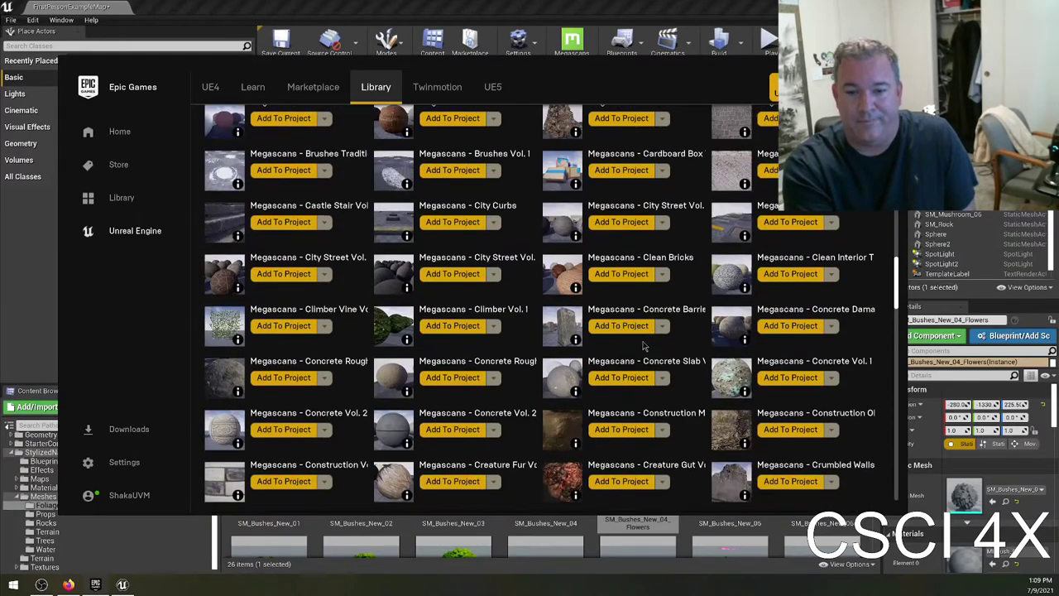
{"action": "scroll", "coordinate": [677, 363], "scroll_direction": "up", "scroll_amount": 6}
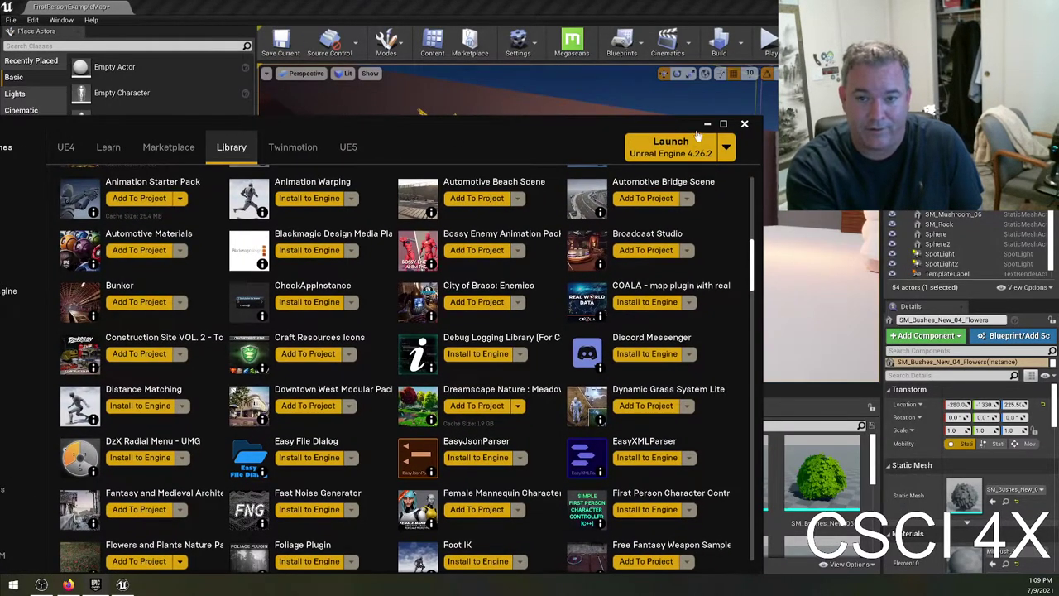
{"action": "left_click", "coordinate": [704, 130]}
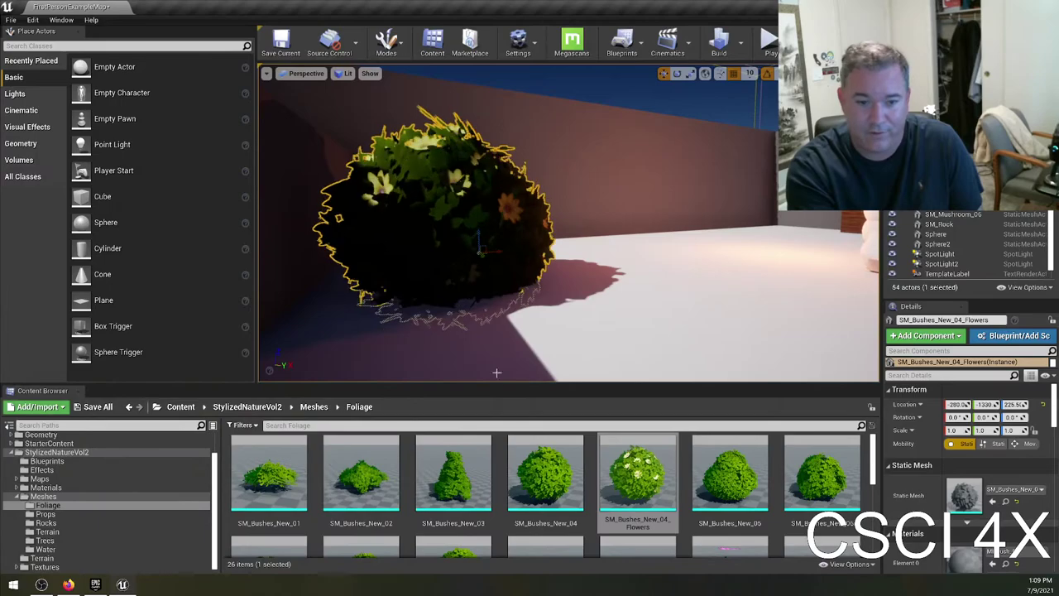
Collapse the StylizedNatureVol2 folder in the Content Browser, and hide and redisplay the folder tree.
{"action": "left_click", "coordinate": [14, 454]}
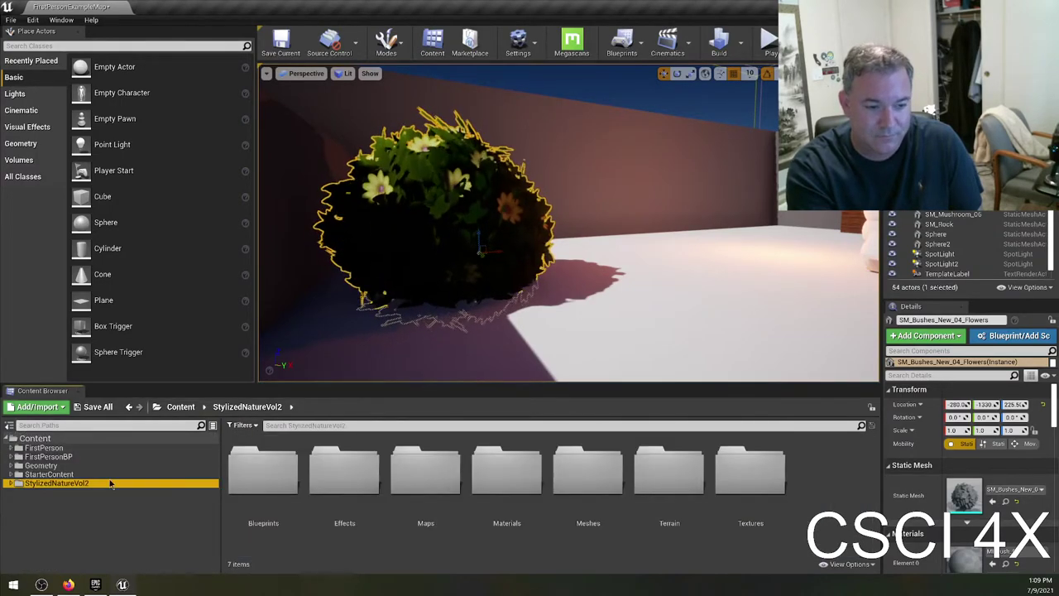
{"action": "left_click", "coordinate": [8, 425]}
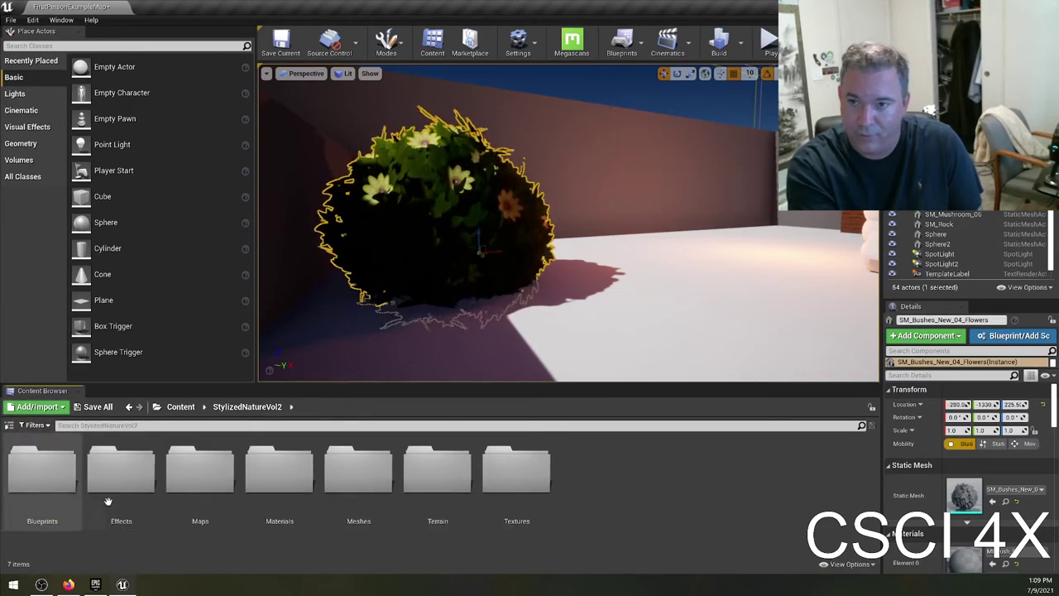
{"action": "left_click", "coordinate": [8, 426]}
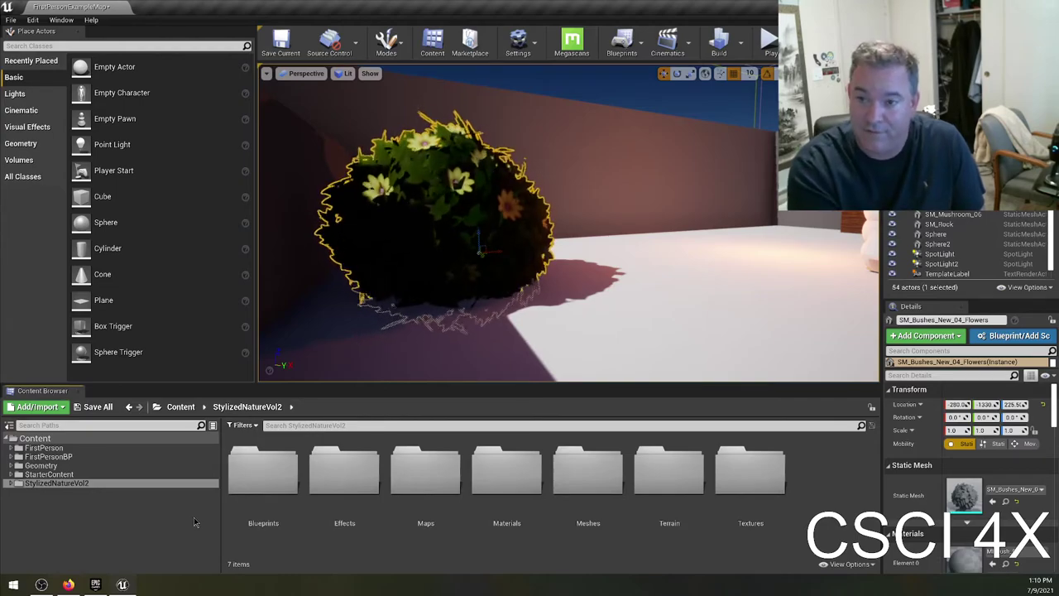
Show the Content folder in File Explorer, go up to the Summer2021 project folder and select Summer2021.uproject.
{"action": "right_click", "coordinate": [50, 440]}
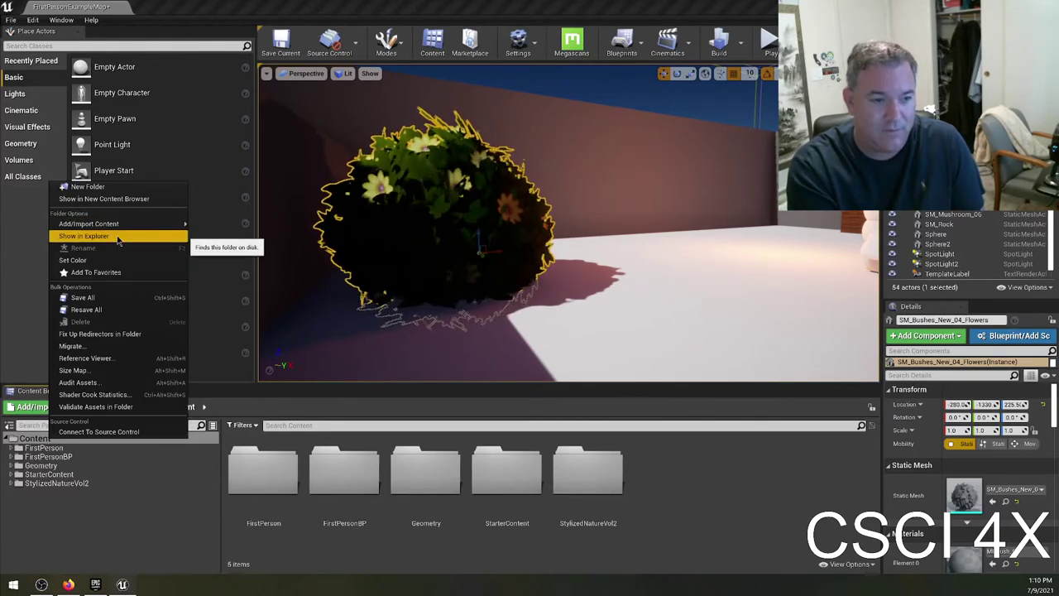
{"action": "left_click", "coordinate": [119, 239]}
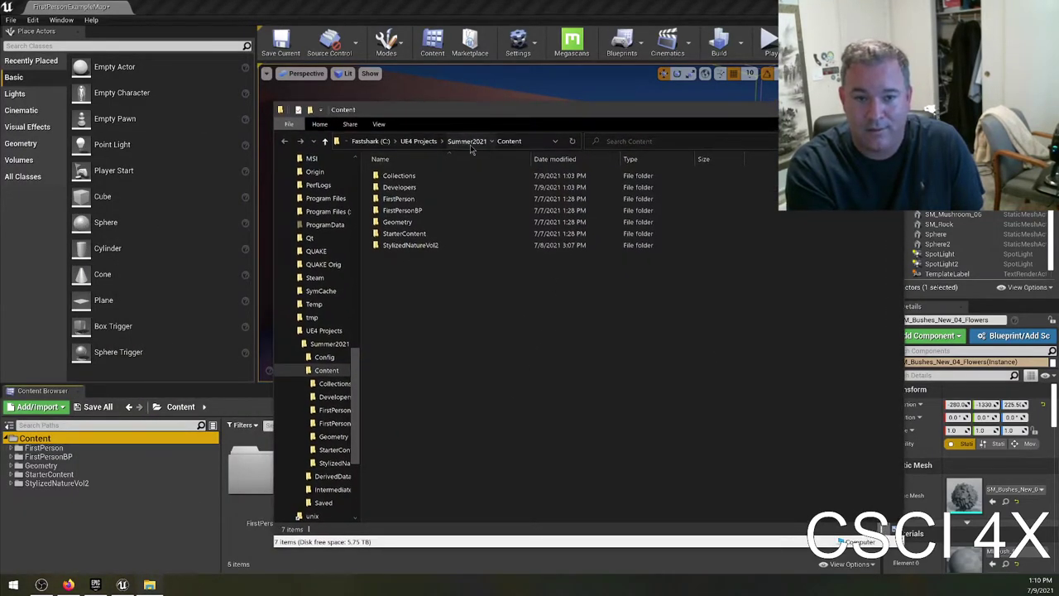
{"action": "left_click", "coordinate": [468, 143]}
{"action": "left_click", "coordinate": [419, 141]}
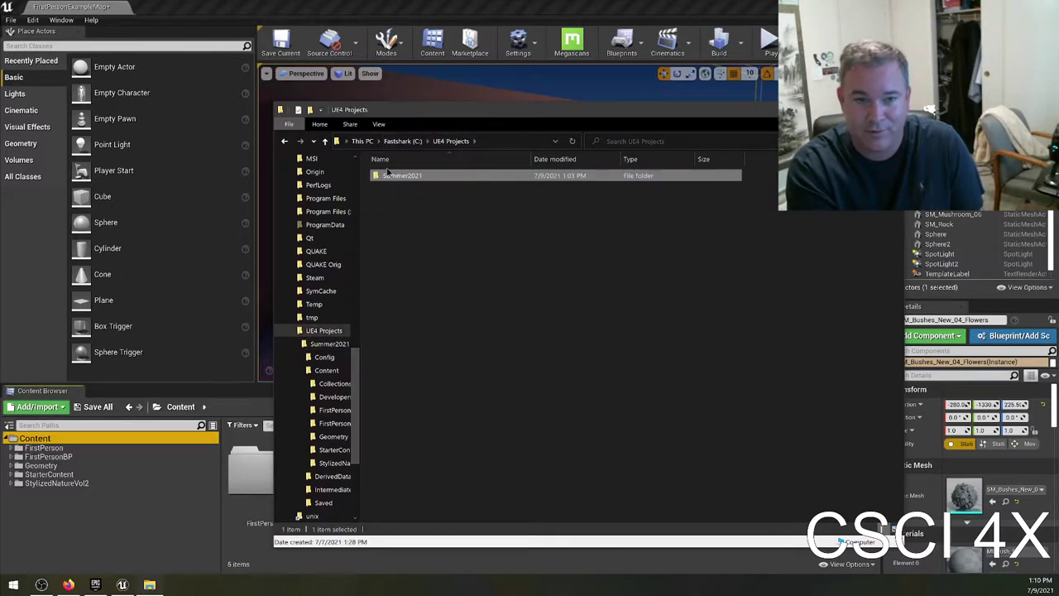
{"action": "double_click", "coordinate": [407, 181]}
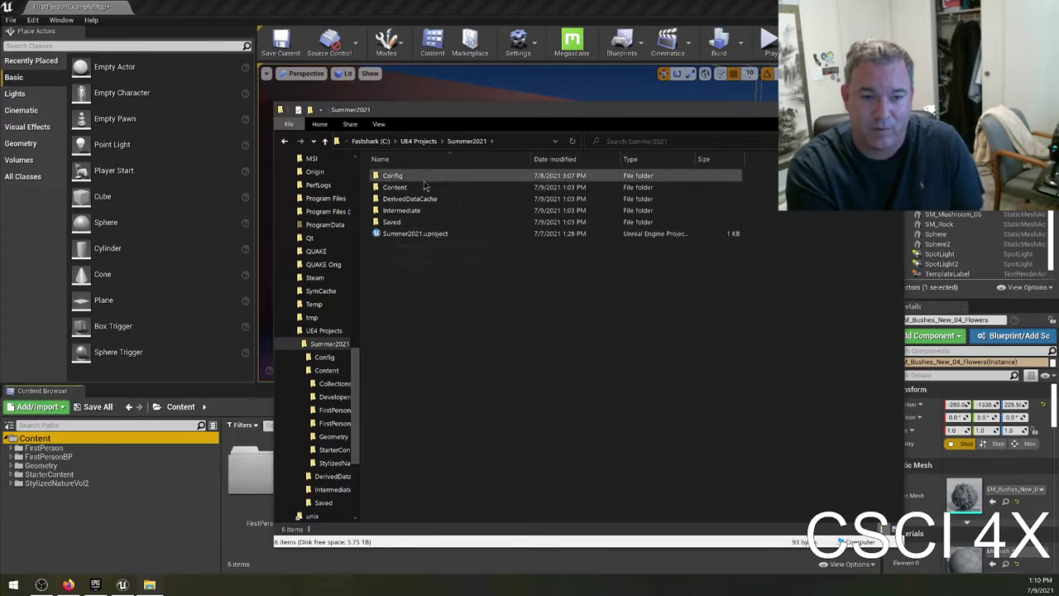
{"action": "left_click", "coordinate": [440, 234]}
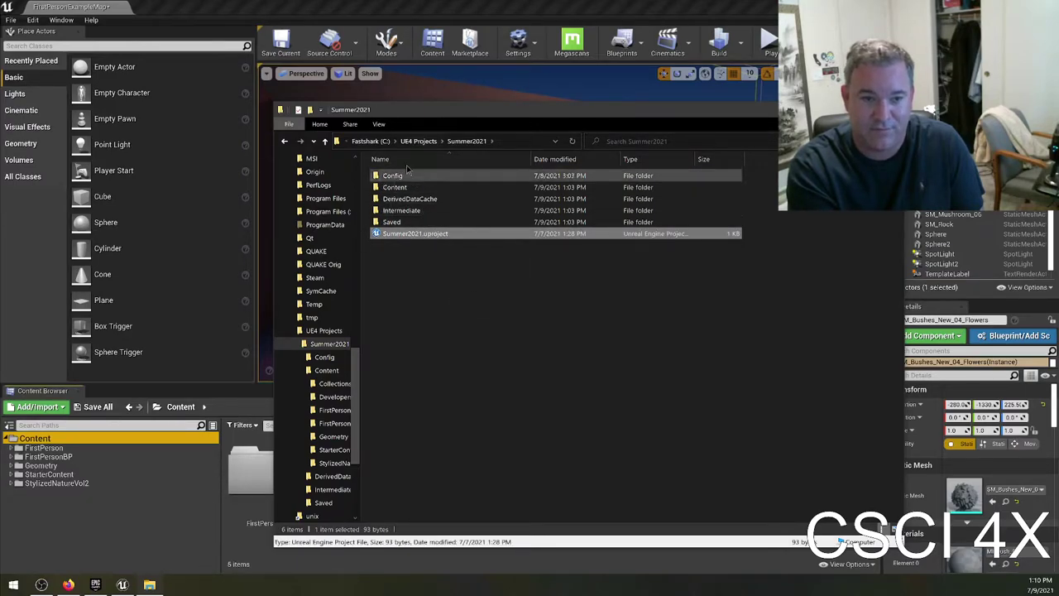
Go through Content, StylizedNatureVol2 and Meshes to the Foliage folder on disk and look over its .uasset files.
{"action": "double_click", "coordinate": [409, 191]}
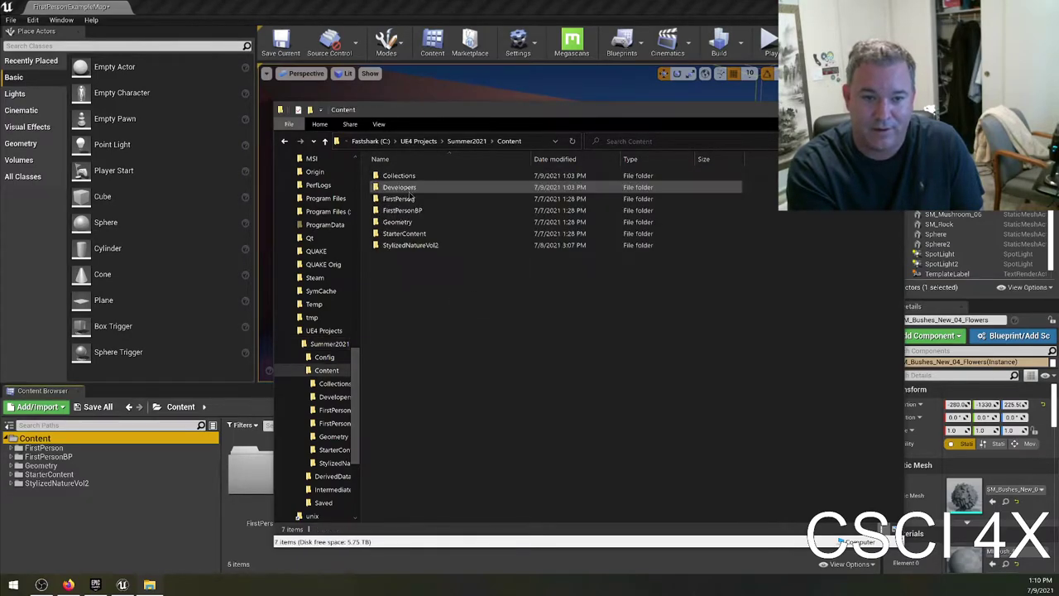
{"action": "left_click", "coordinate": [392, 251]}
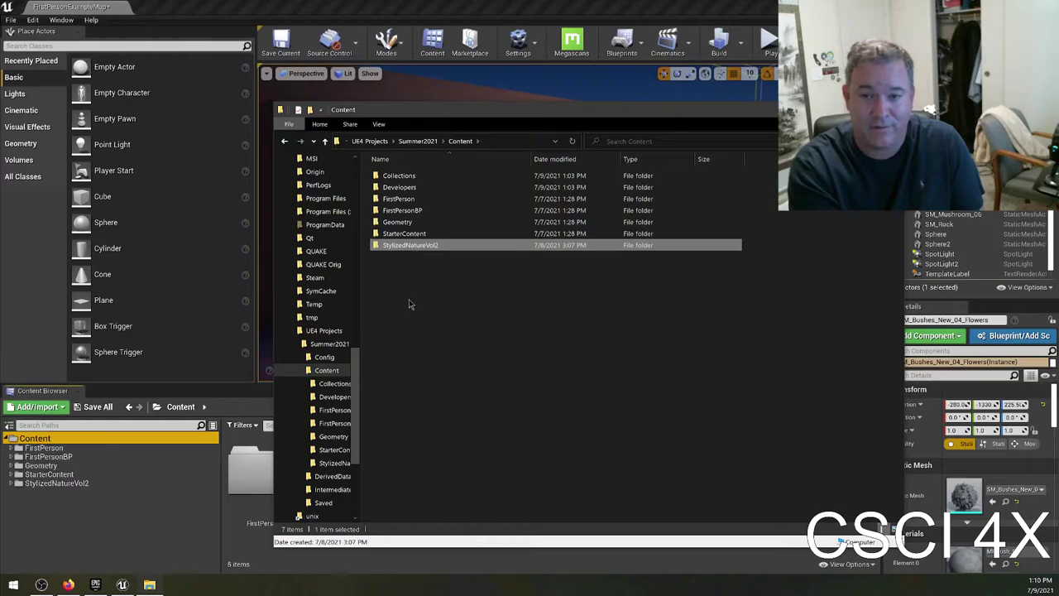
{"action": "double_click", "coordinate": [426, 245]}
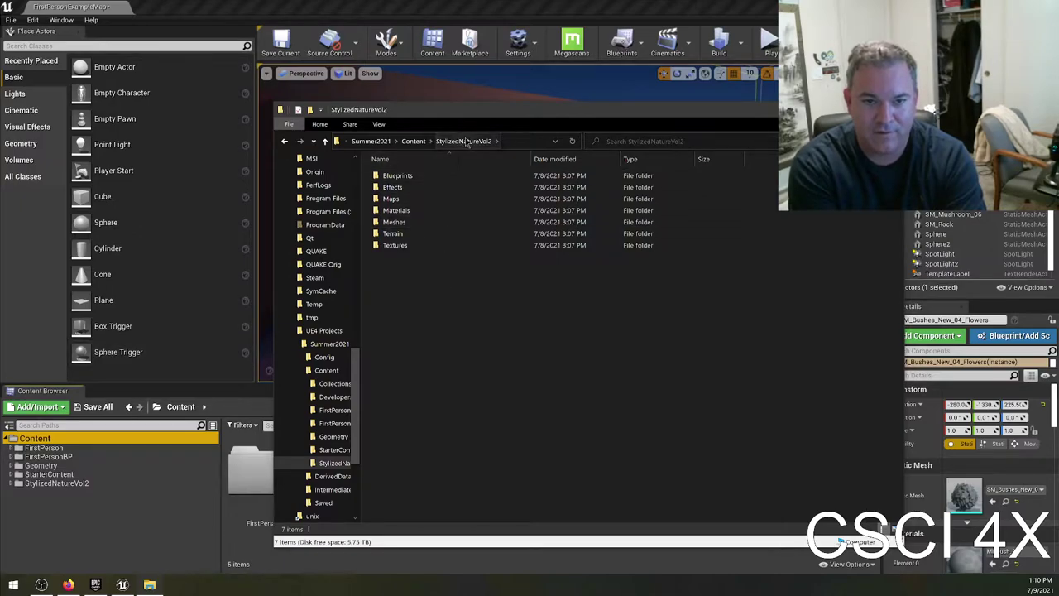
{"action": "left_click", "coordinate": [410, 223]}
{"action": "double_click", "coordinate": [409, 224]}
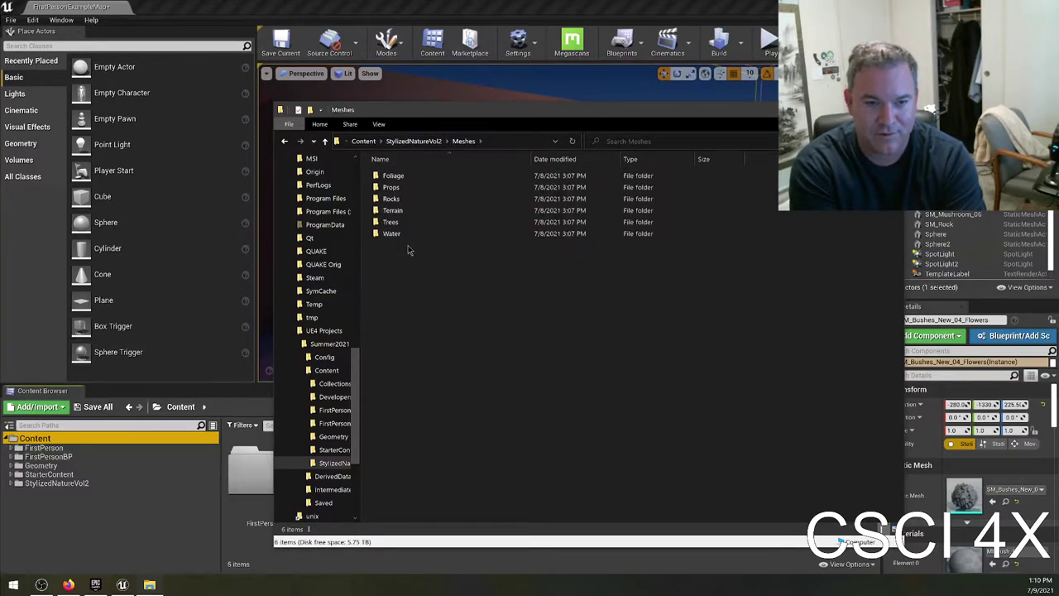
{"action": "double_click", "coordinate": [421, 178]}
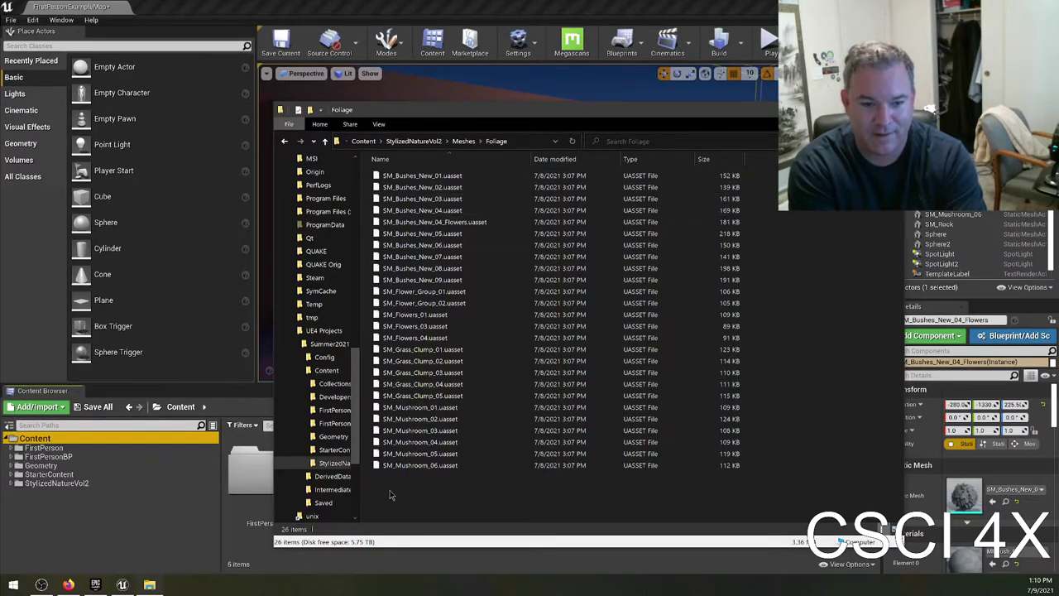
{"action": "mouse_move", "coordinate": [447, 491]}
{"action": "left_mouse_down"}
{"action": "mouse_move", "coordinate": [442, 374]}
{"action": "mouse_move", "coordinate": [447, 488]}
{"action": "left_mouse_up"}
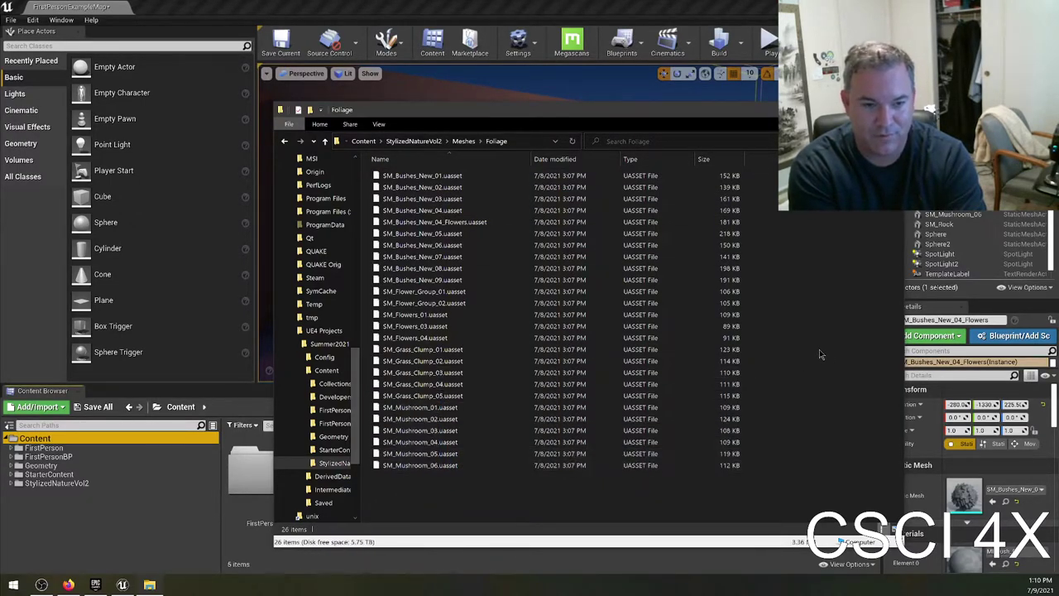
{"action": "left_click_drag", "start_coordinate": [825, 313], "coordinate": [628, 166]}
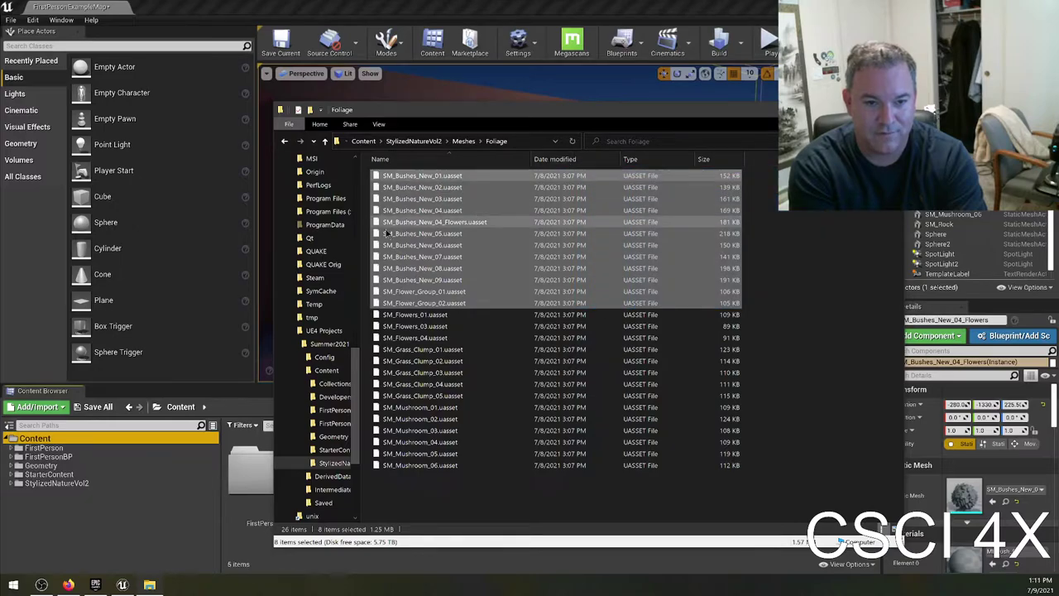
{"action": "left_click", "coordinate": [795, 303]}
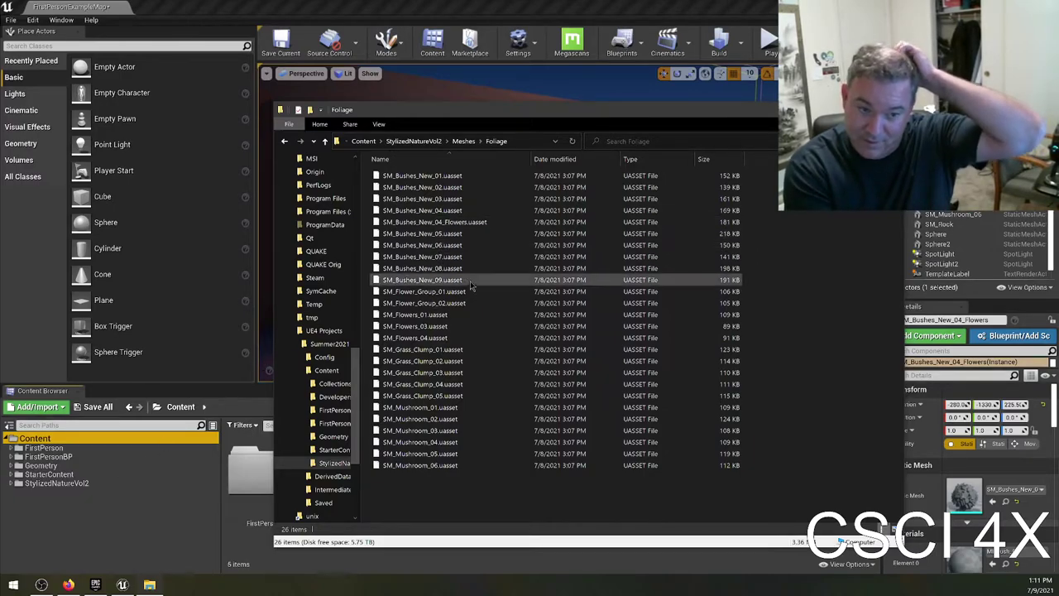
Return to the project's Content folder on disk and minimize the File Explorer window.
{"action": "left_click", "coordinate": [363, 140]}
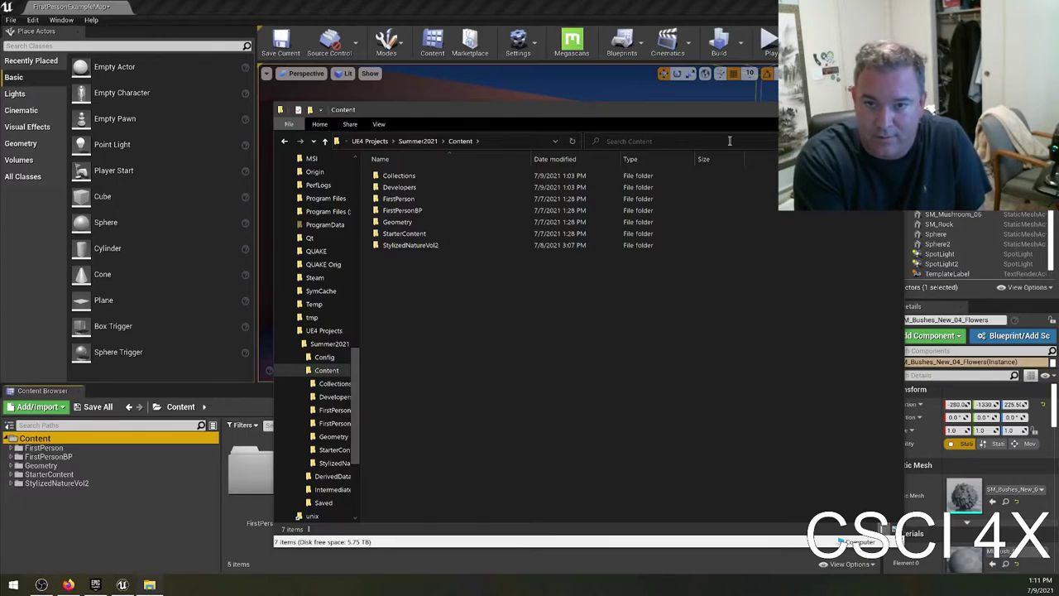
{"action": "left_click_drag", "start_coordinate": [724, 113], "coordinate": [612, 129]}
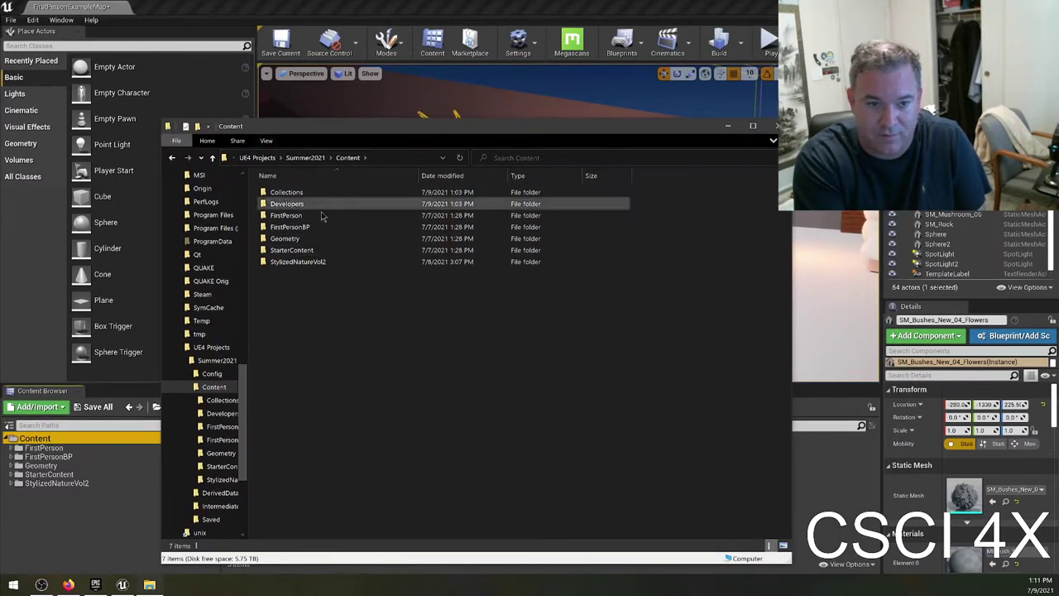
{"action": "left_click", "coordinate": [727, 126]}
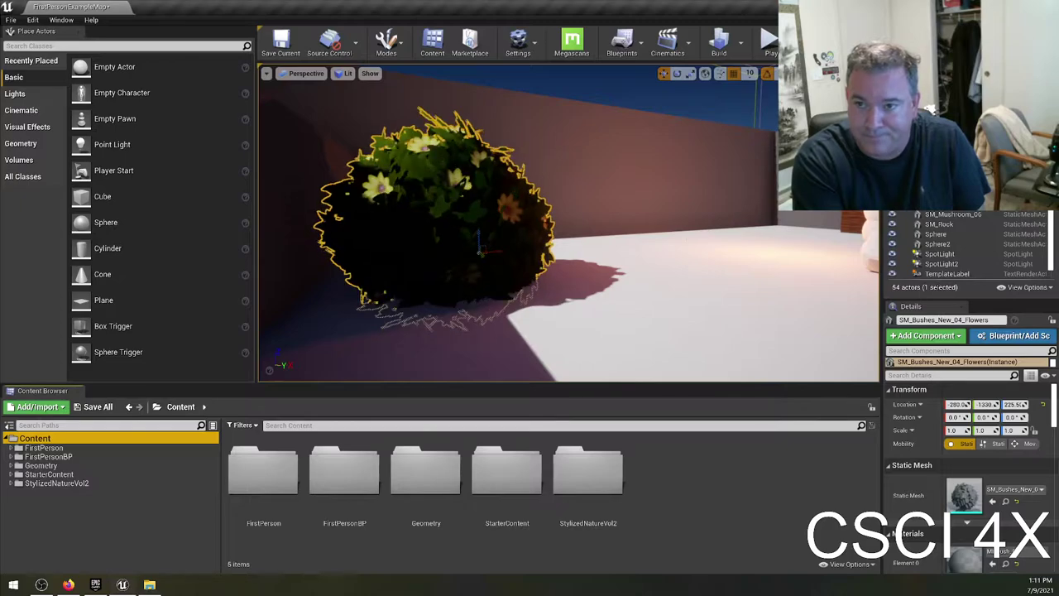
Switch to Firefox, search DuckDuckGo for "free sound effects" and open the Freesound result.
{"action": "left_click", "coordinate": [68, 584]}
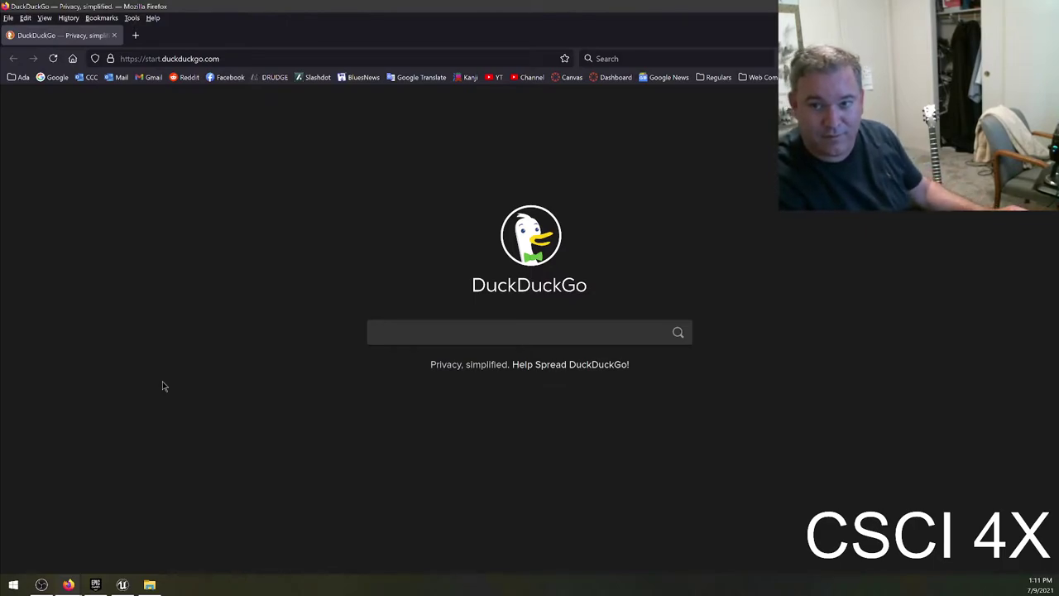
{"action": "type", "text": "free sou"}
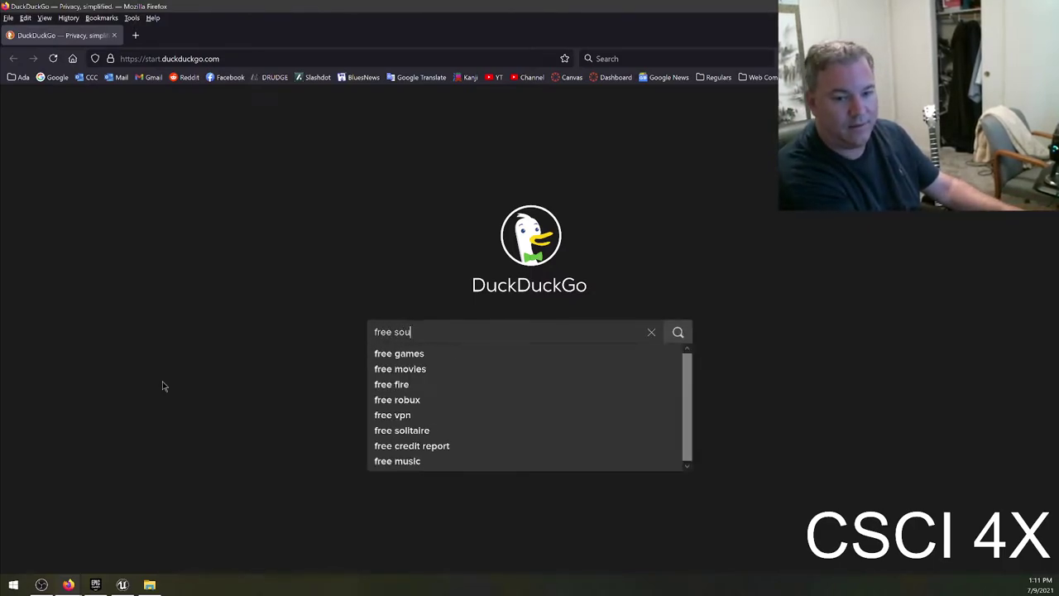
{"action": "type", "text": "nd effects"}
{"action": "key", "text": "Return"}
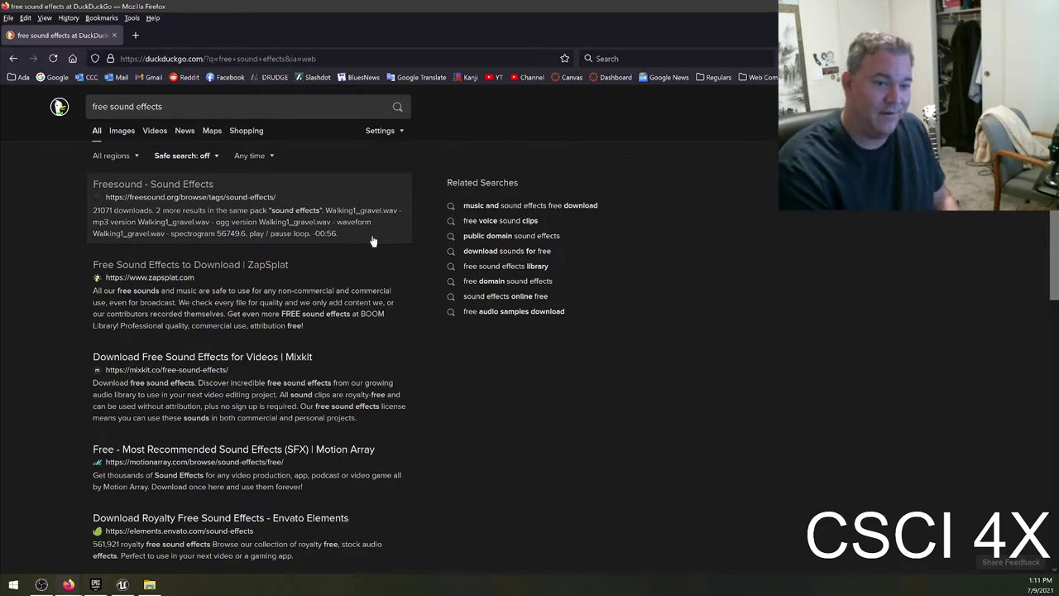
{"action": "left_click", "coordinate": [169, 187]}
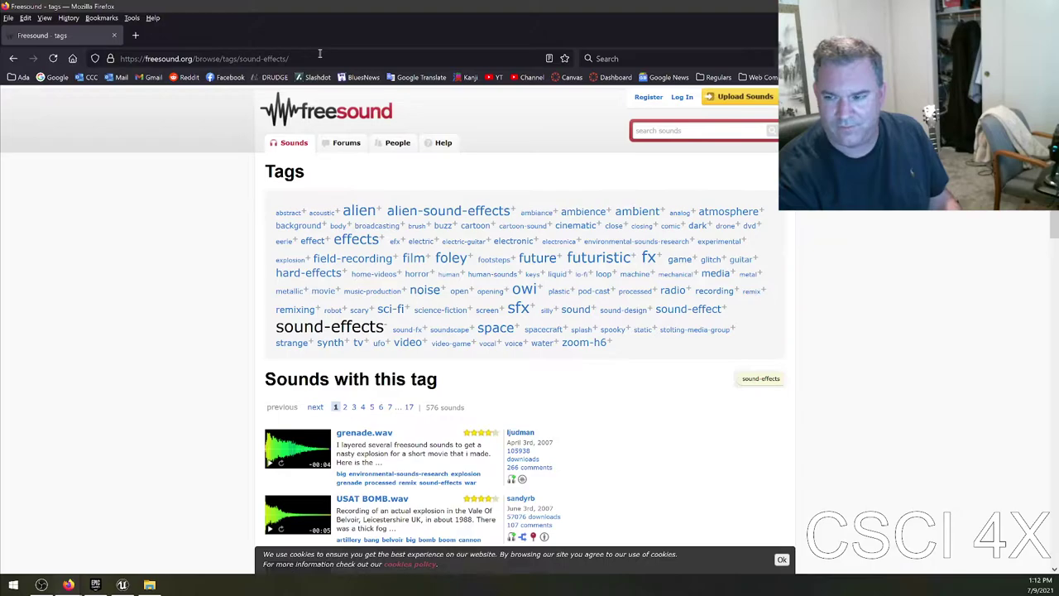
Search for "resident evil stole" in a new tab and open the Polygon article on the Capcom photo lawsuit.
{"action": "left_click", "coordinate": [136, 35]}
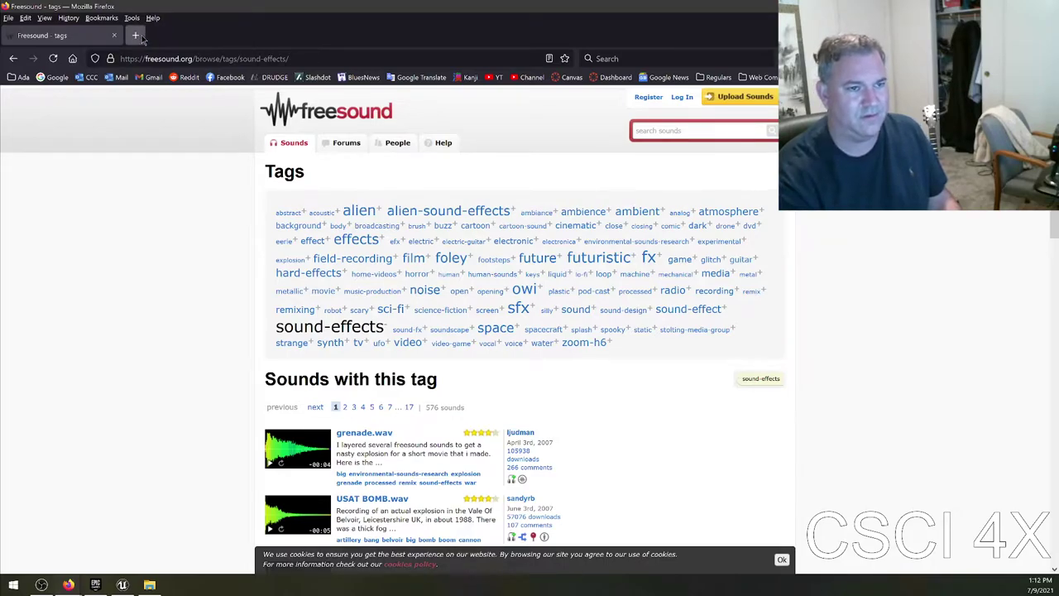
{"action": "type", "text": "resident evil "}
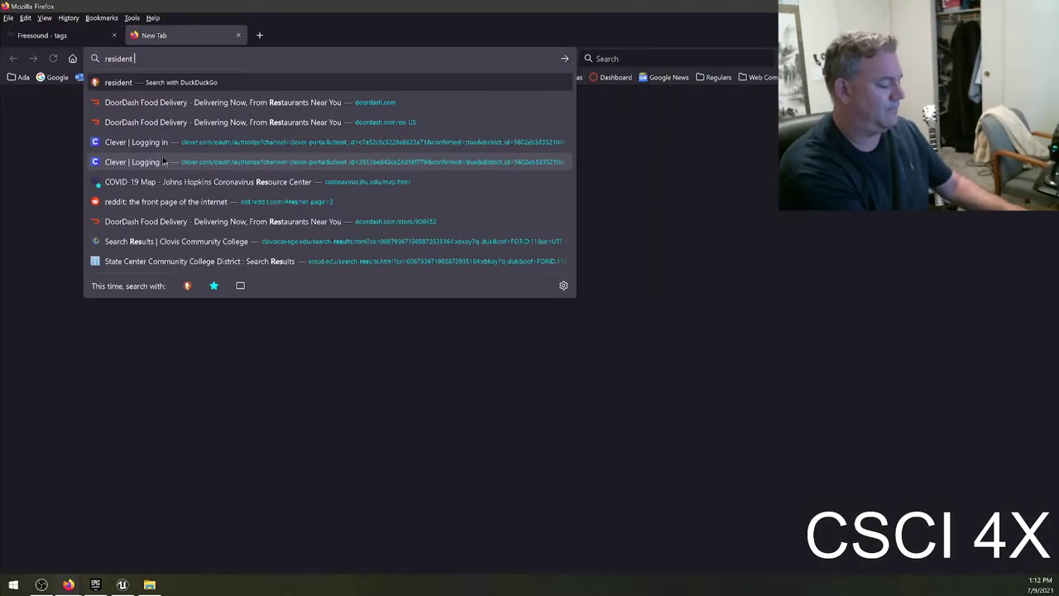
{"action": "type", "text": "stole"}
{"action": "key", "text": "Return"}
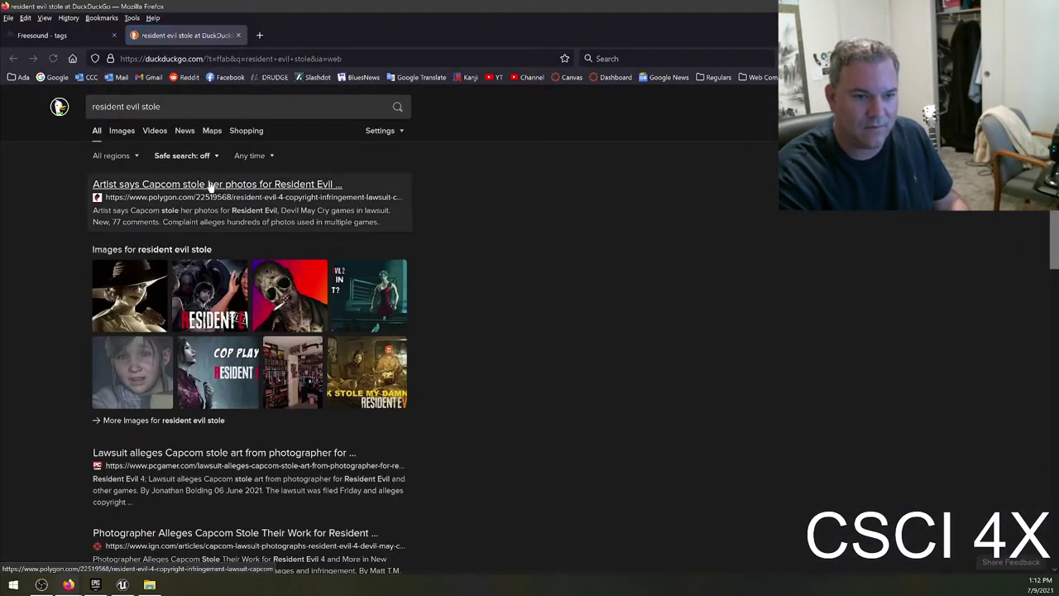
{"action": "left_click", "coordinate": [207, 187]}
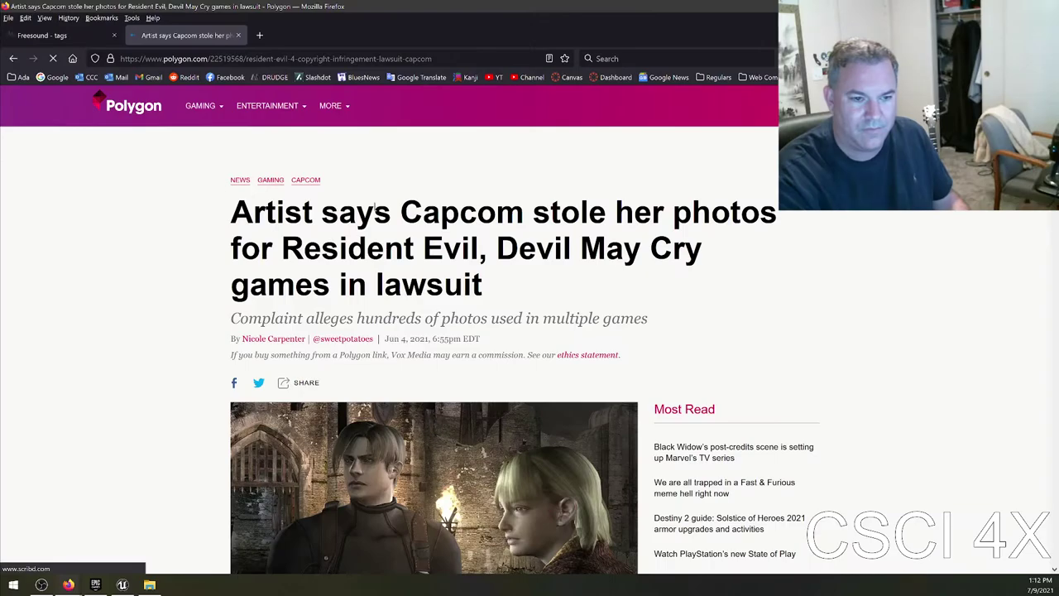
Read the Polygon article's texture comparisons, data breach evidence and damages sought, and close its tab.
{"action": "scroll", "coordinate": [546, 249], "scroll_direction": "down", "scroll_amount": 5}
{"action": "scroll", "coordinate": [561, 292], "scroll_direction": "down", "scroll_amount": 5}
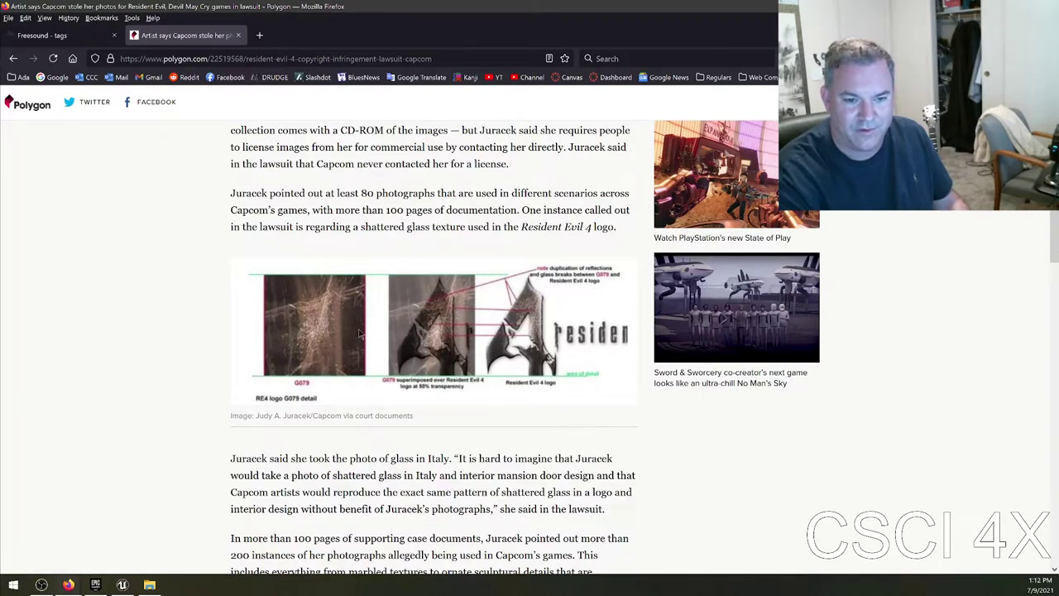
{"action": "scroll", "coordinate": [439, 335], "scroll_direction": "down", "scroll_amount": 3}
{"action": "scroll", "coordinate": [406, 407], "scroll_direction": "down", "scroll_amount": 2}
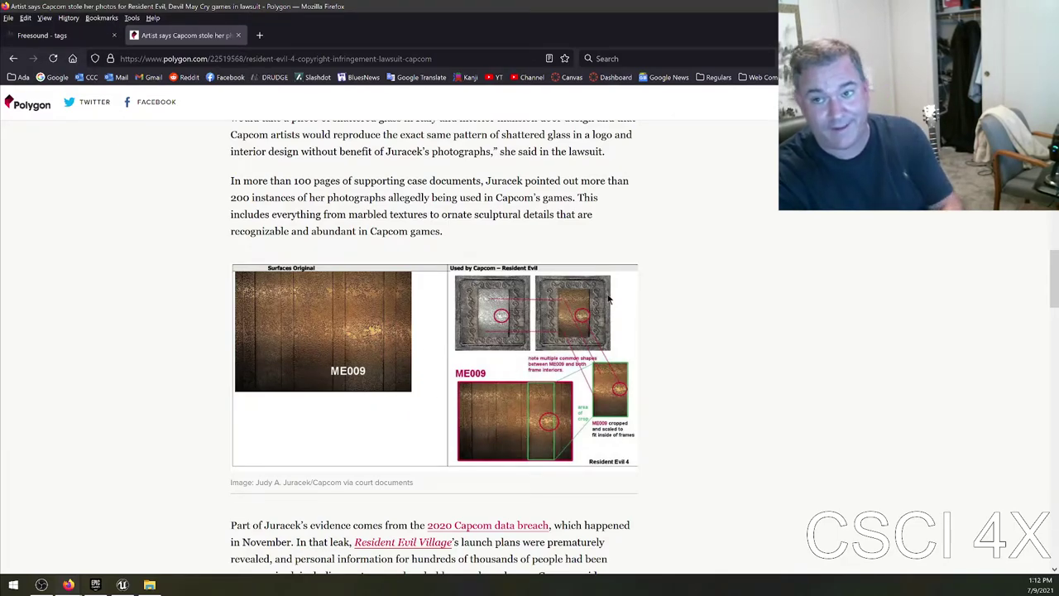
{"action": "scroll", "coordinate": [595, 323], "scroll_direction": "down", "scroll_amount": 2}
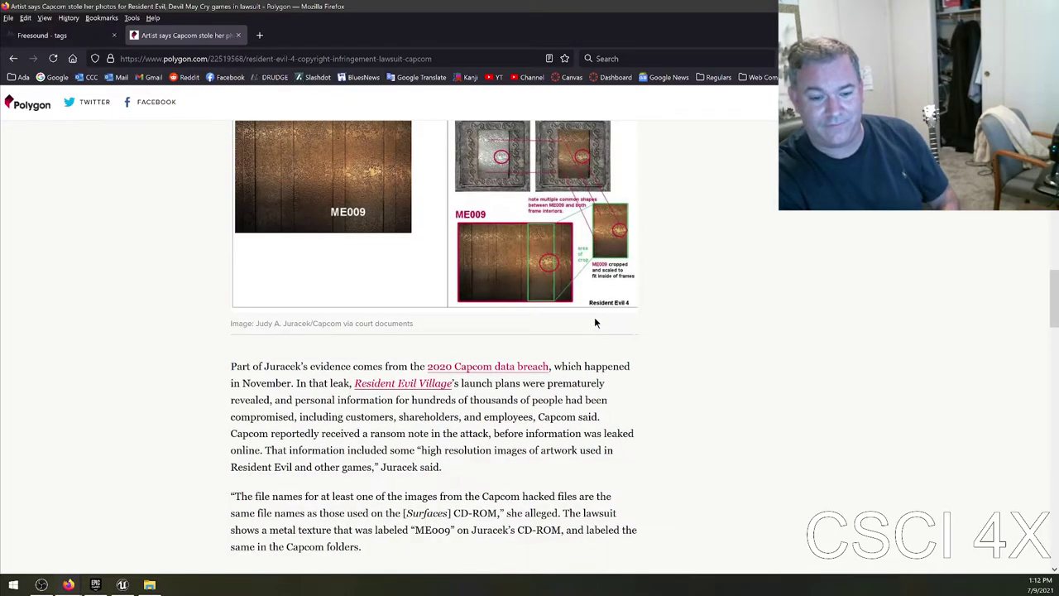
{"action": "scroll", "coordinate": [595, 322], "scroll_direction": "down", "scroll_amount": 2}
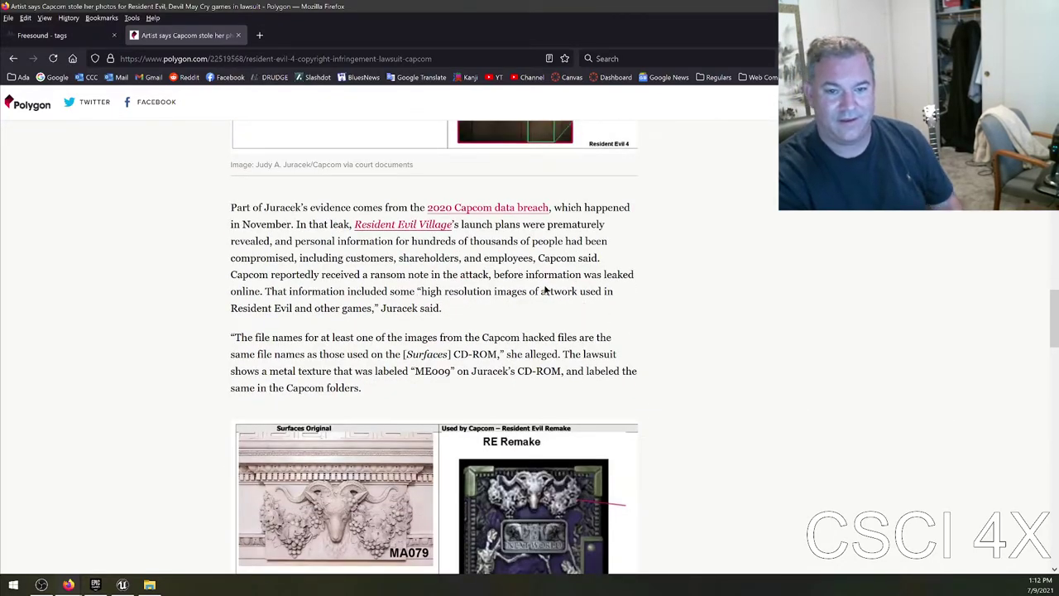
{"action": "left_click_drag", "start_coordinate": [324, 220], "coordinate": [485, 311]}
{"action": "left_click", "coordinate": [498, 196]}
{"action": "scroll", "coordinate": [488, 282], "scroll_direction": "down", "scroll_amount": 5}
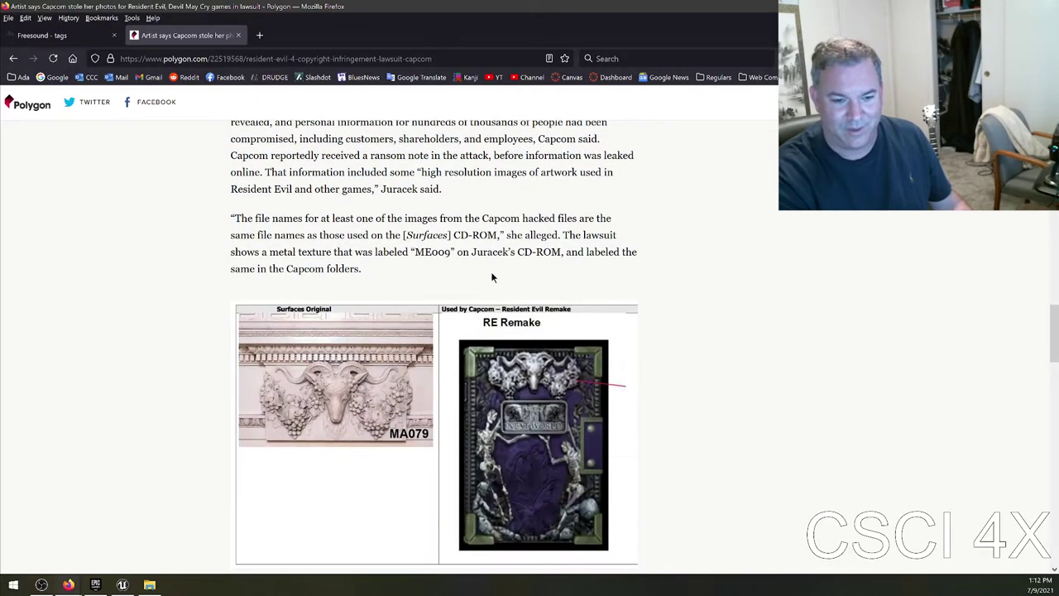
{"action": "scroll", "coordinate": [495, 259], "scroll_direction": "up", "scroll_amount": 2}
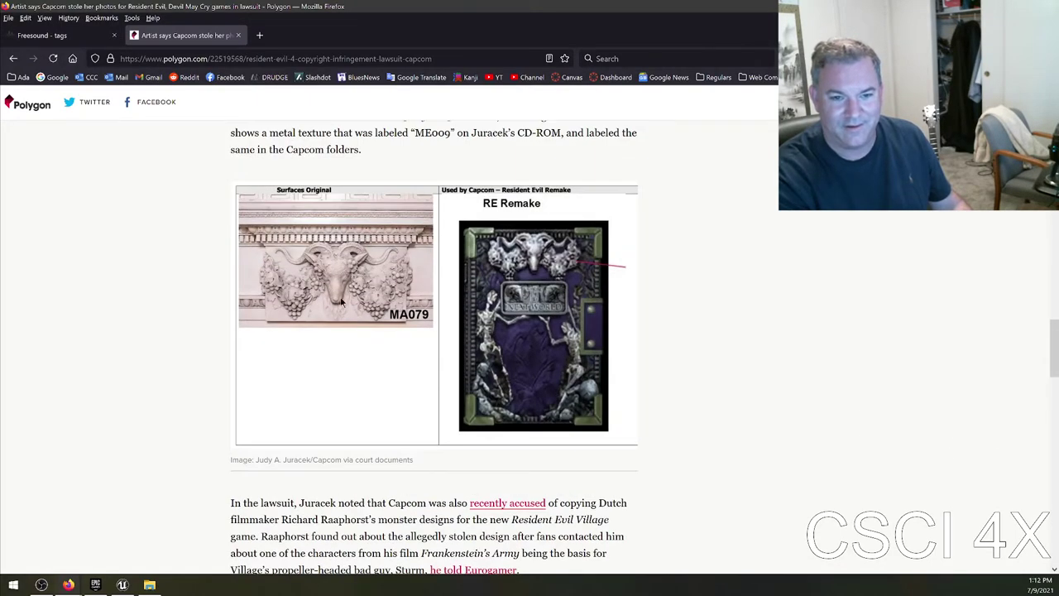
{"action": "scroll", "coordinate": [554, 275], "scroll_direction": "down", "scroll_amount": 3}
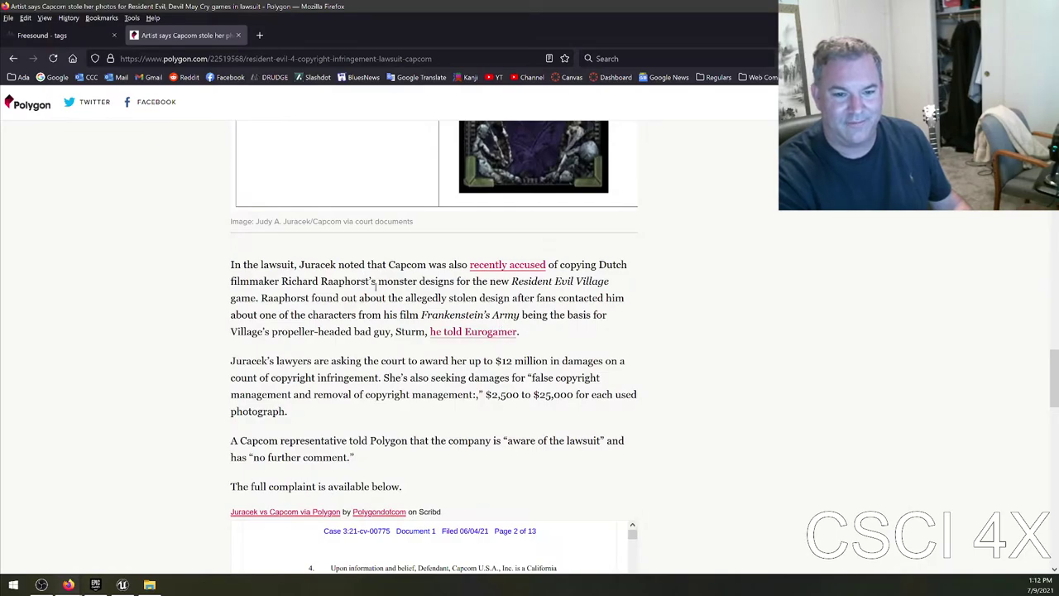
{"action": "left_click_drag", "start_coordinate": [398, 360], "coordinate": [451, 394]}
{"action": "left_click", "coordinate": [444, 409]}
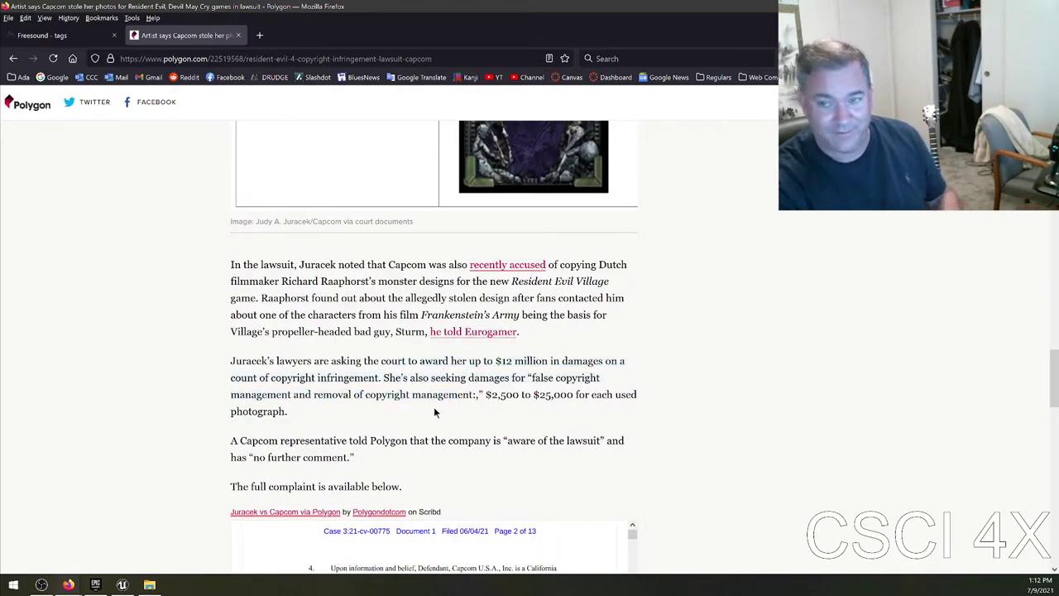
{"action": "key", "text": "ctrl+w"}
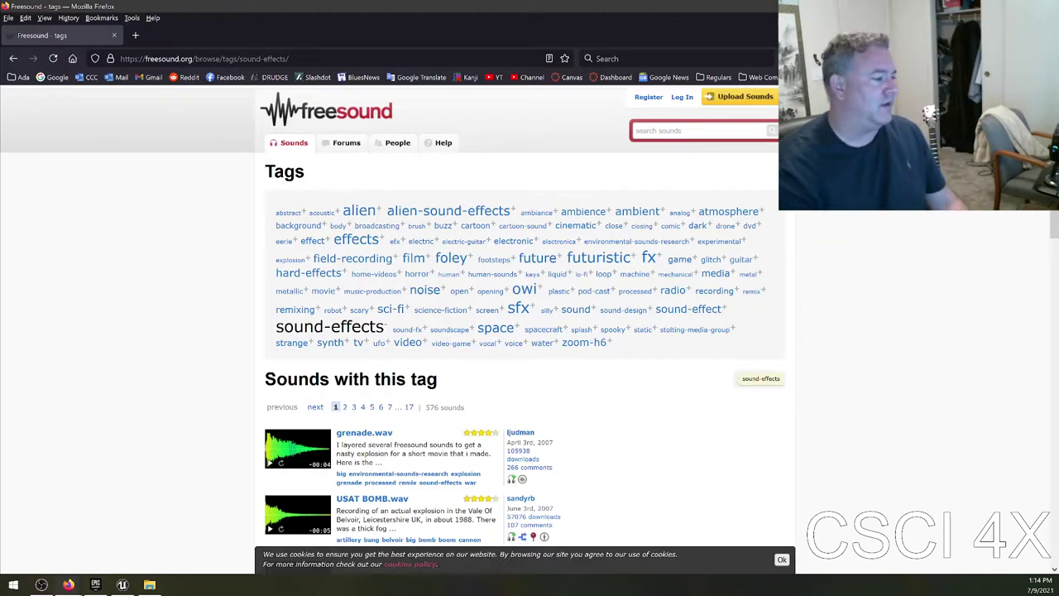
Play the grenade.wav sound from Freesound's sound-effects tag listing and return to the list.
{"action": "scroll", "coordinate": [226, 322], "scroll_direction": "down", "scroll_amount": 3}
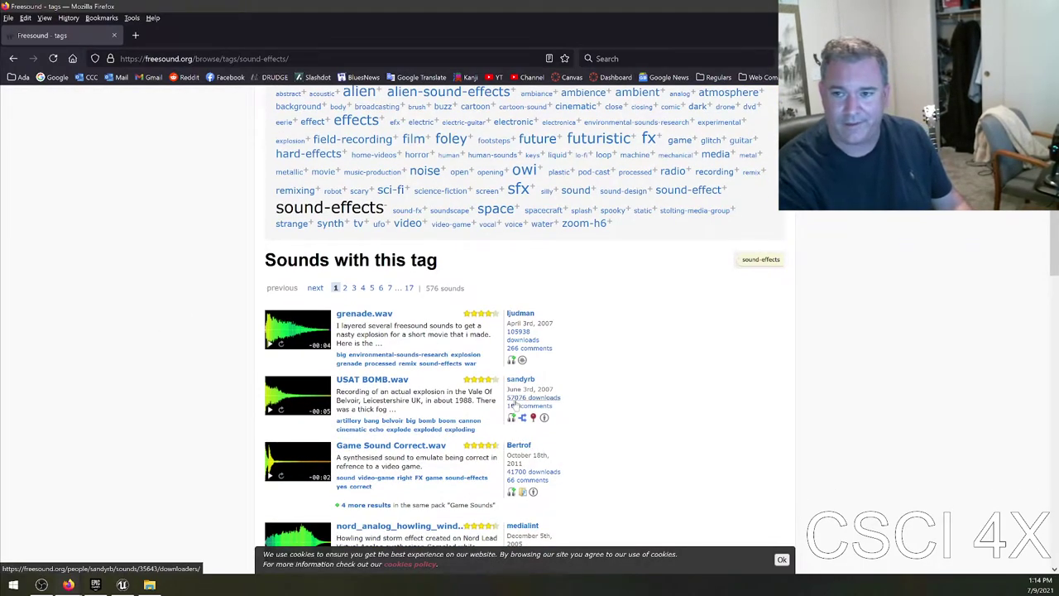
{"action": "scroll", "coordinate": [713, 357], "scroll_direction": "down", "scroll_amount": 1}
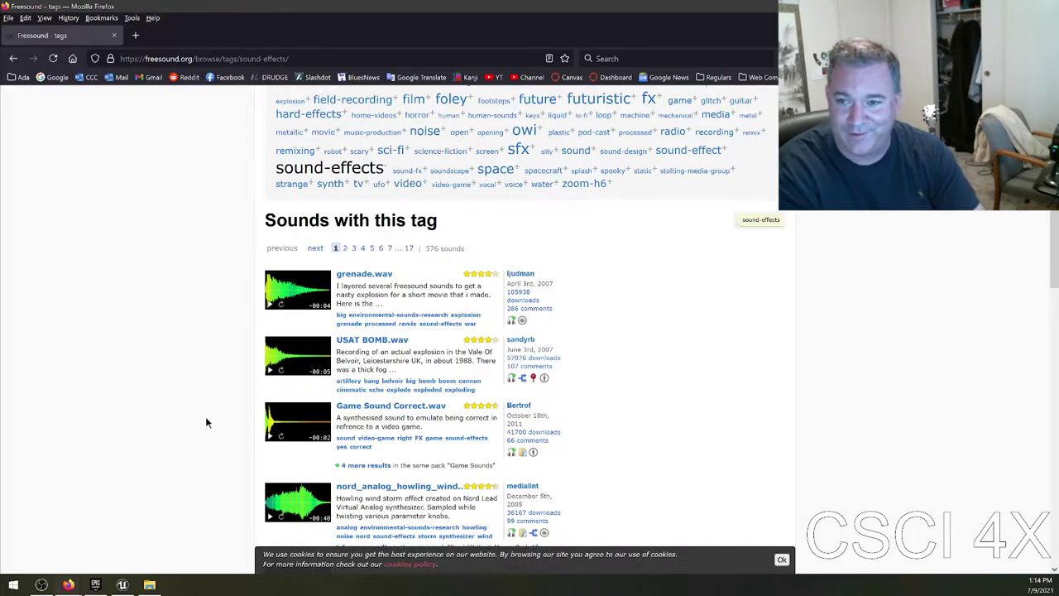
{"action": "left_click", "coordinate": [369, 276]}
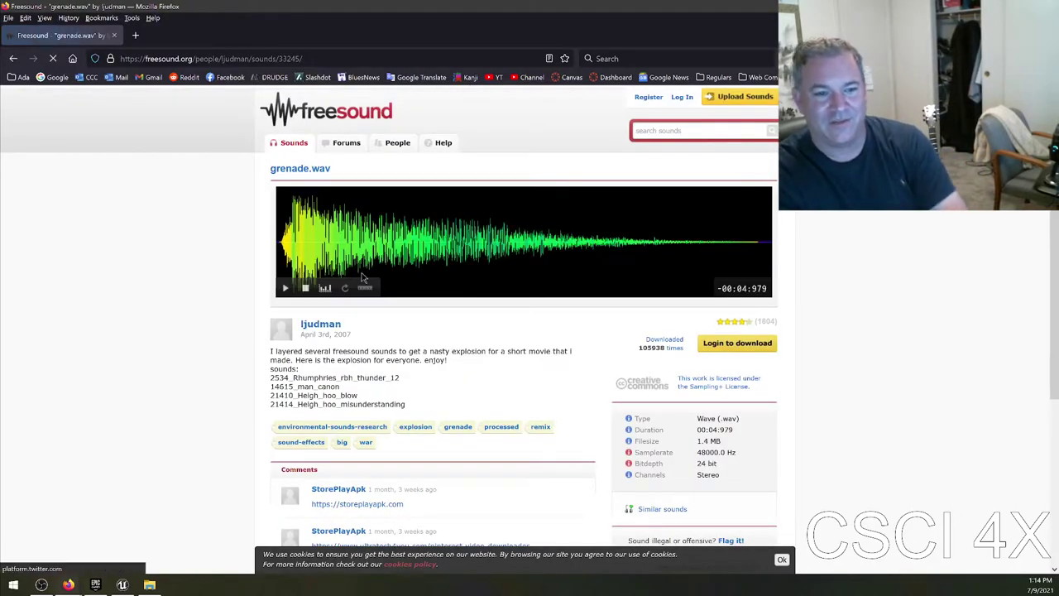
{"action": "left_click", "coordinate": [284, 288]}
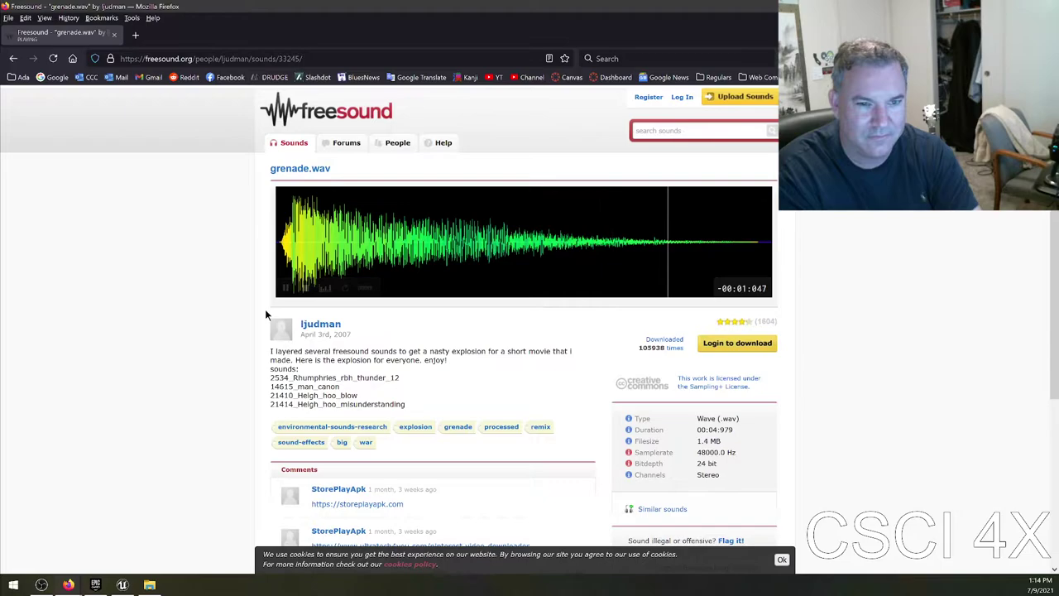
{"action": "left_click", "coordinate": [14, 58]}
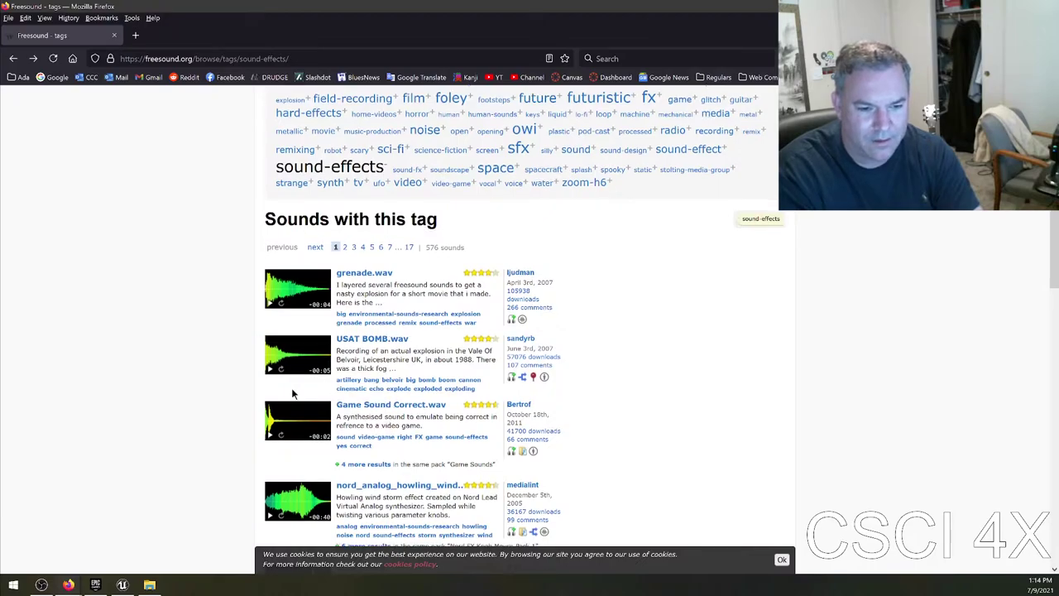
Find Walking1_gravel.wav in the sound-effects tag list and listen to its preview.
{"action": "scroll", "coordinate": [330, 370], "scroll_direction": "down", "scroll_amount": 3}
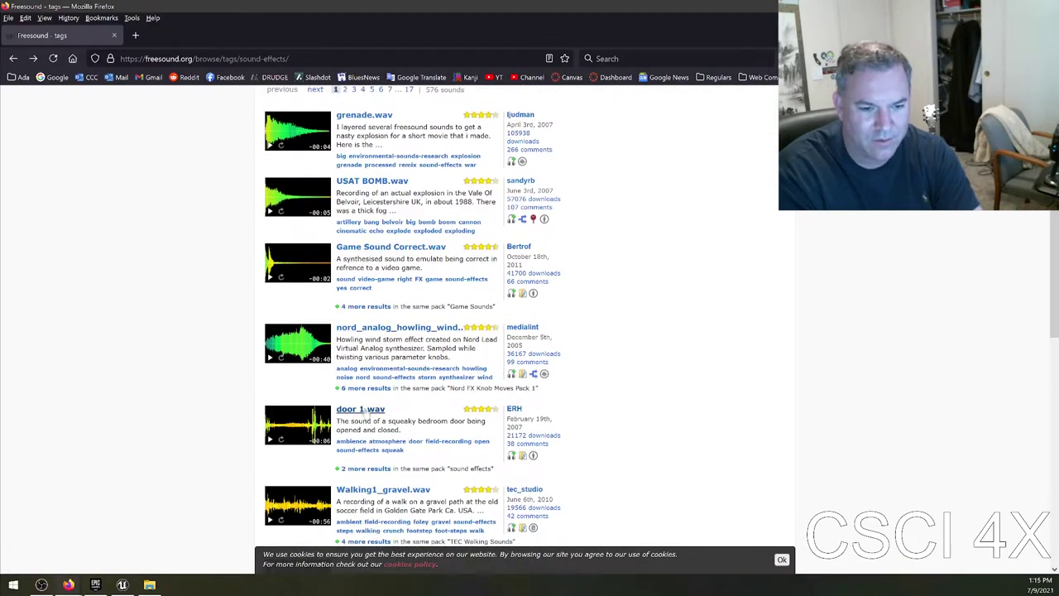
{"action": "scroll", "coordinate": [368, 414], "scroll_direction": "down", "scroll_amount": 2}
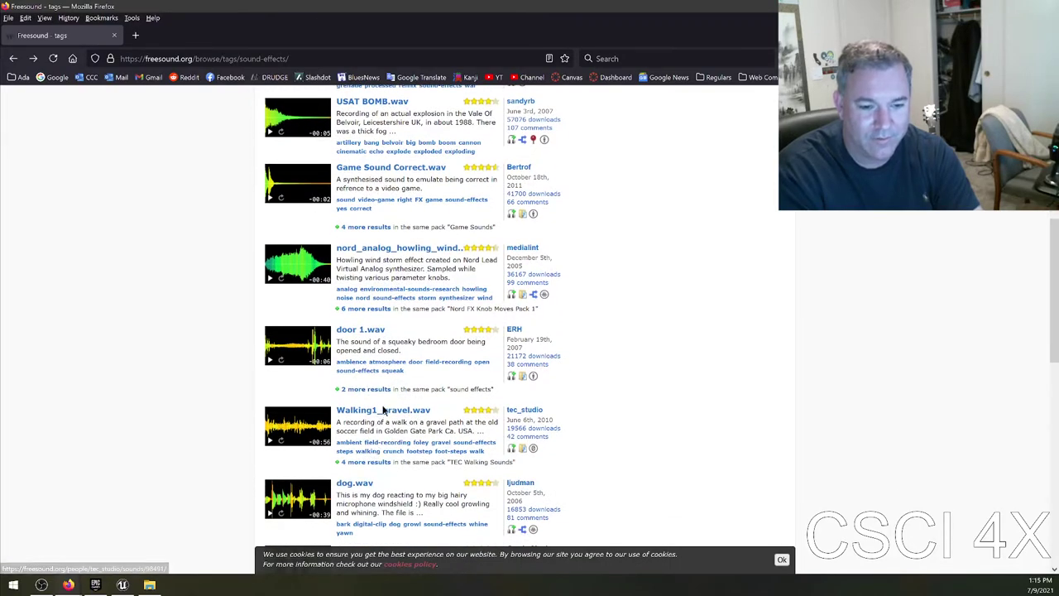
{"action": "left_click", "coordinate": [384, 411]}
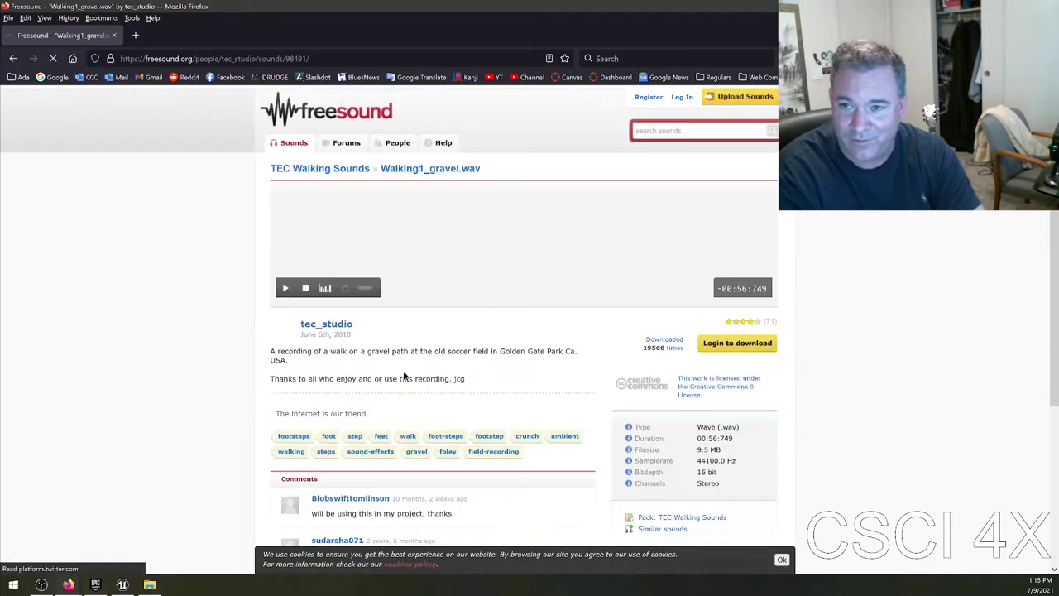
{"action": "left_click", "coordinate": [285, 288]}
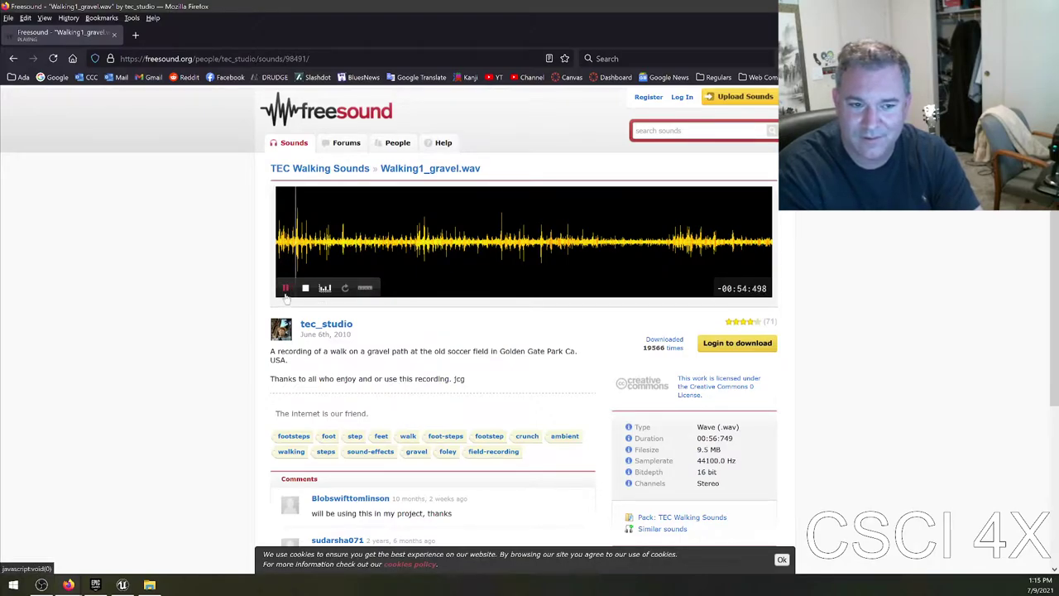
{"action": "left_click", "coordinate": [285, 288]}
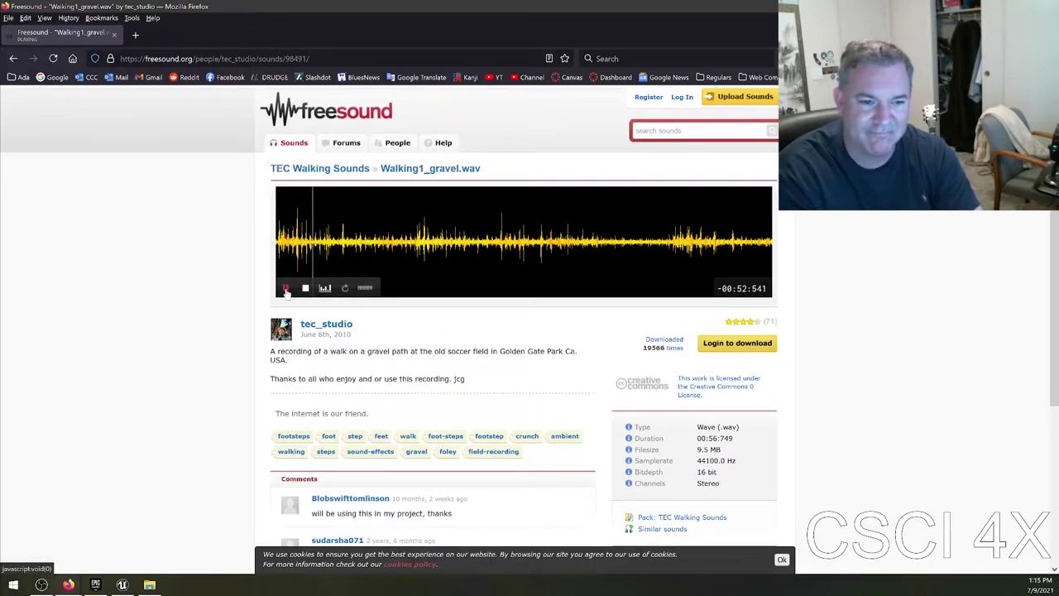
Return to the sound-effects list, open "Fight - fighting men", and listen to part of its preview.
{"action": "left_click", "coordinate": [14, 60]}
{"action": "scroll", "coordinate": [231, 253], "scroll_direction": "down", "scroll_amount": 5}
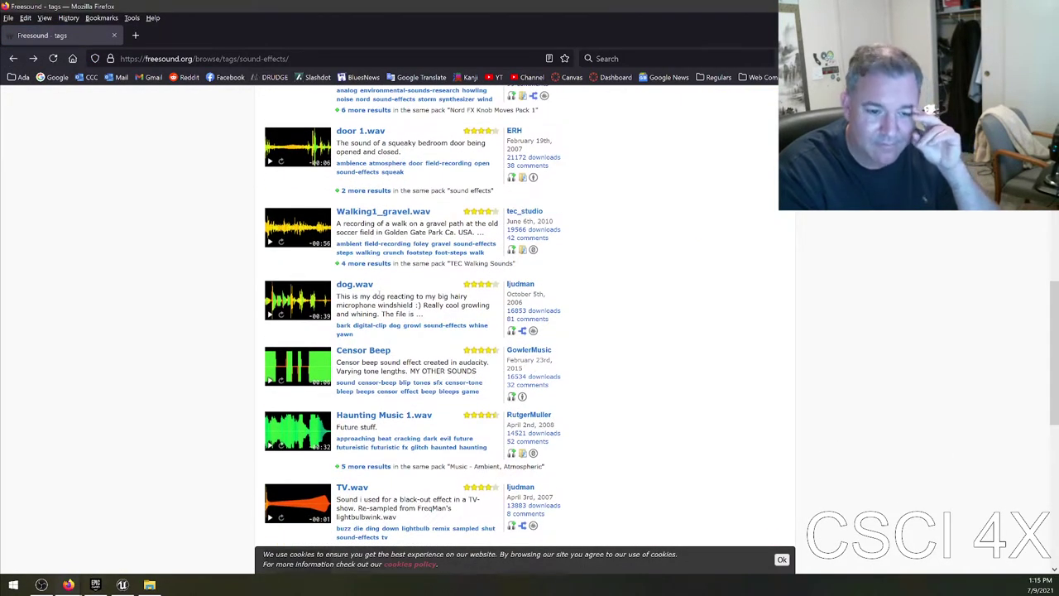
{"action": "scroll", "coordinate": [397, 306], "scroll_direction": "down", "scroll_amount": 3}
{"action": "scroll", "coordinate": [401, 310], "scroll_direction": "down", "scroll_amount": 7}
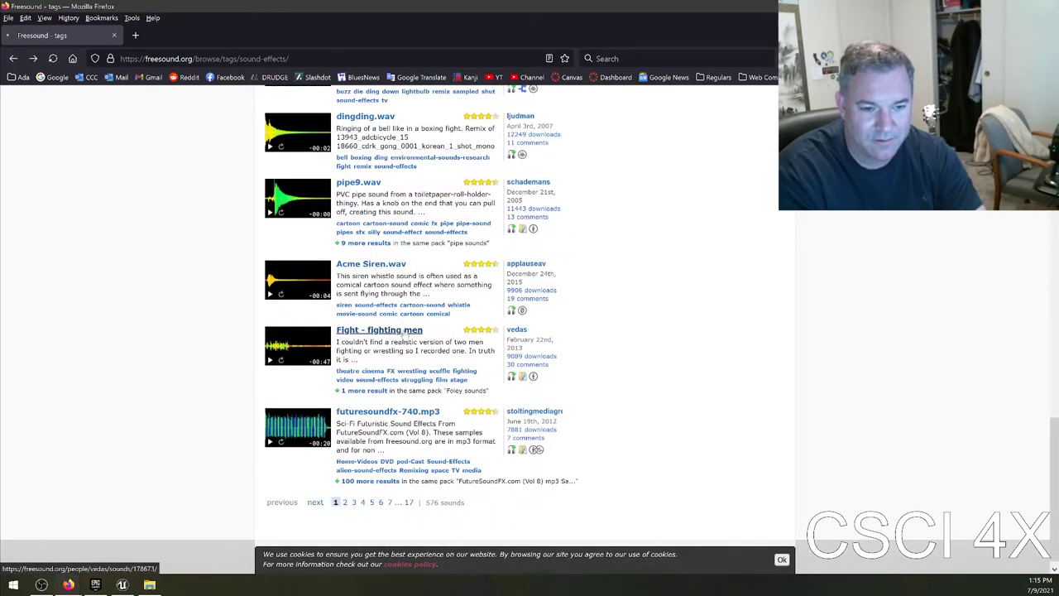
{"action": "left_click", "coordinate": [404, 331]}
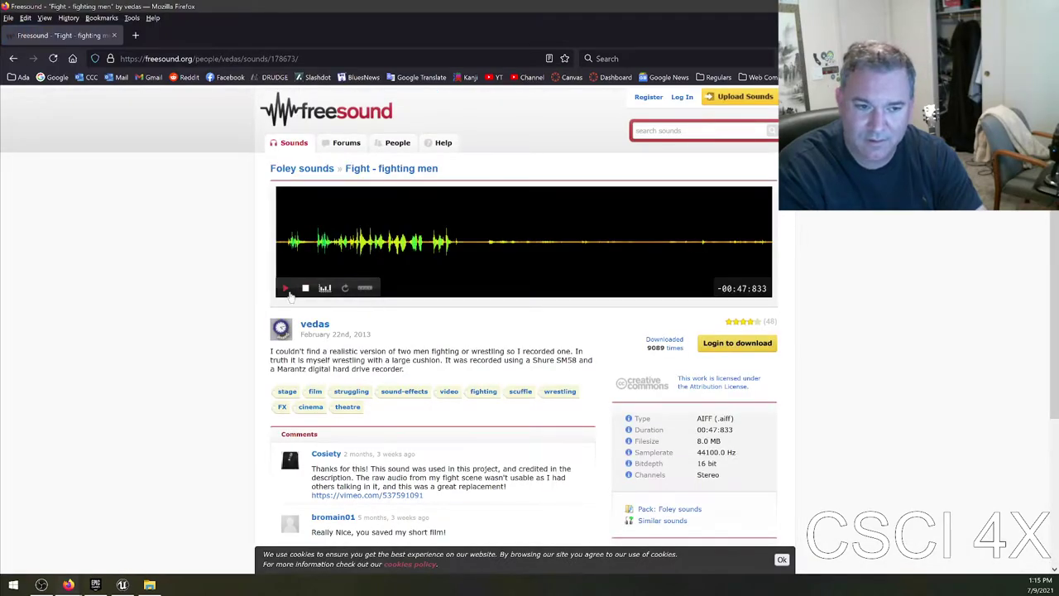
{"action": "left_click", "coordinate": [286, 290]}
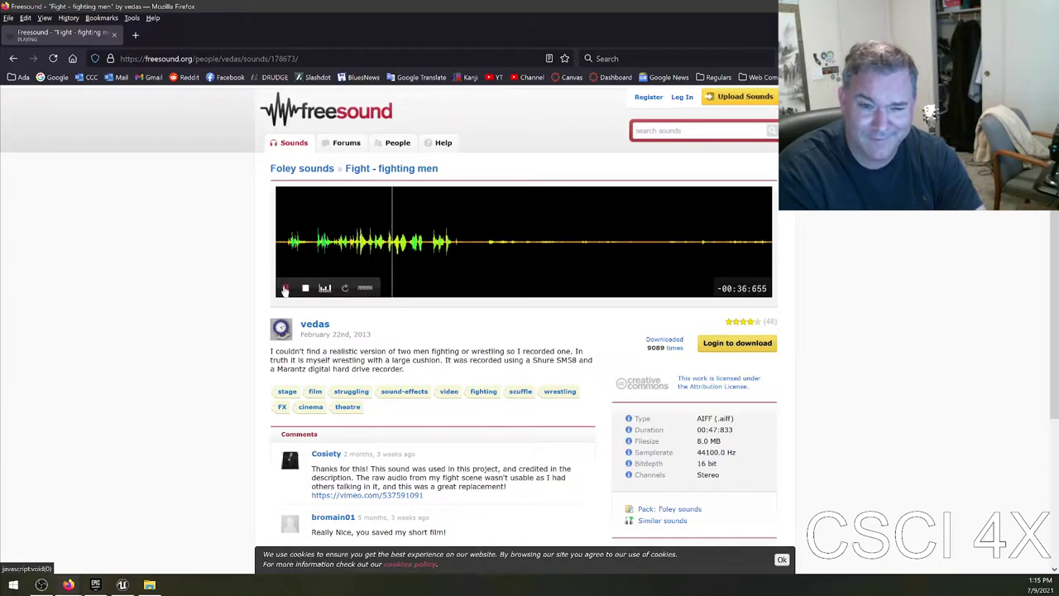
{"action": "left_click", "coordinate": [285, 288]}
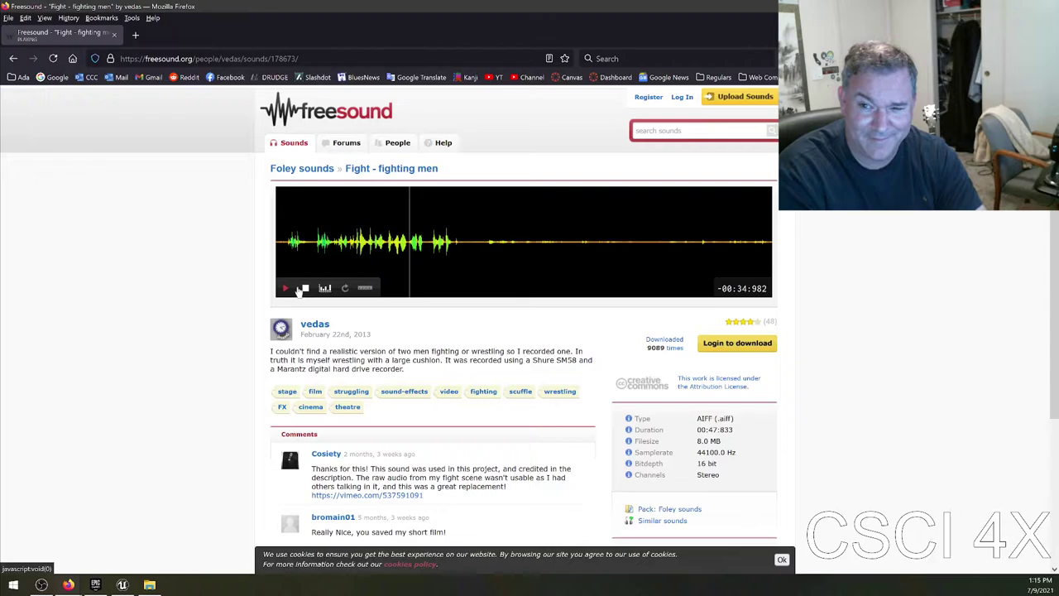
Search Freesound for "penguin".
{"action": "left_click", "coordinate": [680, 130]}
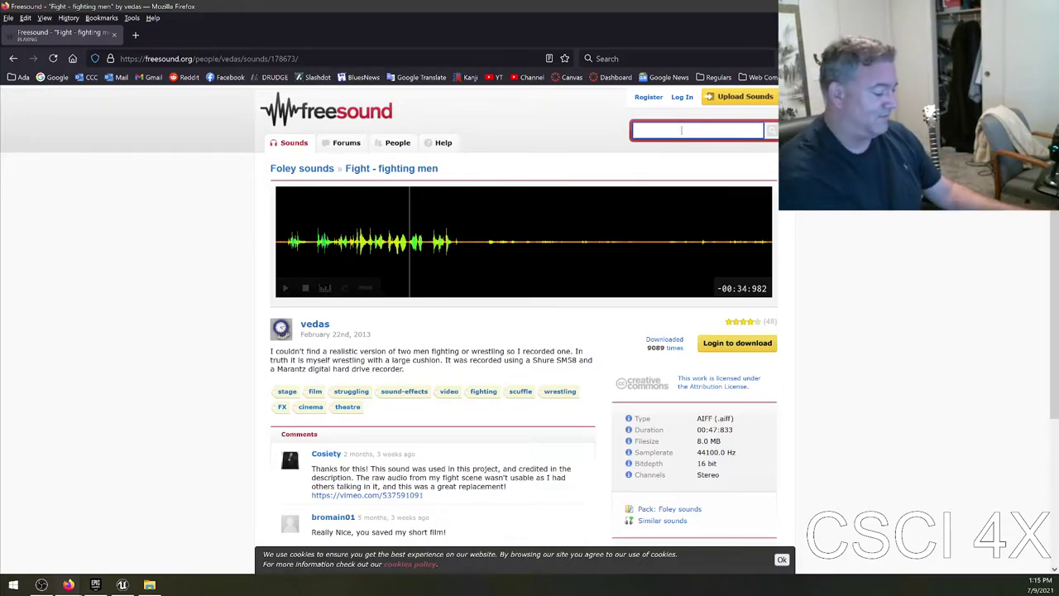
{"action": "type", "text": "penguin"}
{"action": "key", "text": "Return"}
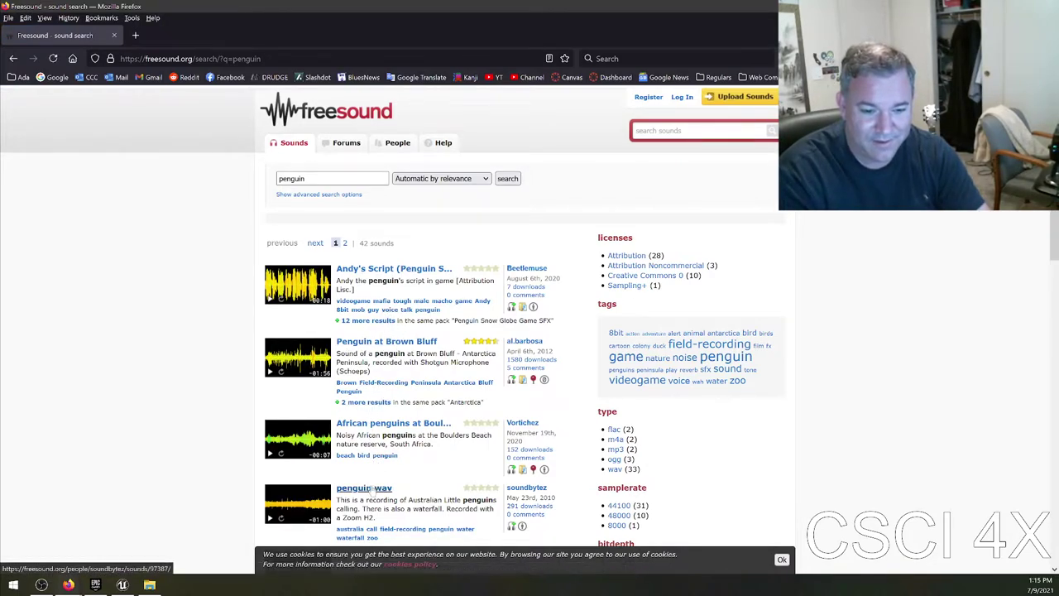
Preview the "Andy's Script (Penguin Snow Globe Game)" and "Penguin at Brown Bluff" sounds from the penguin results.
{"action": "left_click", "coordinate": [404, 270]}
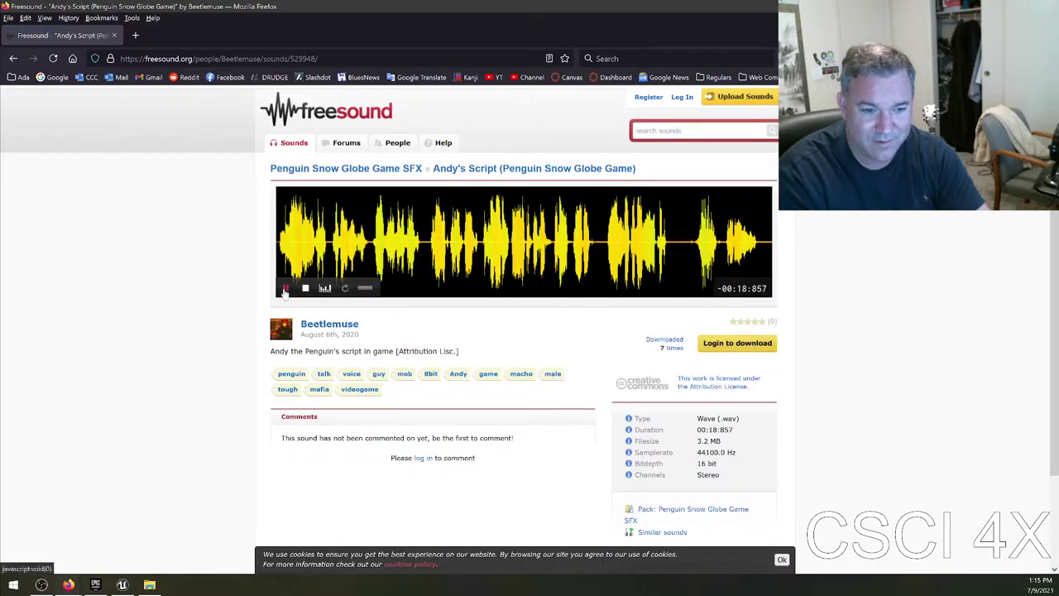
{"action": "left_click", "coordinate": [284, 289]}
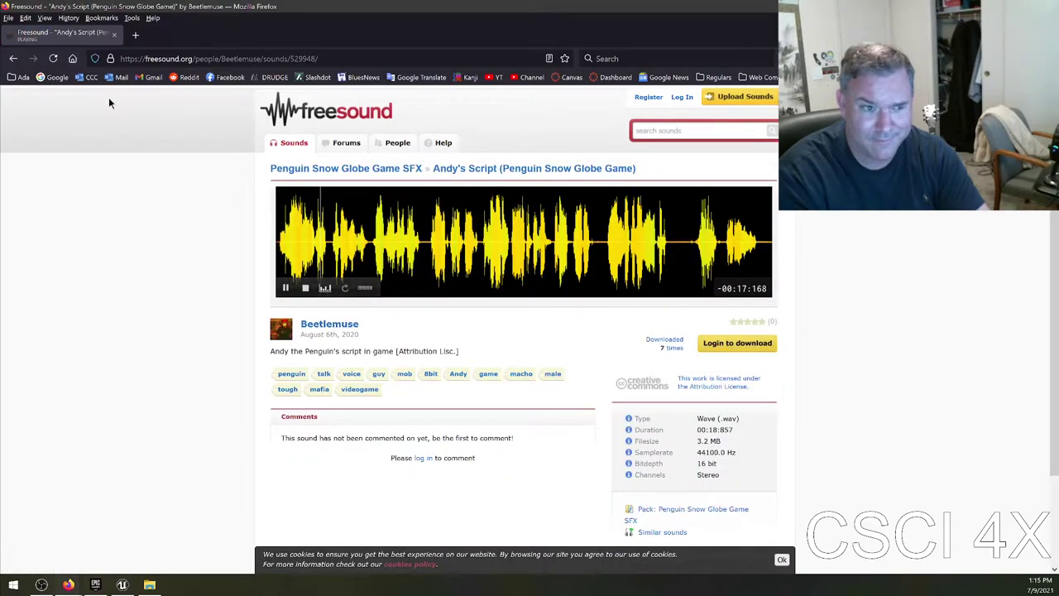
{"action": "left_click", "coordinate": [14, 57]}
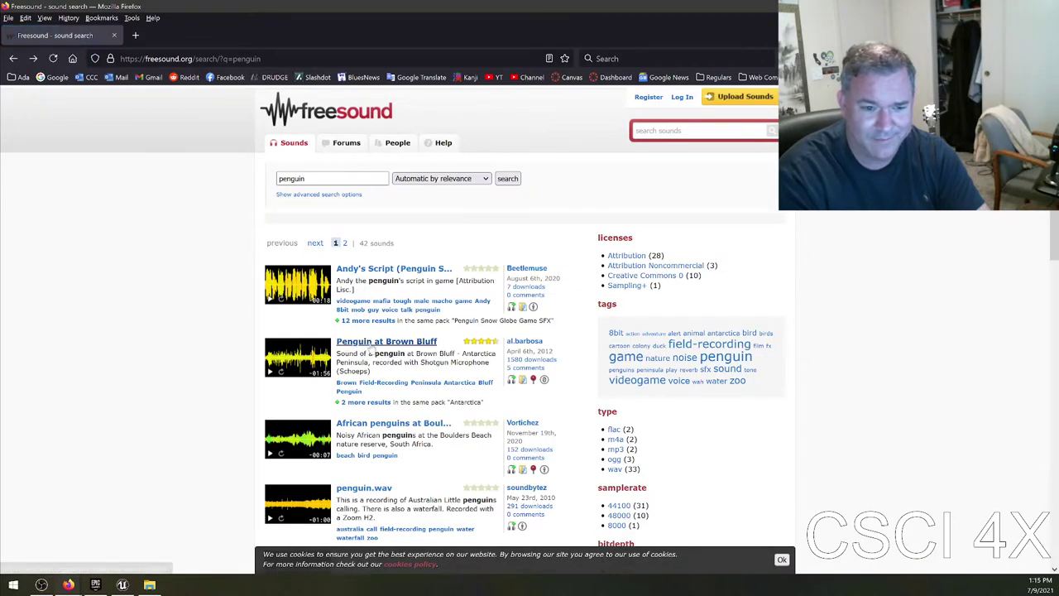
{"action": "left_click", "coordinate": [393, 341]}
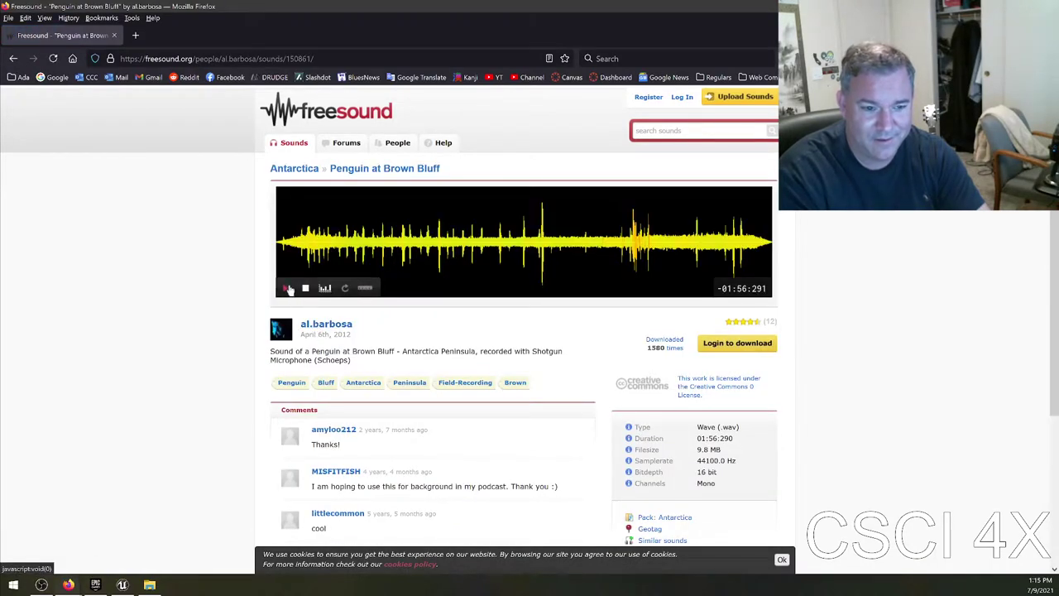
{"action": "left_click", "coordinate": [285, 289]}
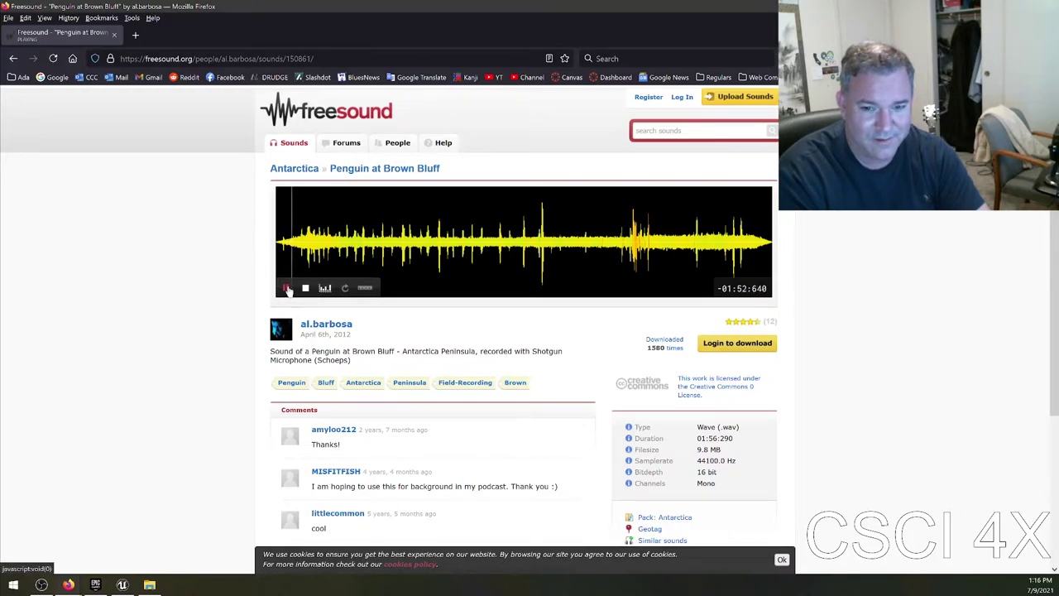
Return to the penguin results, open magellanic_penguin.wav, and play its preview.
{"action": "left_click", "coordinate": [13, 58]}
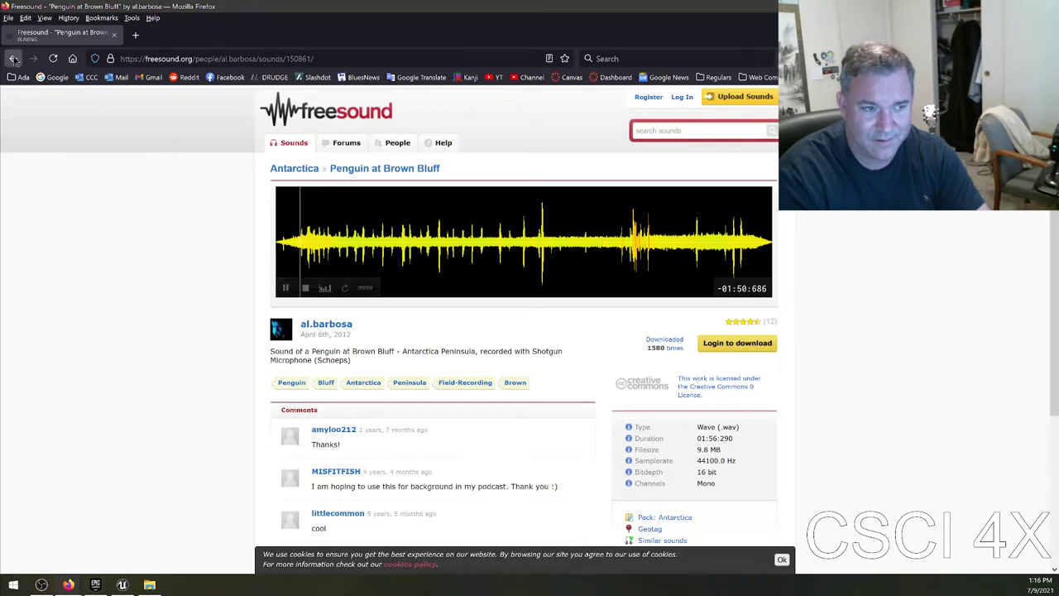
{"action": "scroll", "coordinate": [199, 304], "scroll_direction": "down", "scroll_amount": 3}
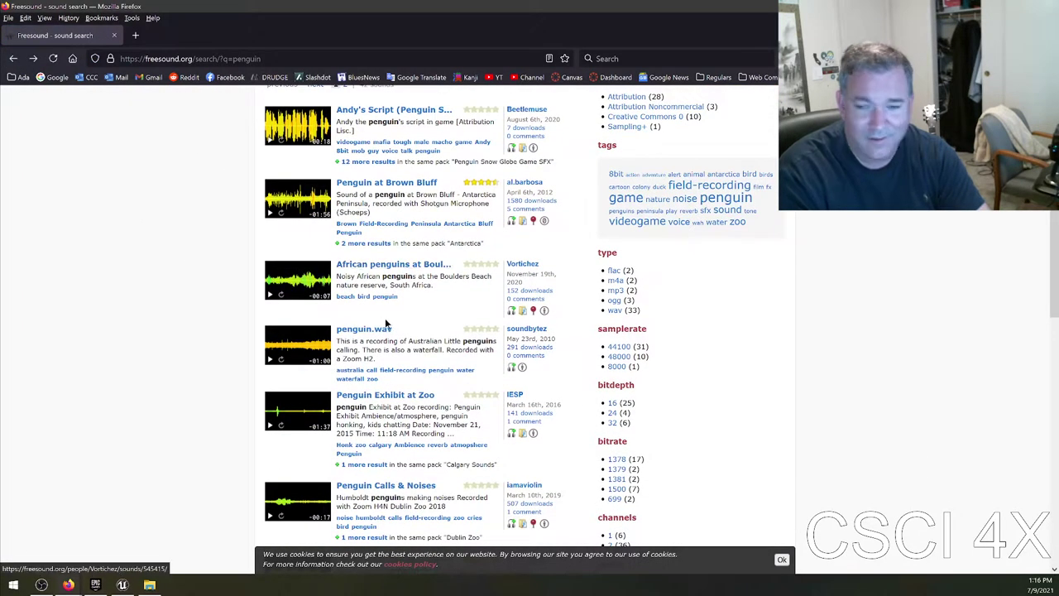
{"action": "scroll", "coordinate": [400, 326], "scroll_direction": "down", "scroll_amount": 1}
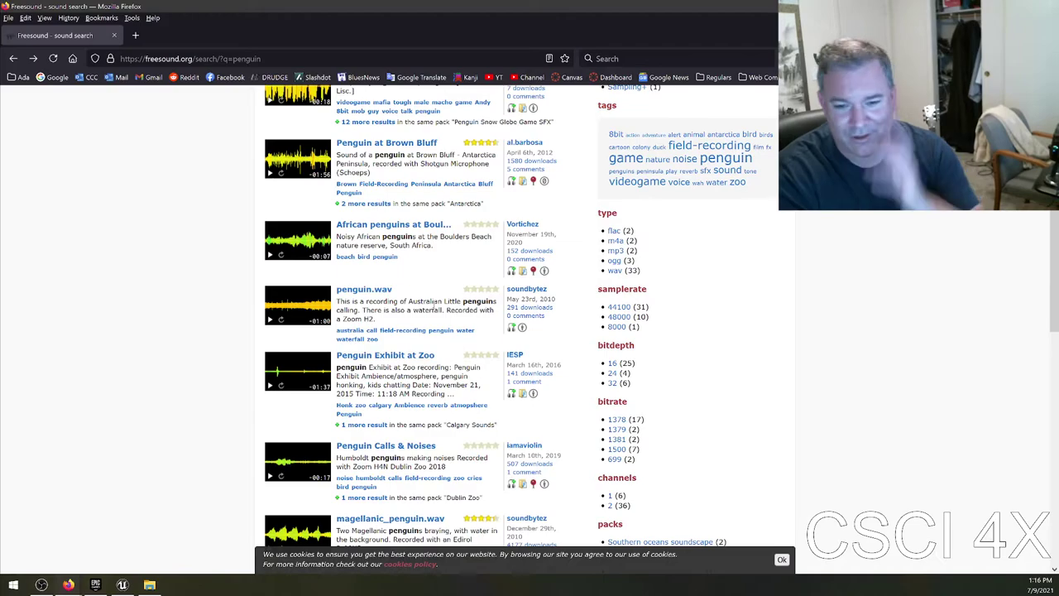
{"action": "scroll", "coordinate": [431, 450], "scroll_direction": "down", "scroll_amount": 3}
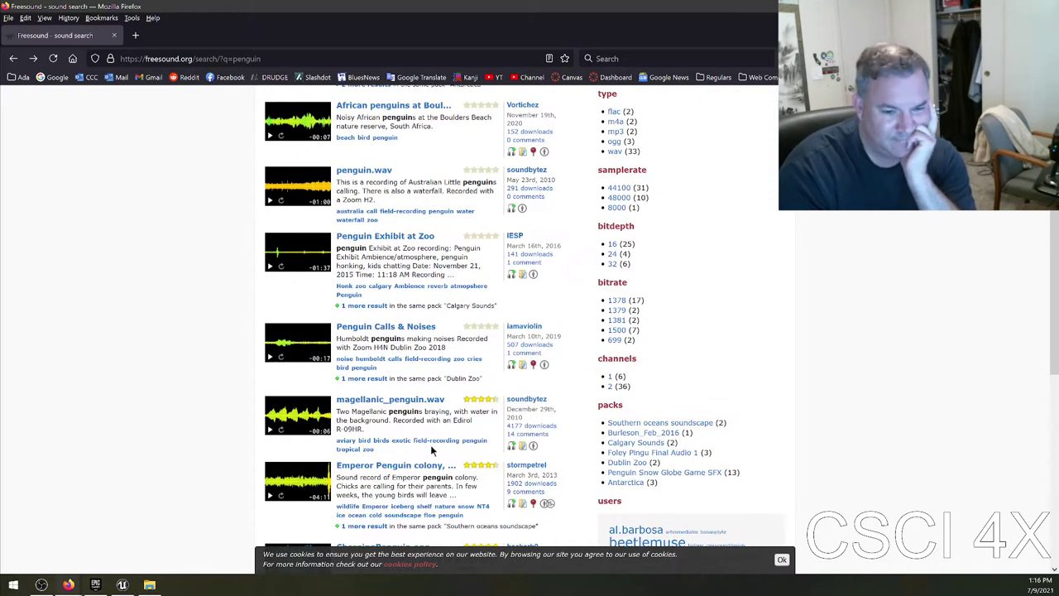
{"action": "left_click", "coordinate": [423, 402]}
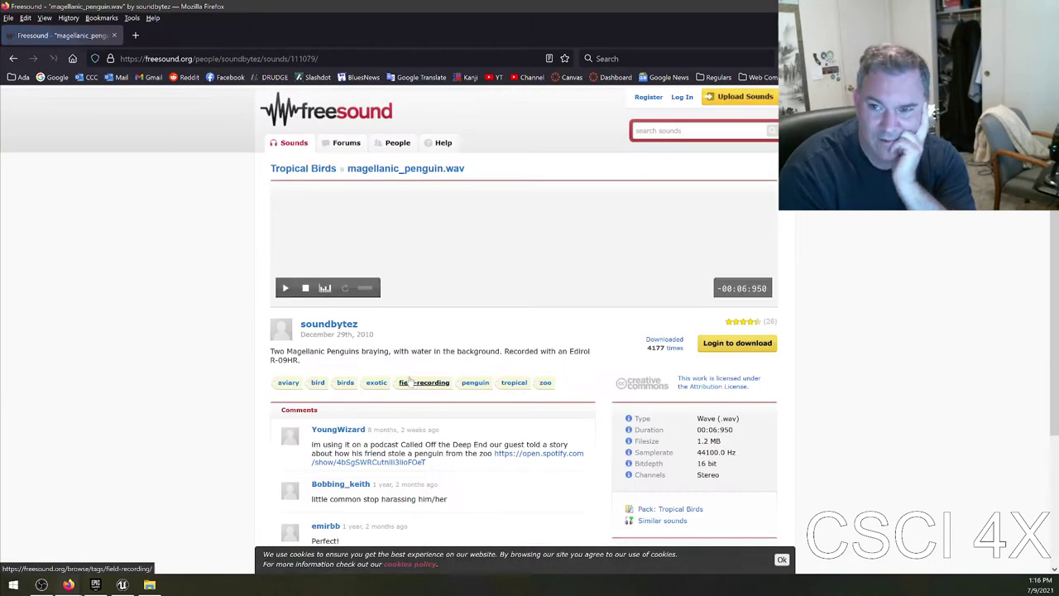
{"action": "left_click", "coordinate": [284, 289]}
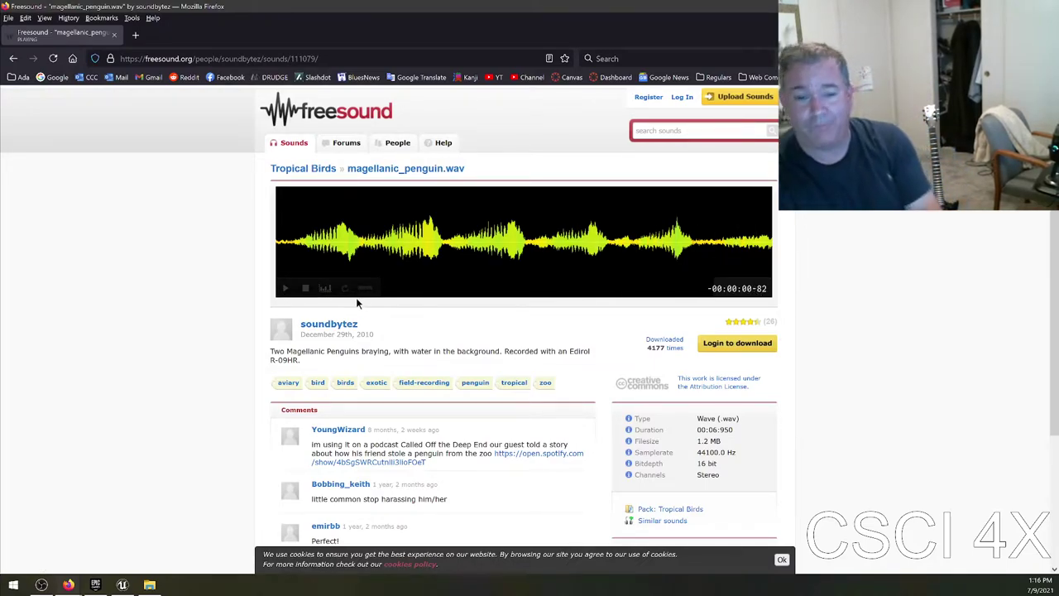
Log in with the saved account credentials to enable downloading, and briefly replay the magellanic_penguin.wav preview.
{"action": "left_click", "coordinate": [725, 345]}
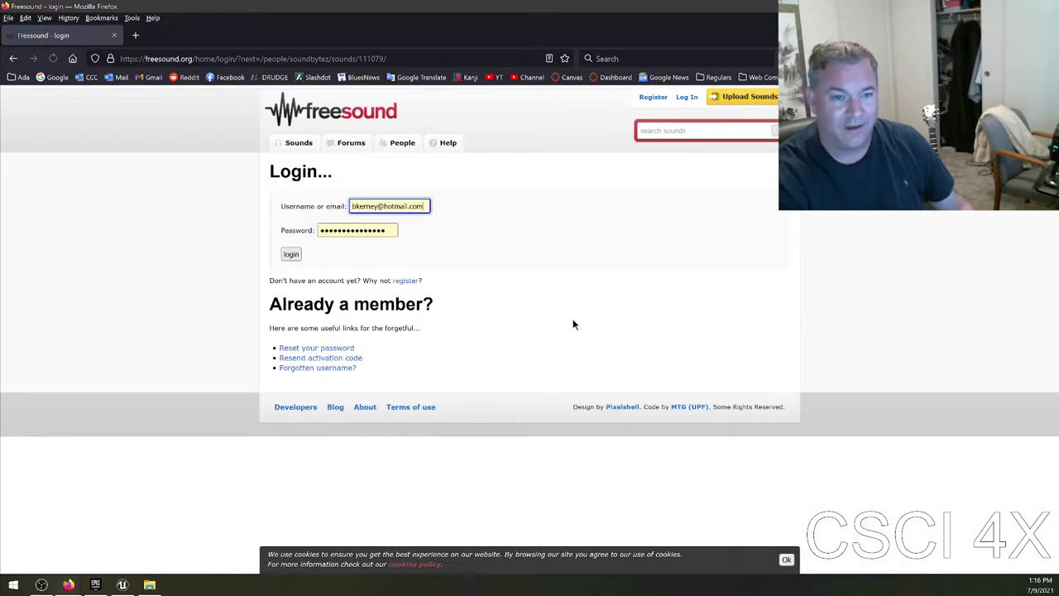
{"action": "left_click", "coordinate": [298, 258]}
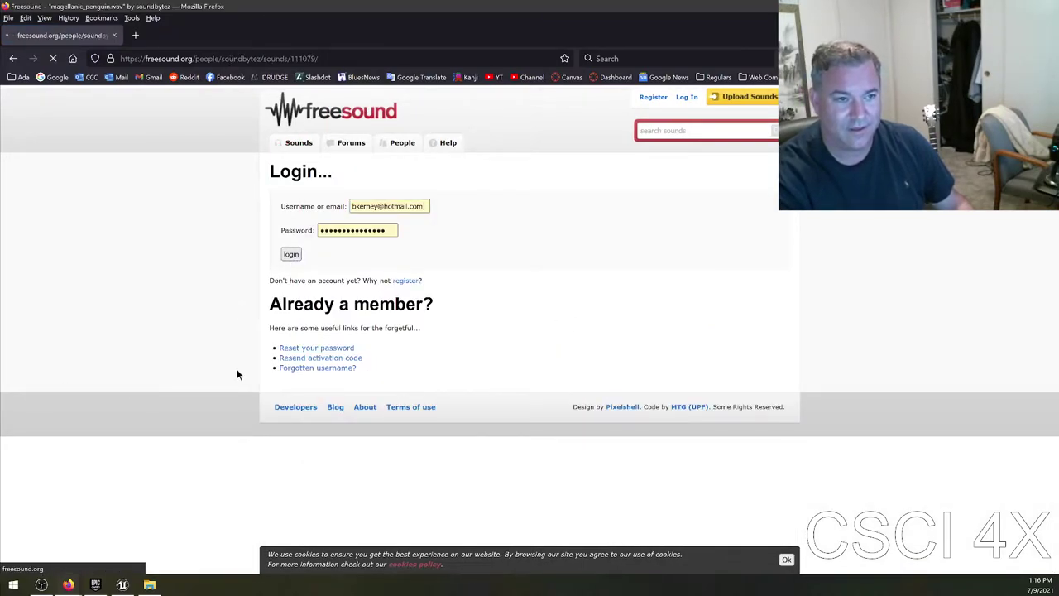
{"action": "left_click", "coordinate": [283, 290]}
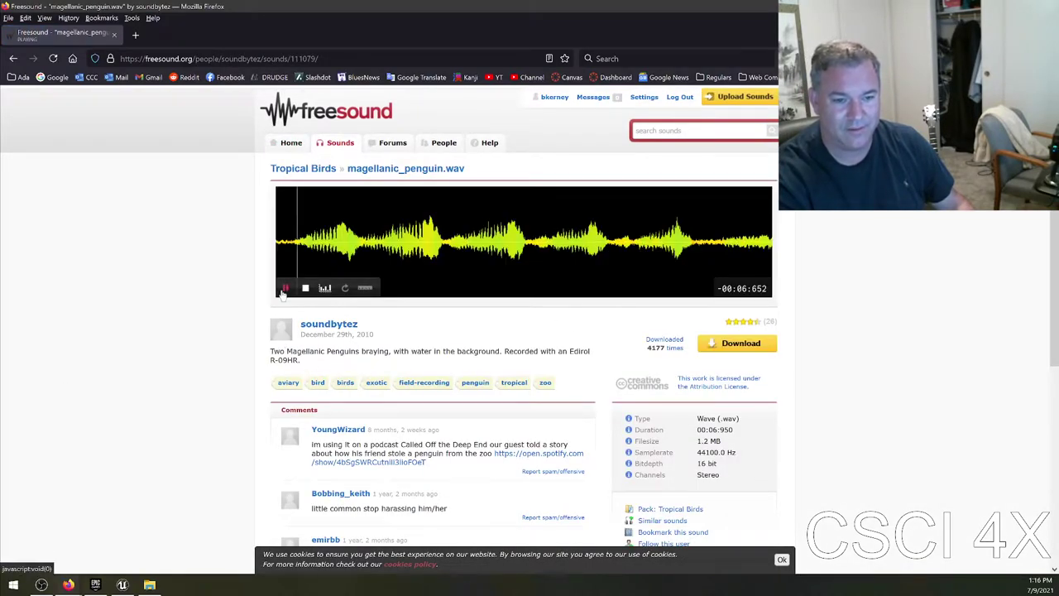
{"action": "left_click", "coordinate": [284, 290]}
Download magellanic_penguin.wav and save it to the Desktop under its suggested file name.
{"action": "left_click", "coordinate": [724, 344]}
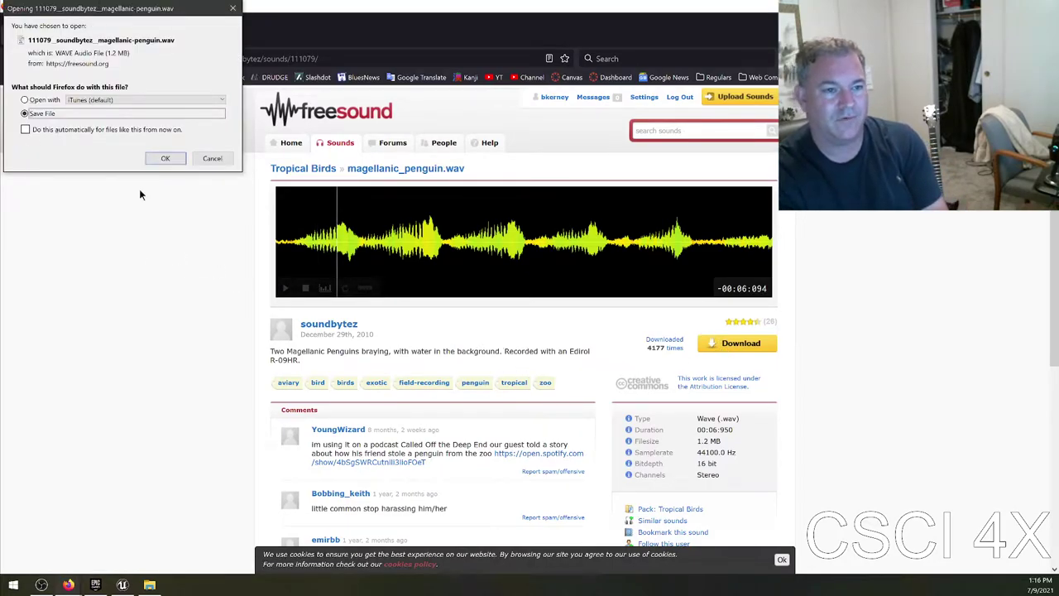
{"action": "key", "text": "Return"}
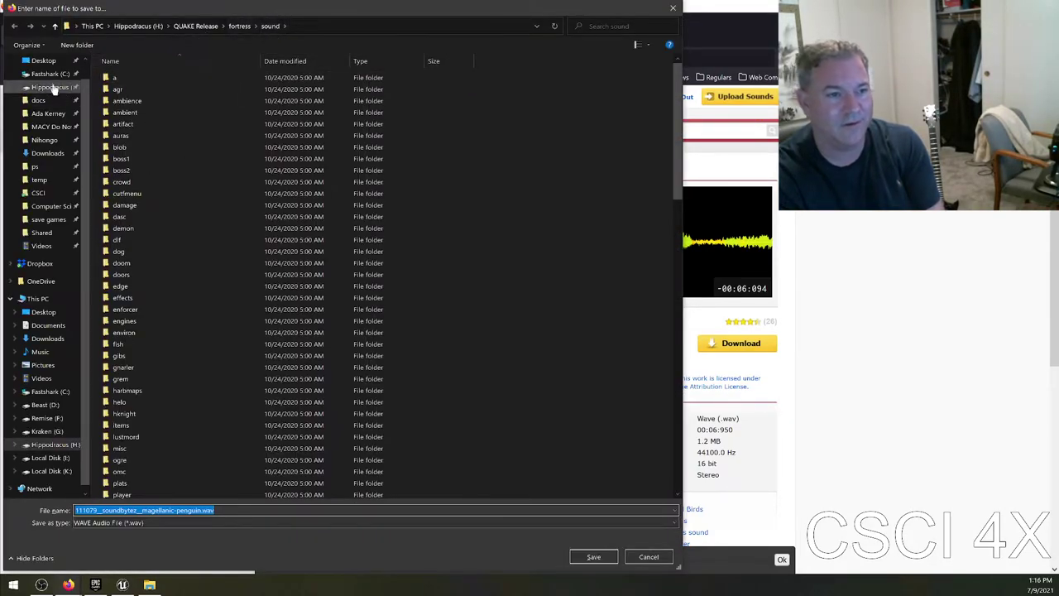
{"action": "left_click", "coordinate": [46, 61]}
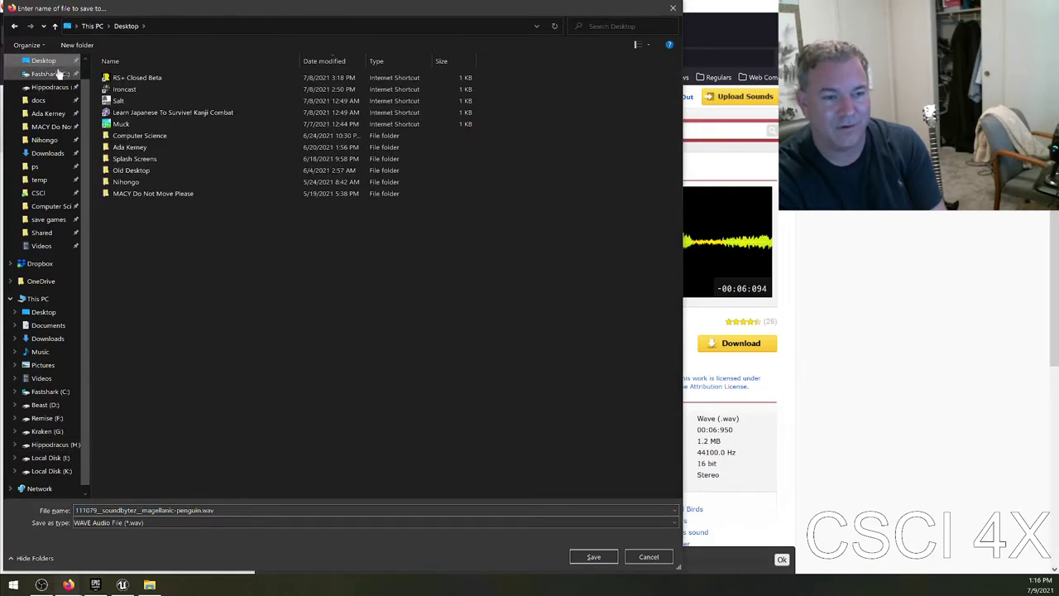
{"action": "left_click", "coordinate": [588, 555]}
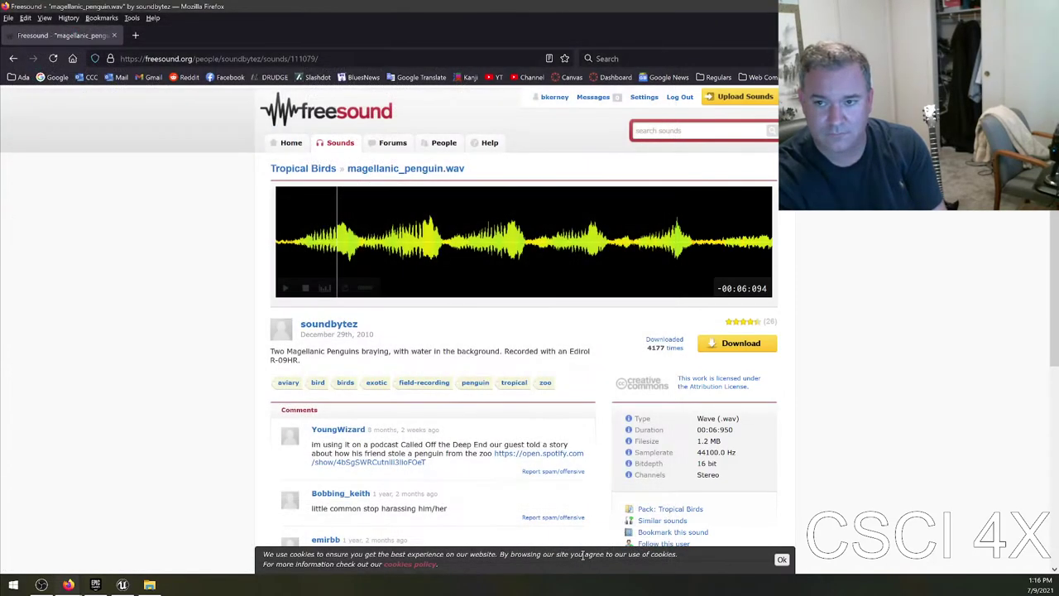
Restore the browser to a smaller window and show the downloaded magellanic penguin file in its containing folder.
{"action": "double_click", "coordinate": [745, 13]}
{"action": "left_click", "coordinate": [774, 180]}
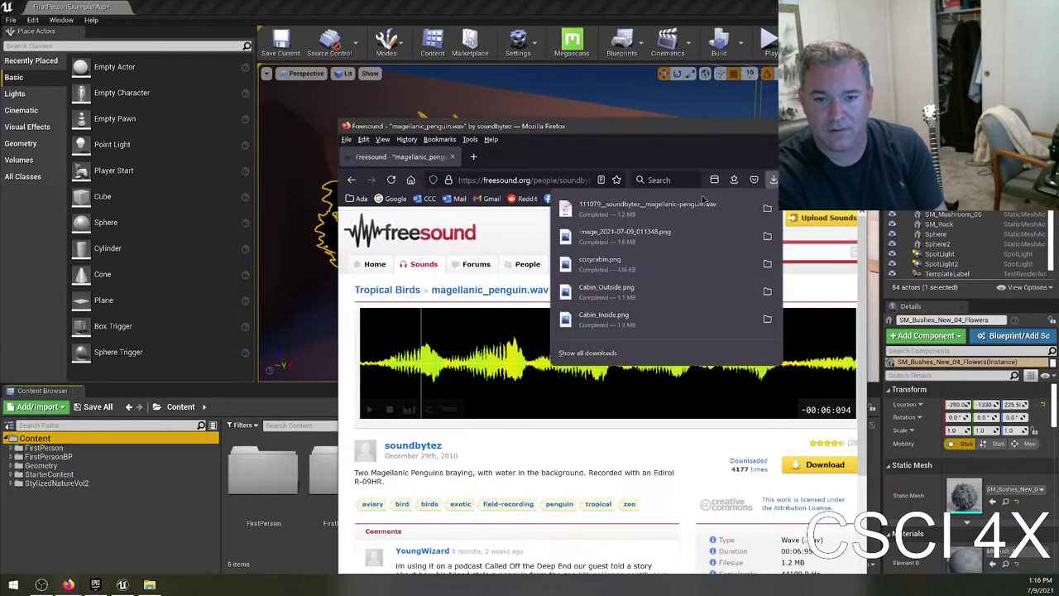
{"action": "right_click", "coordinate": [702, 202]}
{"action": "left_click", "coordinate": [704, 209]}
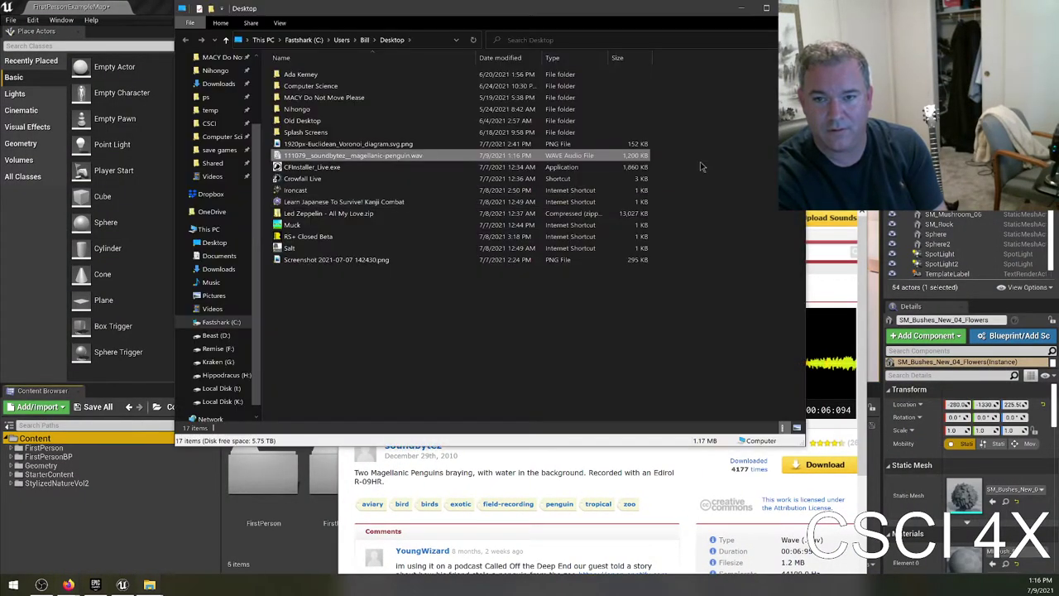
Clear the browser out of the way and move the Desktop folder window aside so the Unreal Editor's Content Browser is accessible.
{"action": "left_click", "coordinate": [863, 279]}
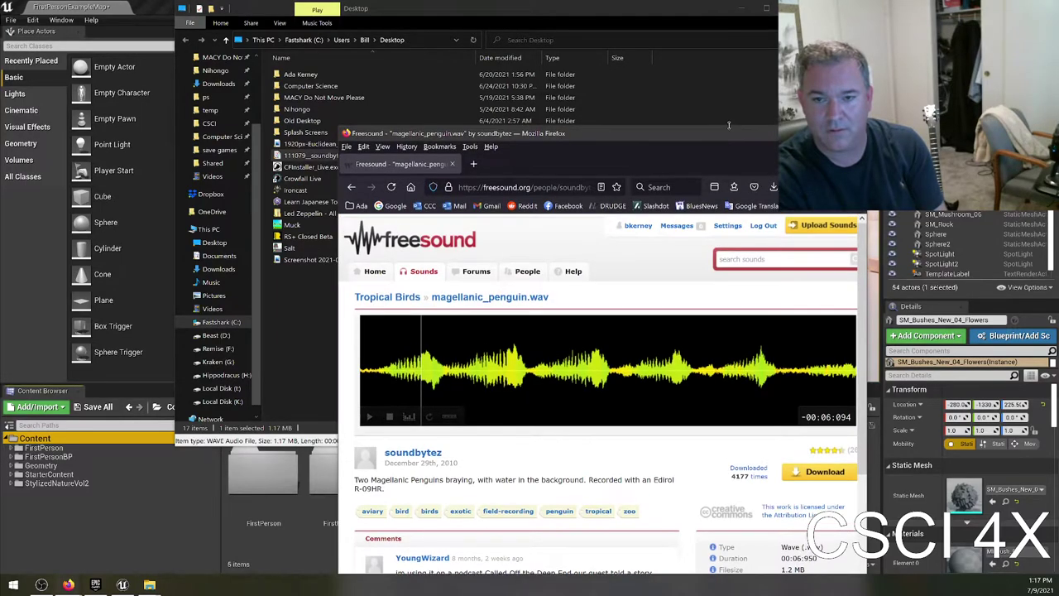
{"action": "left_click_drag", "start_coordinate": [727, 138], "coordinate": [513, 181]}
{"action": "left_click", "coordinate": [546, 184]}
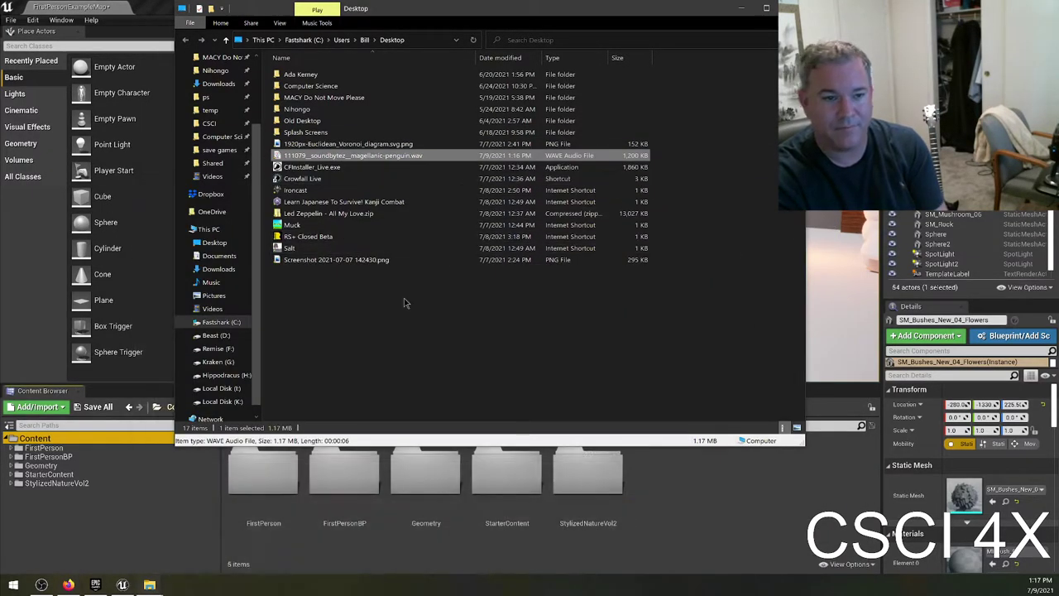
{"action": "key", "text": "alt+Tab"}
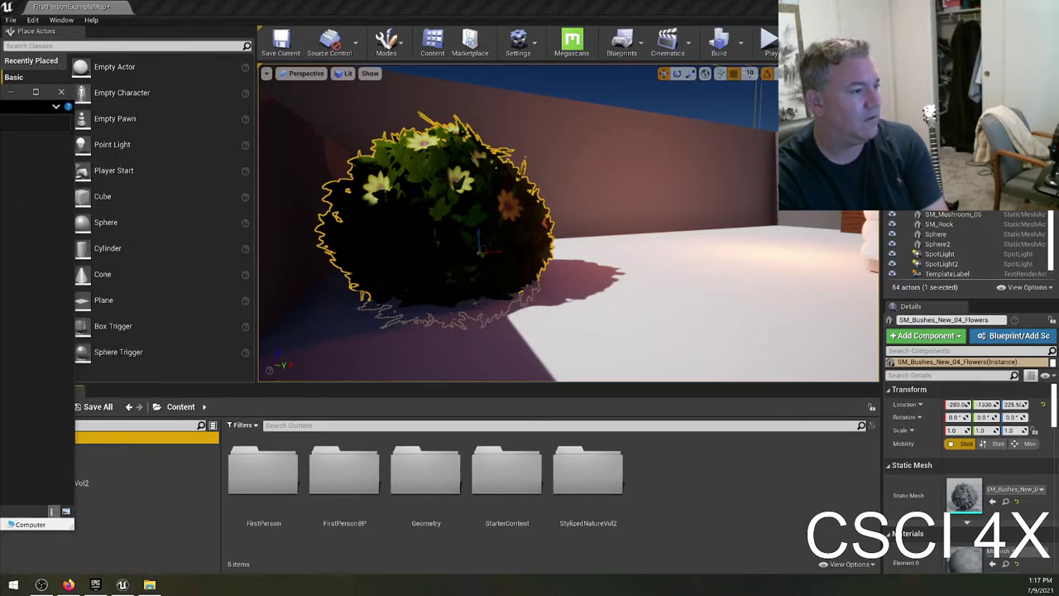
Bring the Desktop folder window to the front and delete CFInstaller_Live.exe from it.
{"action": "key", "text": "alt+Tab"}
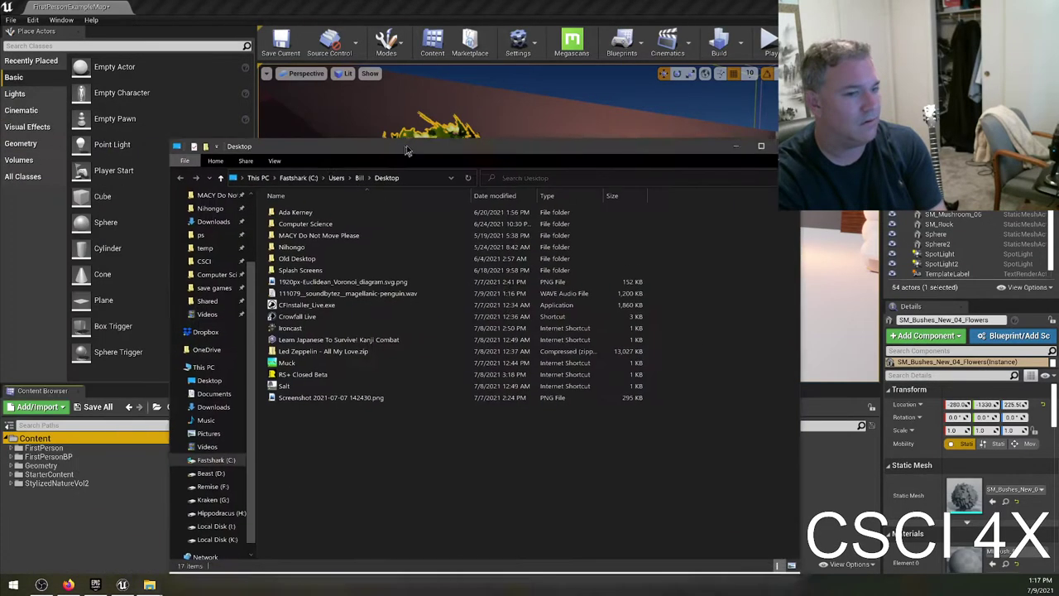
{"action": "left_click", "coordinate": [385, 253]}
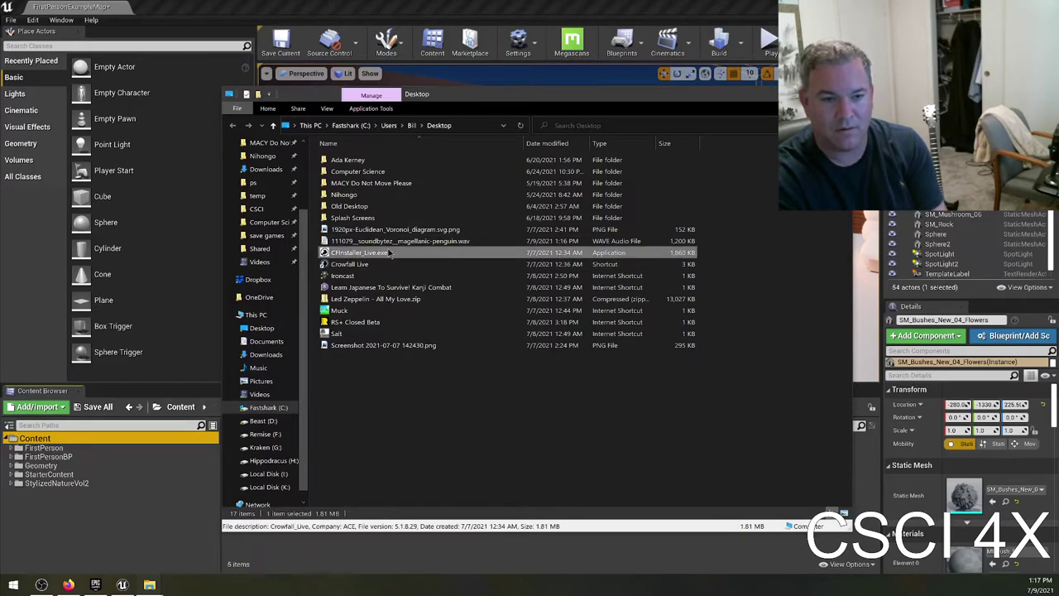
{"action": "key", "text": "Delete"}
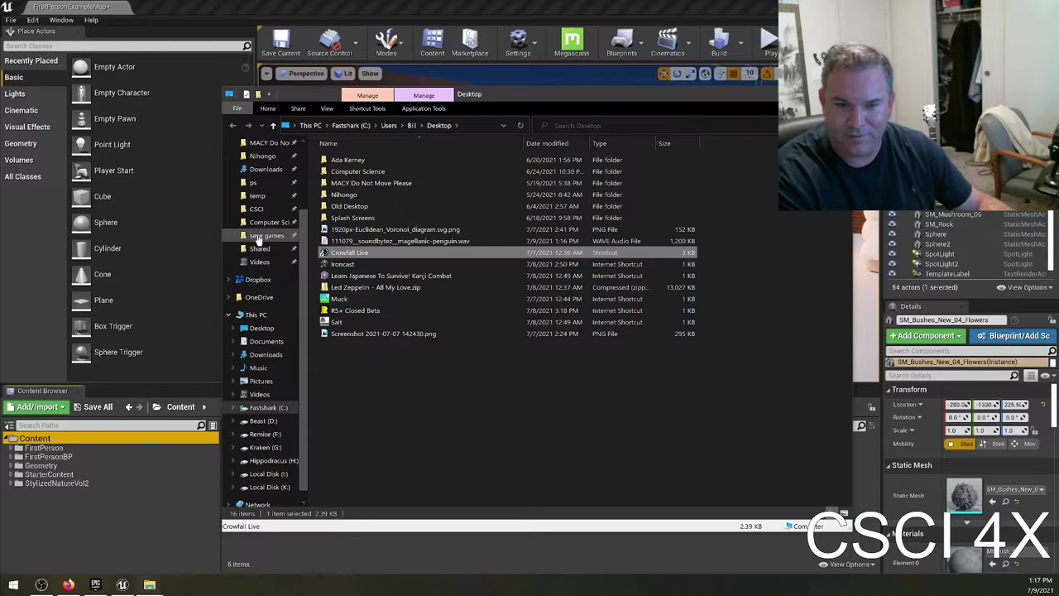
Rename the downloaded magellanic penguin sound file on the Desktop to penguin.wav.
{"action": "left_click", "coordinate": [379, 241]}
{"action": "key", "text": "F2"}
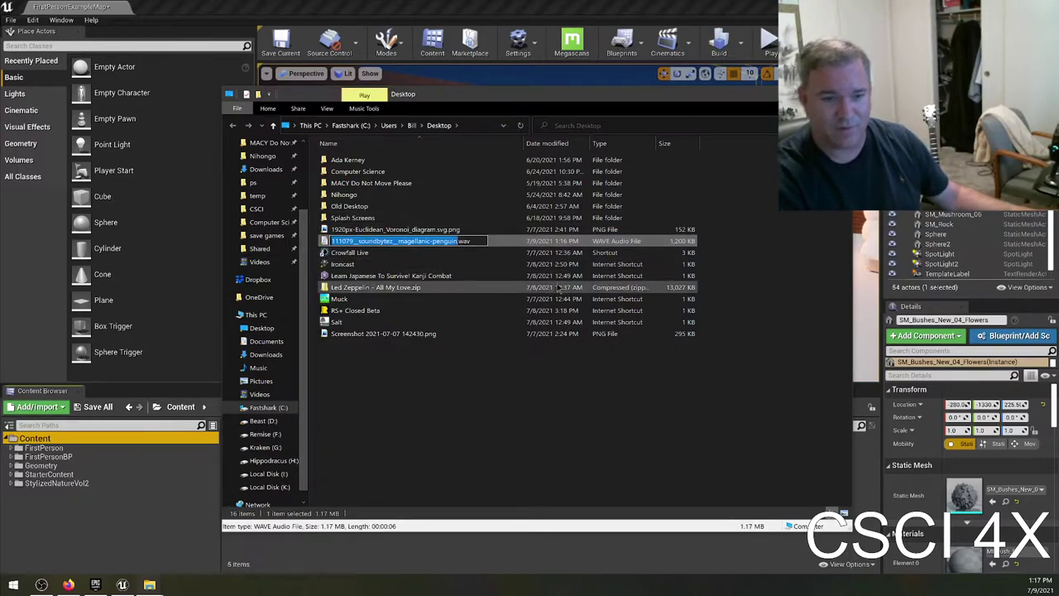
{"action": "key", "text": "Home"}
{"action": "key", "text": "Delete"}
{"action": "key", "text": "Delete"}
{"action": "key", "text": "Delete"}
{"action": "key", "text": "Delete"}
{"action": "key", "text": "Delete"}
{"action": "key", "text": "Delete"}
{"action": "key", "text": "Delete"}
{"action": "key", "text": "Delete"}
{"action": "key", "text": "Delete"}
{"action": "key", "text": "Delete"}
{"action": "key", "text": "Delete"}
{"action": "key", "text": "Delete"}
{"action": "key", "text": "Delete"}
{"action": "key", "text": "Delete"}
{"action": "key", "text": "Delete"}
{"action": "key", "text": "Delete"}
{"action": "key", "text": "Delete"}
{"action": "key", "text": "Delete"}
{"action": "key", "text": "Delete"}
{"action": "key", "text": "Delete"}
{"action": "key", "text": "Delete"}
{"action": "key", "text": "Delete"}
{"action": "key", "text": "Delete"}
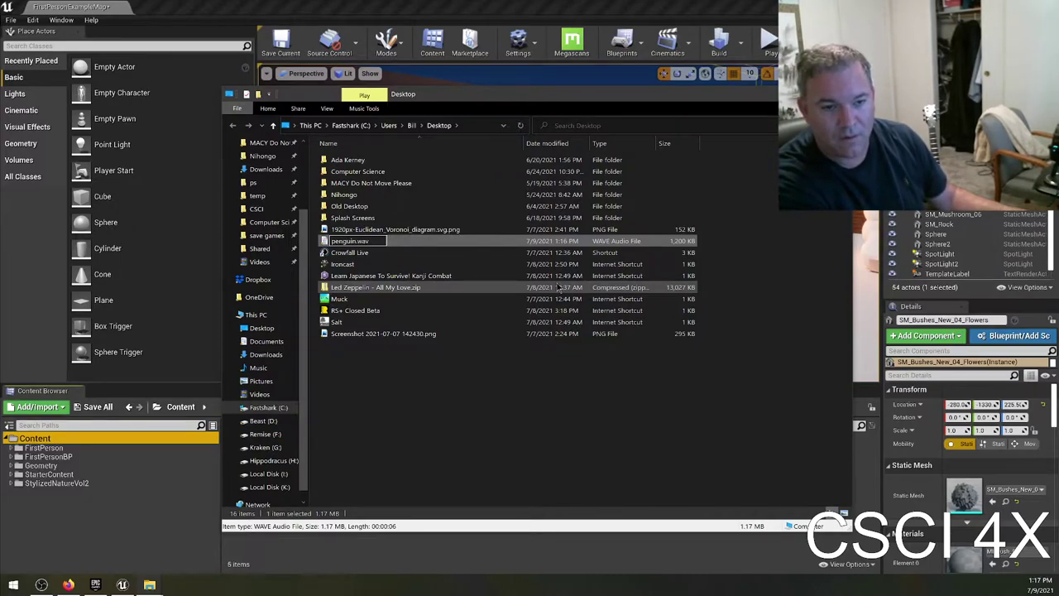
{"action": "key", "text": "Return"}
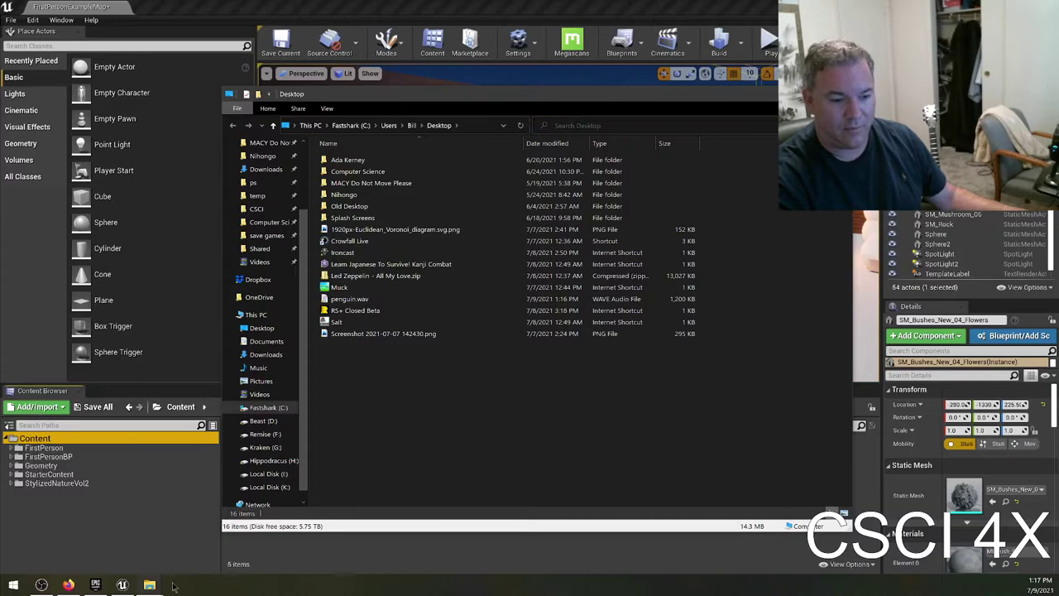
Show the Summer2021 project's Content folder window beside the Desktop folder window, and return to the Unreal Editor.
{"action": "mouse_move", "coordinate": [149, 585]}
{"action": "left_click", "coordinate": [112, 542]}
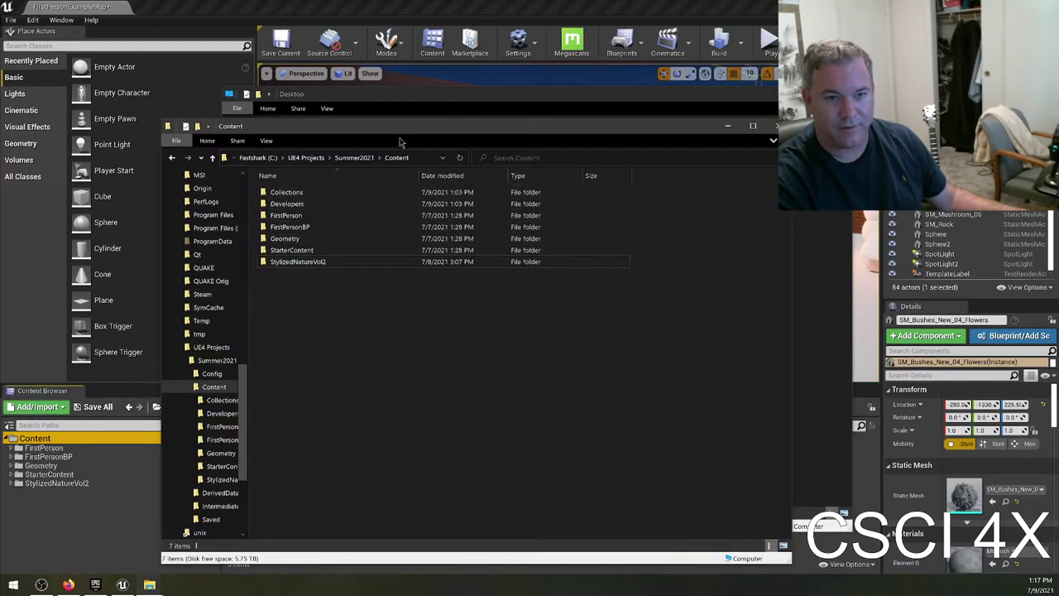
{"action": "left_click_drag", "start_coordinate": [394, 127], "coordinate": [656, 158]}
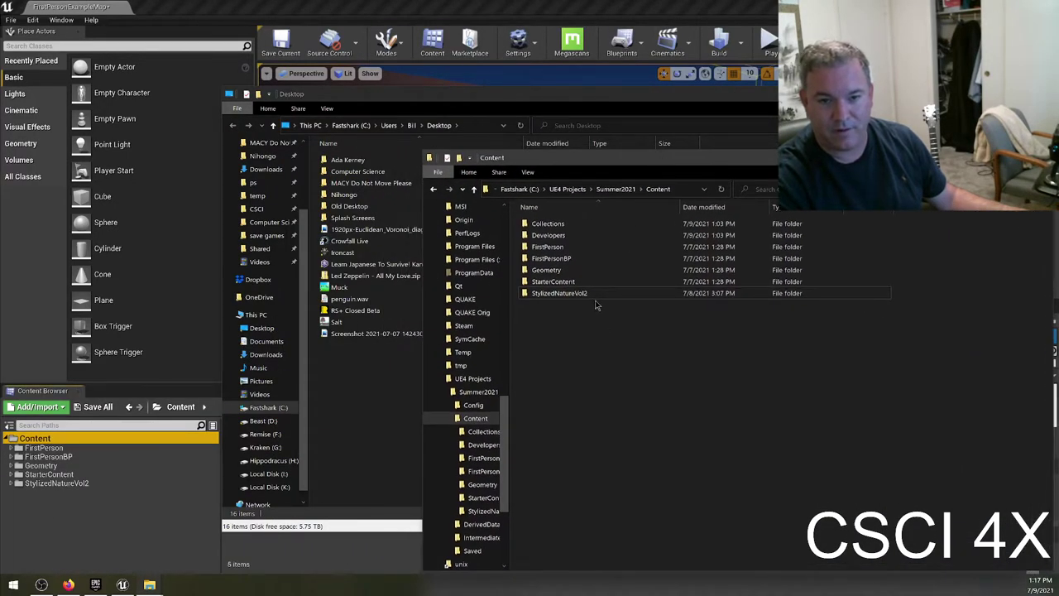
{"action": "left_click", "coordinate": [157, 522]}
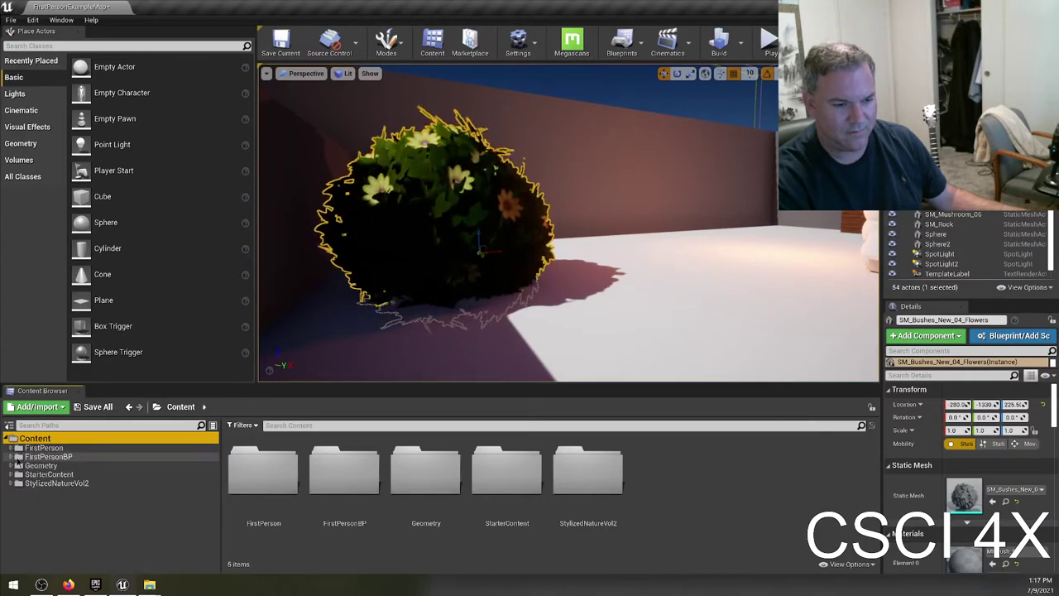
{"action": "left_click", "coordinate": [29, 425]}
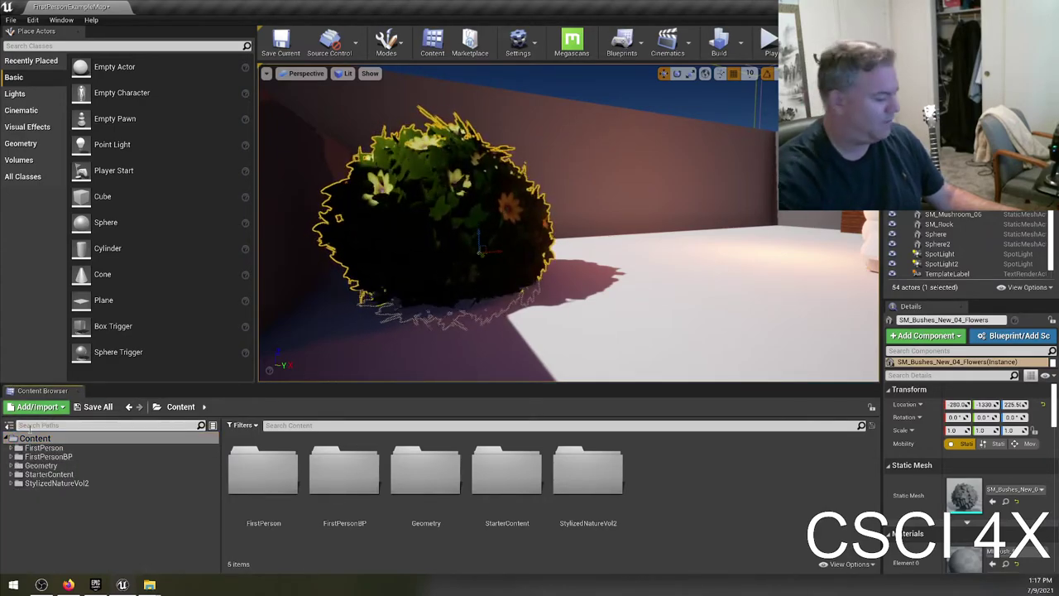
{"action": "type", "text": "bill"}
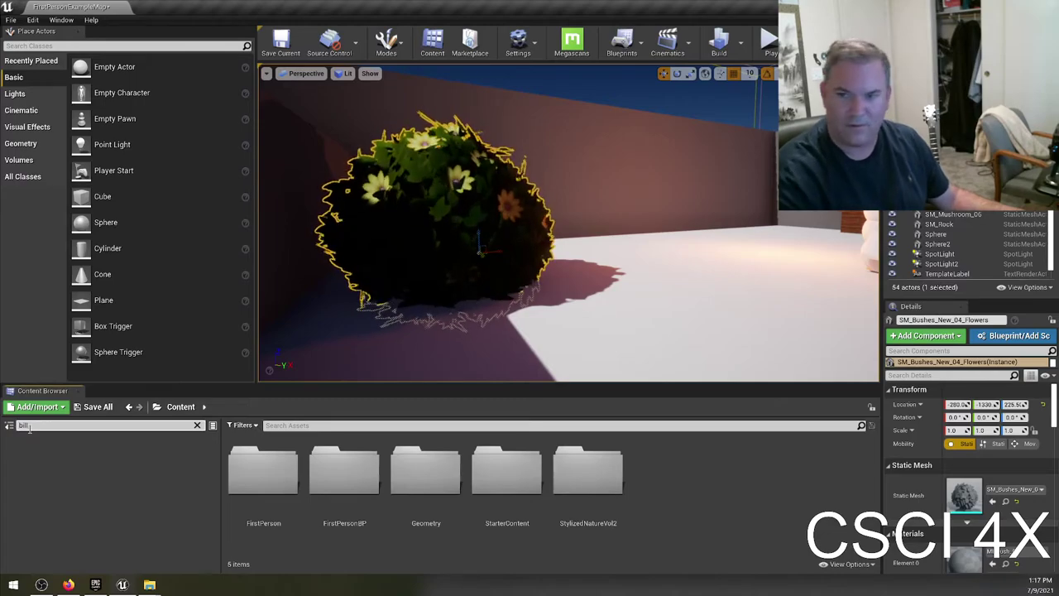
{"action": "left_click", "coordinate": [197, 425]}
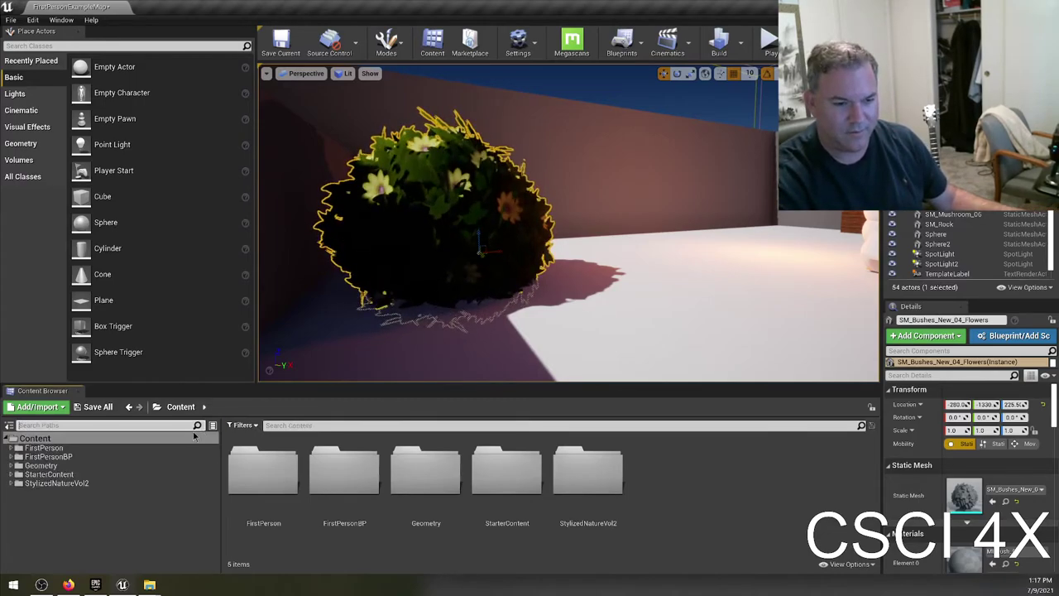
Create a new folder directly under Content and name it with the project owner's first name.
{"action": "right_click", "coordinate": [91, 518]}
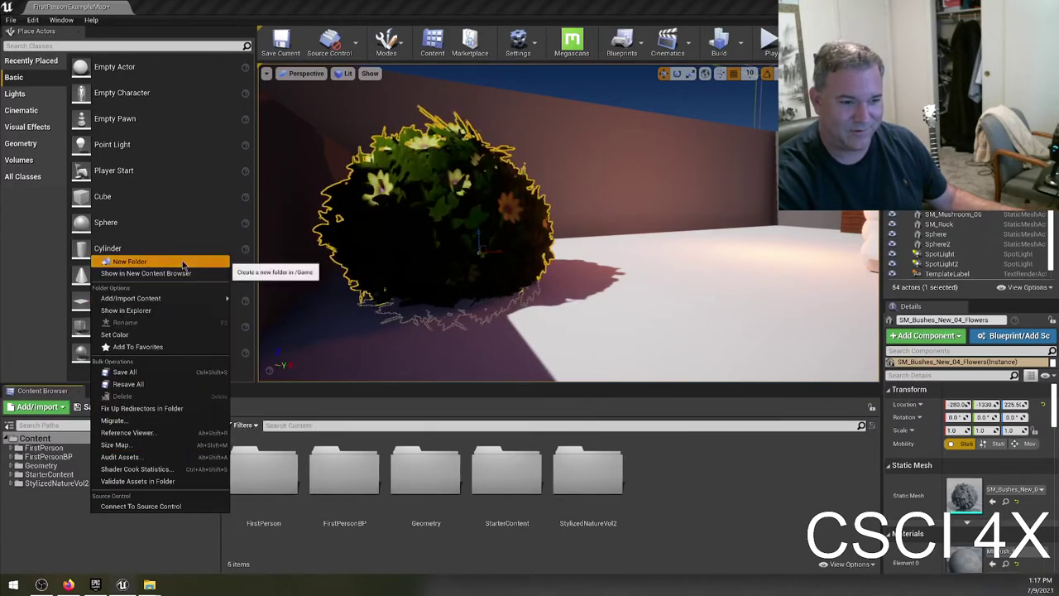
{"action": "left_click", "coordinate": [130, 262]}
{"action": "type", "text": "Bill"}
{"action": "key", "text": "Return"}
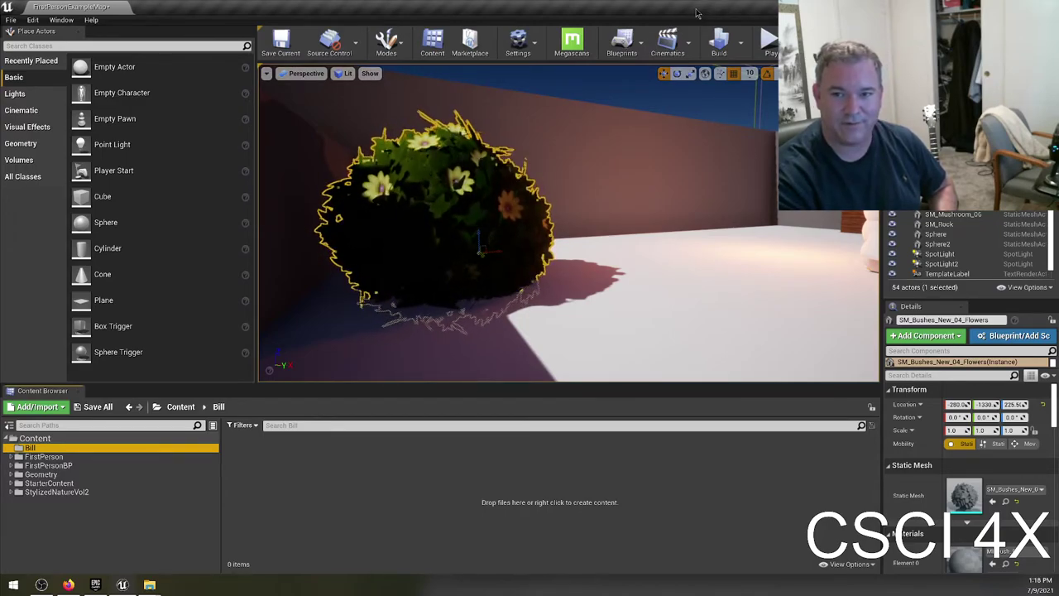
Clear the Unreal Editor out of the way and open the new personal folder in the project's Content folder window.
{"action": "left_click_drag", "start_coordinate": [666, 7], "coordinate": [491, 98]}
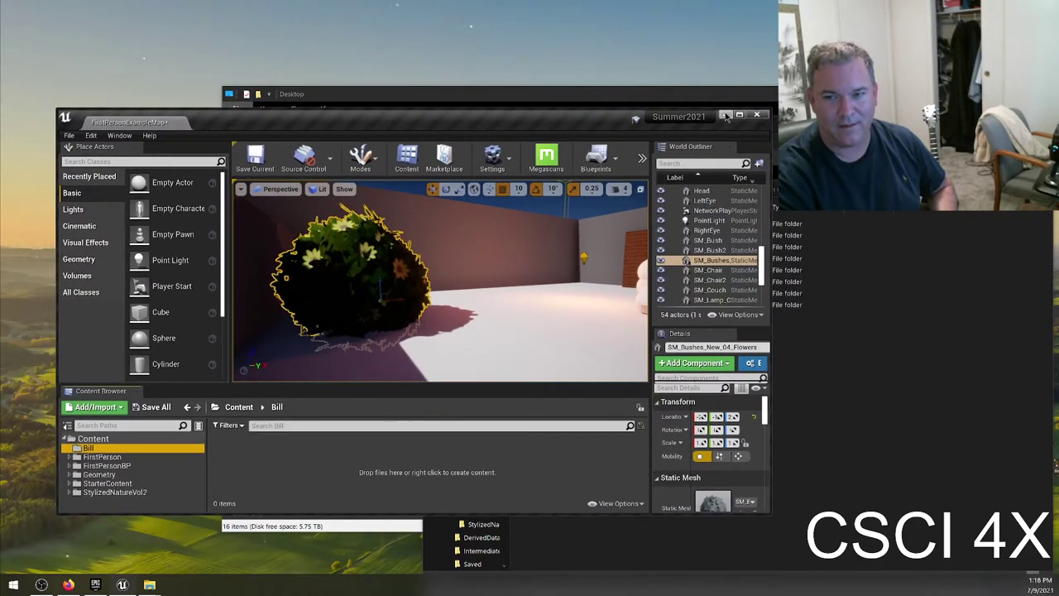
{"action": "key", "text": "super+Down"}
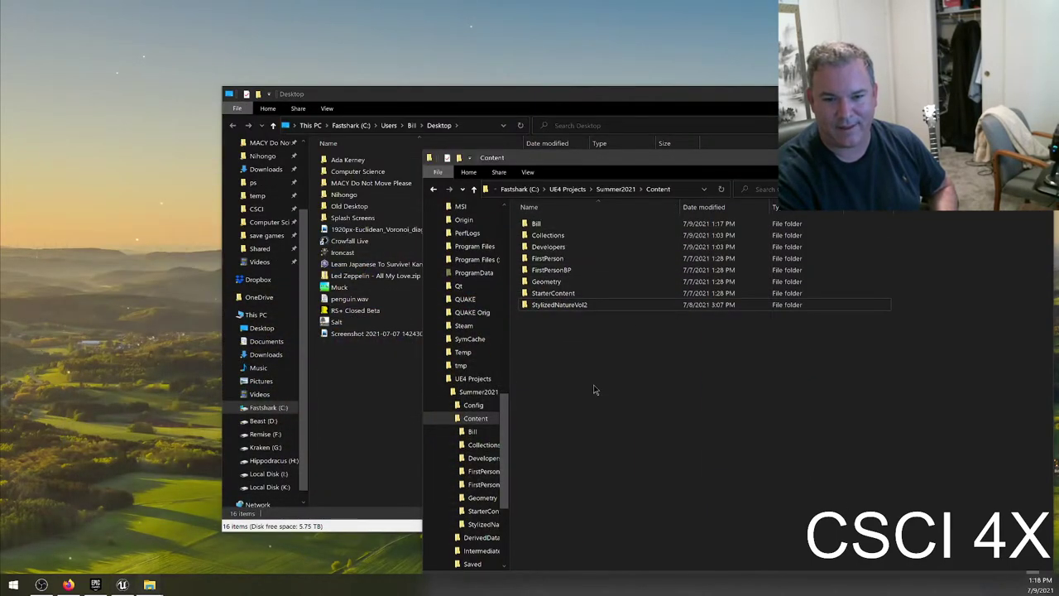
{"action": "double_click", "coordinate": [612, 223]}
{"action": "left_click_drag", "start_coordinate": [625, 168], "coordinate": [622, 177]}
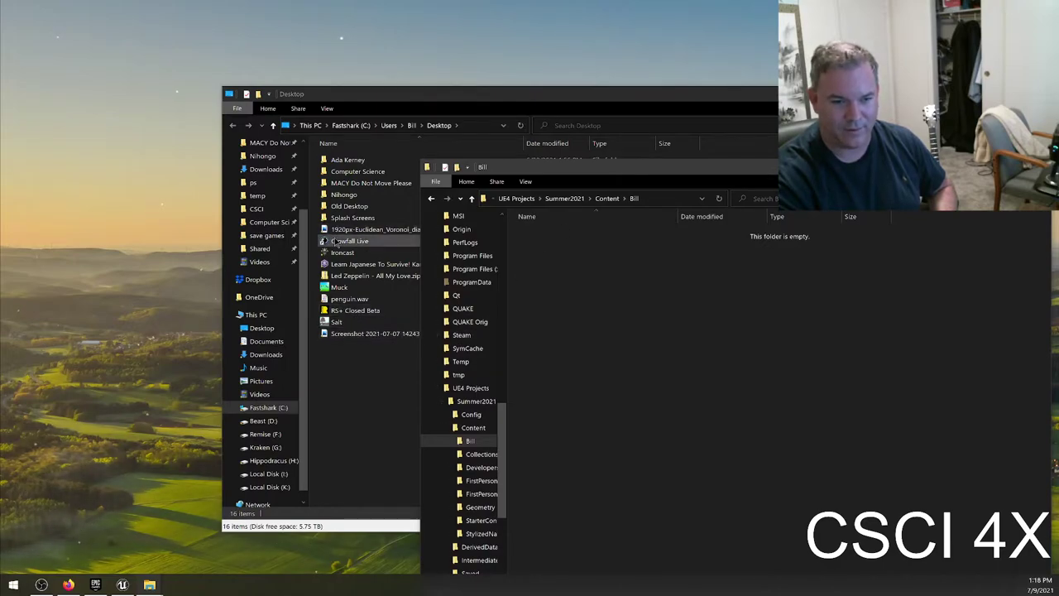
Move penguin.wav from the Desktop into the project's new folder, and spread the two folder windows apart.
{"action": "left_click_drag", "start_coordinate": [337, 312], "coordinate": [591, 363]}
{"action": "left_click", "coordinate": [591, 369]}
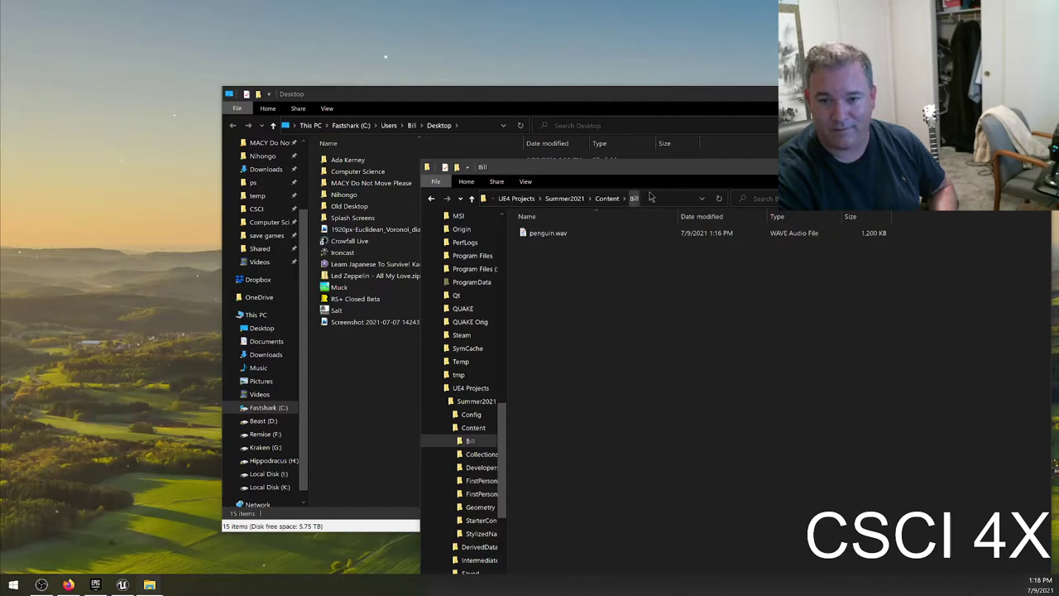
{"action": "left_click_drag", "start_coordinate": [604, 170], "coordinate": [654, 225]}
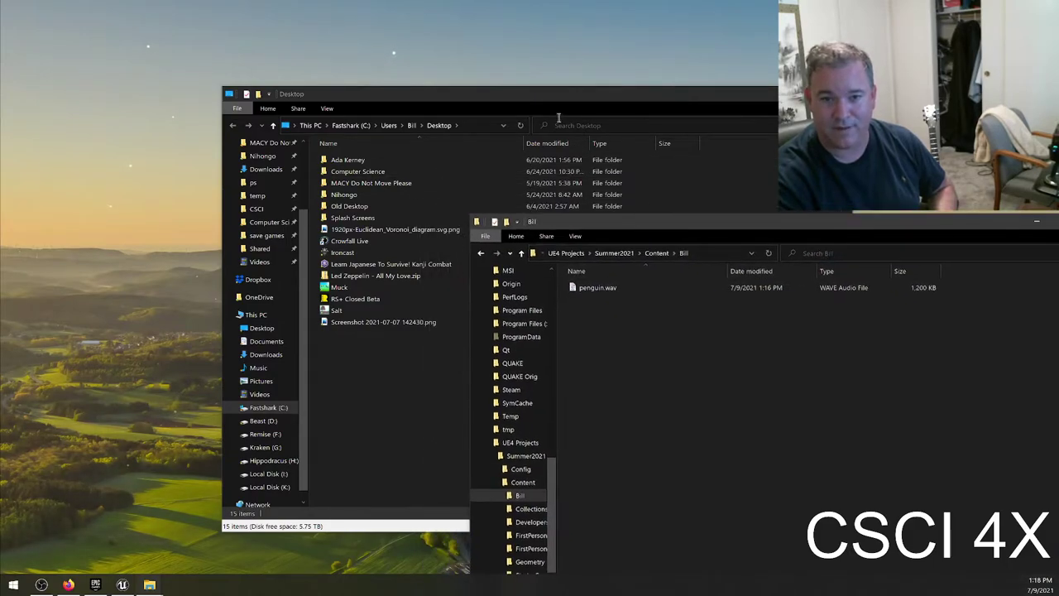
{"action": "left_click_drag", "start_coordinate": [550, 100], "coordinate": [431, 54]}
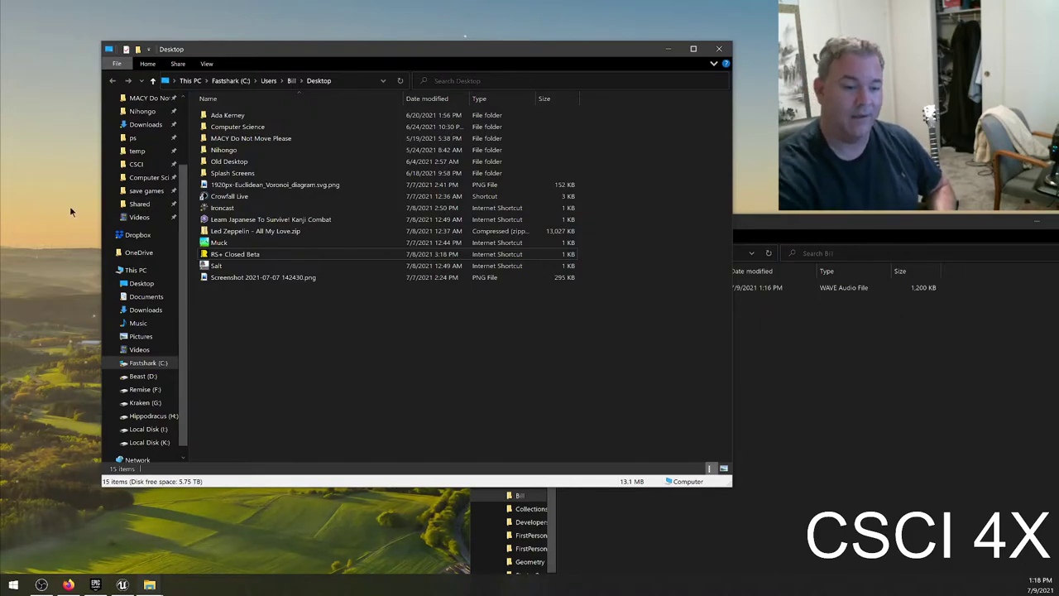
Search the web in Firefox for "convert to wav" to look up audio converters, and close the browser window.
{"action": "left_click", "coordinate": [67, 584]}
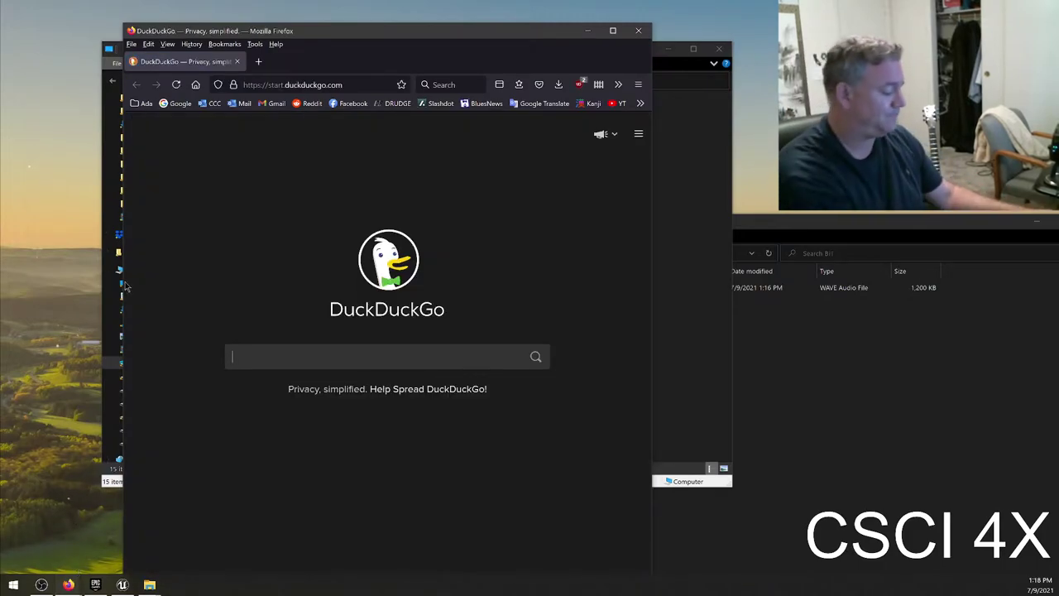
{"action": "type", "text": "convert to wav"}
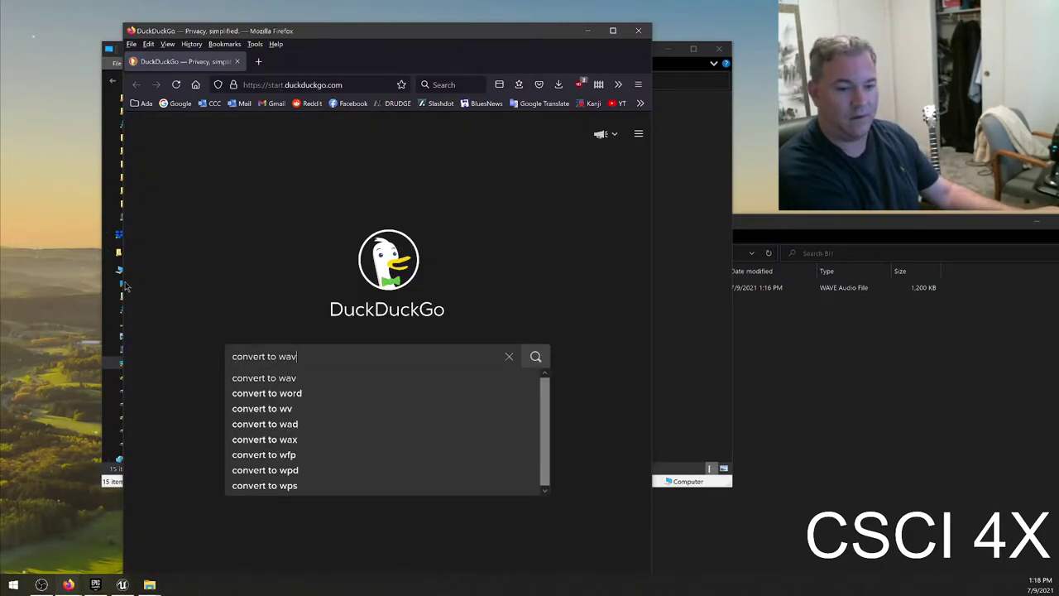
{"action": "key", "text": "Return"}
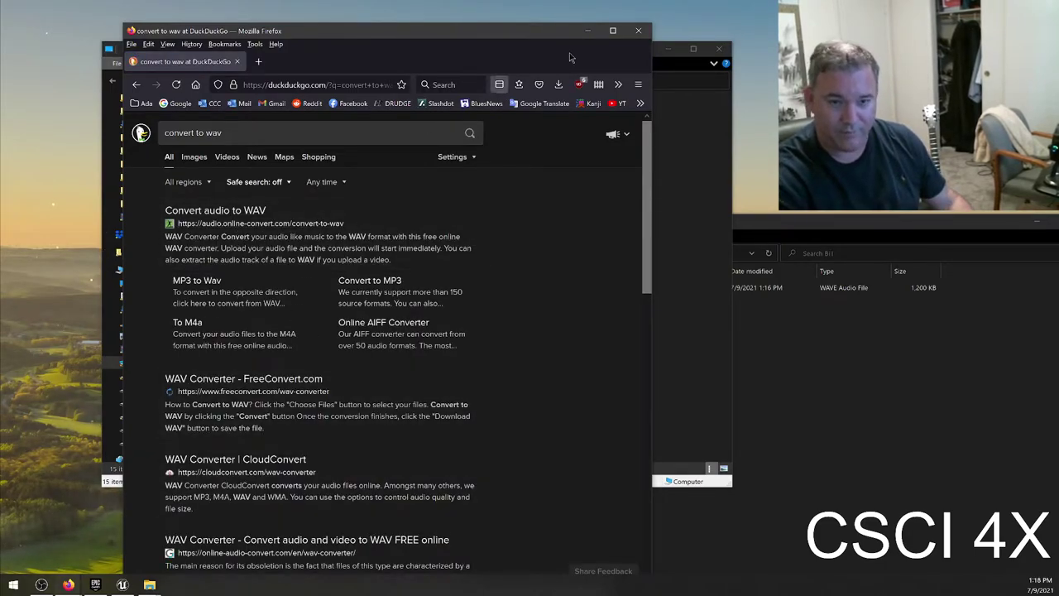
{"action": "left_click", "coordinate": [638, 31]}
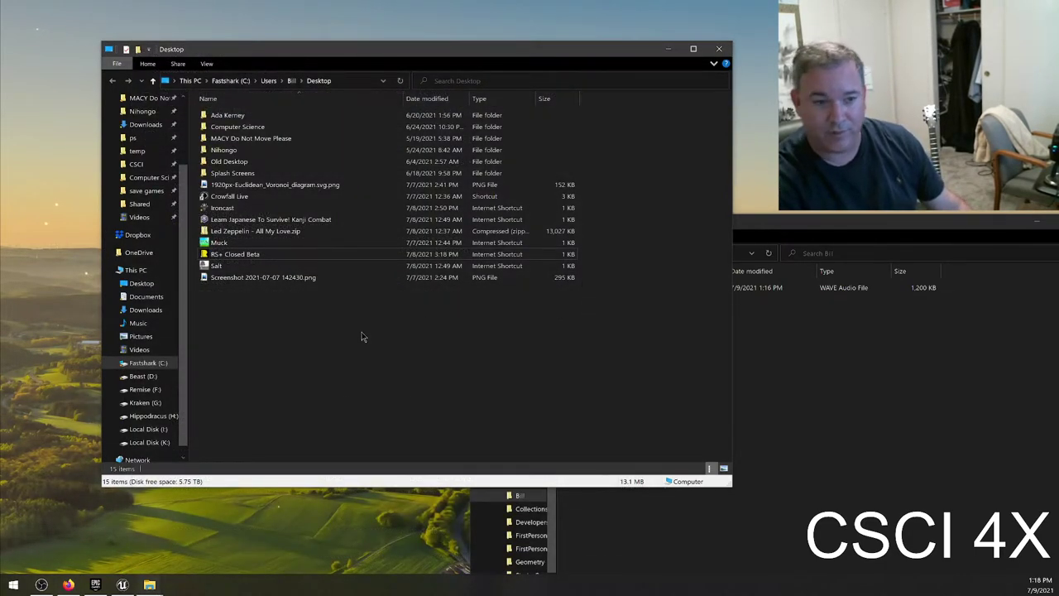
Select penguin.wav in the project folder, and close both the Desktop and project folder windows.
{"action": "left_click", "coordinate": [867, 363]}
{"action": "left_click", "coordinate": [602, 289]}
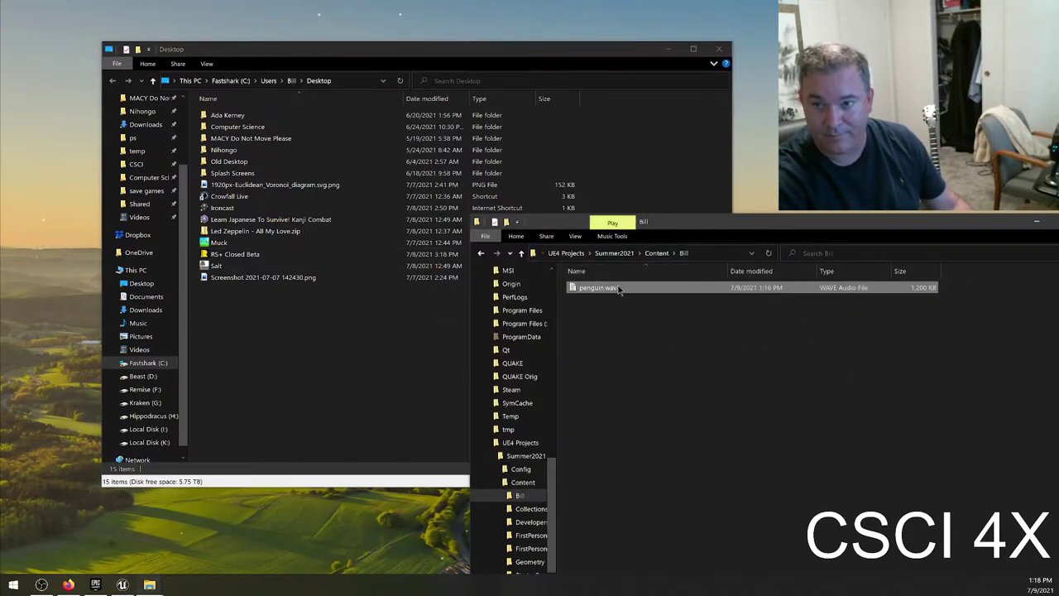
{"action": "left_click", "coordinate": [345, 327]}
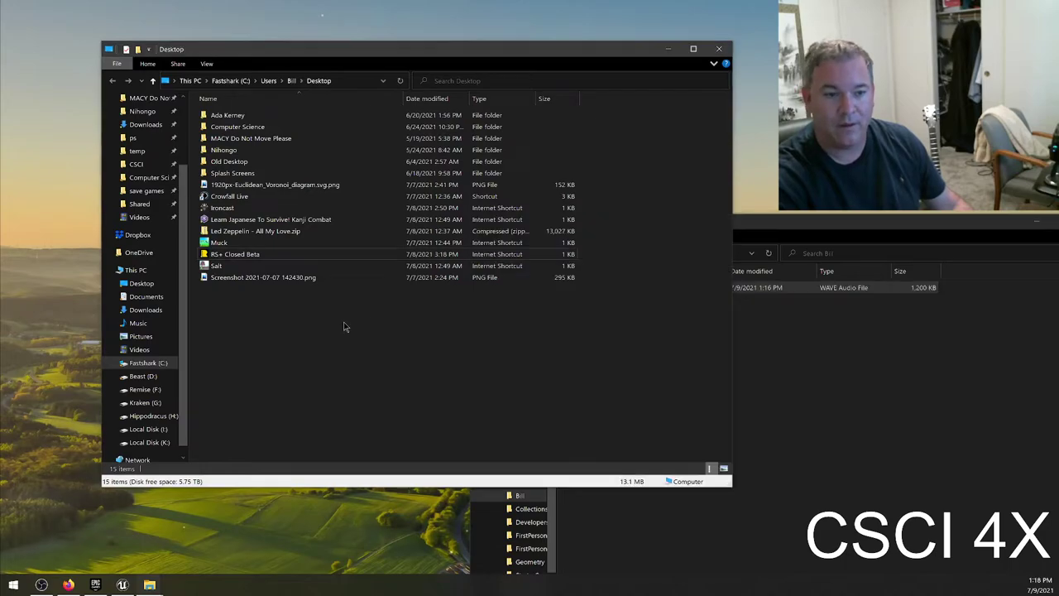
{"action": "left_click", "coordinate": [718, 49]}
{"action": "left_click_drag", "start_coordinate": [702, 225], "coordinate": [435, 146]}
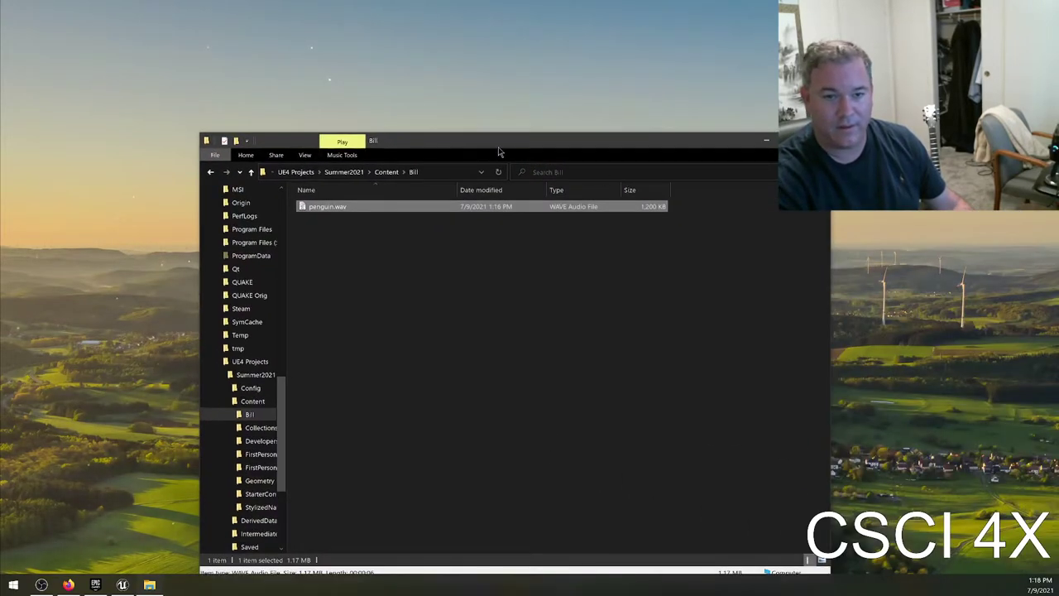
{"action": "left_click_drag", "start_coordinate": [499, 152], "coordinate": [456, 134]}
{"action": "left_click", "coordinate": [732, 118]}
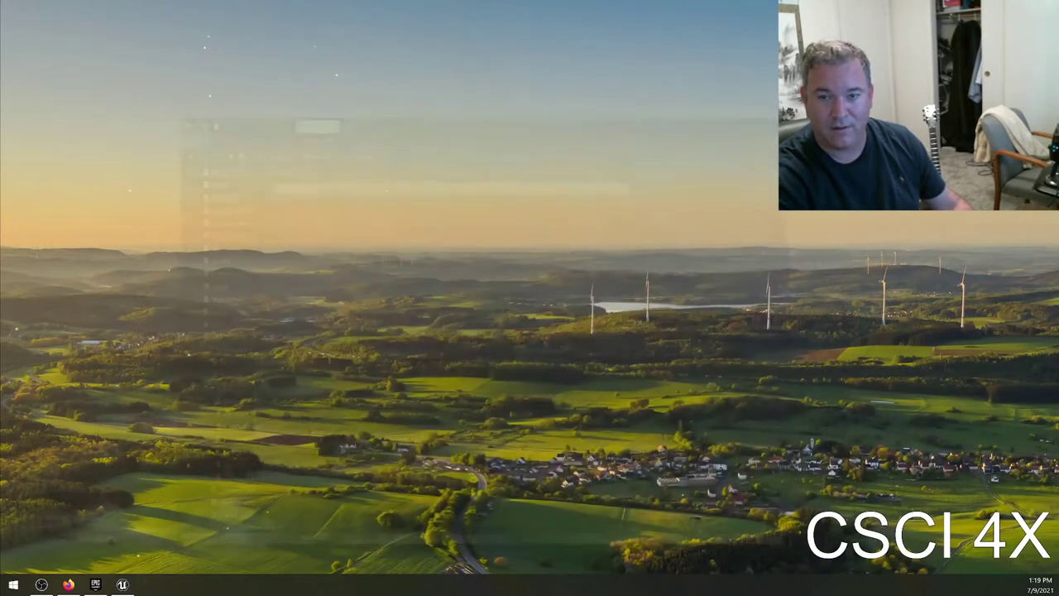
Return to the Unreal Editor, maximize its window, and accept the import of the detected penguin source file.
{"action": "left_click", "coordinate": [123, 585]}
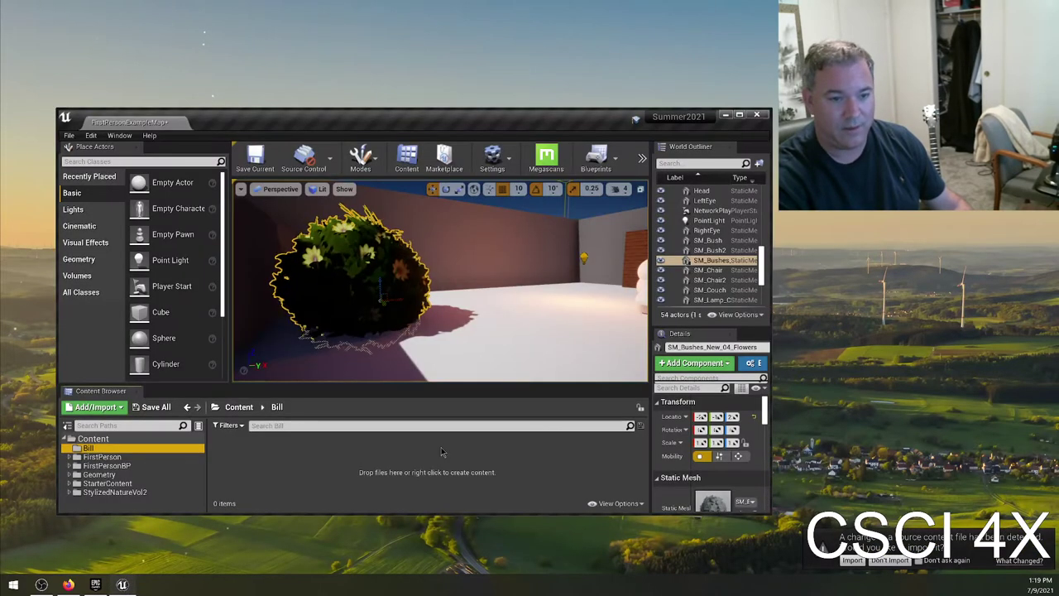
{"action": "left_click", "coordinate": [523, 478]}
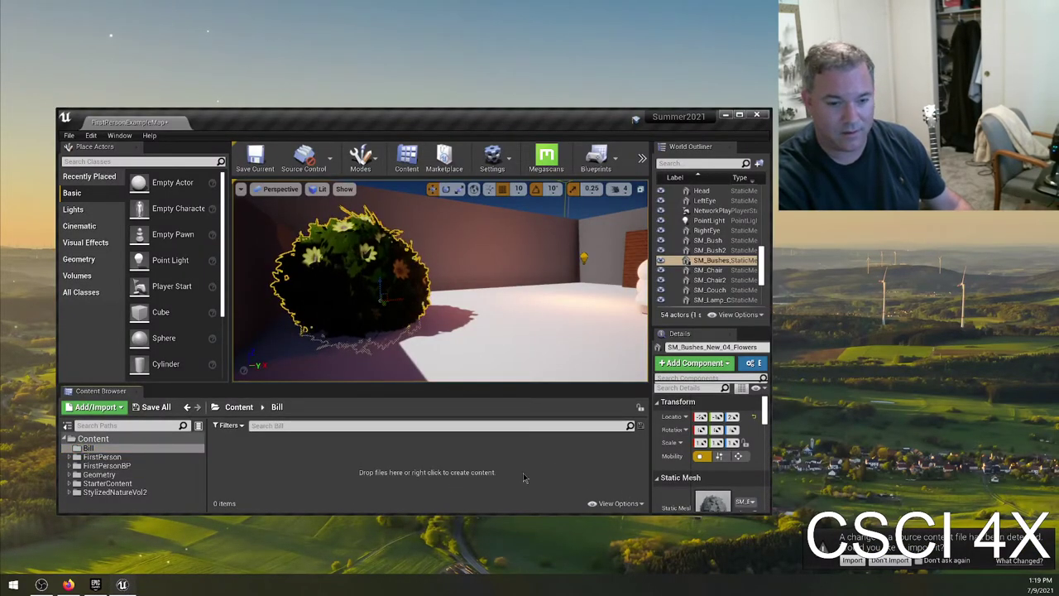
{"action": "double_click", "coordinate": [494, 131]}
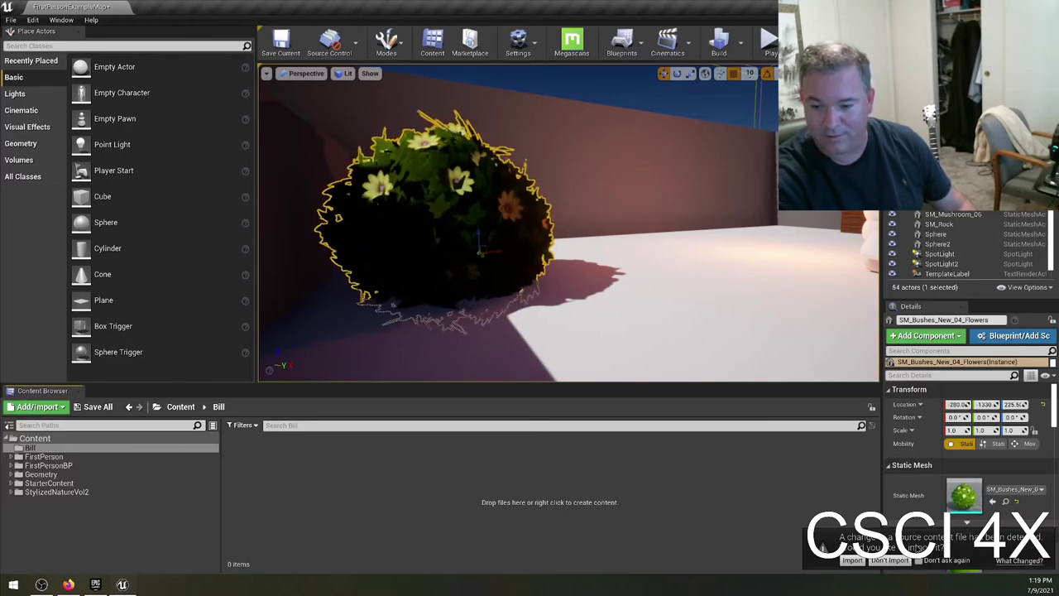
{"action": "left_click", "coordinate": [853, 561]}
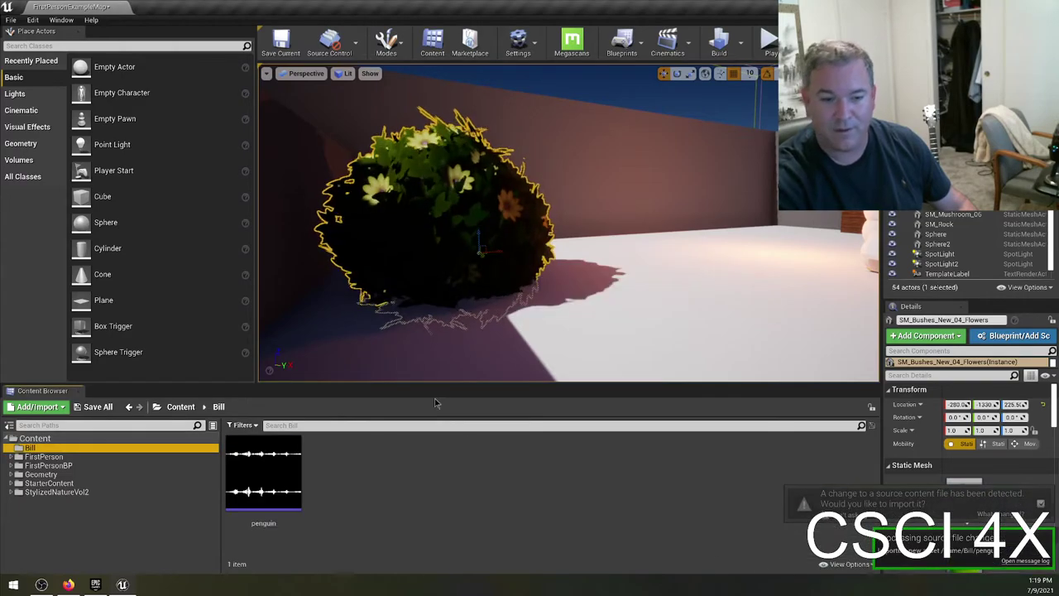
Play the imported penguin sound wave from its thumbnail in the Content Browser.
{"action": "mouse_move", "coordinate": [262, 473]}
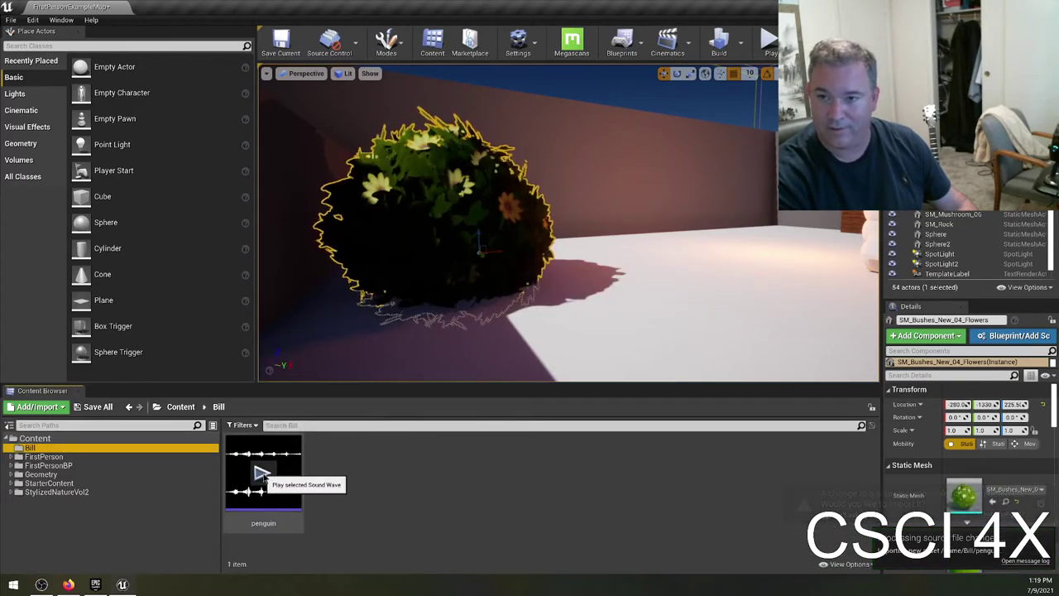
{"action": "left_click", "coordinate": [262, 473]}
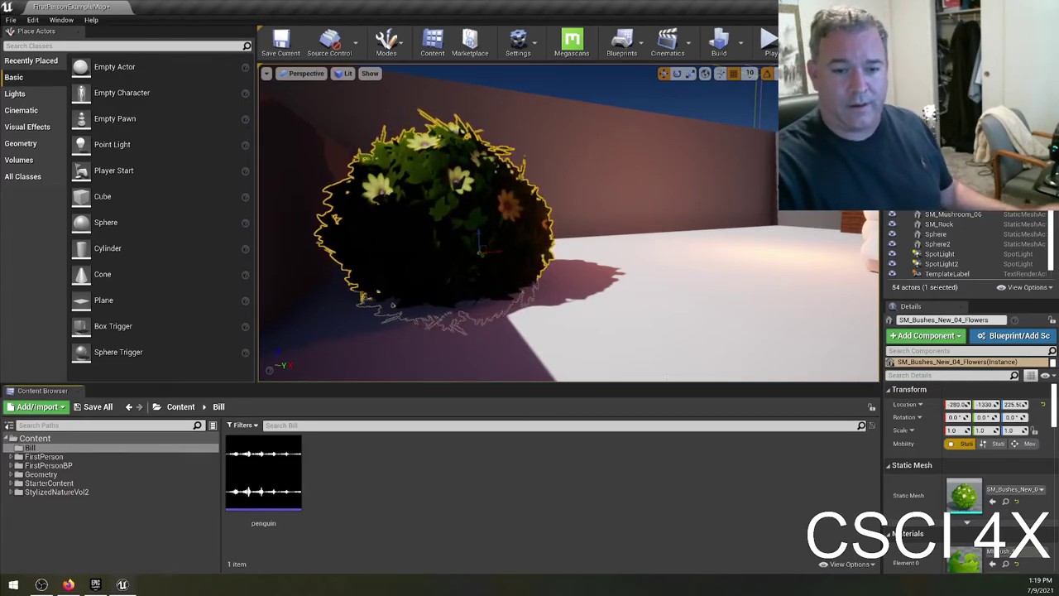
{"action": "mouse_move", "coordinate": [247, 490]}
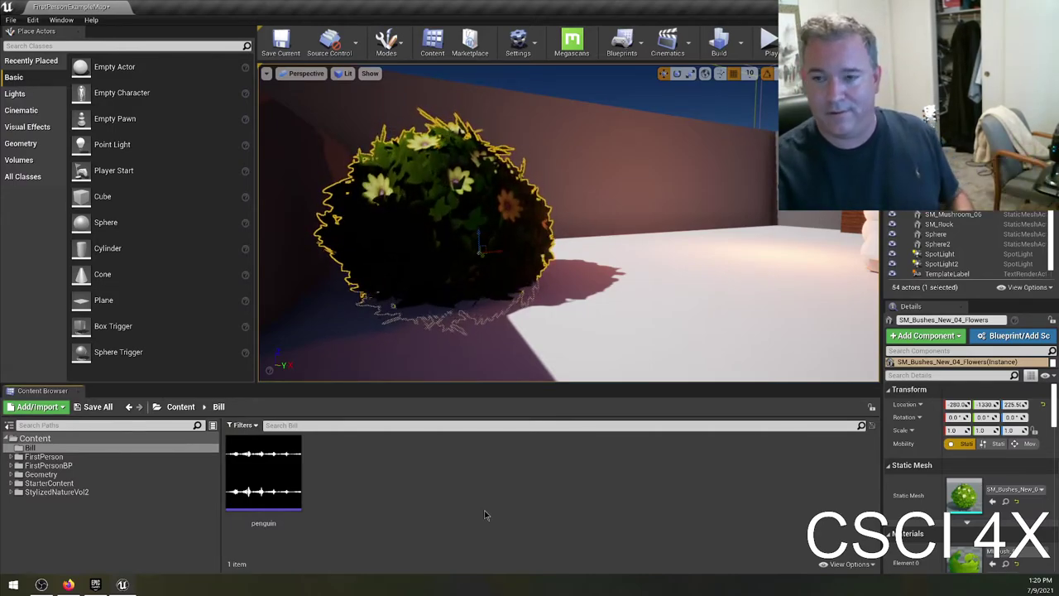
{"action": "right_click", "coordinate": [372, 487]}
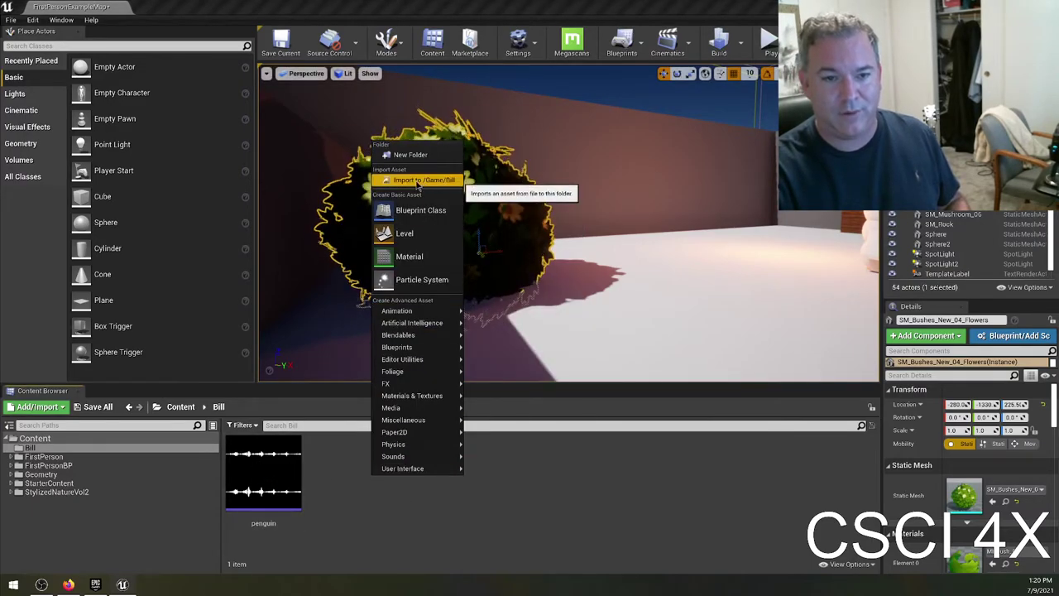
{"action": "right_click", "coordinate": [335, 470]}
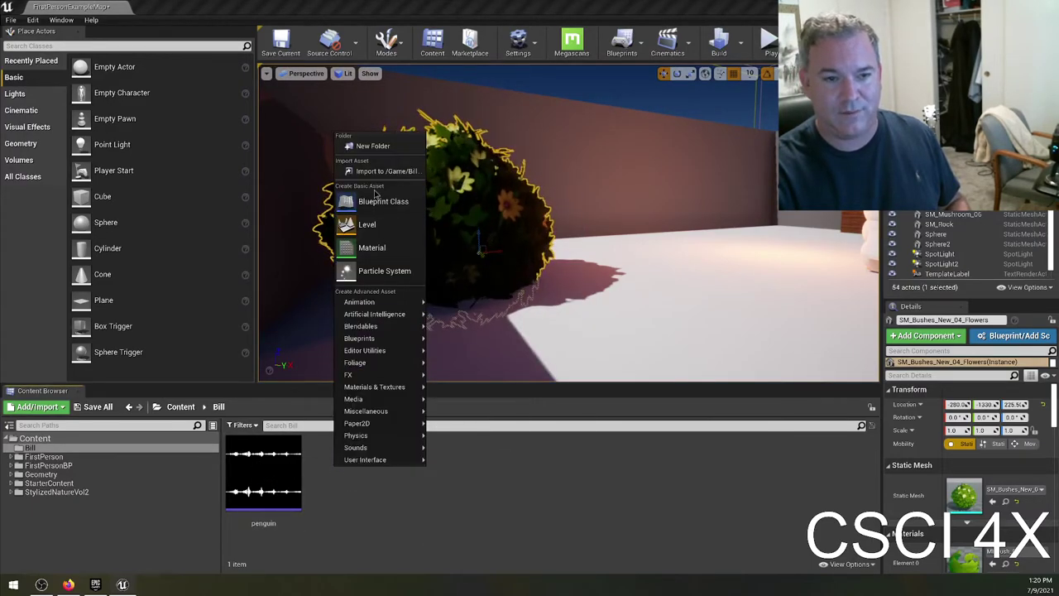
{"action": "left_click", "coordinate": [396, 173]}
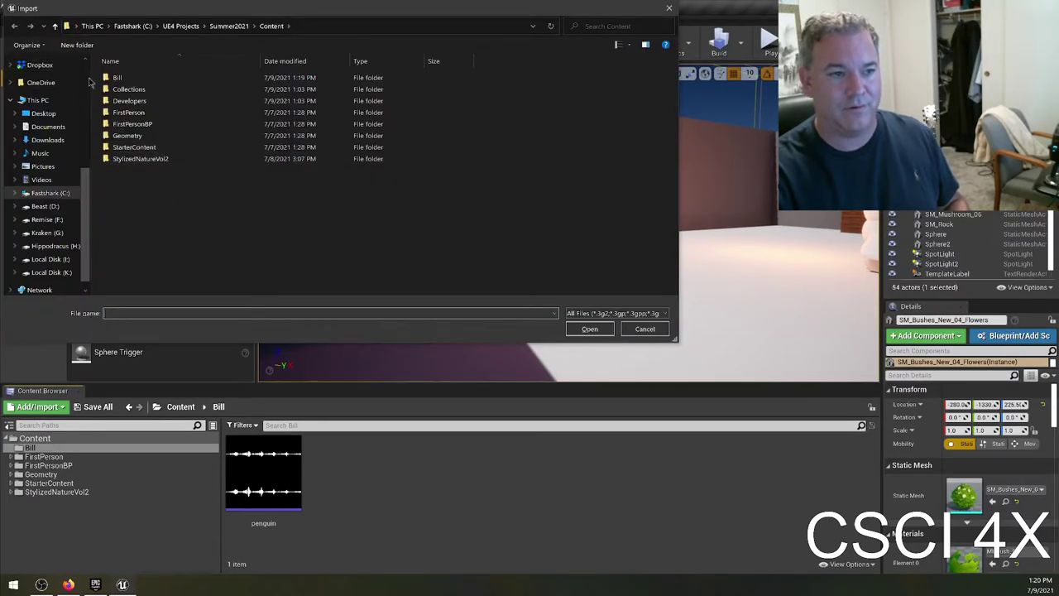
{"action": "scroll", "coordinate": [50, 124], "scroll_direction": "up", "scroll_amount": 5}
{"action": "left_click", "coordinate": [46, 69]}
{"action": "left_click", "coordinate": [43, 82]}
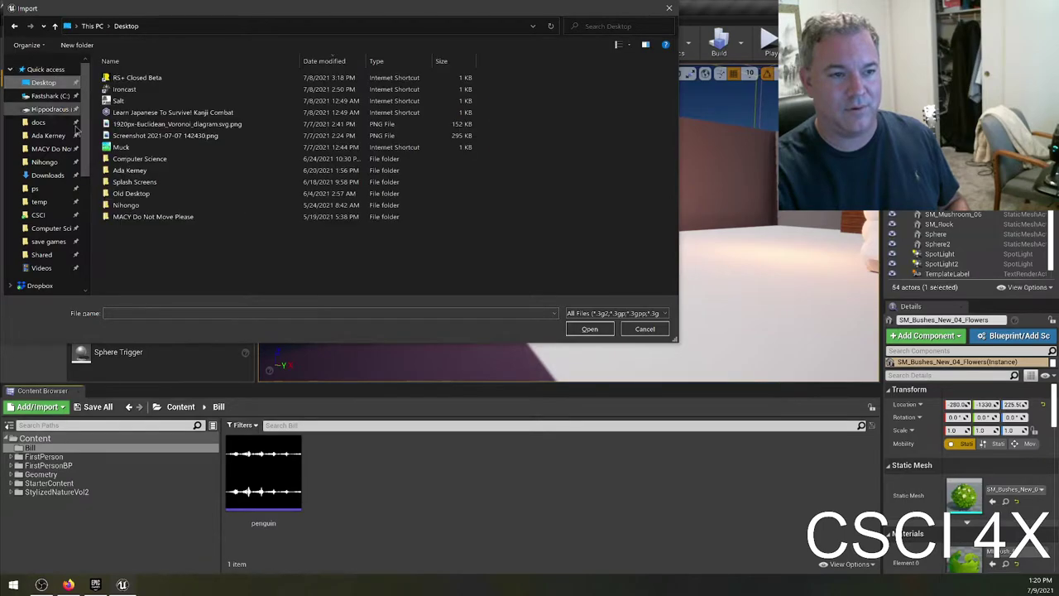
{"action": "left_click", "coordinate": [645, 329]}
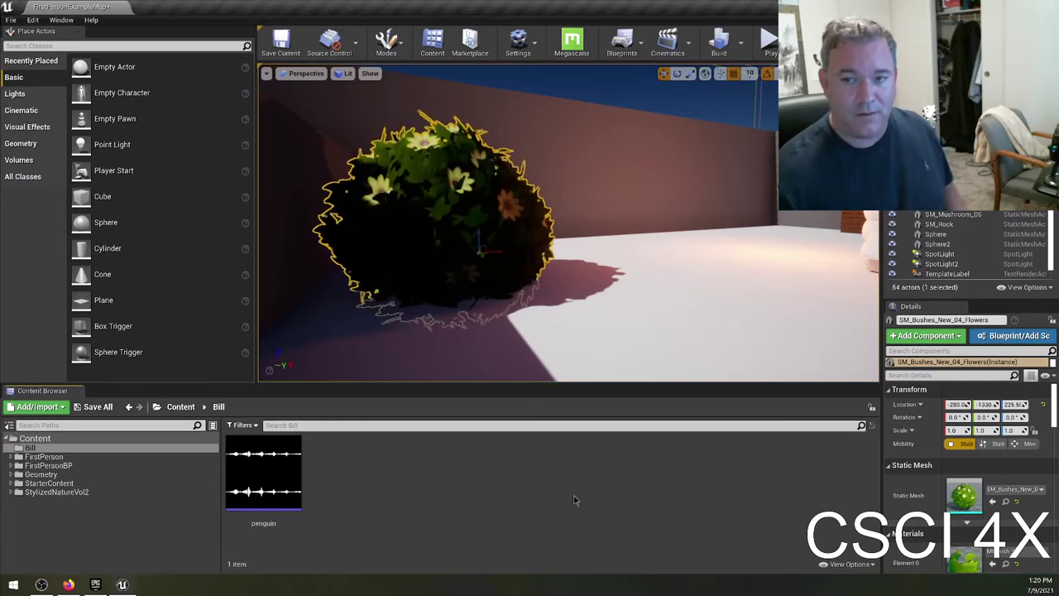
{"action": "right_click_drag", "start_coordinate": [571, 249], "coordinate": [546, 241]}
{"action": "scroll", "coordinate": [708, 227], "scroll_direction": "down", "scroll_amount": 5}
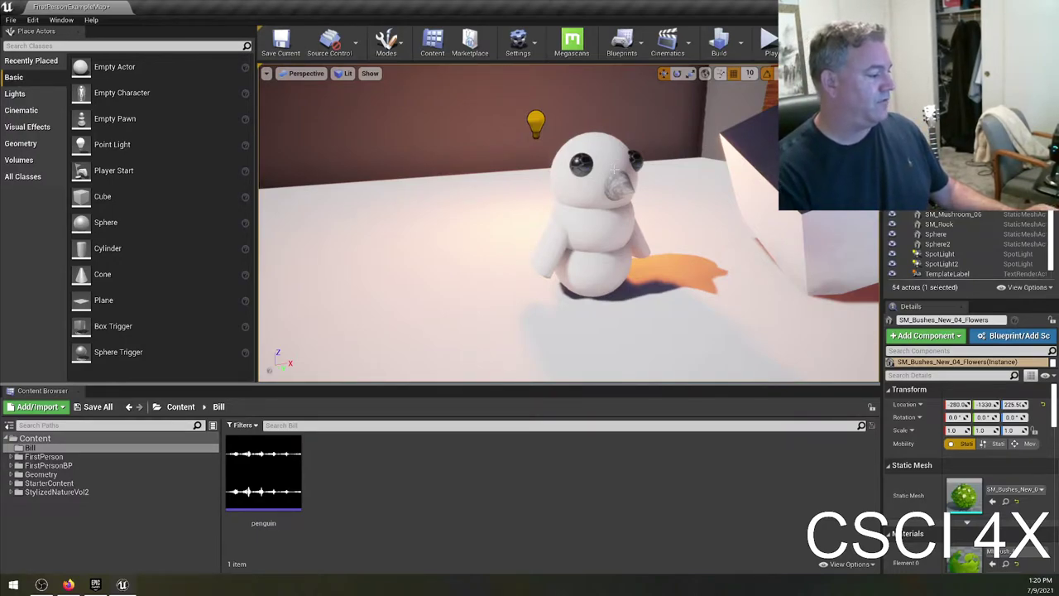
{"action": "right_click", "coordinate": [429, 527]}
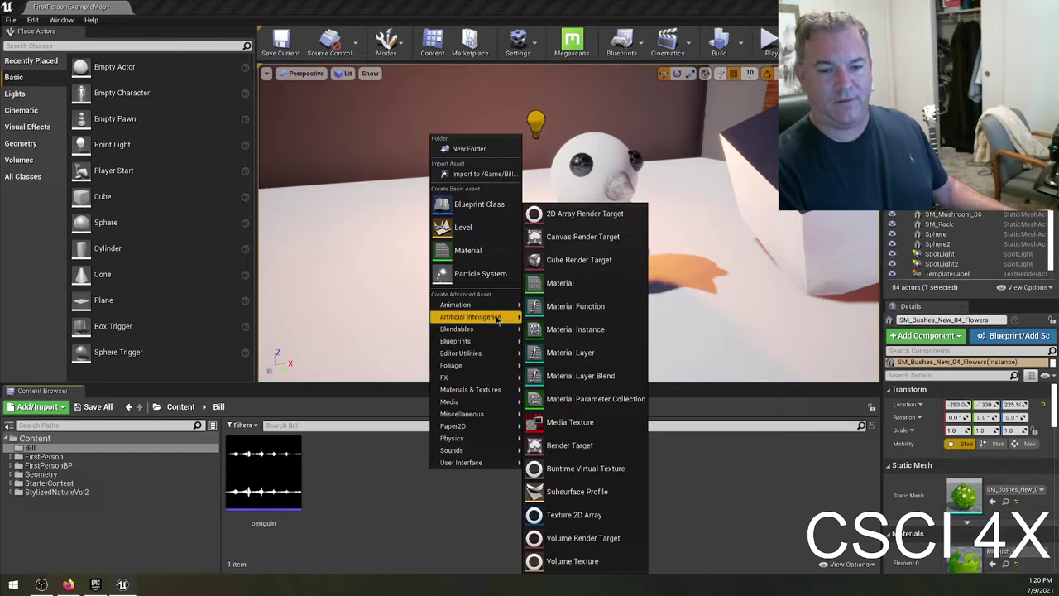
{"action": "mouse_move", "coordinate": [500, 302]}
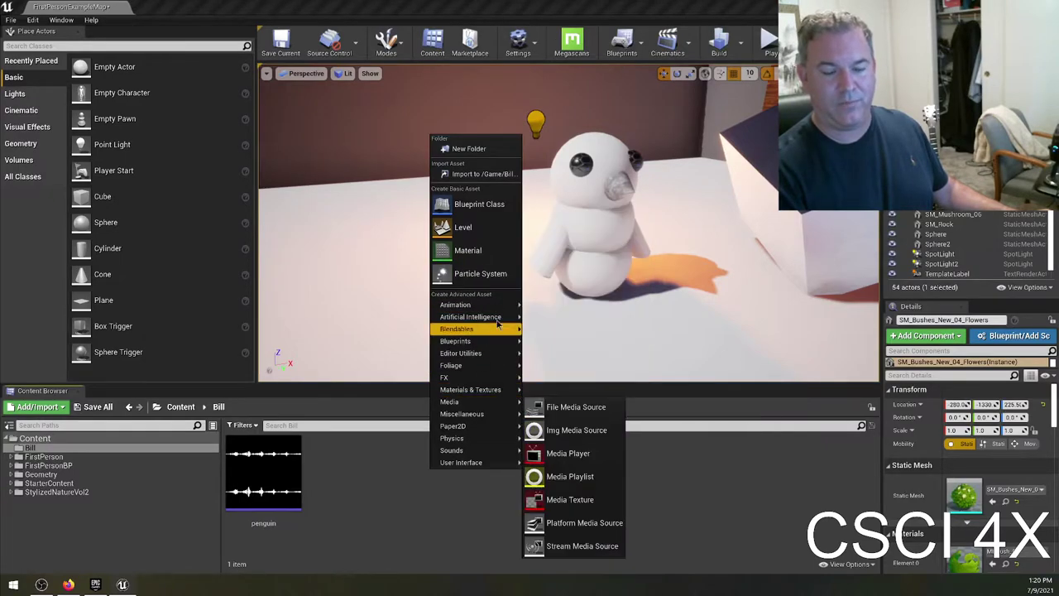
{"action": "left_click", "coordinate": [371, 470]}
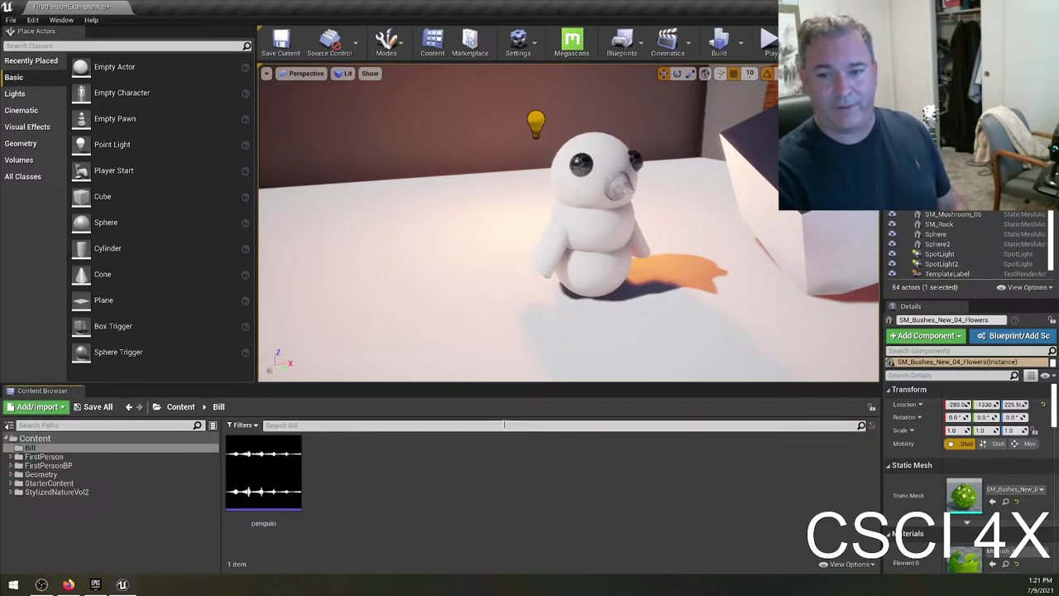
{"action": "left_click", "coordinate": [259, 474]}
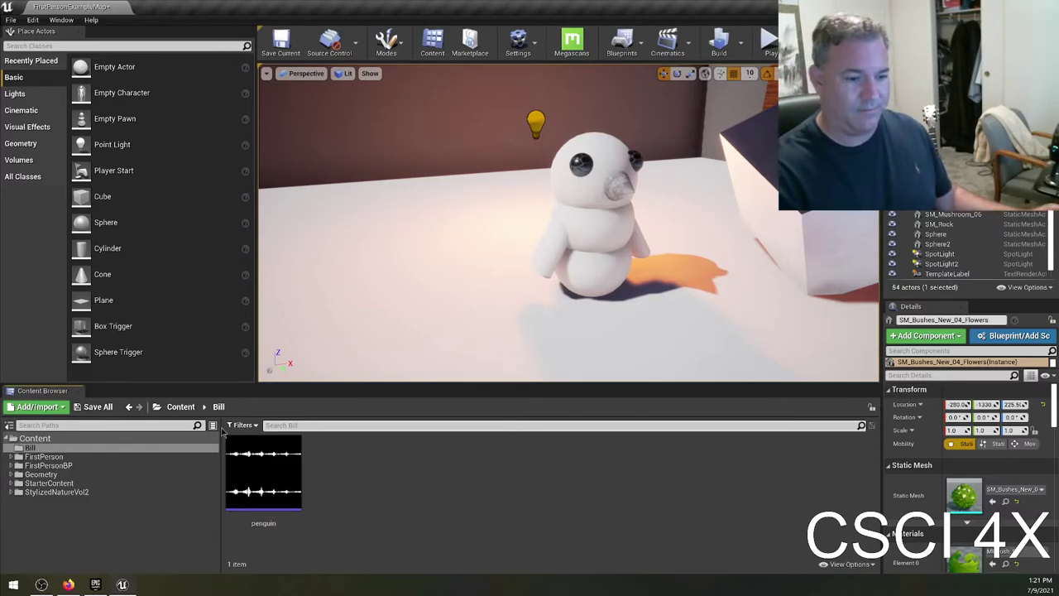
Try the M_Ground_Grass material from StarterContent's Materials folder on the penguin's middle body sphere, and undo the assignment.
{"action": "left_click", "coordinate": [37, 457]}
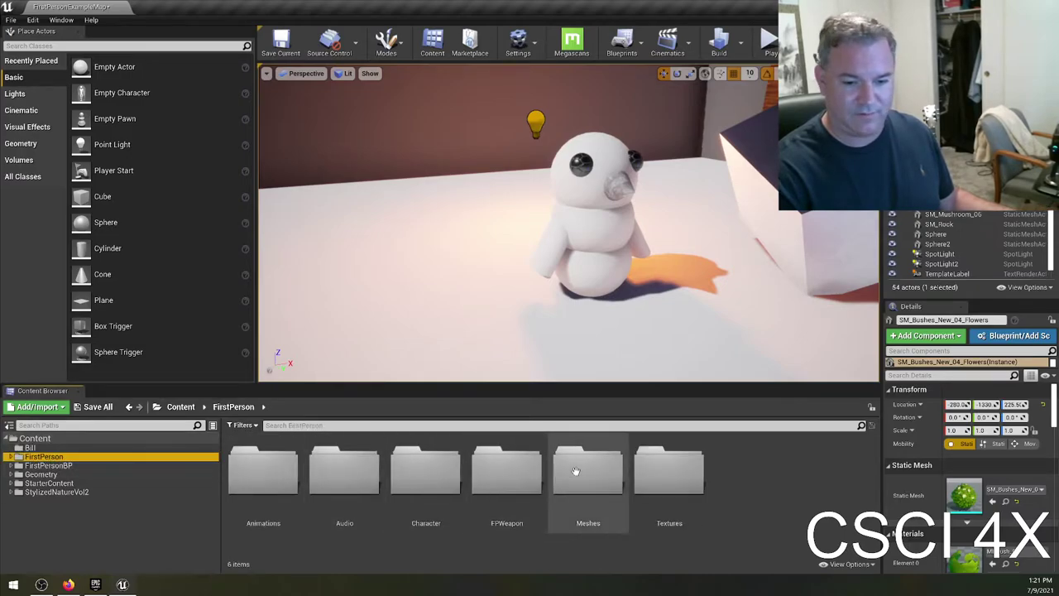
{"action": "left_click", "coordinate": [11, 483]}
{"action": "scroll", "coordinate": [33, 522], "scroll_direction": "down", "scroll_amount": 1}
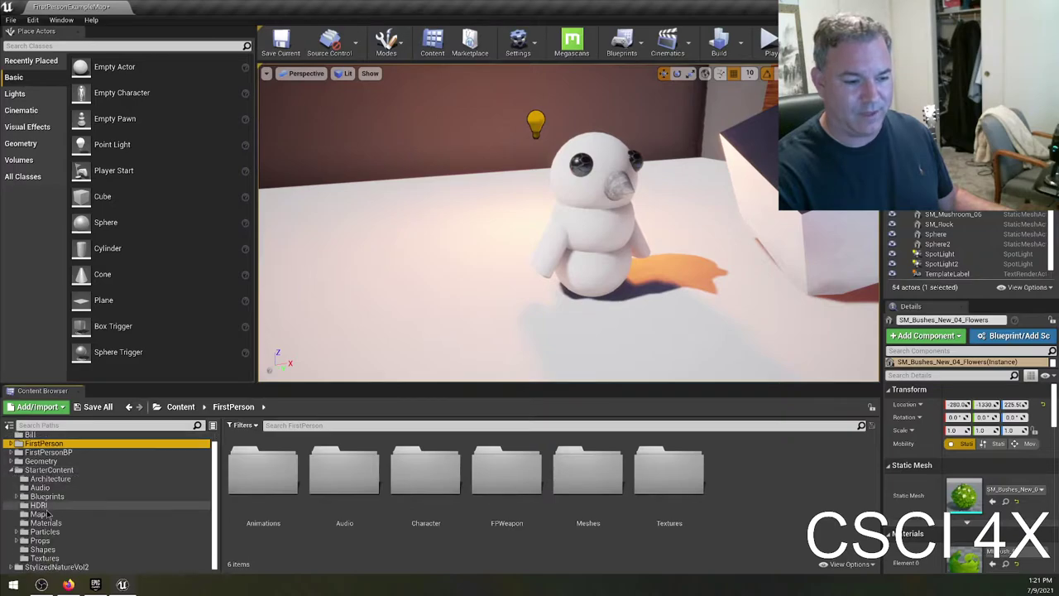
{"action": "left_click", "coordinate": [45, 523]}
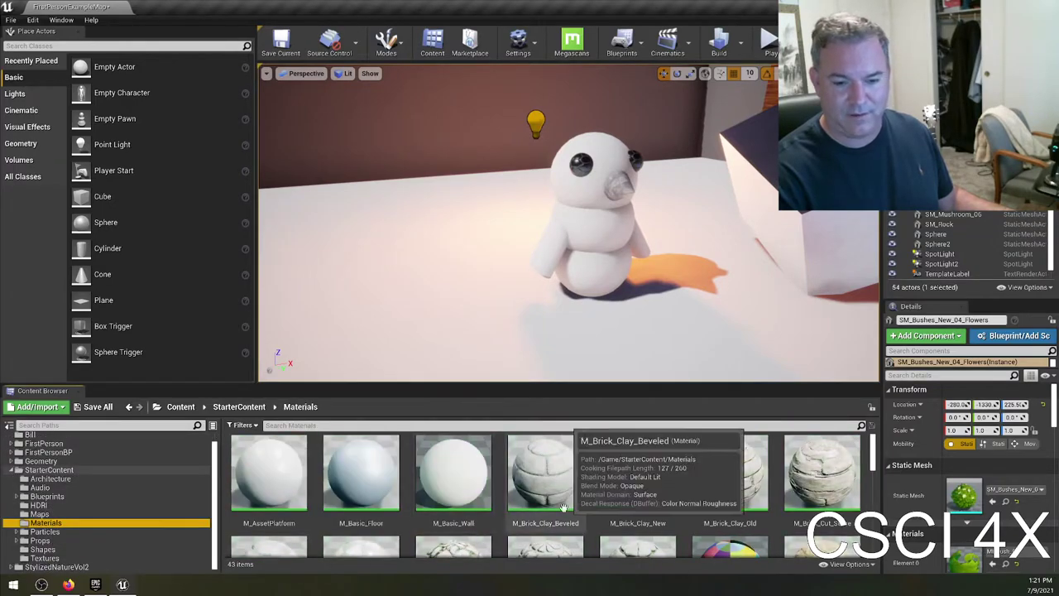
{"action": "scroll", "coordinate": [624, 478], "scroll_direction": "down", "scroll_amount": 5}
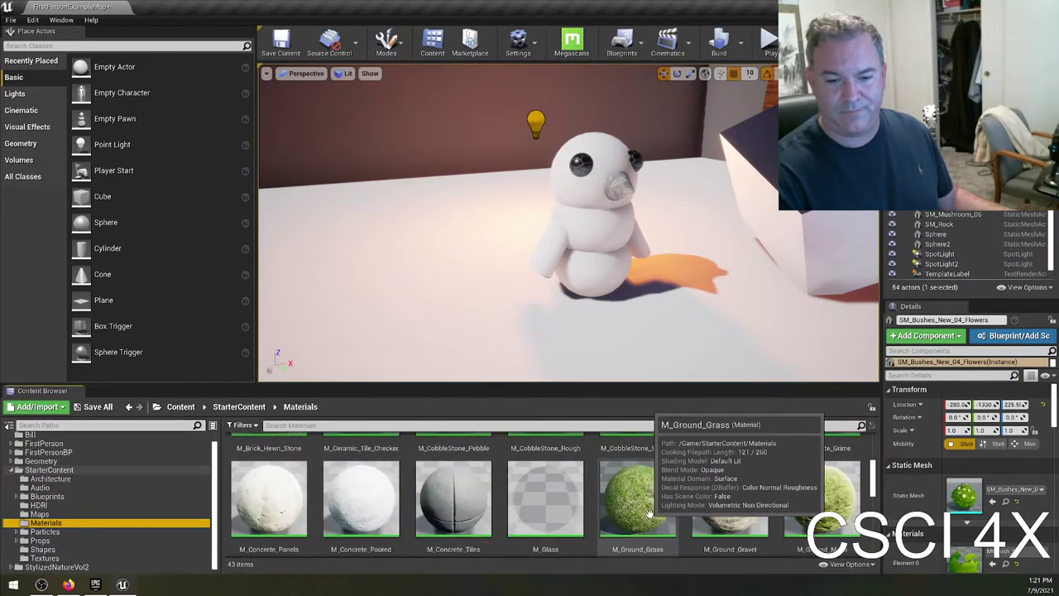
{"action": "left_click_drag", "start_coordinate": [624, 478], "coordinate": [590, 223]}
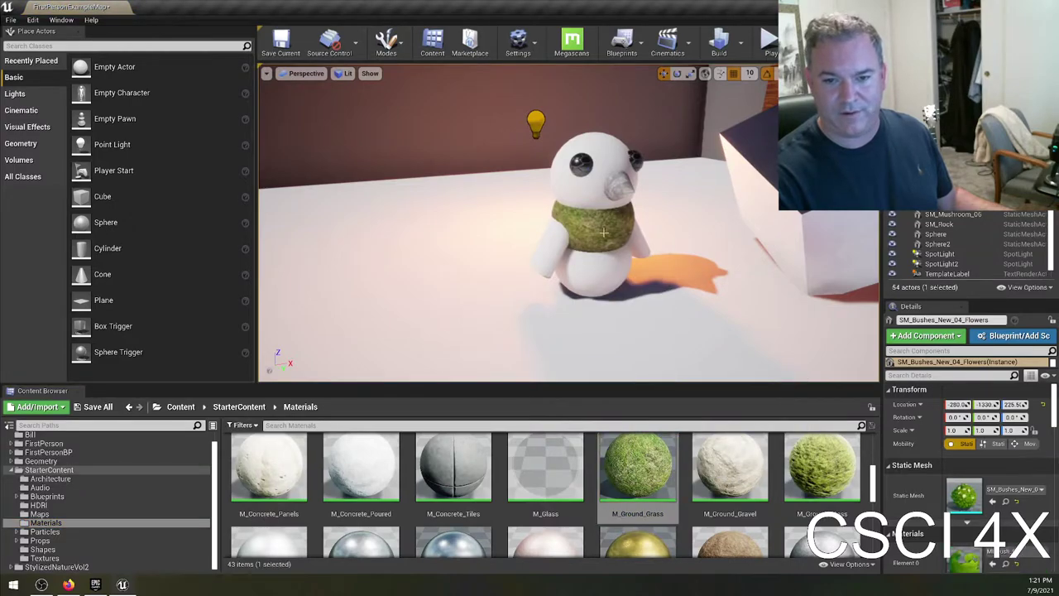
{"action": "scroll", "coordinate": [590, 224], "scroll_direction": "up", "scroll_amount": 8}
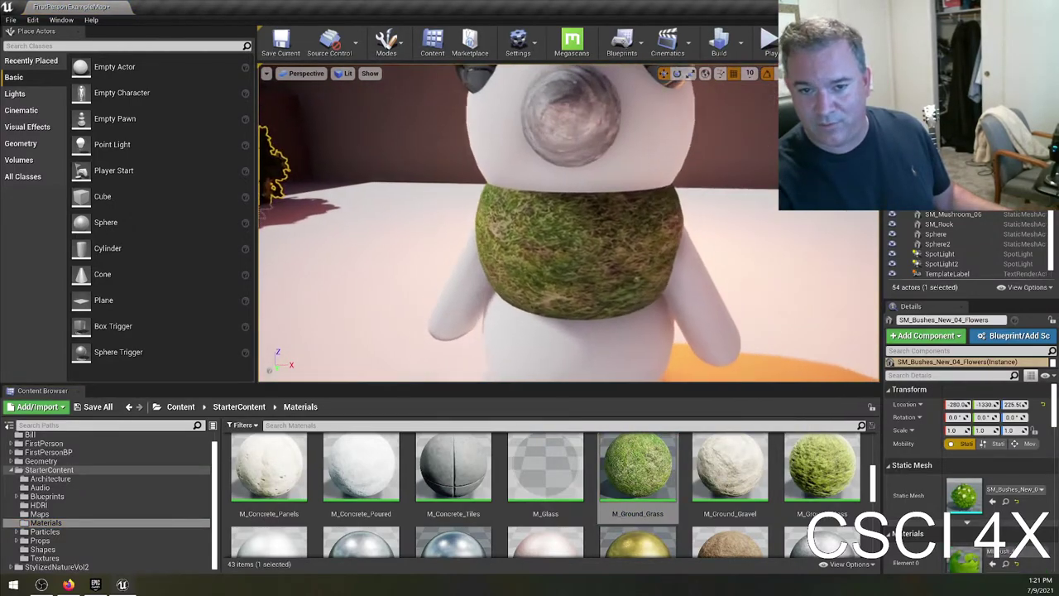
{"action": "left_click_drag", "start_coordinate": [579, 232], "coordinate": [579, 282]}
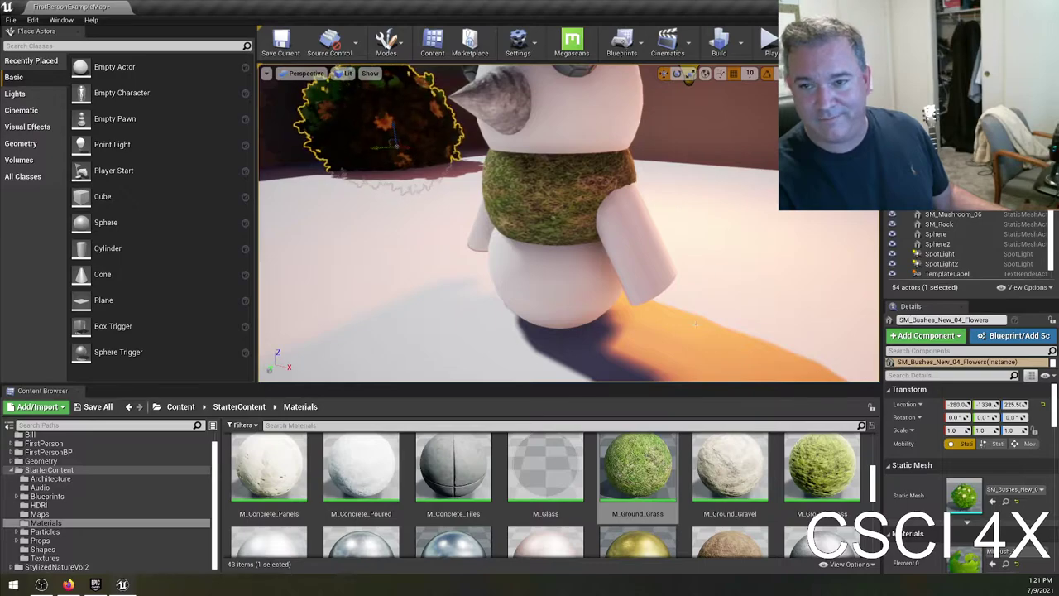
{"action": "key", "text": "ctrl+z"}
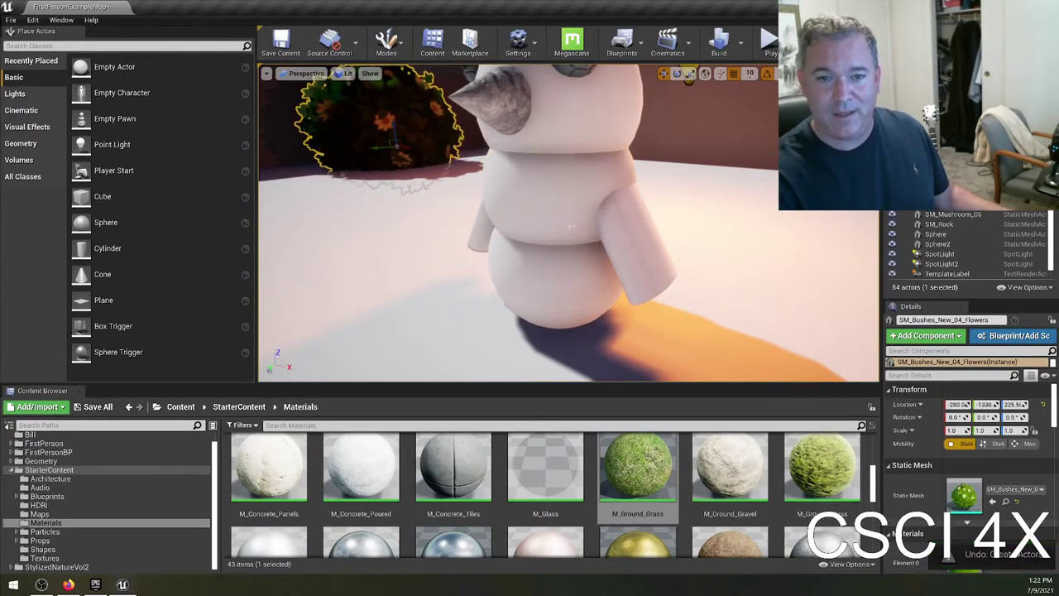
{"action": "left_click_drag", "start_coordinate": [579, 231], "coordinate": [546, 236]}
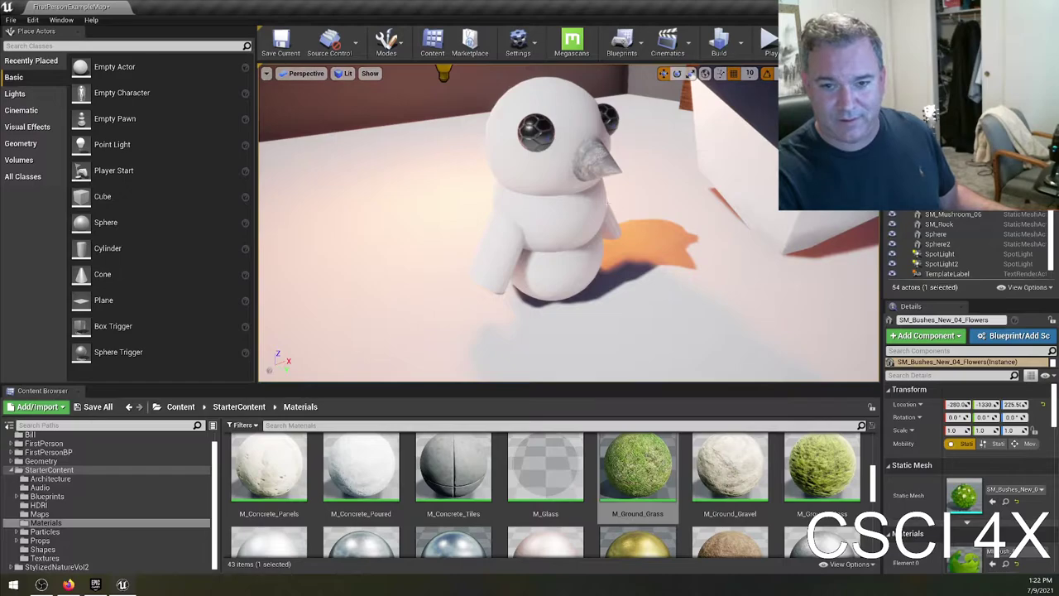
Try the M_Metal_Gold material on the penguin's middle body sphere, undo it, and look through the other starter materials.
{"action": "scroll", "coordinate": [629, 486], "scroll_direction": "down", "scroll_amount": 2}
{"action": "left_click_drag", "start_coordinate": [636, 468], "coordinate": [550, 214]}
{"action": "key", "text": "ctrl+z"}
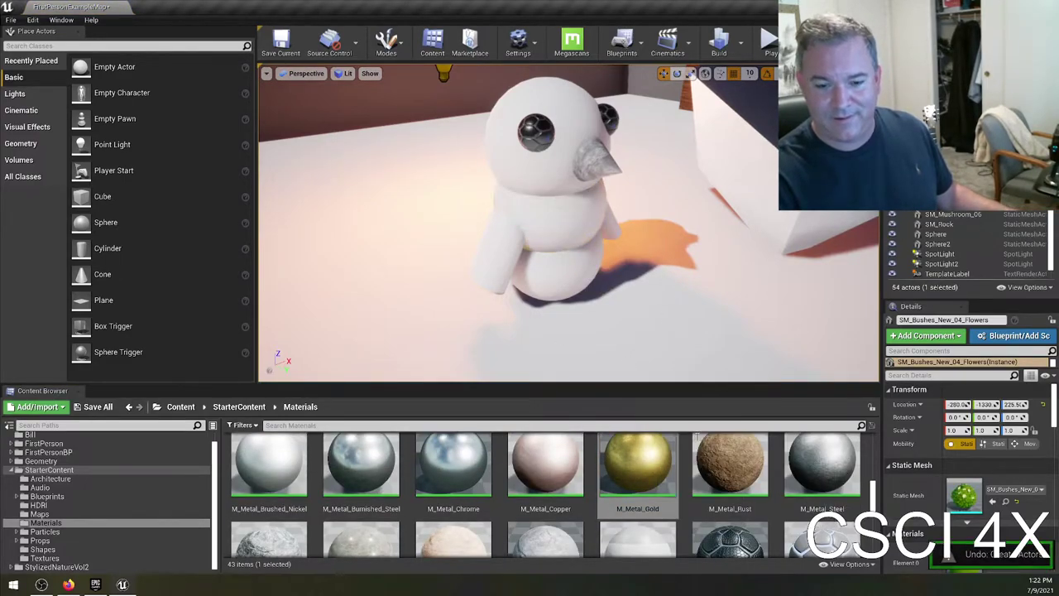
{"action": "scroll", "coordinate": [765, 492], "scroll_direction": "down", "scroll_amount": 5}
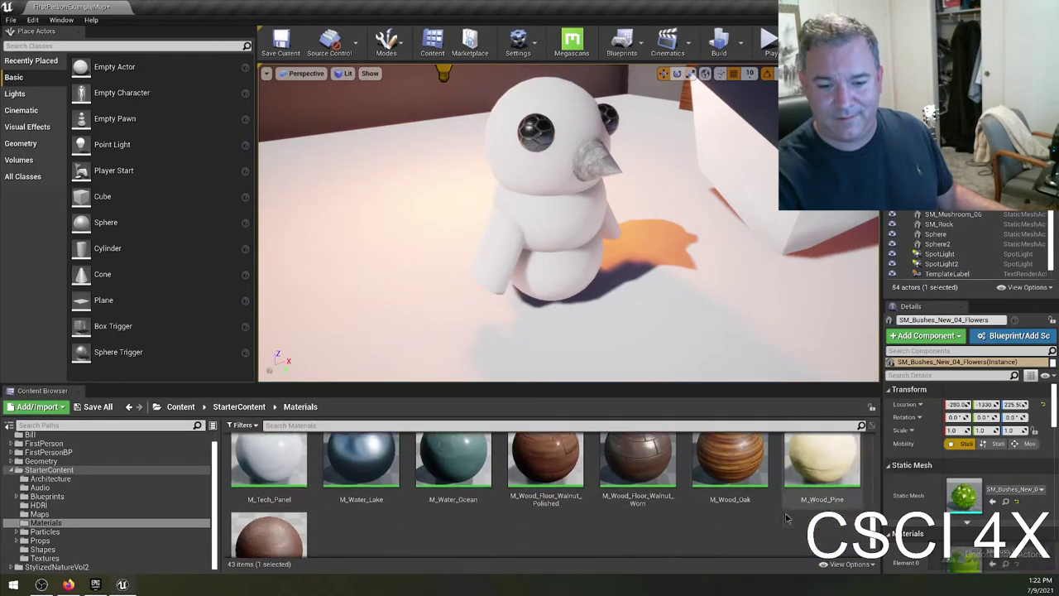
{"action": "scroll", "coordinate": [612, 552], "scroll_direction": "up", "scroll_amount": 5}
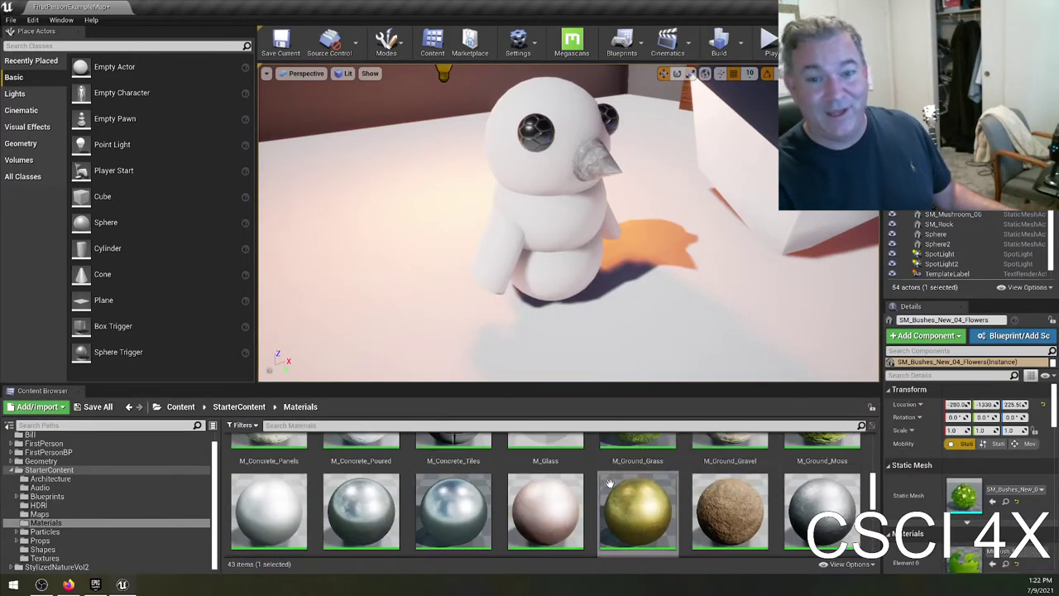
{"action": "scroll", "coordinate": [599, 546], "scroll_direction": "up", "scroll_amount": 2}
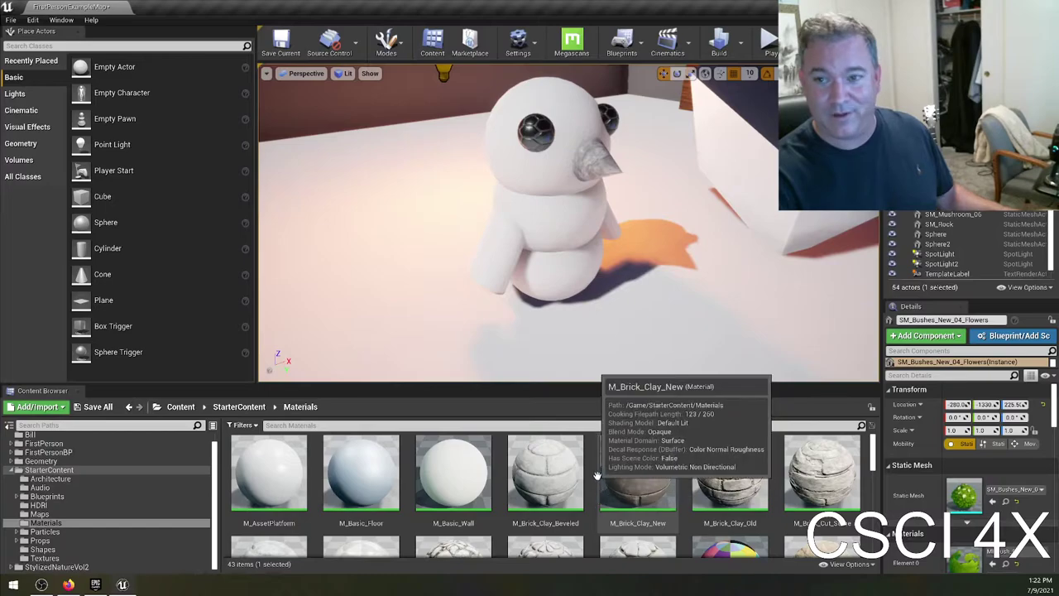
Create a material named PenguinMat in the folder holding the penguin sound, and apply it to the penguin's middle body sphere.
{"action": "left_click", "coordinate": [27, 435]}
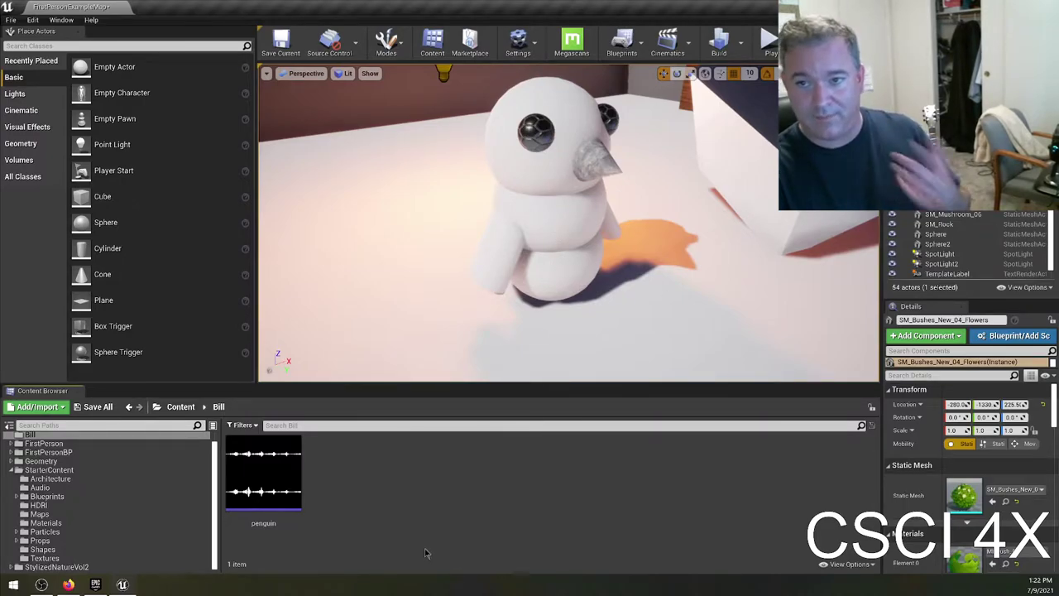
{"action": "right_click", "coordinate": [341, 469]}
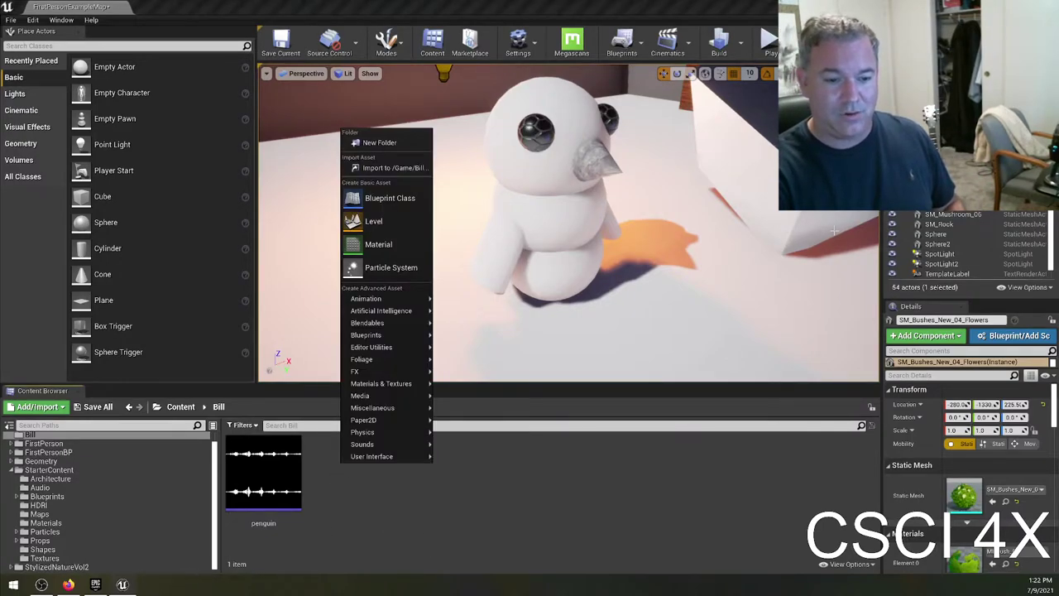
{"action": "mouse_move", "coordinate": [406, 386]}
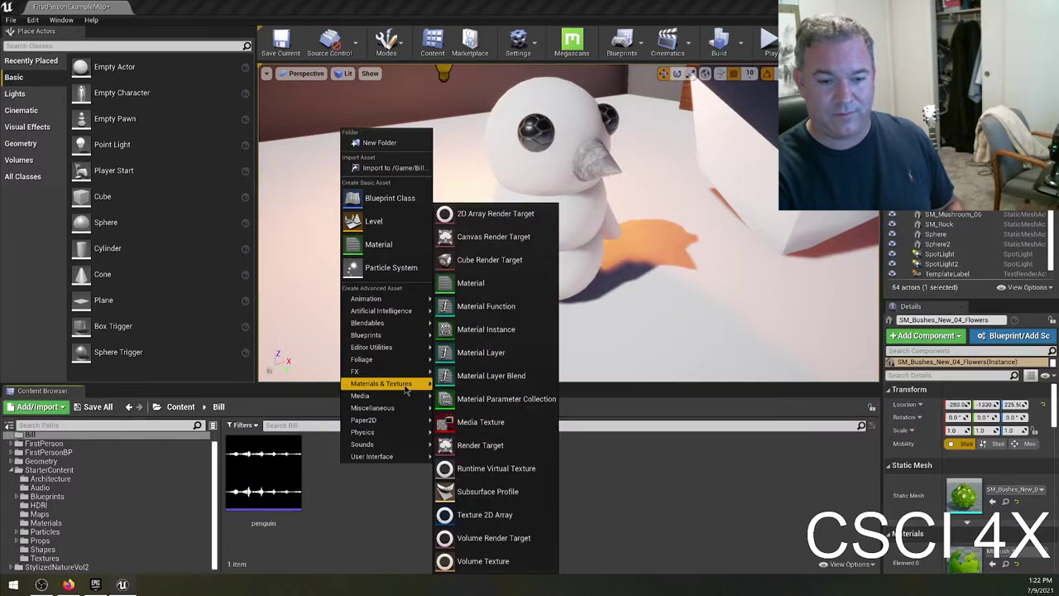
{"action": "left_click", "coordinate": [504, 282]}
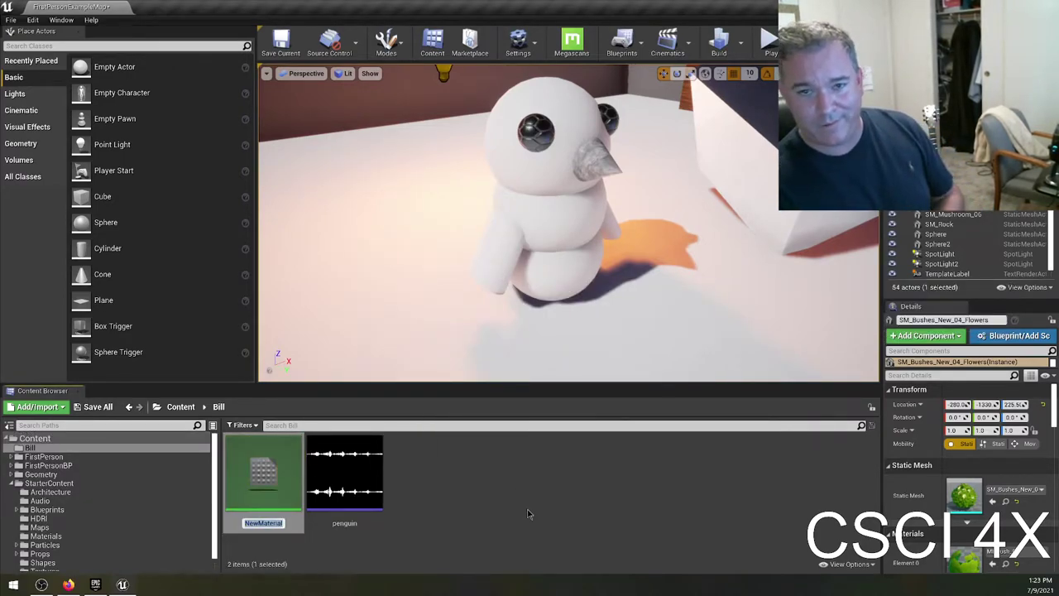
{"action": "type", "text": "P"}
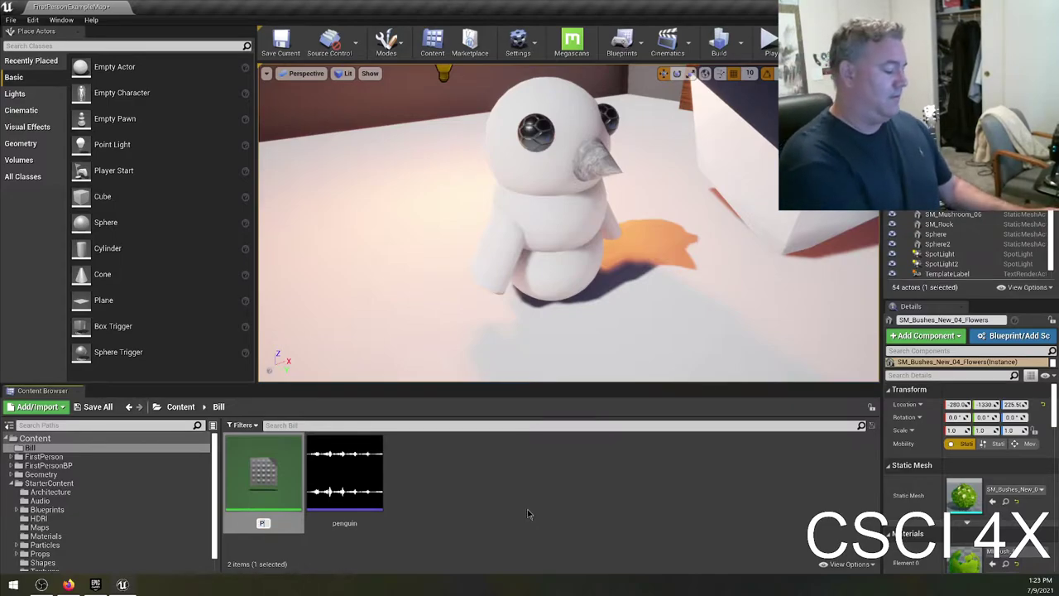
{"action": "type", "text": "enguin"}
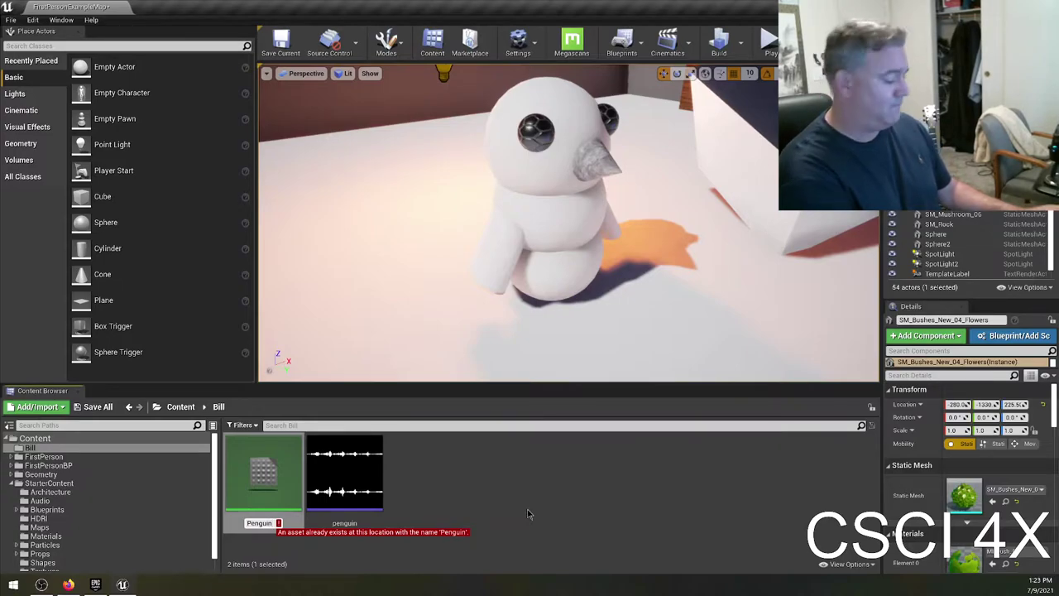
{"action": "type", "text": "Mat"}
{"action": "key", "text": "Return"}
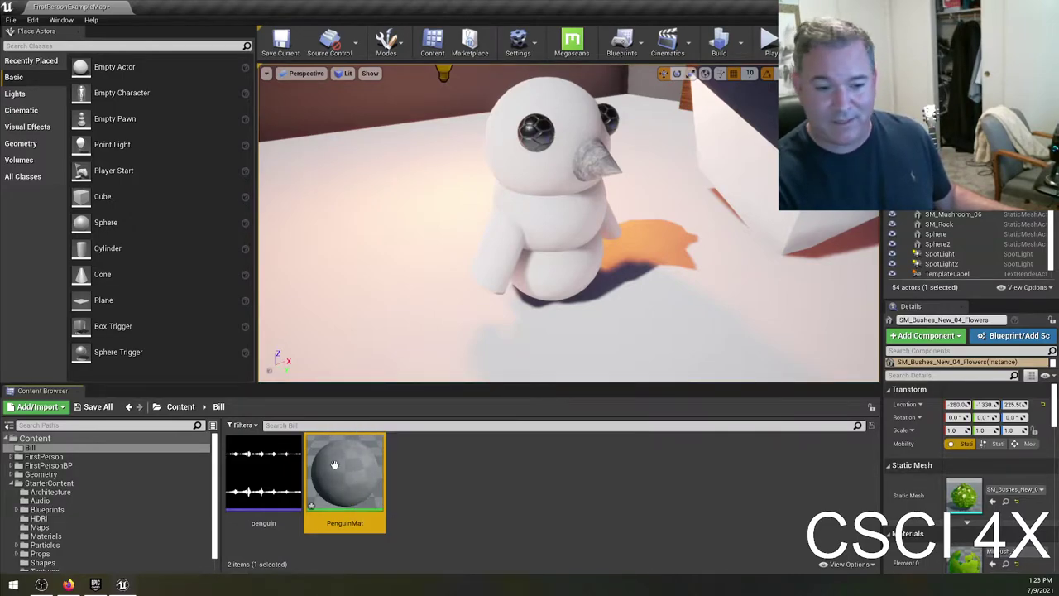
{"action": "left_click_drag", "start_coordinate": [352, 471], "coordinate": [583, 241]}
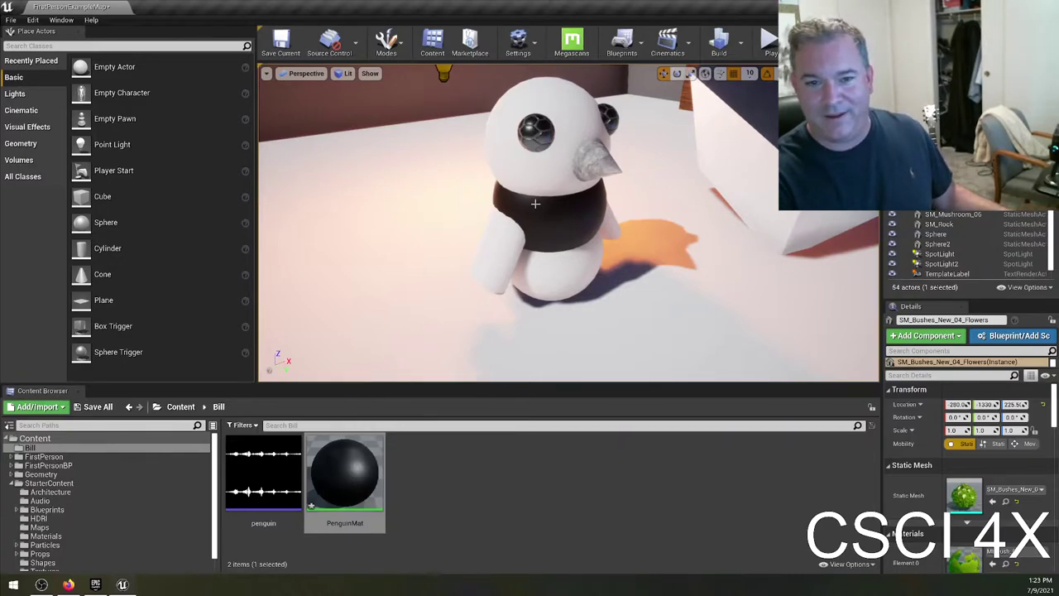
Open PenguinMat in the Material Editor to view its node graph, close the editor, and deselect the material.
{"action": "double_click", "coordinate": [345, 465]}
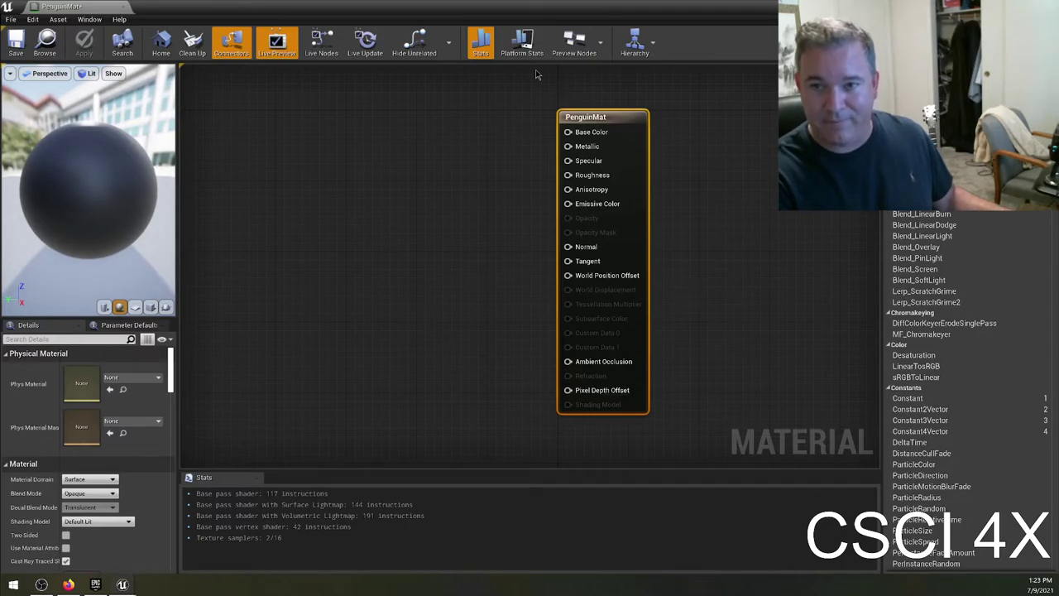
{"action": "left_click_drag", "start_coordinate": [644, 7], "coordinate": [568, 282]}
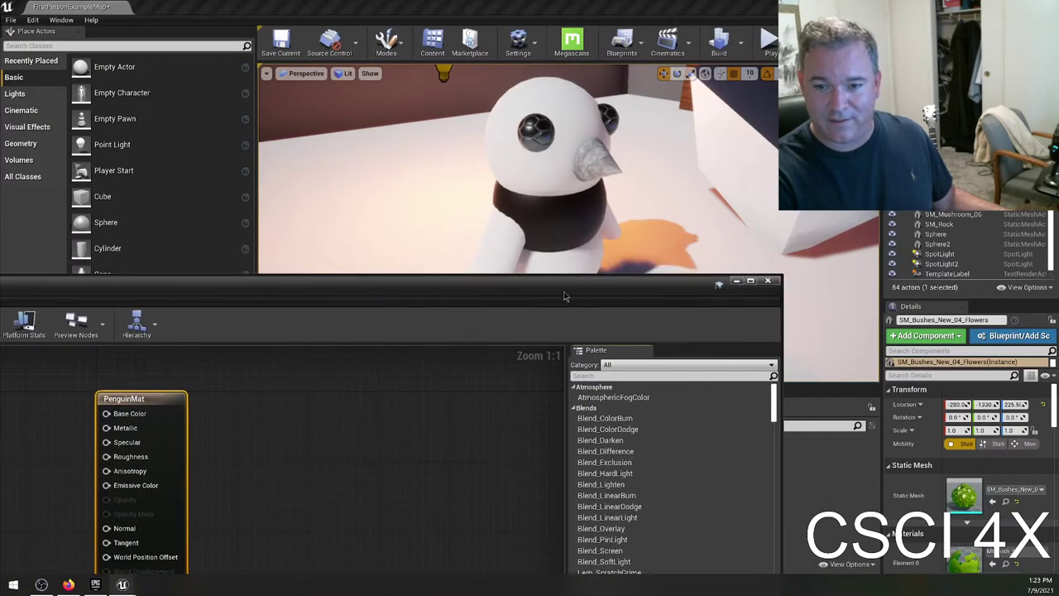
{"action": "left_click", "coordinate": [767, 281]}
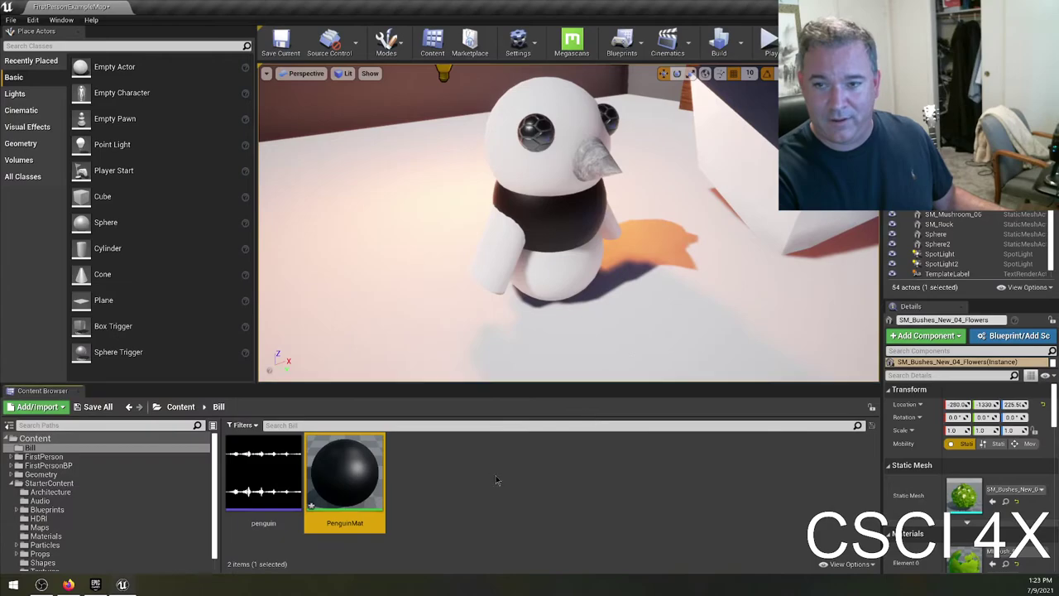
{"action": "left_click", "coordinate": [447, 506]}
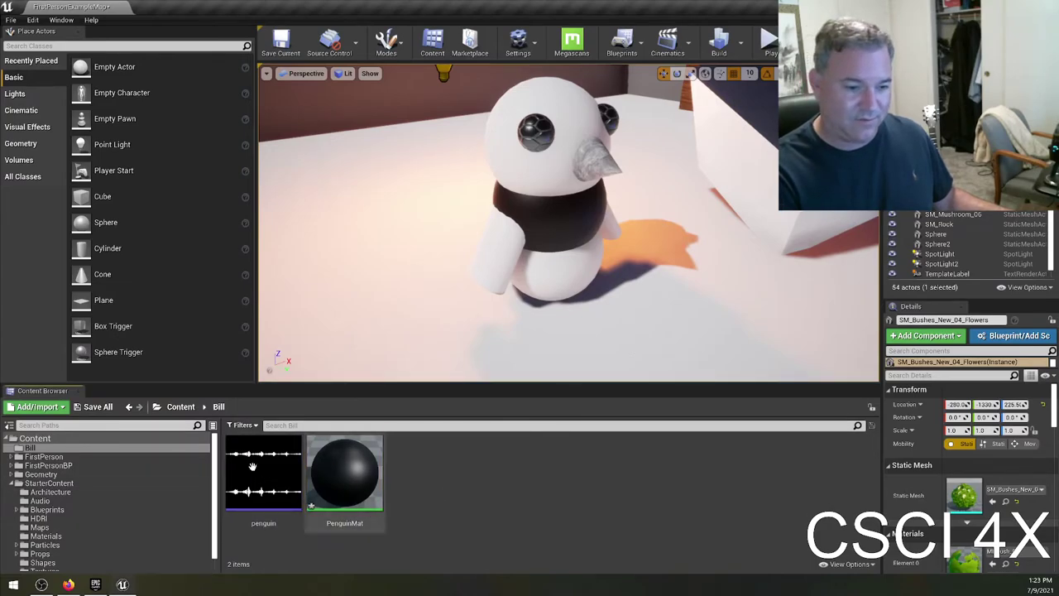
{"action": "right_click", "coordinate": [447, 477]}
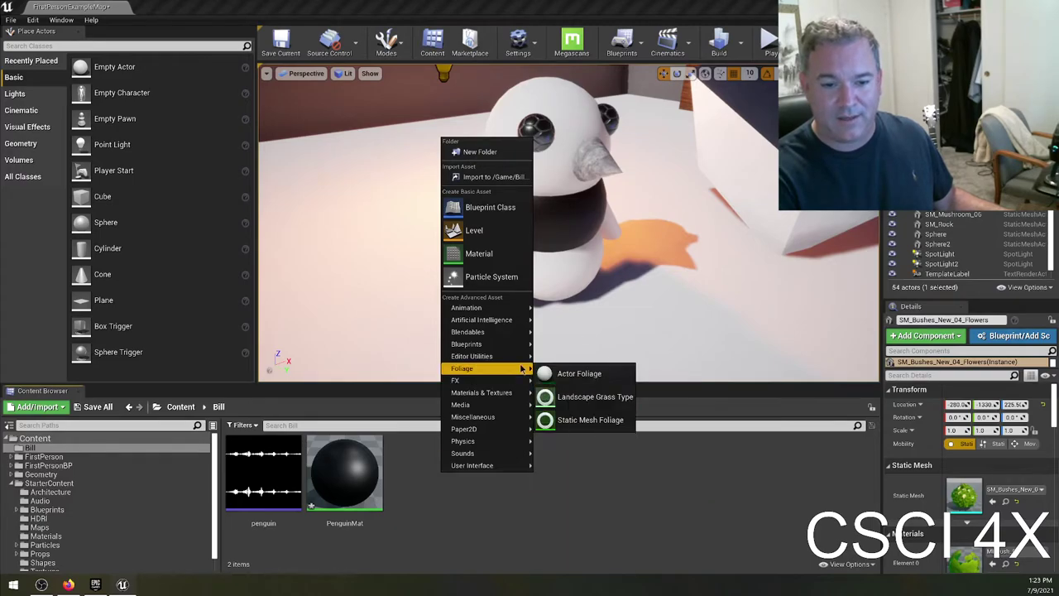
{"action": "mouse_move", "coordinate": [498, 394]}
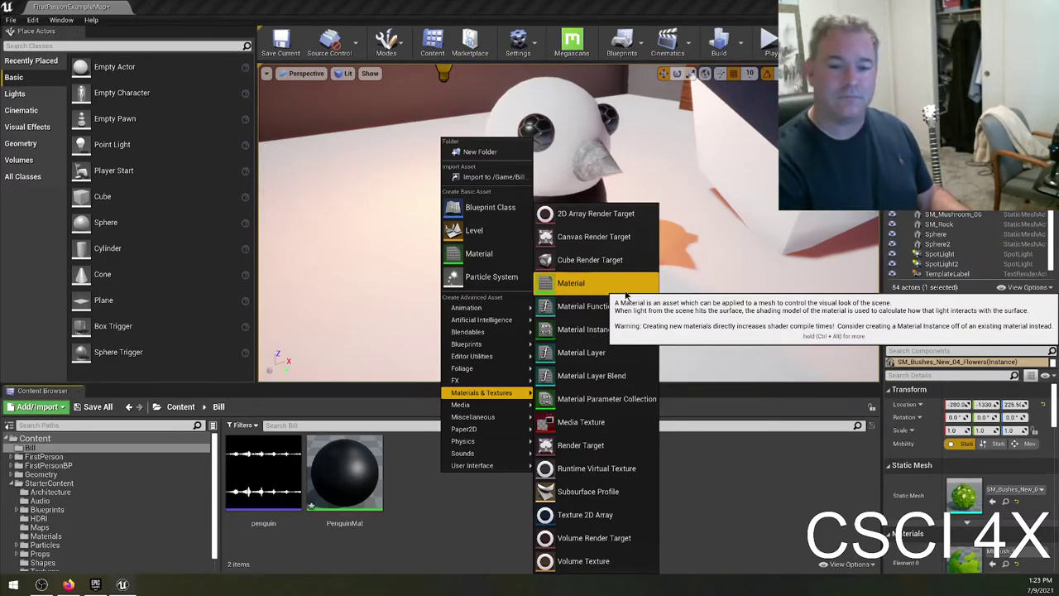
{"action": "left_click", "coordinate": [479, 512]}
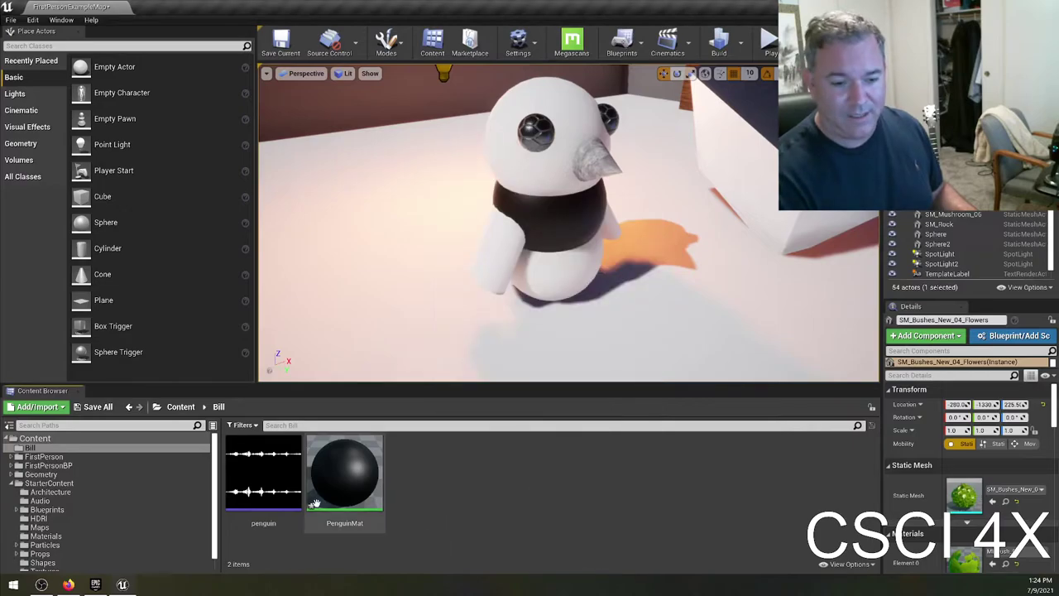
Open PenguinMat in the Material Editor and float its window so the level stays partly in view.
{"action": "double_click", "coordinate": [354, 472]}
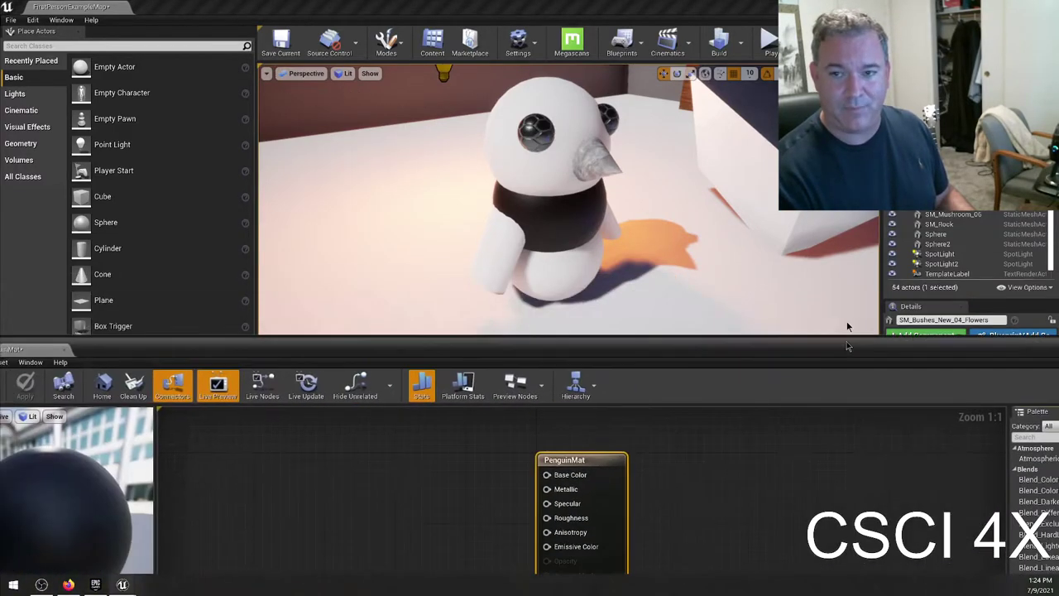
{"action": "double_click", "coordinate": [847, 346]}
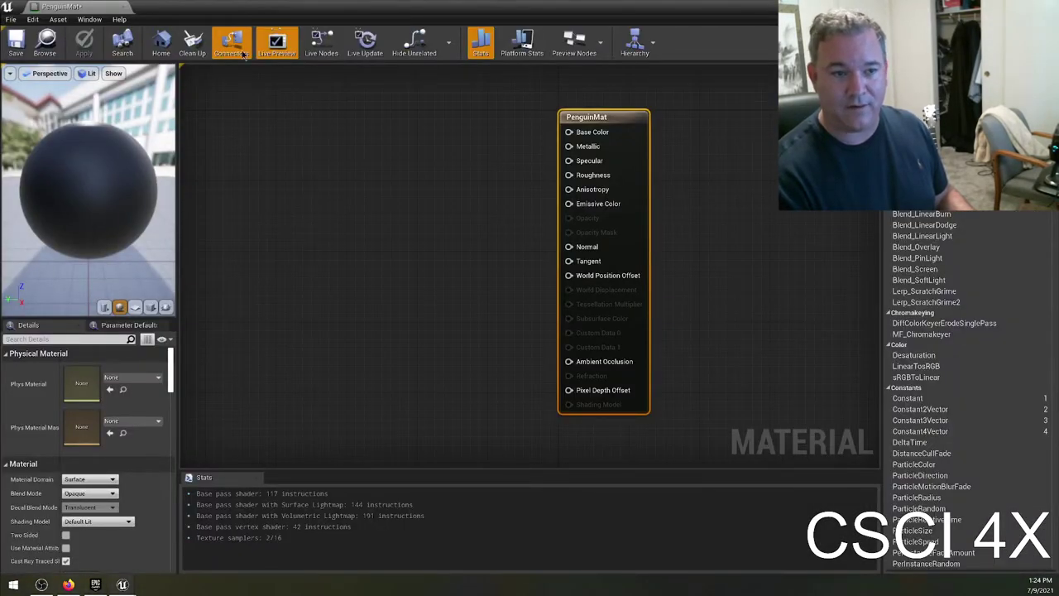
{"action": "left_click_drag", "start_coordinate": [457, 5], "coordinate": [875, 243]}
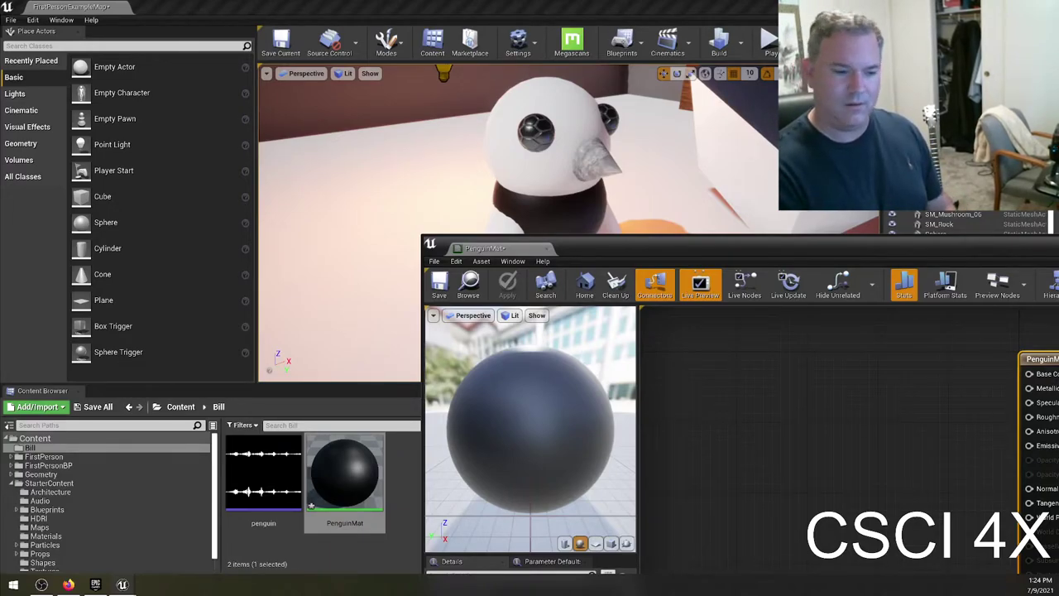
Switch to Firefox and search the web for "ue4 versions".
{"action": "left_click", "coordinate": [68, 584]}
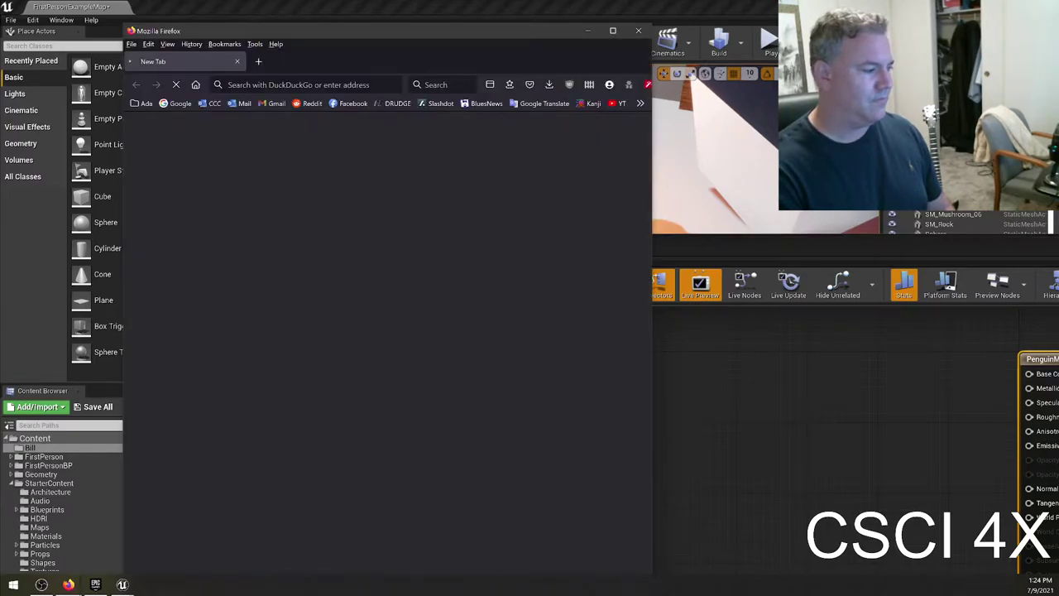
{"action": "type", "text": "ue"}
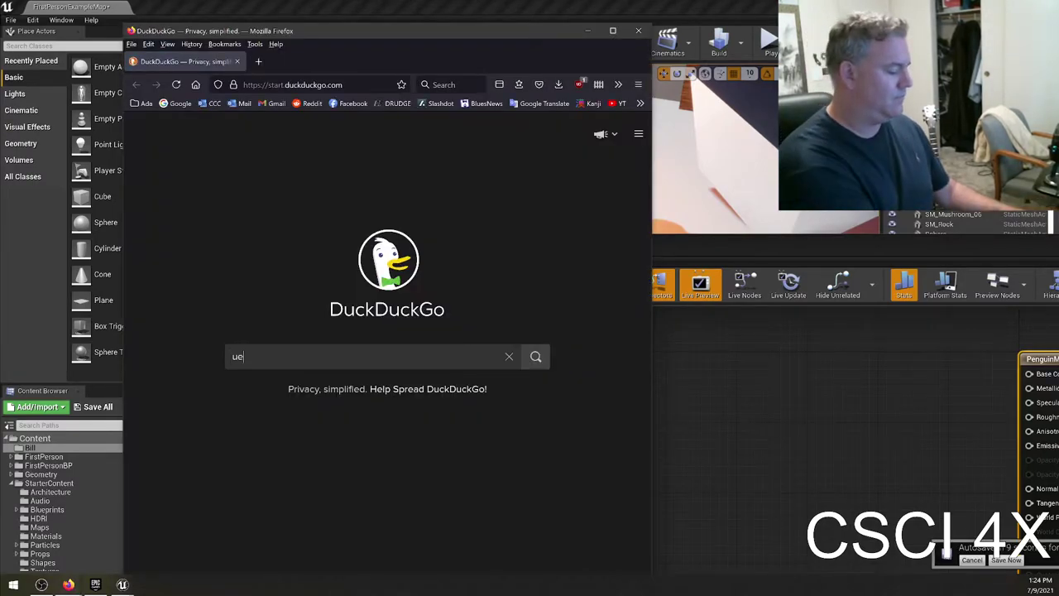
{"action": "type", "text": "4 versions"}
{"action": "key", "text": "Return"}
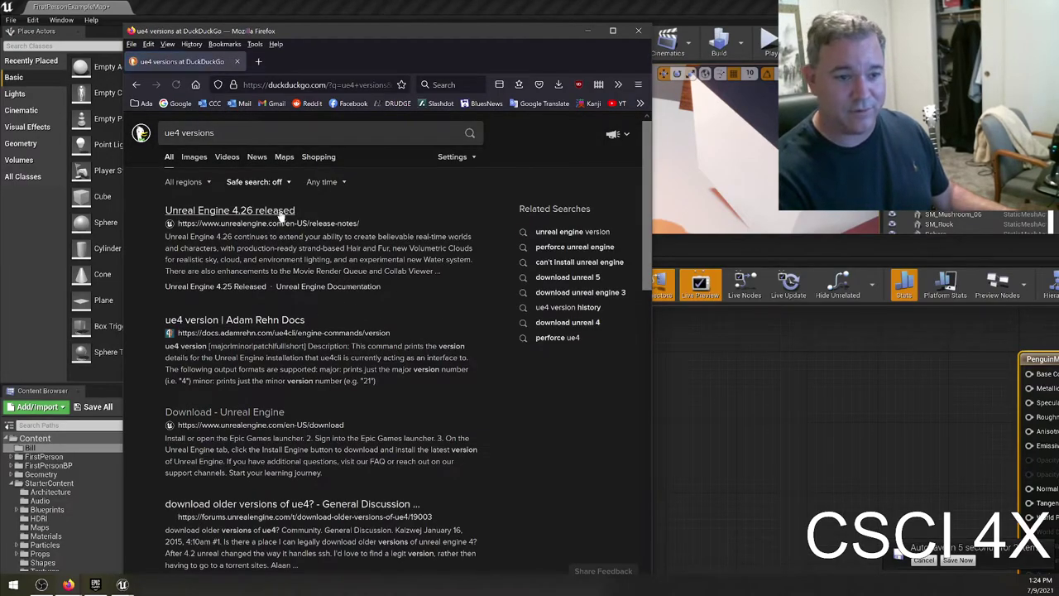
Open the Unreal Engine 4.26 release page, read through its major new features, and close the browser.
{"action": "left_click", "coordinate": [234, 236]}
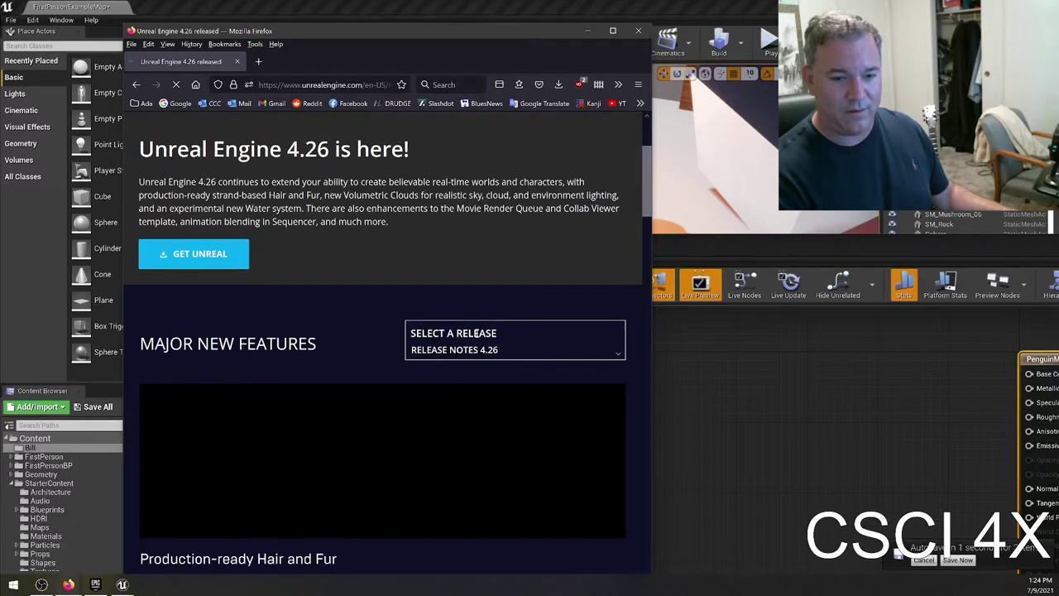
{"action": "scroll", "coordinate": [405, 383], "scroll_direction": "down", "scroll_amount": 5}
{"action": "scroll", "coordinate": [406, 383], "scroll_direction": "down", "scroll_amount": 1}
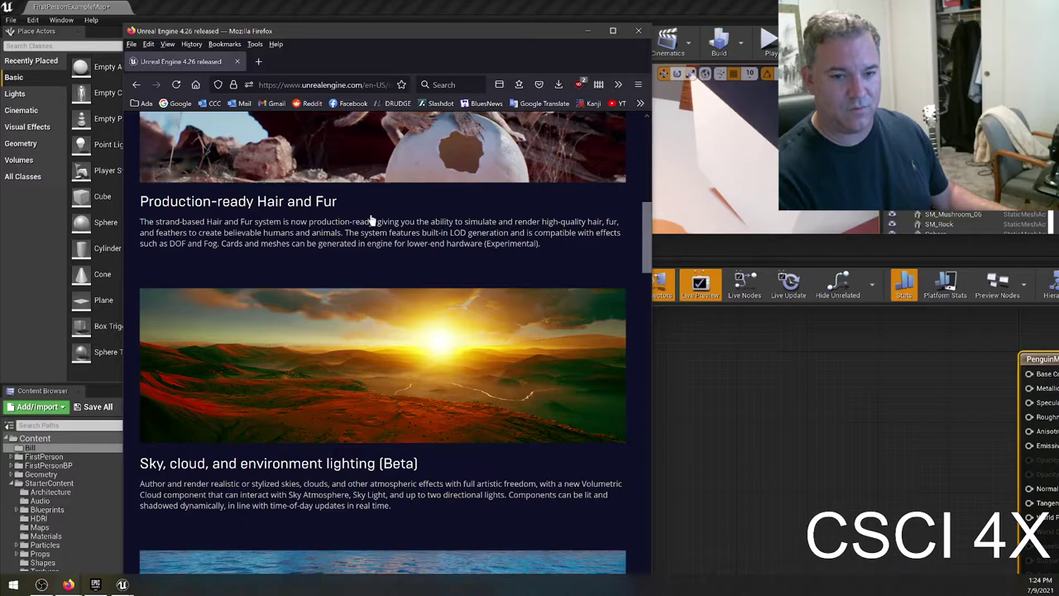
{"action": "scroll", "coordinate": [236, 238], "scroll_direction": "down", "scroll_amount": 4}
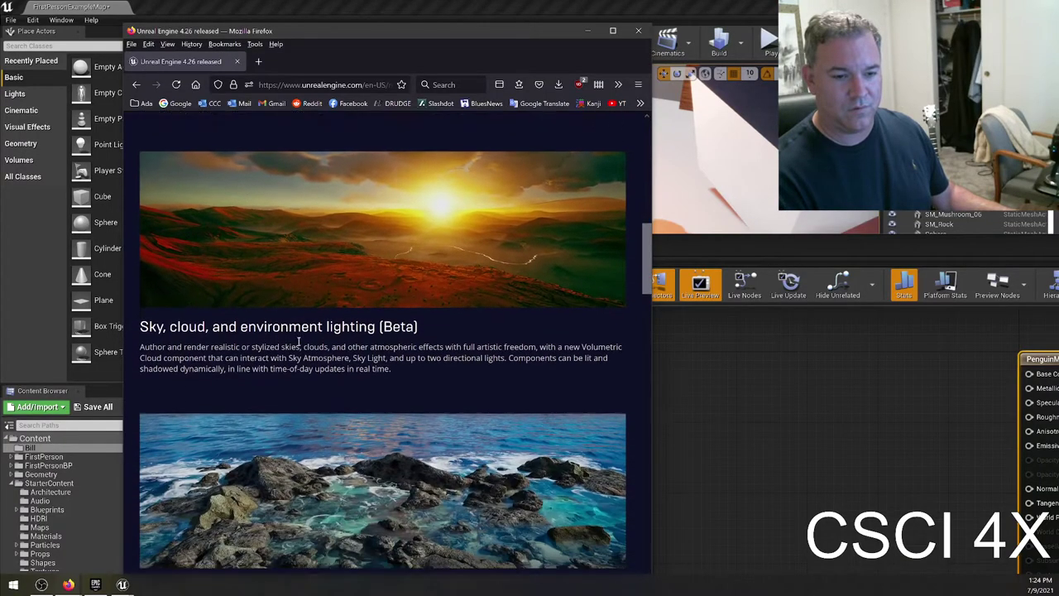
{"action": "scroll", "coordinate": [319, 288], "scroll_direction": "down", "scroll_amount": 3}
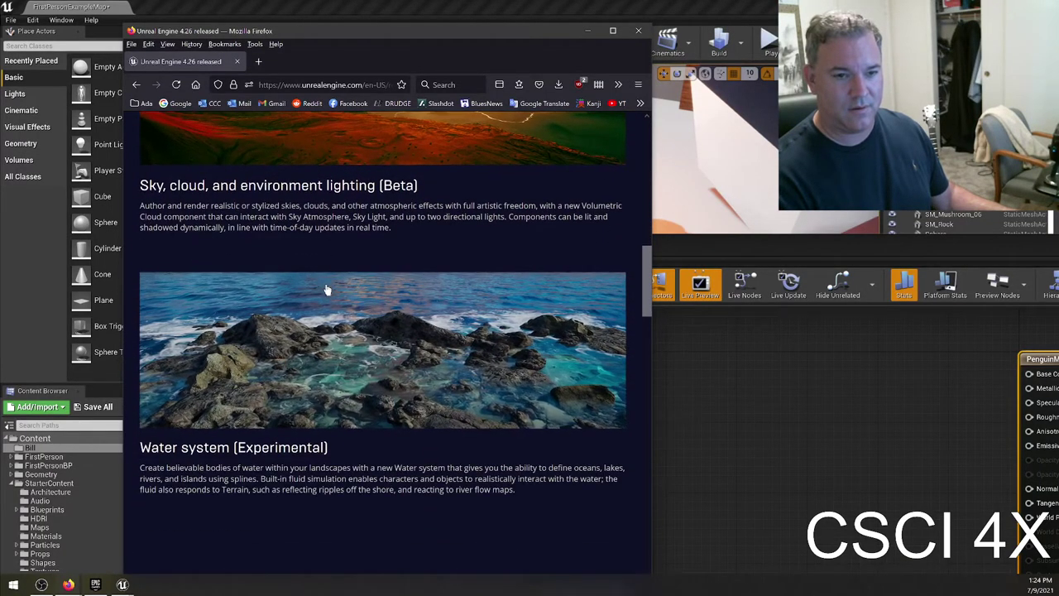
{"action": "scroll", "coordinate": [343, 331], "scroll_direction": "down", "scroll_amount": 5}
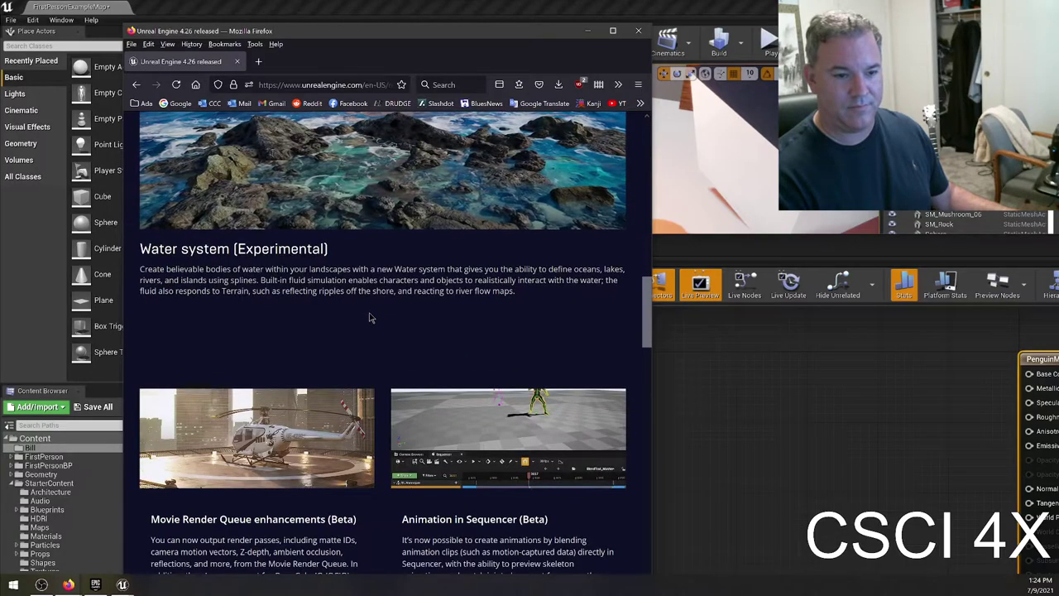
{"action": "scroll", "coordinate": [389, 338], "scroll_direction": "down", "scroll_amount": 8}
{"action": "scroll", "coordinate": [427, 375], "scroll_direction": "down", "scroll_amount": 20}
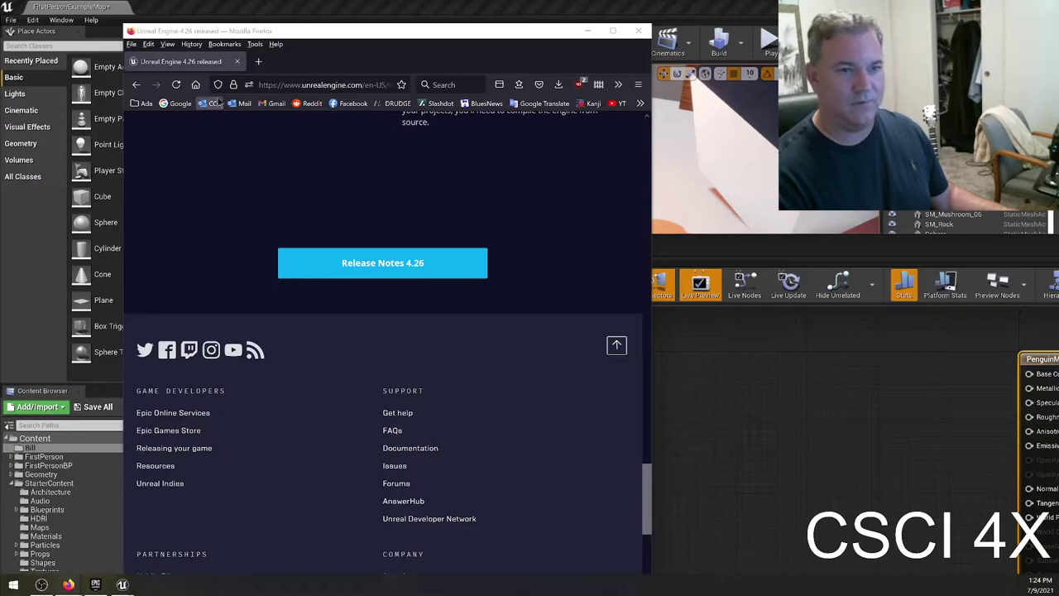
{"action": "left_click", "coordinate": [239, 63]}
{"action": "left_click", "coordinate": [238, 62]}
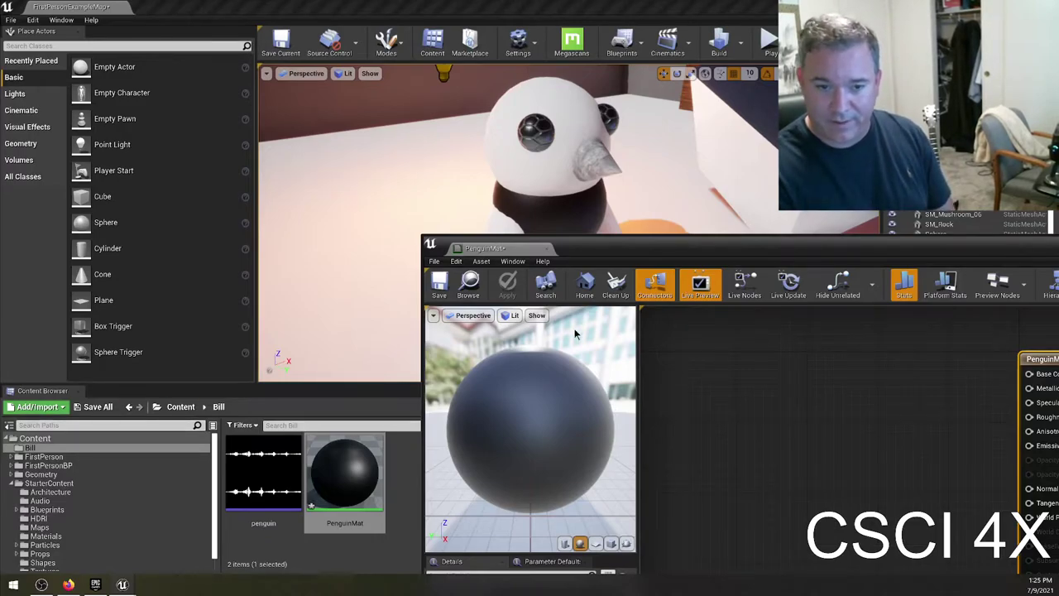
{"action": "left_click_drag", "start_coordinate": [589, 446], "coordinate": [529, 432]}
{"action": "left_click_drag", "start_coordinate": [806, 249], "coordinate": [740, 219]}
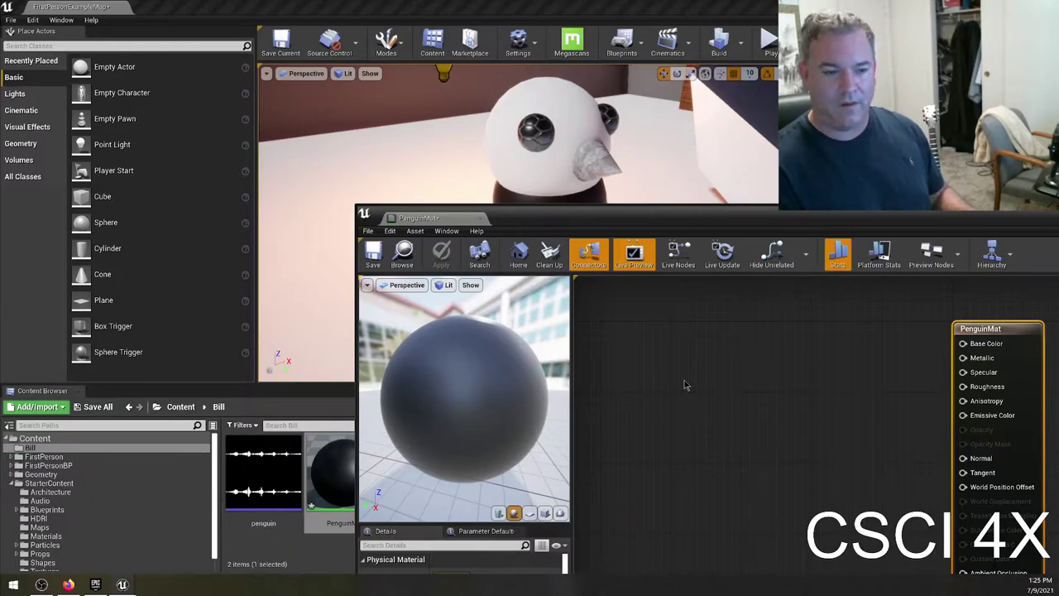
Switch to the Epic Games Launcher, add an engine version slot in the library, remove that slot, and minimize the launcher.
{"action": "left_click", "coordinate": [122, 584]}
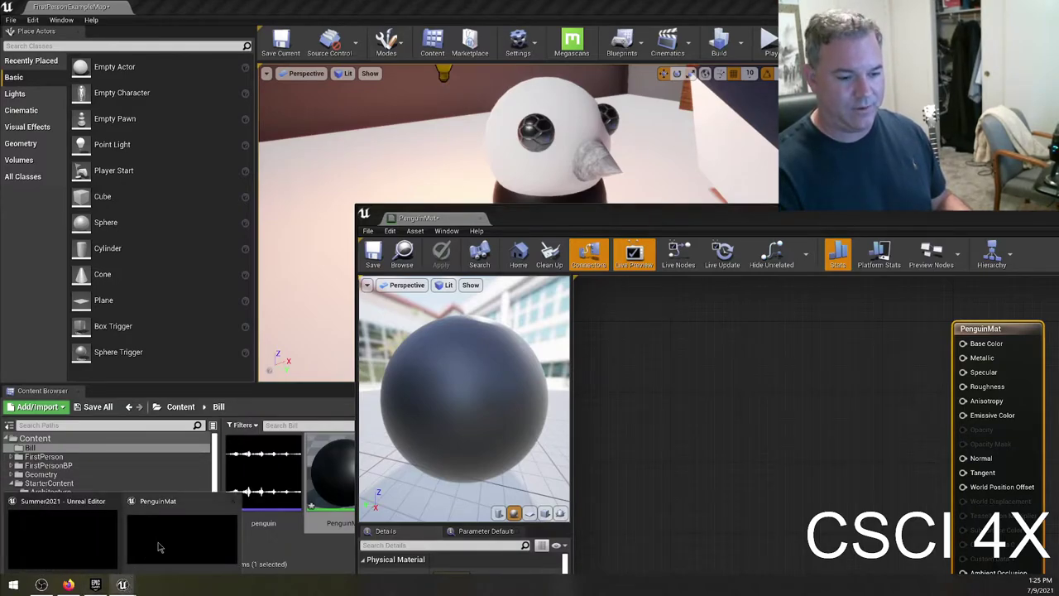
{"action": "left_click", "coordinate": [96, 584]}
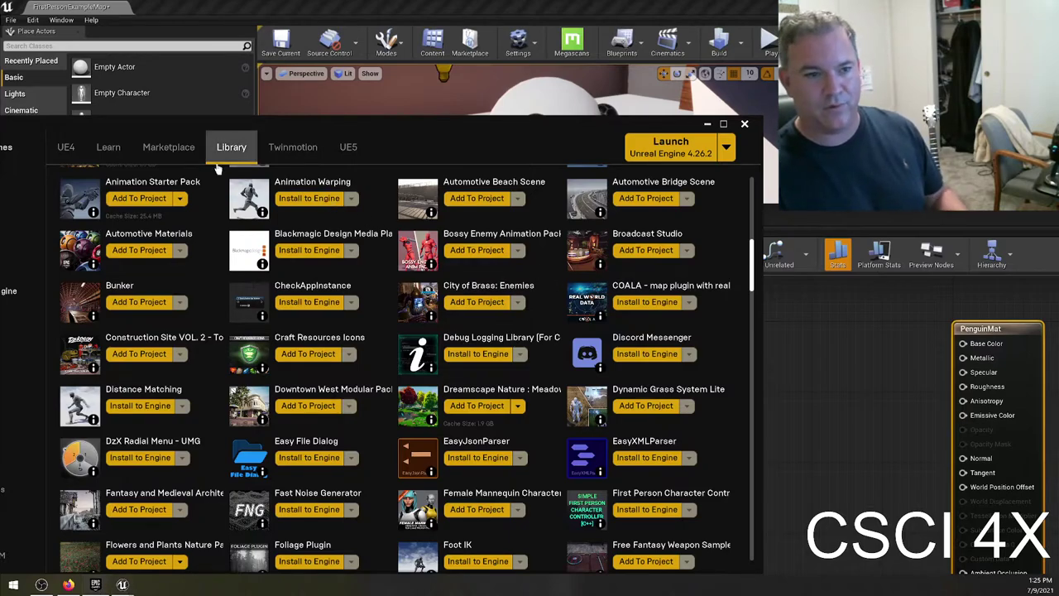
{"action": "scroll", "coordinate": [405, 348], "scroll_direction": "up", "scroll_amount": 10}
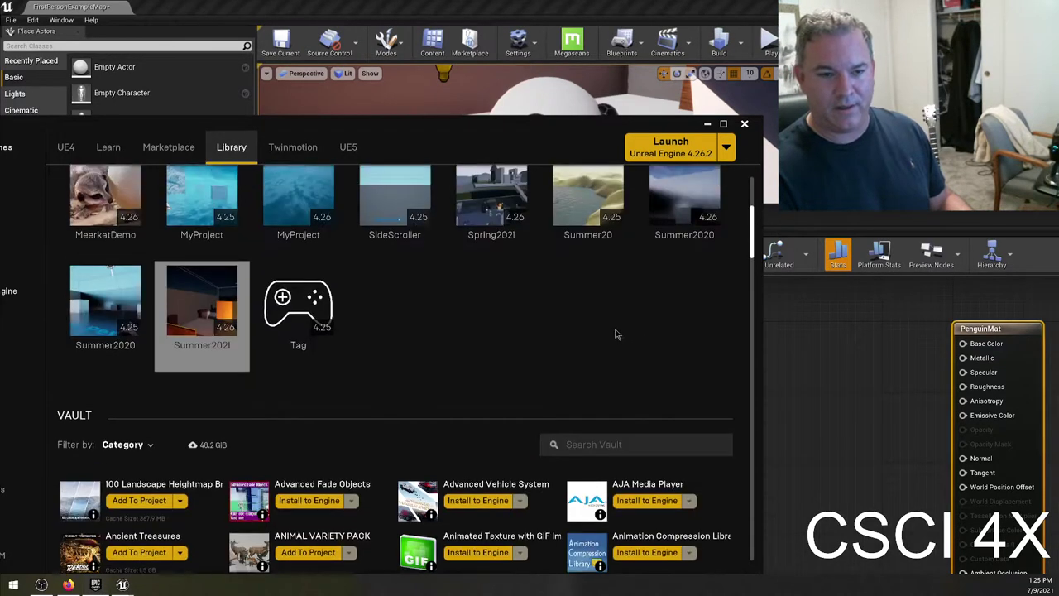
{"action": "scroll", "coordinate": [405, 347], "scroll_direction": "up", "scroll_amount": 5}
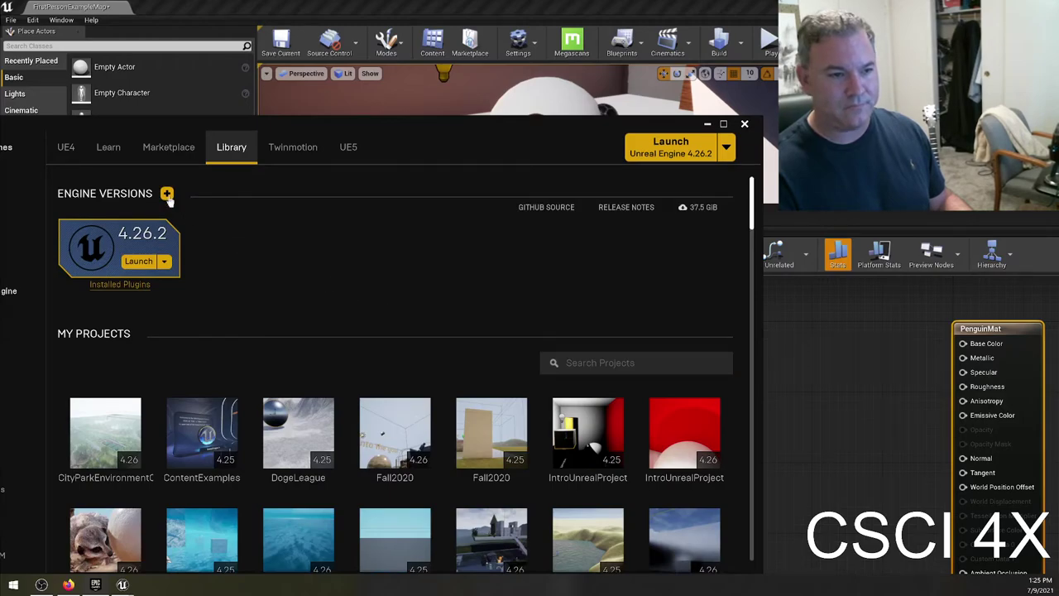
{"action": "left_click", "coordinate": [167, 194]}
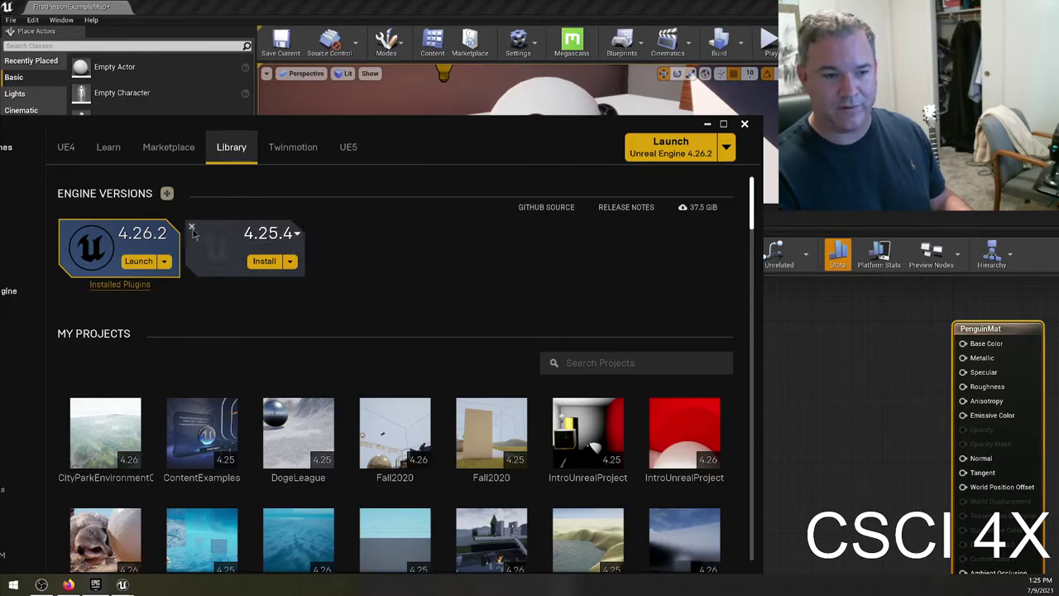
{"action": "left_click", "coordinate": [190, 229]}
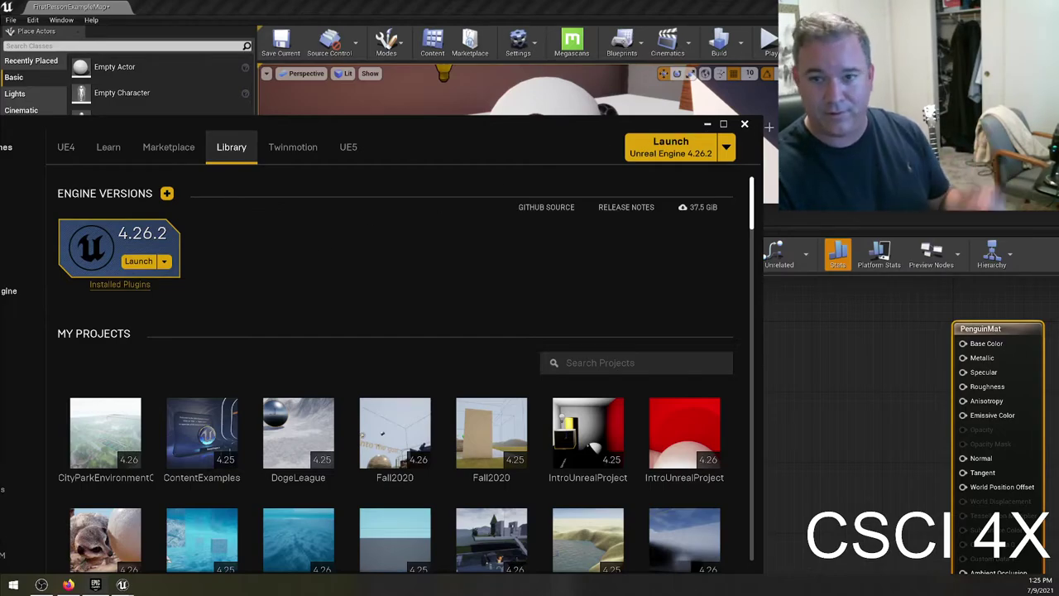
{"action": "left_click", "coordinate": [707, 123]}
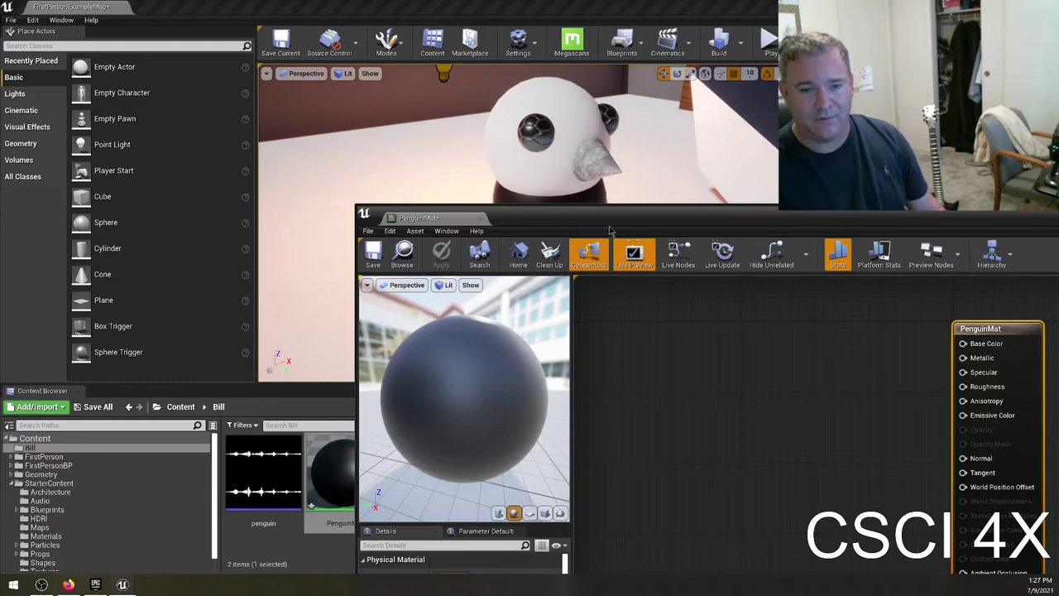
Maximize the Material Editor and try pulling connections from PenguinMat's Base Color input, dismissing the node list each time.
{"action": "left_click_drag", "start_coordinate": [716, 224], "coordinate": [502, 1]}
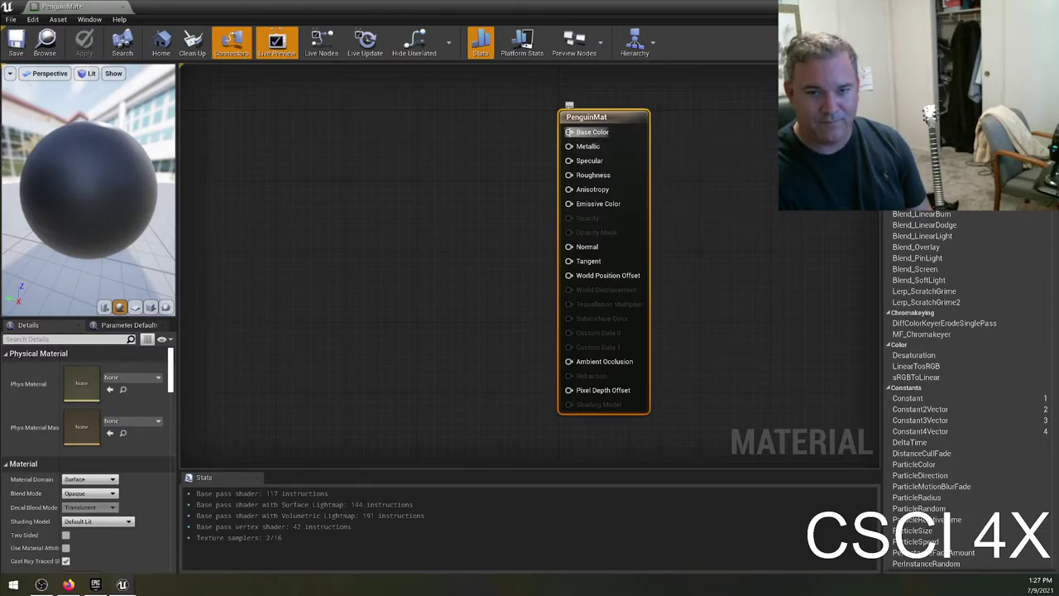
{"action": "left_click_drag", "start_coordinate": [569, 131], "coordinate": [453, 180]}
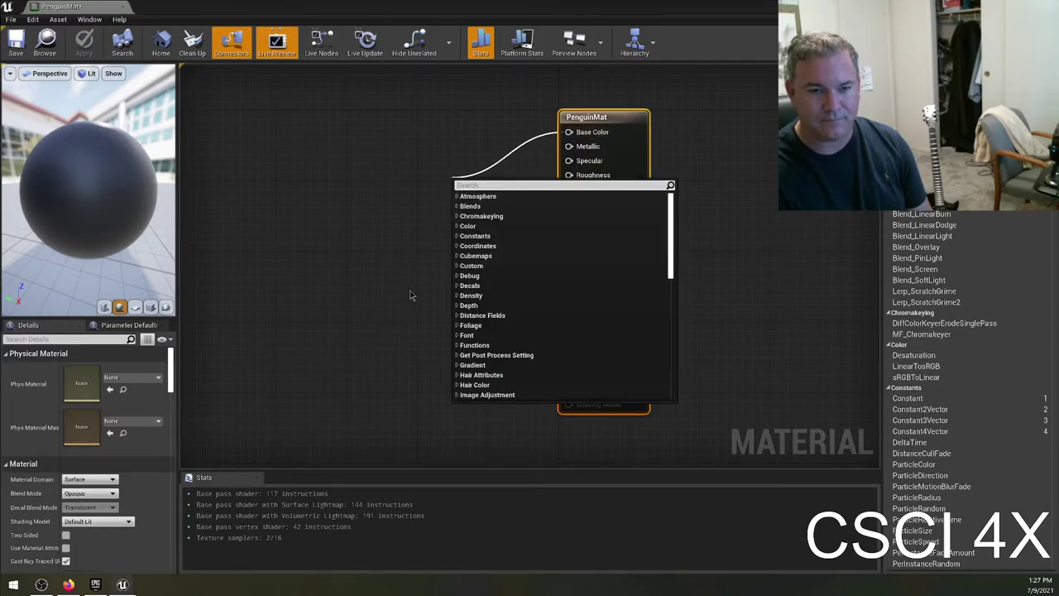
{"action": "left_click", "coordinate": [431, 221]}
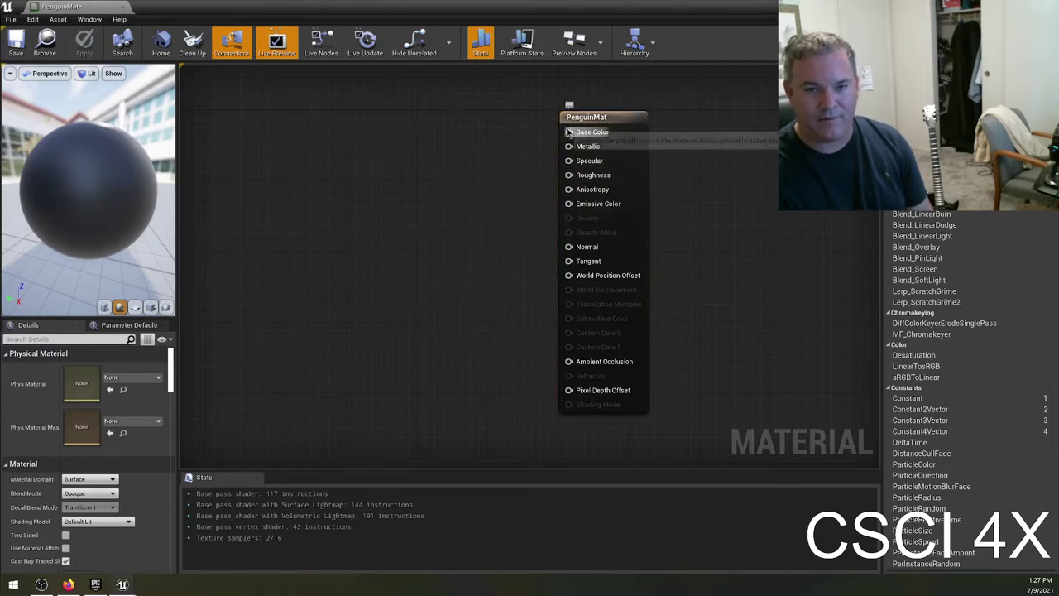
{"action": "left_click_drag", "start_coordinate": [568, 132], "coordinate": [464, 150]}
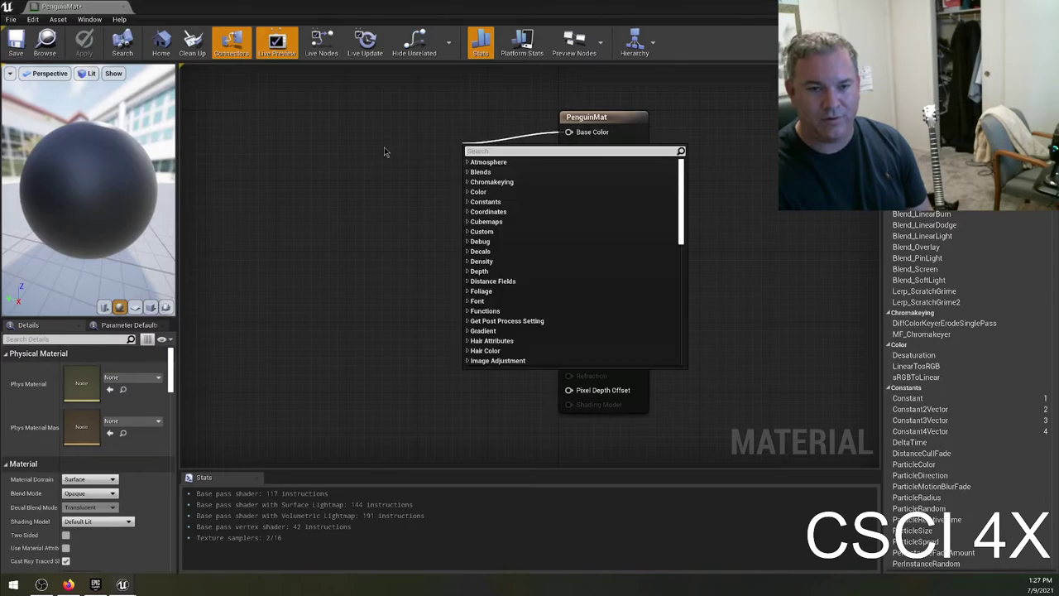
{"action": "left_click", "coordinate": [389, 150]}
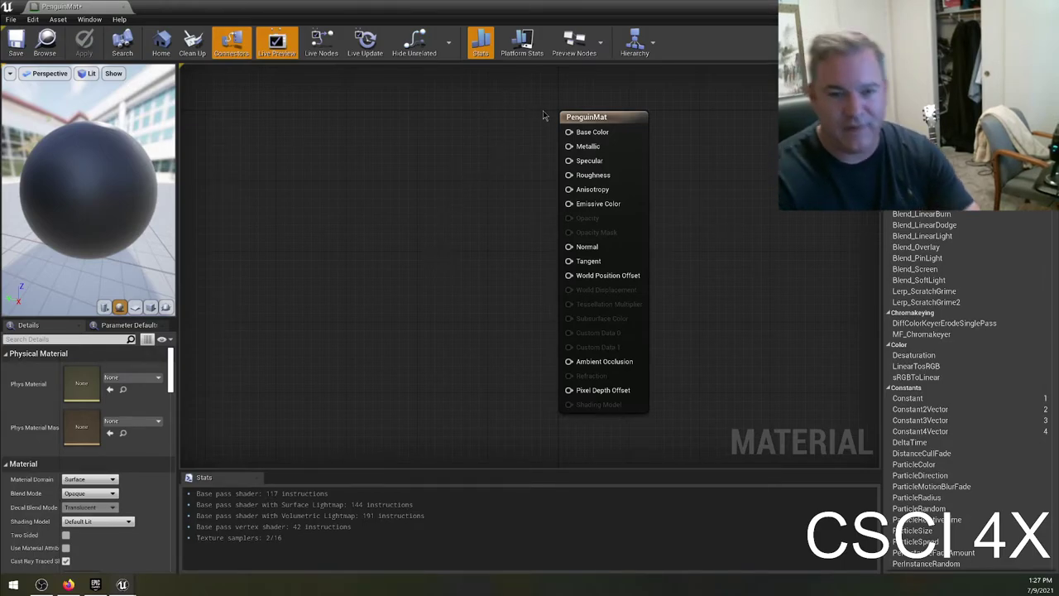
{"action": "left_click_drag", "start_coordinate": [569, 133], "coordinate": [464, 150]}
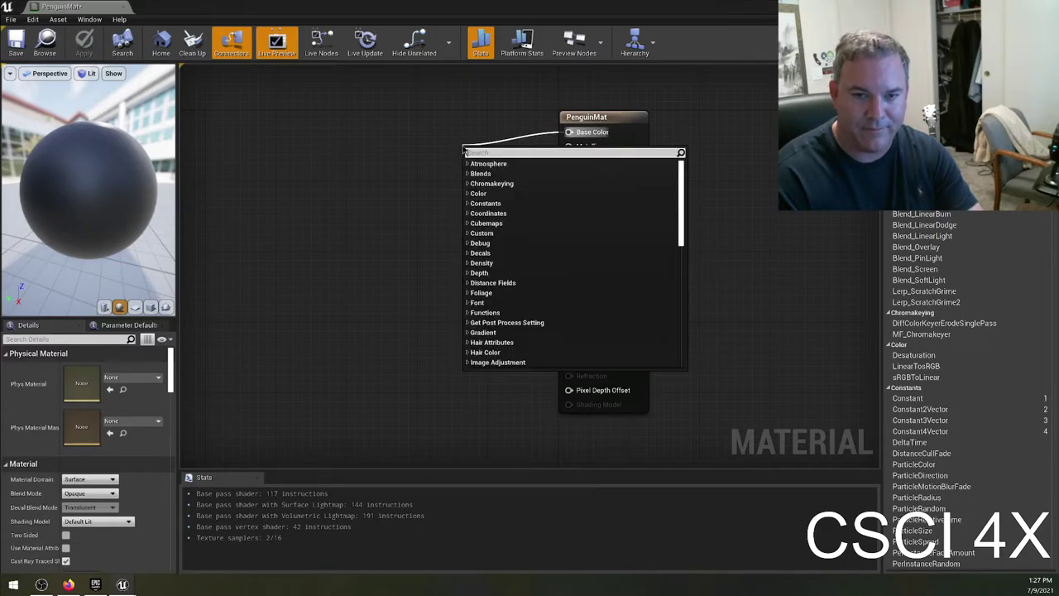
{"action": "left_click", "coordinate": [404, 253]}
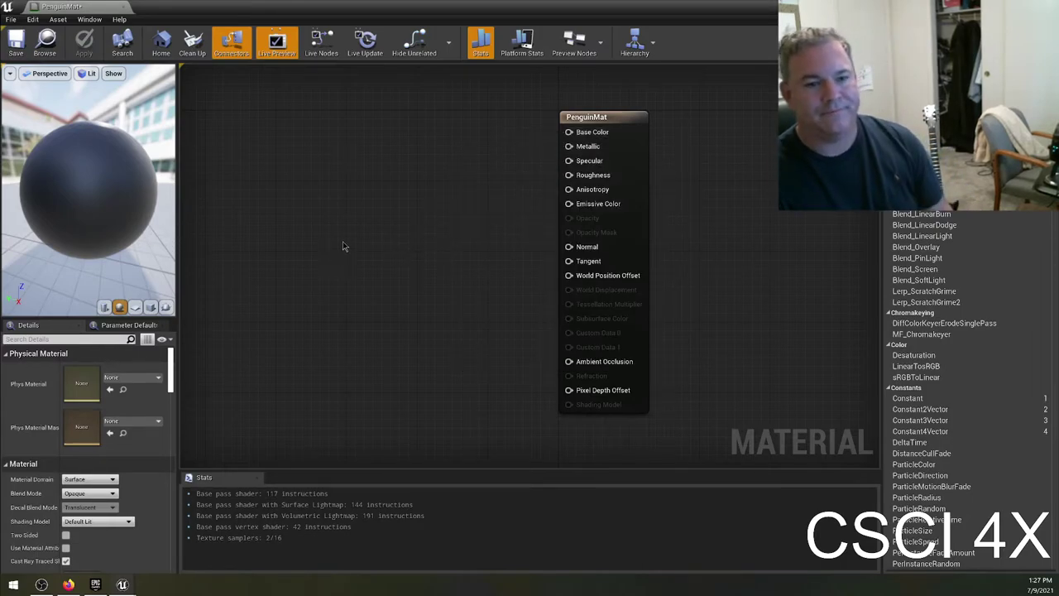
Restore the Material Editor to a floating window and position it so the penguin in the level viewport stays uncovered.
{"action": "left_click_drag", "start_coordinate": [405, 13], "coordinate": [441, 299]}
{"action": "left_click_drag", "start_coordinate": [630, 420], "coordinate": [648, 386]}
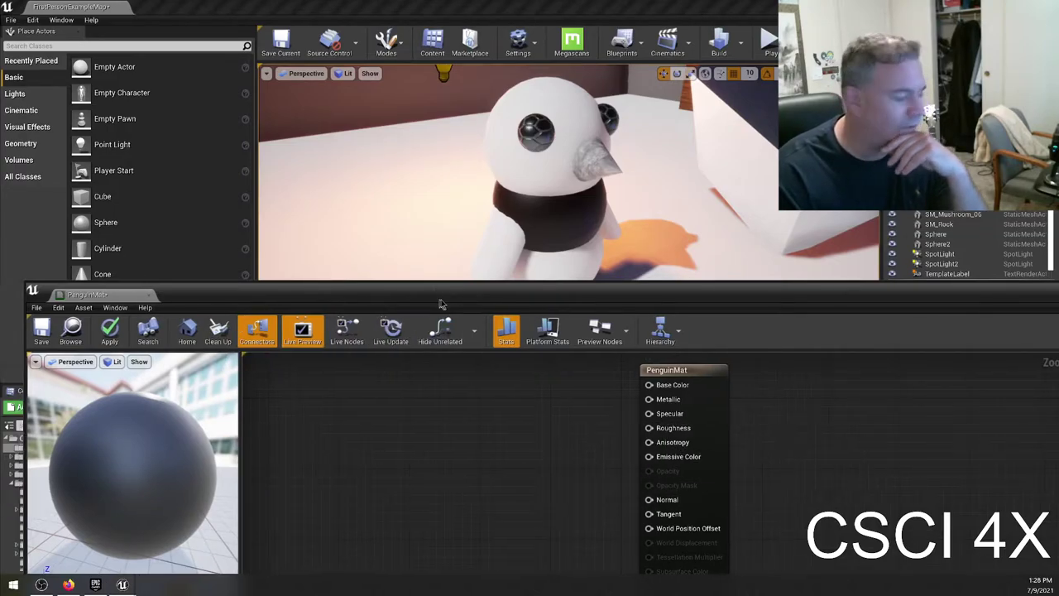
{"action": "left_click_drag", "start_coordinate": [439, 300], "coordinate": [580, 234]}
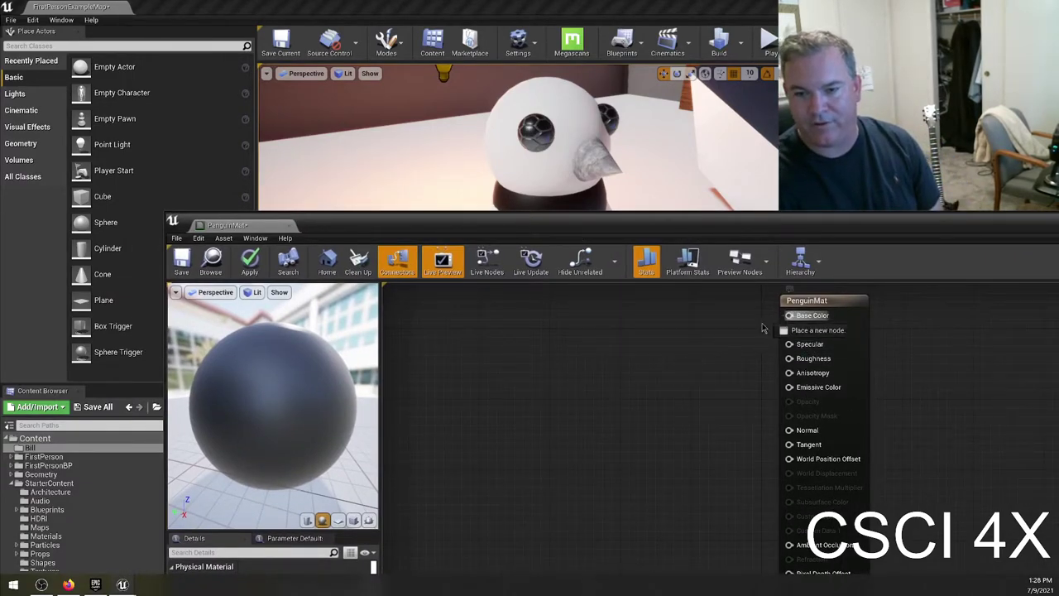
Examine the Constants category of nodes available for PenguinMat's Base Color input, dismissing the node list without adding anything.
{"action": "left_click_drag", "start_coordinate": [789, 315], "coordinate": [686, 344]}
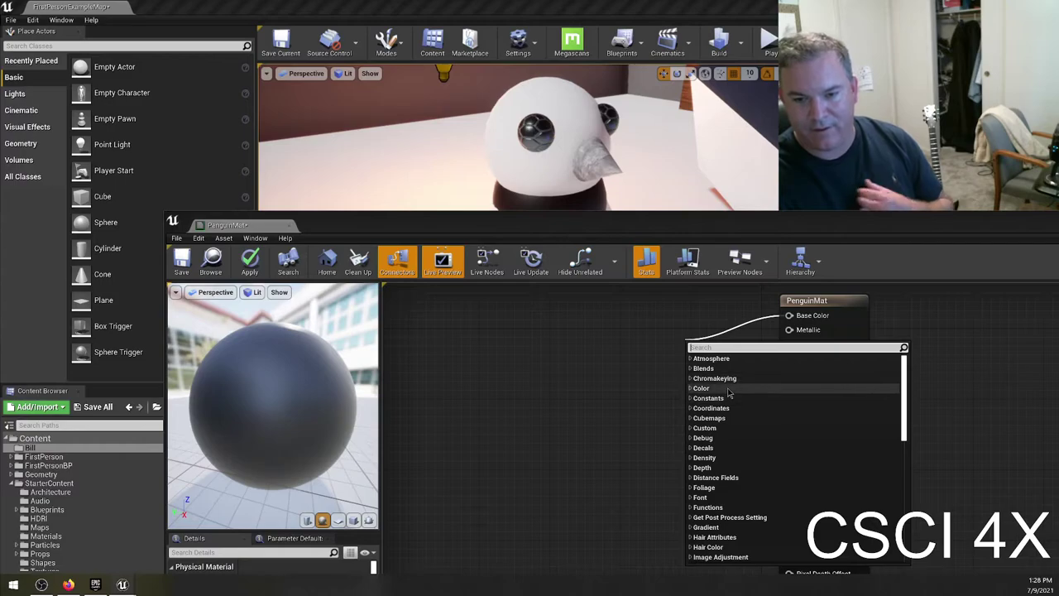
{"action": "left_click", "coordinate": [718, 398]}
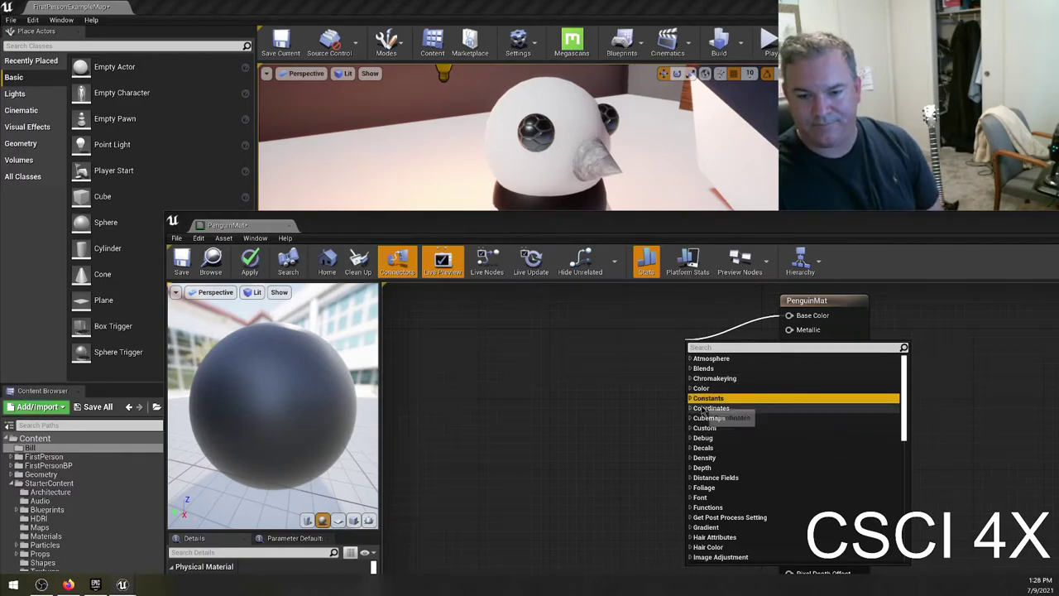
{"action": "left_click", "coordinate": [690, 398]}
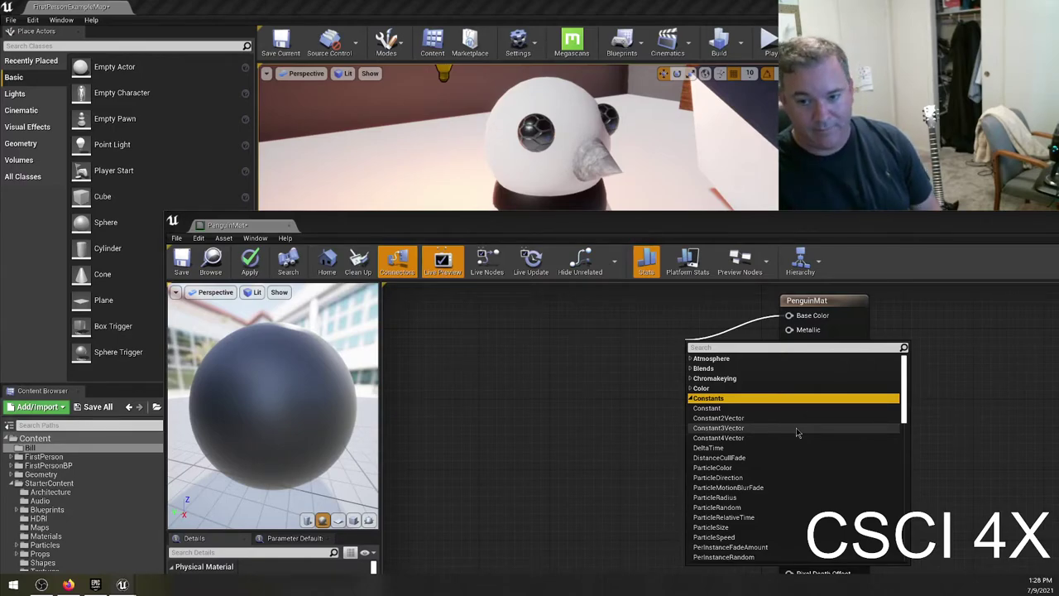
{"action": "left_click", "coordinate": [792, 325]}
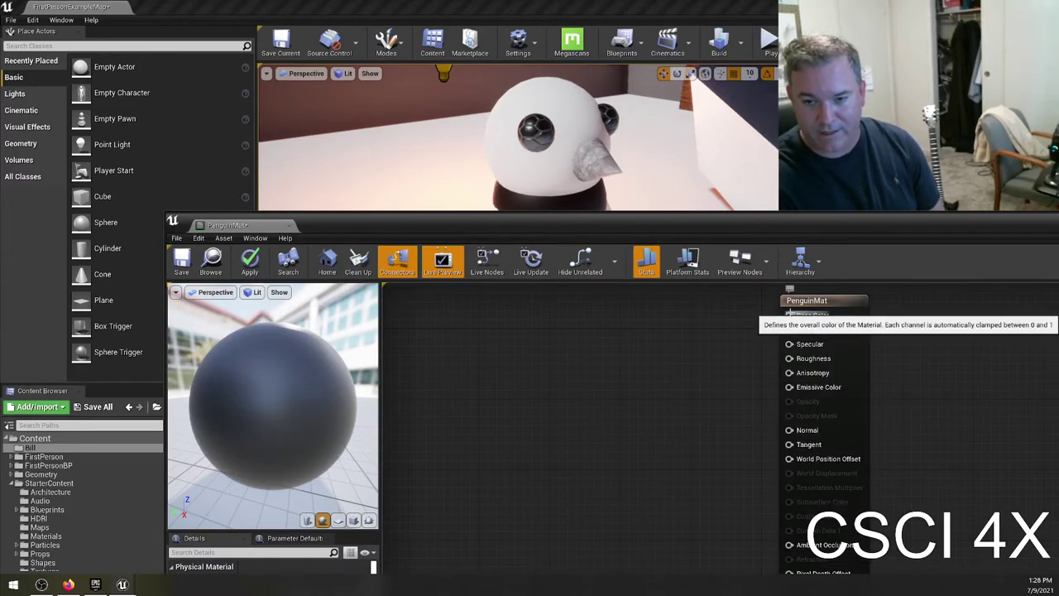
{"action": "left_click_drag", "start_coordinate": [790, 316], "coordinate": [606, 348]}
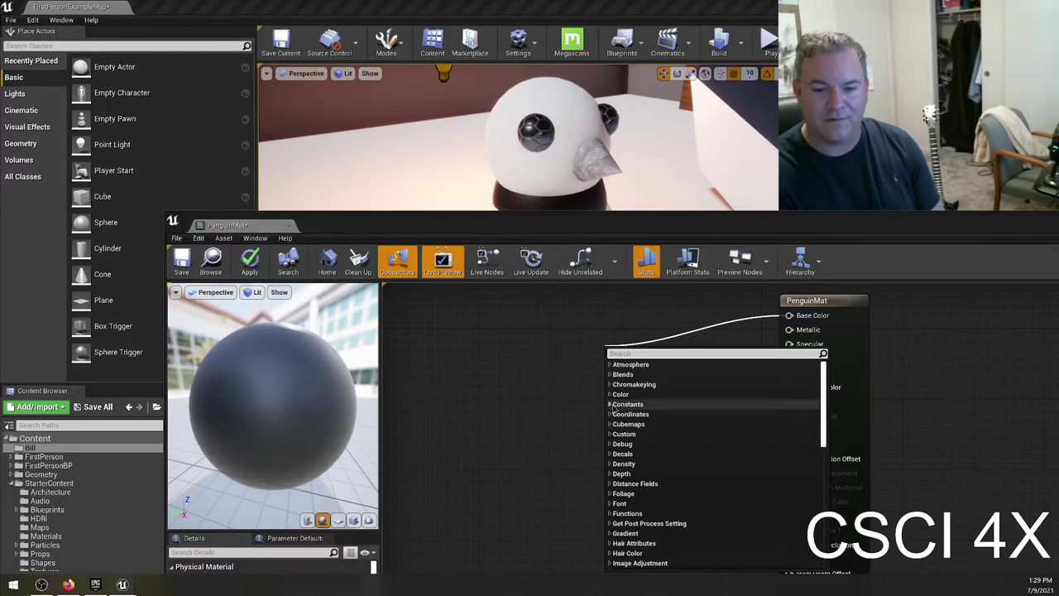
{"action": "left_click", "coordinate": [610, 404]}
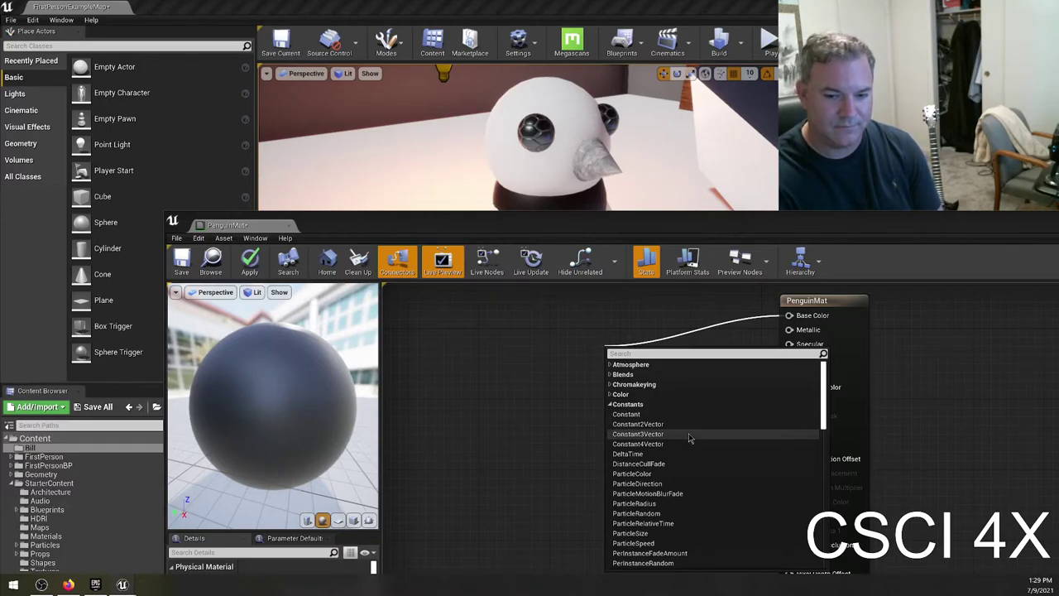
{"action": "left_click", "coordinate": [529, 397]}
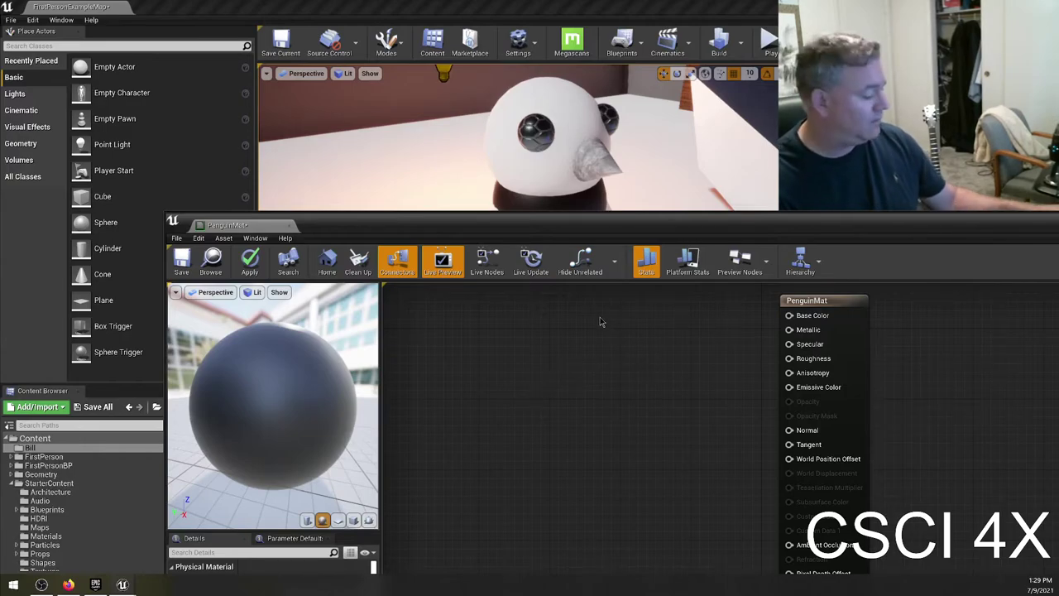
Add one unconnected Constant3Vector node and a second one wired to Base Color, placed below the first.
{"action": "left_click", "coordinate": [580, 334]}
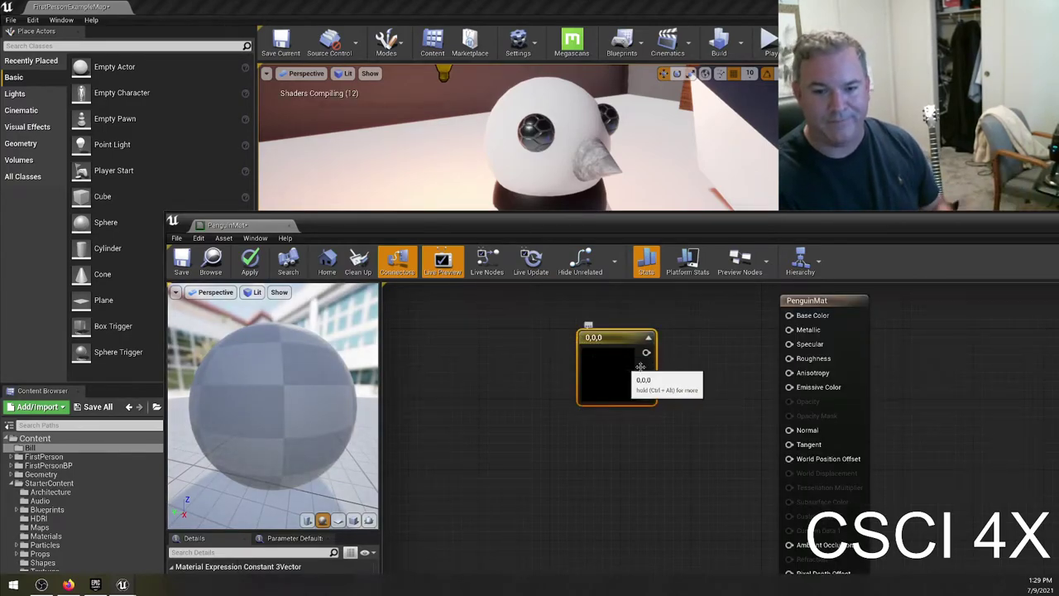
{"action": "left_click_drag", "start_coordinate": [646, 353], "coordinate": [718, 395]}
{"action": "left_click", "coordinate": [740, 218]}
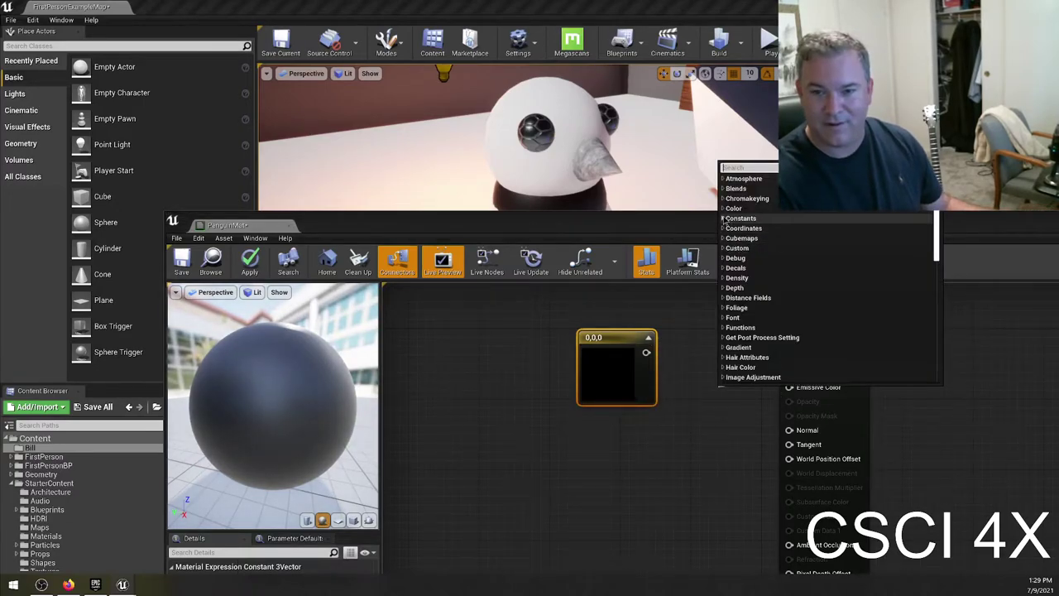
{"action": "left_click", "coordinate": [749, 248]}
{"action": "left_click_drag", "start_coordinate": [744, 394], "coordinate": [602, 425]}
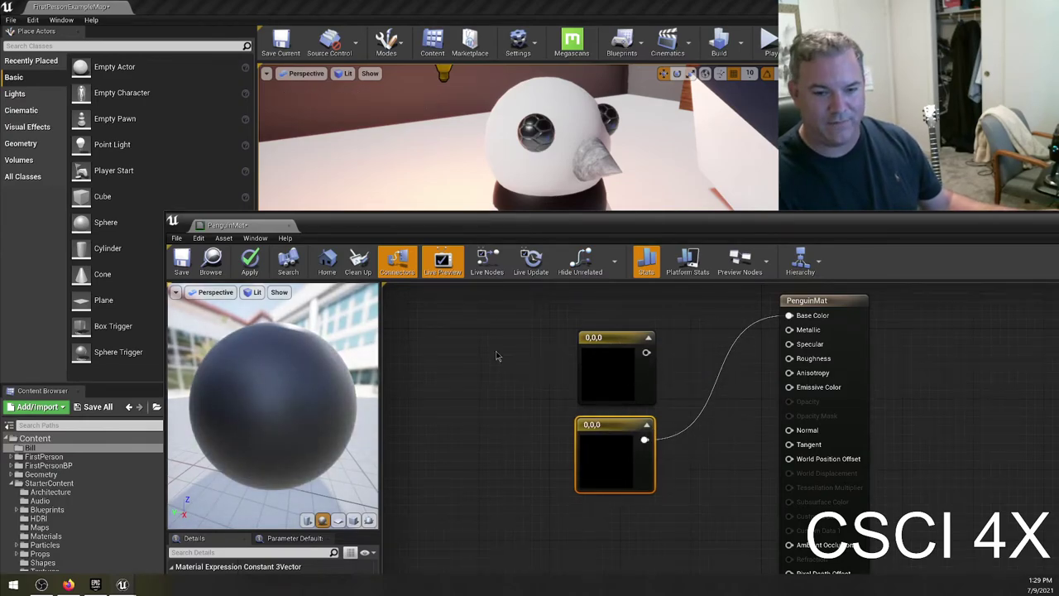
Place trial Constant, Constant2Vector, Constant3Vector and Constant4Vector nodes in the empty part of the graph.
{"action": "left_click", "coordinate": [451, 340]}
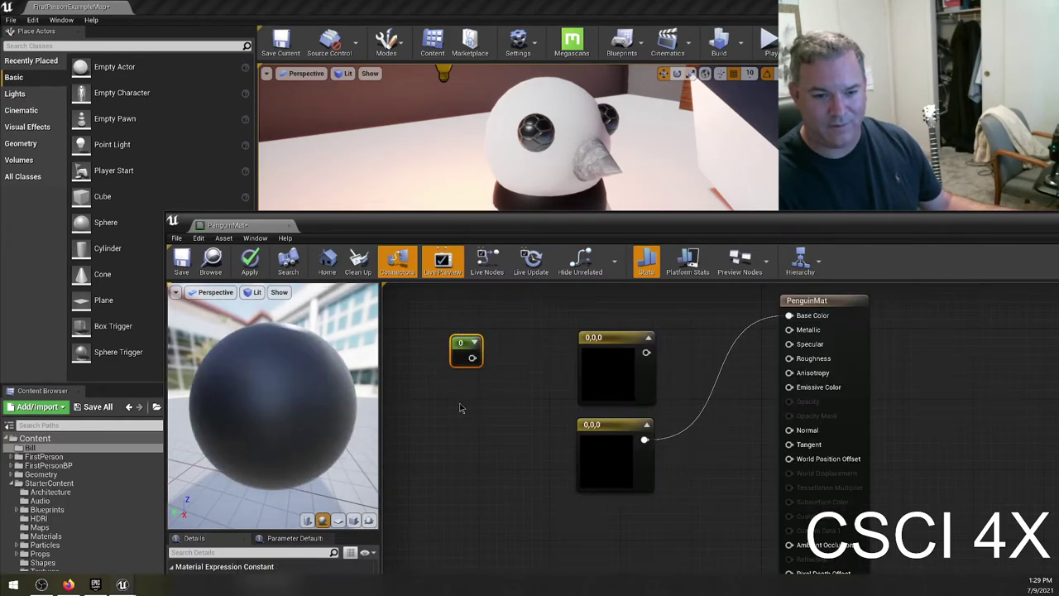
{"action": "left_click", "coordinate": [451, 399]}
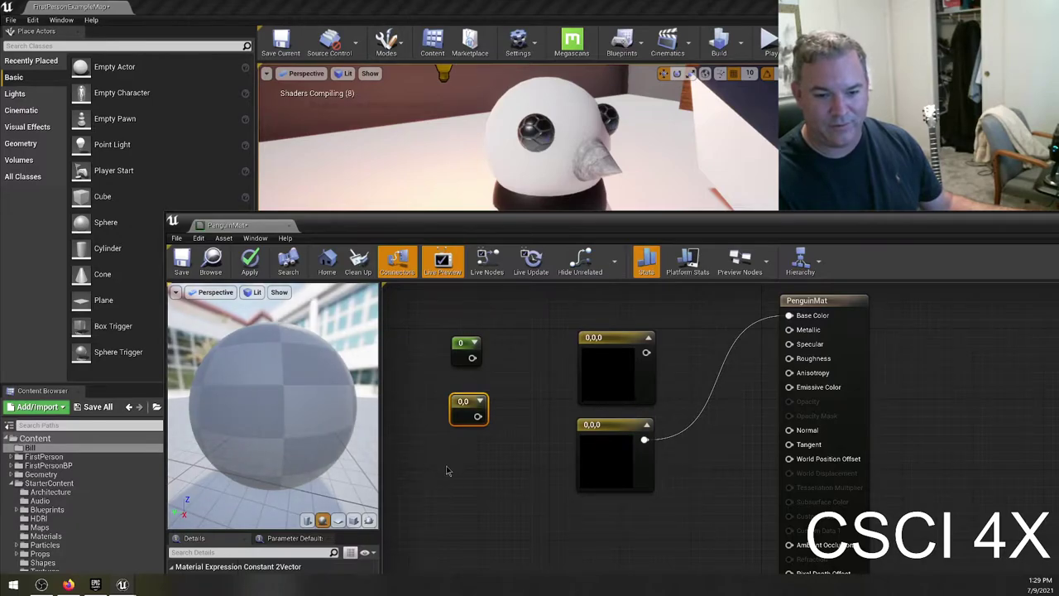
{"action": "left_click", "coordinate": [448, 457]}
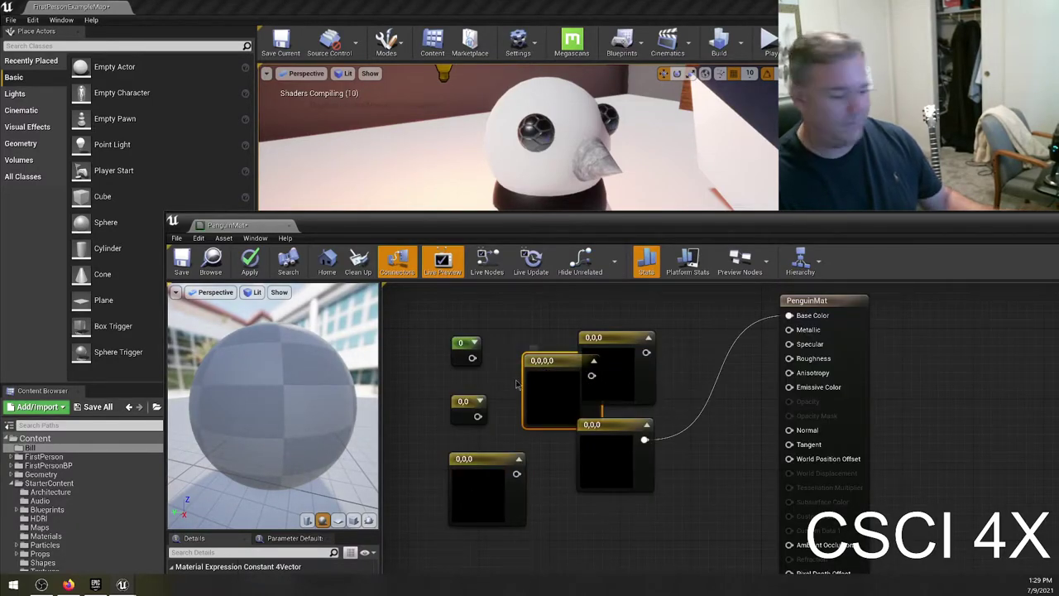
{"action": "left_click", "coordinate": [486, 369]}
Delete the trial Constant, Constant2Vector, Constant3Vector and Constant4Vector nodes from the graph.
{"action": "left_click", "coordinate": [464, 459]}
{"action": "key", "text": "Delete"}
{"action": "left_click", "coordinate": [468, 402]}
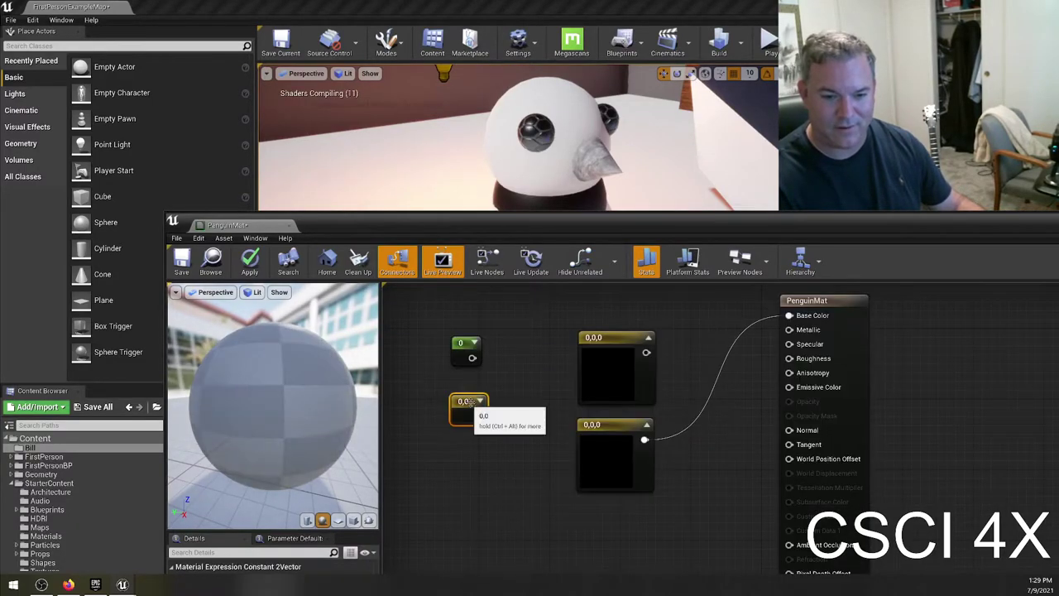
{"action": "key", "text": "Delete"}
{"action": "left_click", "coordinate": [468, 352]}
{"action": "key", "text": "Delete"}
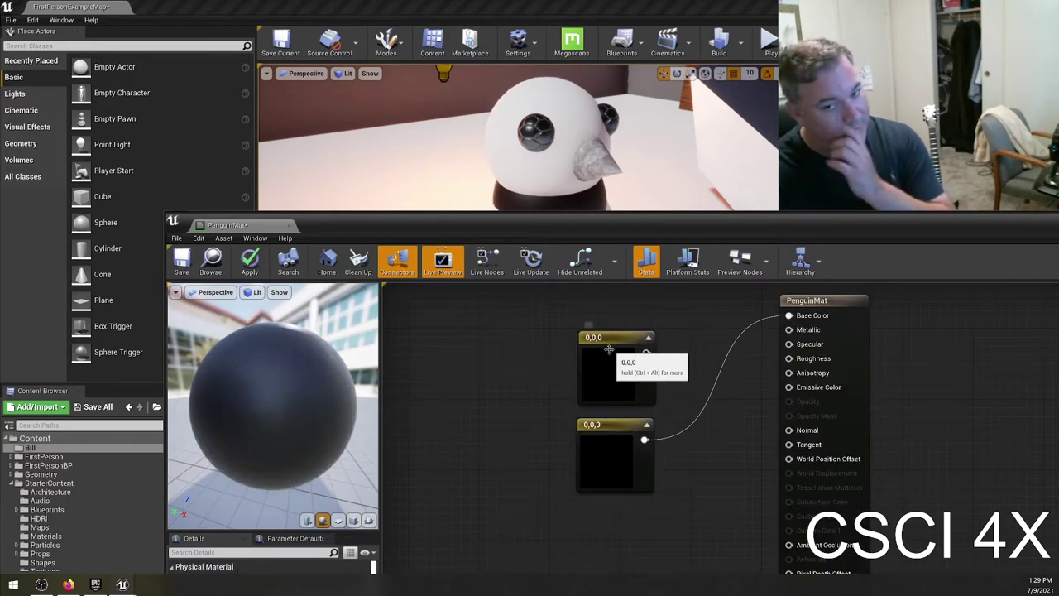
Delete the remaining unconnected Constant3Vector node and move the connected one up beside the Base Color input.
{"action": "left_click", "coordinate": [578, 364]}
{"action": "key", "text": "Delete"}
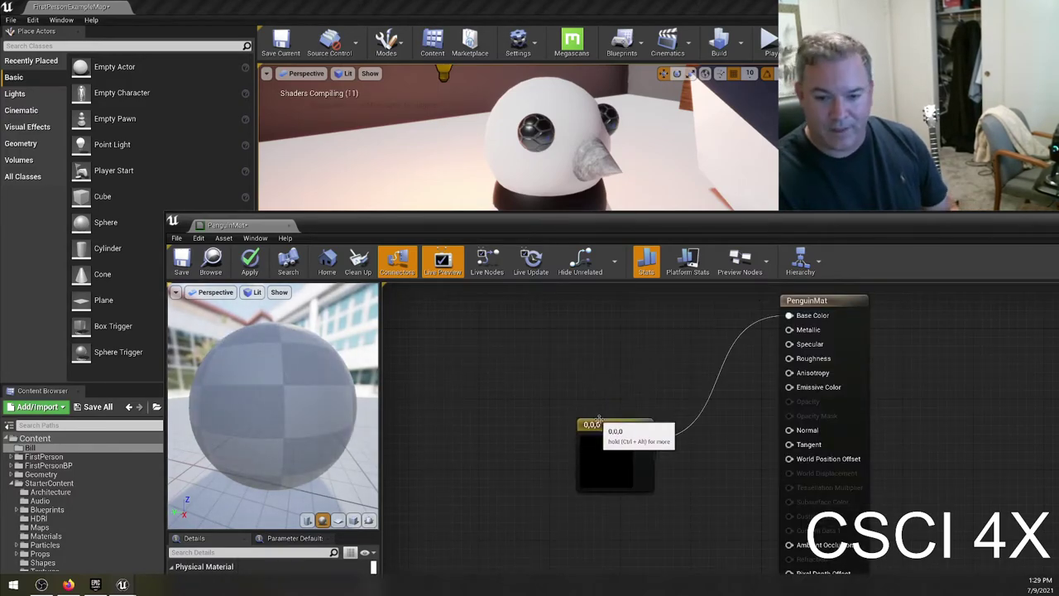
{"action": "left_click_drag", "start_coordinate": [613, 432], "coordinate": [616, 327]}
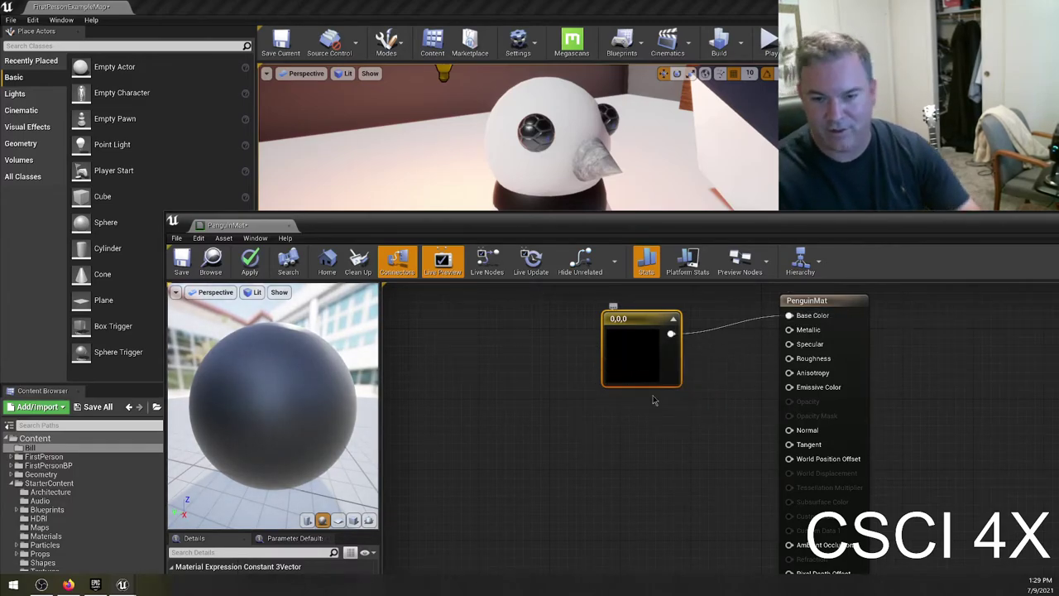
Set the Constant3Vector colour to a purple of about R 0.163, G 0.1, B 0.552.
{"action": "double_click", "coordinate": [629, 348]}
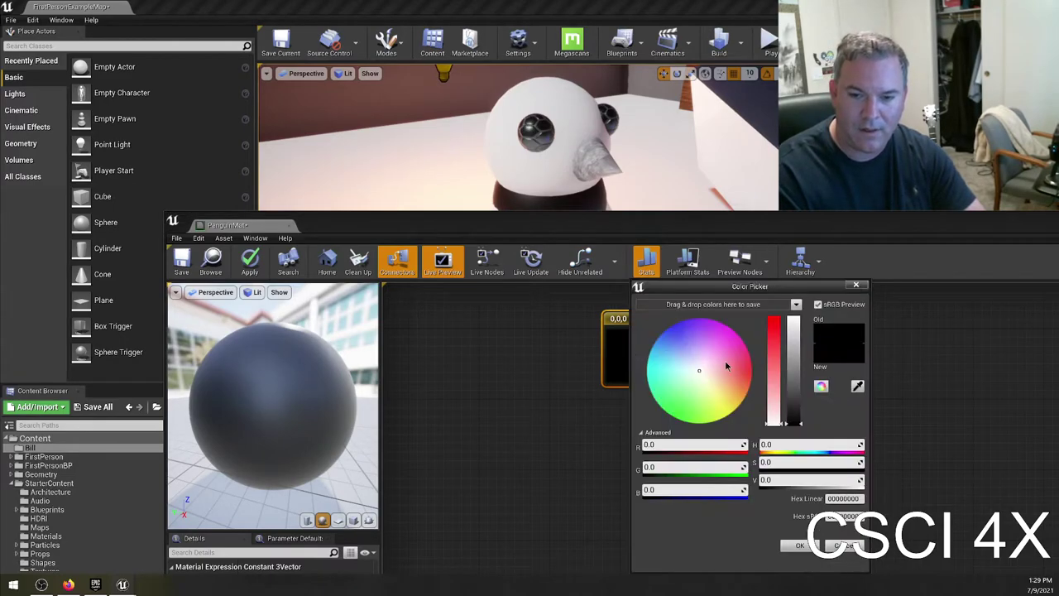
{"action": "left_click_drag", "start_coordinate": [733, 342], "coordinate": [684, 333]}
{"action": "left_click_drag", "start_coordinate": [792, 389], "coordinate": [798, 365]}
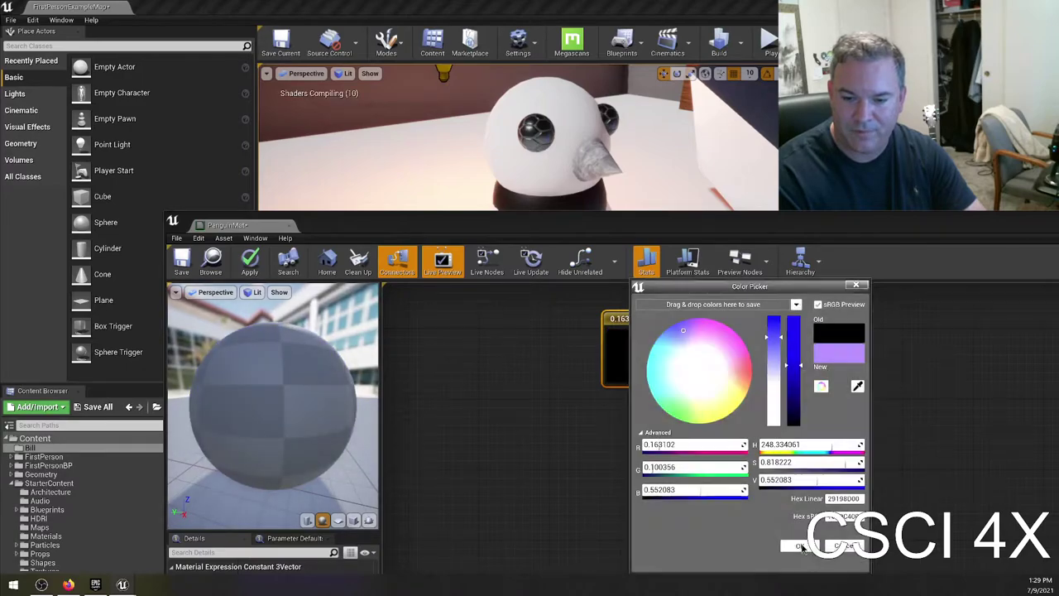
{"action": "left_click", "coordinate": [798, 546]}
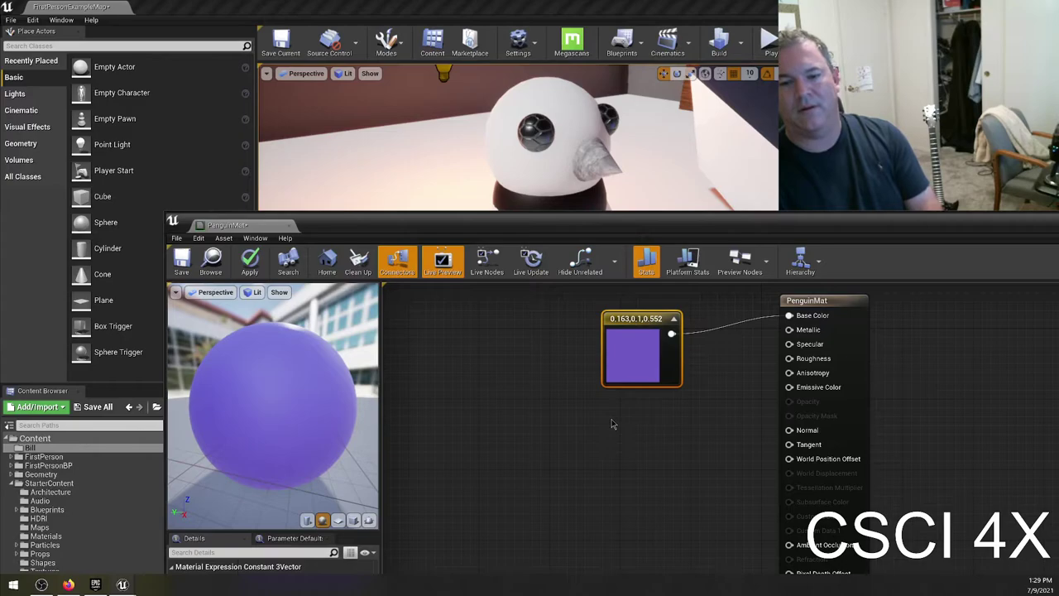
{"action": "double_click", "coordinate": [629, 340]}
{"action": "mouse_move", "coordinate": [693, 346]}
{"action": "left_mouse_down"}
{"action": "mouse_move", "coordinate": [674, 390]}
{"action": "mouse_move", "coordinate": [711, 335]}
{"action": "mouse_move", "coordinate": [675, 348]}
{"action": "left_mouse_up"}
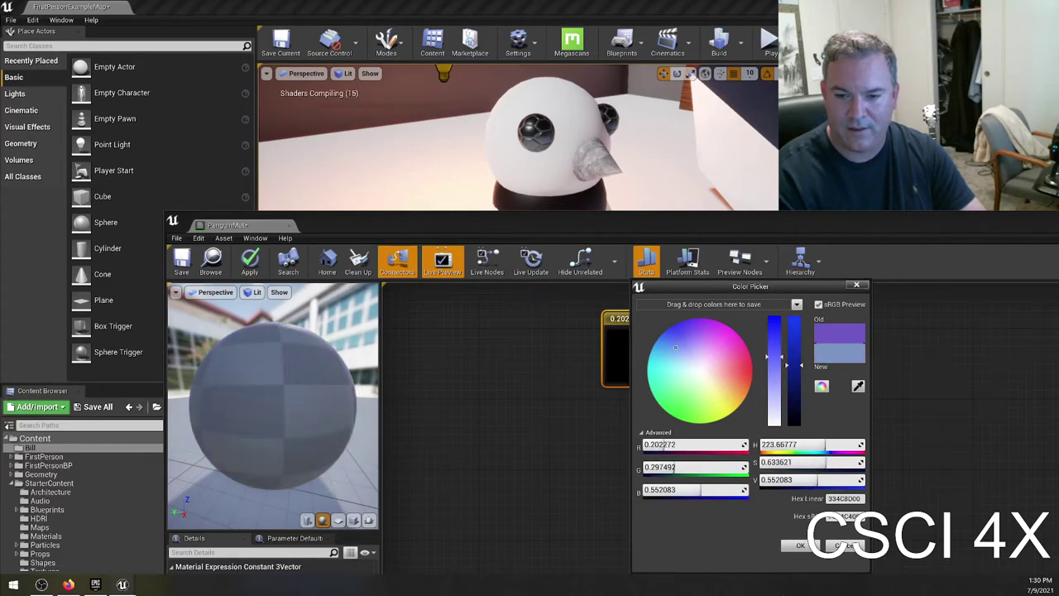
{"action": "left_click", "coordinate": [846, 545]}
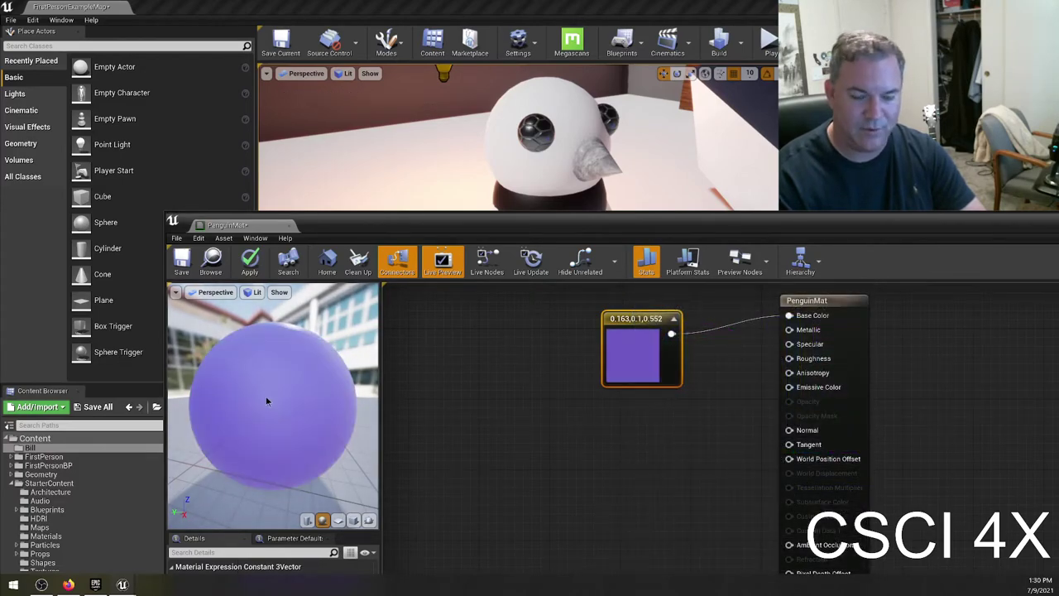
Uncover the Content Browser and open the M_Ground_Grass material from StarterContent's Materials folder.
{"action": "left_click_drag", "start_coordinate": [266, 396], "coordinate": [312, 372]}
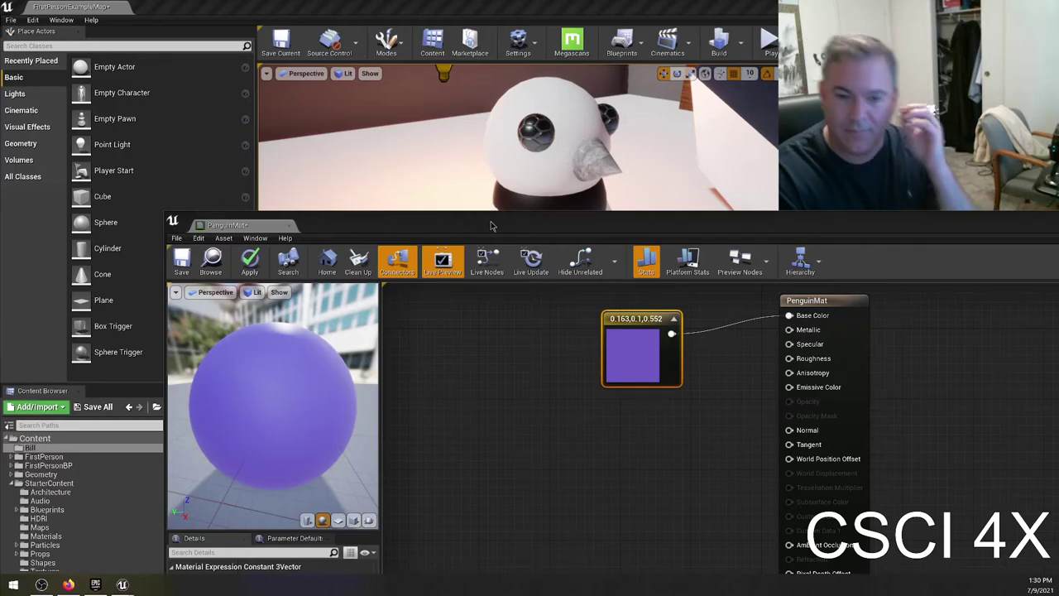
{"action": "left_click_drag", "start_coordinate": [488, 226], "coordinate": [824, 261]}
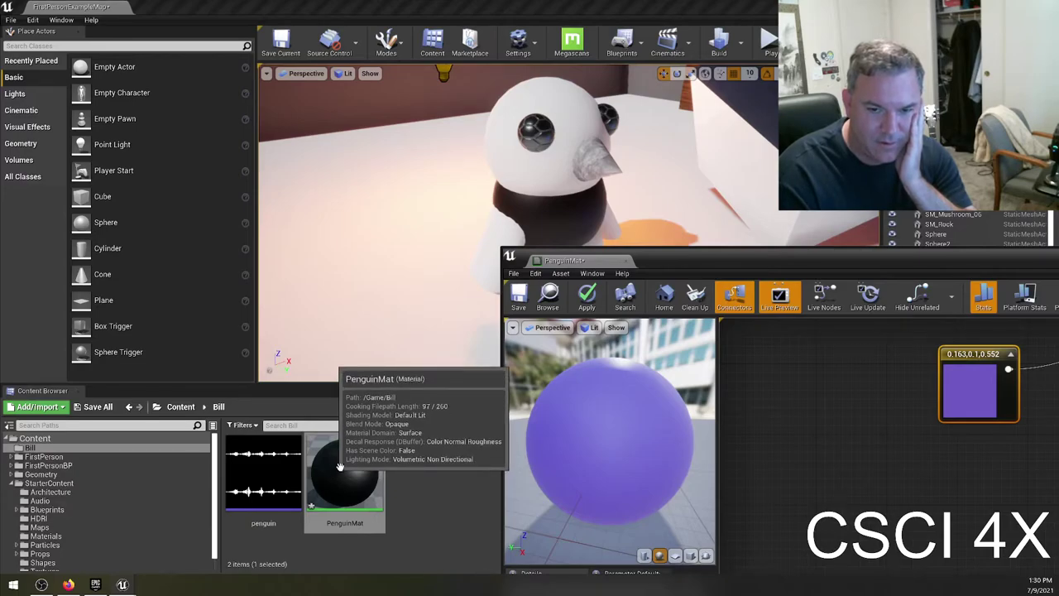
{"action": "left_click", "coordinate": [50, 536]}
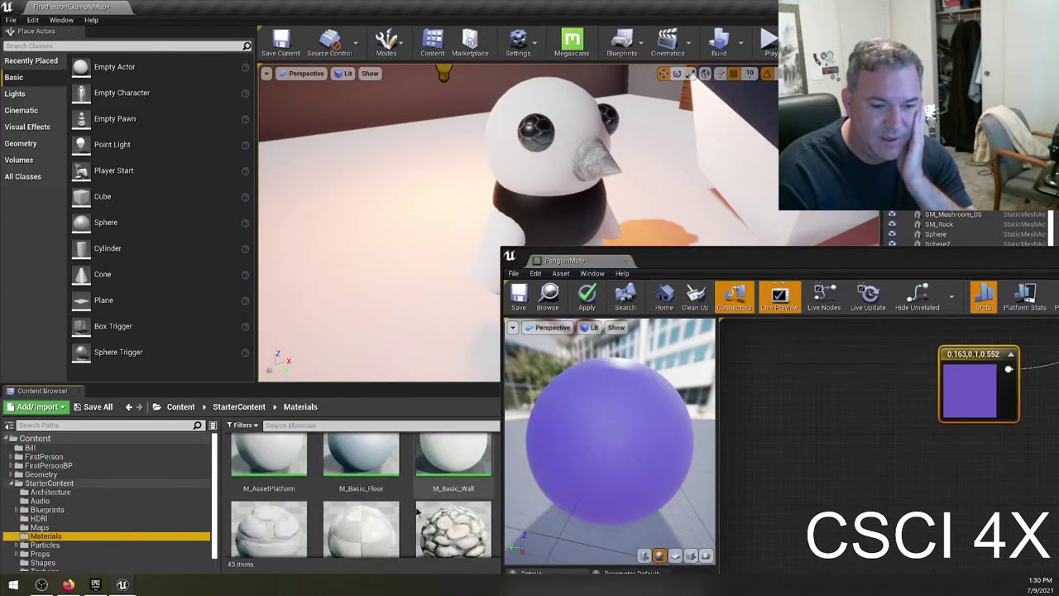
{"action": "scroll", "coordinate": [470, 535], "scroll_direction": "down", "scroll_amount": 3}
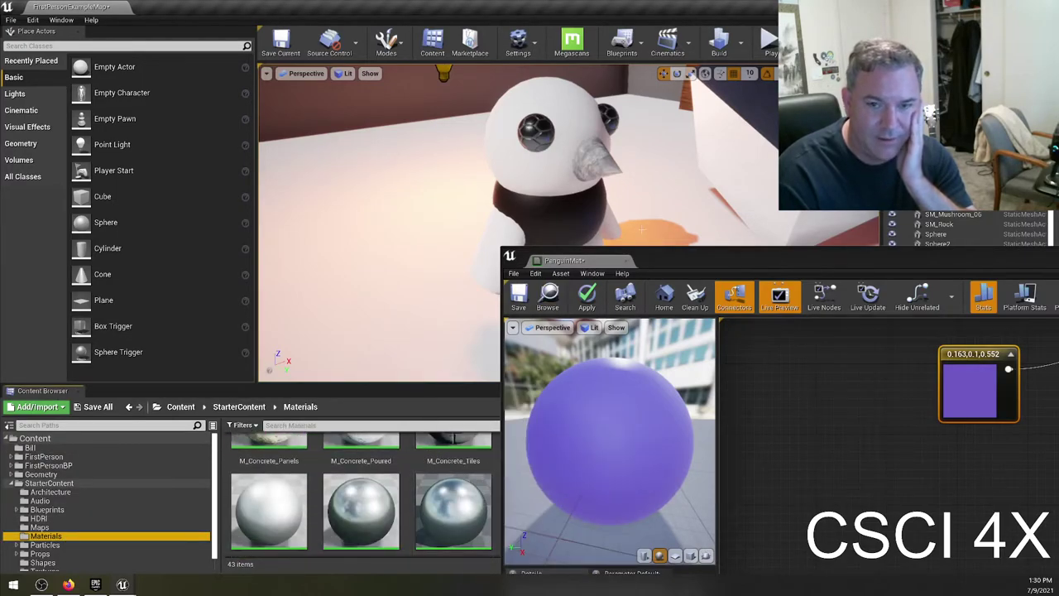
{"action": "left_click_drag", "start_coordinate": [716, 271], "coordinate": [964, 225]}
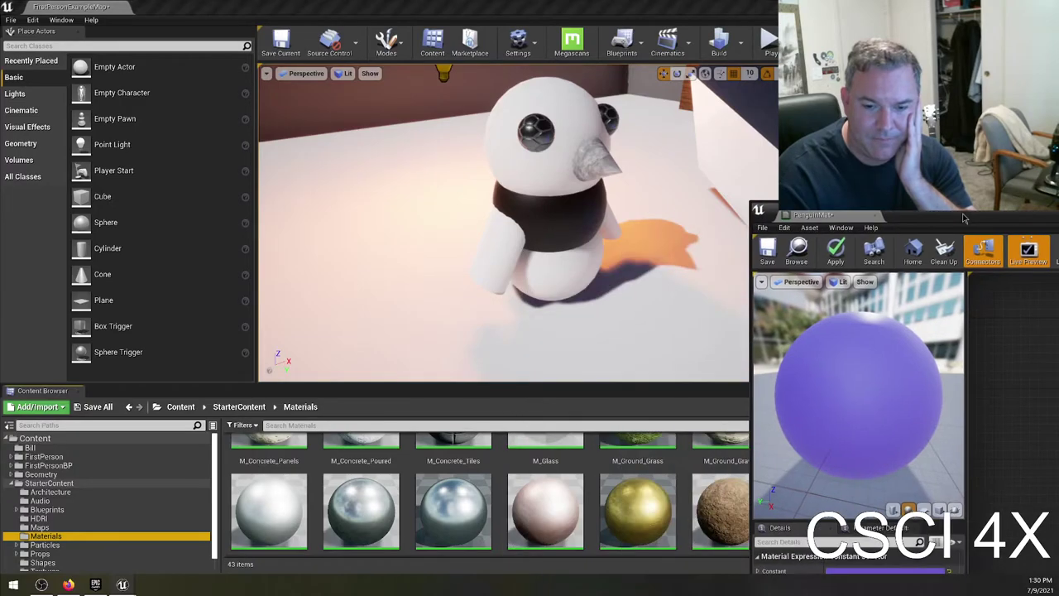
{"action": "left_click", "coordinate": [626, 438]}
{"action": "double_click", "coordinate": [626, 439]}
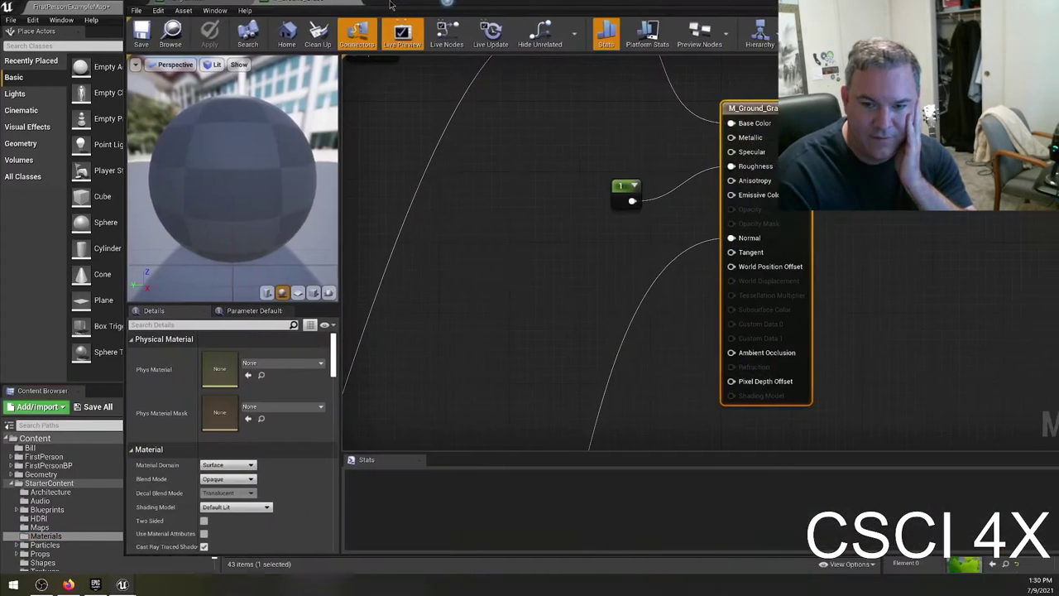
Examine the complete node graph of M_Ground_Grass, including its texture variation and normal groups.
{"action": "scroll", "coordinate": [387, 137], "scroll_direction": "down", "scroll_amount": 10}
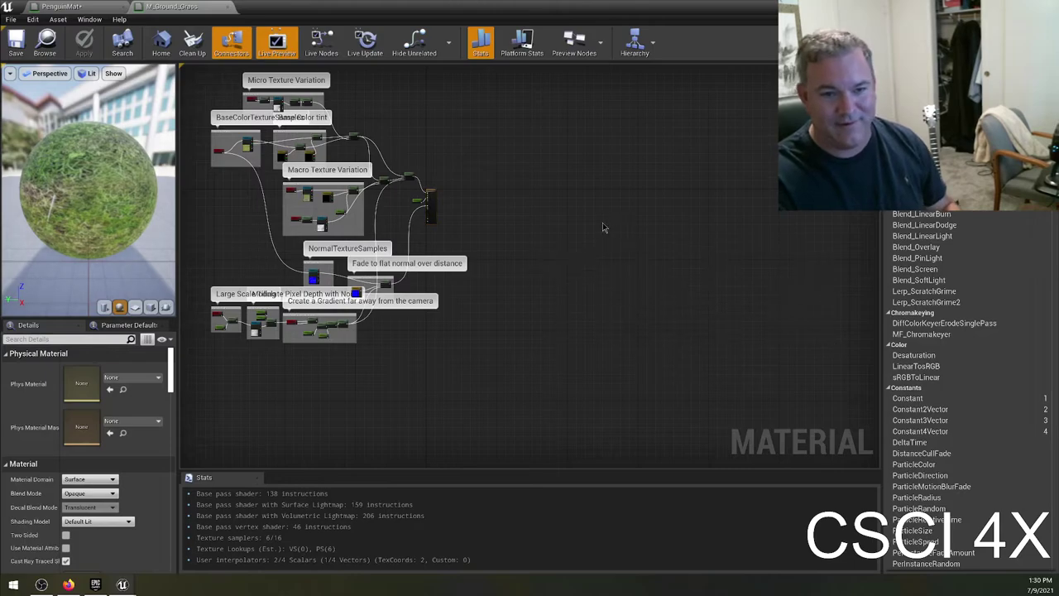
{"action": "right_click_drag", "start_coordinate": [602, 223], "coordinate": [753, 260]}
{"action": "scroll", "coordinate": [754, 260], "scroll_direction": "up", "scroll_amount": 1}
{"action": "scroll", "coordinate": [754, 248], "scroll_direction": "up", "scroll_amount": 1}
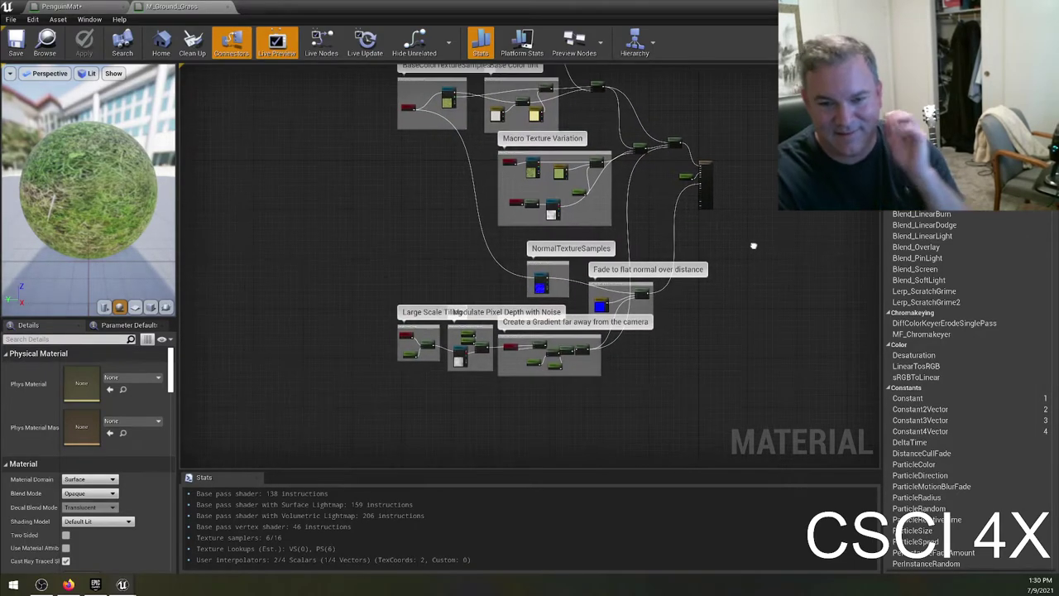
{"action": "right_click_drag", "start_coordinate": [678, 235], "coordinate": [655, 317]}
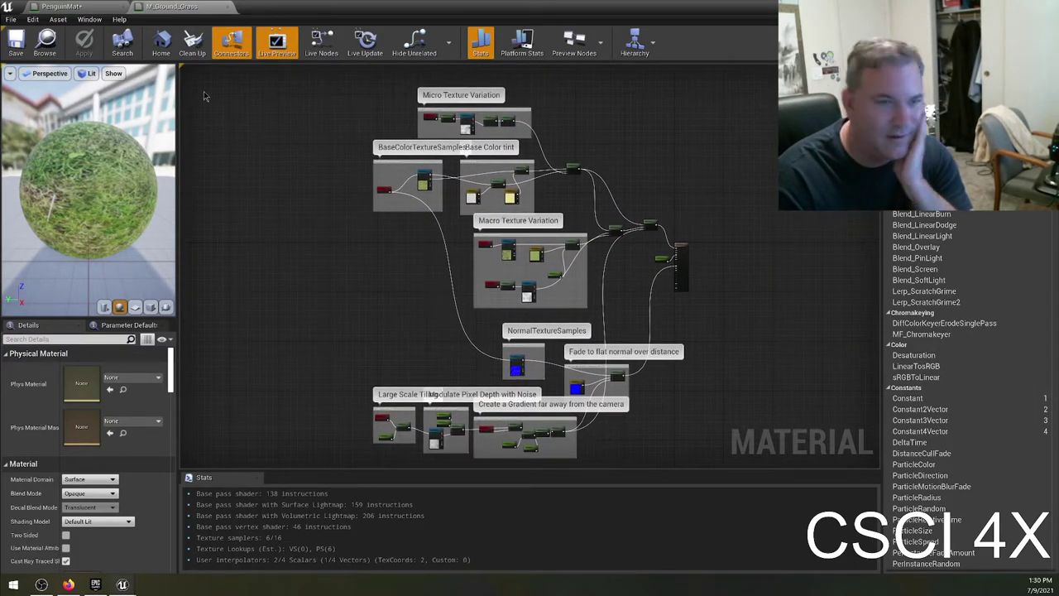
Close M_Ground_Grass and move the PenguinMat editor window aside to uncover the Content Browser.
{"action": "left_click", "coordinate": [227, 7]}
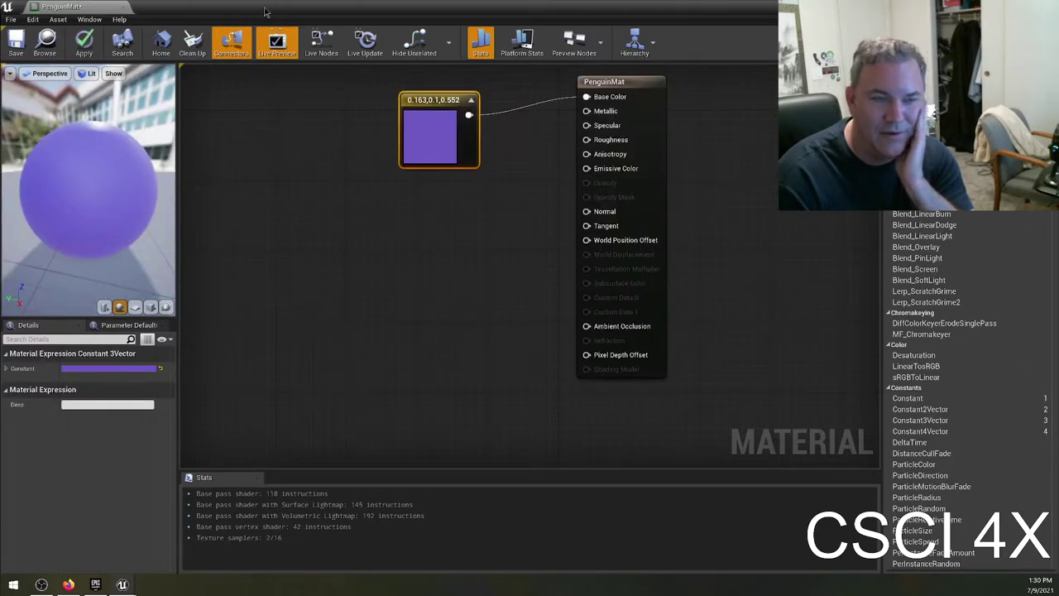
{"action": "left_click_drag", "start_coordinate": [264, 12], "coordinate": [674, 81]}
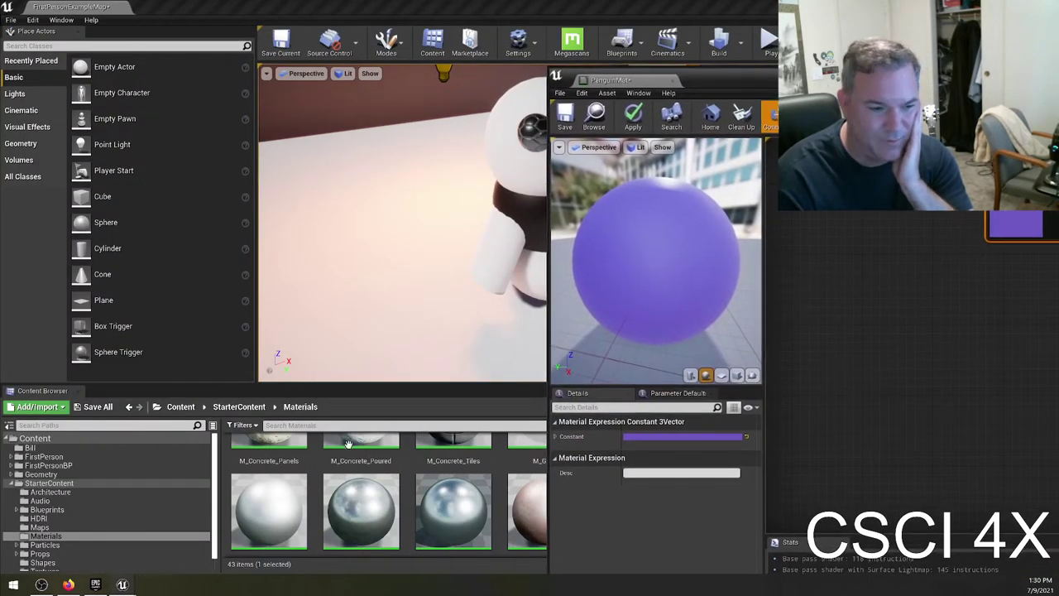
Open the Bill folder in the Content Browser and view the material and texture asset types available for creation.
{"action": "left_click_drag", "start_coordinate": [348, 444], "coordinate": [73, 448]}
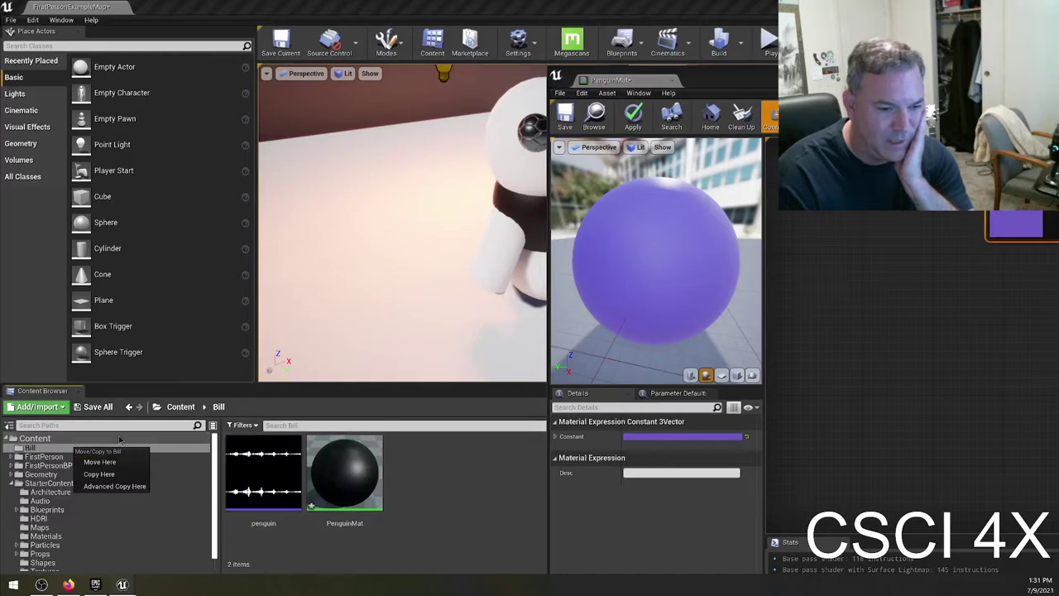
{"action": "left_click", "coordinate": [42, 448]}
{"action": "left_click", "coordinate": [414, 506]}
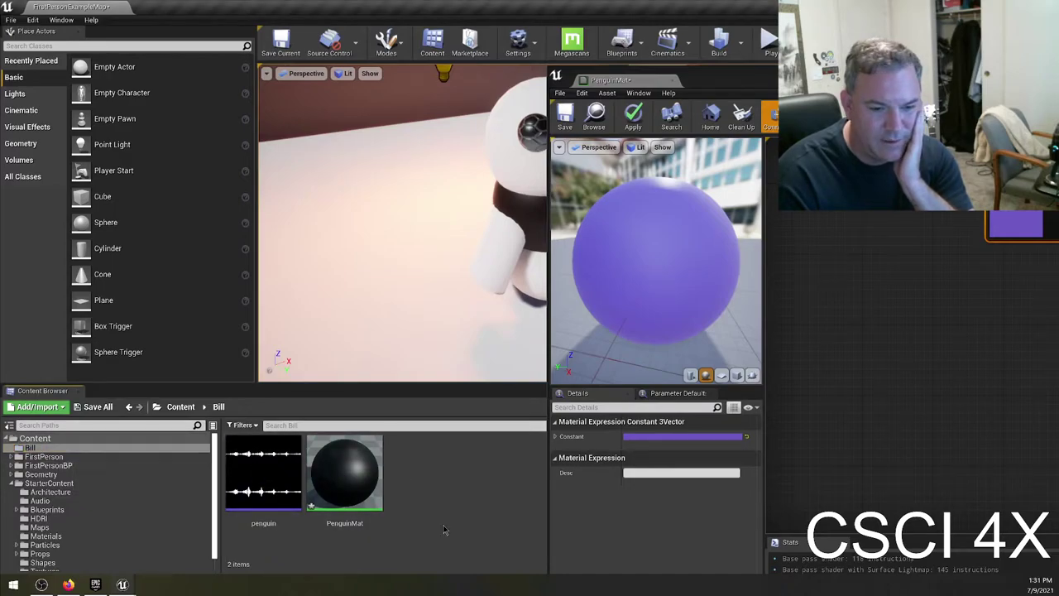
{"action": "right_click", "coordinate": [396, 462]}
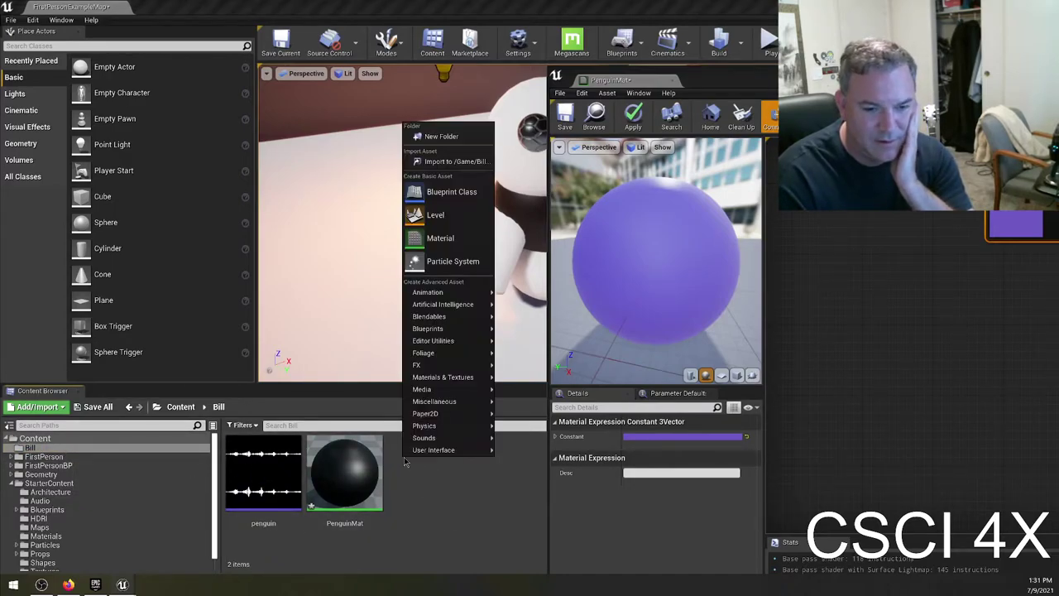
{"action": "mouse_move", "coordinate": [461, 383]}
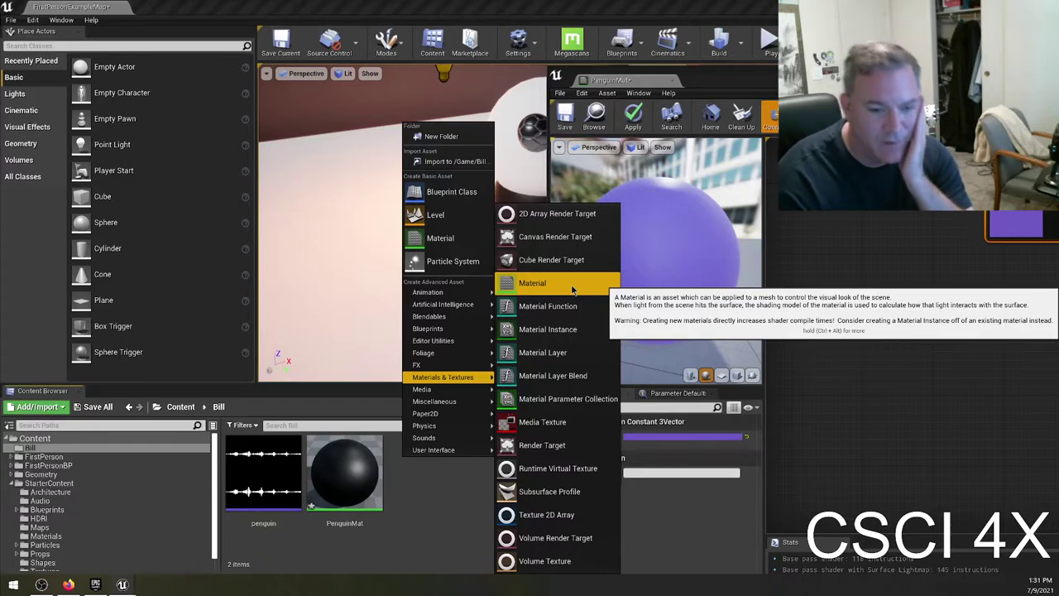
{"action": "key", "text": "Escape"}
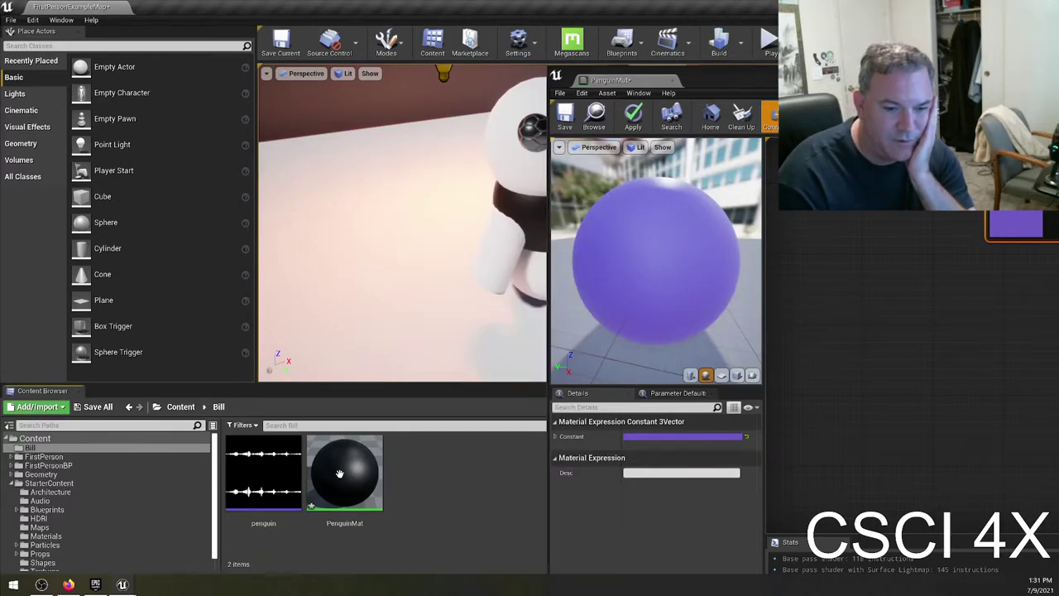
Move the PenguinMat editor window clear of the penguin in the level viewport and save the purple material.
{"action": "double_click", "coordinate": [772, 91]}
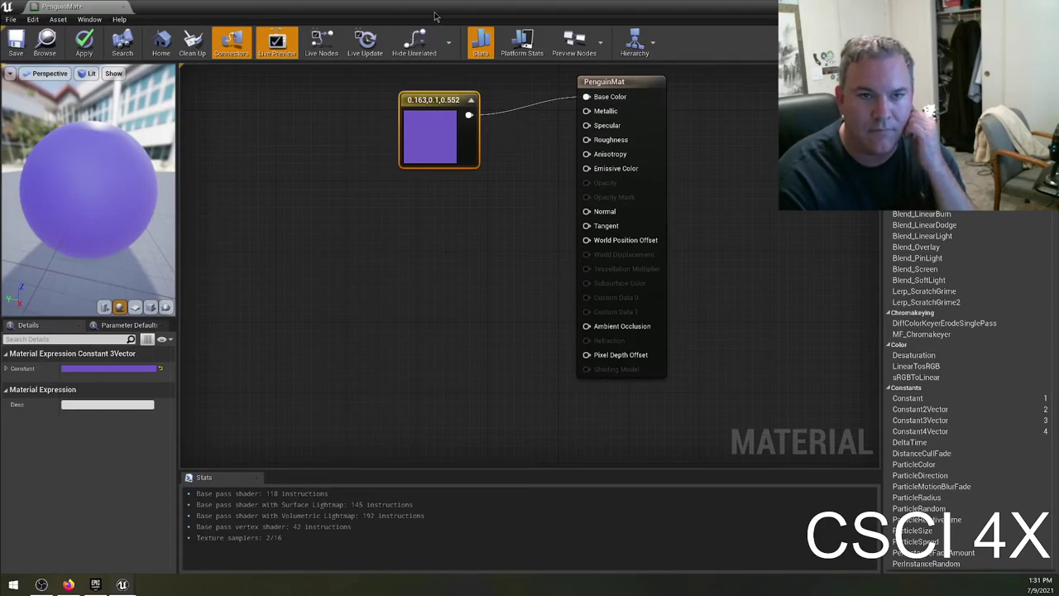
{"action": "left_click_drag", "start_coordinate": [436, 15], "coordinate": [523, 234]}
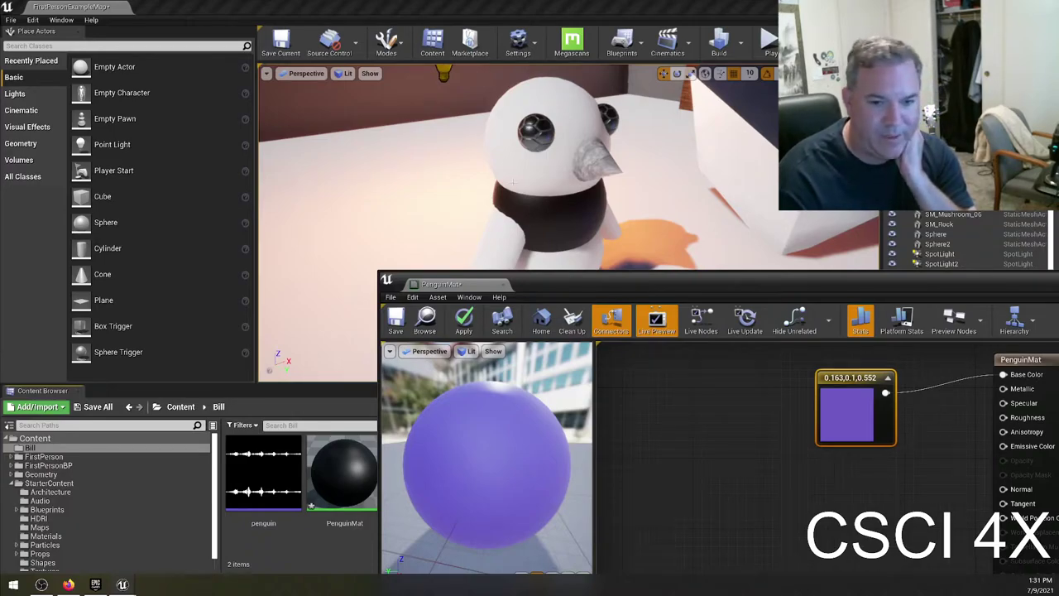
{"action": "left_click", "coordinate": [397, 321]}
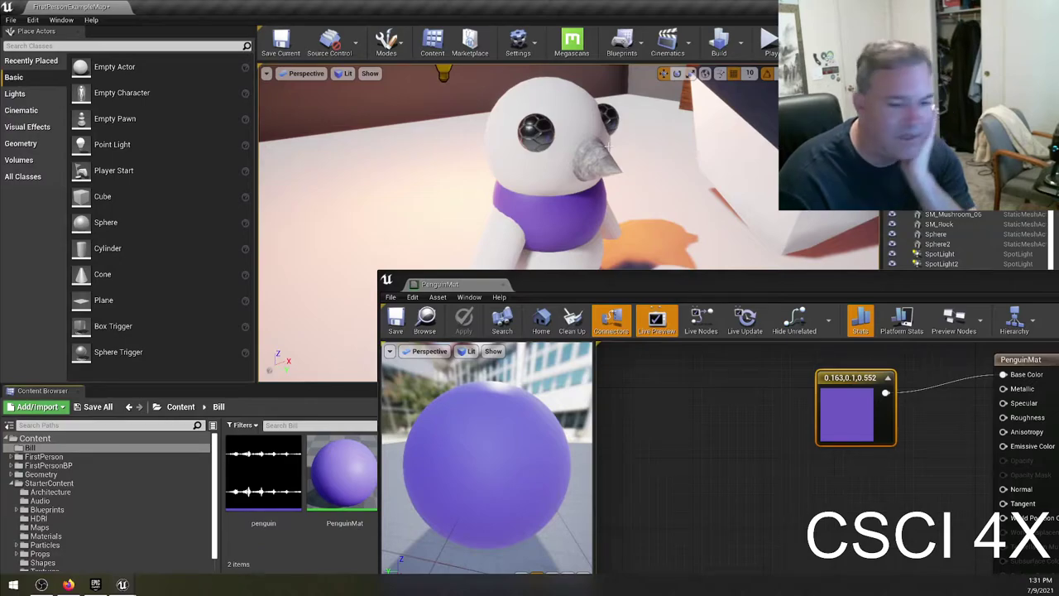
Change the Constant3Vector colour to a green of about R 0.203, G 0.552, B 0.171.
{"action": "left_click_drag", "start_coordinate": [832, 276], "coordinate": [758, 93]}
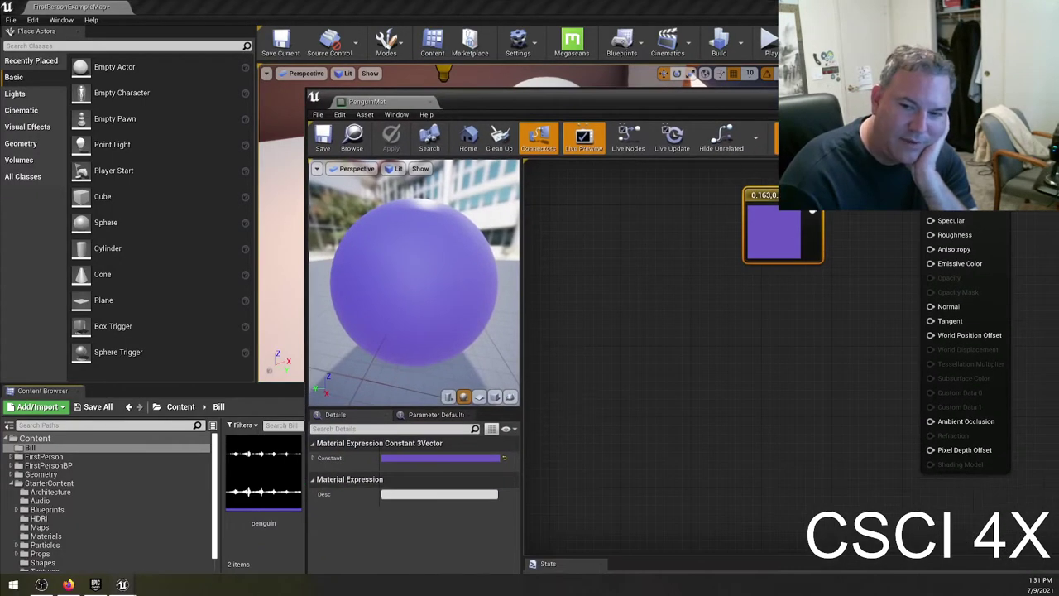
{"action": "left_click", "coordinate": [460, 459]}
{"action": "left_click", "coordinate": [513, 408]}
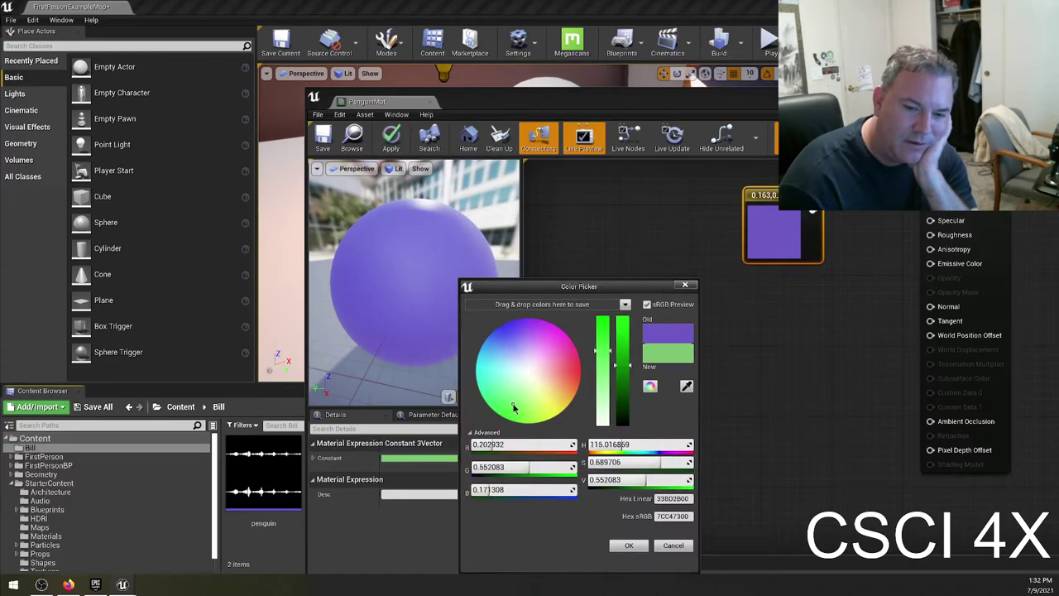
{"action": "left_click", "coordinate": [630, 548]}
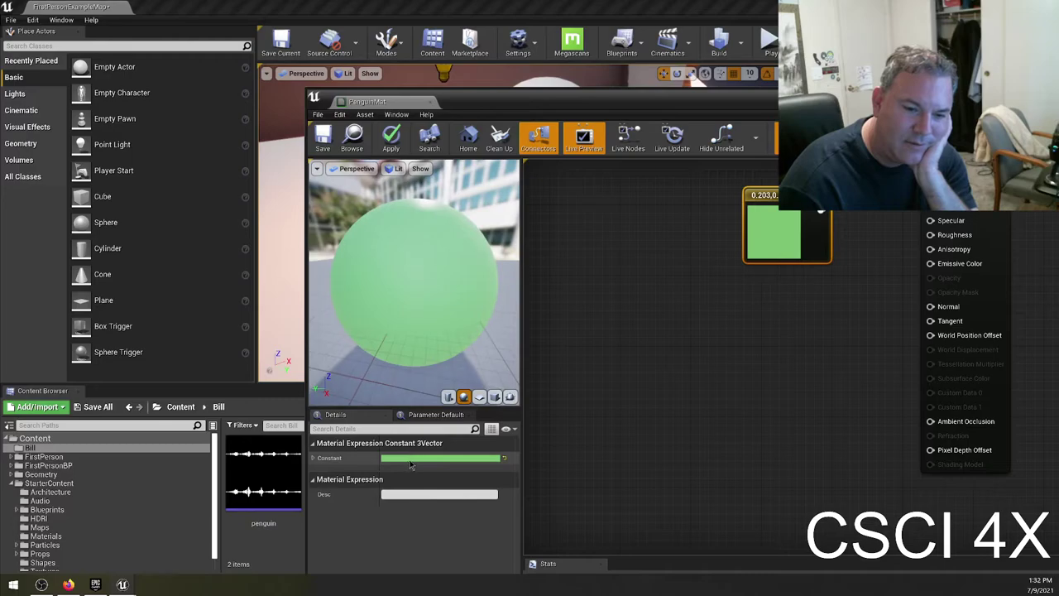
Expand the constant's colour components and reset its R and G values to 0.
{"action": "left_click", "coordinate": [313, 459]}
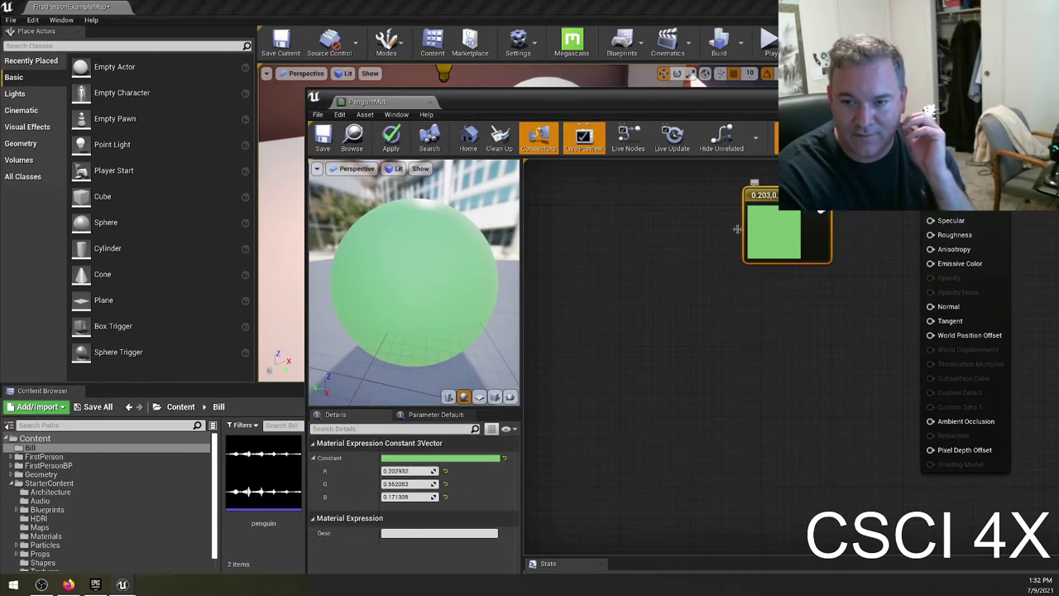
{"action": "left_click", "coordinate": [314, 459]}
{"action": "left_click", "coordinate": [314, 459]}
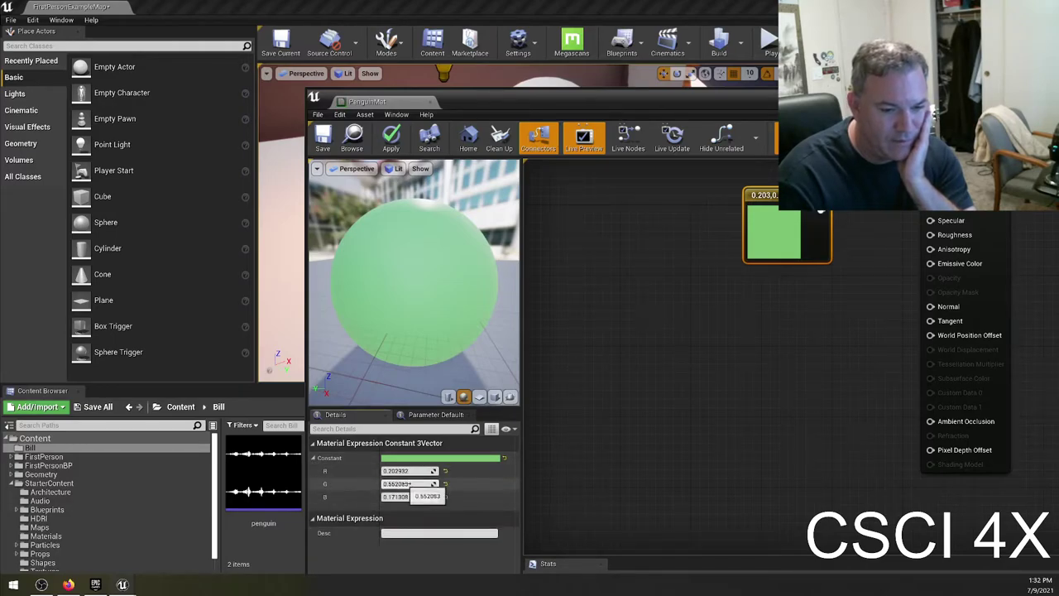
{"action": "left_click", "coordinate": [445, 471]}
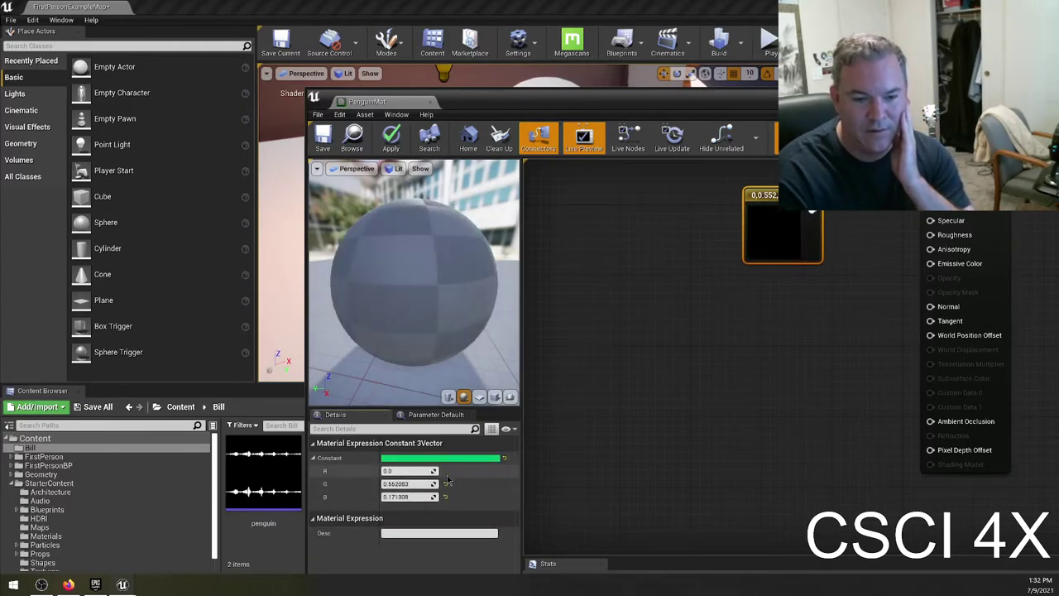
{"action": "left_click", "coordinate": [445, 485]}
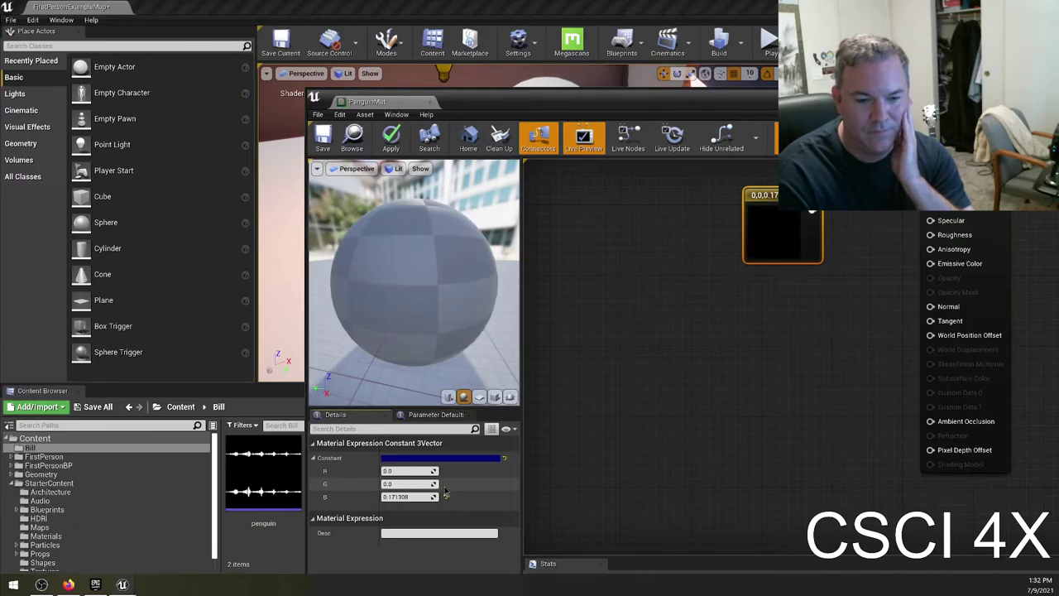
Try the constant with its B and R components set to 1, and undo both changes.
{"action": "left_click", "coordinate": [409, 497]}
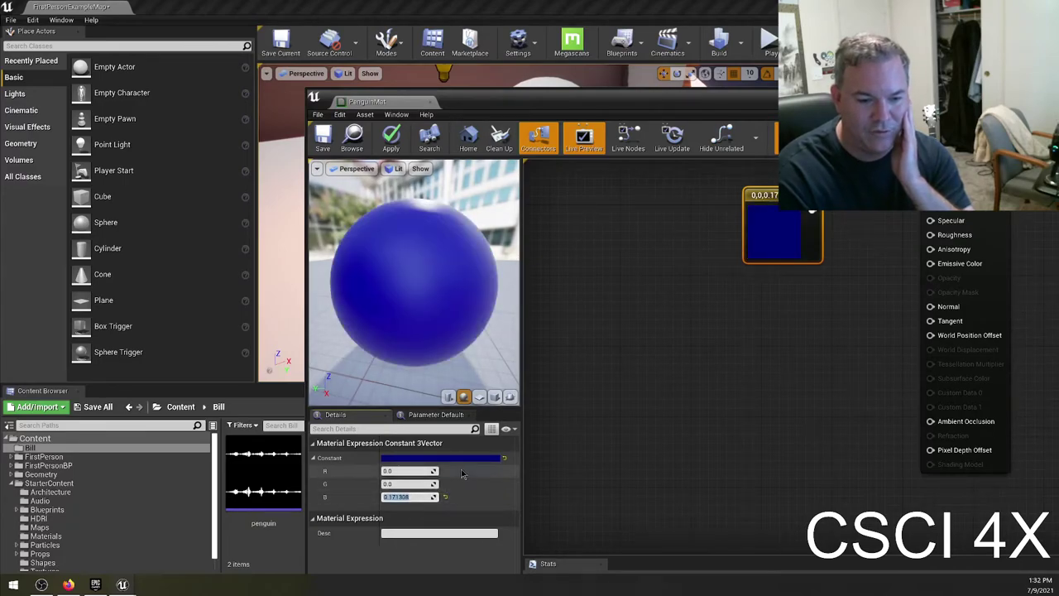
{"action": "type", "text": "1"}
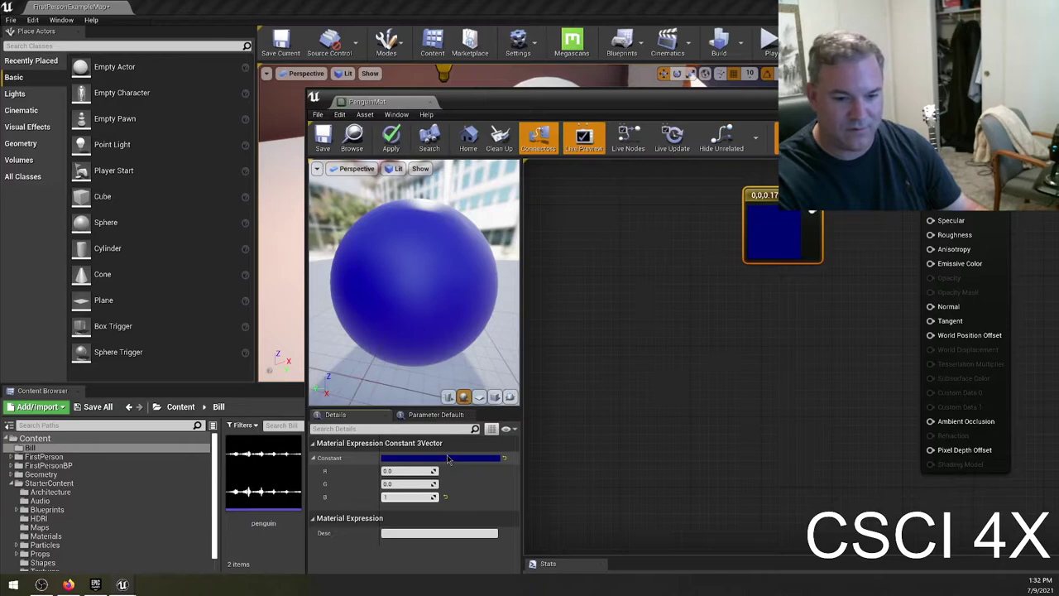
{"action": "key", "text": "Return"}
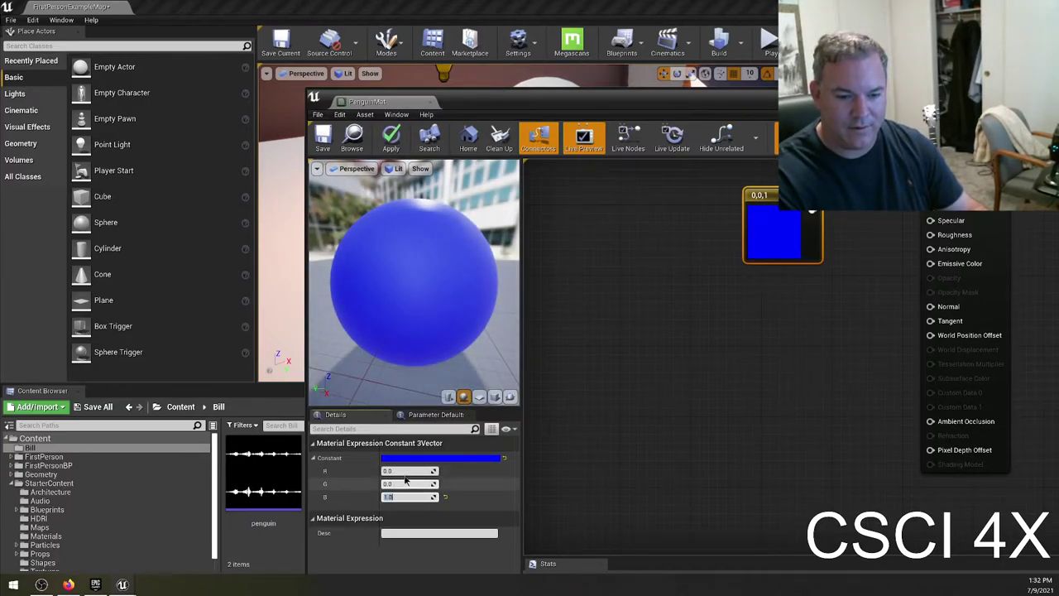
{"action": "left_click", "coordinate": [401, 471]}
{"action": "type", "text": "1"}
{"action": "key", "text": "Return"}
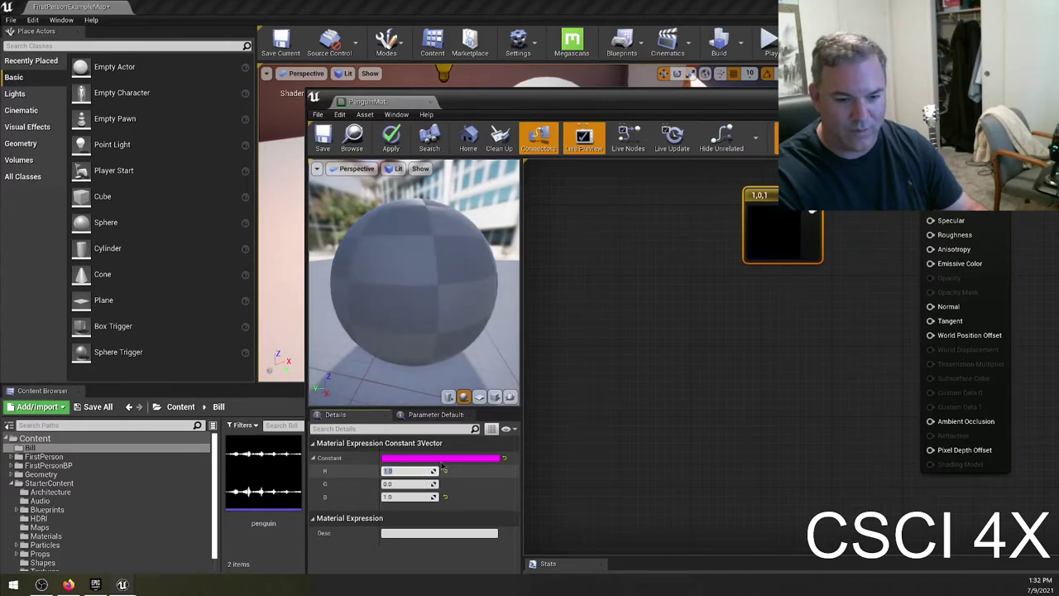
{"action": "left_click", "coordinate": [673, 374]}
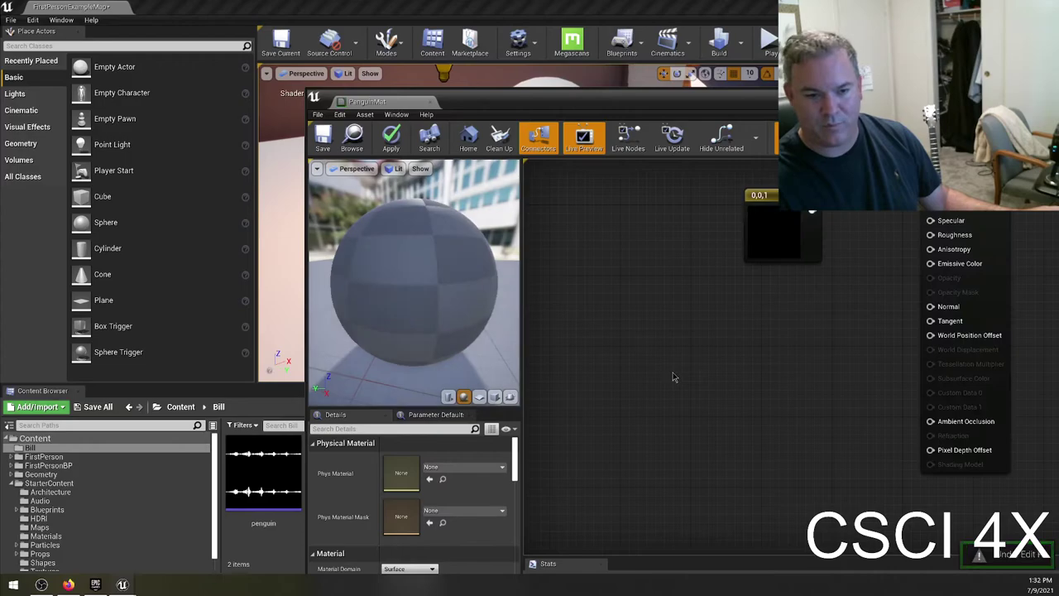
{"action": "key", "text": "ctrl+z"}
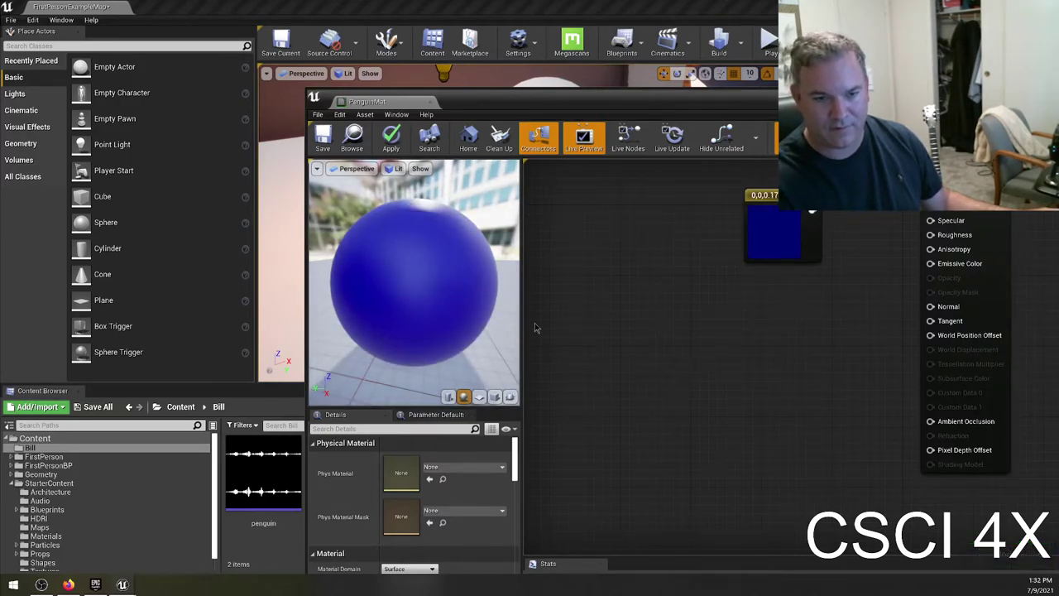
Uncover the penguin in the level, save the dark blue PenguinMat, and bring its node graph back into view.
{"action": "left_click_drag", "start_coordinate": [544, 107], "coordinate": [895, 195]}
{"action": "left_click", "coordinate": [673, 225]}
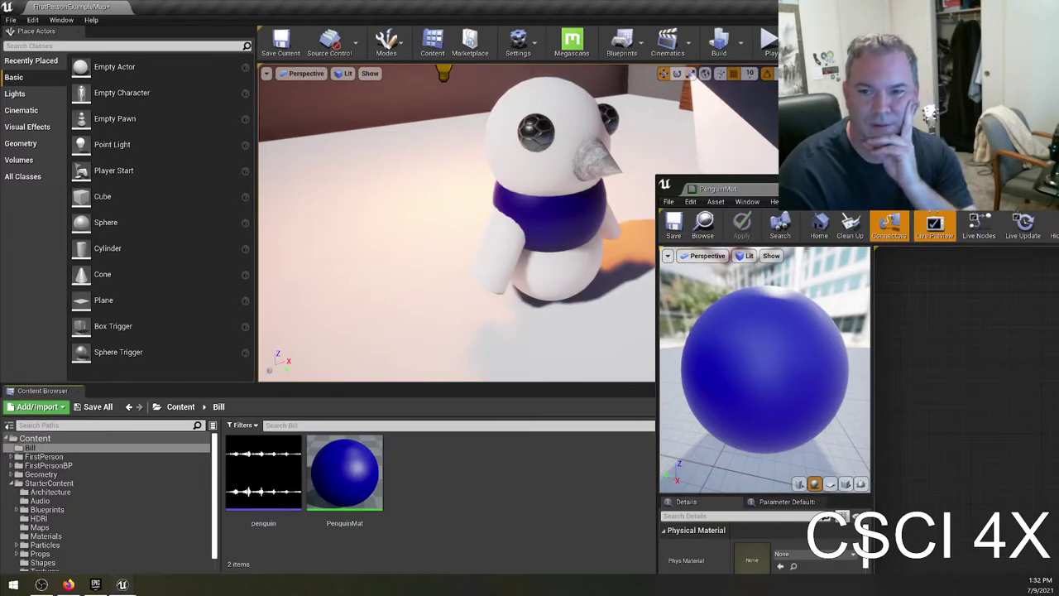
{"action": "left_click_drag", "start_coordinate": [837, 198], "coordinate": [457, 110]}
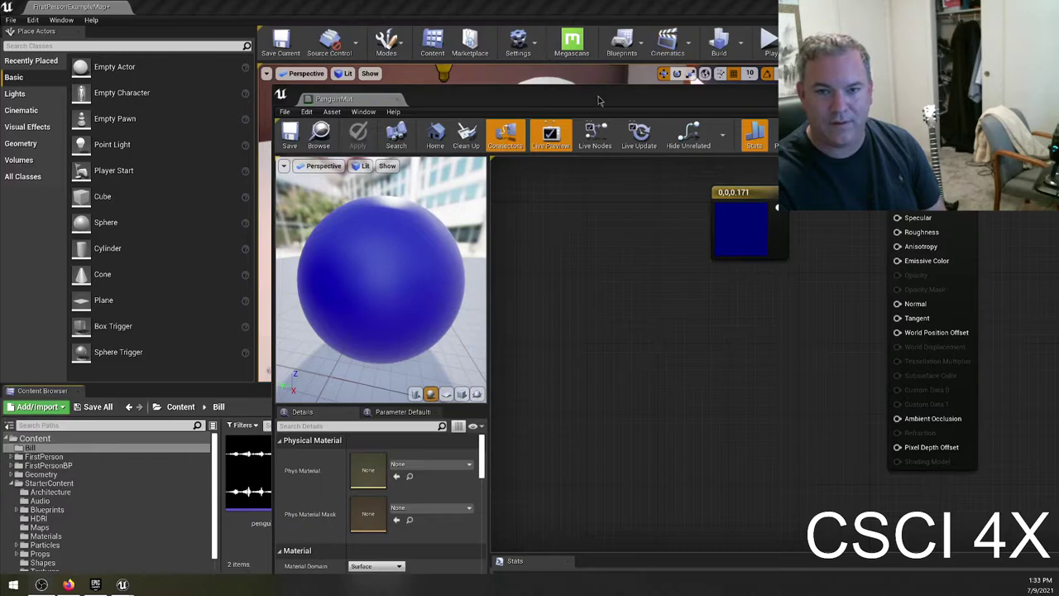
{"action": "left_click_drag", "start_coordinate": [598, 100], "coordinate": [426, 131]}
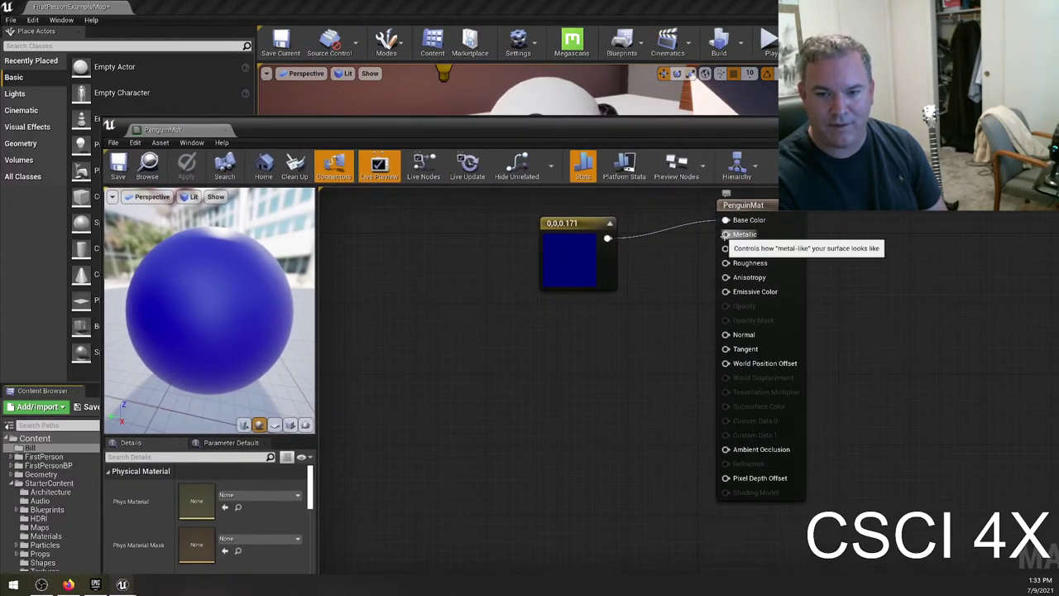
{"action": "left_click_drag", "start_coordinate": [725, 234], "coordinate": [593, 385]}
{"action": "left_click", "coordinate": [601, 215]}
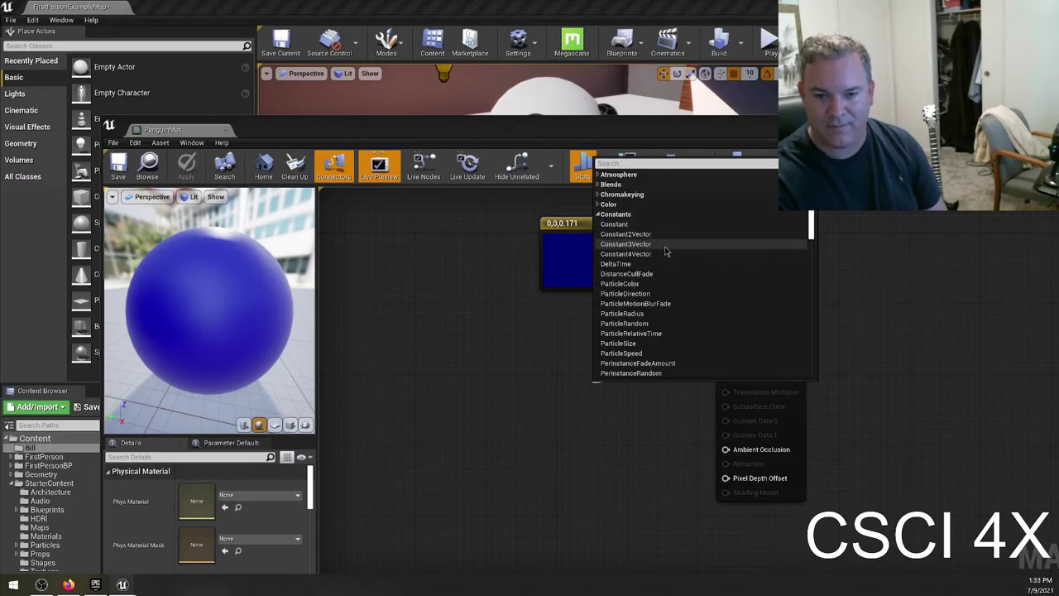
{"action": "left_click", "coordinate": [514, 361]}
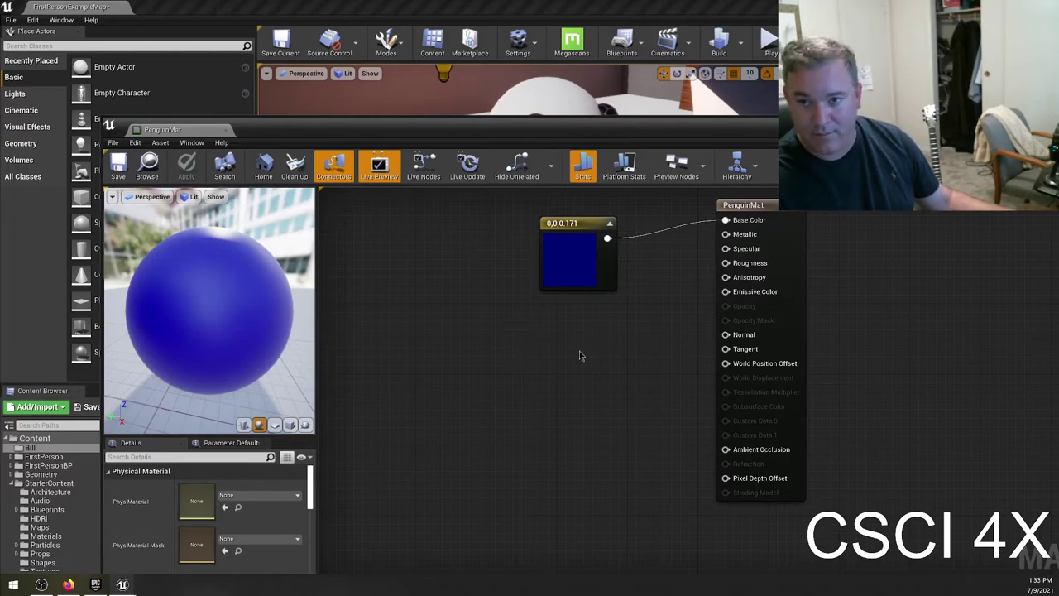
Place a second Constant3Vector node below the blue one and delete it again.
{"action": "left_click", "coordinate": [560, 332]}
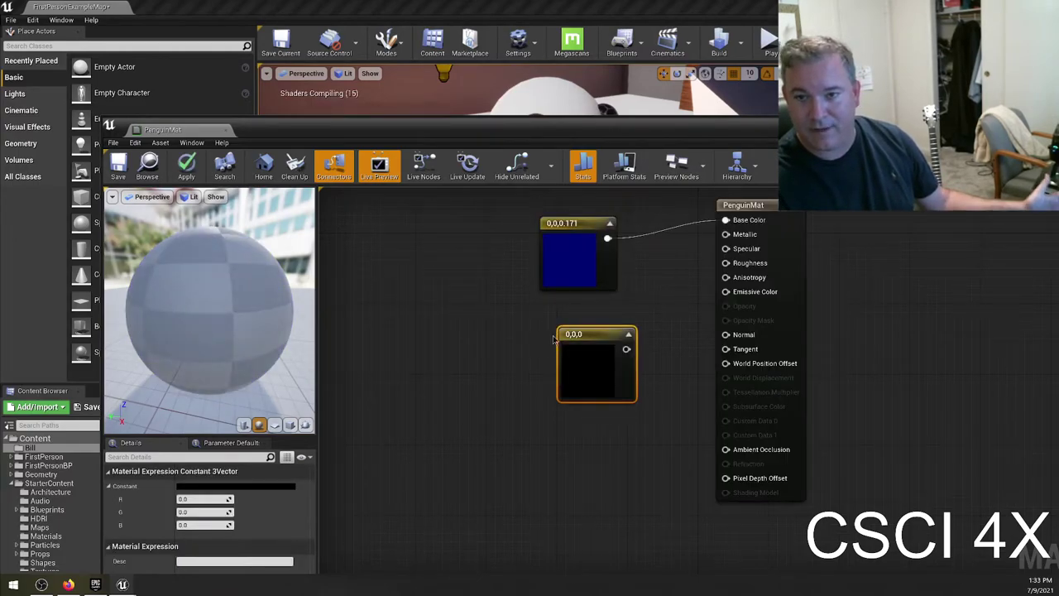
{"action": "left_click_drag", "start_coordinate": [624, 350], "coordinate": [674, 321]}
{"action": "key", "text": "Escape"}
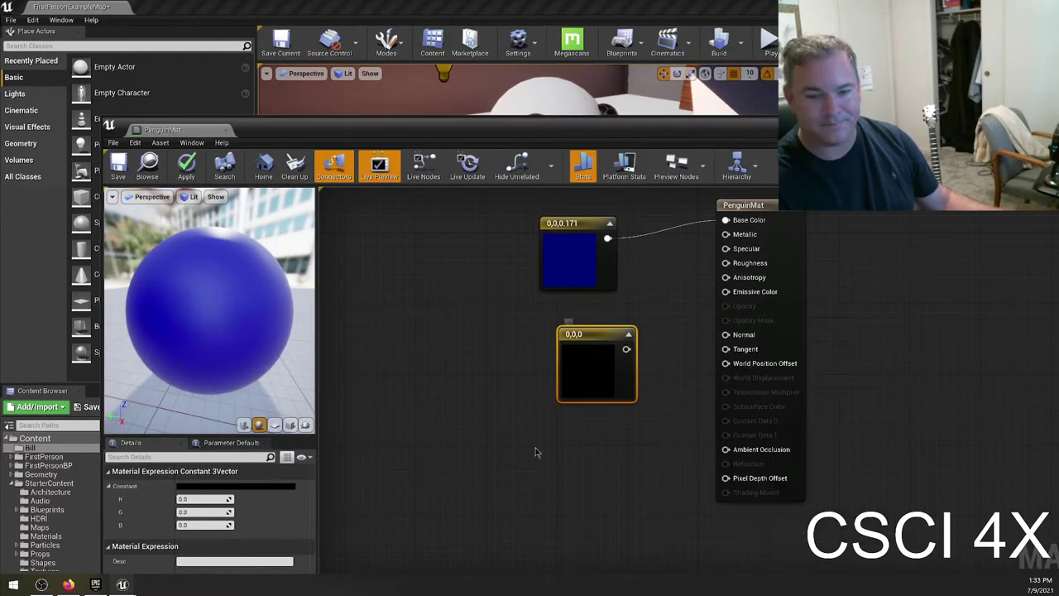
{"action": "key", "text": "Delete"}
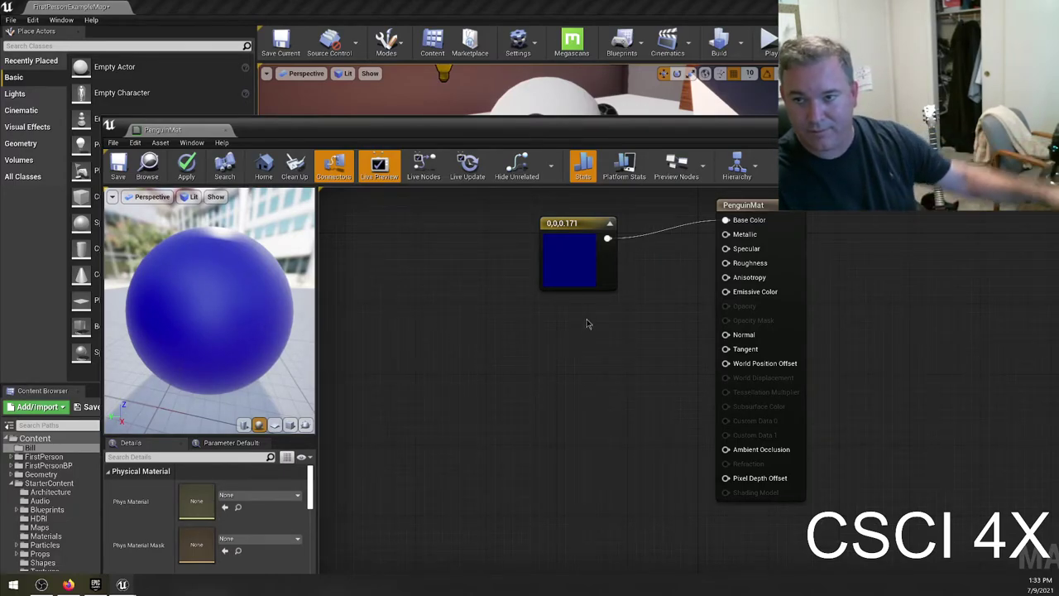
Add a new Constant3Vector node, connect it to PenguinMat's Base Color, and align it directly below the blue constant.
{"action": "left_click", "coordinate": [526, 324]}
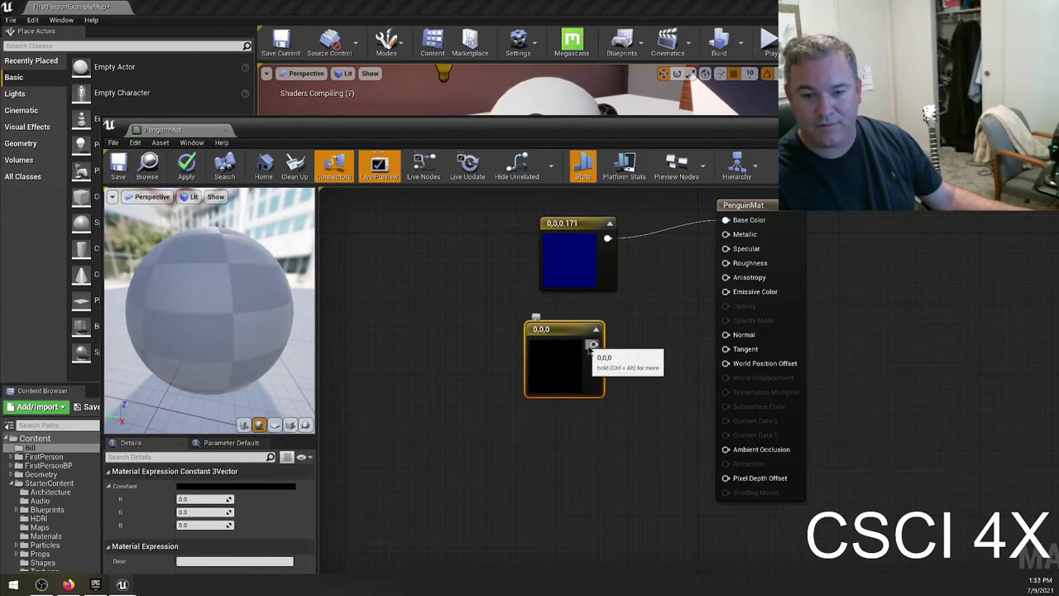
{"action": "left_click_drag", "start_coordinate": [585, 344], "coordinate": [726, 219]}
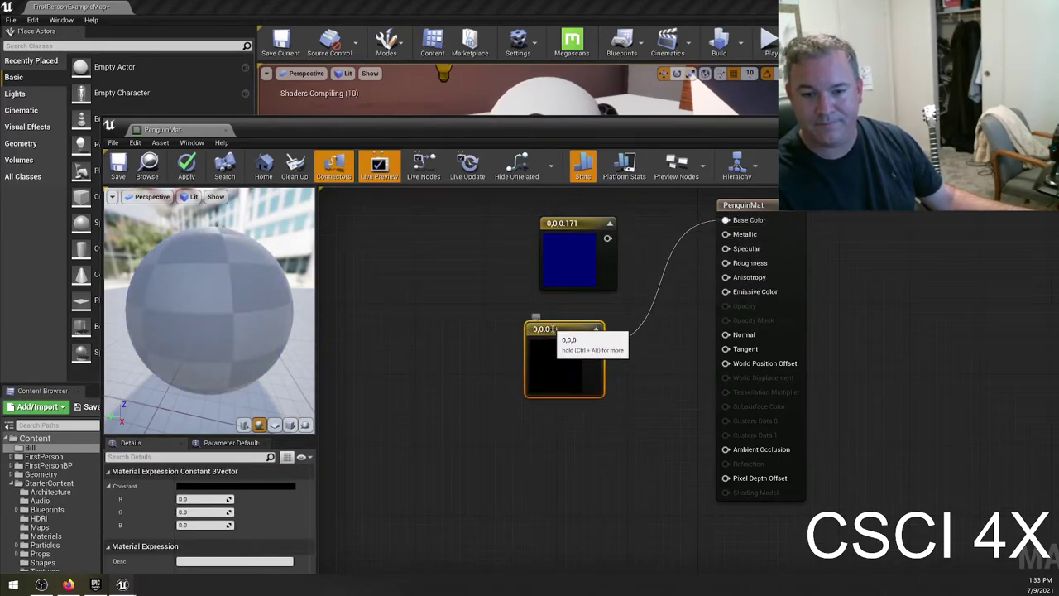
{"action": "left_click_drag", "start_coordinate": [556, 333], "coordinate": [569, 317]}
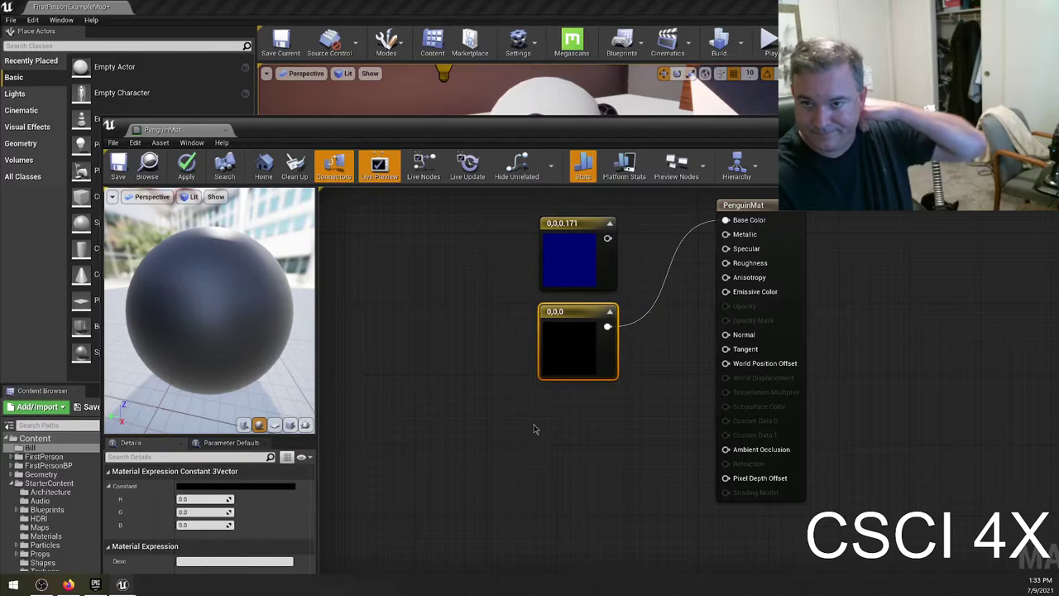
Set the new Constant3Vector's colour to a yellow of about R 0.576, G 0.463, B 0.103.
{"action": "double_click", "coordinate": [577, 331]}
{"action": "left_click_drag", "start_coordinate": [632, 382], "coordinate": [614, 331]}
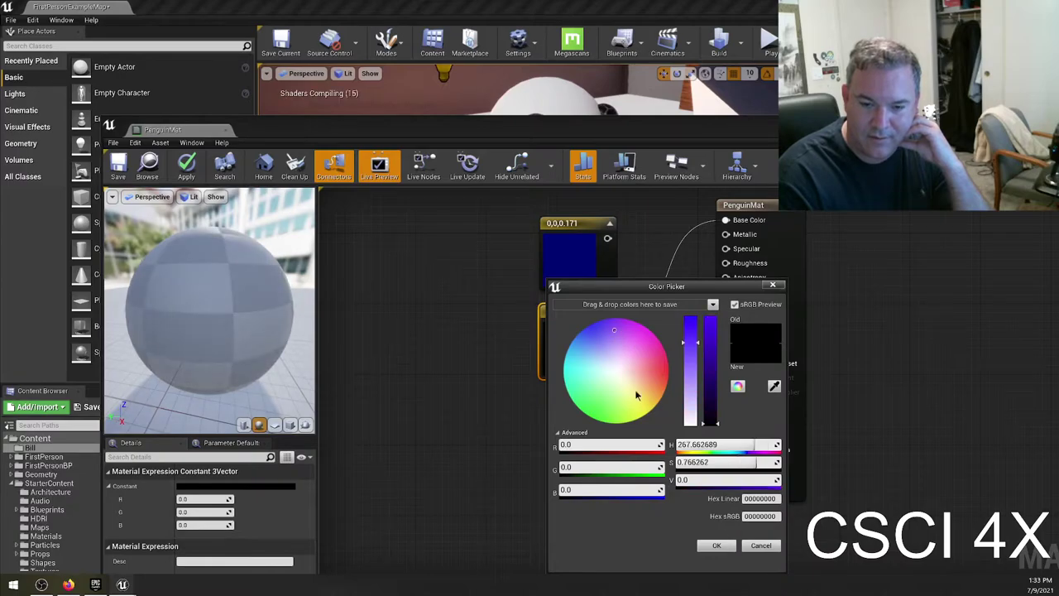
{"action": "mouse_move", "coordinate": [636, 395]}
{"action": "left_mouse_down"}
{"action": "mouse_move", "coordinate": [622, 394]}
{"action": "mouse_move", "coordinate": [640, 414]}
{"action": "mouse_move", "coordinate": [649, 403]}
{"action": "left_mouse_up"}
{"action": "left_click", "coordinate": [707, 365]}
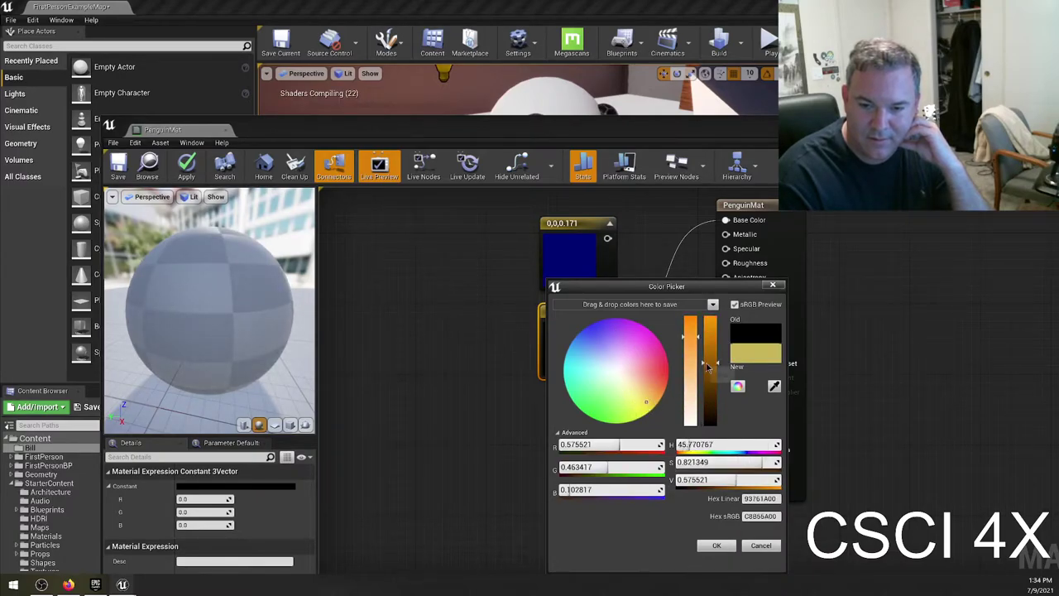
{"action": "left_click", "coordinate": [716, 545]}
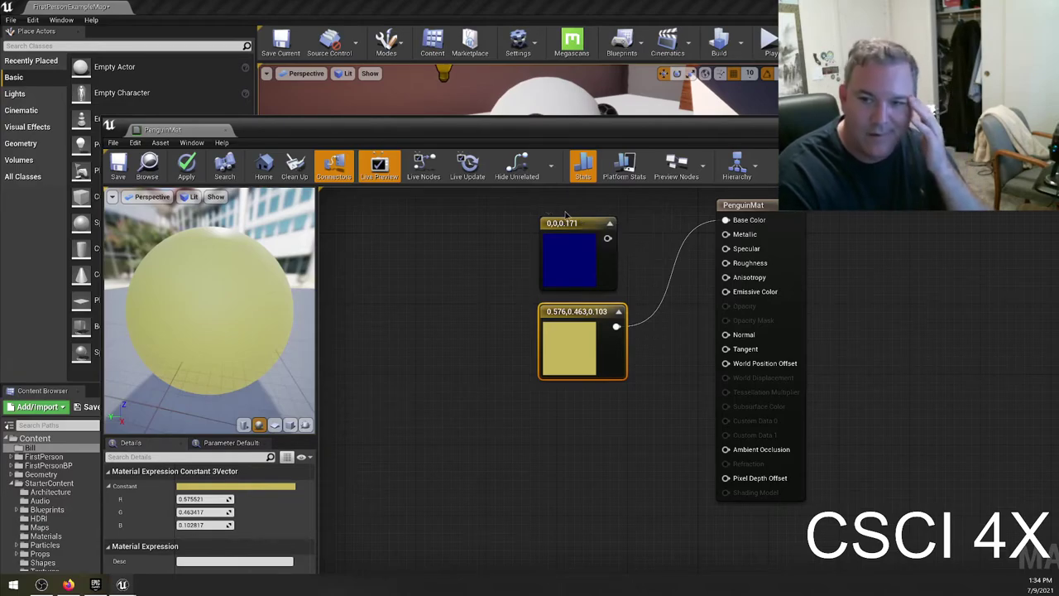
Uncover the penguin in the level, save the yellow PenguinMat, and maximize the material editor window.
{"action": "left_click_drag", "start_coordinate": [469, 147], "coordinate": [659, 275]}
{"action": "key", "text": "ctrl+s"}
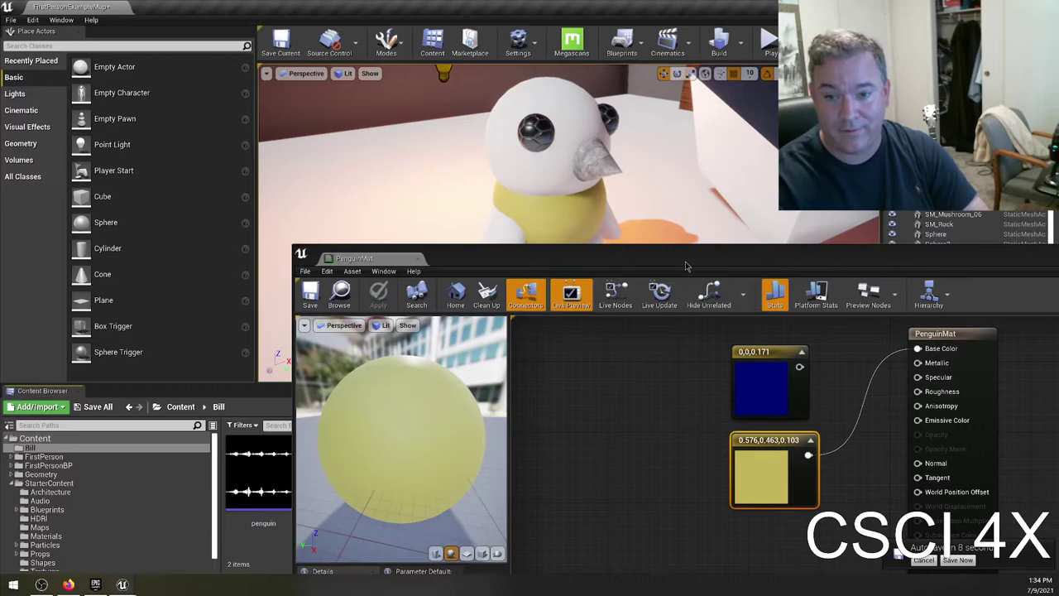
{"action": "left_click_drag", "start_coordinate": [686, 263], "coordinate": [646, 245]}
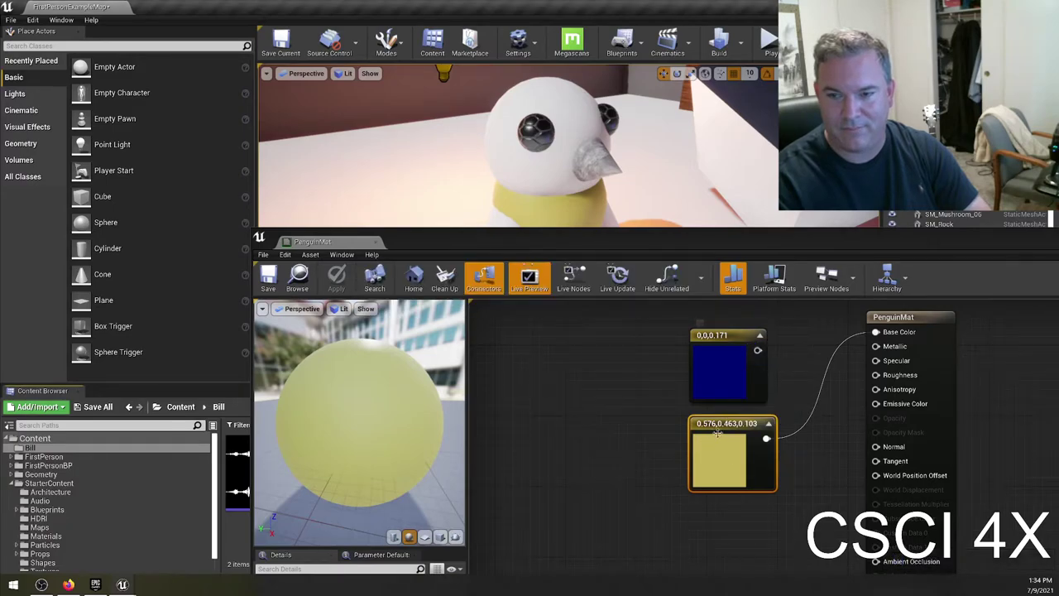
{"action": "double_click", "coordinate": [687, 241]}
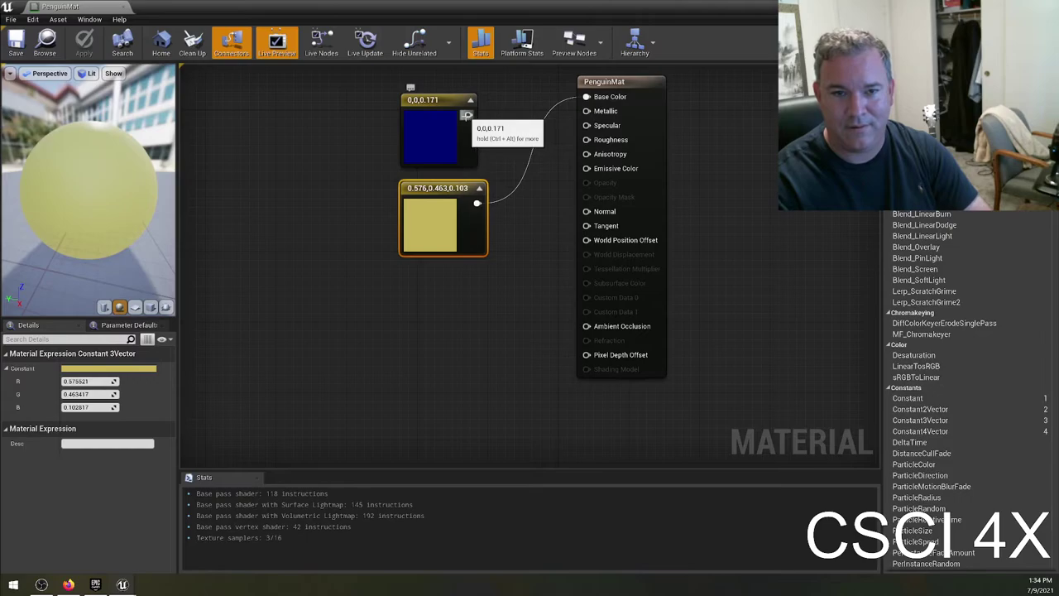
Add a Multiply node with the blue constant wired to input A and the yellow constant wired to input B.
{"action": "left_click_drag", "start_coordinate": [469, 116], "coordinate": [507, 138]}
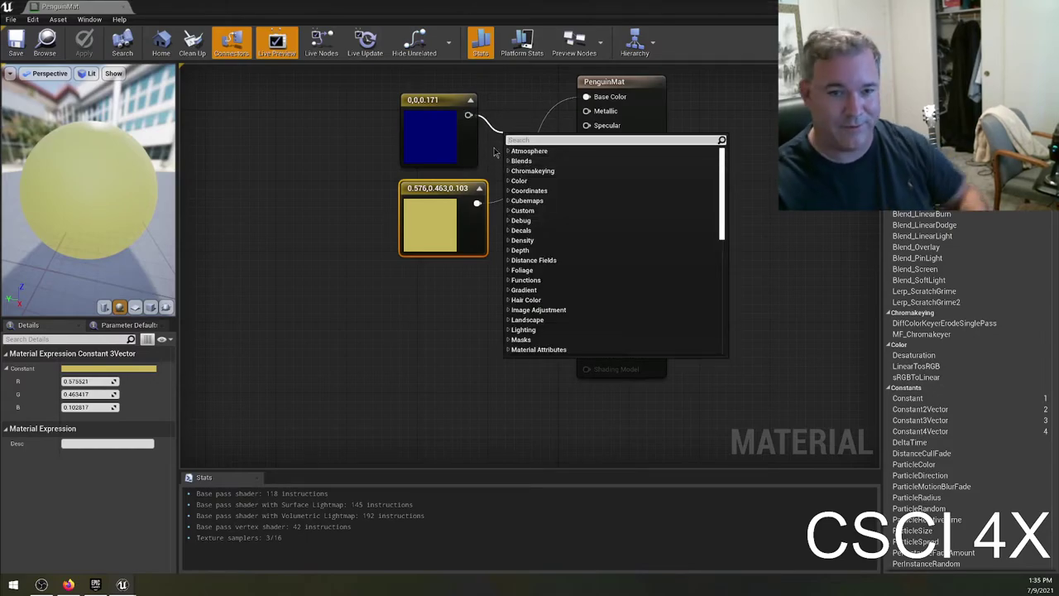
{"action": "type", "text": "multi"}
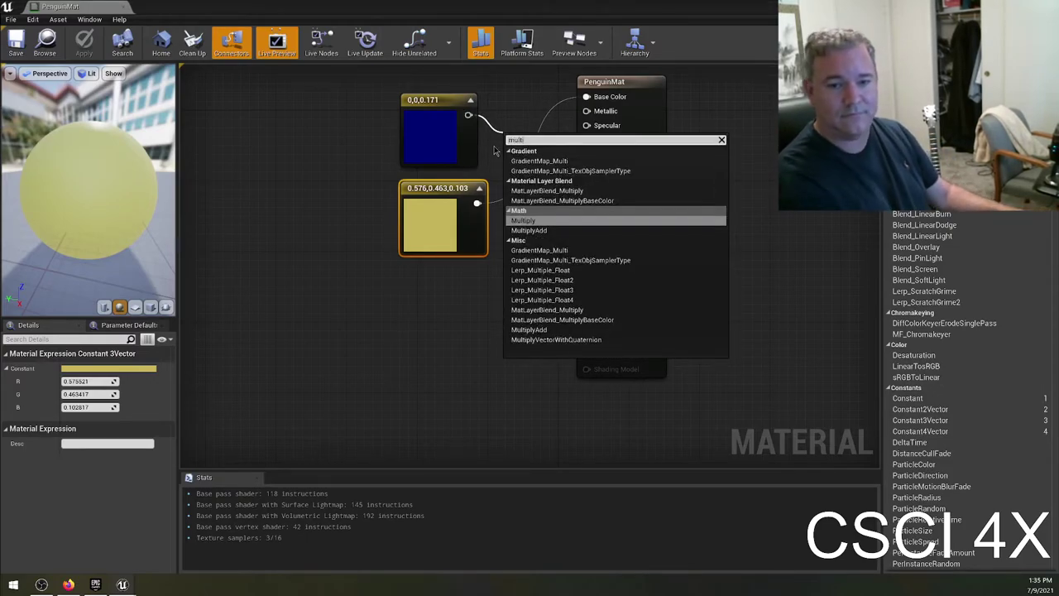
{"action": "left_click", "coordinate": [533, 220]}
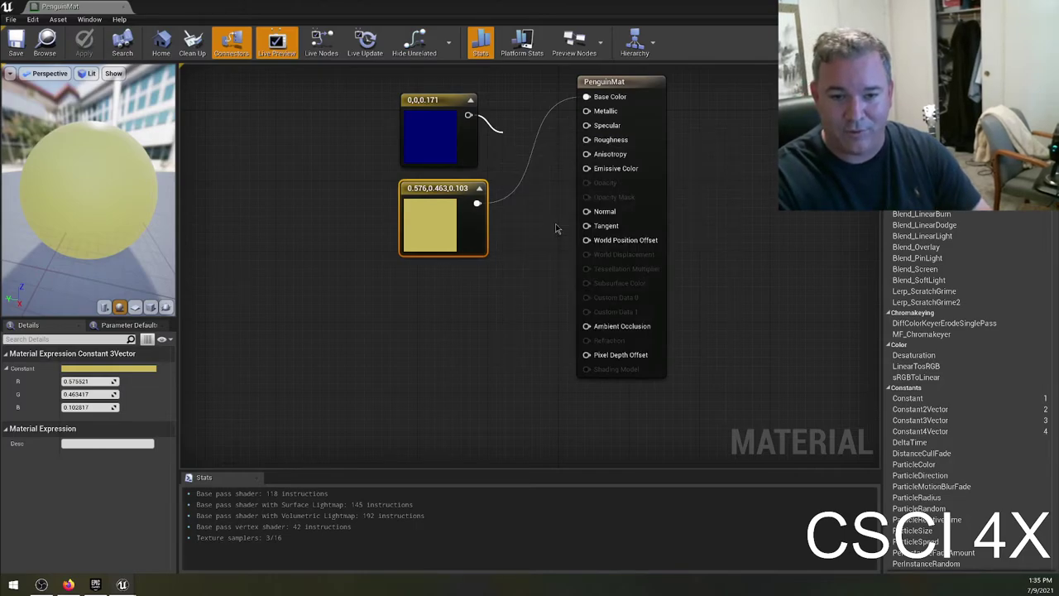
{"action": "left_click_drag", "start_coordinate": [488, 207], "coordinate": [480, 204]}
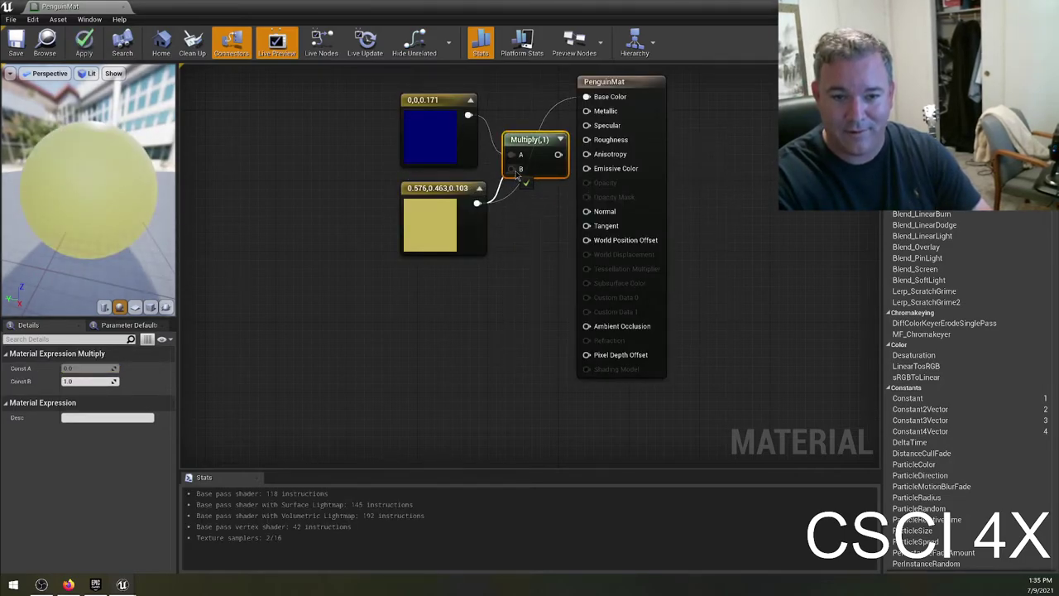
Connect the Multiply node's output to PenguinMat's Base Color, place it between the nodes, and apply the material.
{"action": "left_click_drag", "start_coordinate": [523, 139], "coordinate": [518, 117]}
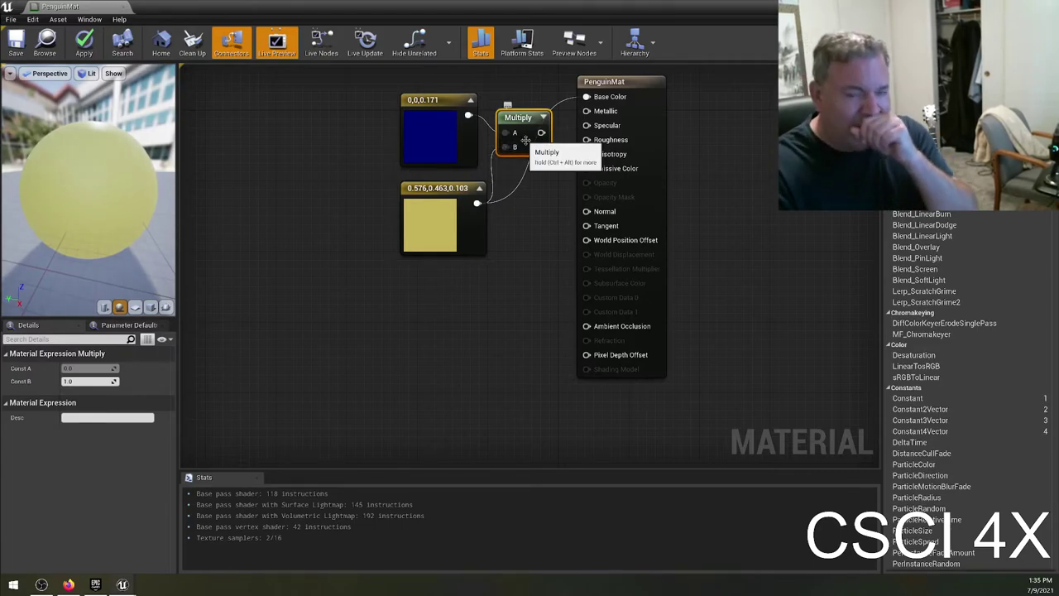
{"action": "left_click_drag", "start_coordinate": [541, 132], "coordinate": [588, 97]}
{"action": "left_click_drag", "start_coordinate": [519, 120], "coordinate": [527, 122]}
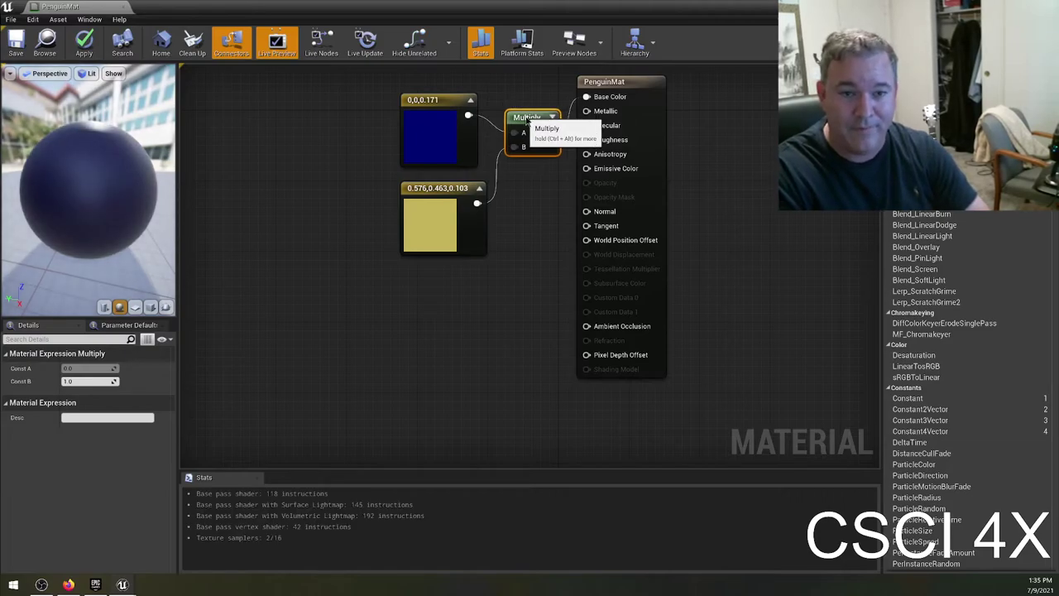
{"action": "left_click", "coordinate": [80, 48]}
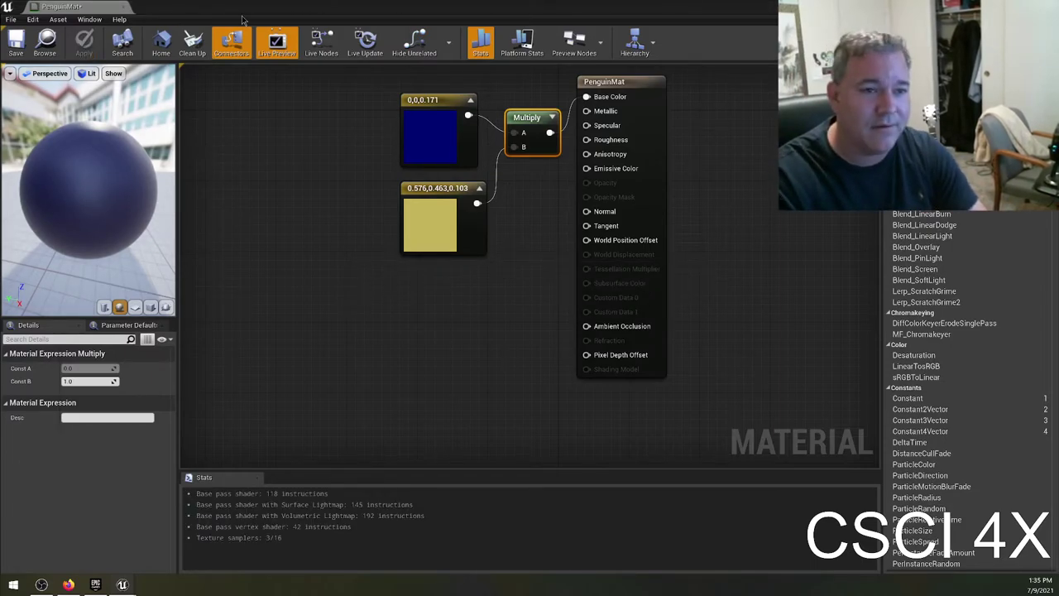
Delete the Multiply node and connect the blue constant directly to PenguinMat's Base Color.
{"action": "left_click_drag", "start_coordinate": [258, 9], "coordinate": [347, 99]}
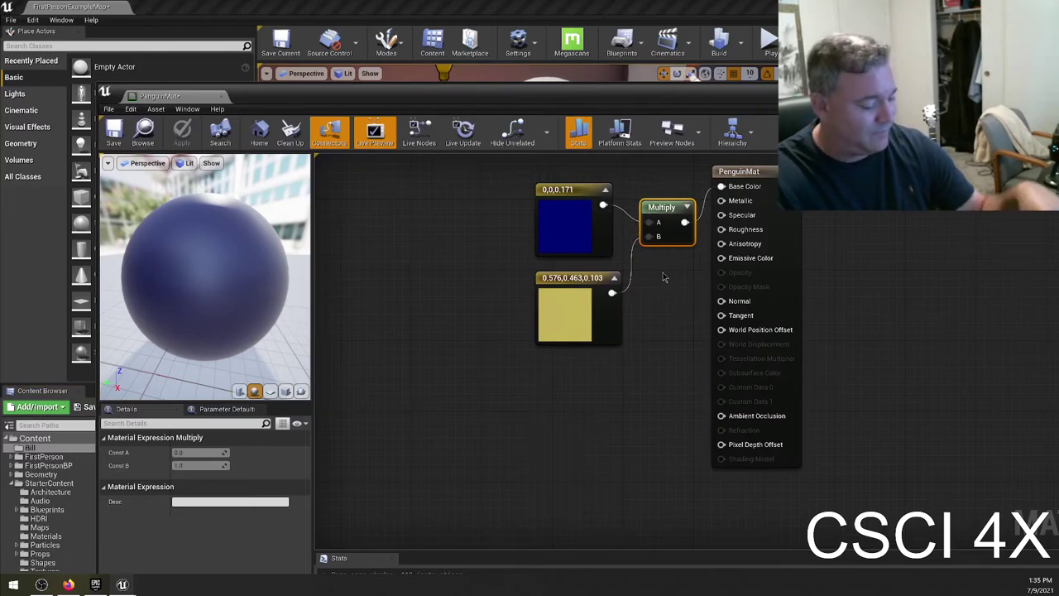
{"action": "key", "text": "Delete"}
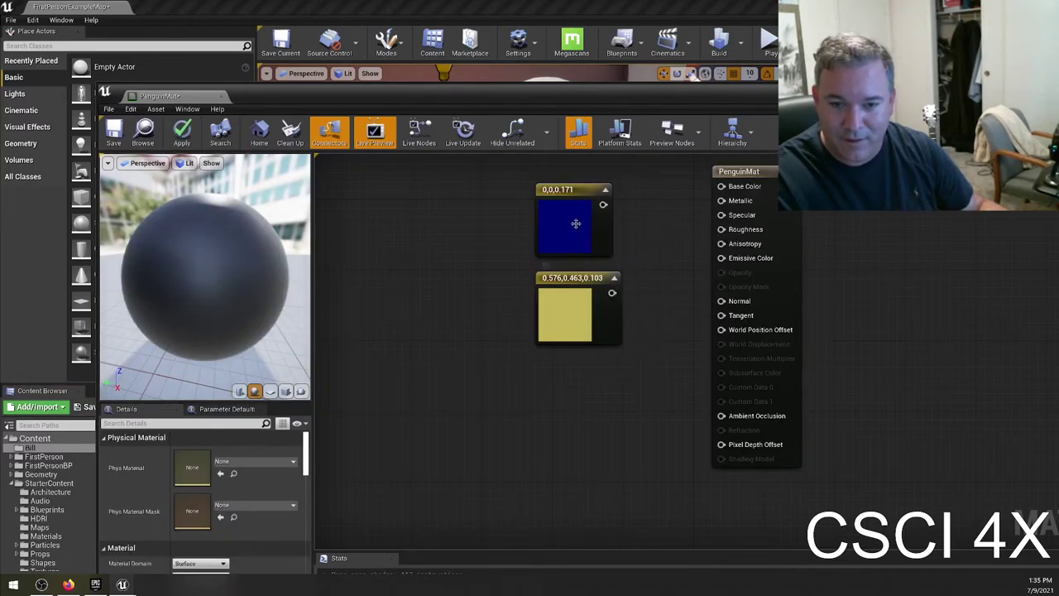
{"action": "left_click_drag", "start_coordinate": [603, 205], "coordinate": [720, 189]}
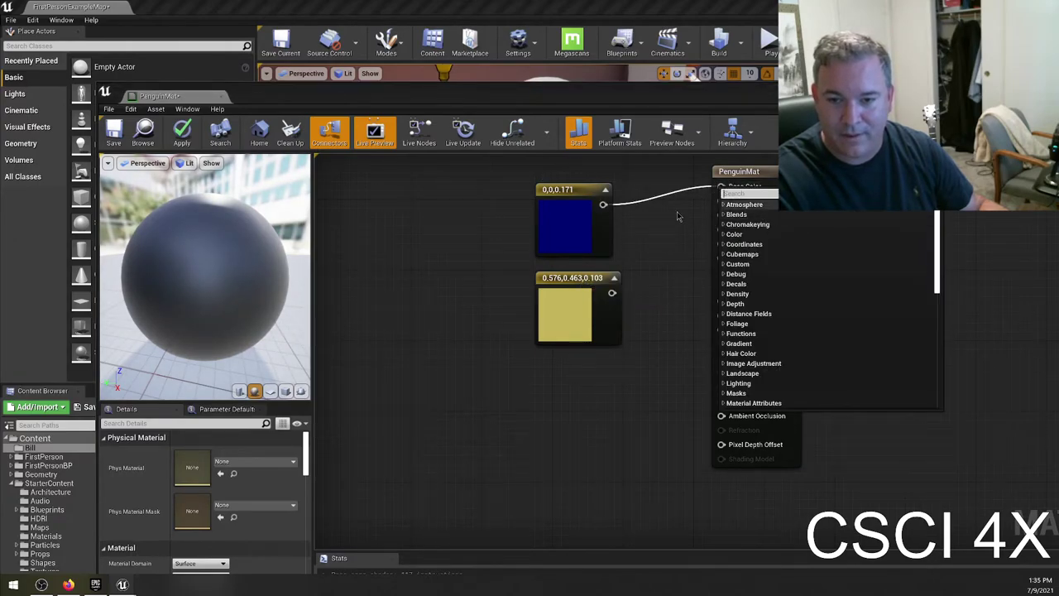
{"action": "left_click", "coordinate": [628, 207]}
{"action": "left_click_drag", "start_coordinate": [603, 205], "coordinate": [726, 190]}
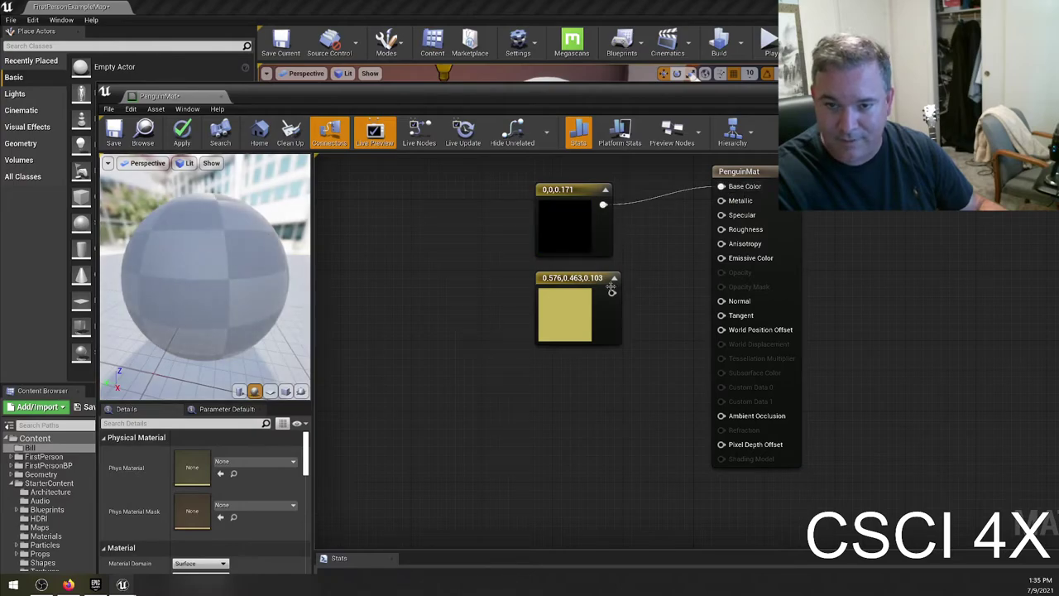
Move the unconnected yellow constant beside the blue one, save PenguinMat, and uncover the penguin in the level.
{"action": "left_click_drag", "start_coordinate": [587, 280], "coordinate": [488, 192]}
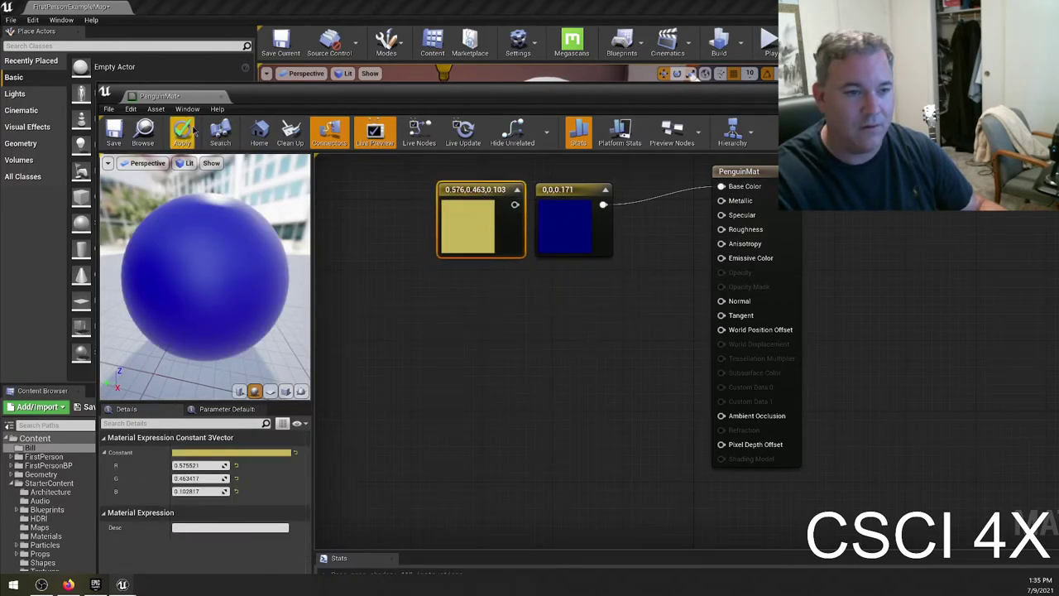
{"action": "key", "text": "ctrl+s"}
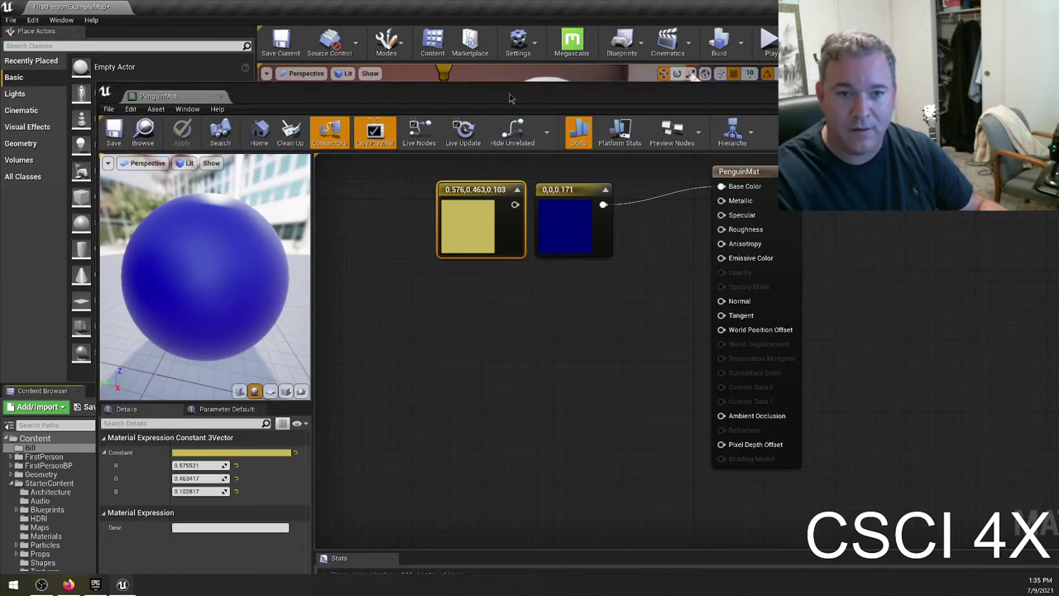
{"action": "left_click_drag", "start_coordinate": [503, 94], "coordinate": [587, 284]}
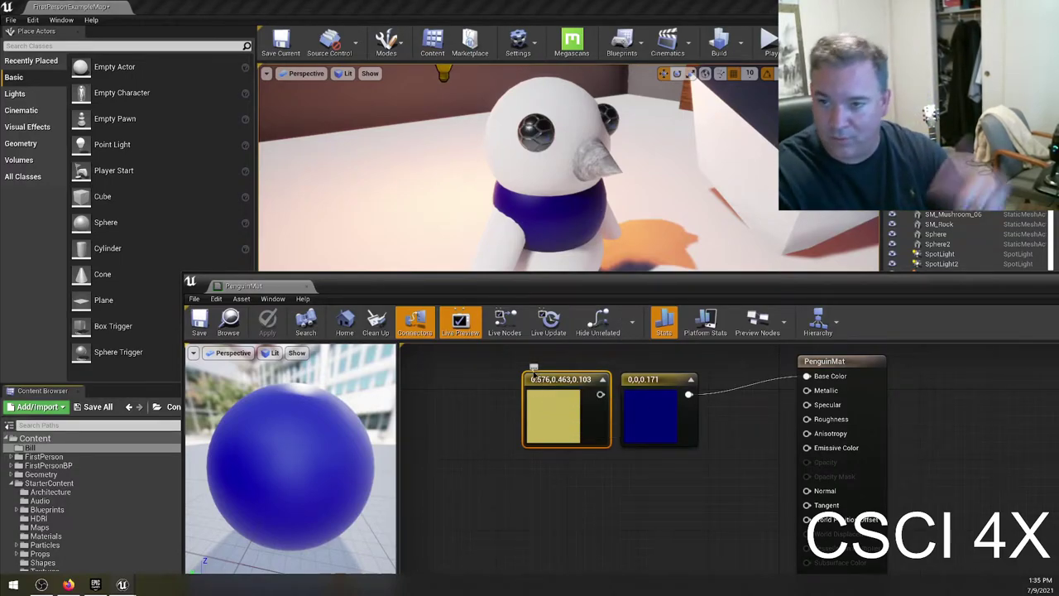
{"action": "left_click", "coordinate": [606, 485]}
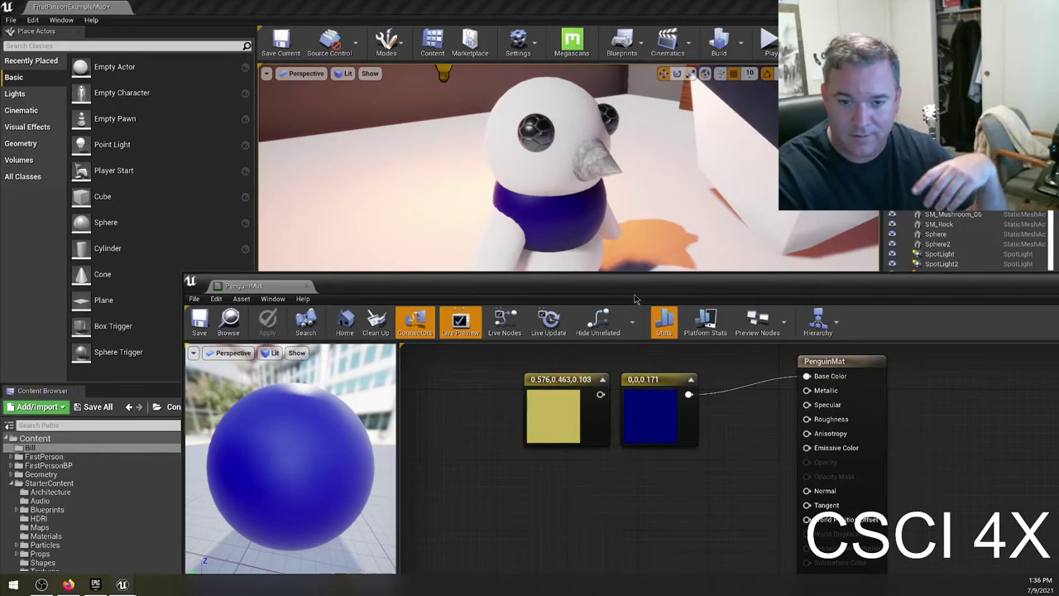
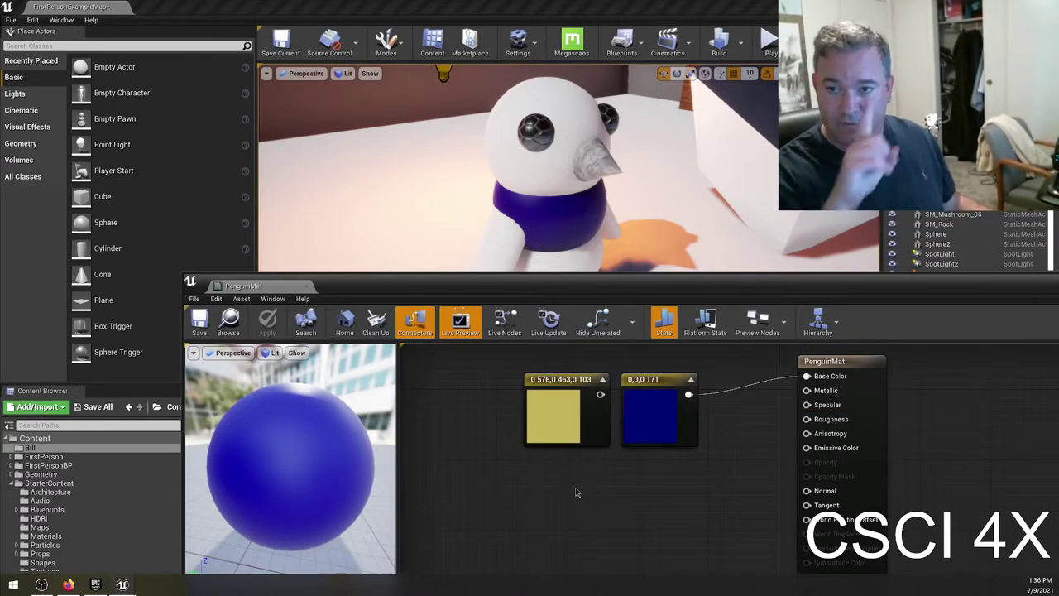
Add a single-value Constant node, connect it to PenguinMat's Metallic input, and align it directly below the blue constant.
{"action": "left_click", "coordinate": [634, 472]}
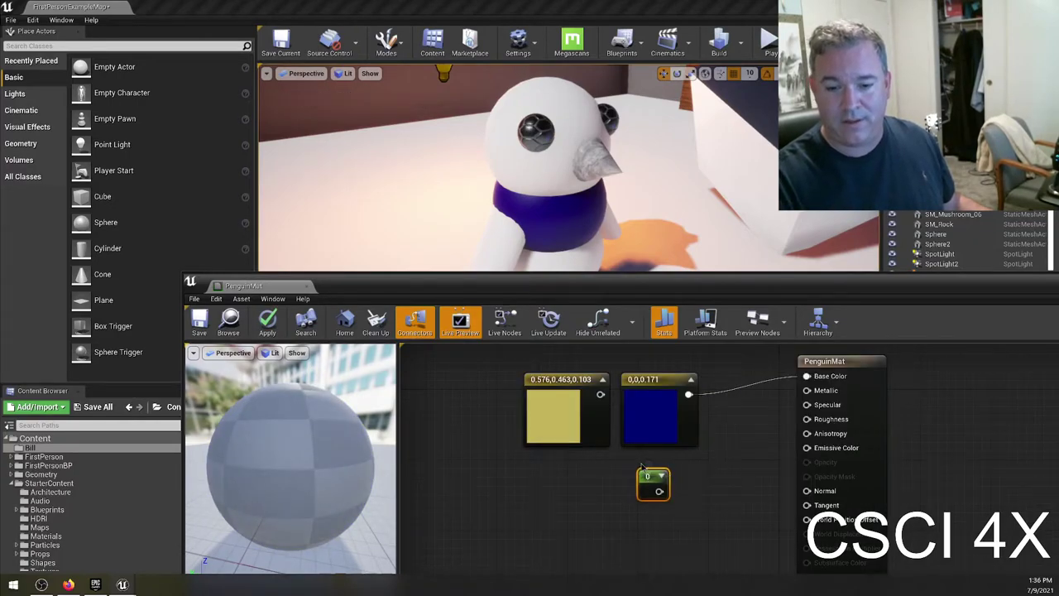
{"action": "left_click_drag", "start_coordinate": [652, 476], "coordinate": [637, 468]}
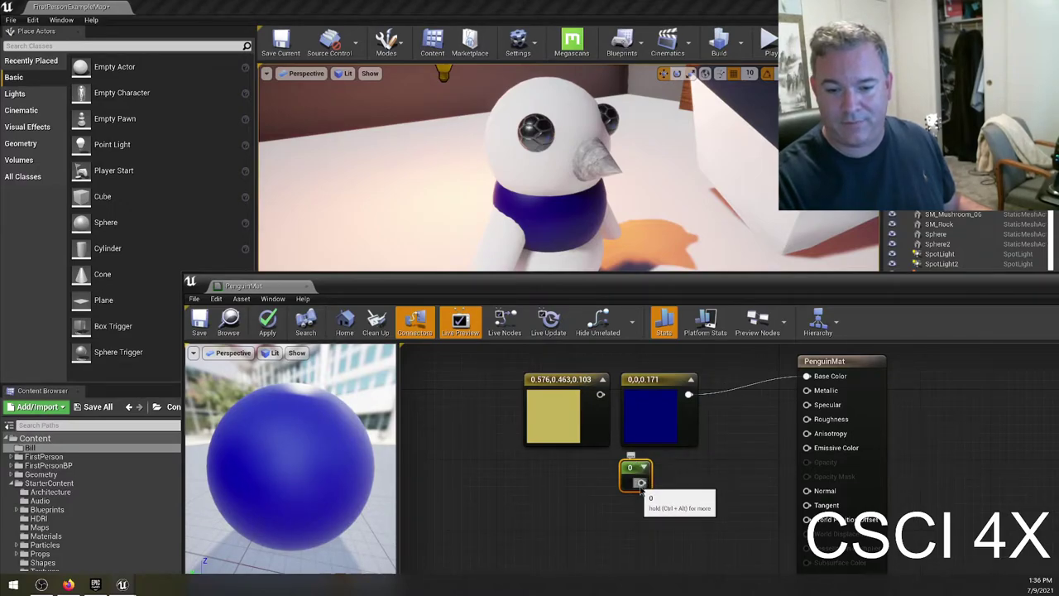
{"action": "left_click_drag", "start_coordinate": [639, 483], "coordinate": [806, 390]}
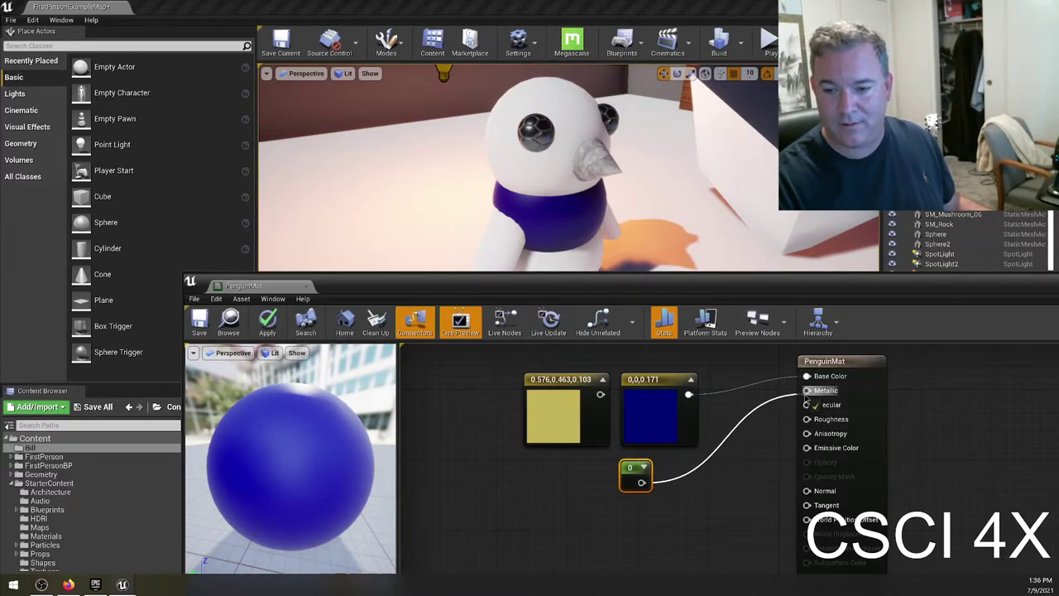
{"action": "left_click_drag", "start_coordinate": [631, 479], "coordinate": [631, 470]}
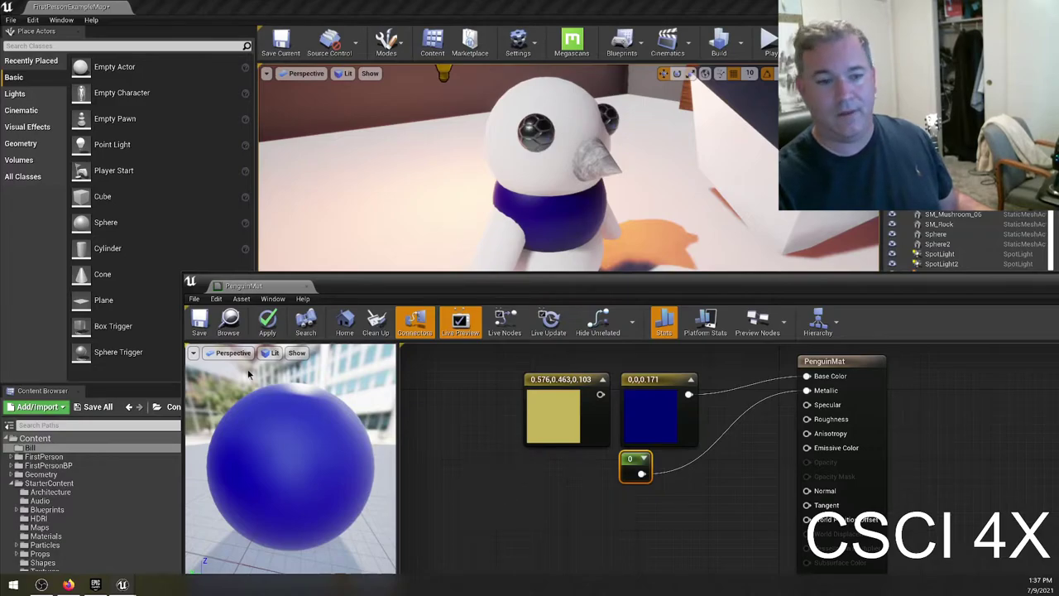
{"action": "left_click", "coordinate": [201, 326]}
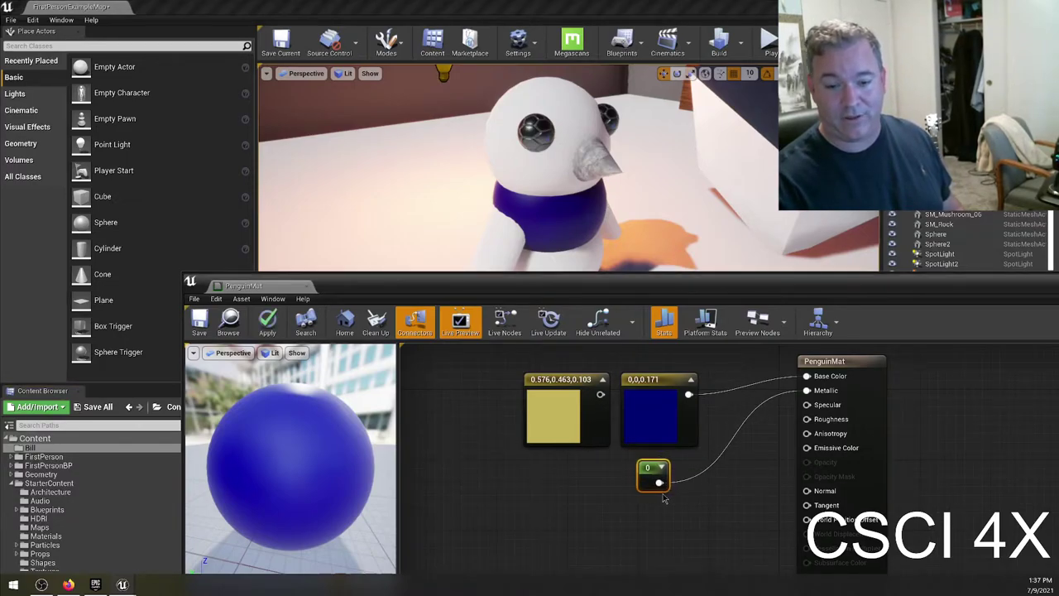
{"action": "left_click", "coordinate": [506, 484]}
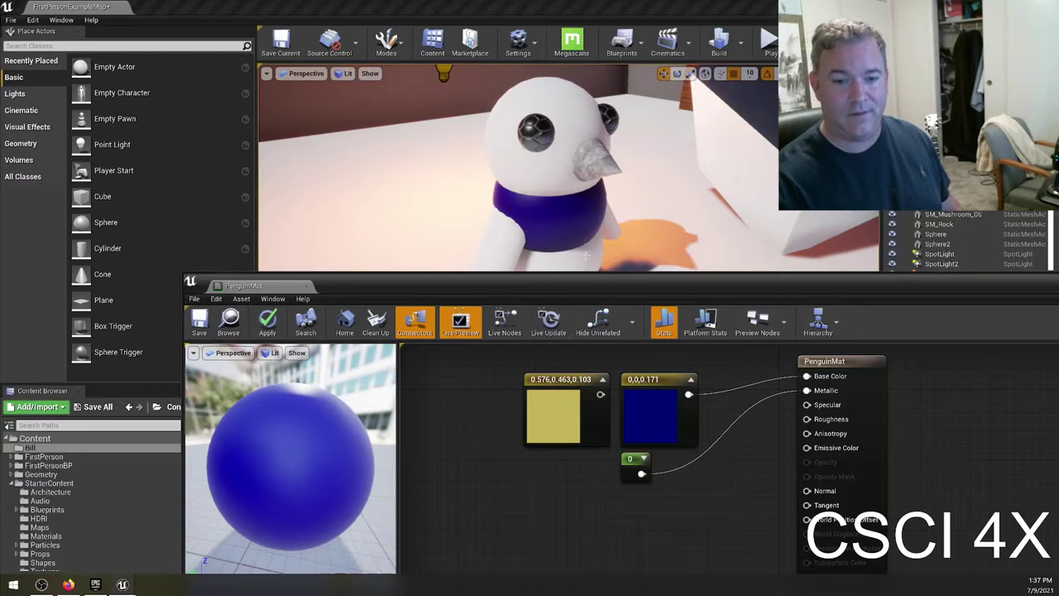
{"action": "left_click_drag", "start_coordinate": [561, 291], "coordinate": [640, 101]}
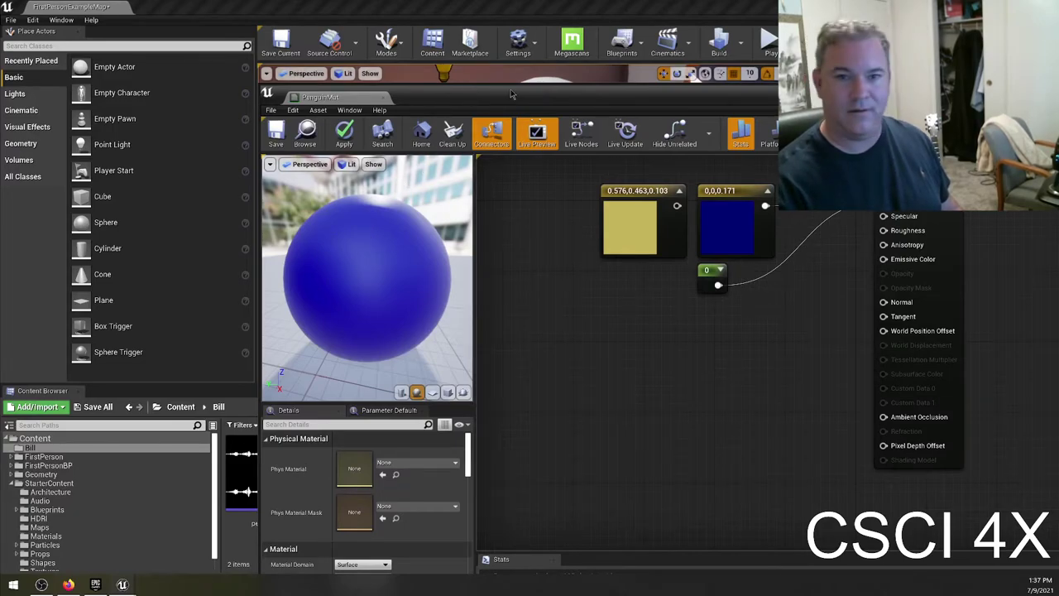
{"action": "left_click_drag", "start_coordinate": [516, 103], "coordinate": [536, 306]}
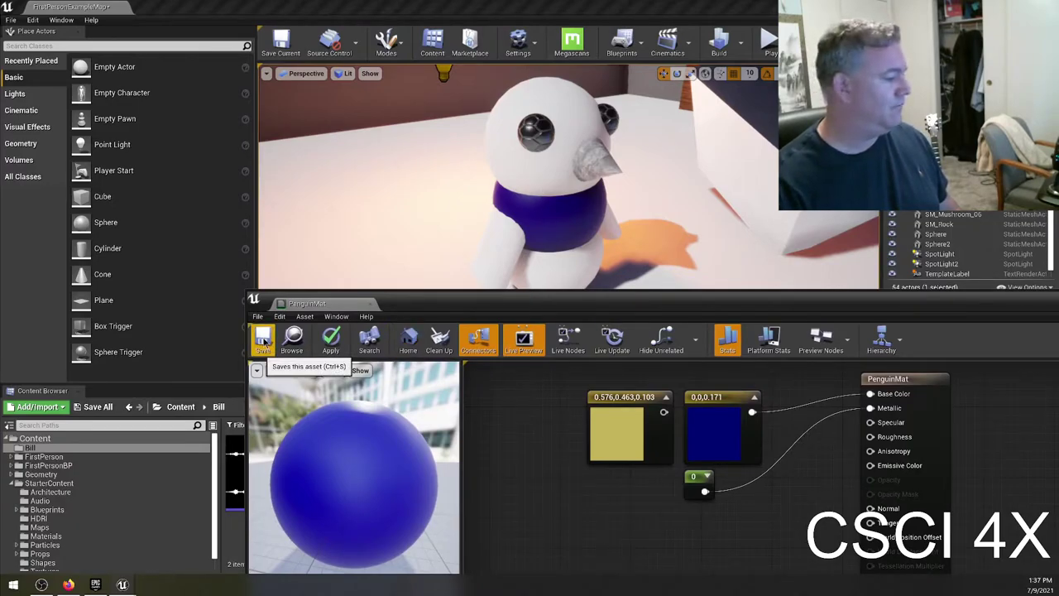
{"action": "double_click", "coordinate": [713, 437]}
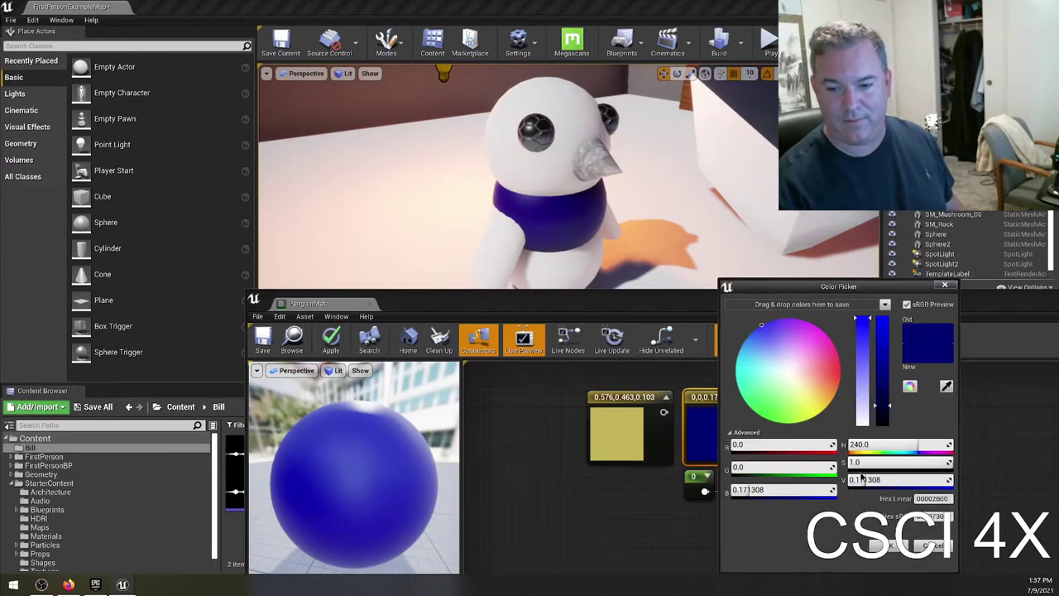
{"action": "left_click", "coordinate": [874, 354]}
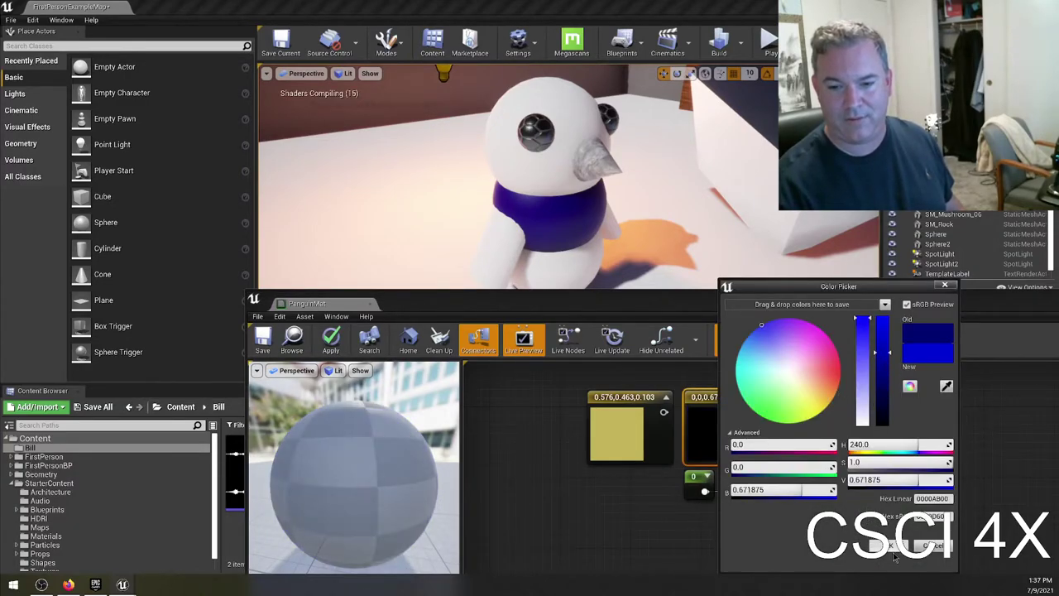
{"action": "left_click", "coordinate": [934, 546]}
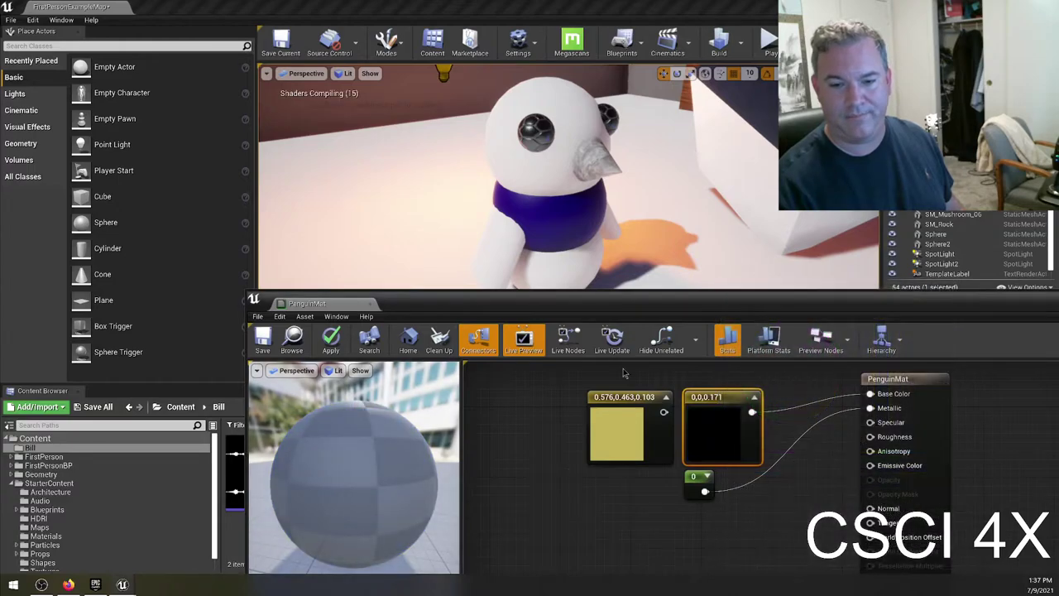
Bring the node details into view and examine the blue constant's R, G and B components.
{"action": "left_click_drag", "start_coordinate": [631, 306], "coordinate": [695, 98]}
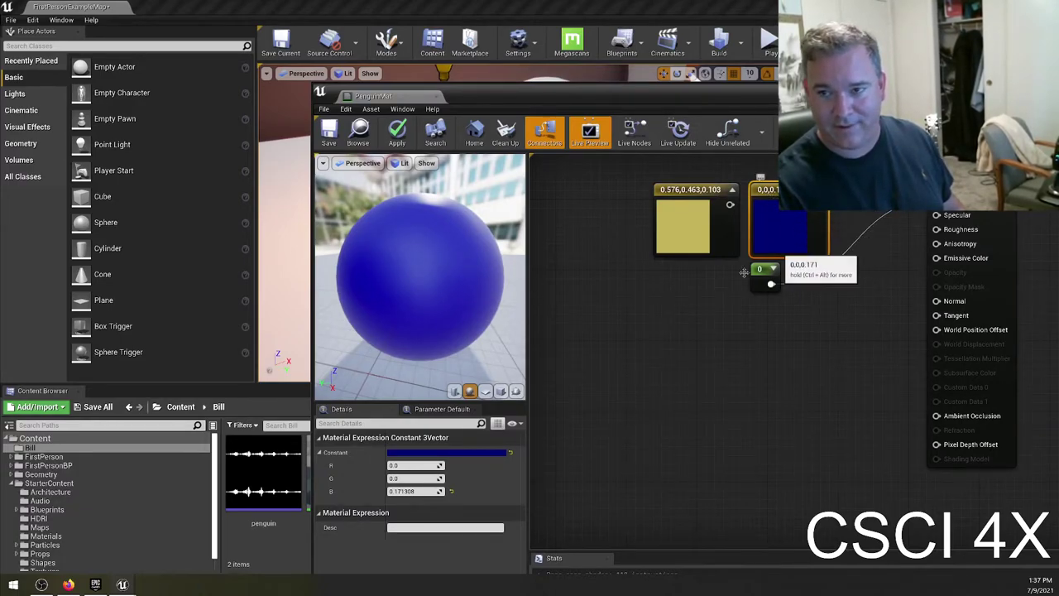
{"action": "left_click", "coordinate": [321, 459]}
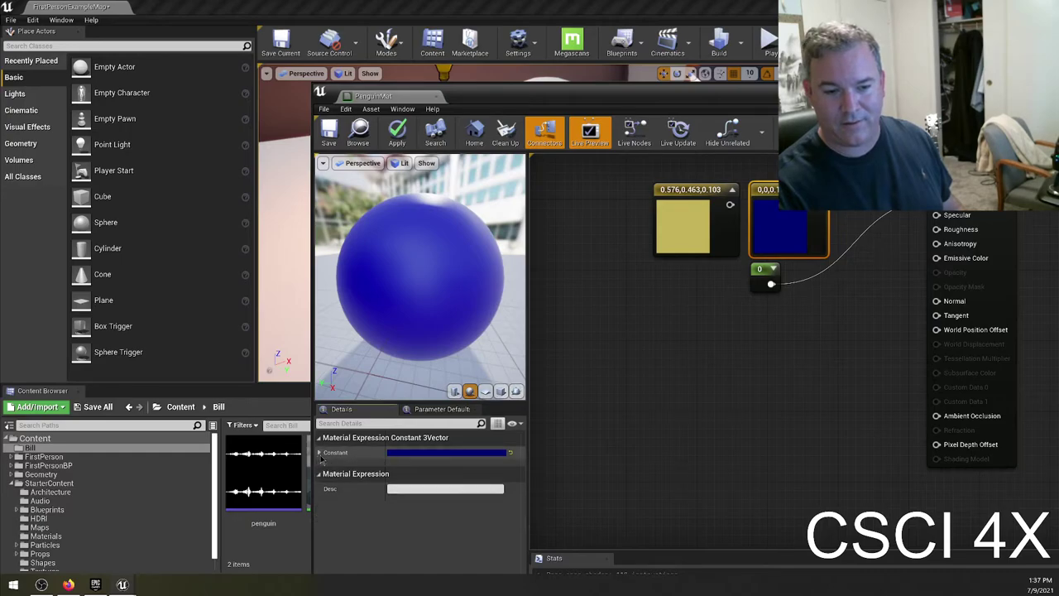
{"action": "left_click", "coordinate": [321, 458]}
{"action": "left_click", "coordinate": [321, 458]}
{"action": "left_click", "coordinate": [321, 459]}
{"action": "left_click", "coordinate": [321, 458]}
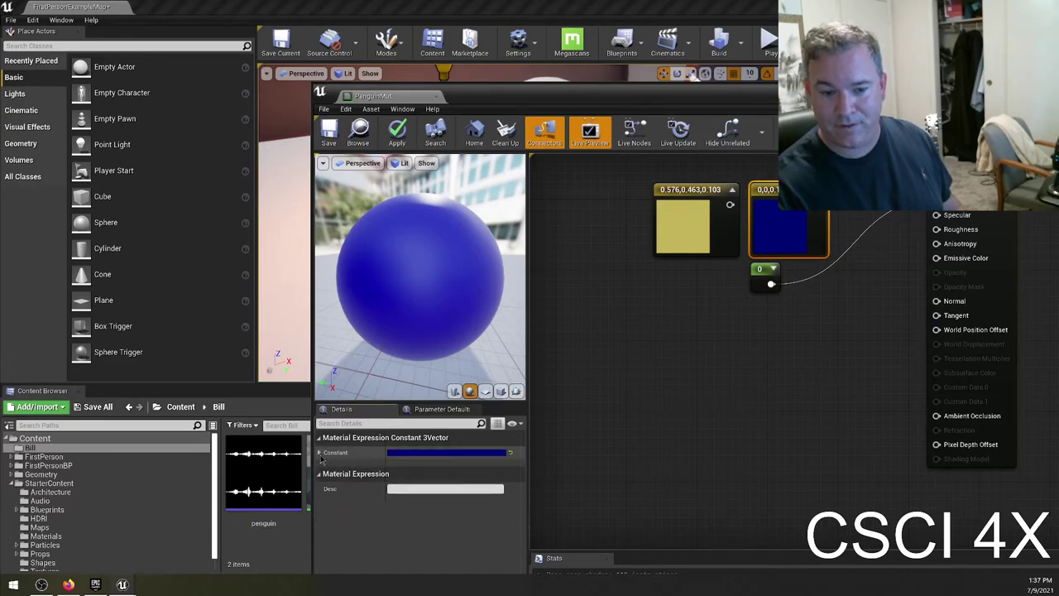
{"action": "left_click", "coordinate": [321, 459]}
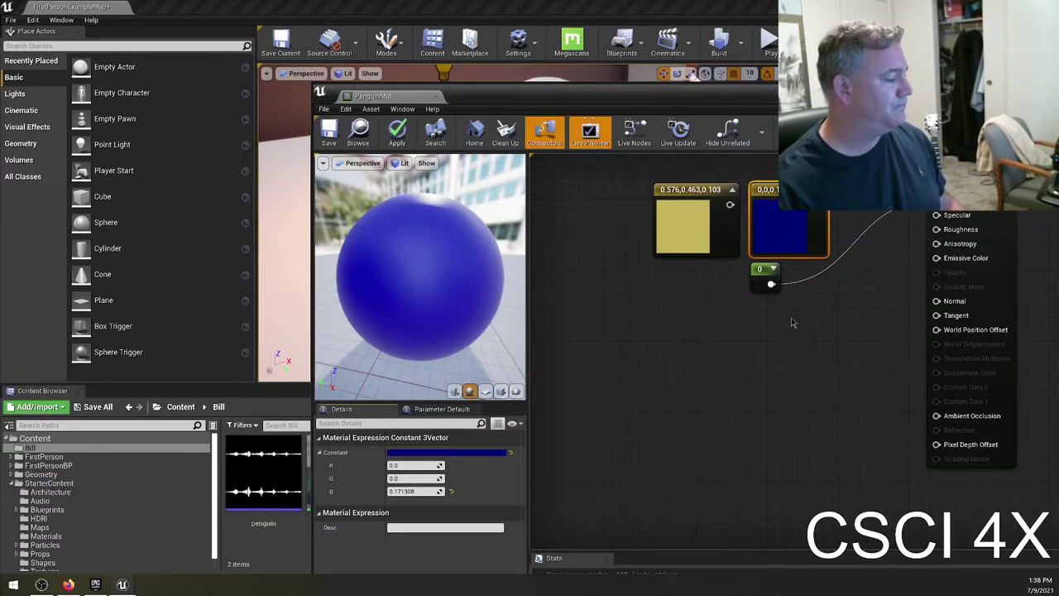
Set the Metallic constant to 1, save PenguinMat, and inspect the penguin's body up close in the level.
{"action": "left_click", "coordinate": [758, 270]}
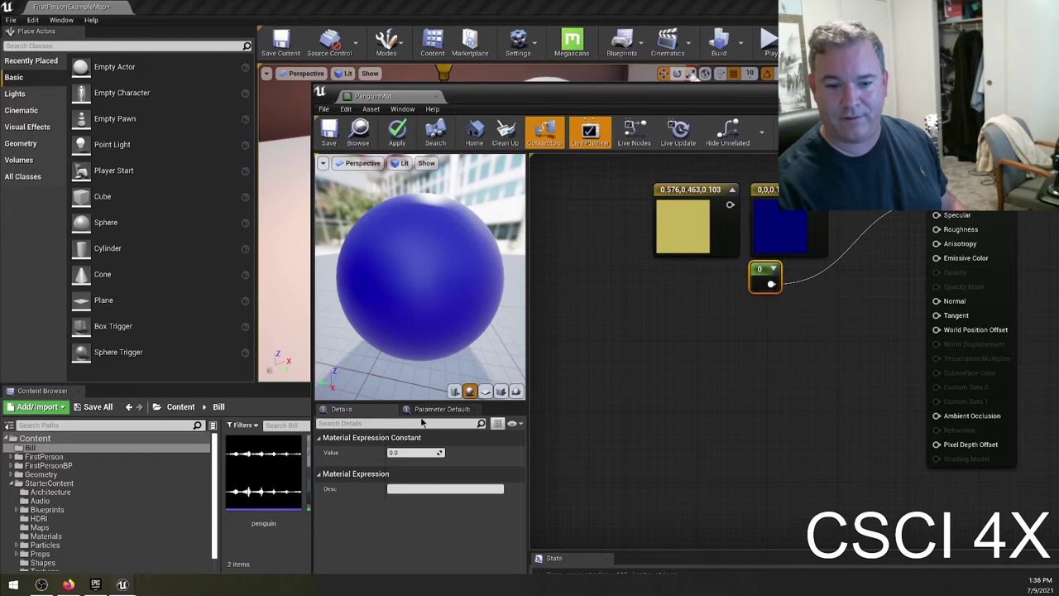
{"action": "left_click", "coordinate": [414, 452]}
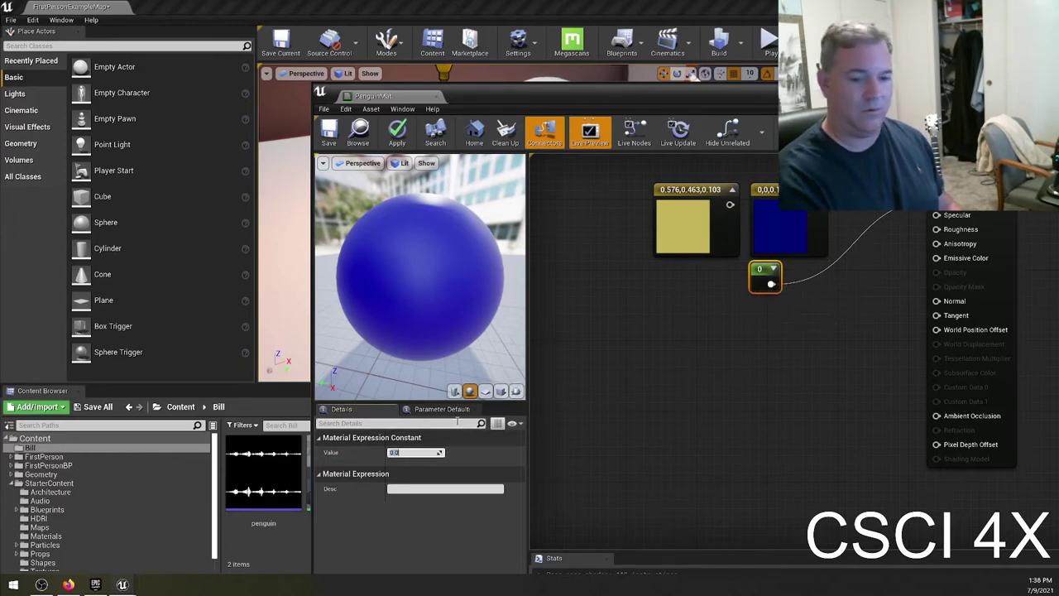
{"action": "key", "text": "Return"}
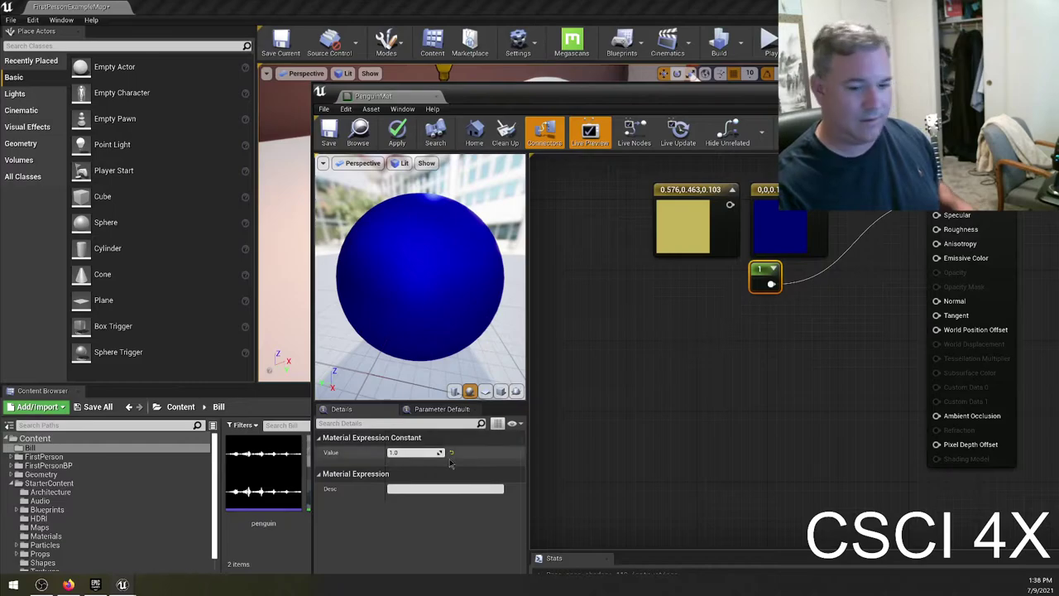
{"action": "mouse_move", "coordinate": [444, 352]}
{"action": "left_mouse_down"}
{"action": "mouse_move", "coordinate": [380, 354]}
{"action": "mouse_move", "coordinate": [368, 335]}
{"action": "left_mouse_up"}
{"action": "left_click_drag", "start_coordinate": [554, 97], "coordinate": [720, 268]}
{"action": "left_click", "coordinate": [495, 306]}
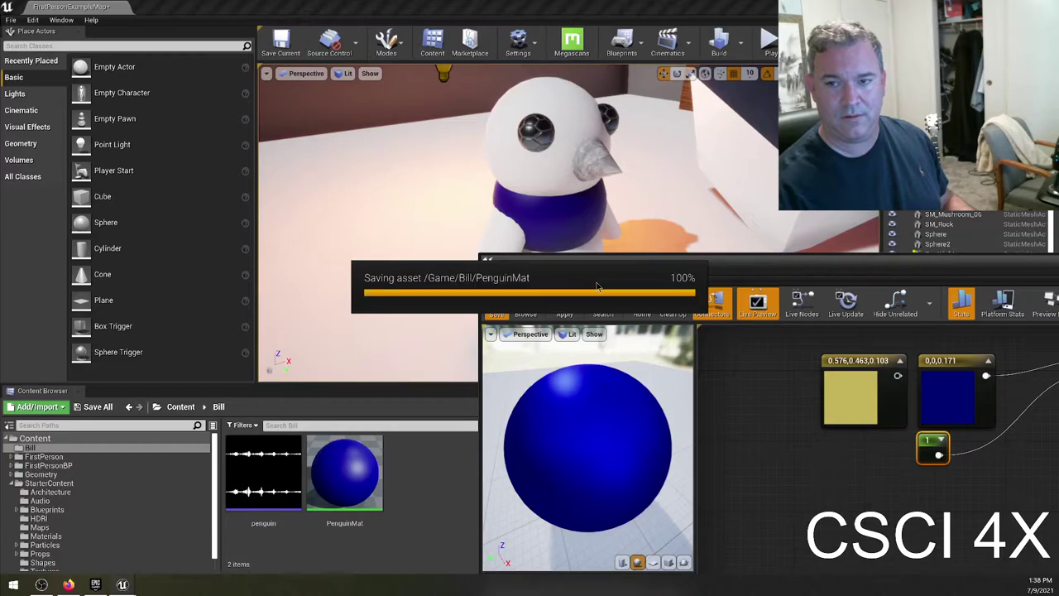
{"action": "left_click_drag", "start_coordinate": [653, 268], "coordinate": [727, 326]}
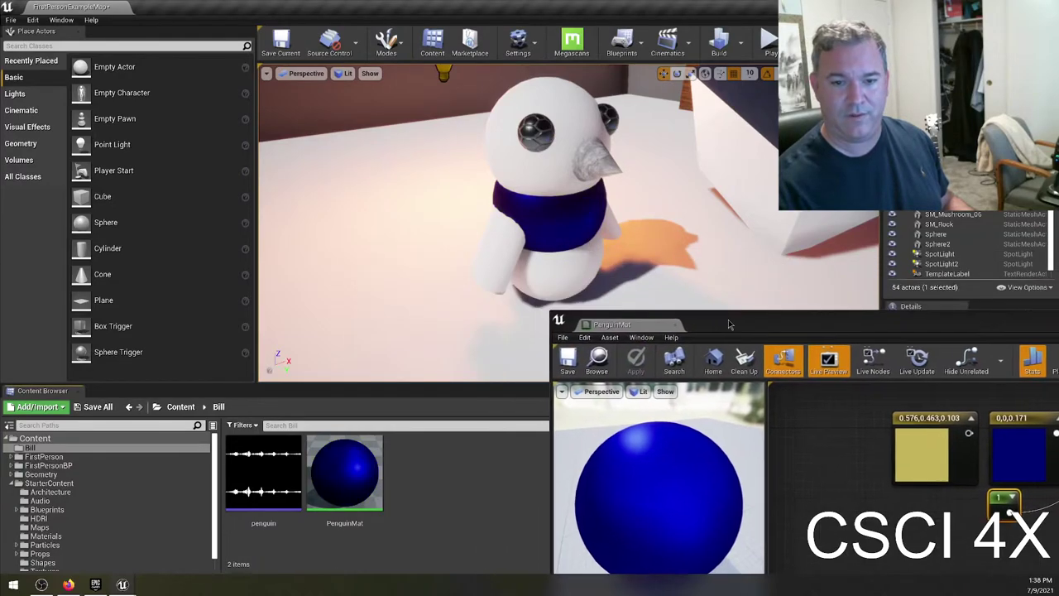
{"action": "right_click_drag", "start_coordinate": [711, 285], "coordinate": [712, 285]}
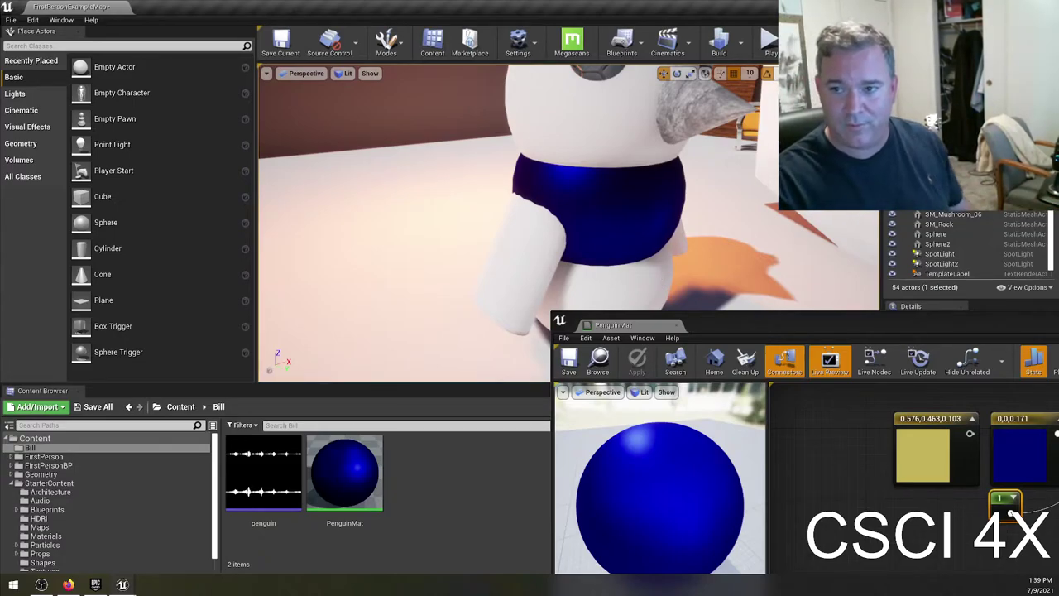
Add a second single-value Constant node to the PenguinMat graph and align it directly below the Metallic constant.
{"action": "left_click_drag", "start_coordinate": [801, 329], "coordinate": [613, 188]}
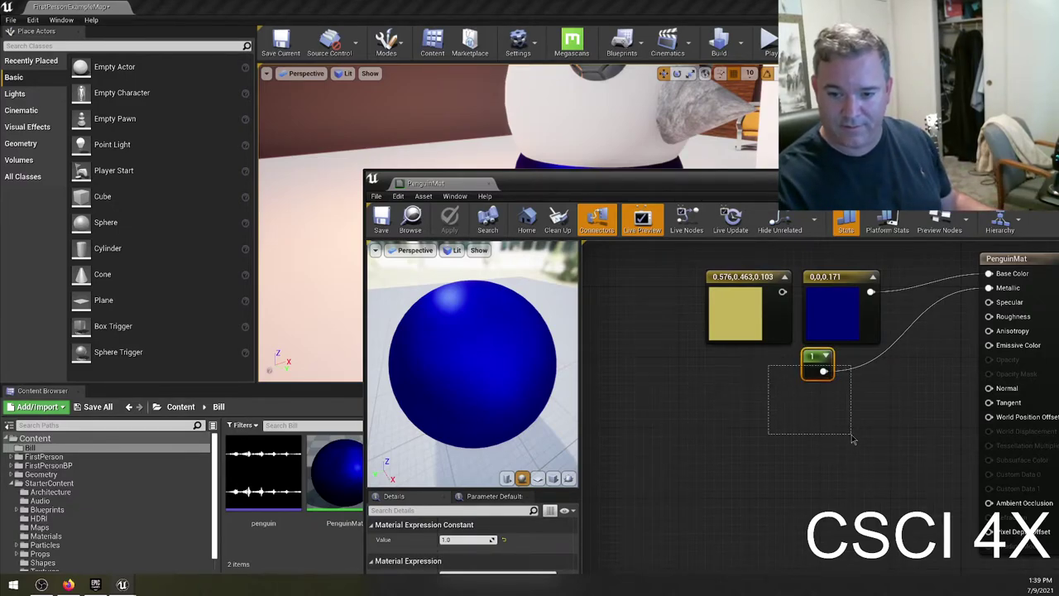
{"action": "left_click", "coordinate": [736, 407]}
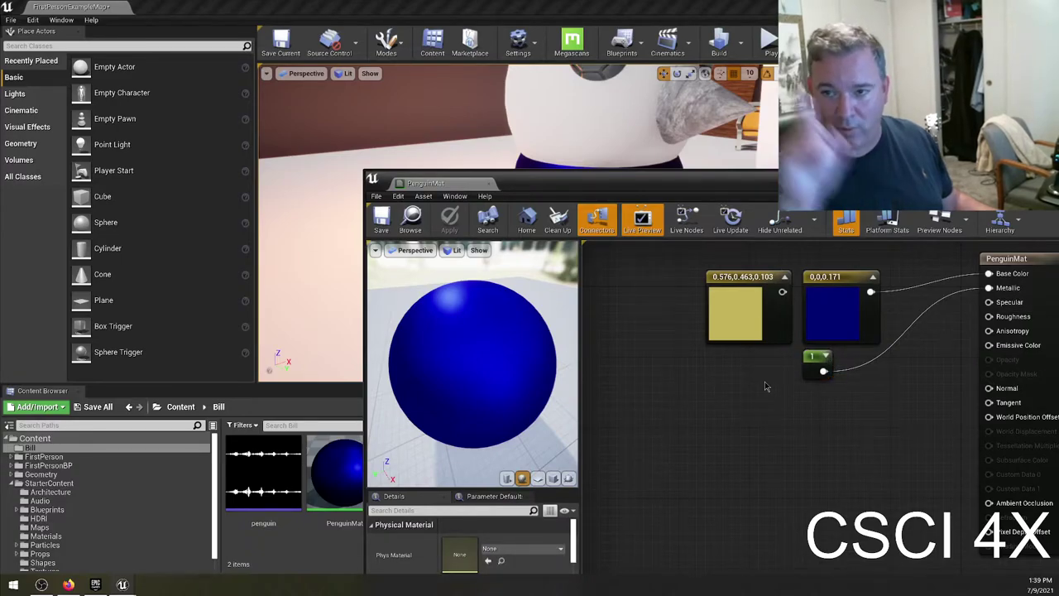
{"action": "left_click", "coordinate": [728, 382]}
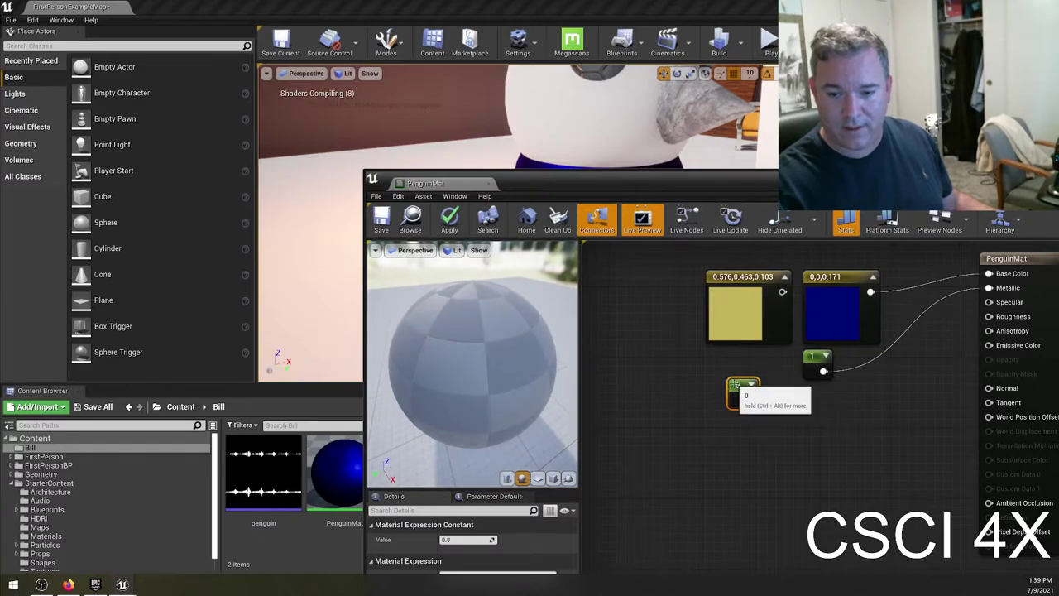
{"action": "left_click_drag", "start_coordinate": [741, 389], "coordinate": [816, 395]}
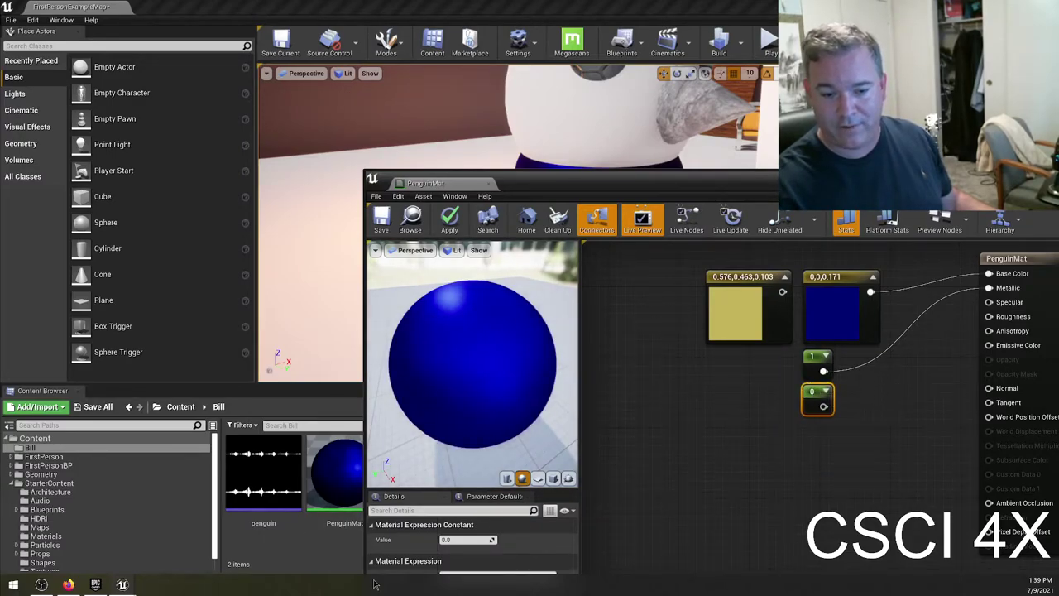
Set the new constant to 1 and connect it to PenguinMat's Specular input.
{"action": "left_click_drag", "start_coordinate": [579, 187], "coordinate": [596, 91]}
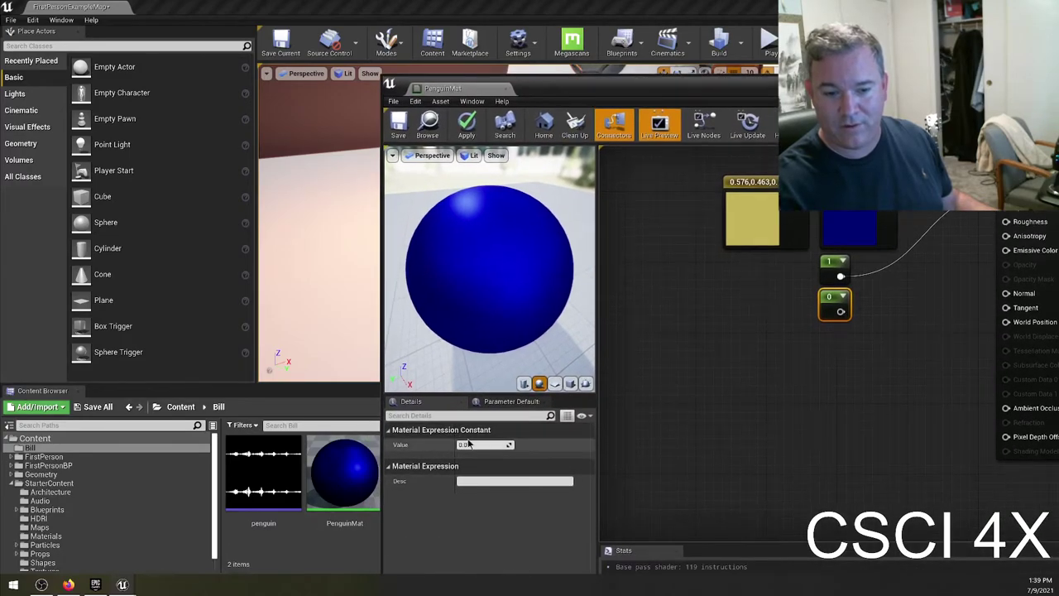
{"action": "type", "text": "1"}
{"action": "key", "text": "Return"}
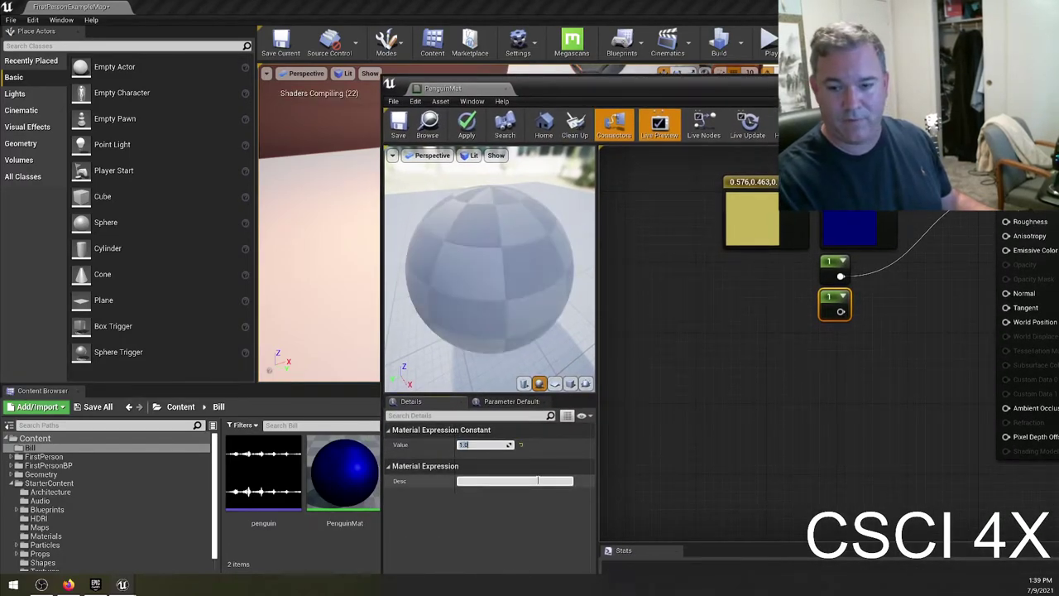
{"action": "left_click", "coordinate": [484, 445]}
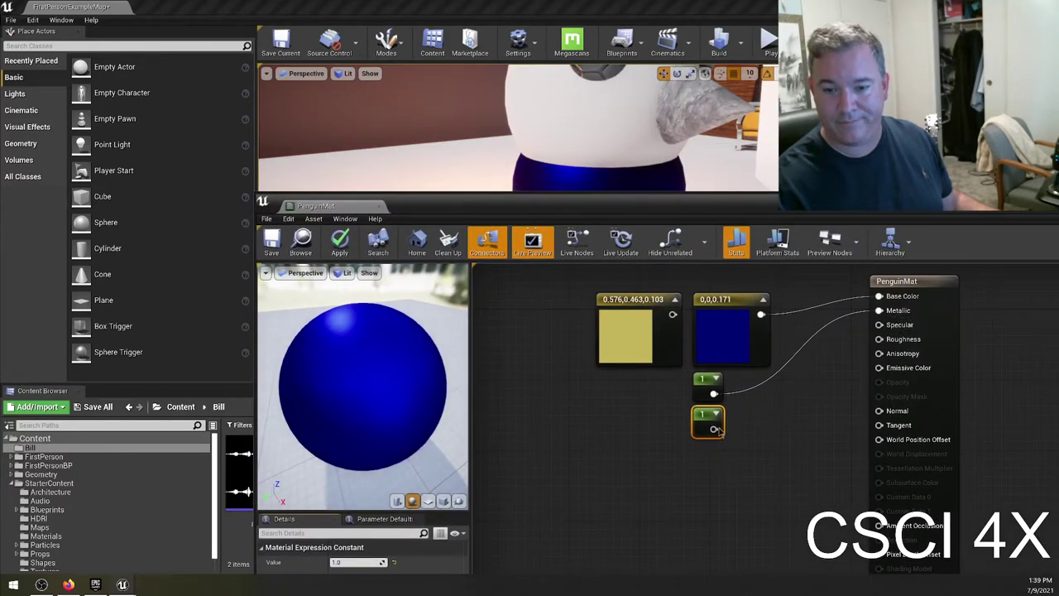
{"action": "left_click_drag", "start_coordinate": [713, 427], "coordinate": [880, 325]}
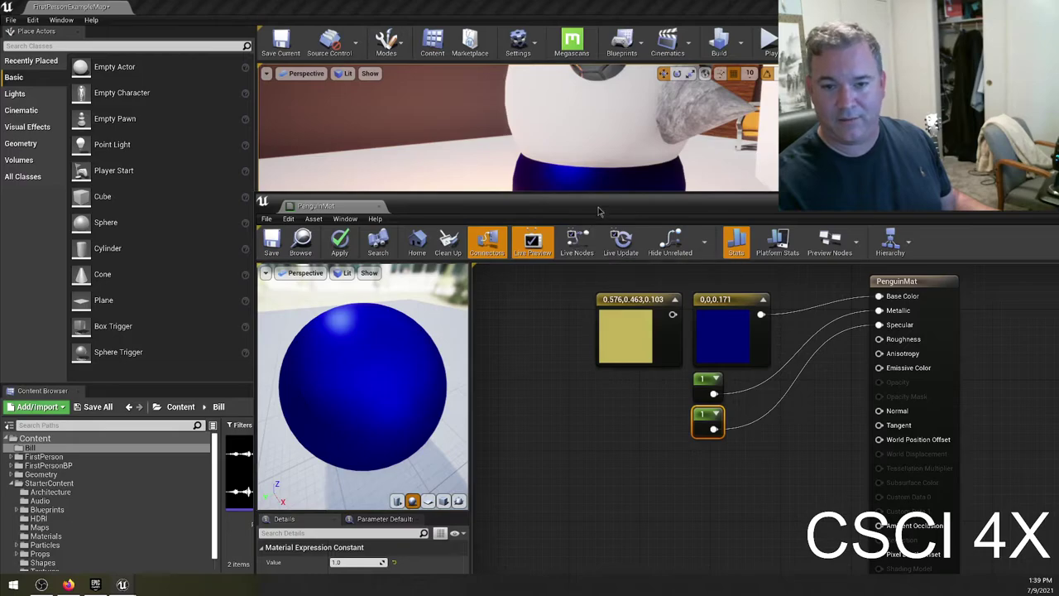
Set both the Specular and Metallic constants to 0 and examine the preview sphere.
{"action": "left_click_drag", "start_coordinate": [599, 207], "coordinate": [636, 169]}
{"action": "left_click", "coordinate": [397, 524]}
{"action": "type", "text": "0"}
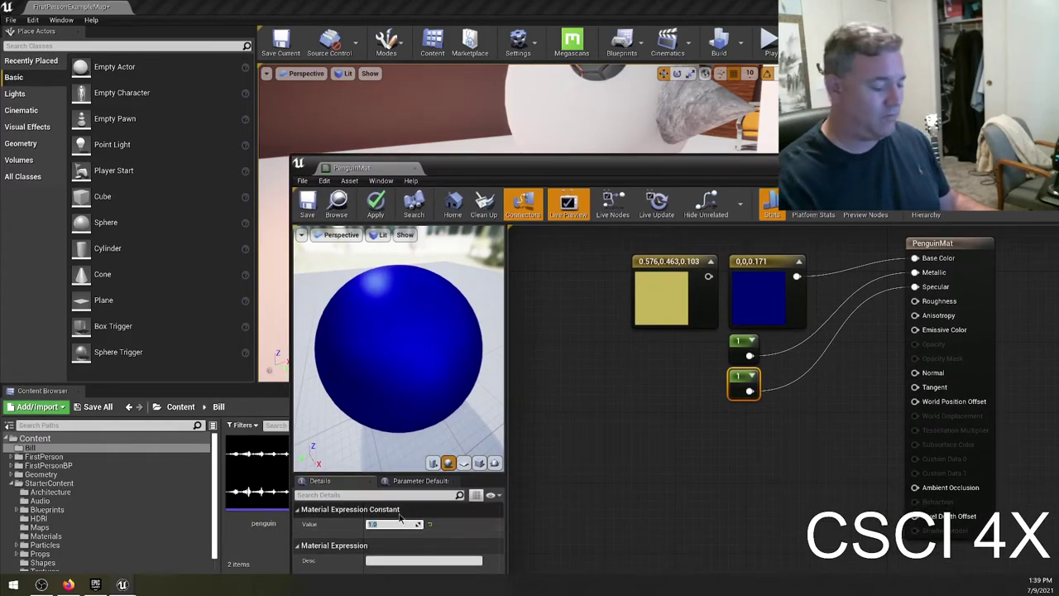
{"action": "key", "text": "Return"}
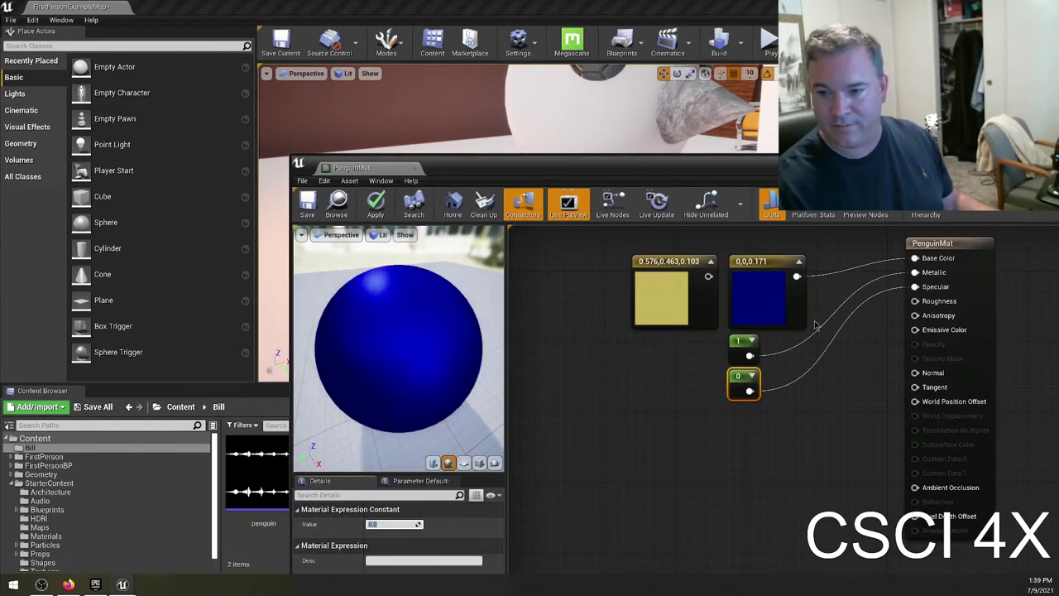
{"action": "left_click", "coordinate": [738, 346]}
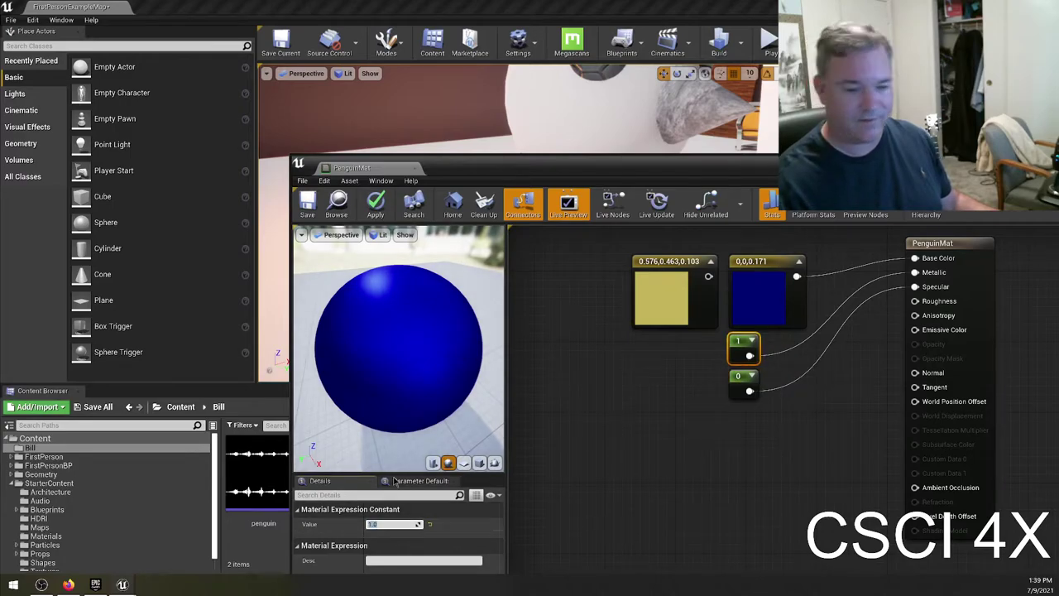
{"action": "type", "text": "0"}
{"action": "key", "text": "Return"}
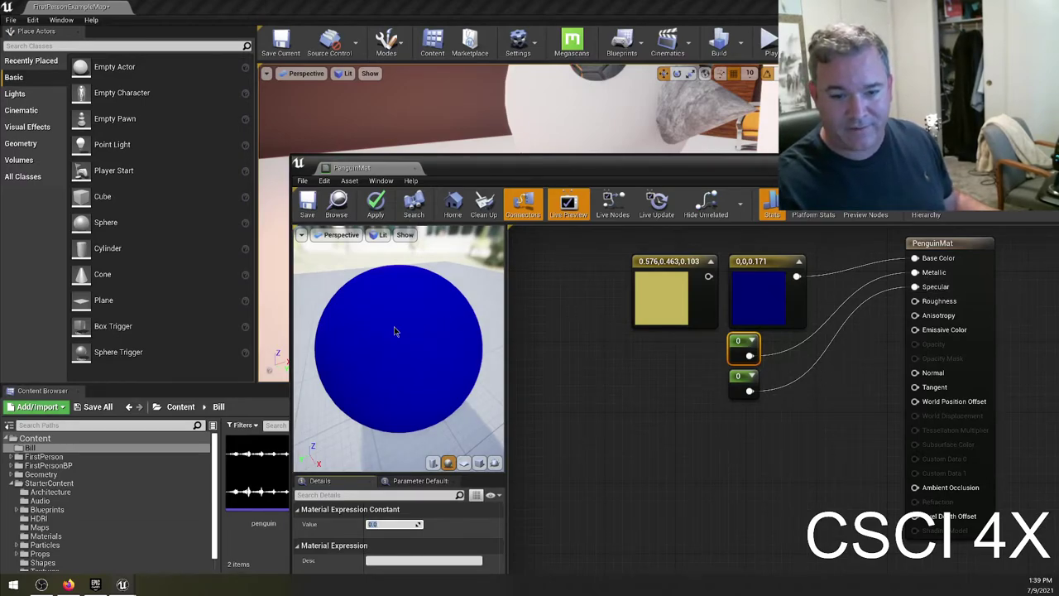
{"action": "left_click_drag", "start_coordinate": [395, 331], "coordinate": [502, 337]}
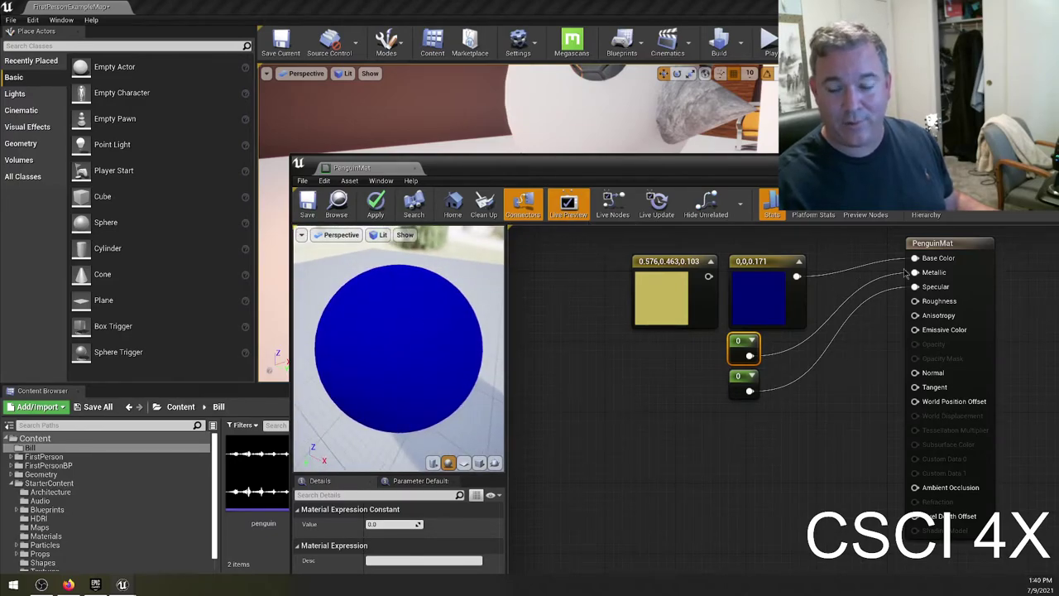
Save PenguinMat and inspect the penguin's blue body in the level from the back and front.
{"action": "left_click_drag", "start_coordinate": [749, 165], "coordinate": [766, 243]}
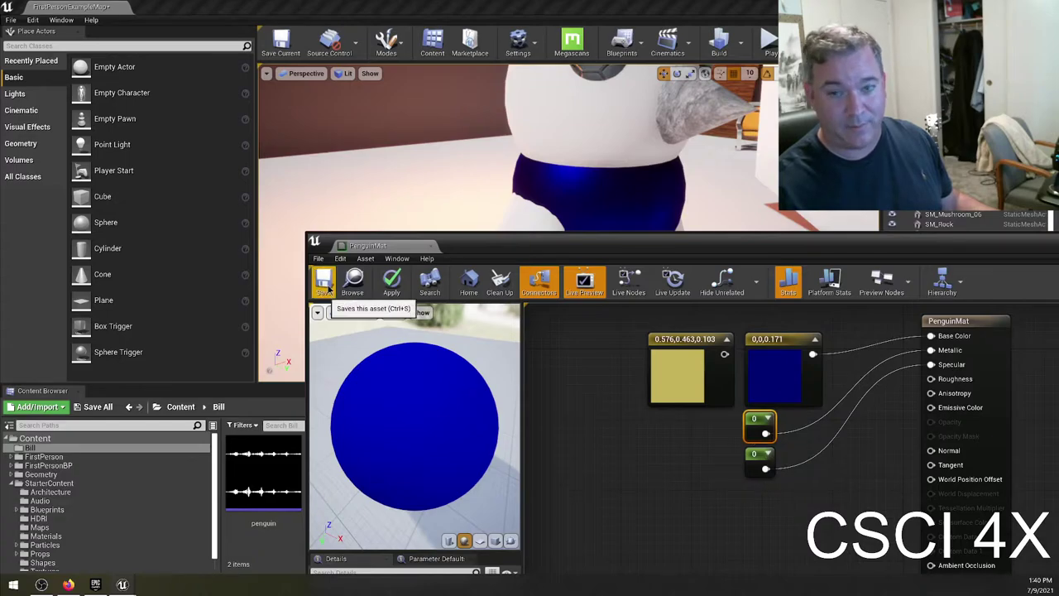
{"action": "key", "text": "ctrl+s"}
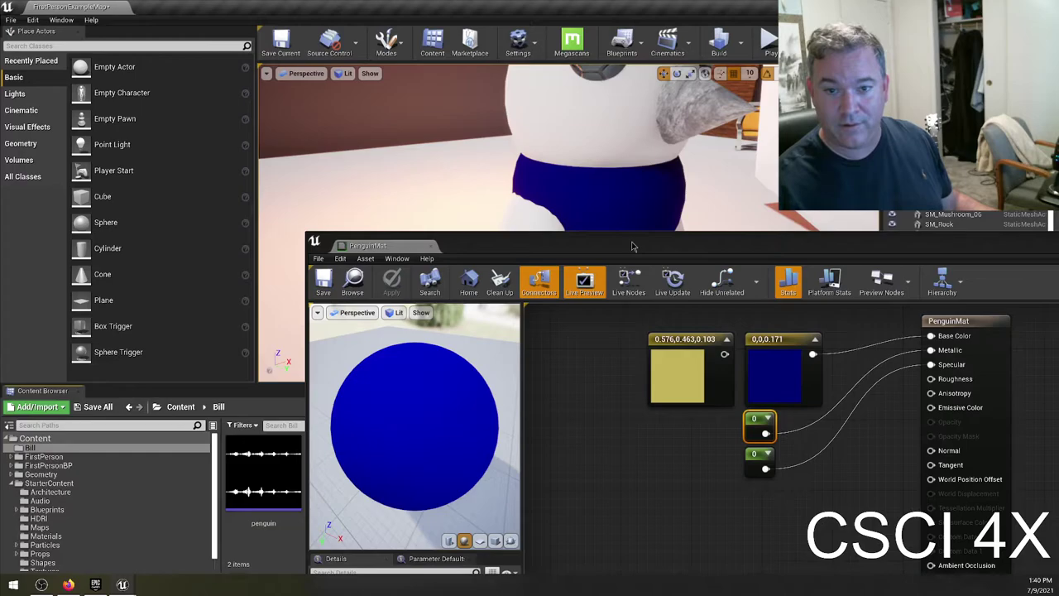
{"action": "left_click_drag", "start_coordinate": [632, 242], "coordinate": [654, 355]}
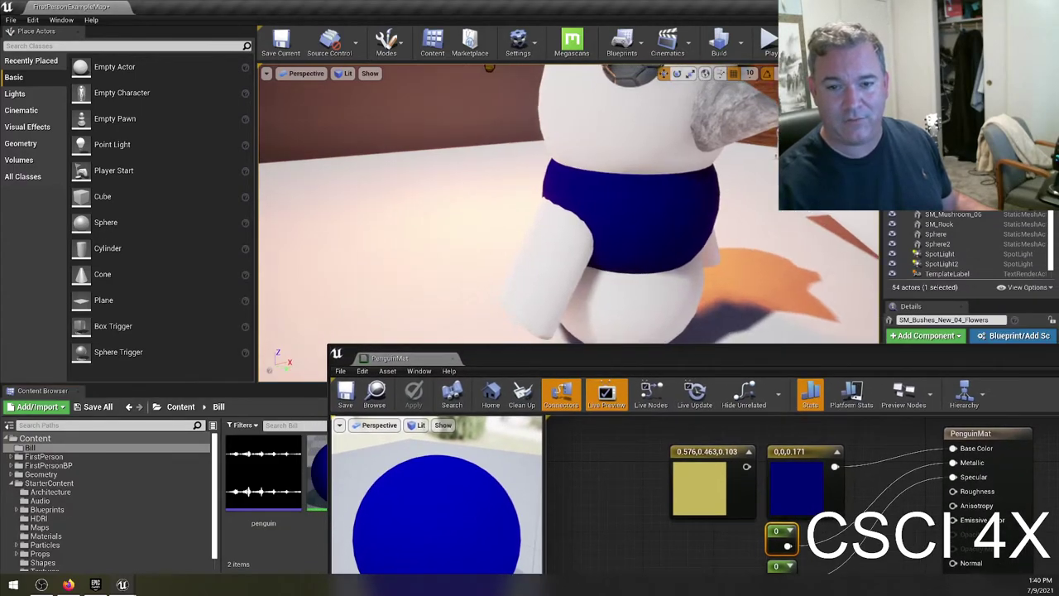
{"action": "right_click_drag", "start_coordinate": [530, 207], "coordinate": [496, 207]}
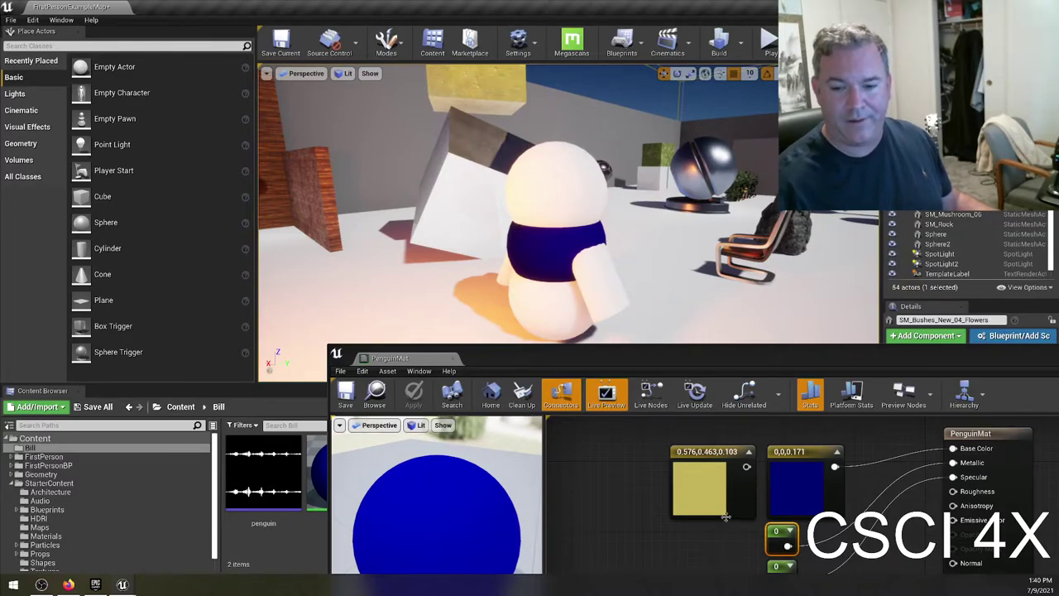
{"action": "left_click_drag", "start_coordinate": [791, 358], "coordinate": [810, 315]}
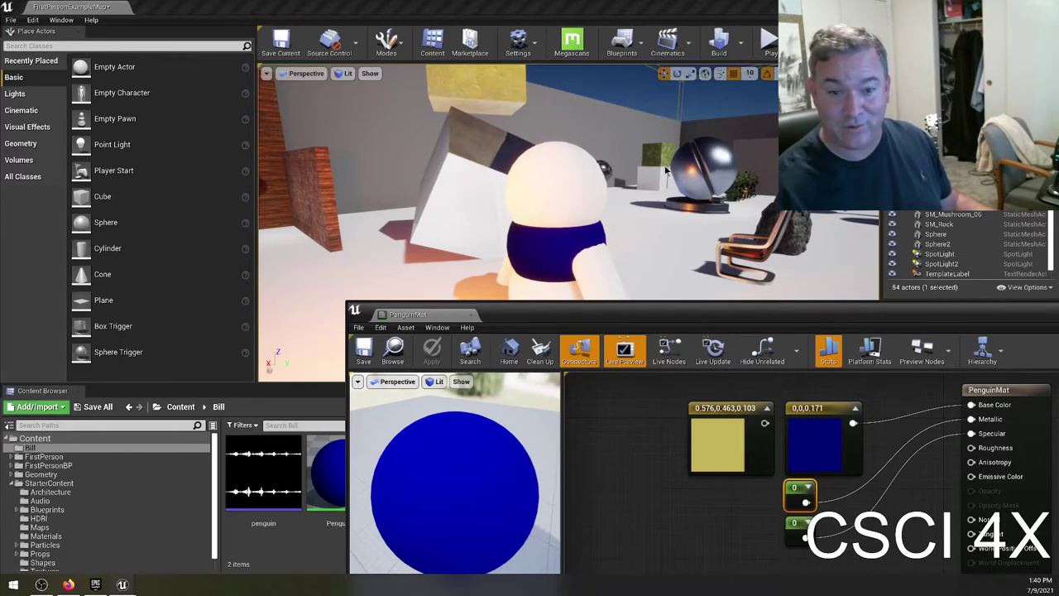
{"action": "right_click_drag", "start_coordinate": [664, 169], "coordinate": [664, 170]}
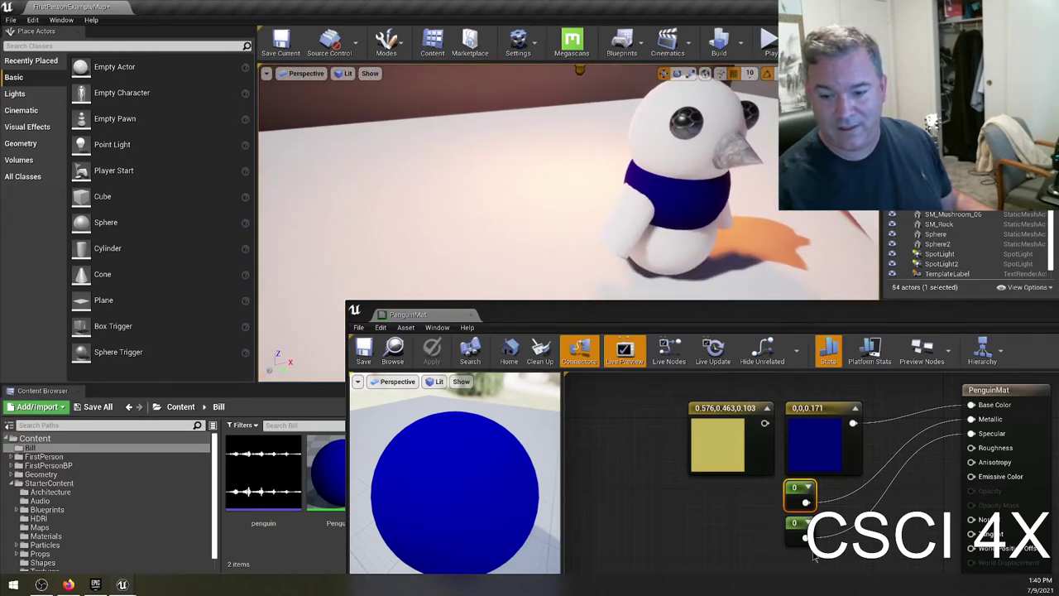
Set the Specular constant to 1, save PenguinMat, and inspect the penguin's body in the level.
{"action": "left_click", "coordinate": [799, 530]}
{"action": "scroll", "coordinate": [595, 500], "scroll_direction": "down", "scroll_amount": 1}
{"action": "scroll", "coordinate": [520, 409], "scroll_direction": "down", "scroll_amount": 3}
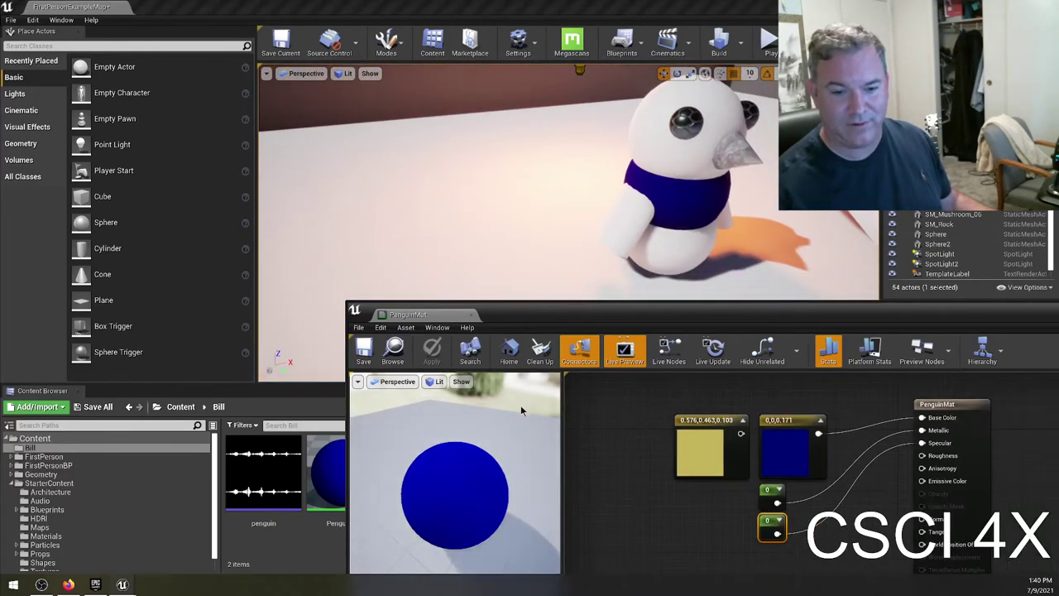
{"action": "left_click_drag", "start_coordinate": [529, 314], "coordinate": [579, 192]}
{"action": "left_click", "coordinate": [494, 547]}
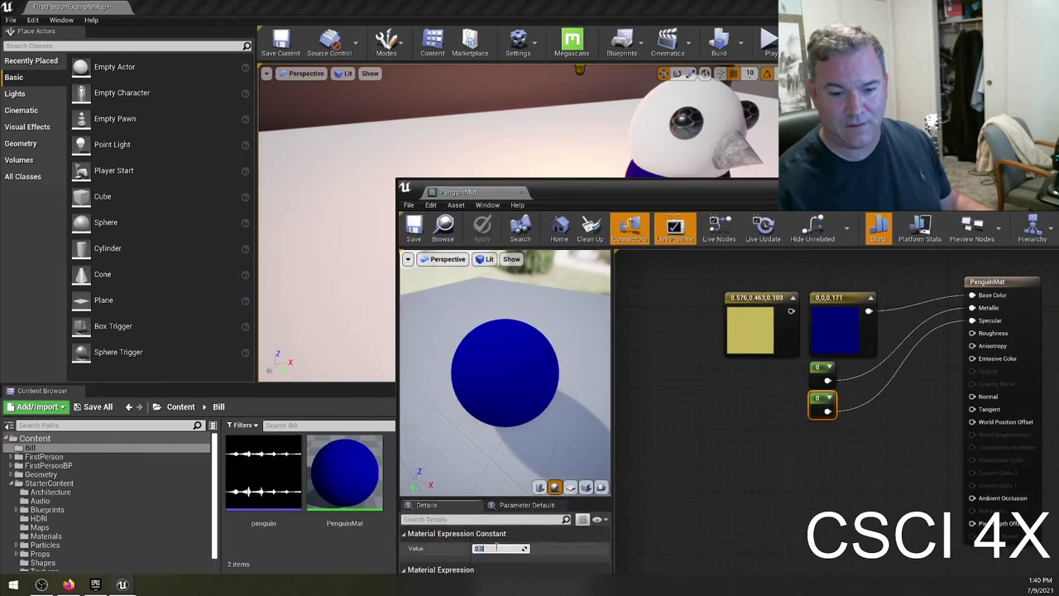
{"action": "type", "text": "1"}
{"action": "key", "text": "Return"}
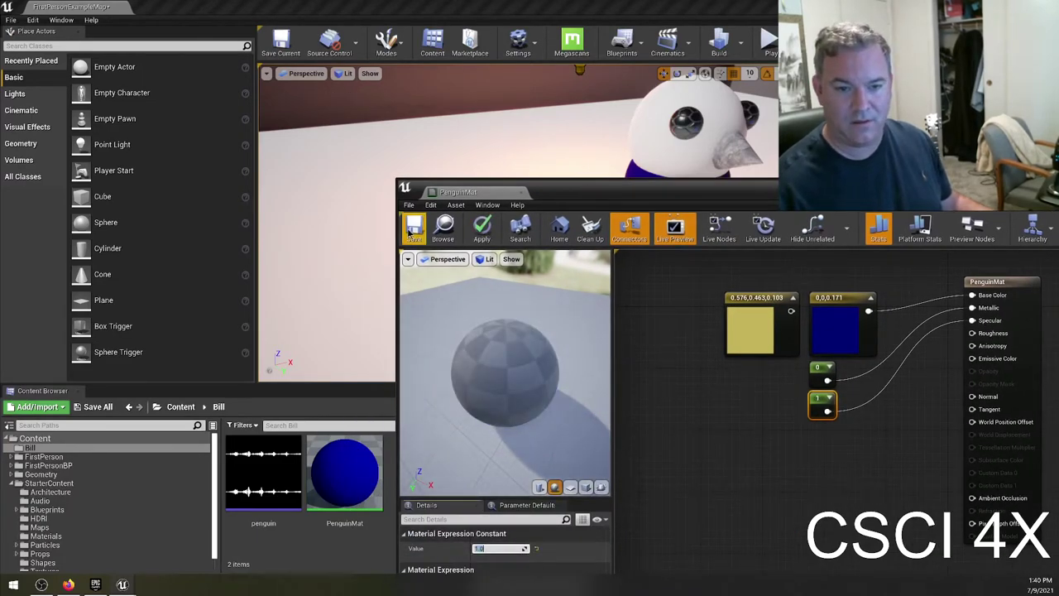
{"action": "left_click", "coordinate": [414, 230]}
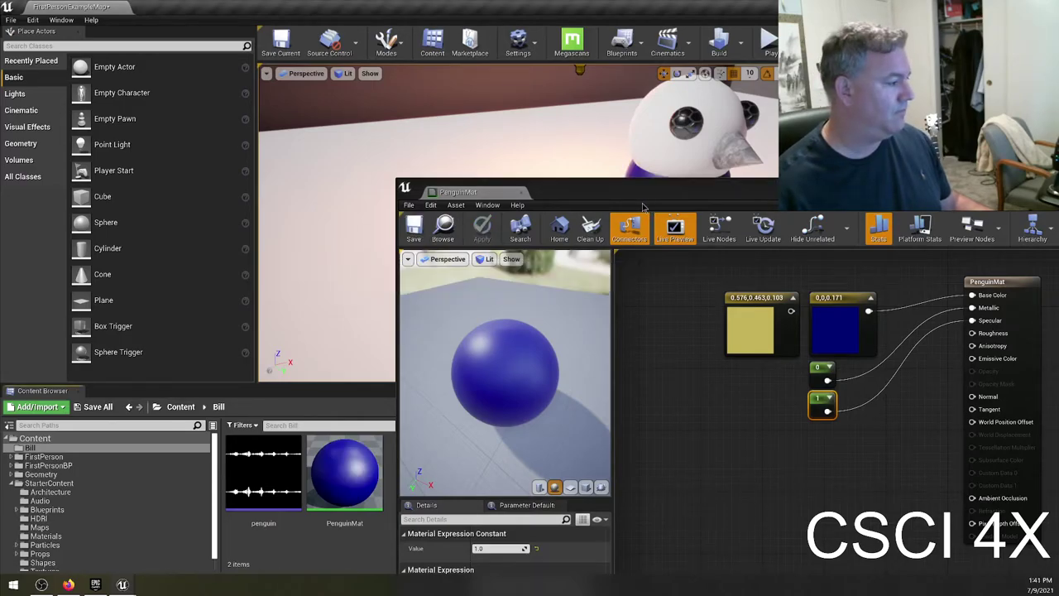
{"action": "left_click_drag", "start_coordinate": [675, 199], "coordinate": [723, 345]}
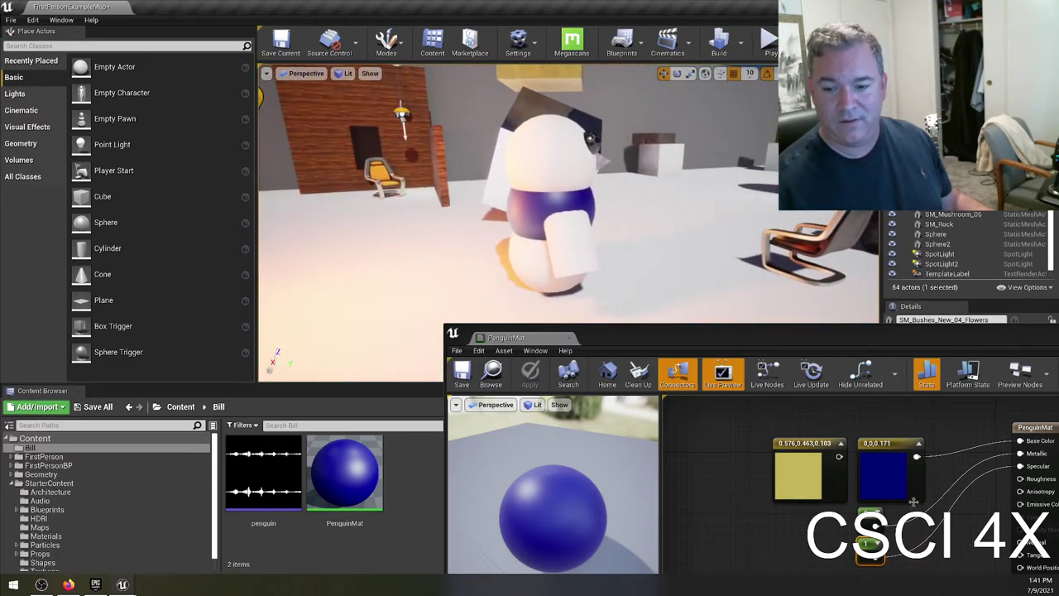
Set the Specular constant to 0.4, save PenguinMat, and check the penguin in the level before returning to the material graph.
{"action": "left_click_drag", "start_coordinate": [674, 337], "coordinate": [599, 117]}
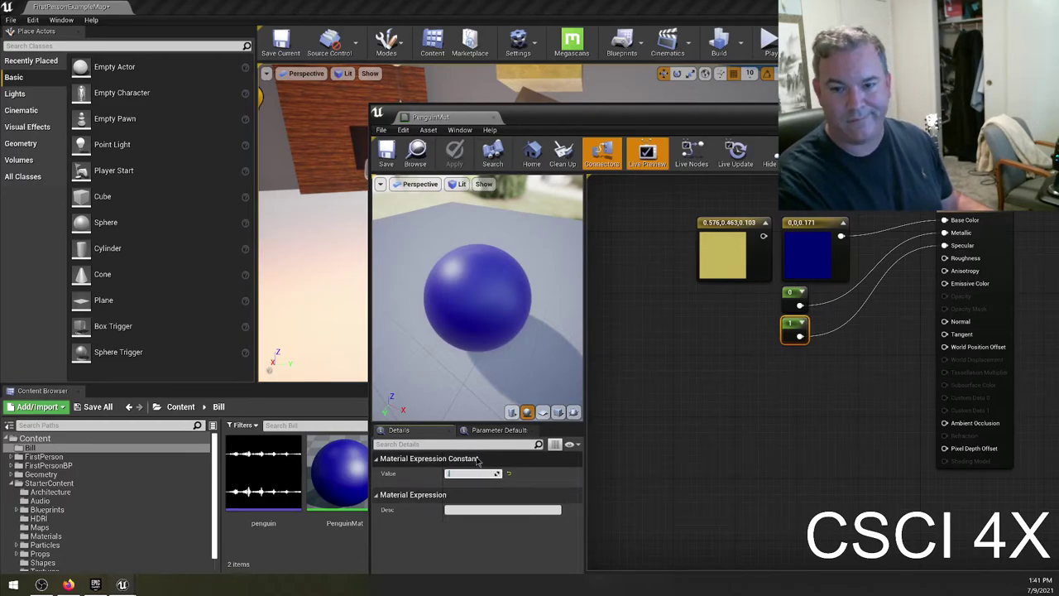
{"action": "type", "text": "0.4"}
{"action": "key", "text": "Return"}
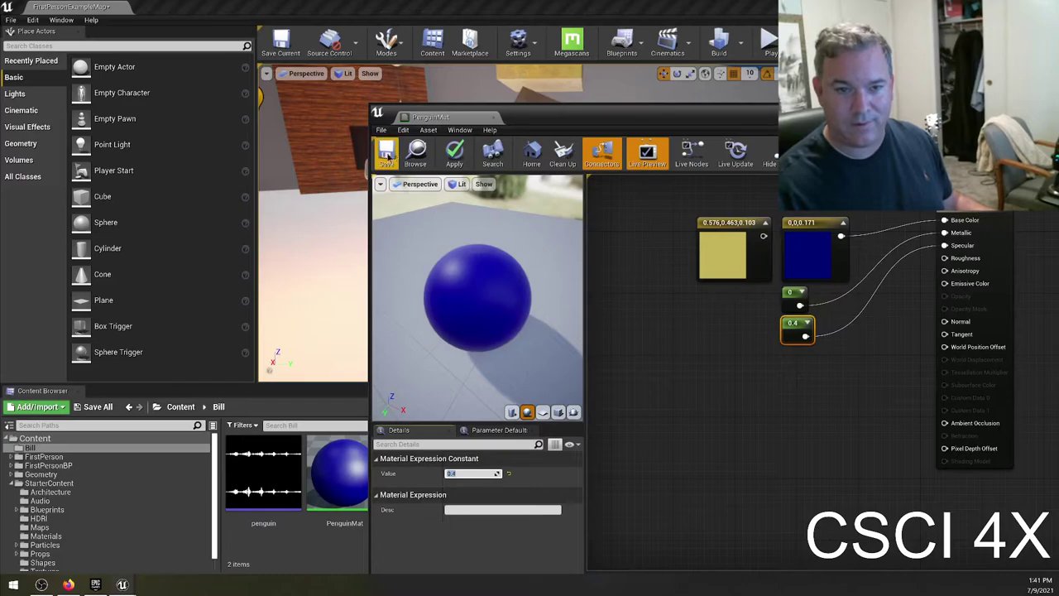
{"action": "left_click", "coordinate": [385, 154]}
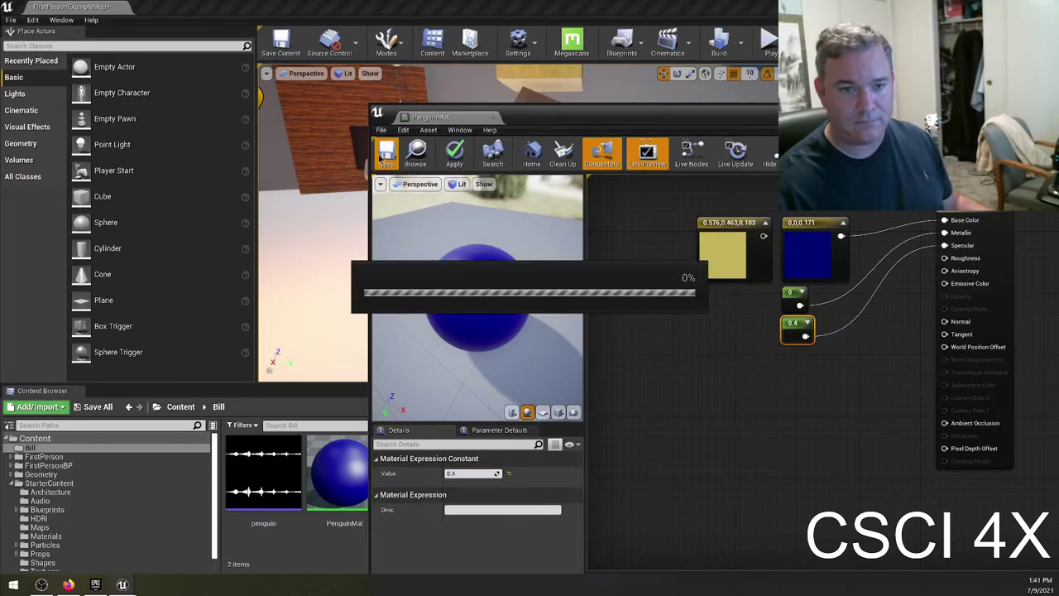
{"action": "left_click_drag", "start_coordinate": [529, 118], "coordinate": [705, 296]}
{"action": "right_click_drag", "start_coordinate": [413, 206], "coordinate": [290, 217]}
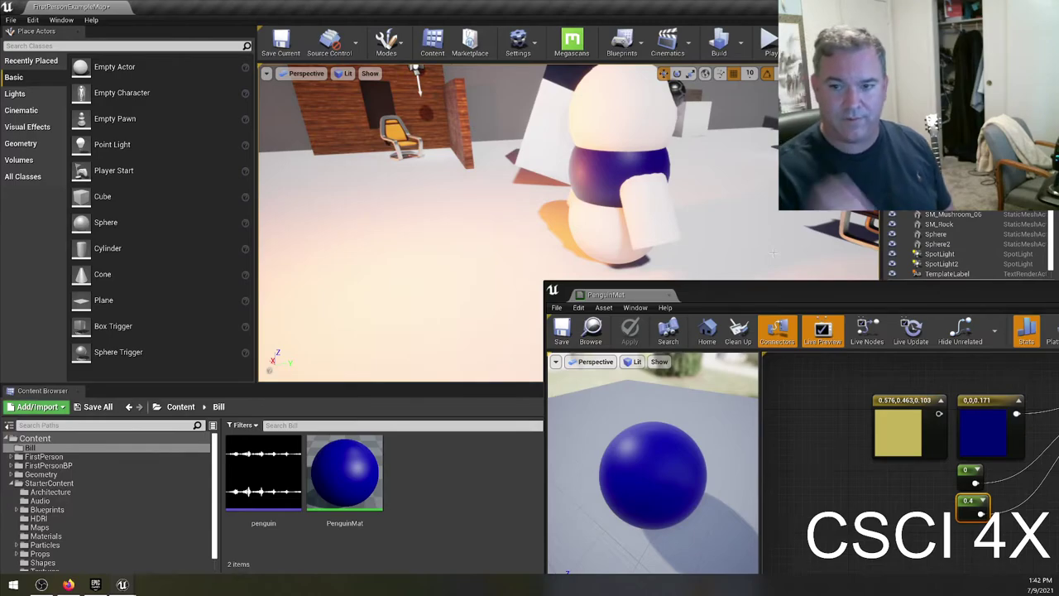
{"action": "left_click_drag", "start_coordinate": [809, 302], "coordinate": [509, 198]}
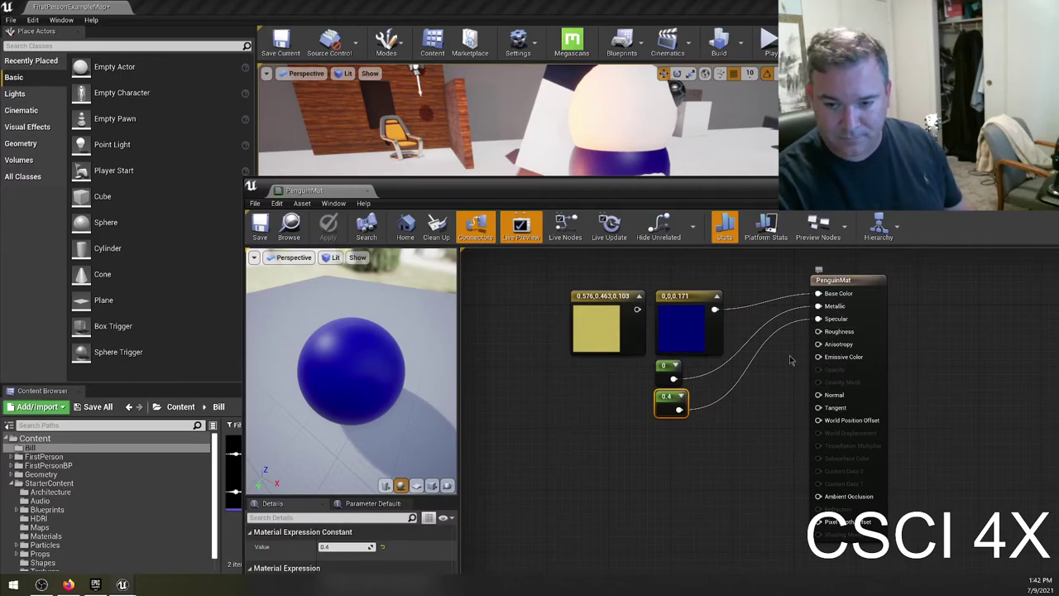
Connect a new Constant of 0 to Roughness below the other constants, save PenguinMat, and inspect the penguin's body in the level.
{"action": "left_click", "coordinate": [642, 449]}
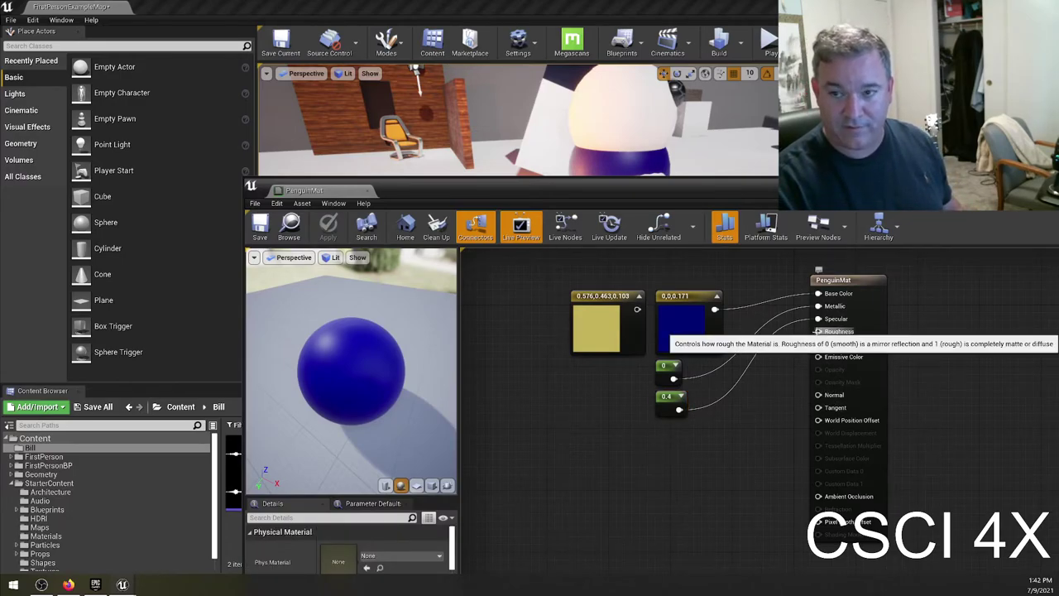
{"action": "left_click_drag", "start_coordinate": [815, 334], "coordinate": [670, 460]}
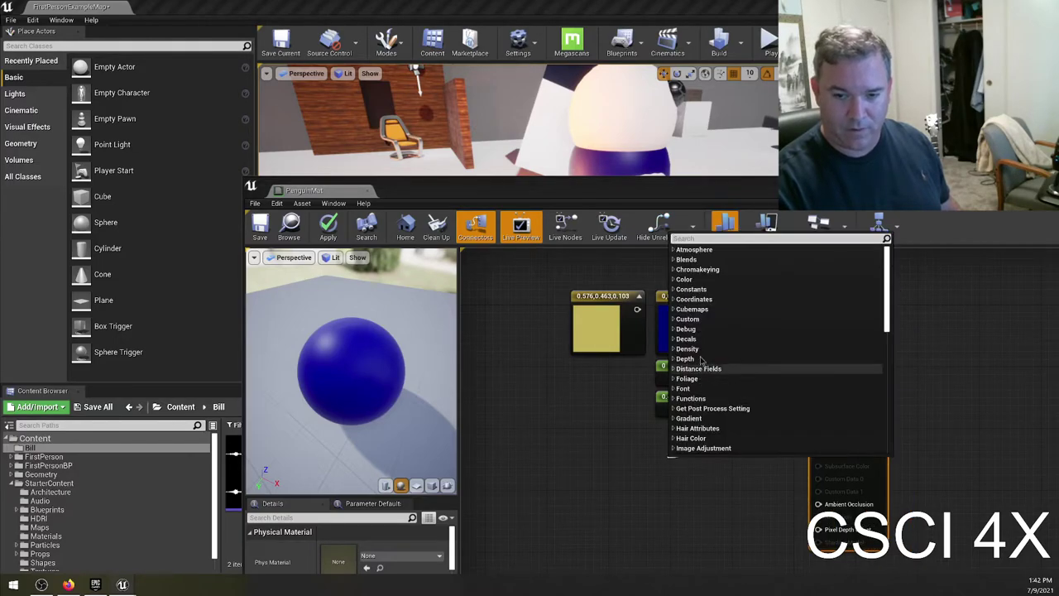
{"action": "left_click", "coordinate": [684, 289]}
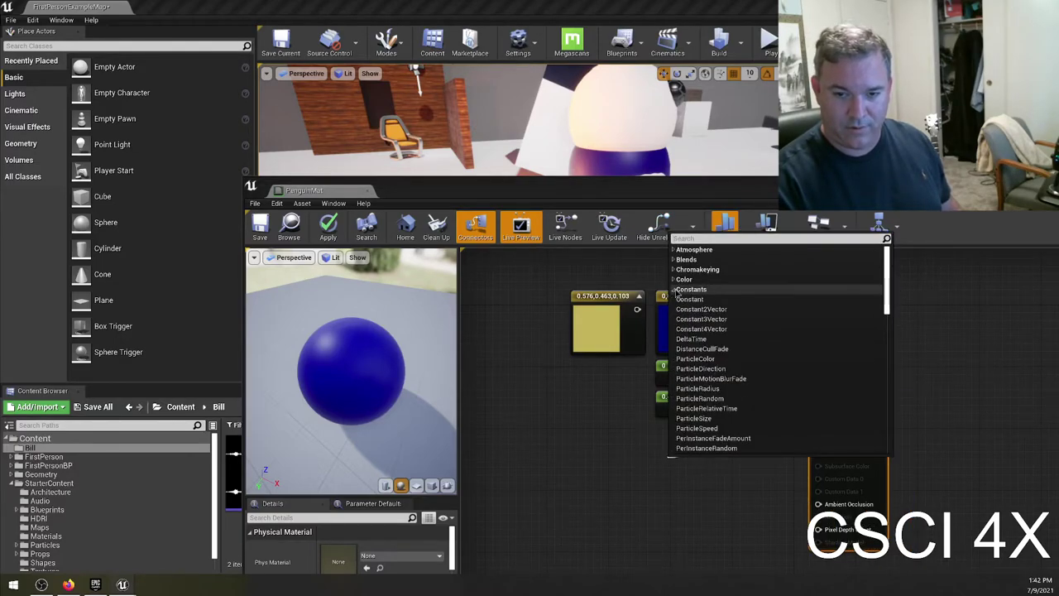
{"action": "left_click", "coordinate": [717, 298]}
{"action": "left_click_drag", "start_coordinate": [688, 459], "coordinate": [675, 432]}
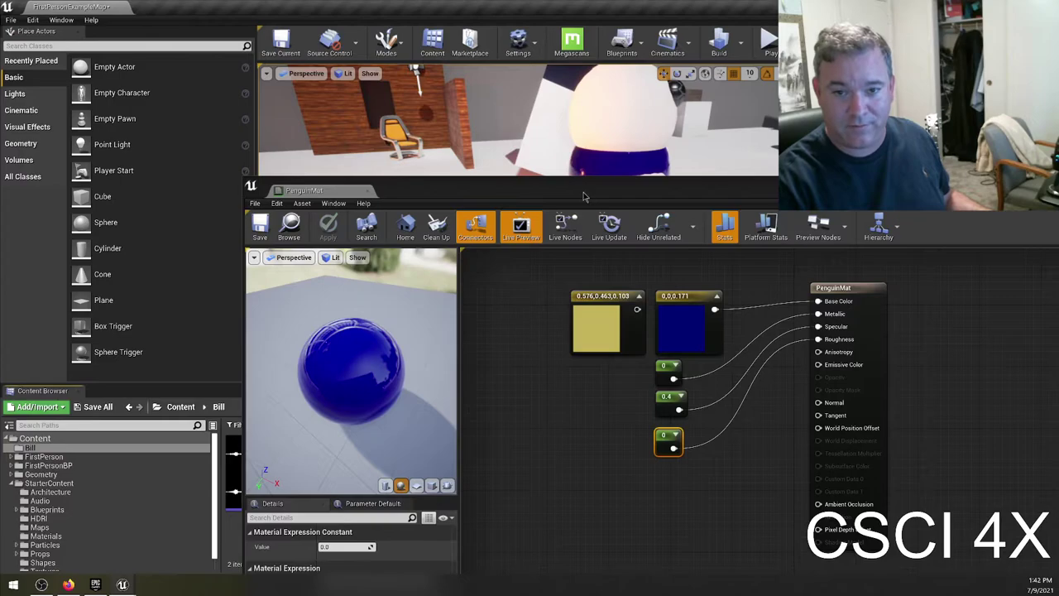
{"action": "left_click_drag", "start_coordinate": [583, 196], "coordinate": [662, 258]}
{"action": "right_click_drag", "start_coordinate": [400, 73], "coordinate": [520, 151]}
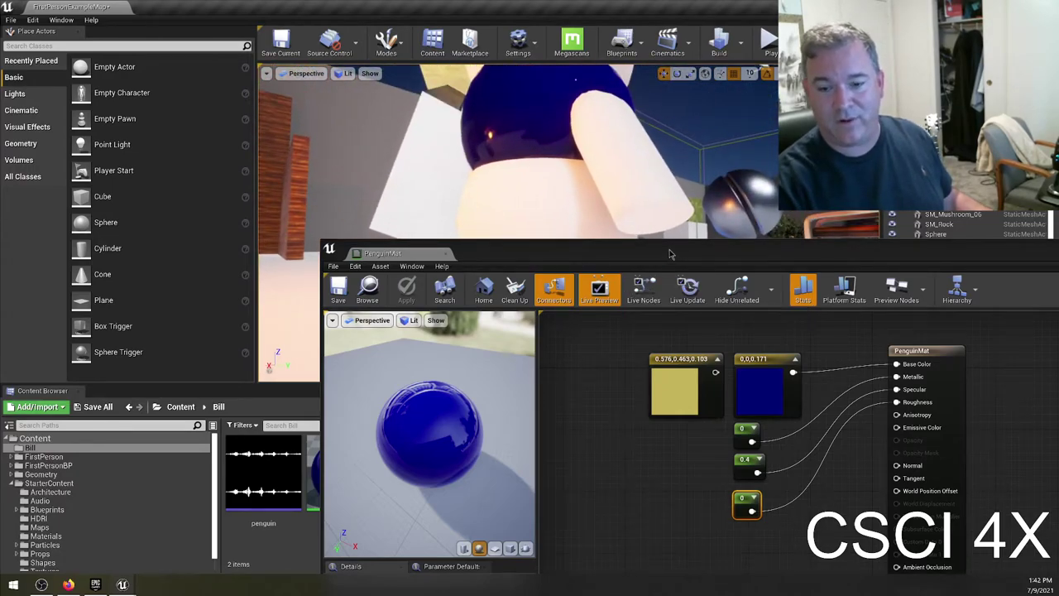
Set the Roughness constant to 1, save PenguinMat, and inspect the penguin's blue body in the level.
{"action": "left_click_drag", "start_coordinate": [670, 254], "coordinate": [664, 206]}
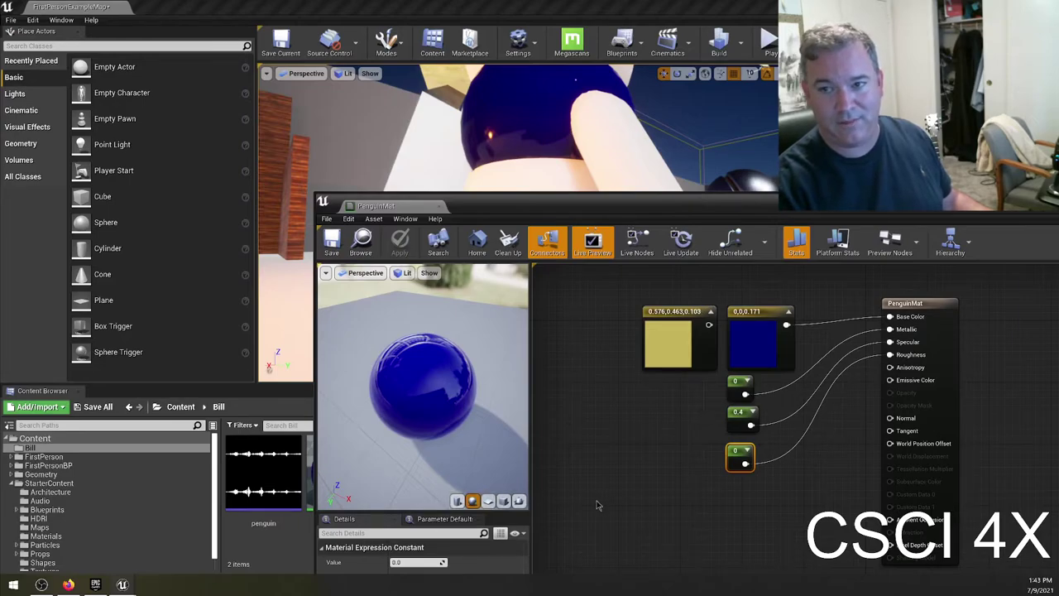
{"action": "scroll", "coordinate": [597, 504], "scroll_direction": "down", "scroll_amount": 1}
{"action": "left_click", "coordinate": [418, 562]}
{"action": "type", "text": "1"}
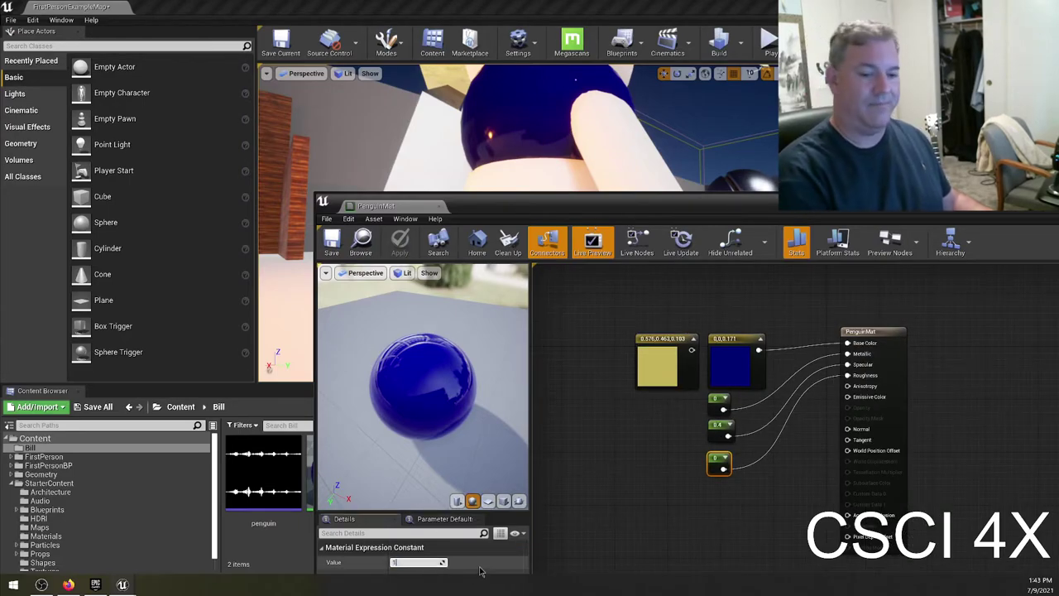
{"action": "key", "text": "Return"}
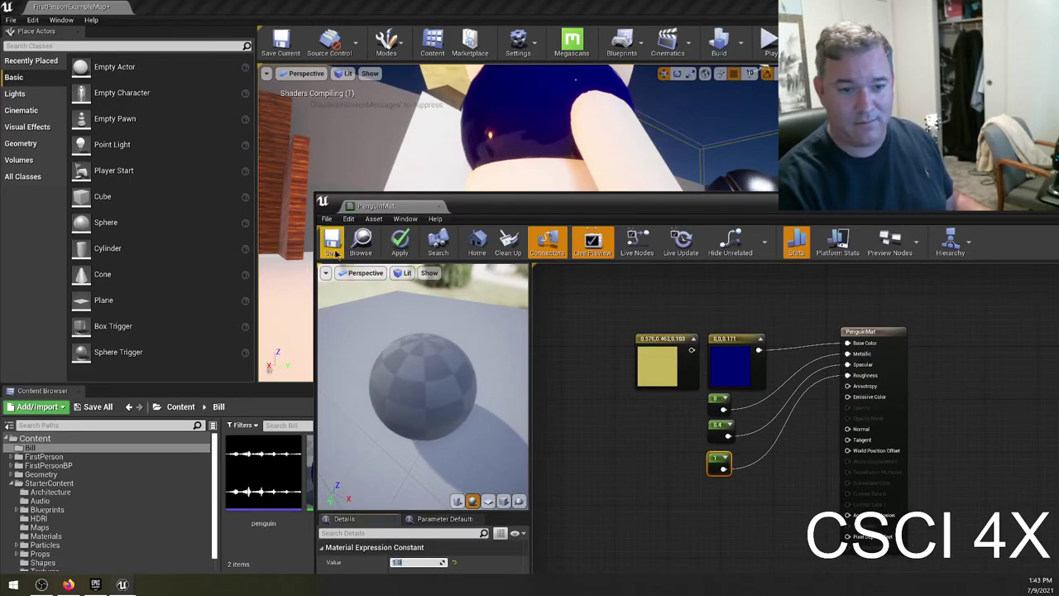
{"action": "left_click", "coordinate": [333, 252]}
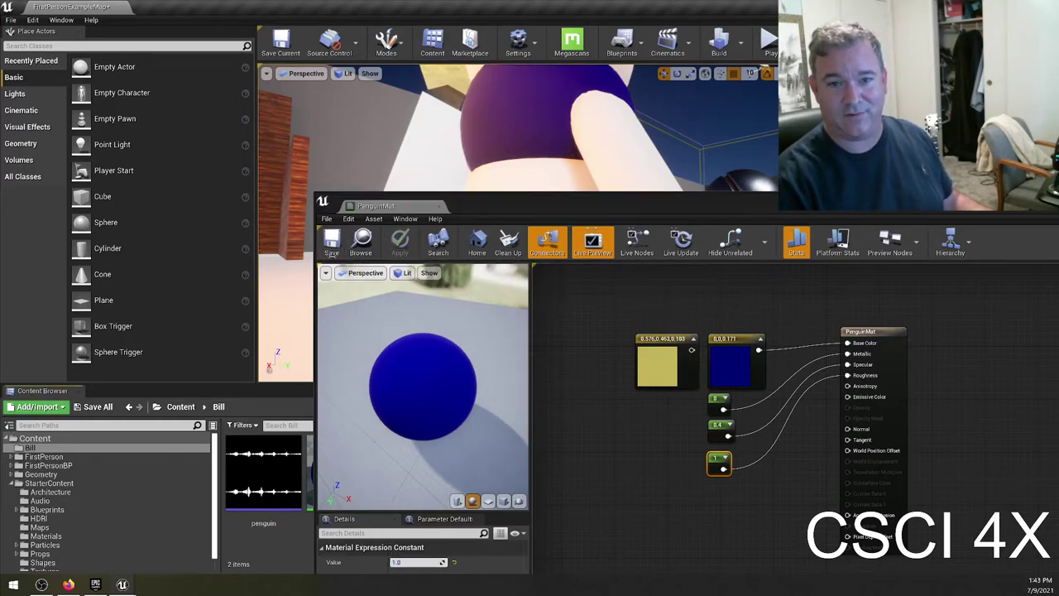
{"action": "mouse_move", "coordinate": [655, 142]}
{"action": "right_mouse_down"}
{"action": "mouse_move", "coordinate": [637, 139]}
{"action": "mouse_move", "coordinate": [650, 141]}
{"action": "right_mouse_up"}
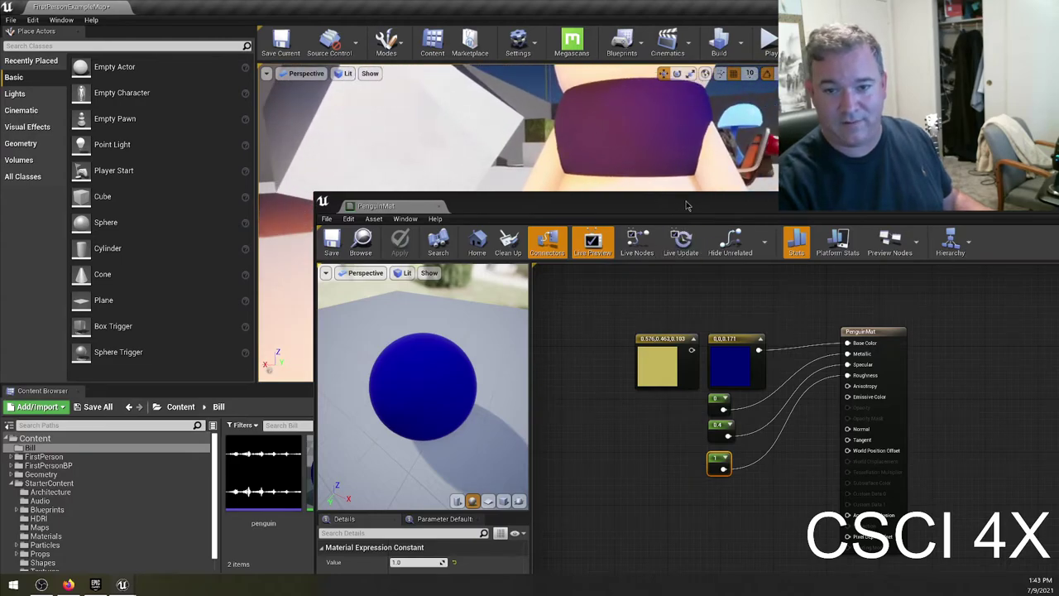
Set the Roughness constant to 0.4, save PenguinMat, and inspect the penguin in the level from close up and farther away.
{"action": "left_click_drag", "start_coordinate": [688, 206], "coordinate": [726, 155]}
{"action": "left_click", "coordinate": [454, 511]}
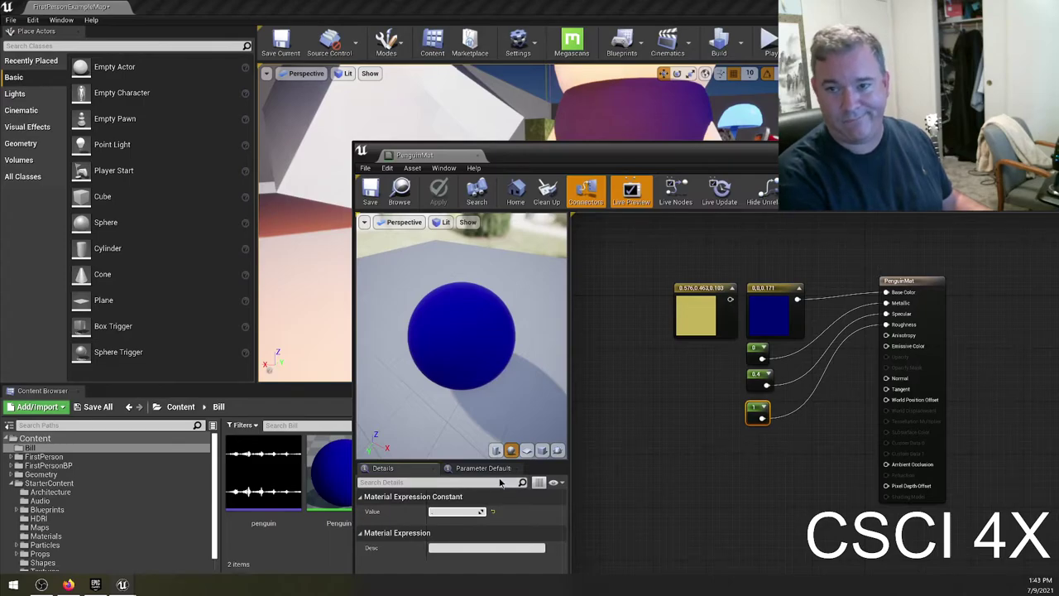
{"action": "type", "text": ".4"}
{"action": "key", "text": "Return"}
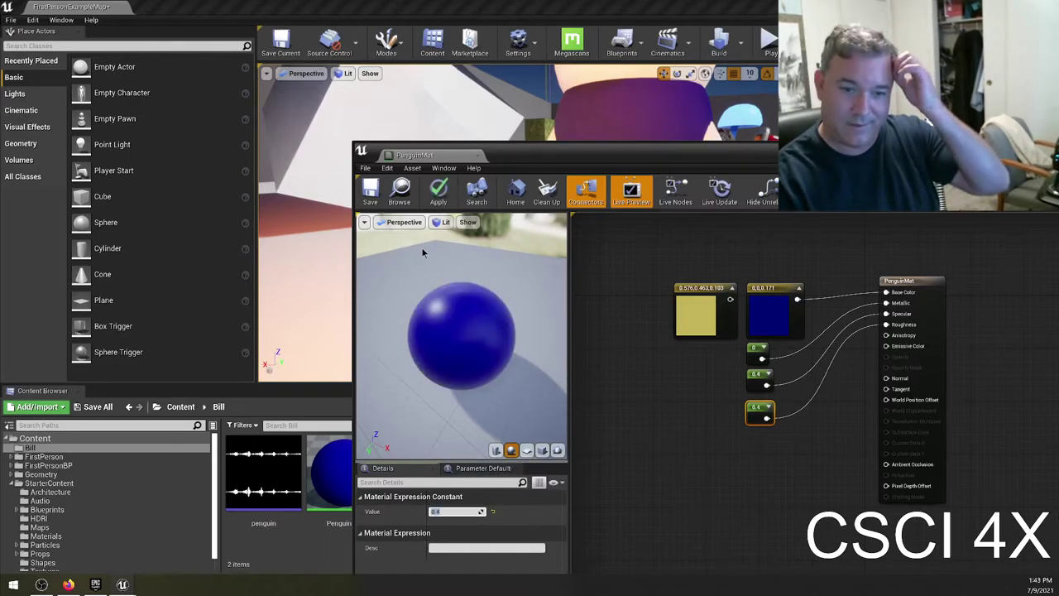
{"action": "left_click", "coordinate": [370, 197]}
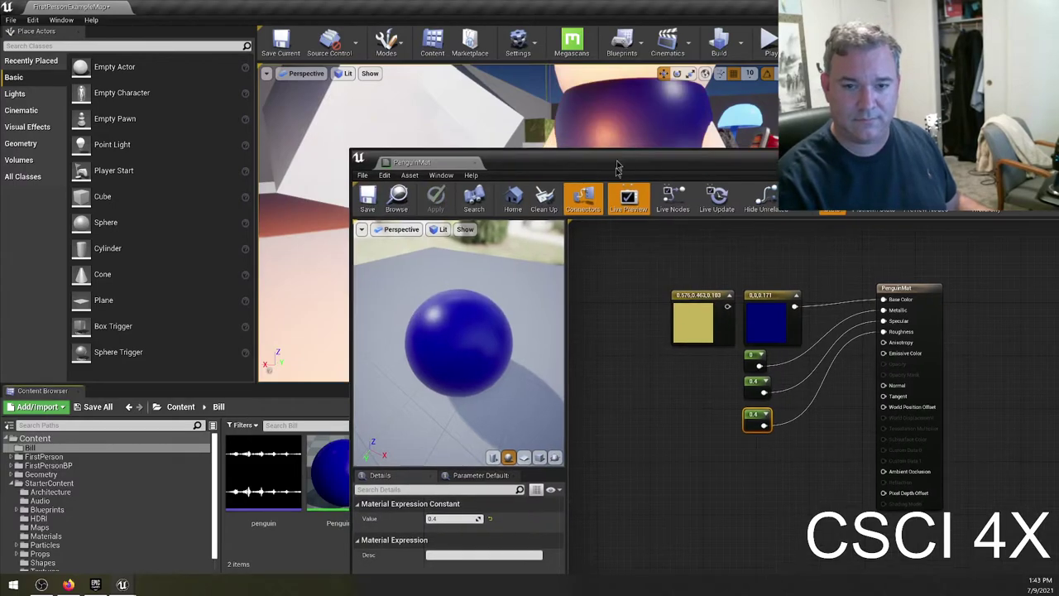
{"action": "left_click_drag", "start_coordinate": [631, 153], "coordinate": [656, 281]}
{"action": "right_click_drag", "start_coordinate": [496, 207], "coordinate": [414, 190]}
{"action": "right_click_drag", "start_coordinate": [707, 137], "coordinate": [711, 135]}
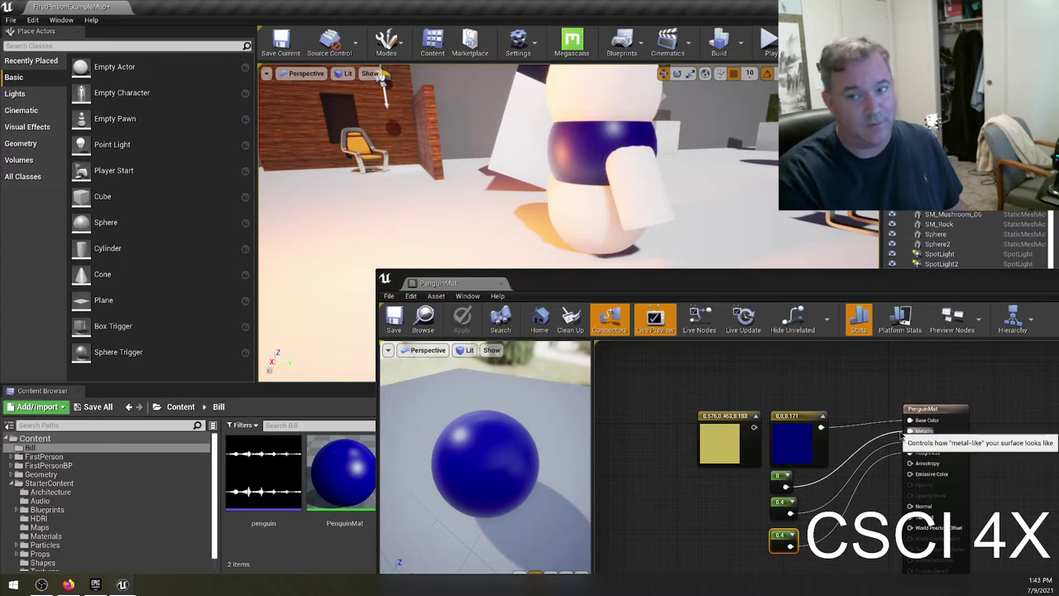
Set the Metallic constant to 1, save PenguinMat, and check the penguin's body in the level.
{"action": "left_click", "coordinate": [780, 480]}
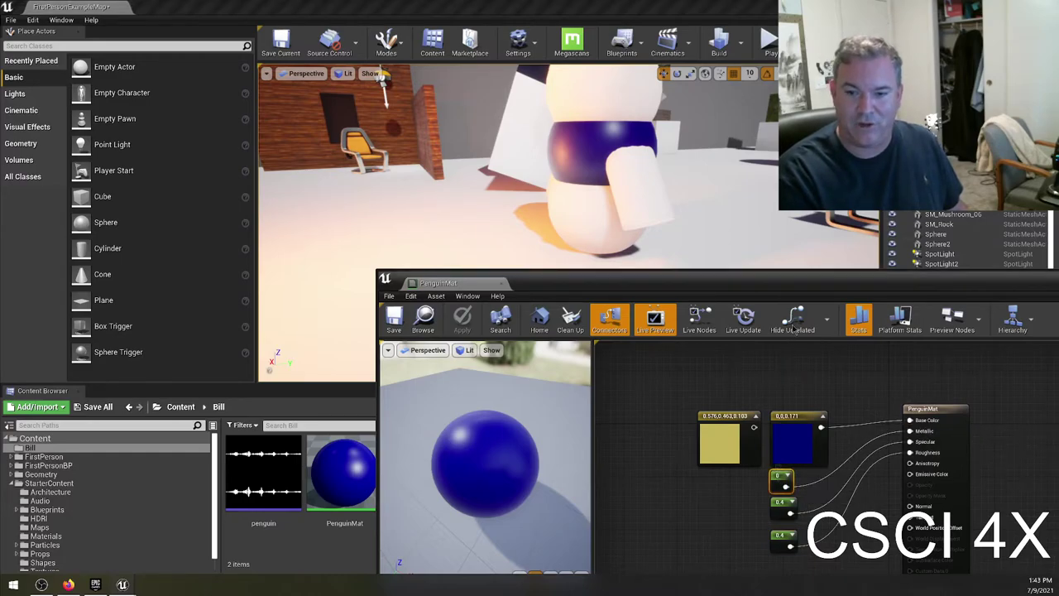
{"action": "double_click", "coordinate": [796, 283]}
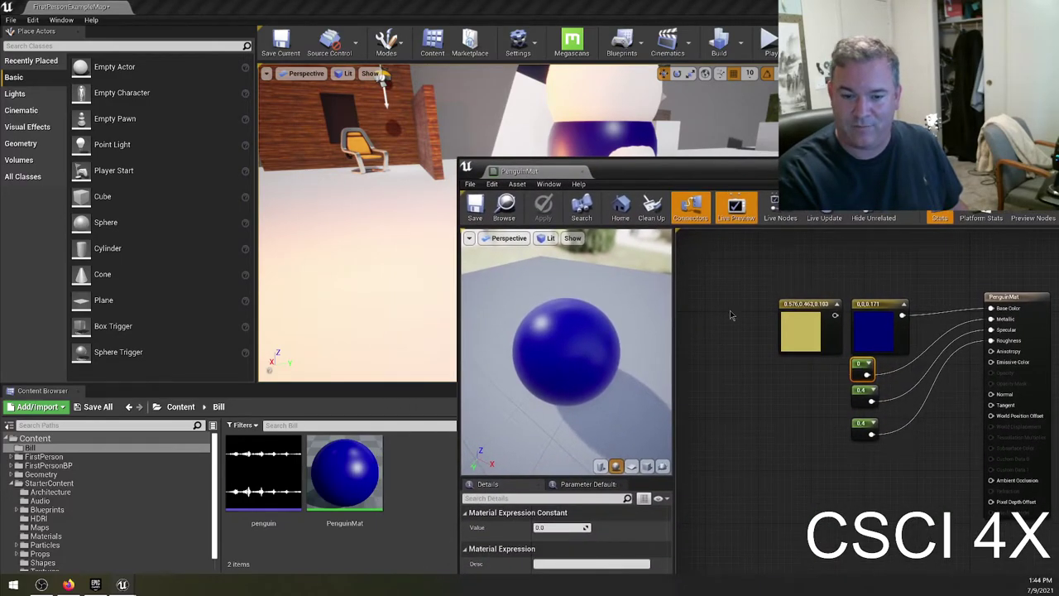
{"action": "left_click", "coordinate": [561, 527]}
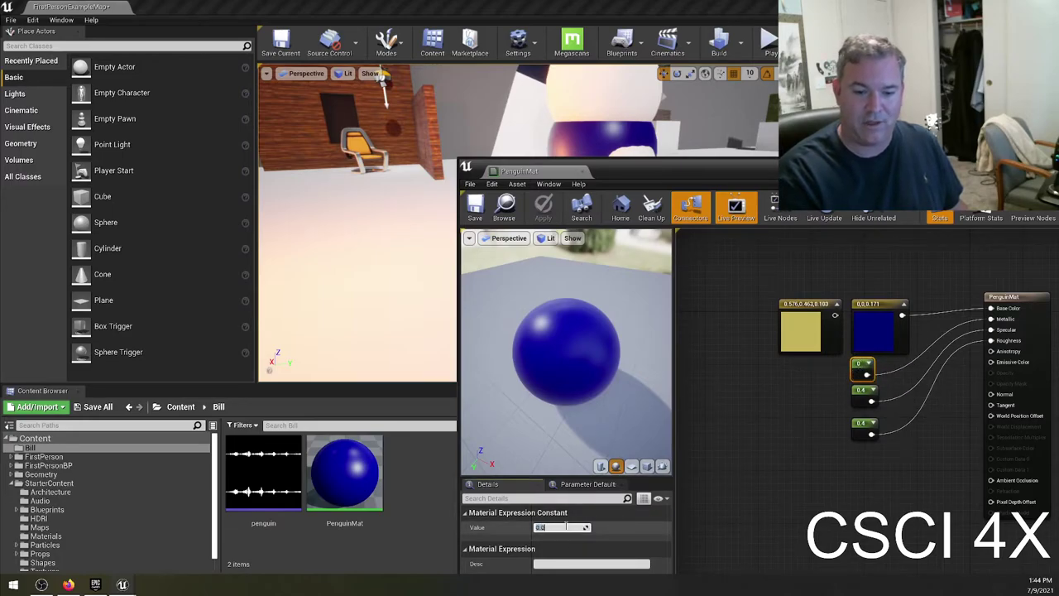
{"action": "type", "text": "1"}
{"action": "key", "text": "Return"}
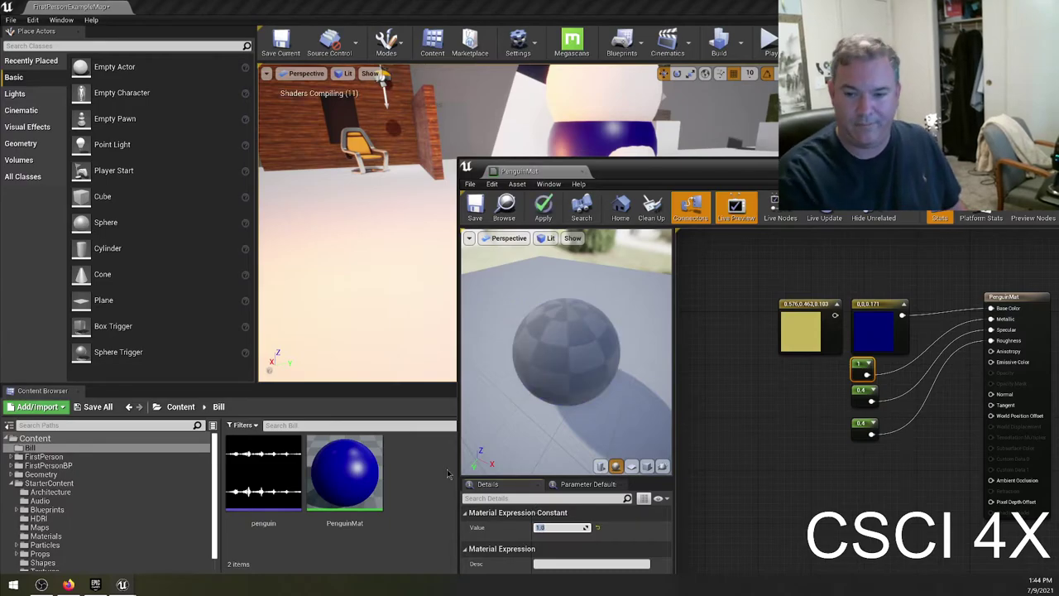
{"action": "left_click", "coordinate": [476, 206]}
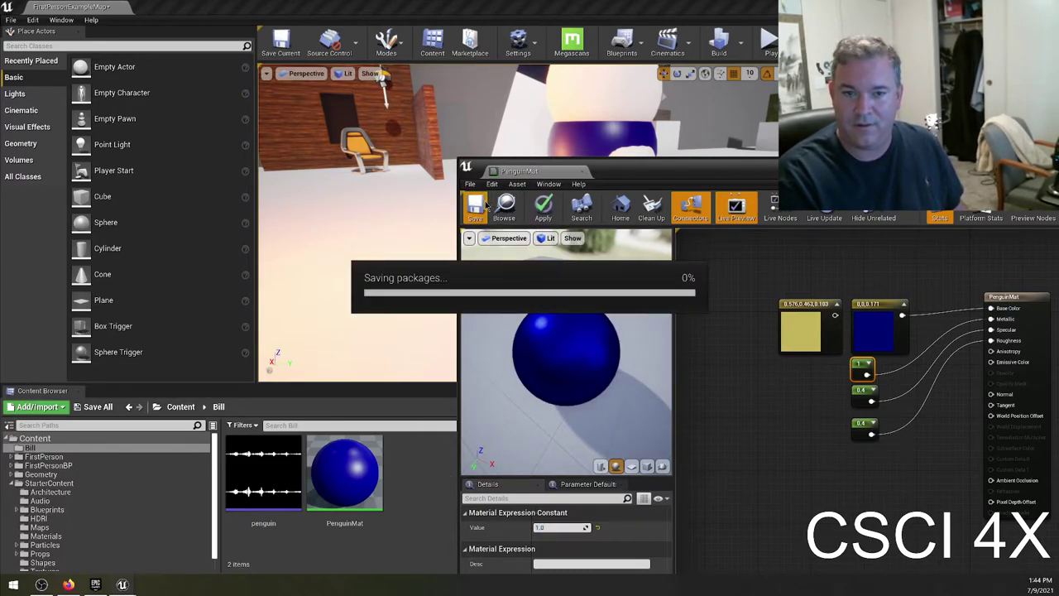
{"action": "left_click_drag", "start_coordinate": [623, 170], "coordinate": [644, 240]}
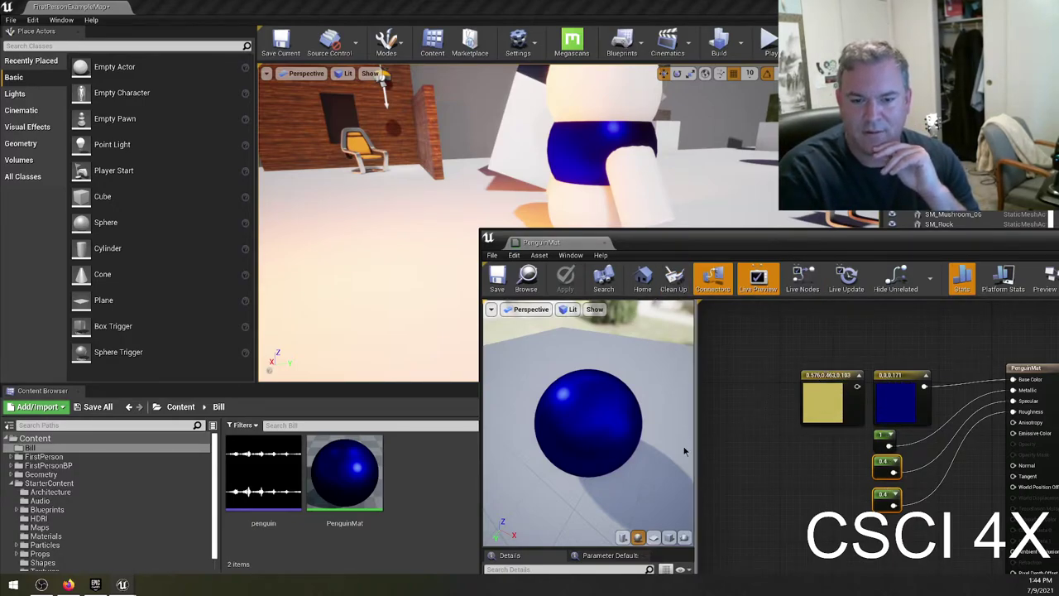
Set the Metallic constant back to 0 in the PenguinMat graph.
{"action": "left_click_drag", "start_coordinate": [742, 247], "coordinate": [669, 143]}
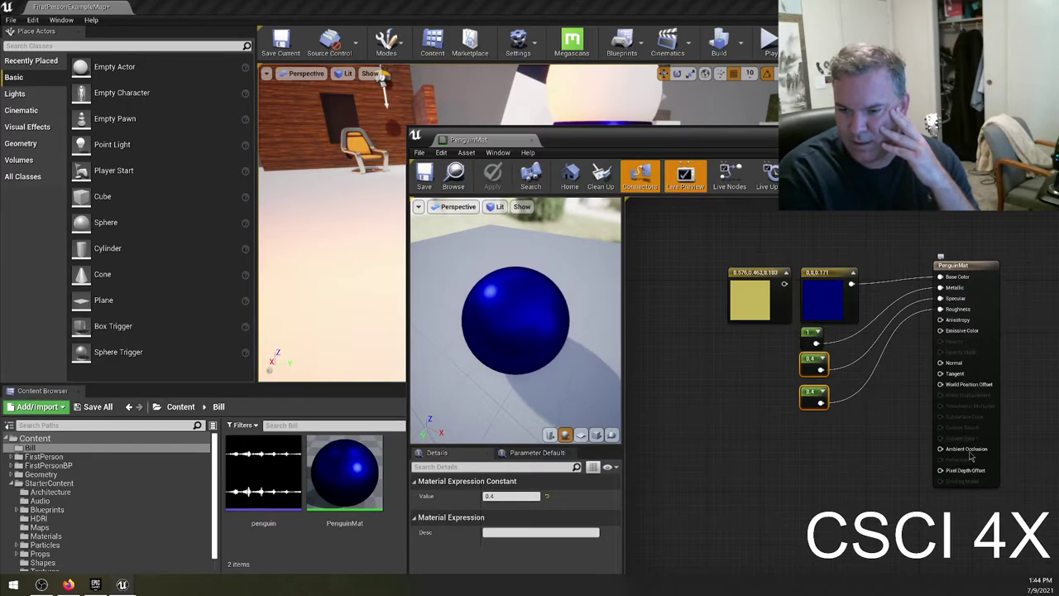
{"action": "left_click", "coordinate": [907, 418]}
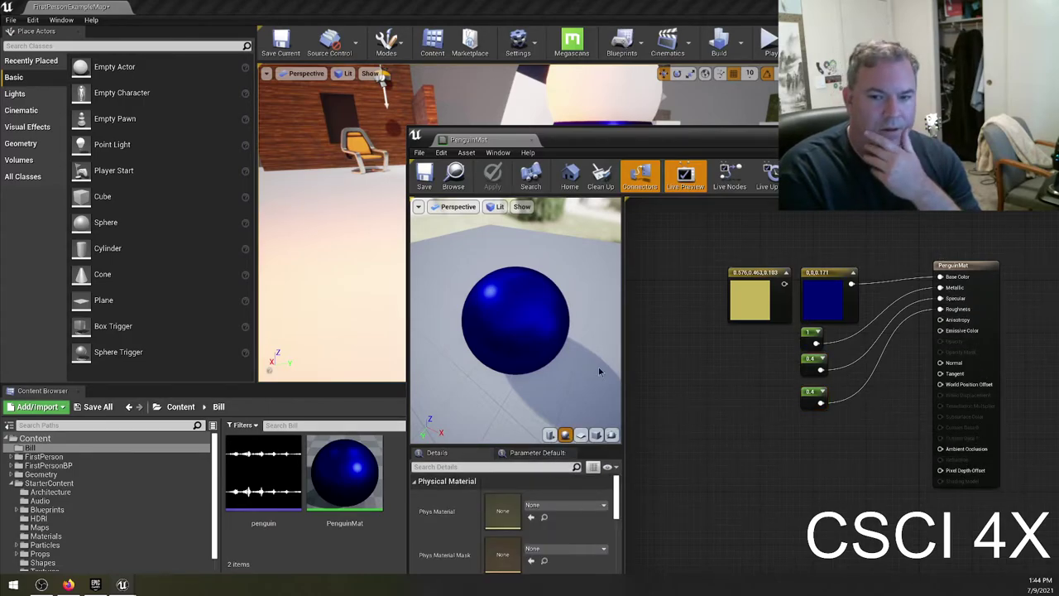
{"action": "left_click", "coordinate": [810, 334]}
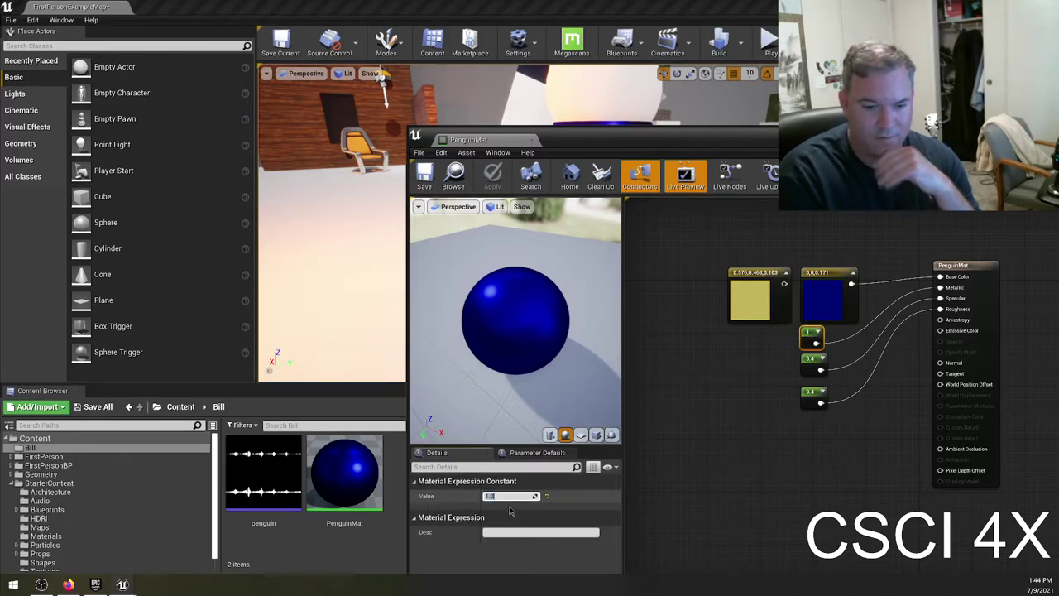
{"action": "type", "text": "0"}
{"action": "key", "text": "Return"}
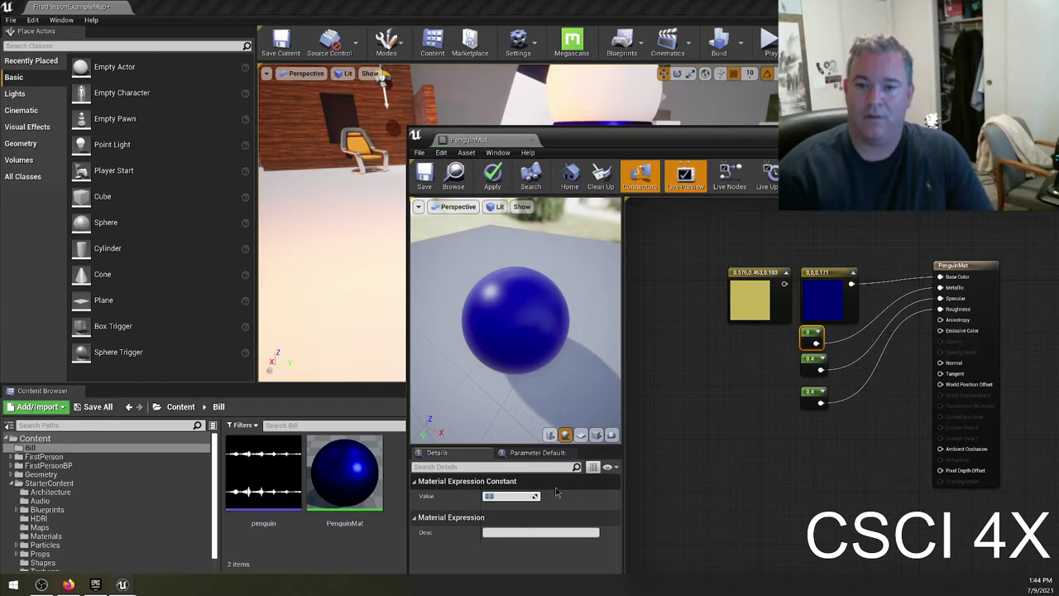
Examine the grass-textured panel in the level up close and at an angle, then return to a side view of the penguin.
{"action": "left_click_drag", "start_coordinate": [675, 138], "coordinate": [824, 352]}
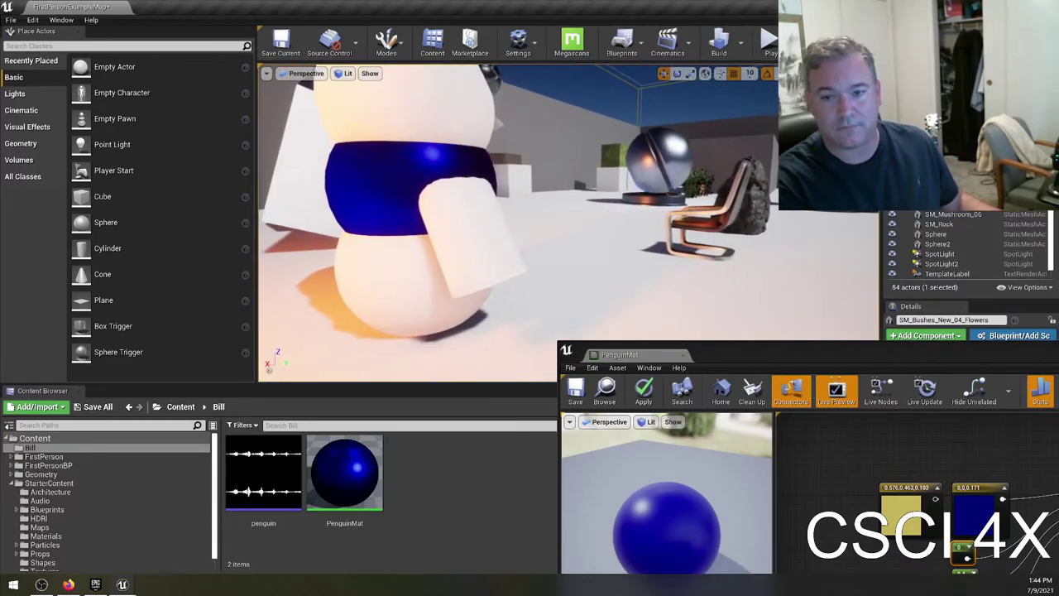
{"action": "right_click_drag", "start_coordinate": [424, 191], "coordinate": [424, 191]}
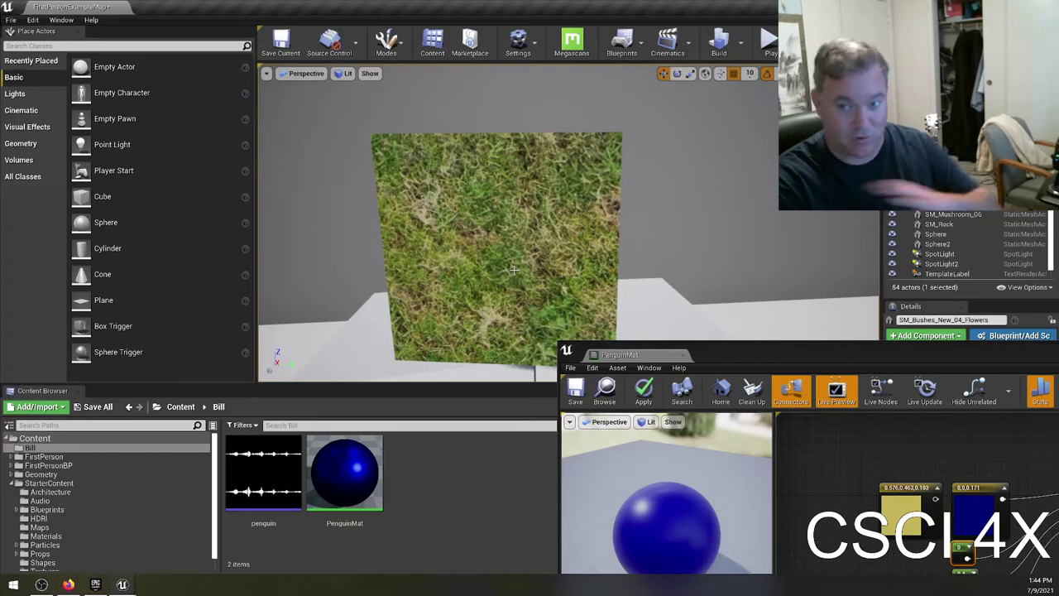
{"action": "right_click_drag", "start_coordinate": [602, 212], "coordinate": [602, 213]}
{"action": "right_click_drag", "start_coordinate": [601, 159], "coordinate": [560, 156]}
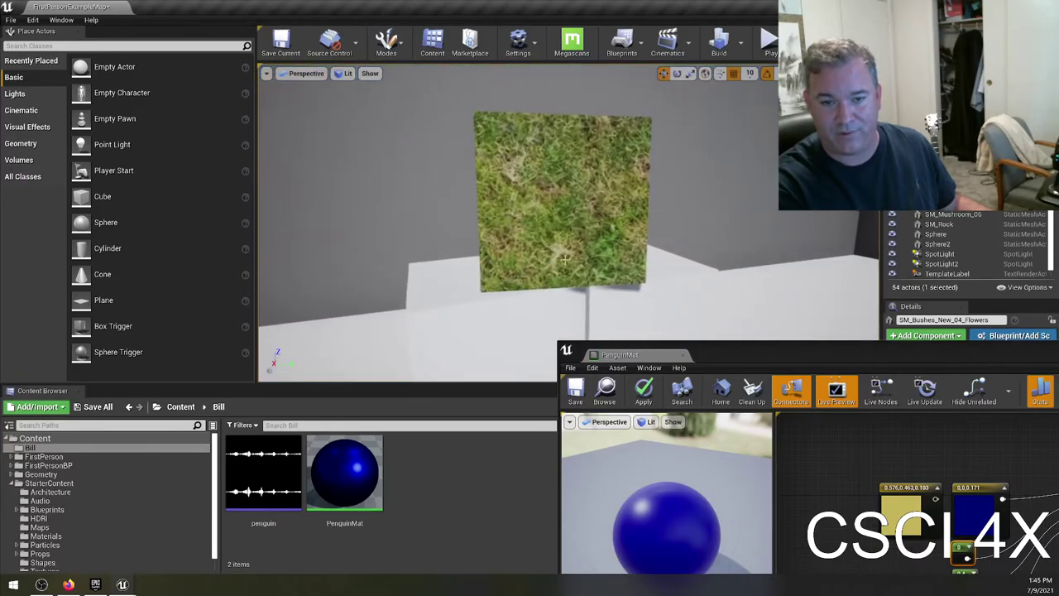
{"action": "right_click_drag", "start_coordinate": [627, 236], "coordinate": [627, 236]}
{"action": "right_click_drag", "start_coordinate": [550, 273], "coordinate": [549, 273]}
{"action": "right_click_drag", "start_coordinate": [543, 160], "coordinate": [543, 161]}
{"action": "right_click_drag", "start_coordinate": [605, 209], "coordinate": [605, 209]}
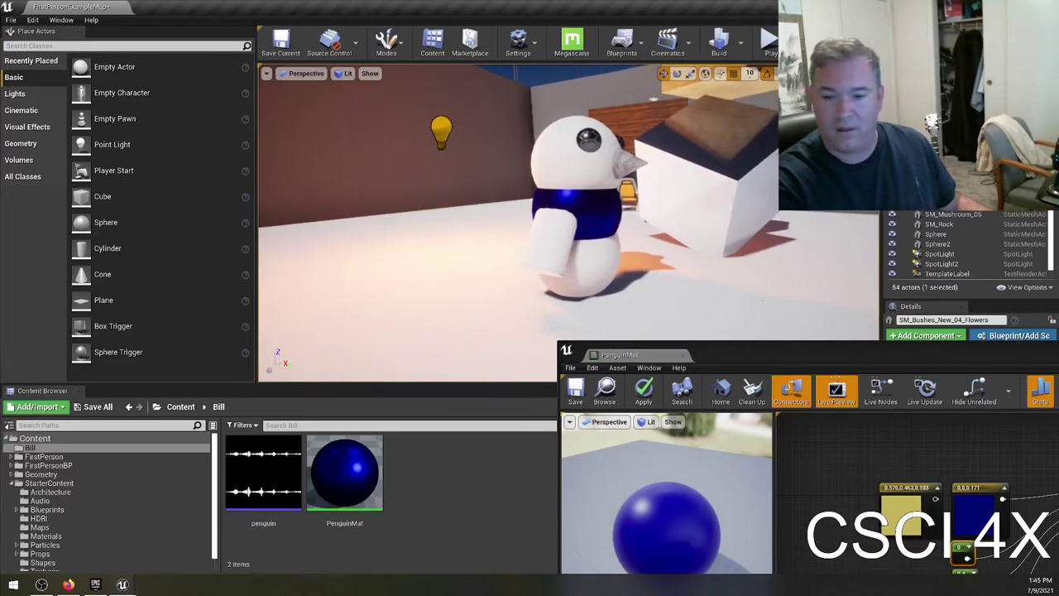
Move the PenguinMat editor clear of the asset thumbnails and open the StarterContent Textures folder.
{"action": "left_click_drag", "start_coordinate": [862, 351], "coordinate": [717, 318]}
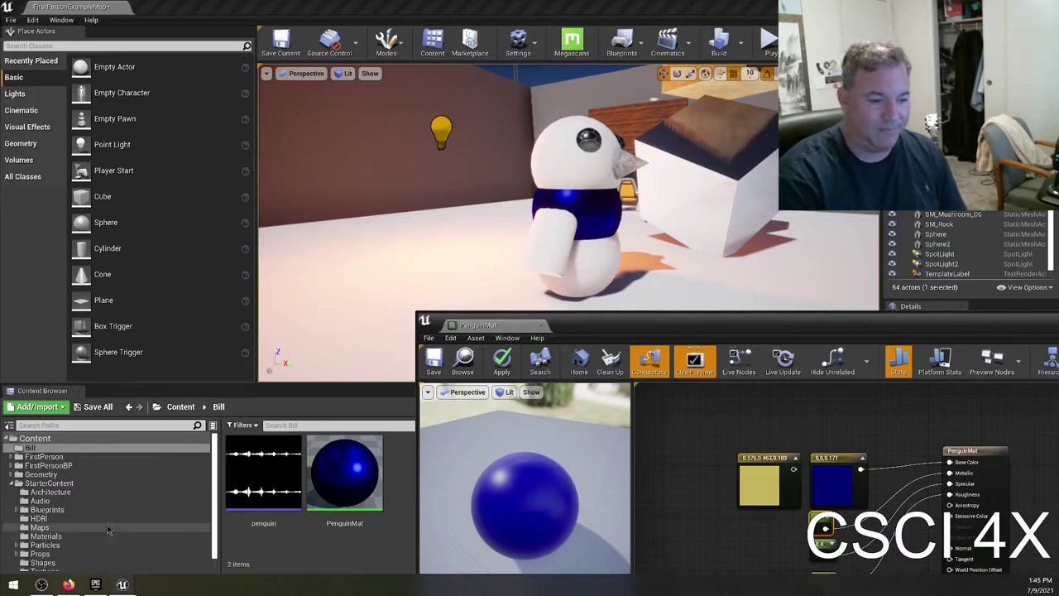
{"action": "scroll", "coordinate": [54, 527], "scroll_direction": "down", "scroll_amount": 1}
{"action": "left_click", "coordinate": [58, 559]}
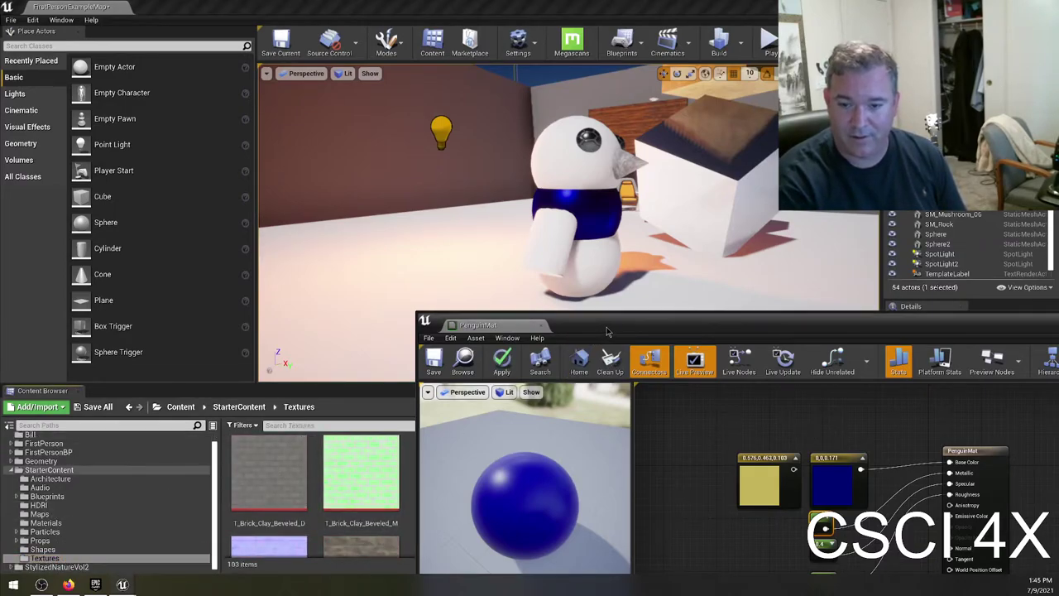
{"action": "left_click_drag", "start_coordinate": [592, 324], "coordinate": [706, 297]}
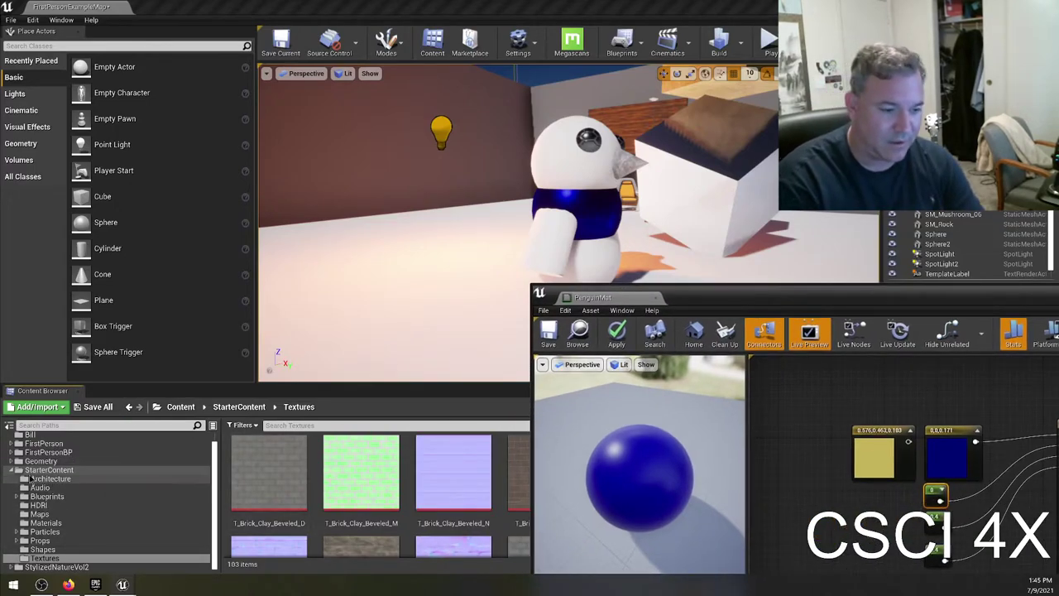
{"action": "left_click", "coordinate": [37, 558]}
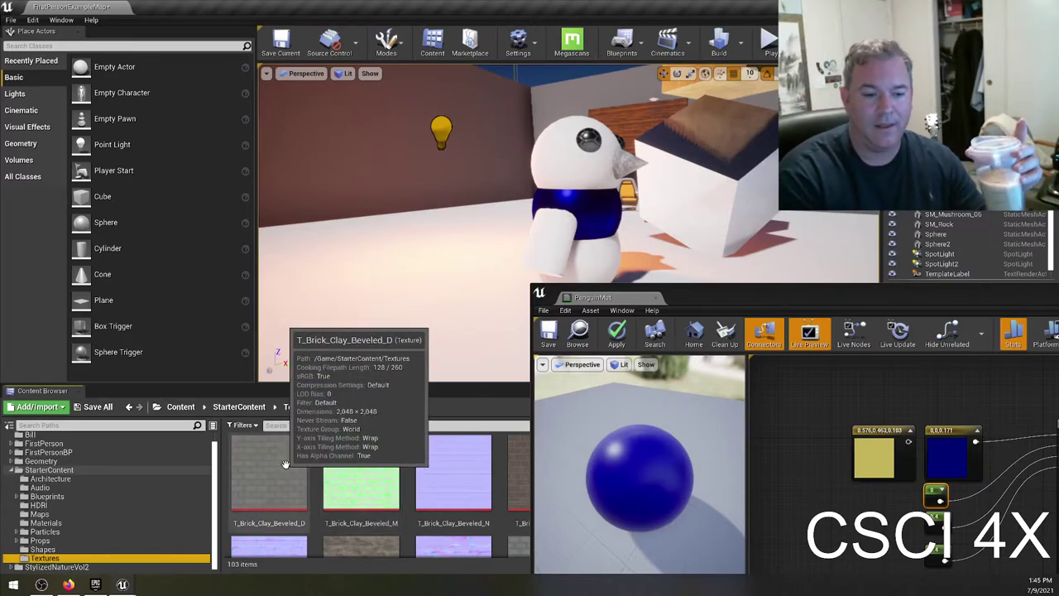
Browse the whole StarterContent Textures collection, examining the available brick, stone, metal, ground and wood textures.
{"action": "scroll", "coordinate": [347, 488], "scroll_direction": "down", "scroll_amount": 3}
{"action": "scroll", "coordinate": [368, 505], "scroll_direction": "down", "scroll_amount": 3}
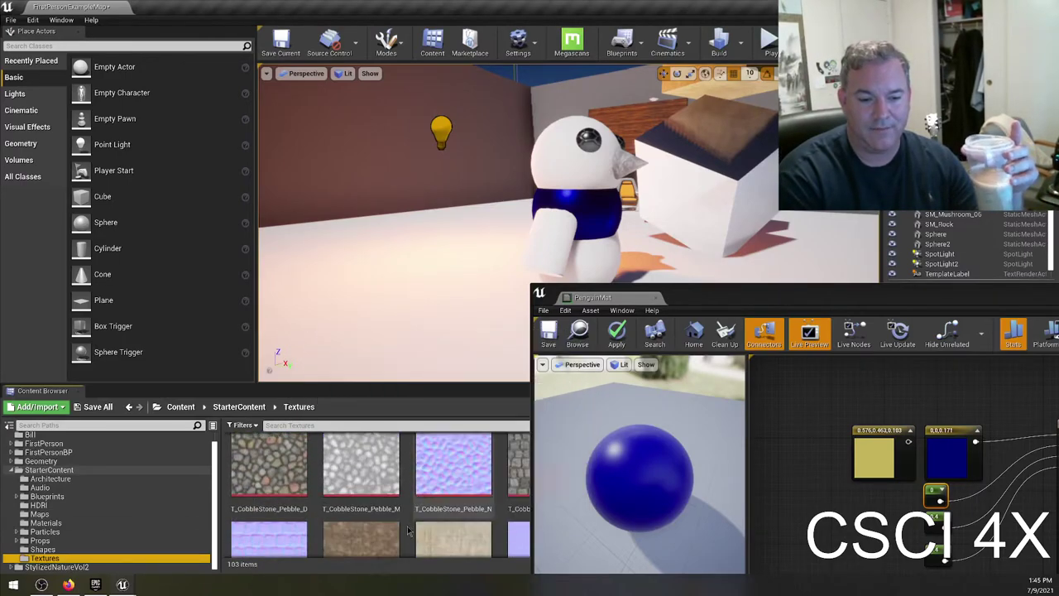
{"action": "scroll", "coordinate": [379, 521], "scroll_direction": "down", "scroll_amount": 5}
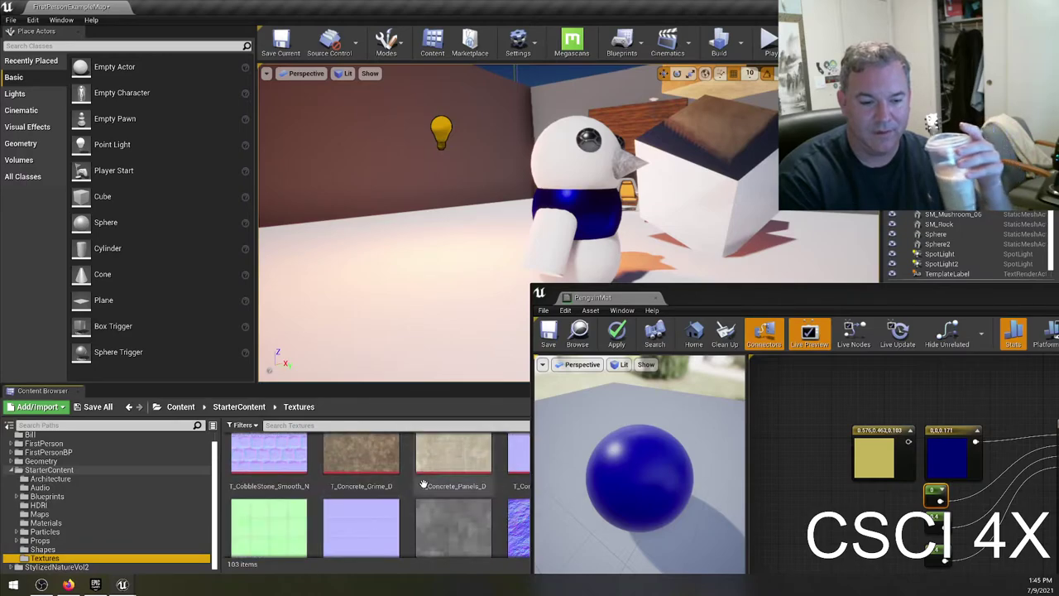
{"action": "scroll", "coordinate": [447, 500], "scroll_direction": "down", "scroll_amount": 3}
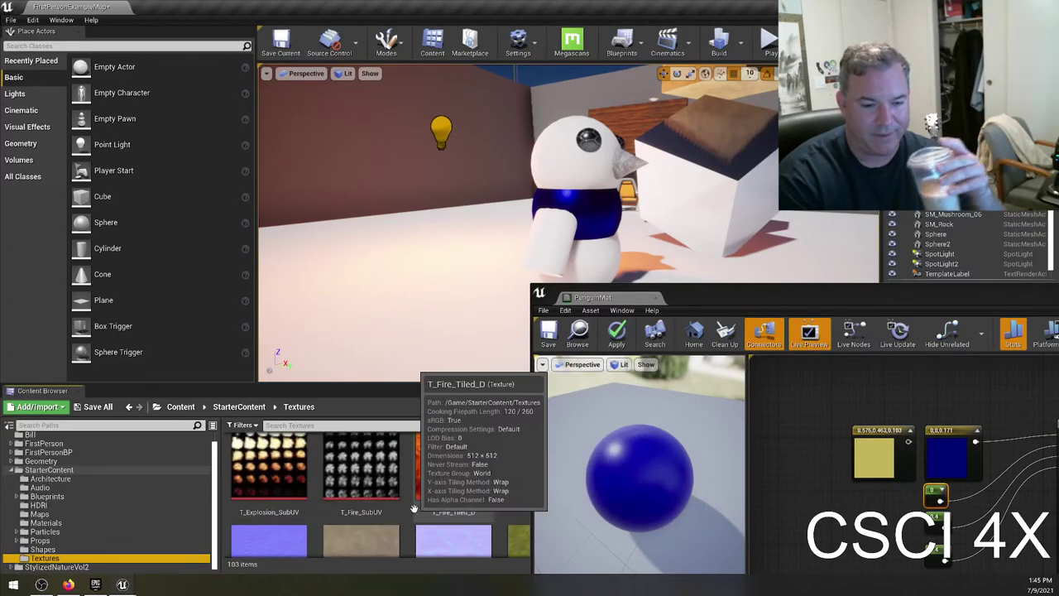
{"action": "scroll", "coordinate": [430, 489], "scroll_direction": "down", "scroll_amount": 1}
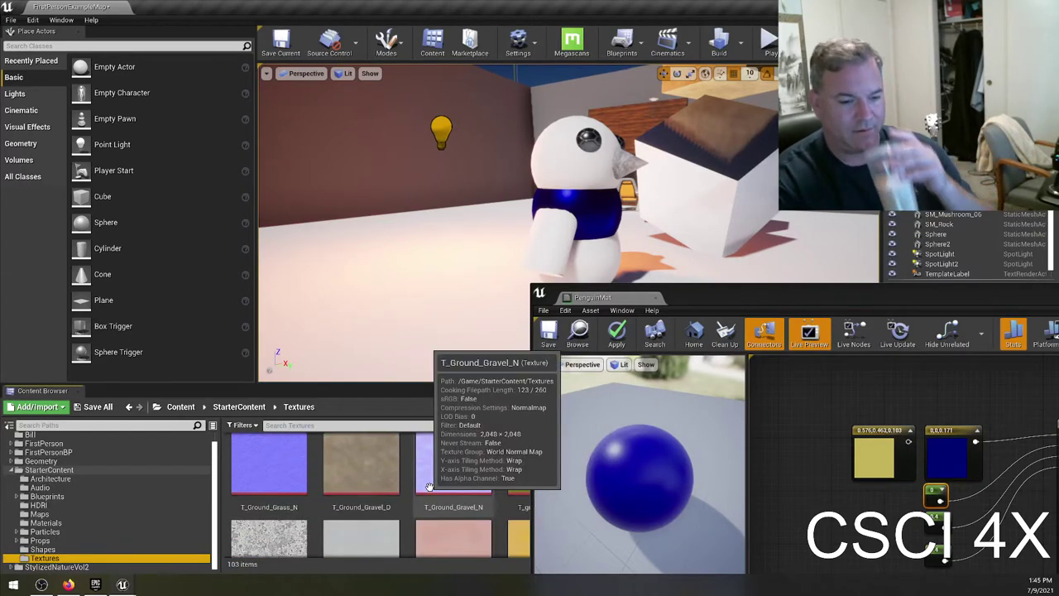
{"action": "scroll", "coordinate": [414, 497], "scroll_direction": "down", "scroll_amount": 1}
{"action": "scroll", "coordinate": [405, 511], "scroll_direction": "down", "scroll_amount": 2}
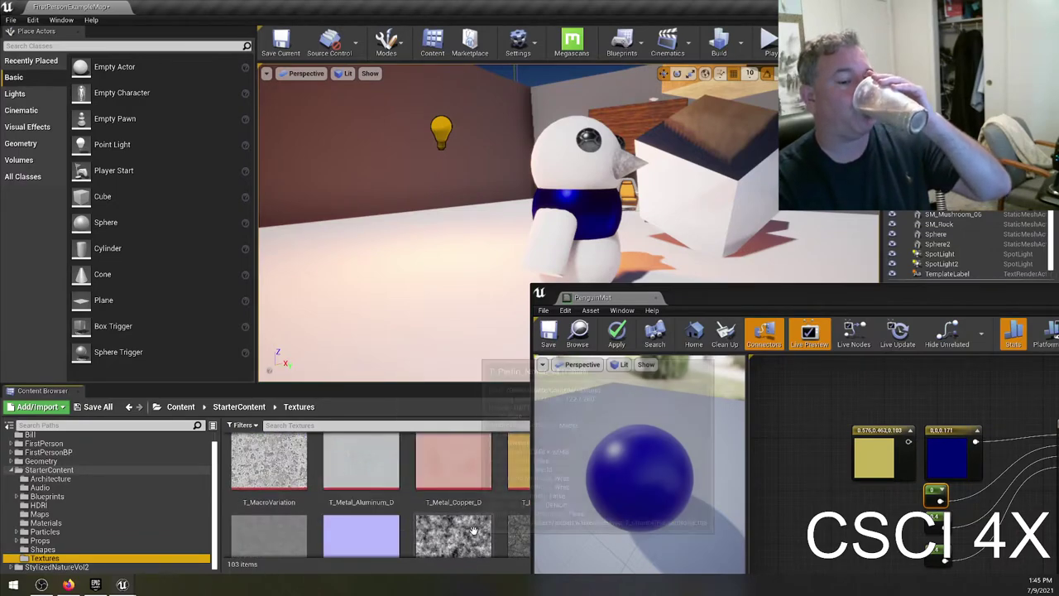
{"action": "scroll", "coordinate": [444, 518], "scroll_direction": "down", "scroll_amount": 2}
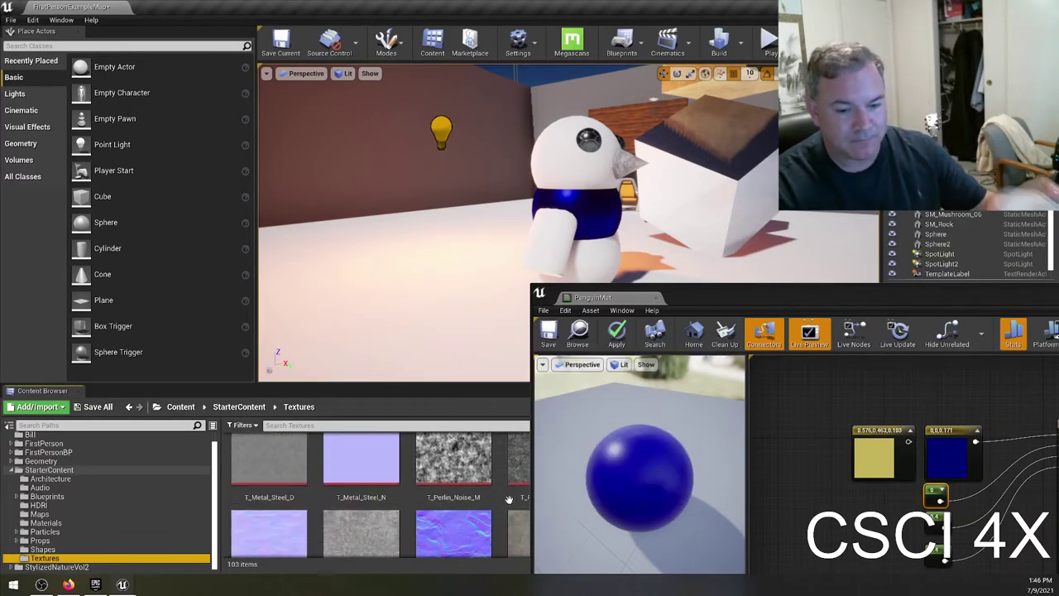
{"action": "scroll", "coordinate": [489, 484], "scroll_direction": "down", "scroll_amount": 1}
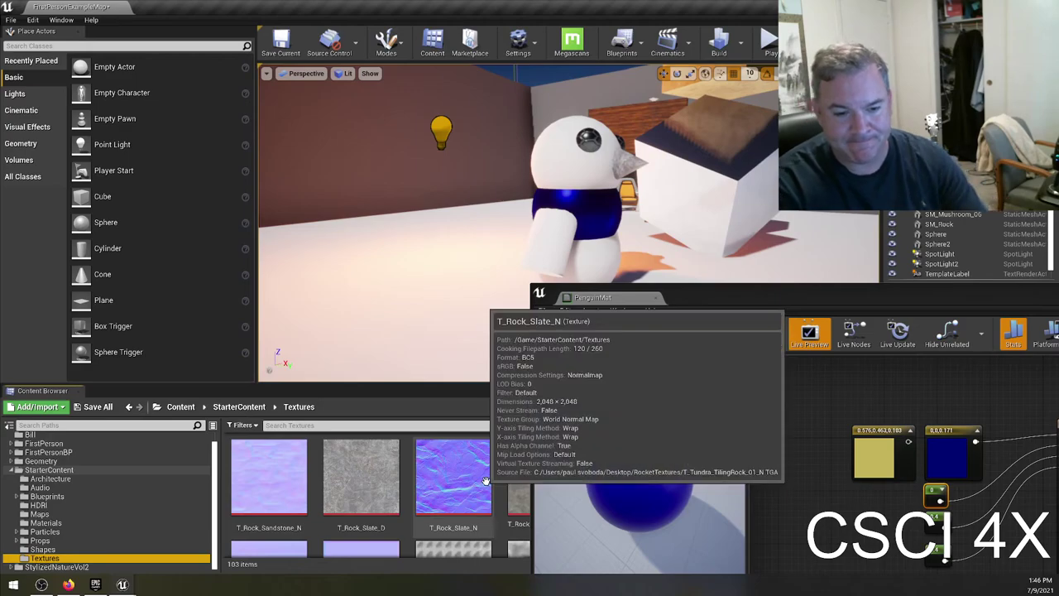
{"action": "scroll", "coordinate": [486, 481], "scroll_direction": "down", "scroll_amount": 2}
{"action": "scroll", "coordinate": [489, 463], "scroll_direction": "up", "scroll_amount": 1}
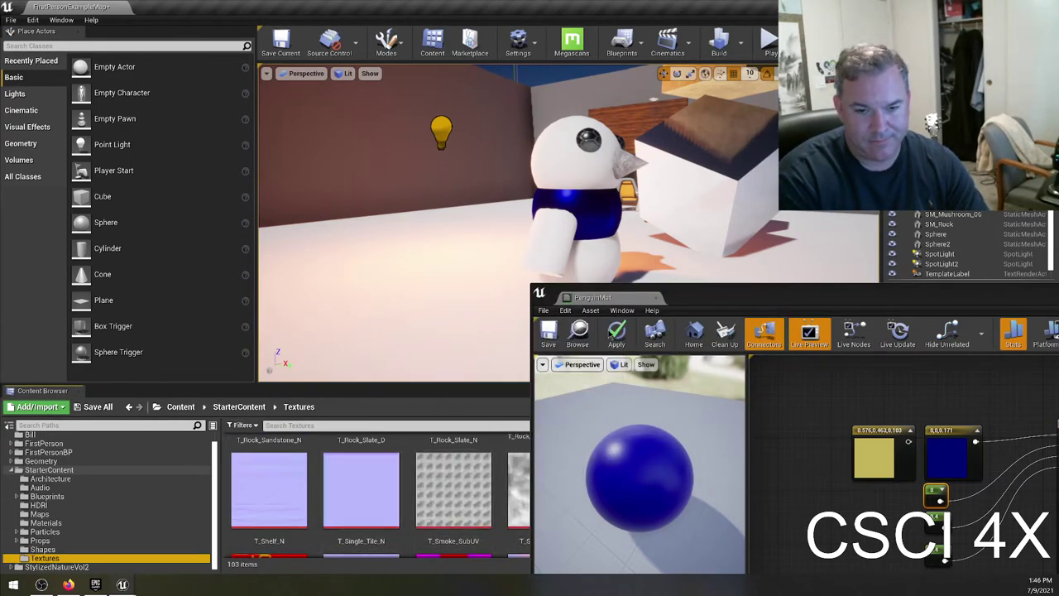
{"action": "left_click_drag", "start_coordinate": [708, 295], "coordinate": [81, 80]}
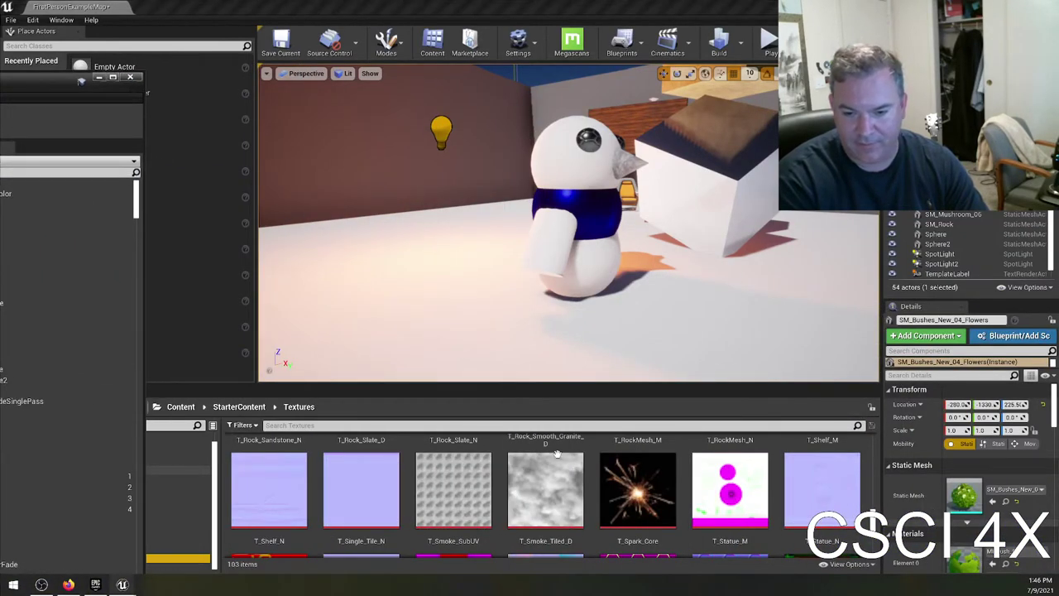
{"action": "scroll", "coordinate": [558, 464], "scroll_direction": "down", "scroll_amount": 3}
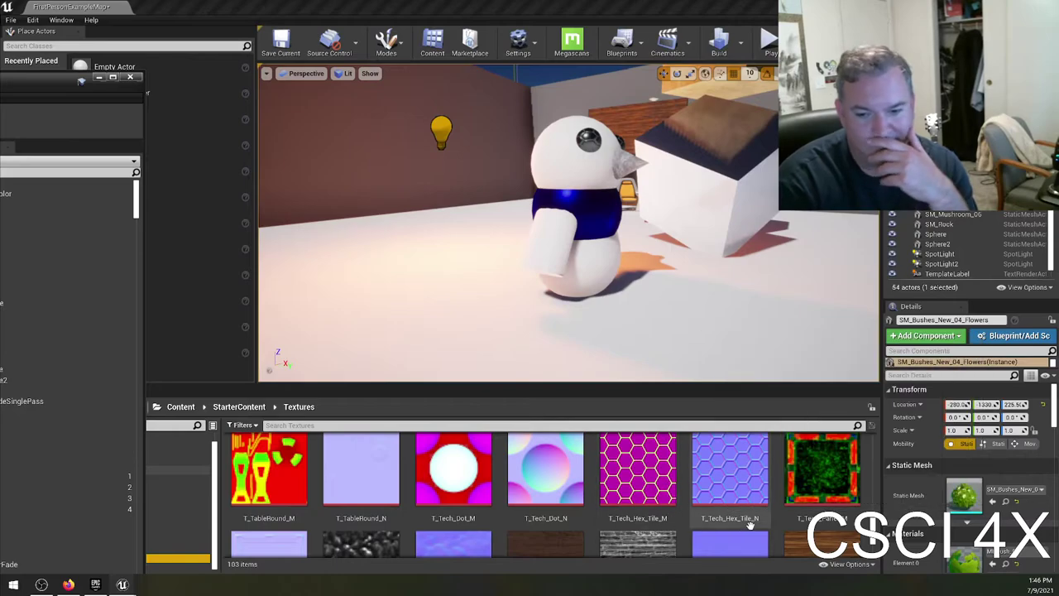
{"action": "scroll", "coordinate": [750, 524], "scroll_direction": "down", "scroll_amount": 6}
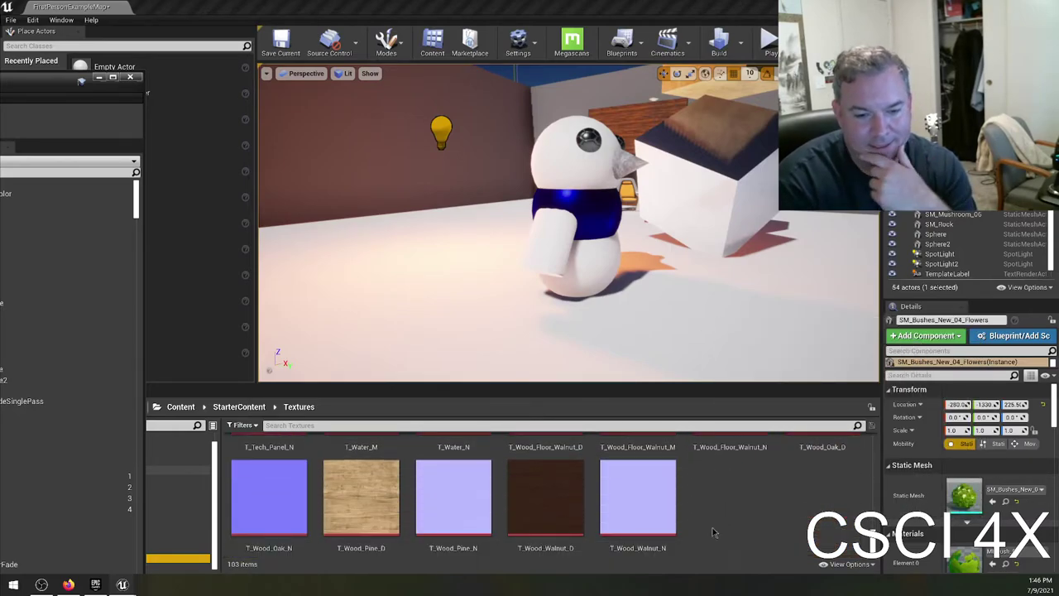
{"action": "scroll", "coordinate": [713, 532], "scroll_direction": "up", "scroll_amount": 9}
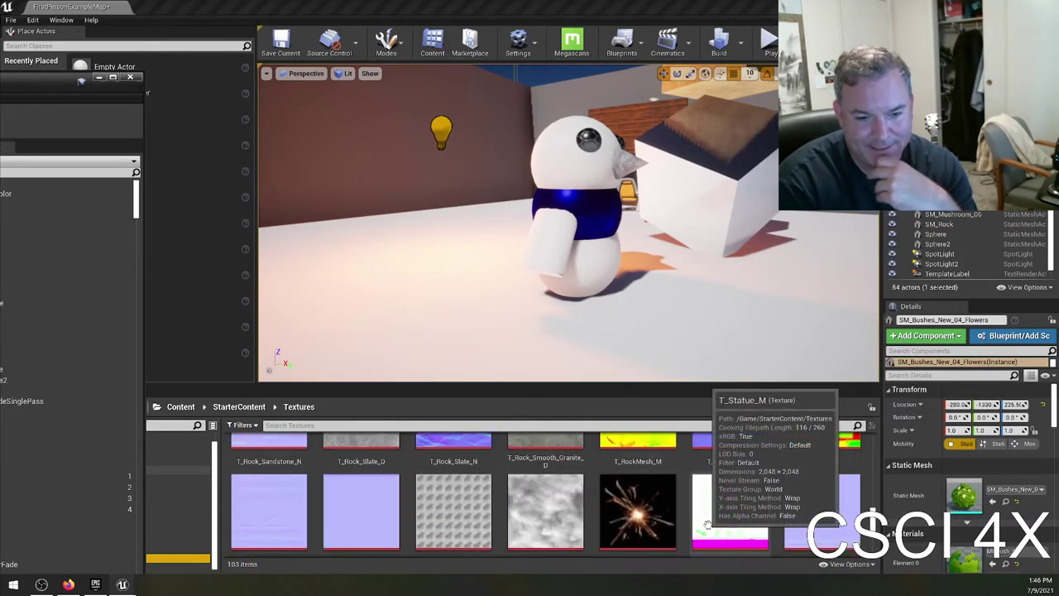
{"action": "scroll", "coordinate": [680, 513], "scroll_direction": "up", "scroll_amount": 3}
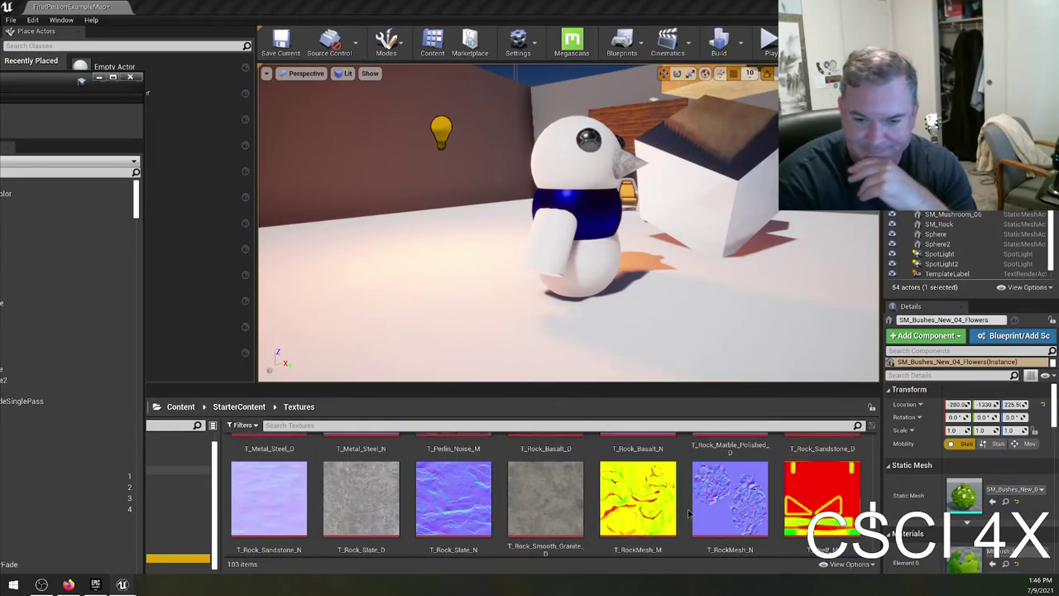
{"action": "scroll", "coordinate": [717, 513], "scroll_direction": "up", "scroll_amount": 2}
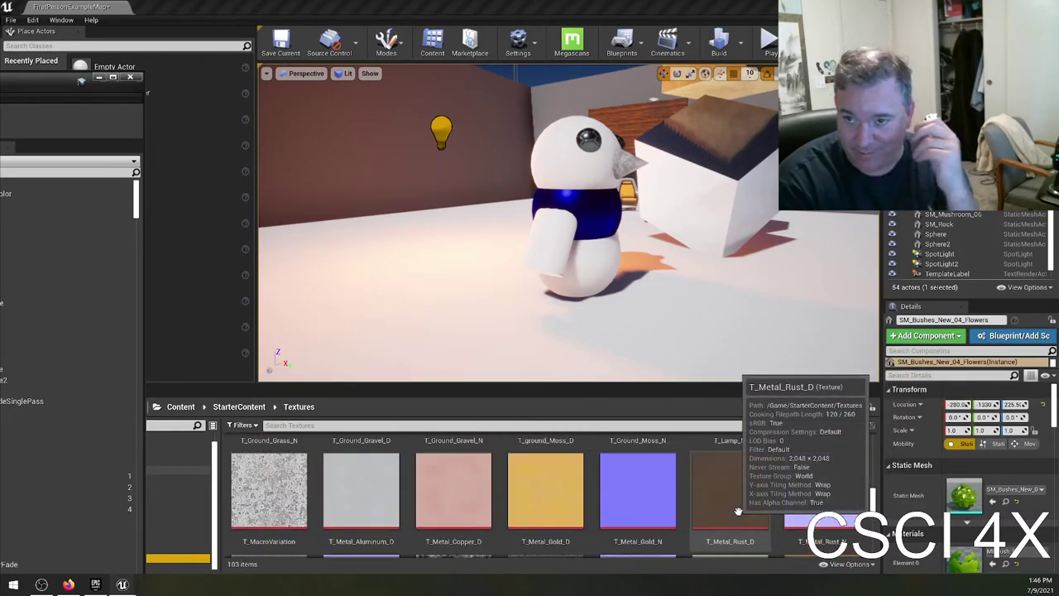
{"action": "scroll", "coordinate": [736, 510], "scroll_direction": "up", "scroll_amount": 5}
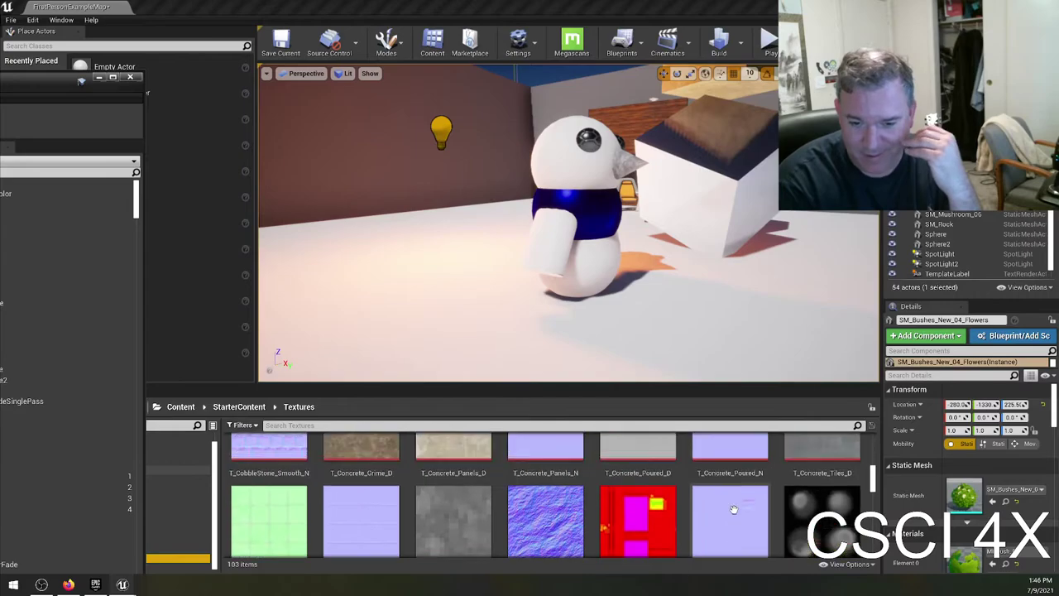
{"action": "scroll", "coordinate": [733, 509], "scroll_direction": "up", "scroll_amount": 3}
{"action": "scroll", "coordinate": [733, 508], "scroll_direction": "up", "scroll_amount": 3}
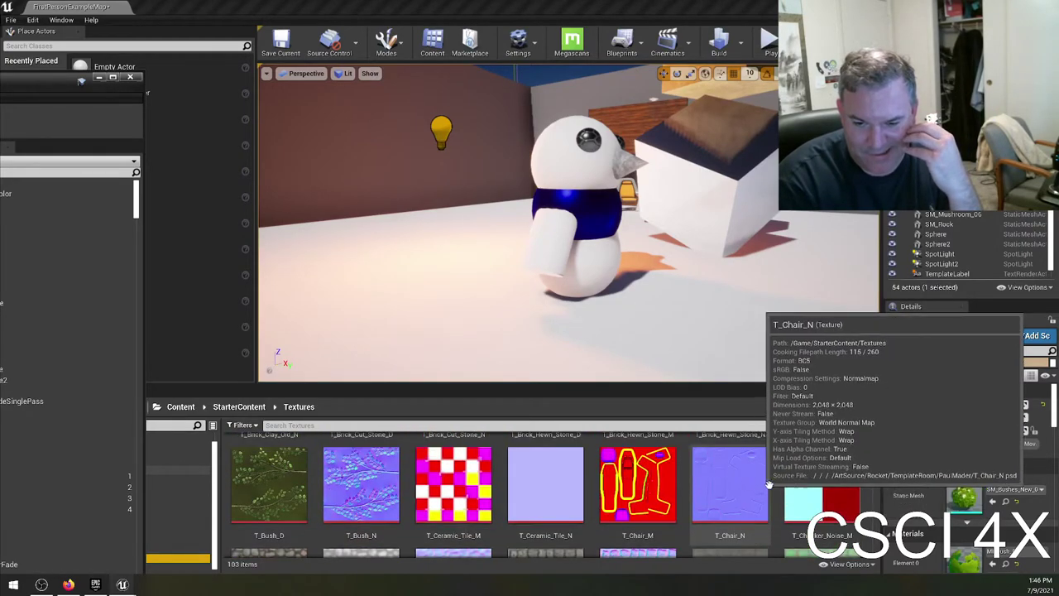
{"action": "scroll", "coordinate": [720, 515], "scroll_direction": "up", "scroll_amount": 3}
{"action": "scroll", "coordinate": [802, 525], "scroll_direction": "down", "scroll_amount": 1}
{"action": "scroll", "coordinate": [778, 513], "scroll_direction": "up", "scroll_amount": 3}
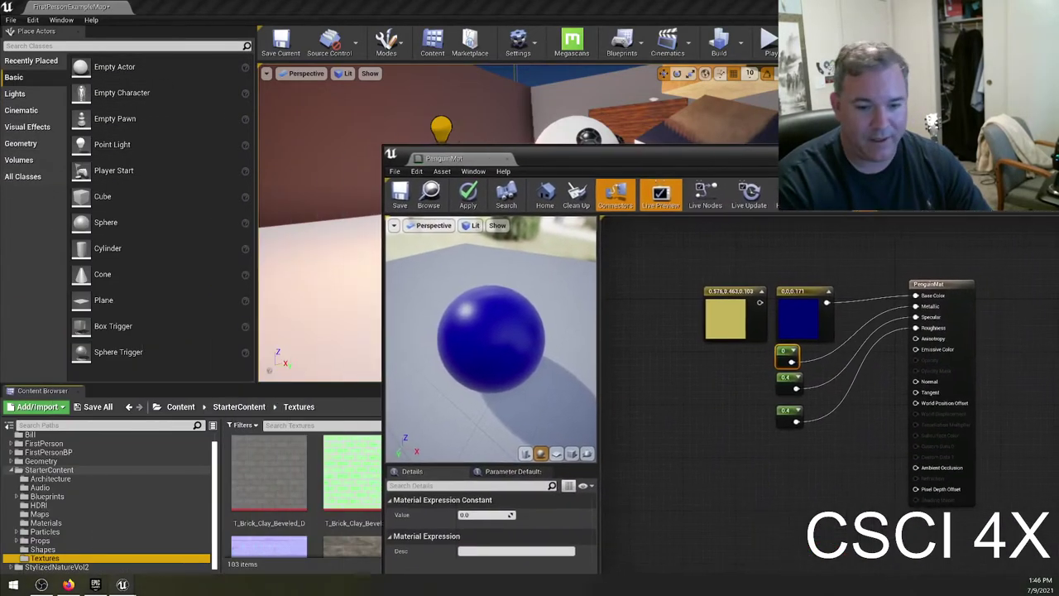
Add T_Brick_Clay_Beveled_D to the PenguinMat graph as a Texture Sample and place it below the two color constants.
{"action": "left_click_drag", "start_coordinate": [692, 152], "coordinate": [647, 254]}
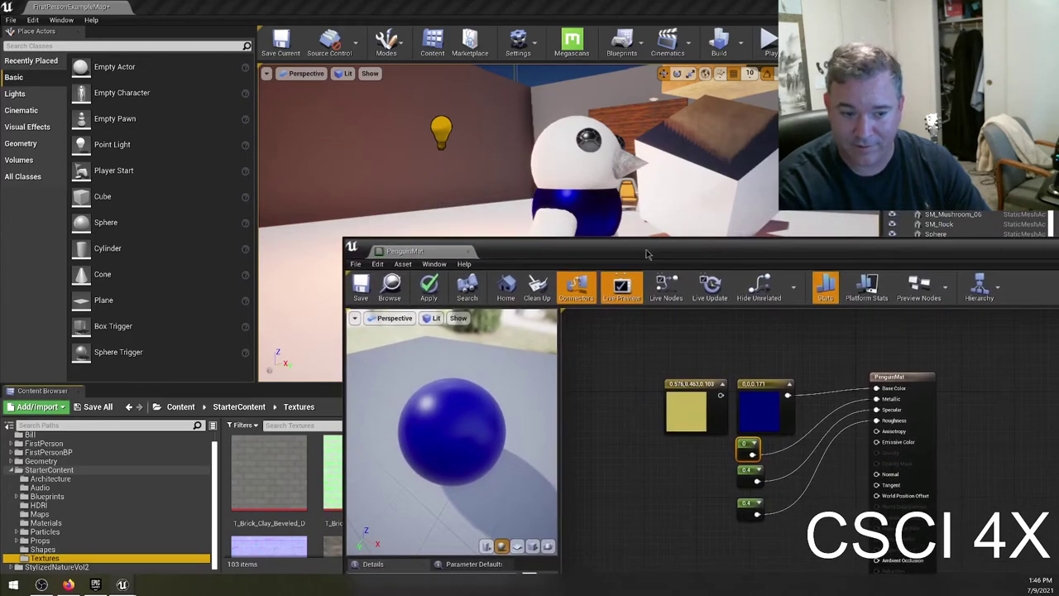
{"action": "left_click_drag", "start_coordinate": [298, 497], "coordinate": [733, 343]}
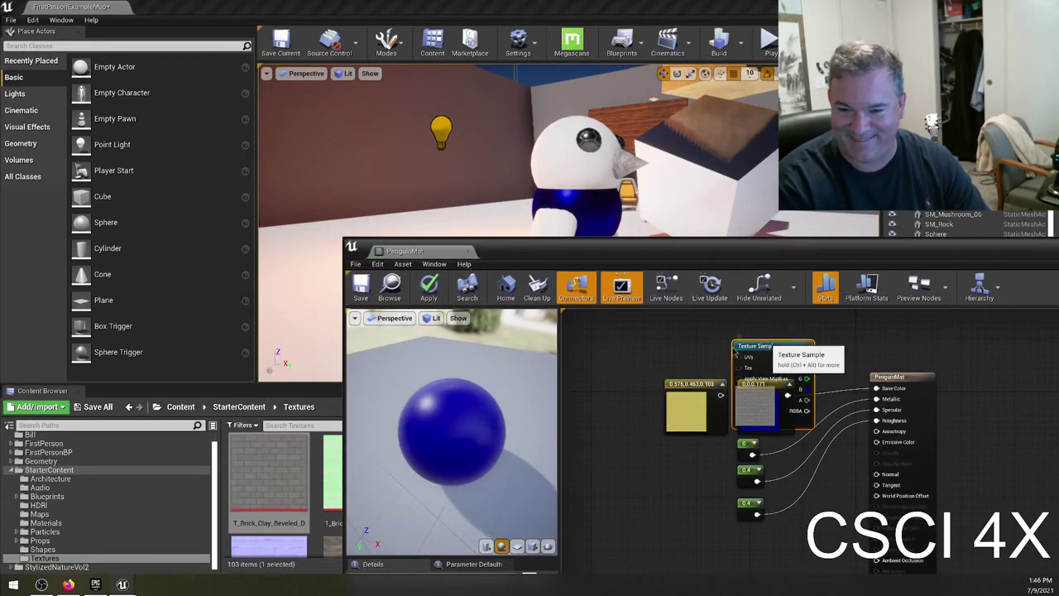
{"action": "left_click_drag", "start_coordinate": [790, 344], "coordinate": [696, 448]}
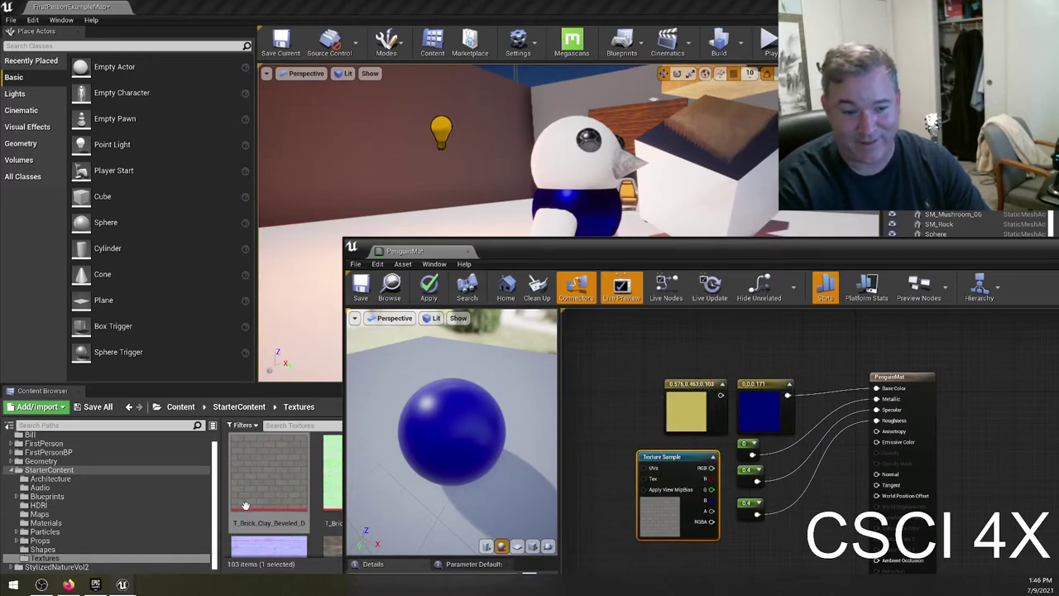
Try adding another brick Texture Sample, both from the texture asset and through the node search for "texture", and delete the extra nodes.
{"action": "left_click_drag", "start_coordinate": [258, 478], "coordinate": [644, 347]}
{"action": "scroll", "coordinate": [645, 335], "scroll_direction": "up", "scroll_amount": 1}
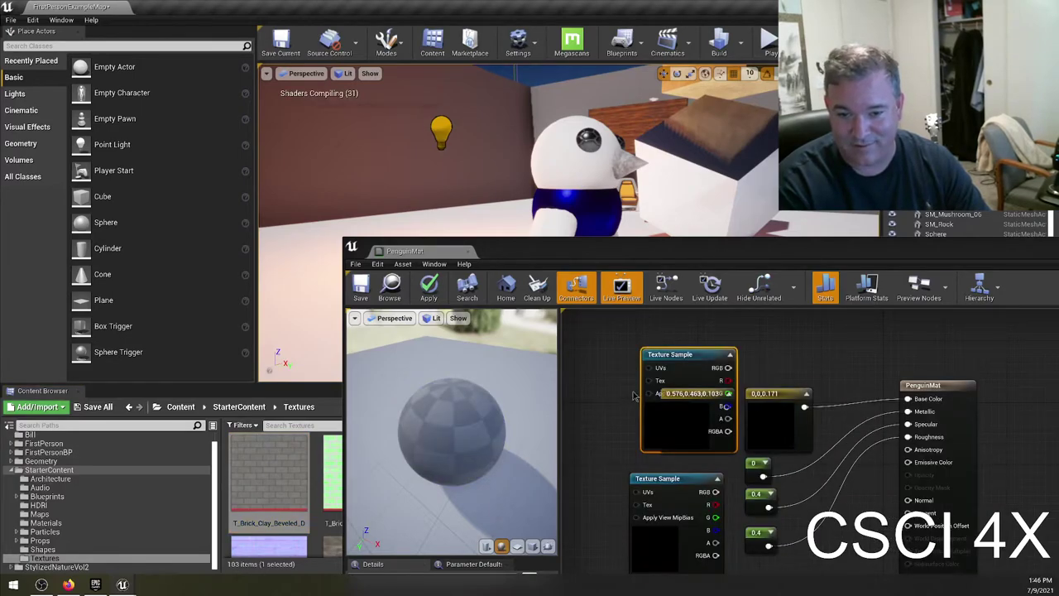
{"action": "right_click", "coordinate": [680, 342]}
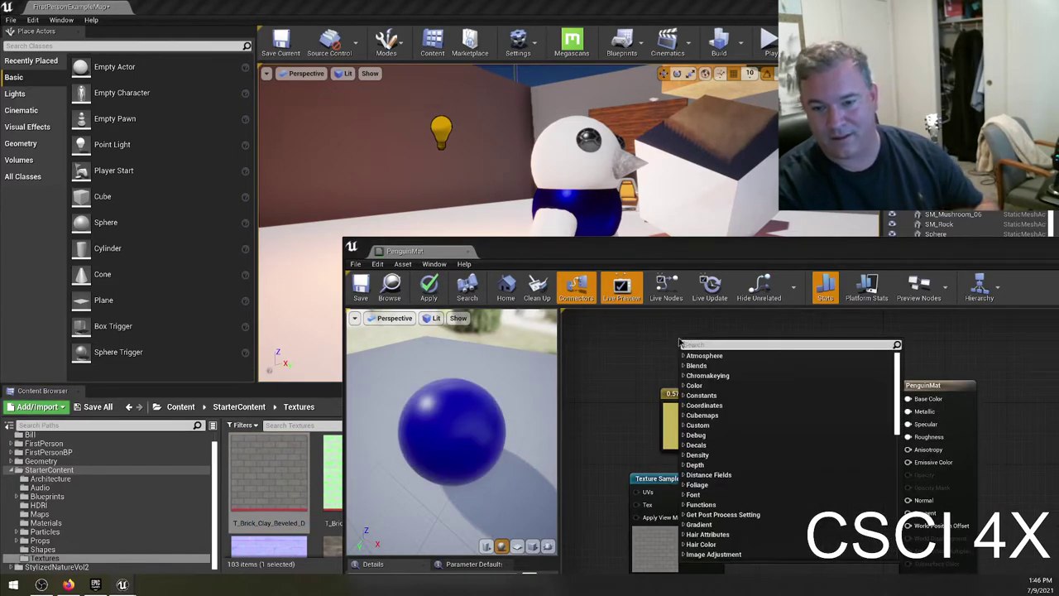
{"action": "type", "text": "texture"}
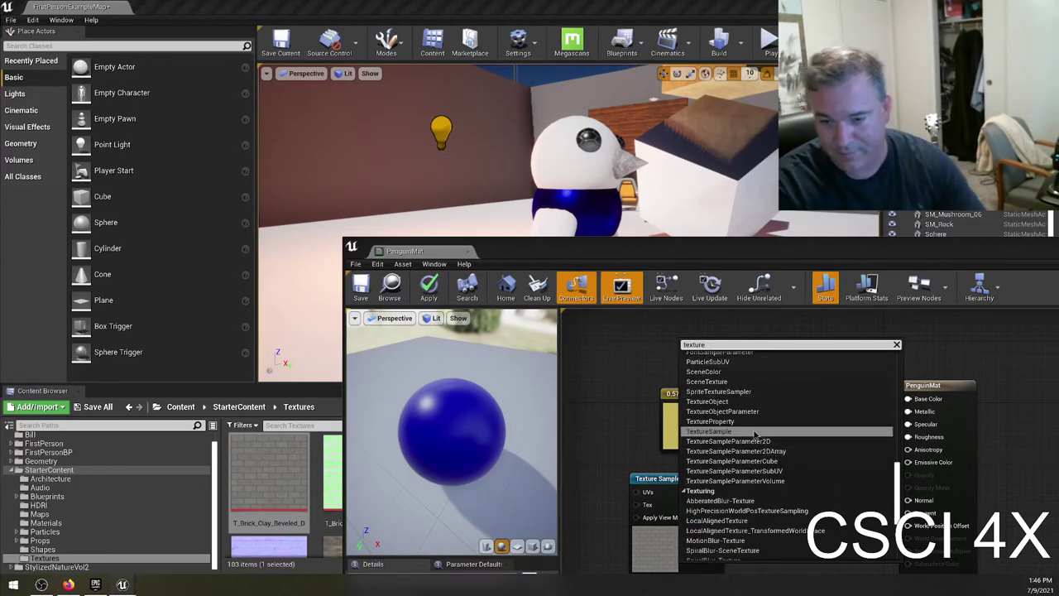
{"action": "left_click", "coordinate": [704, 432]}
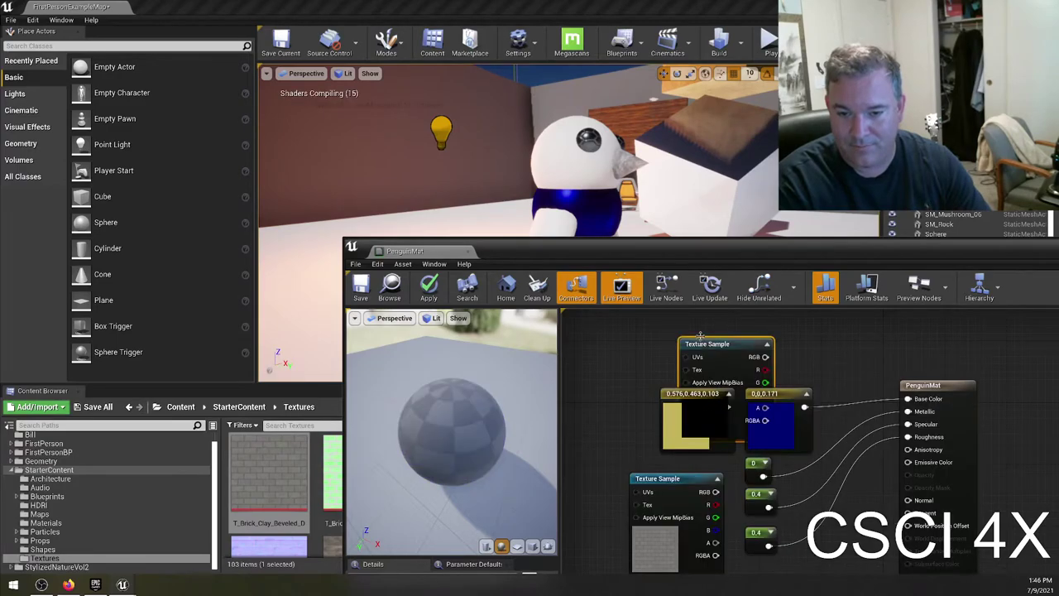
{"action": "left_click_drag", "start_coordinate": [703, 339], "coordinate": [596, 337]}
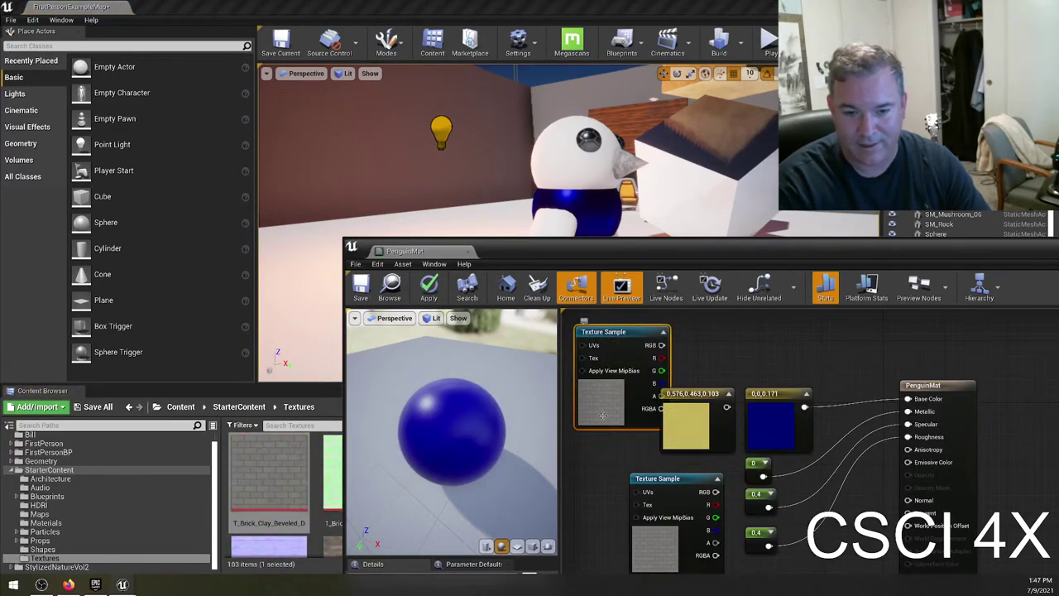
{"action": "key", "text": "Delete"}
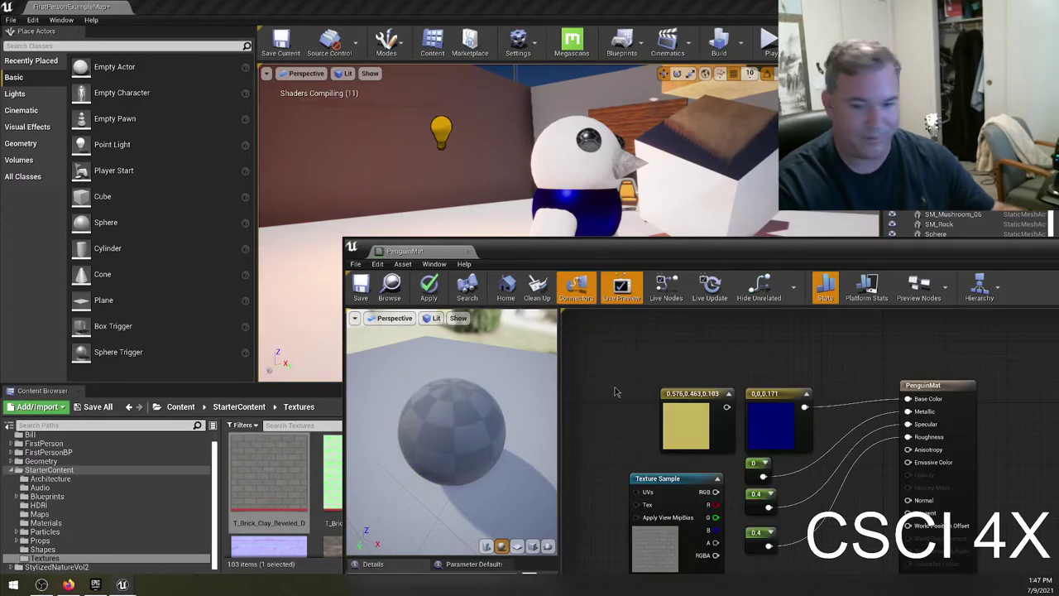
Move the brick Texture Sample above the color constants and connect its RGB output to PenguinMat's Base Color.
{"action": "mouse_move", "coordinate": [248, 507]}
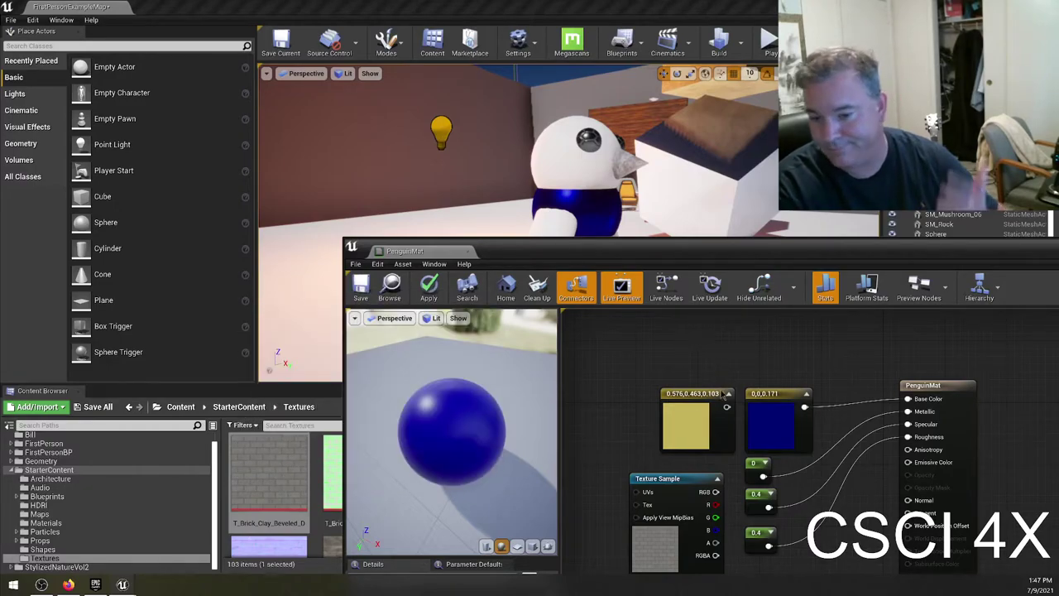
{"action": "left_click_drag", "start_coordinate": [657, 479], "coordinate": [755, 339]}
{"action": "left_click_drag", "start_coordinate": [787, 342], "coordinate": [928, 399]}
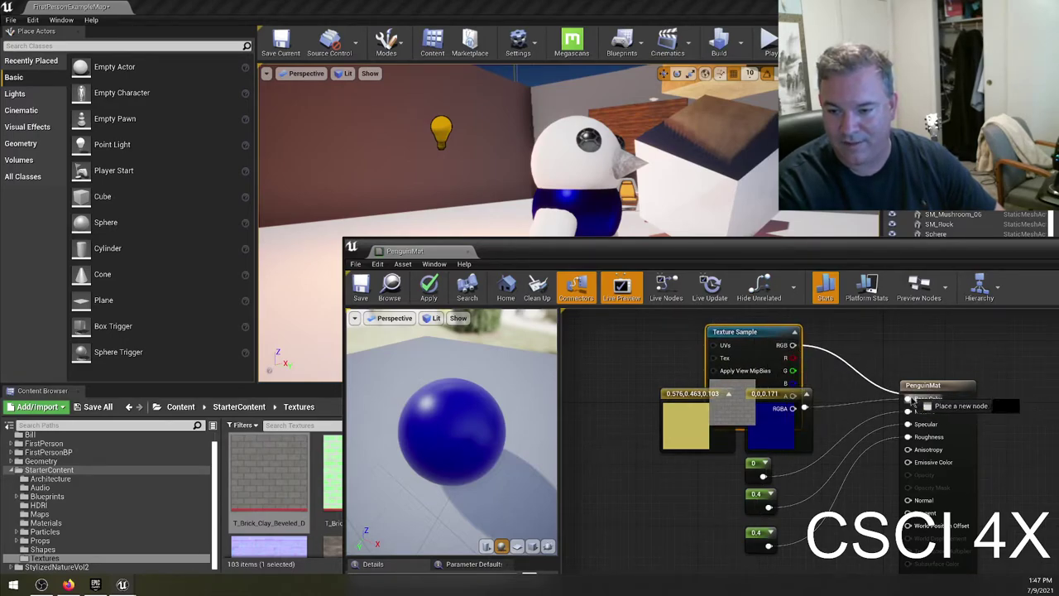
Delete the yellow and blue color constants and reposition the Texture Sample clear of the scalar constants.
{"action": "left_click_drag", "start_coordinate": [626, 453], "coordinate": [754, 450]}
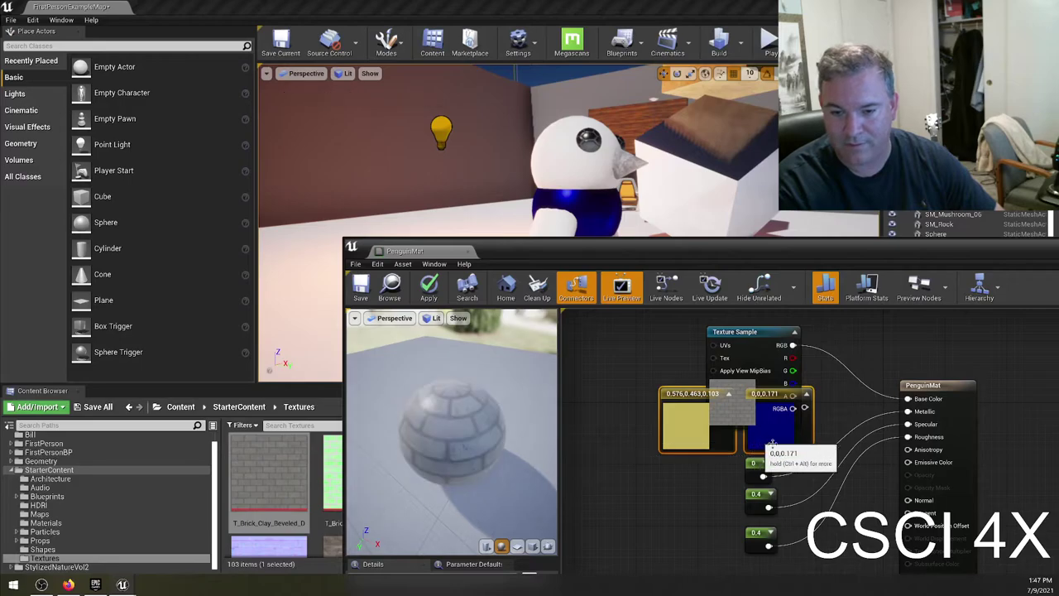
{"action": "key", "text": "Delete"}
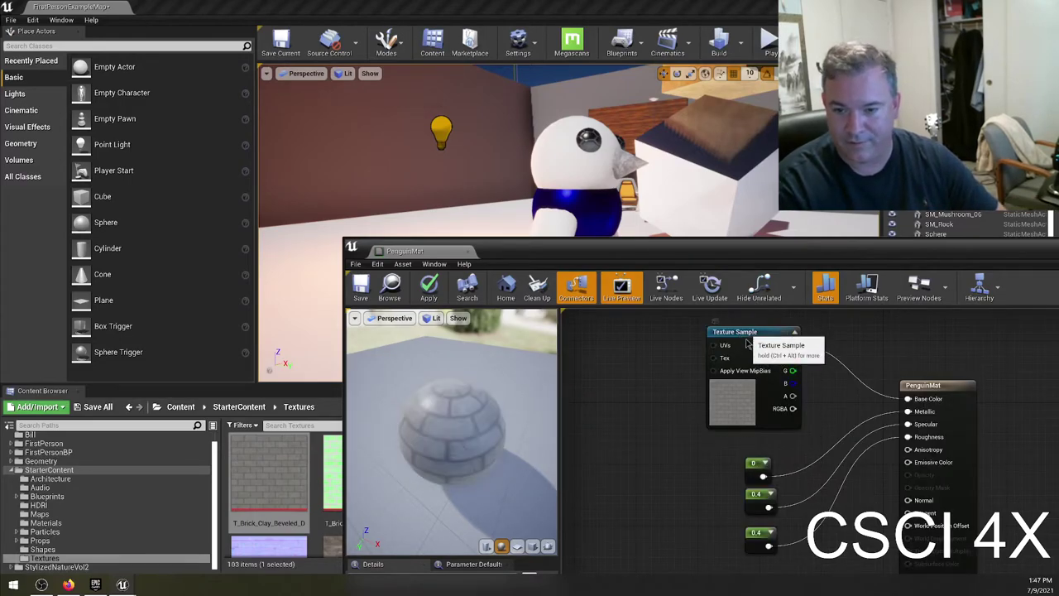
{"action": "left_click_drag", "start_coordinate": [740, 339], "coordinate": [705, 355]}
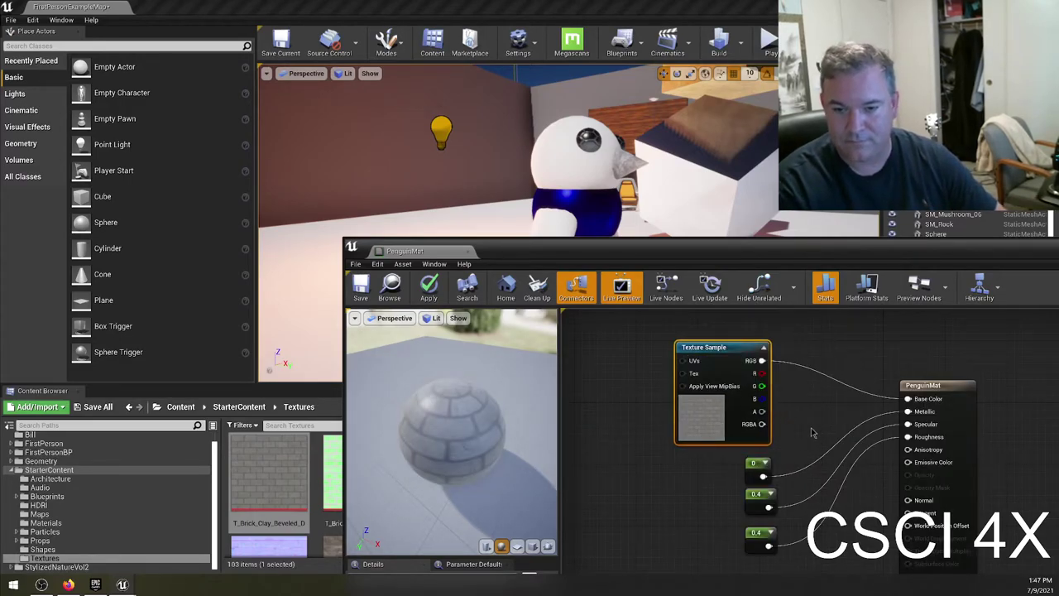
Restore the deleted yellow and blue color constants by undoing, stack them, and place the Texture Sample between them and the PenguinMat node.
{"action": "key", "text": "ctrl+z"}
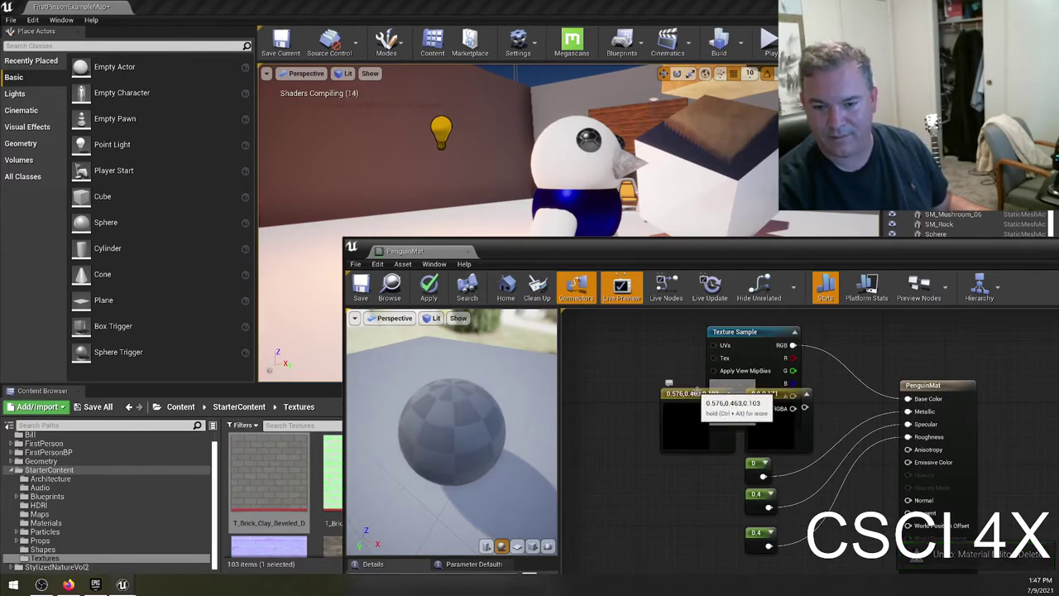
{"action": "key", "text": "ctrl+z"}
{"action": "left_click_drag", "start_coordinate": [601, 332], "coordinate": [610, 332]}
{"action": "left_click_drag", "start_coordinate": [736, 356], "coordinate": [837, 347]}
{"action": "left_click_drag", "start_coordinate": [784, 398], "coordinate": [613, 412]}
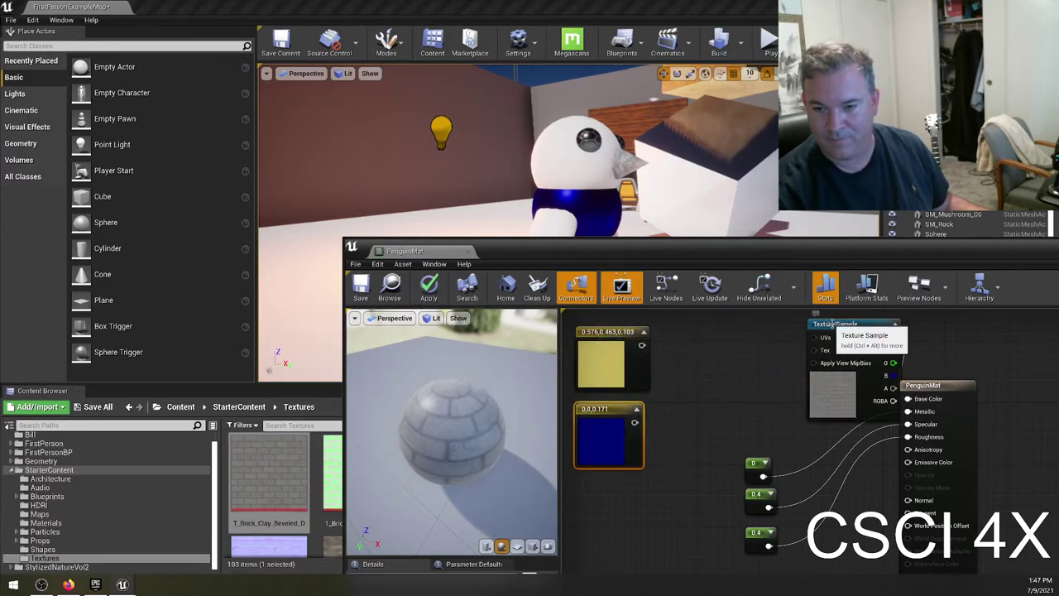
{"action": "left_click_drag", "start_coordinate": [831, 324], "coordinate": [713, 350]}
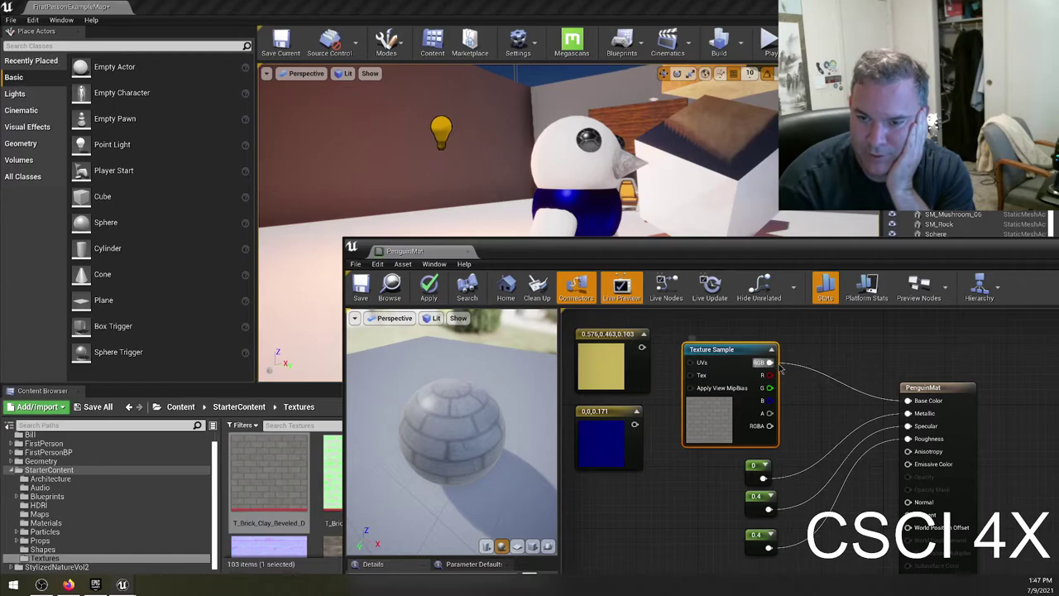
Save PenguinMat with the Texture Sample's RGB output connected to Base Color, and inspect the brick-covered torso on the penguin up close.
{"action": "left_click_drag", "start_coordinate": [769, 362], "coordinate": [908, 401]}
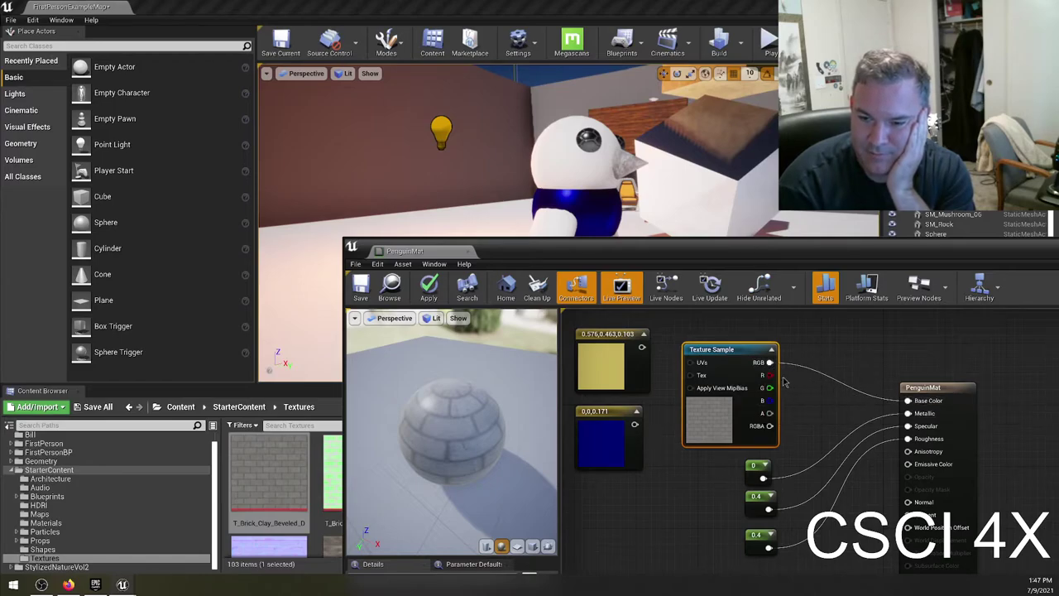
{"action": "left_click", "coordinate": [361, 290]}
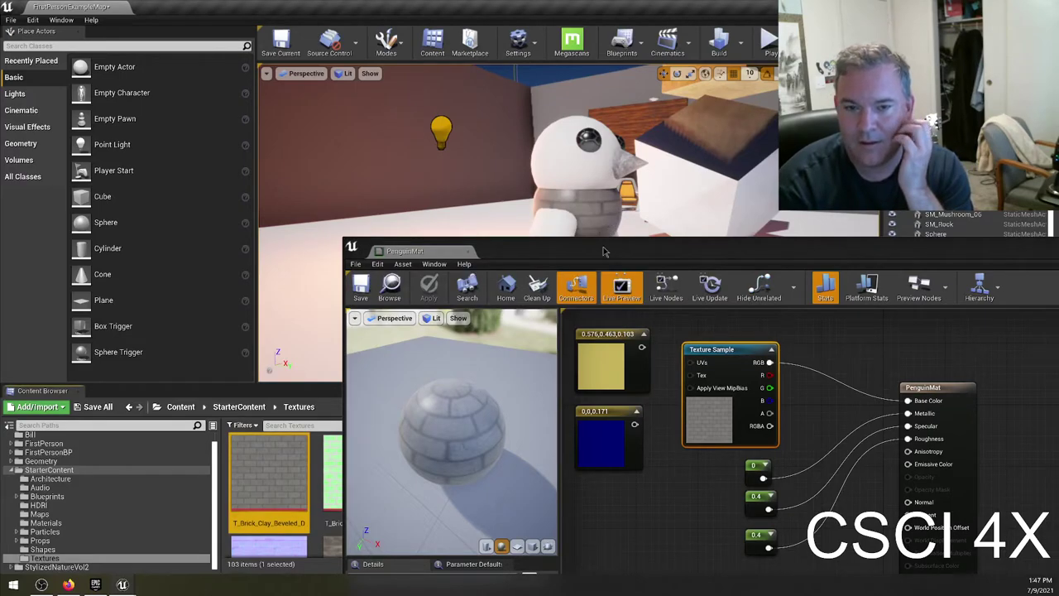
{"action": "left_click_drag", "start_coordinate": [603, 251], "coordinate": [696, 316]}
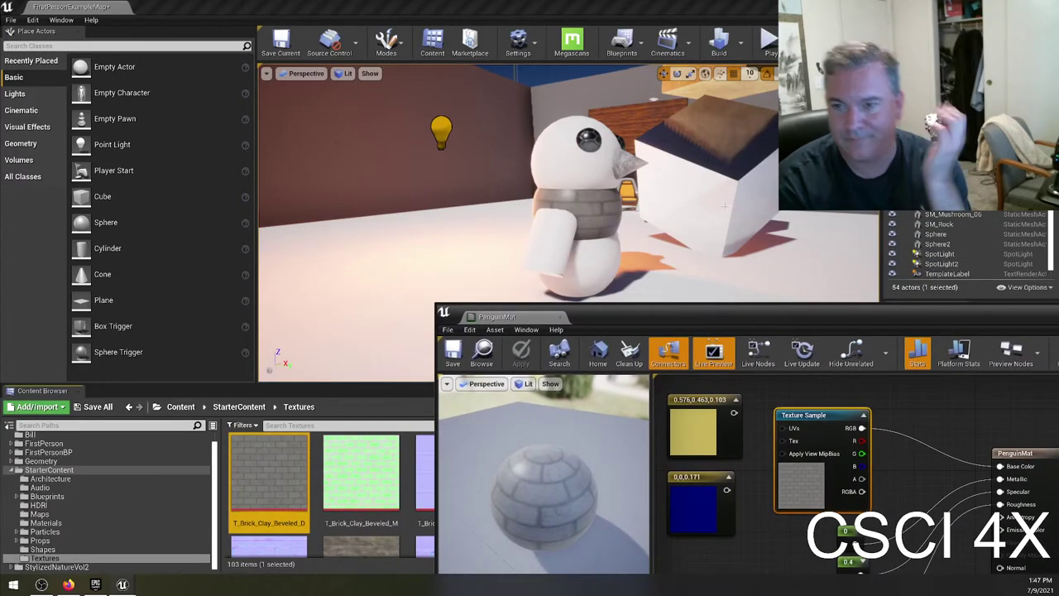
{"action": "key", "text": "f"}
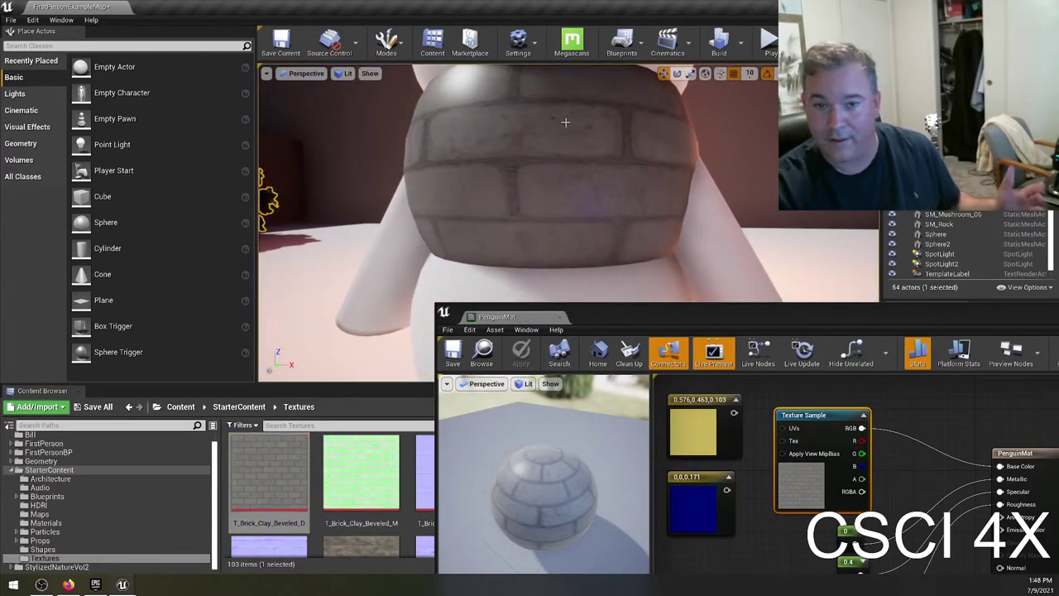
{"action": "left_click_drag", "start_coordinate": [530, 215], "coordinate": [555, 118], "text": "alt"}
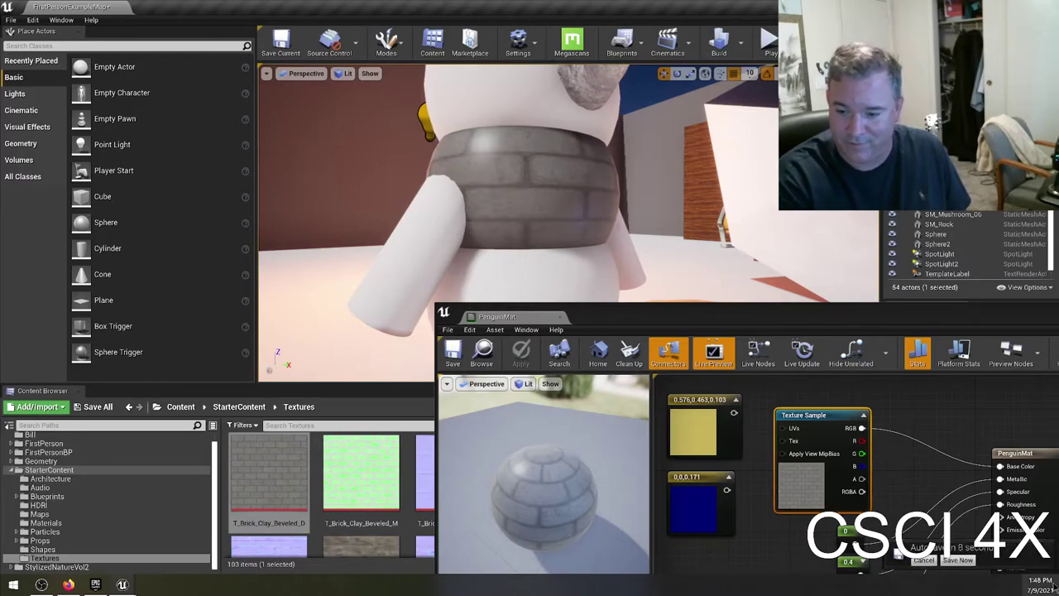
Run the pending autosave immediately, and try the Texture Sample's R output on Base Color before reconnecting RGB.
{"action": "left_click", "coordinate": [957, 560]}
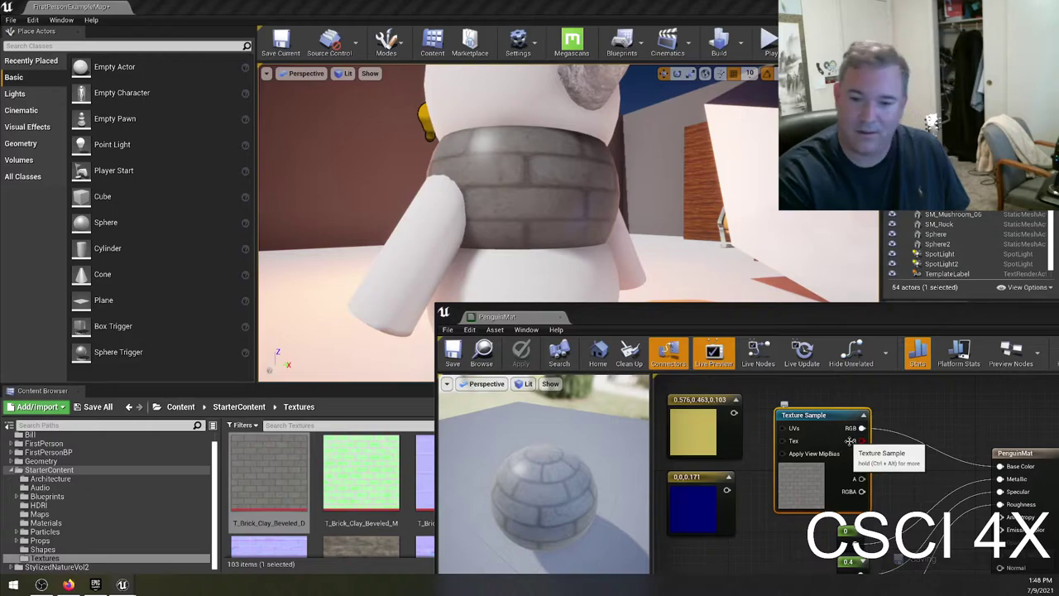
{"action": "left_click_drag", "start_coordinate": [861, 454], "coordinate": [1000, 466]}
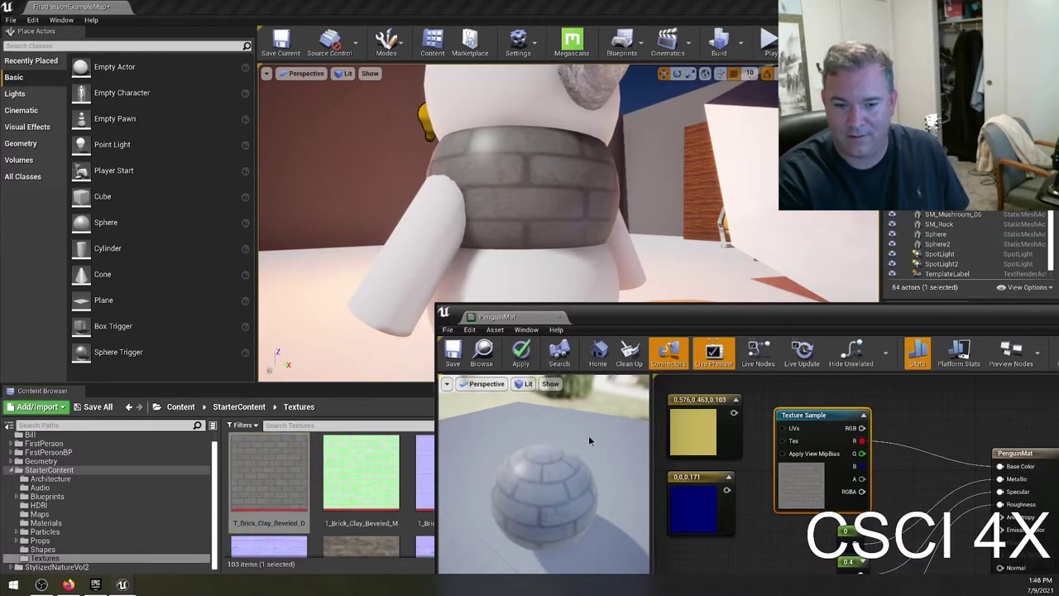
{"action": "left_click_drag", "start_coordinate": [861, 428], "coordinate": [1007, 468]}
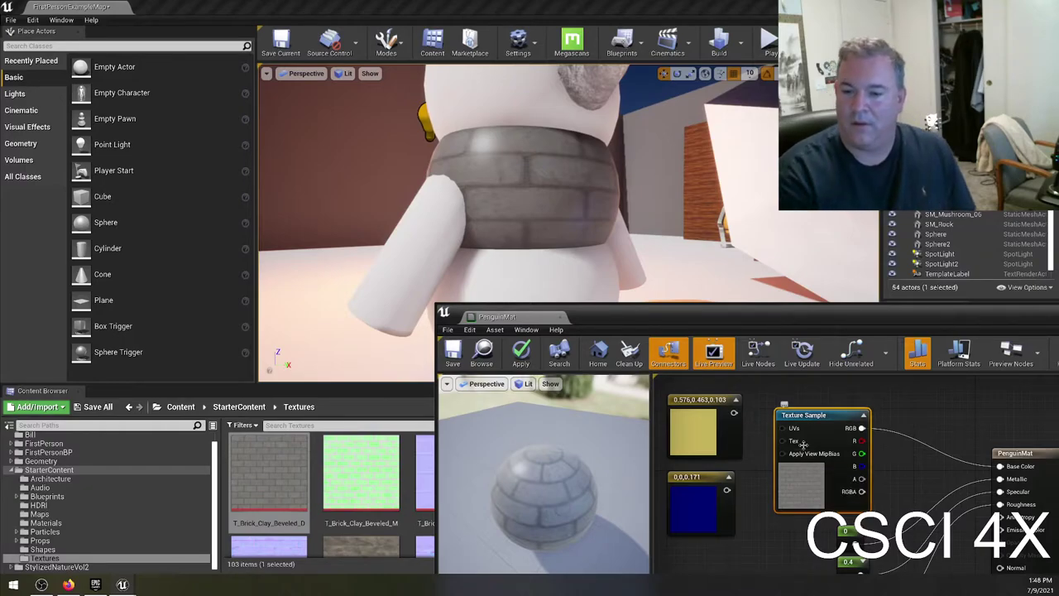
Compare the penguin's brick torso with the wooden wall beside the yellow chair, selecting that wall in the level.
{"action": "right_click_drag", "start_coordinate": [496, 207], "coordinate": [587, 198]}
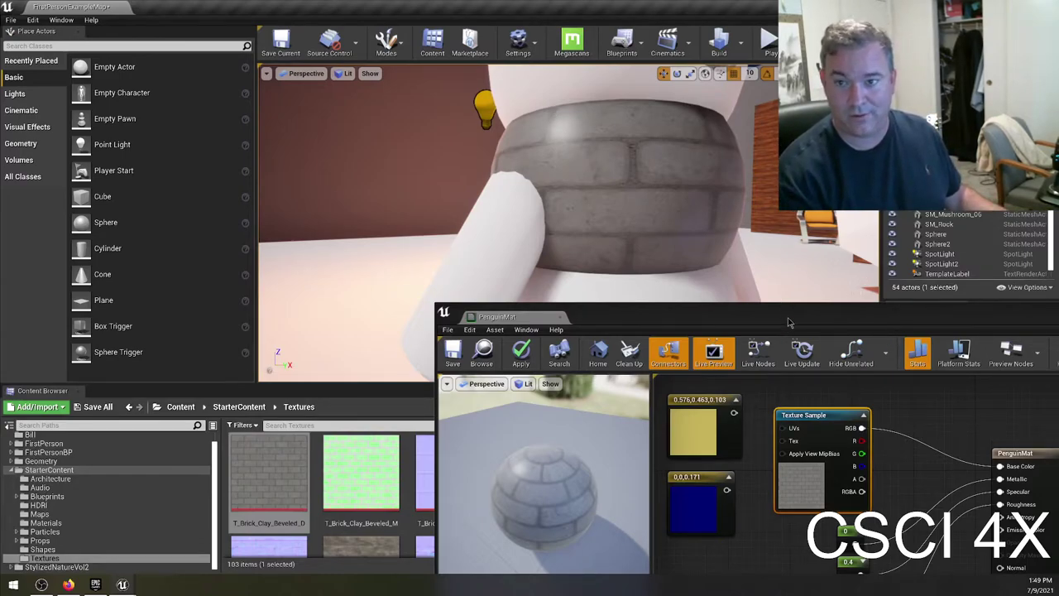
{"action": "left_click_drag", "start_coordinate": [789, 322], "coordinate": [792, 288]}
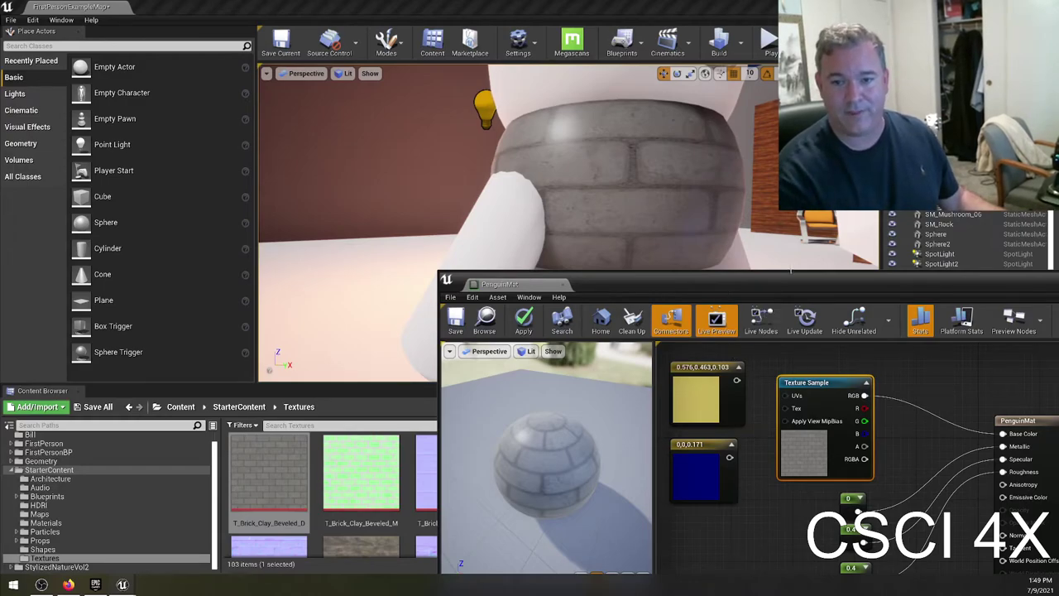
{"action": "right_click_drag", "start_coordinate": [607, 158], "coordinate": [600, 179]}
{"action": "left_click", "coordinate": [607, 158]}
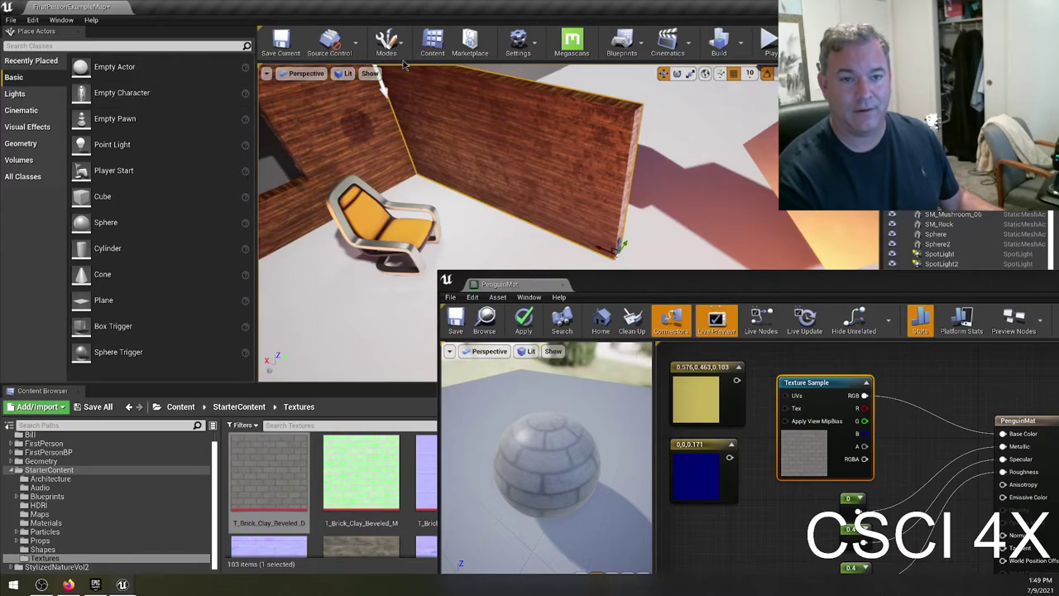
{"action": "left_click", "coordinate": [385, 41]}
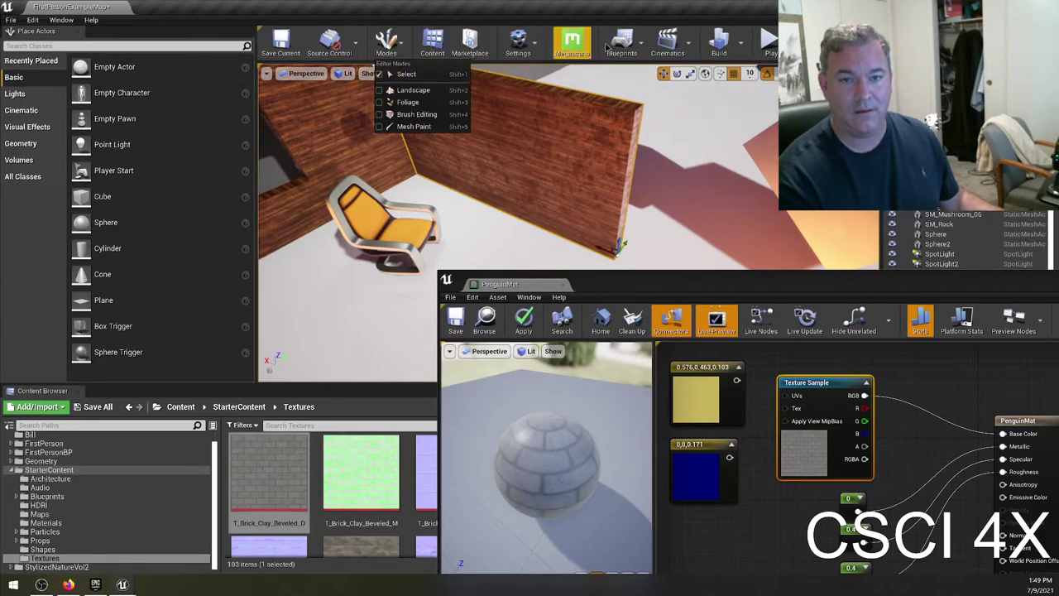
{"action": "left_click_drag", "start_coordinate": [771, 18], "coordinate": [451, 29]}
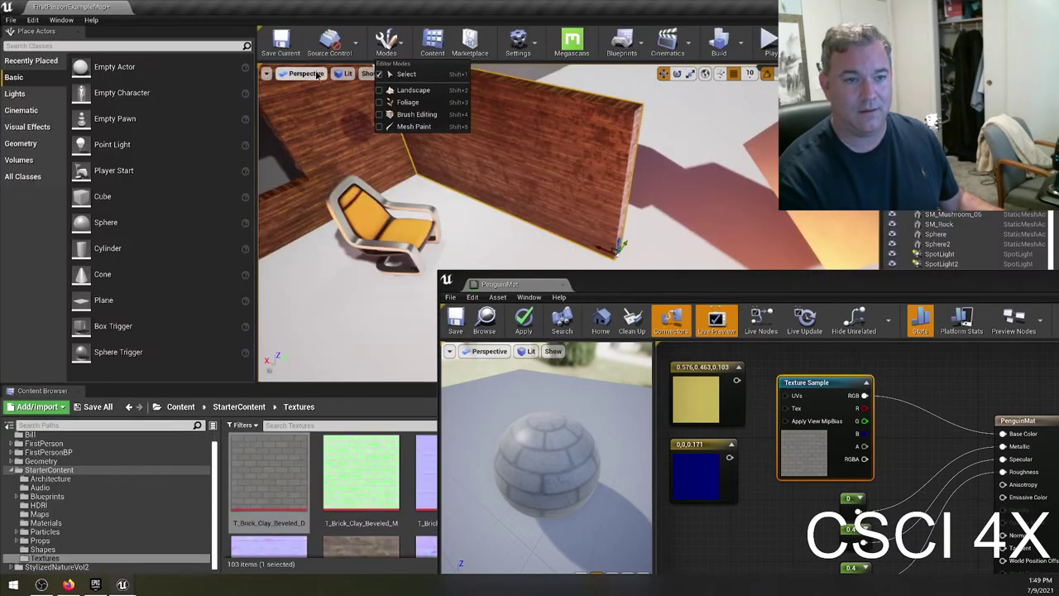
{"action": "left_click", "coordinate": [298, 73]}
{"action": "left_click", "coordinate": [297, 74]}
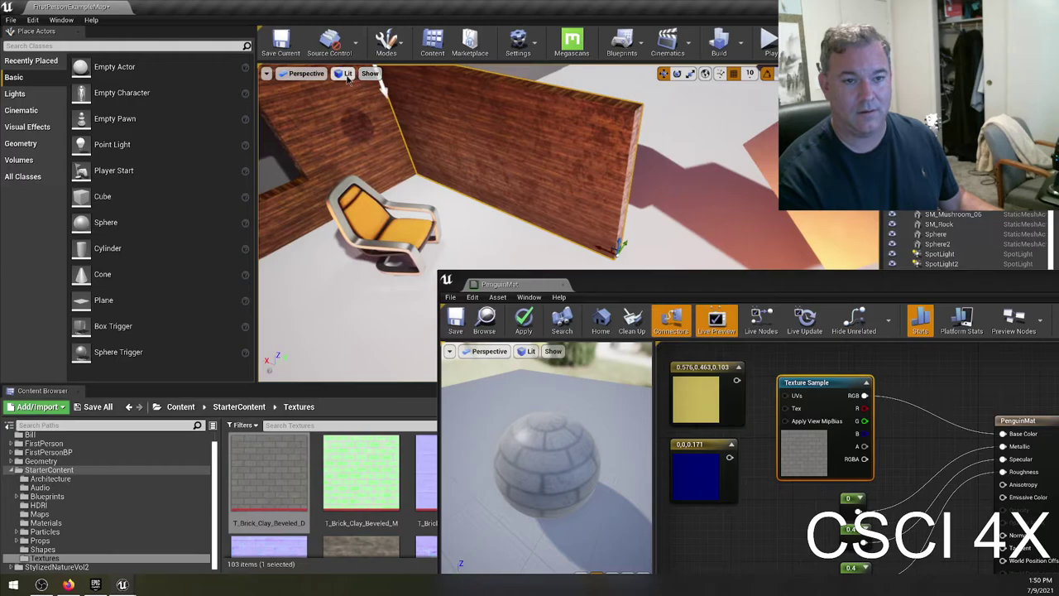
Examine the wall and chair geometry in Brush Wireframe view, and return the level viewport to Lit.
{"action": "left_click", "coordinate": [343, 73]}
{"action": "left_click", "coordinate": [371, 120]}
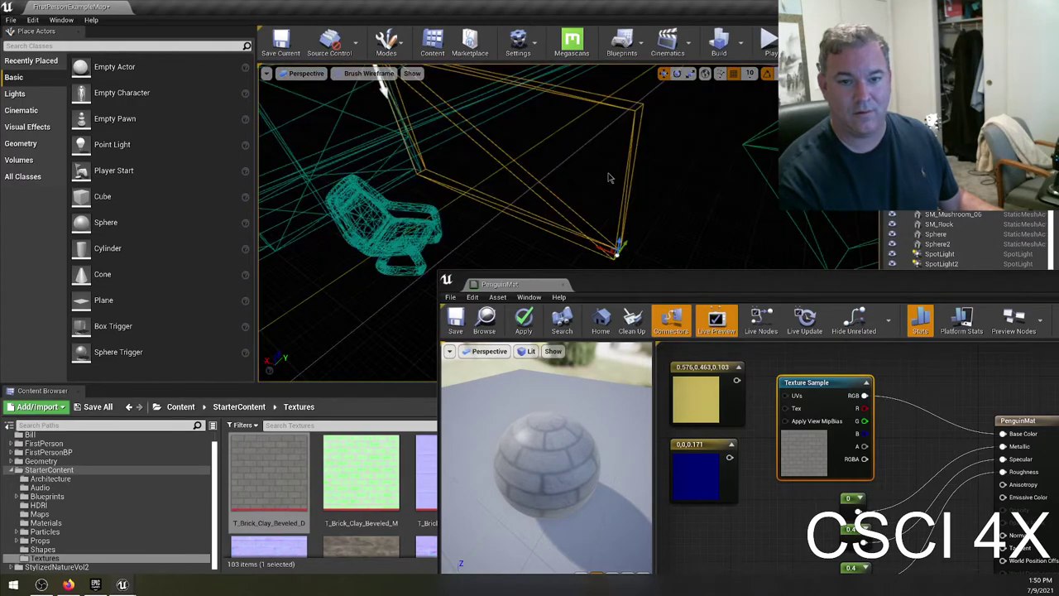
{"action": "right_click_drag", "start_coordinate": [564, 170], "coordinate": [454, 199]}
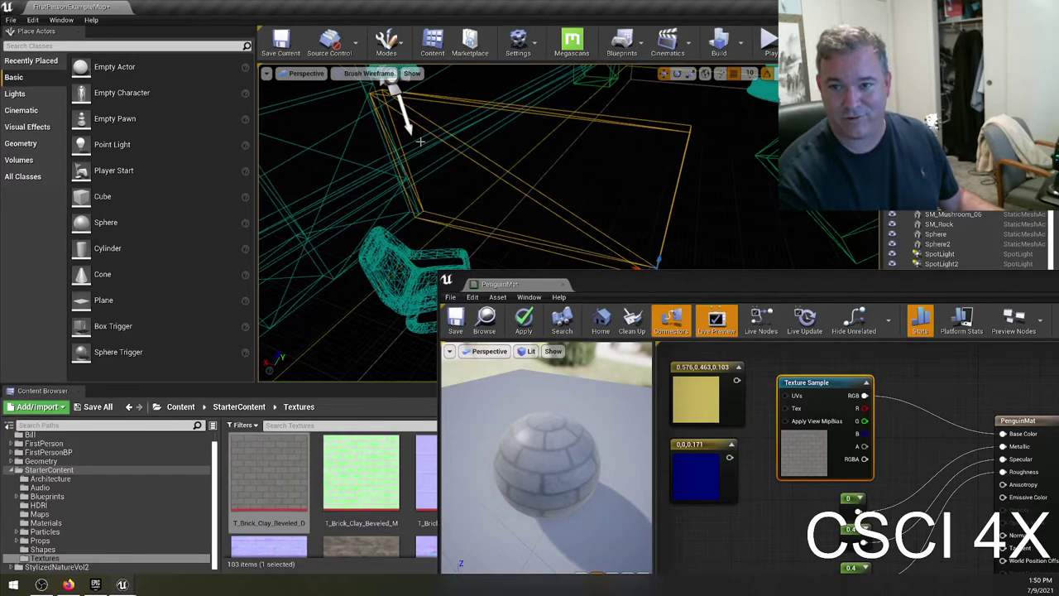
{"action": "right_click_drag", "start_coordinate": [482, 216], "coordinate": [347, 203]}
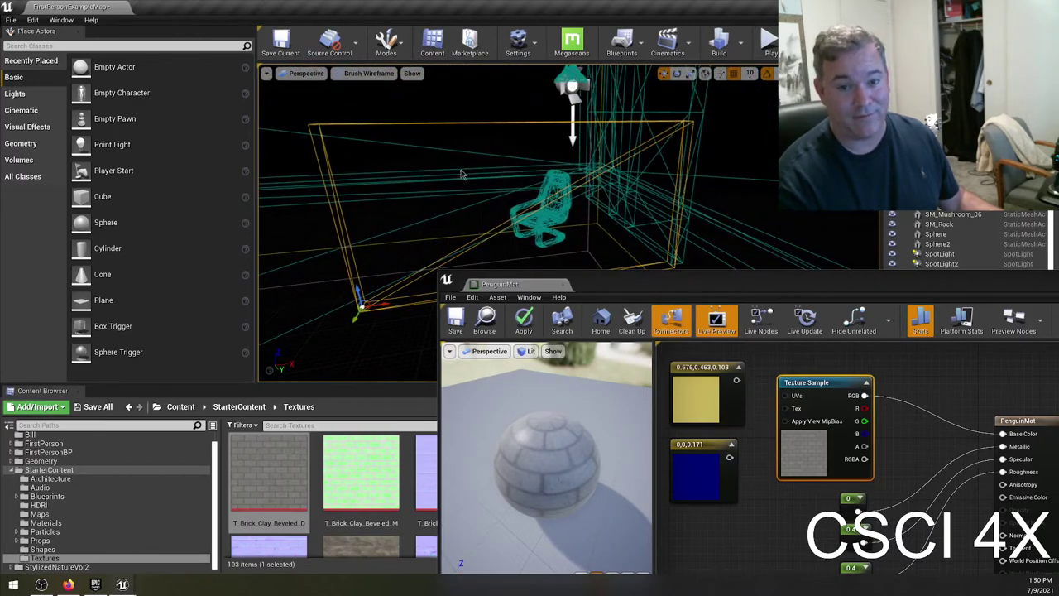
{"action": "left_click", "coordinate": [369, 74]}
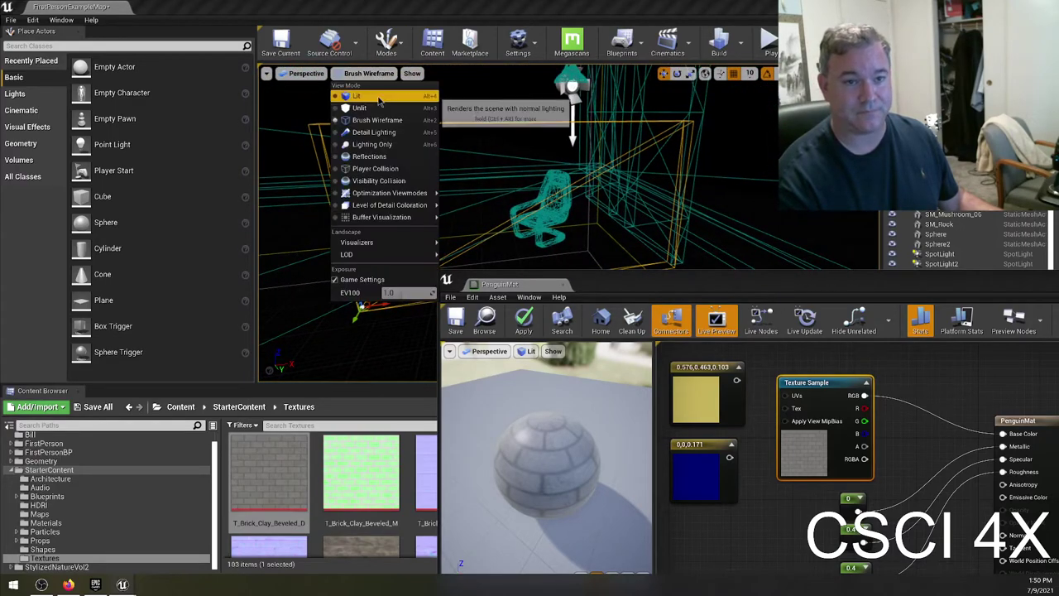
{"action": "left_click", "coordinate": [376, 97]}
Apply the T_Brick_Clay_Beveled_D texture to the wooden wall beside the chair.
{"action": "right_click_drag", "start_coordinate": [347, 204], "coordinate": [356, 217]}
{"action": "key", "text": "f"}
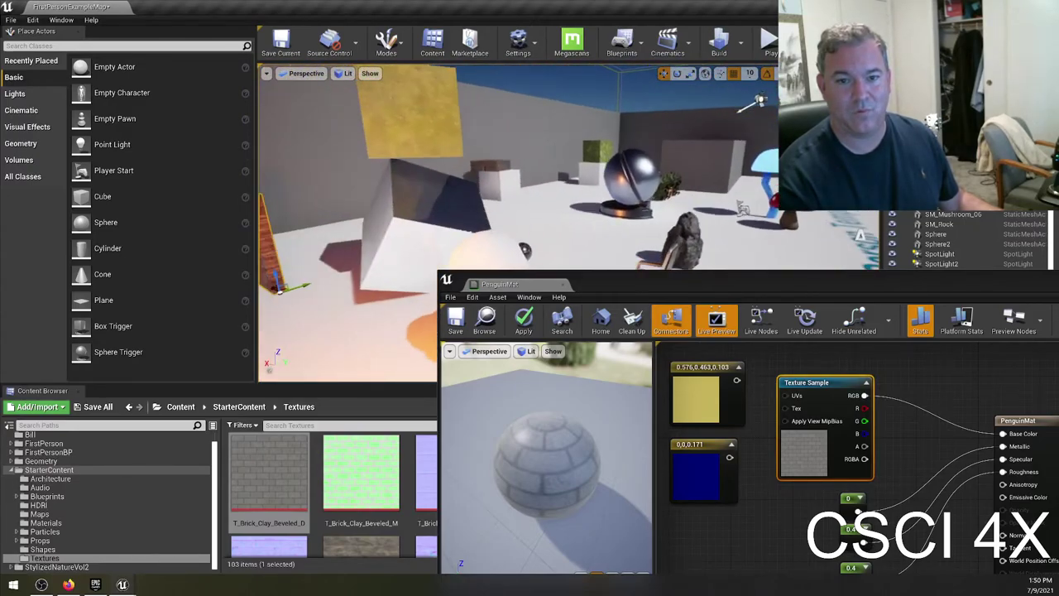
{"action": "key", "text": "f"}
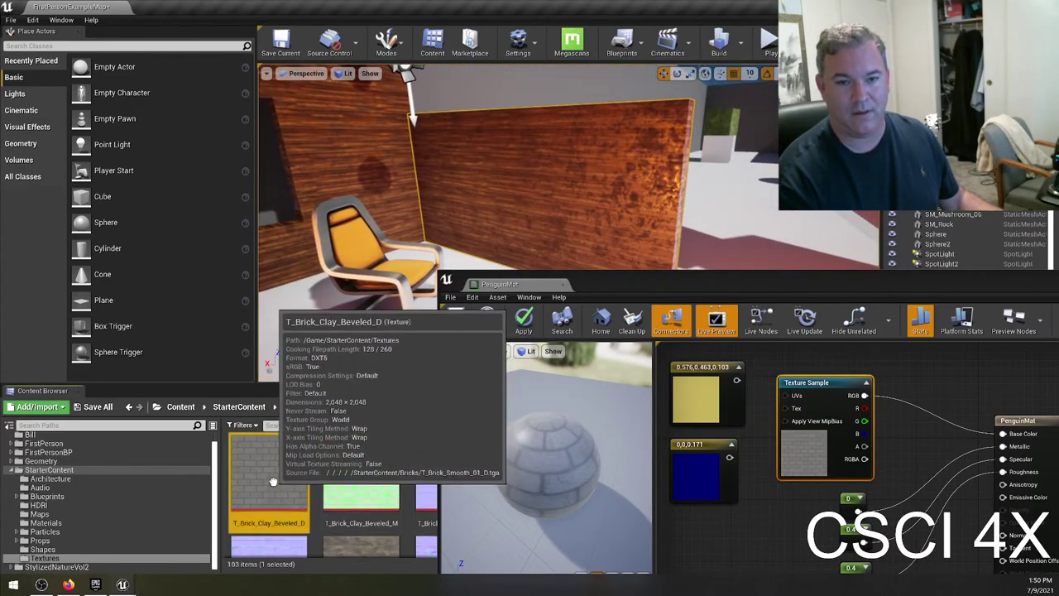
{"action": "left_click_drag", "start_coordinate": [283, 484], "coordinate": [581, 211]}
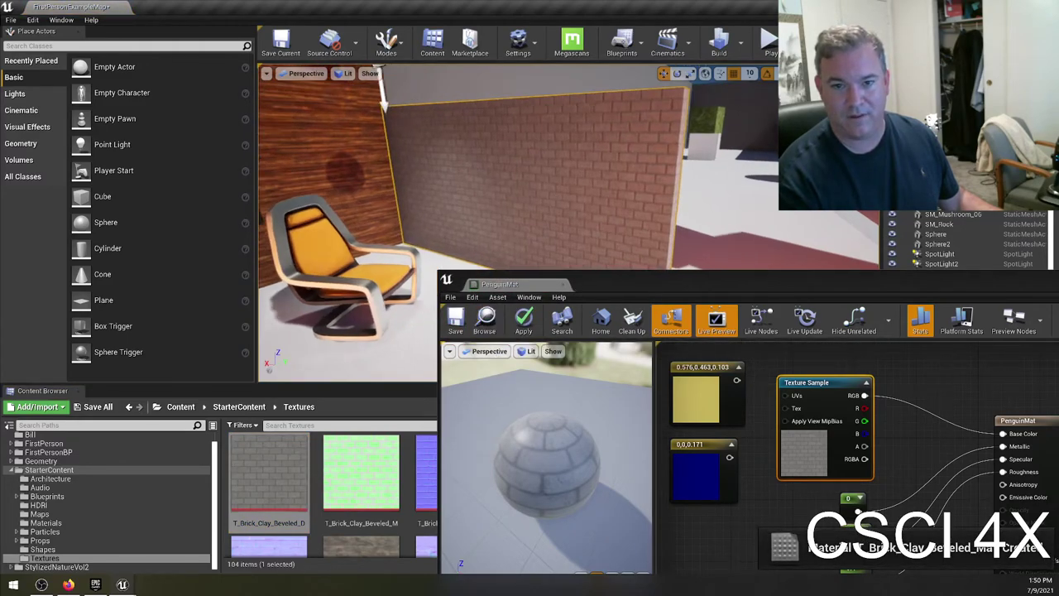
{"action": "right_click_drag", "start_coordinate": [513, 223], "coordinate": [513, 224]}
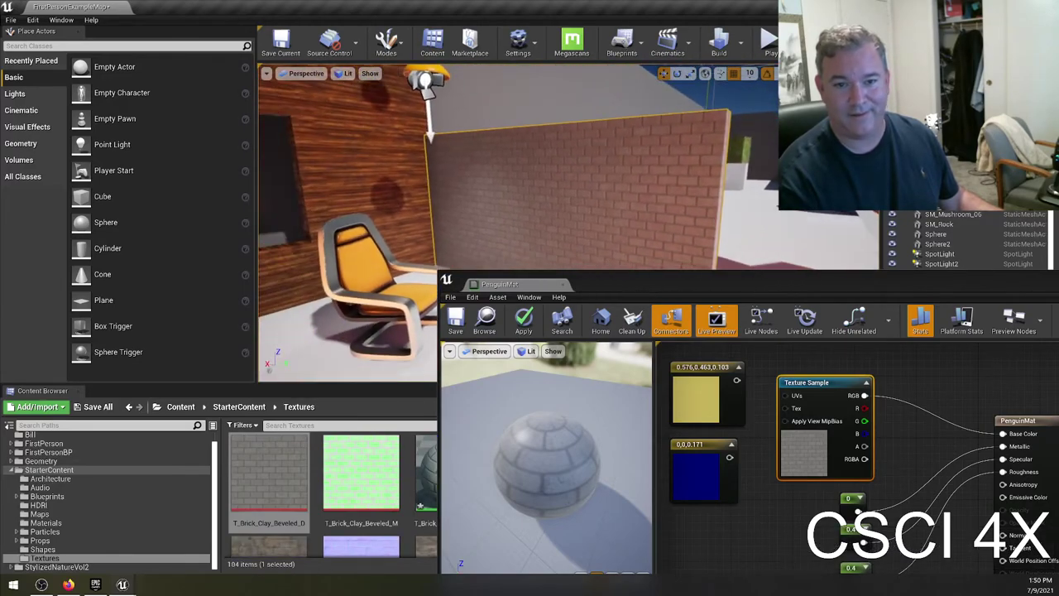
Inspect the penguin's mesh up close in Brush Wireframe view, and restore Lit shading.
{"action": "right_click_drag", "start_coordinate": [579, 176], "coordinate": [579, 175]}
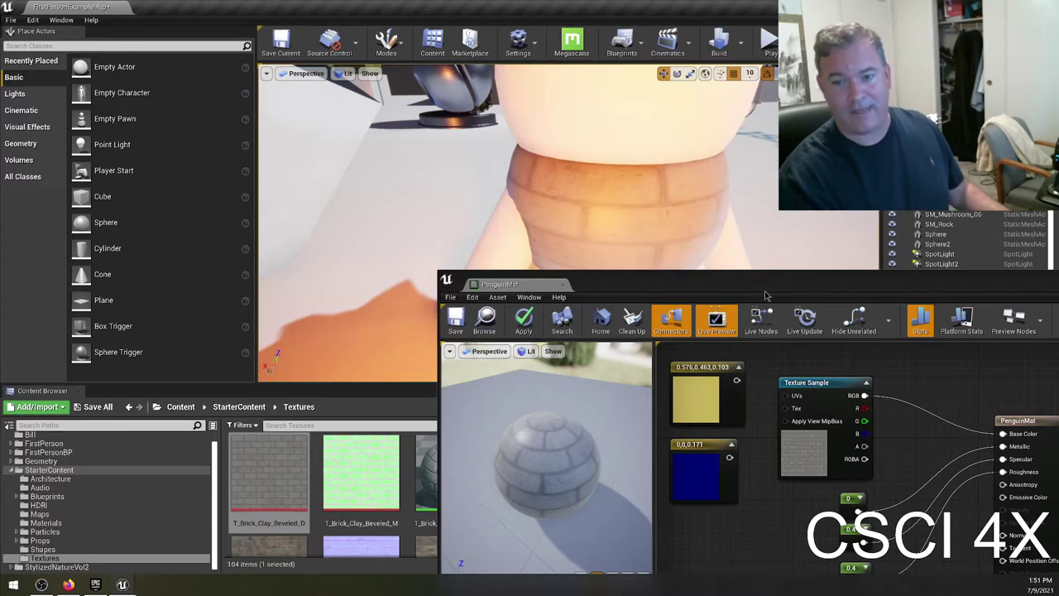
{"action": "left_click", "coordinate": [303, 76]}
{"action": "left_click", "coordinate": [344, 76]}
{"action": "left_click", "coordinate": [361, 120]}
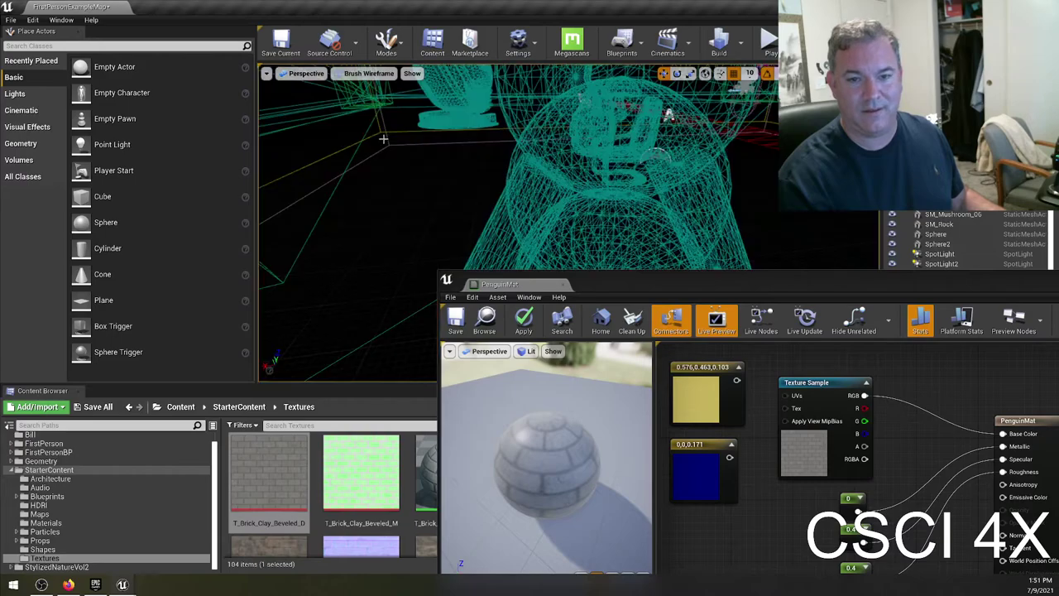
{"action": "left_click", "coordinate": [351, 76]}
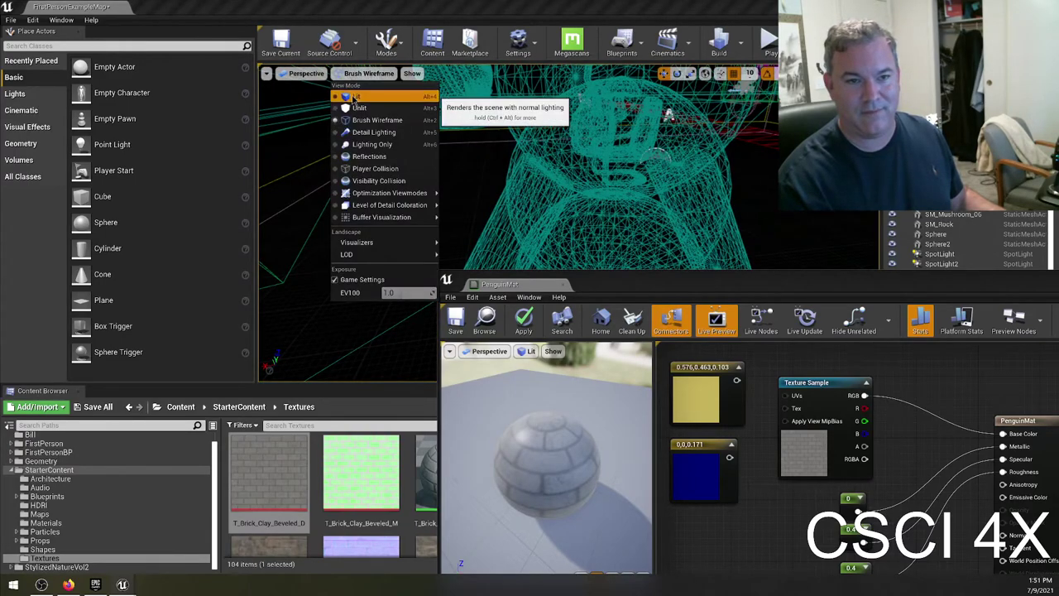
{"action": "left_click", "coordinate": [357, 96]}
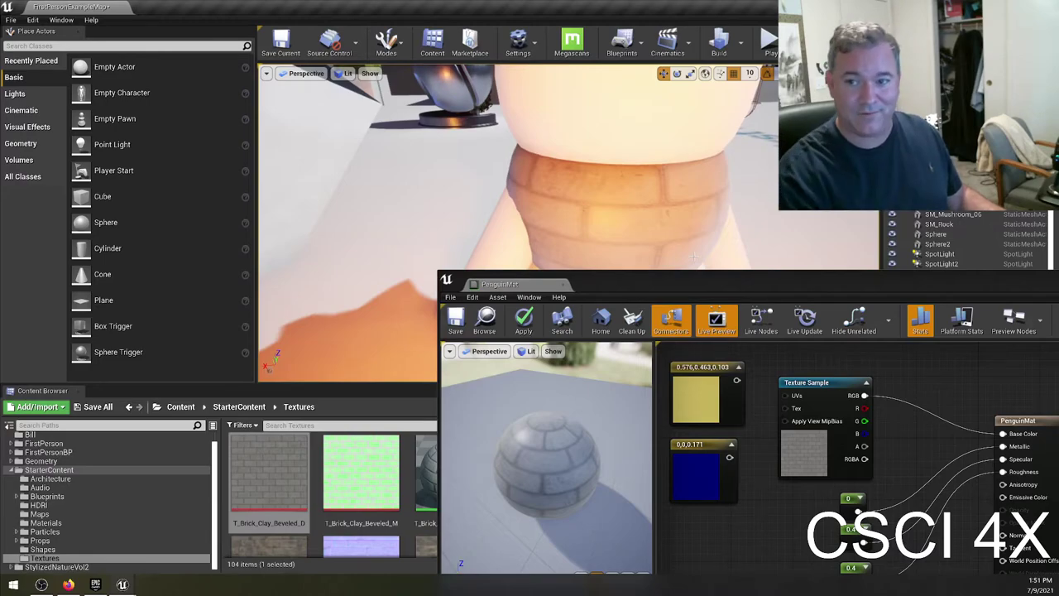
Add the T_Brick_Clay_Beveled_N texture to the PenguinMat graph as a Texture Sample node.
{"action": "left_click_drag", "start_coordinate": [781, 283], "coordinate": [833, 203]}
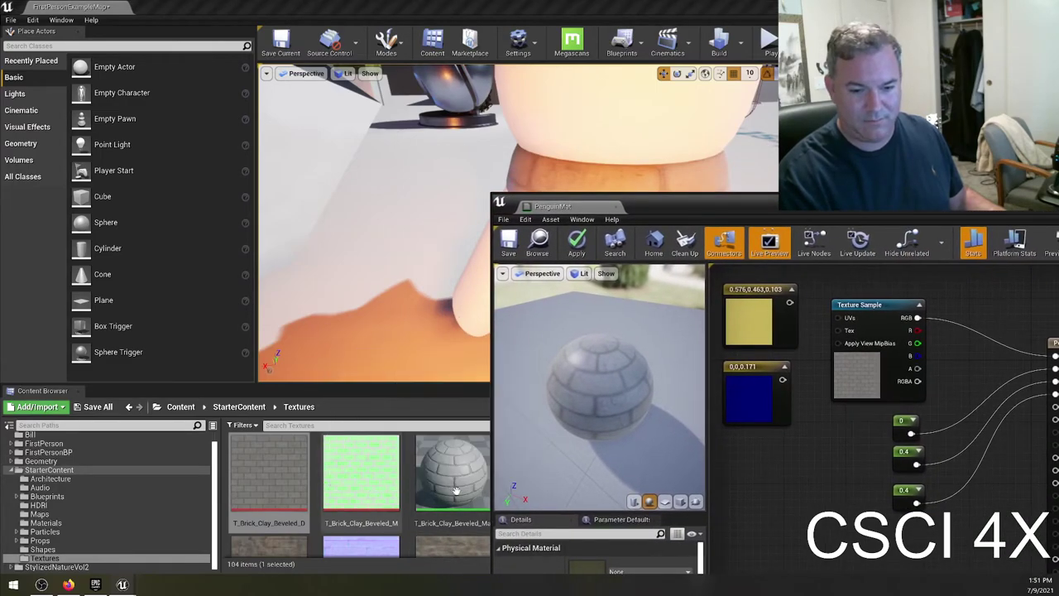
{"action": "left_click", "coordinate": [377, 480]}
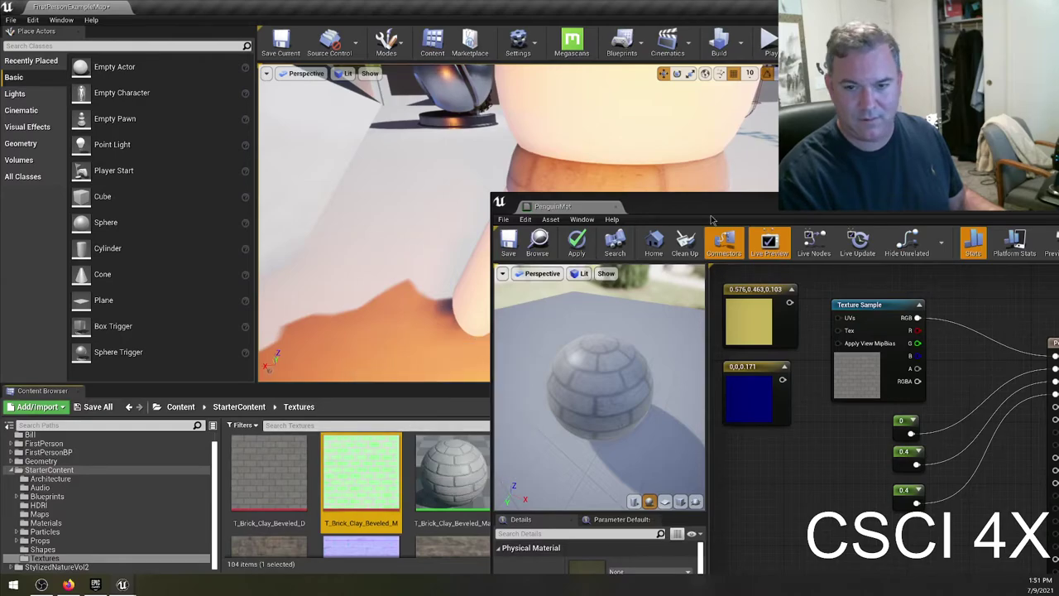
{"action": "left_click_drag", "start_coordinate": [712, 219], "coordinate": [814, 90]}
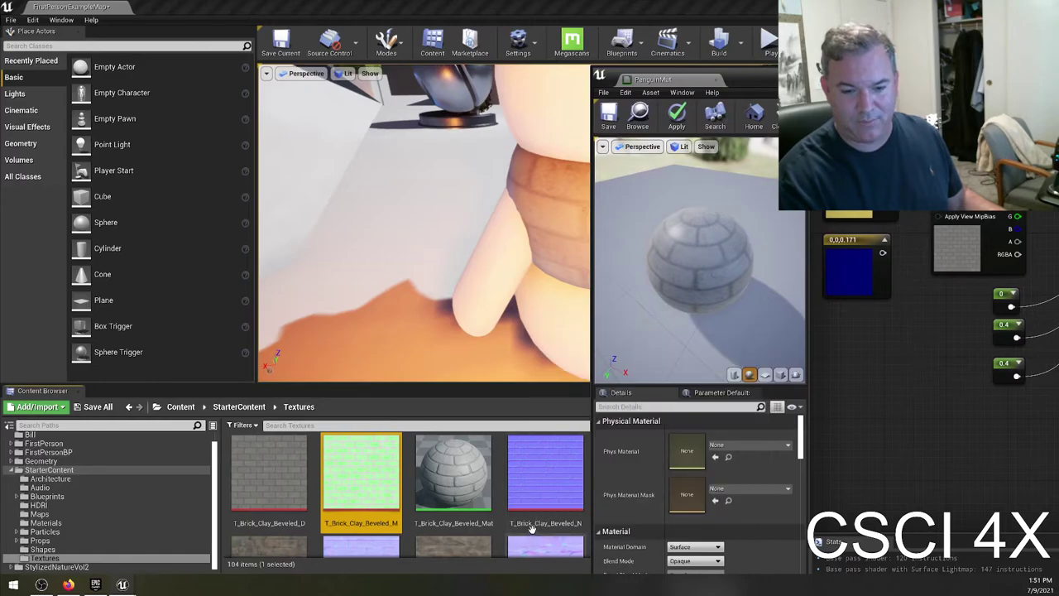
{"action": "left_click_drag", "start_coordinate": [546, 497], "coordinate": [862, 371]}
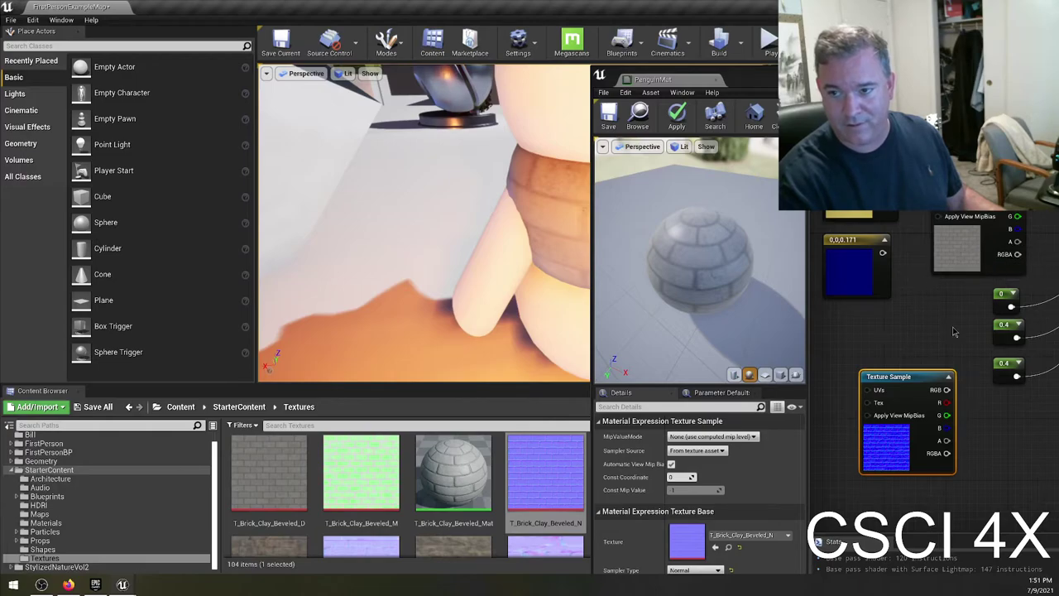
{"action": "right_click_drag", "start_coordinate": [953, 331], "coordinate": [845, 398]}
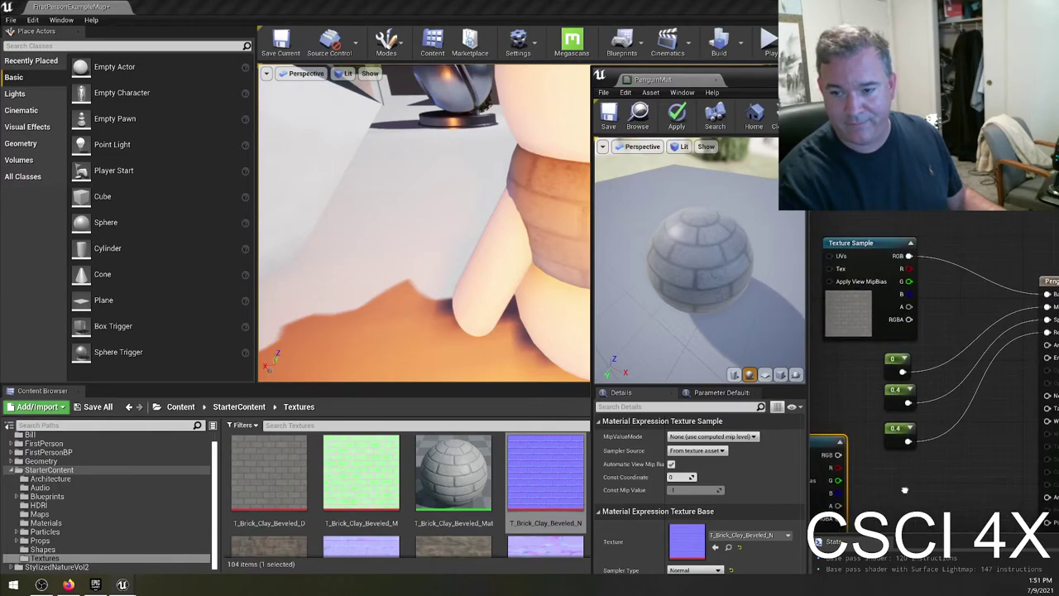
{"action": "right_click_drag", "start_coordinate": [904, 490], "coordinate": [999, 427]}
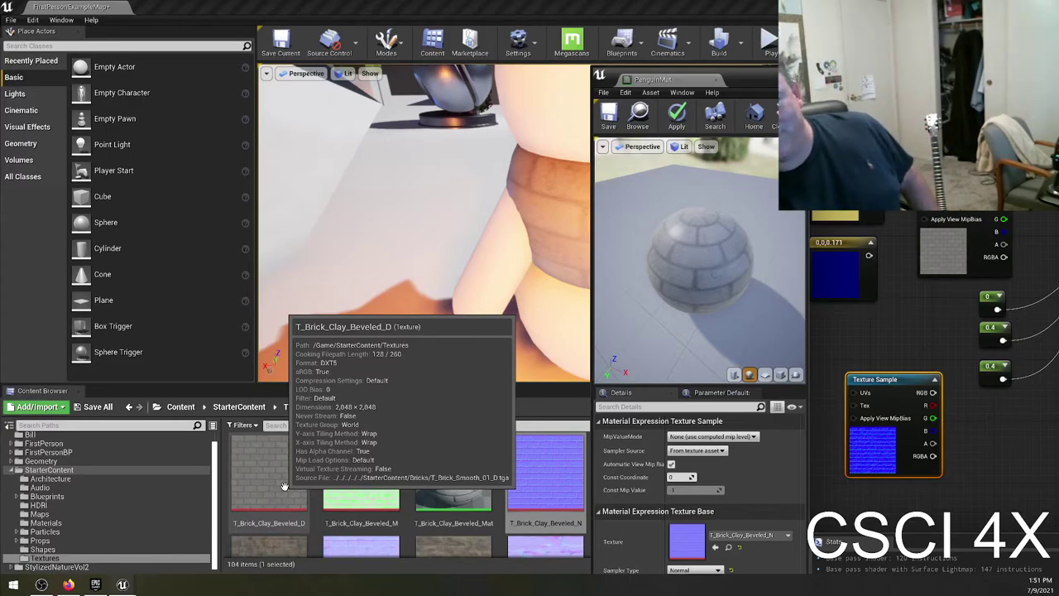
Maximize the PenguinMat editor and move the blue brick Texture Sample node closer beneath the constant nodes.
{"action": "left_click_drag", "start_coordinate": [446, 248], "coordinate": [474, 237]}
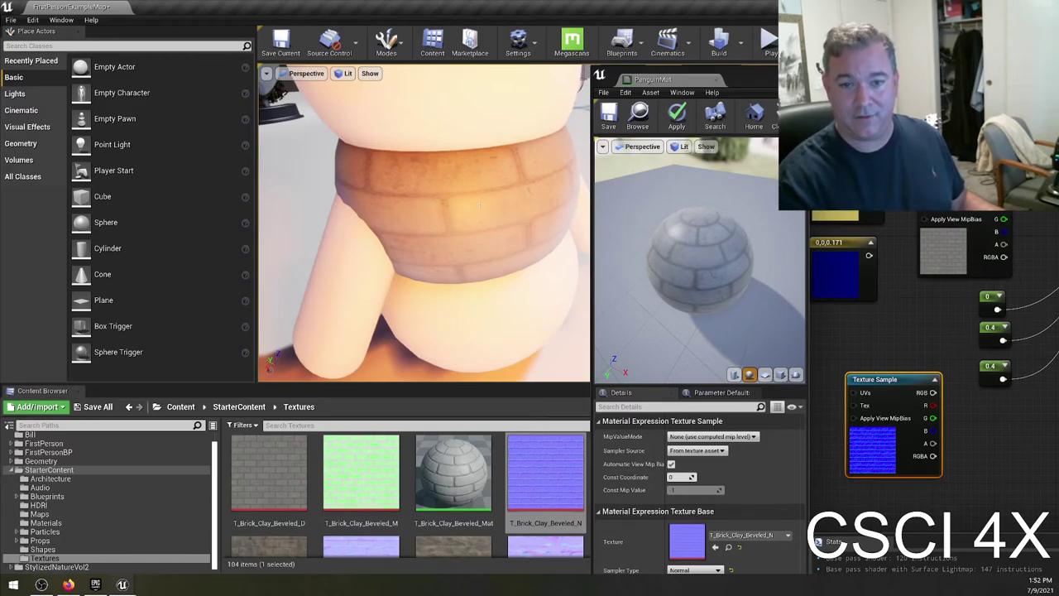
{"action": "right_click_drag", "start_coordinate": [906, 315], "coordinate": [883, 282]}
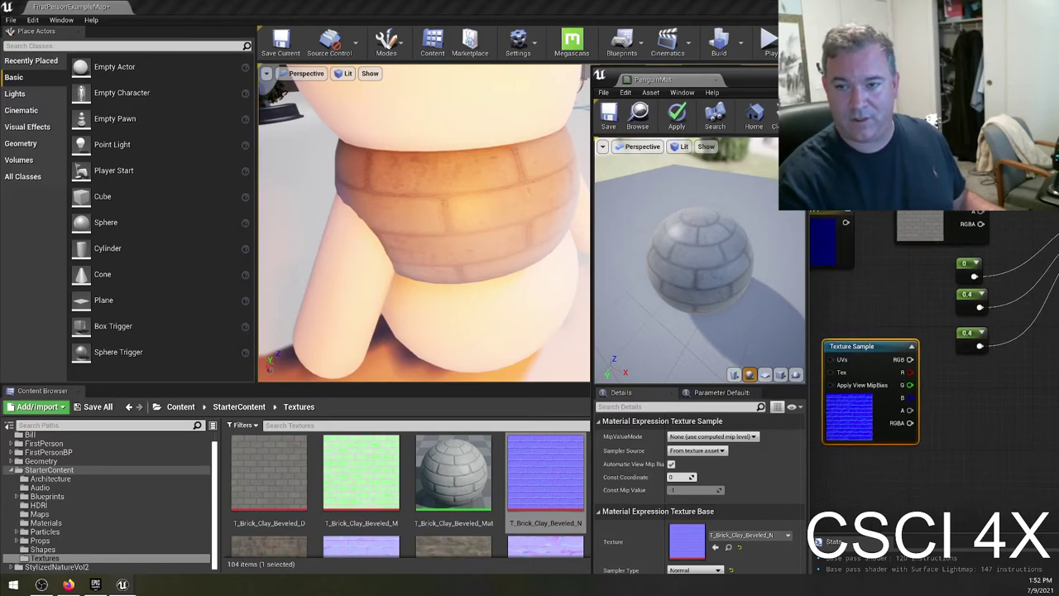
{"action": "left_click", "coordinate": [768, 79]}
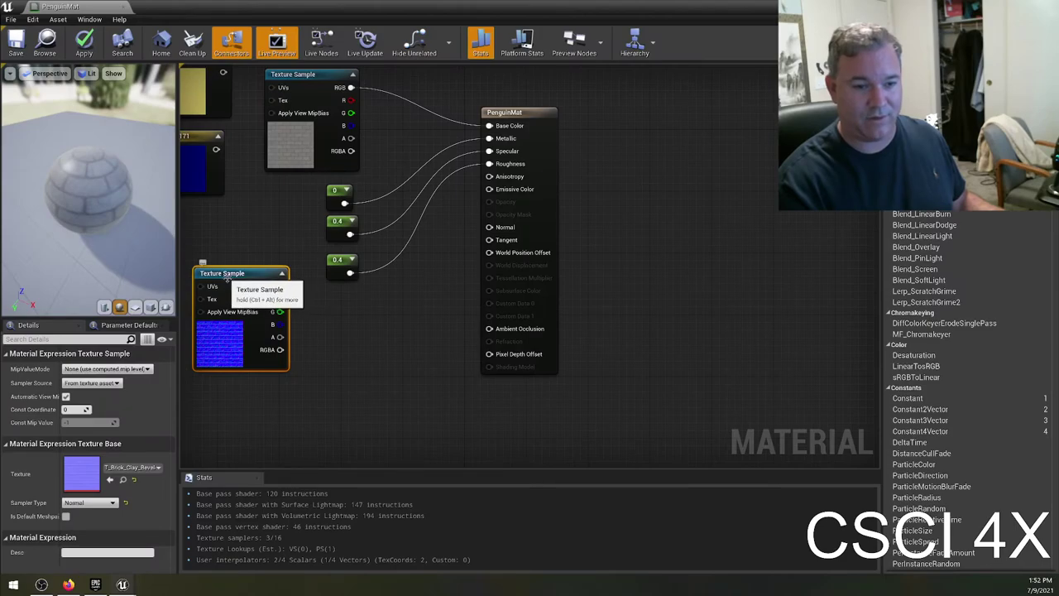
{"action": "left_click_drag", "start_coordinate": [263, 295], "coordinate": [513, 358]}
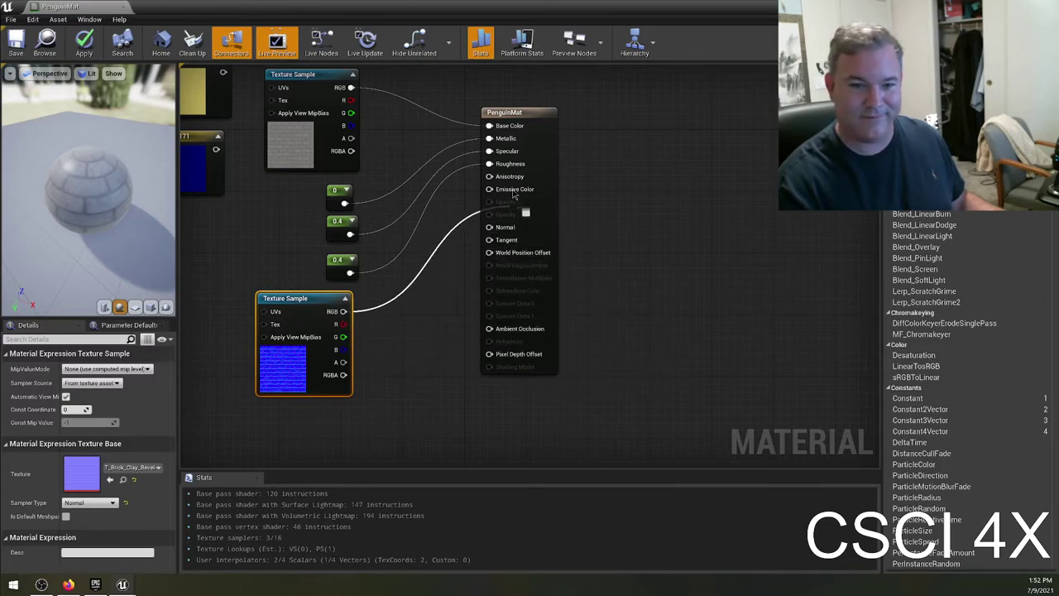
Connect the blue brick Texture Sample's RGB output to PenguinMat's Roughness input and save the material.
{"action": "left_click_drag", "start_coordinate": [514, 194], "coordinate": [521, 248]}
{"action": "left_click_drag", "start_coordinate": [504, 398], "coordinate": [521, 219]}
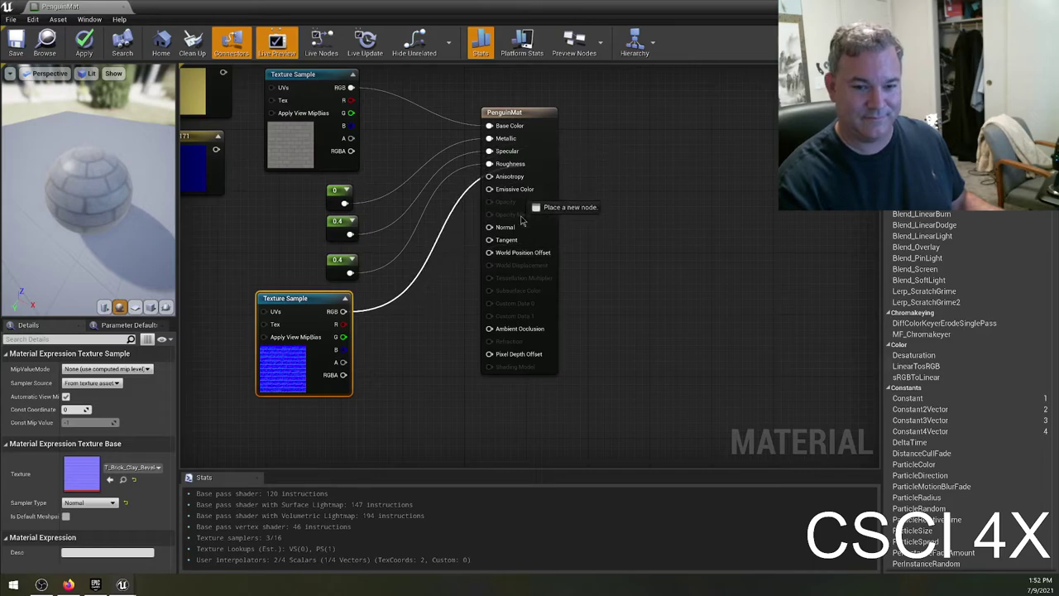
{"action": "left_click_drag", "start_coordinate": [519, 395], "coordinate": [450, 287]}
{"action": "left_click_drag", "start_coordinate": [501, 180], "coordinate": [379, 403]}
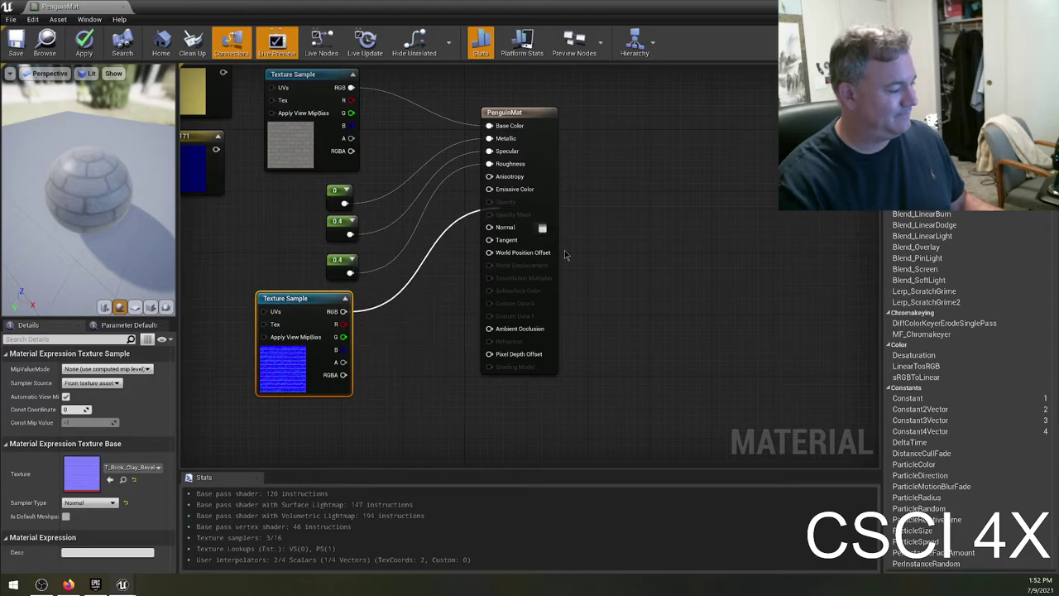
{"action": "left_click_drag", "start_coordinate": [566, 255], "coordinate": [459, 393]}
{"action": "left_click_drag", "start_coordinate": [436, 203], "coordinate": [455, 267]}
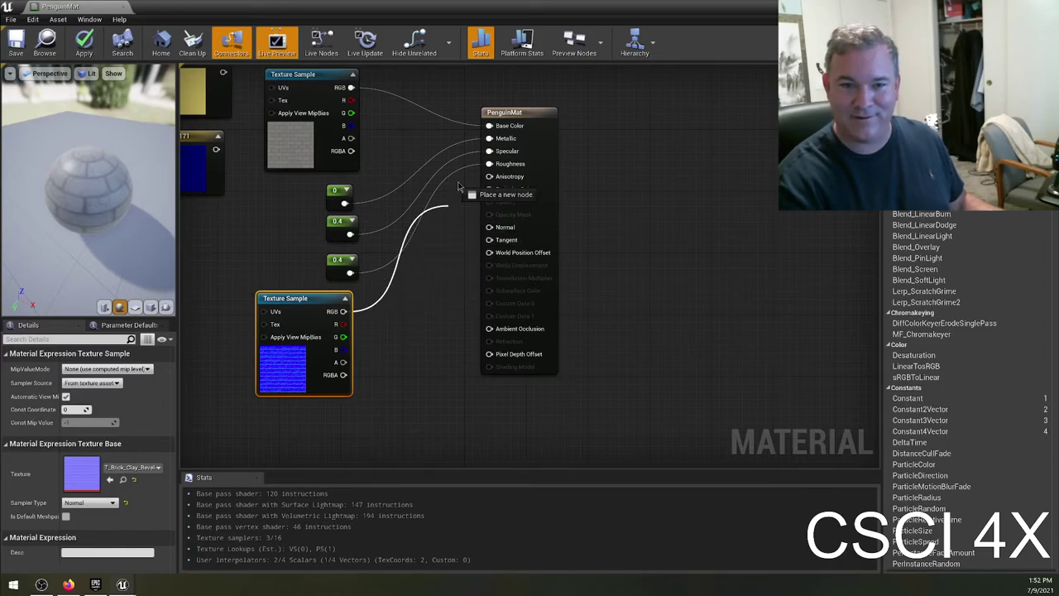
{"action": "left_click_drag", "start_coordinate": [459, 186], "coordinate": [495, 170]}
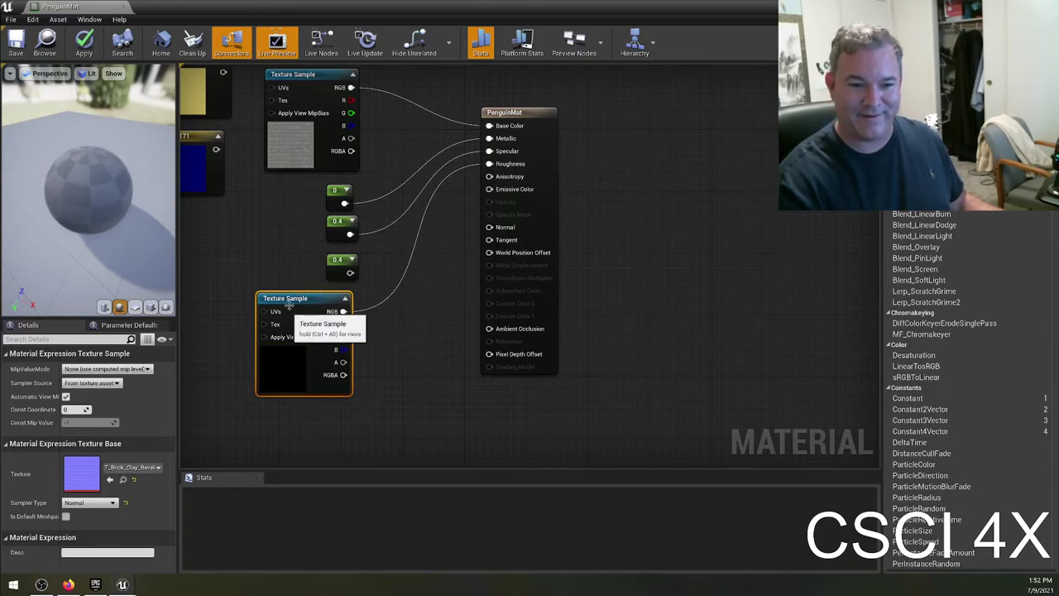
{"action": "left_click", "coordinate": [17, 43]}
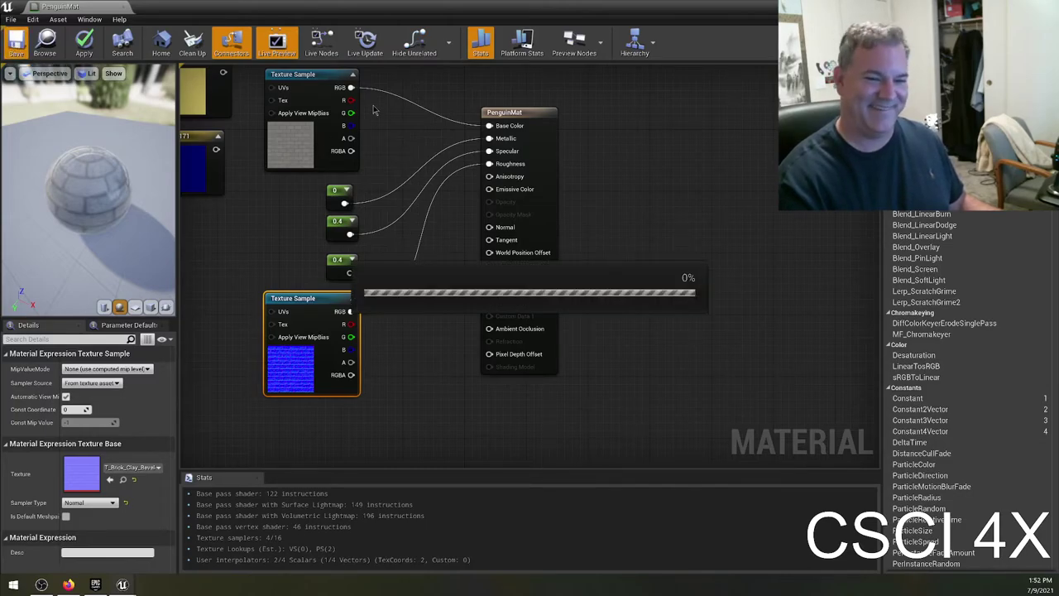
Return to the level and examine the brick surface on the penguin's body alongside the material's node connections.
{"action": "double_click", "coordinate": [394, 16]}
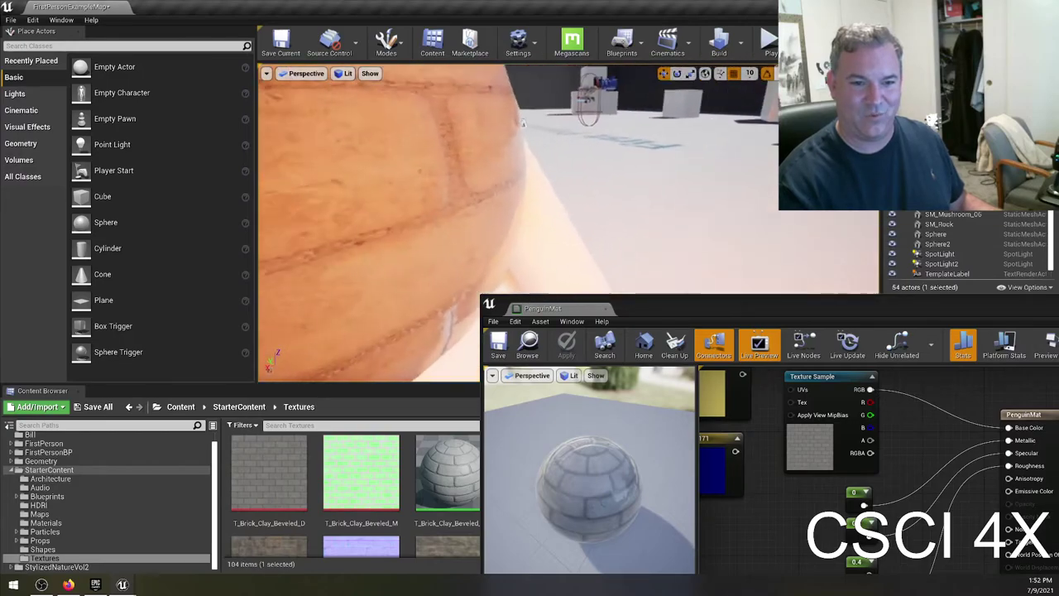
{"action": "mouse_move", "coordinate": [513, 223]}
{"action": "right_mouse_down"}
{"action": "mouse_move", "coordinate": [497, 228]}
{"action": "mouse_move", "coordinate": [546, 219]}
{"action": "mouse_move", "coordinate": [513, 223]}
{"action": "right_mouse_up"}
{"action": "scroll", "coordinate": [818, 544], "scroll_direction": "down", "scroll_amount": 1}
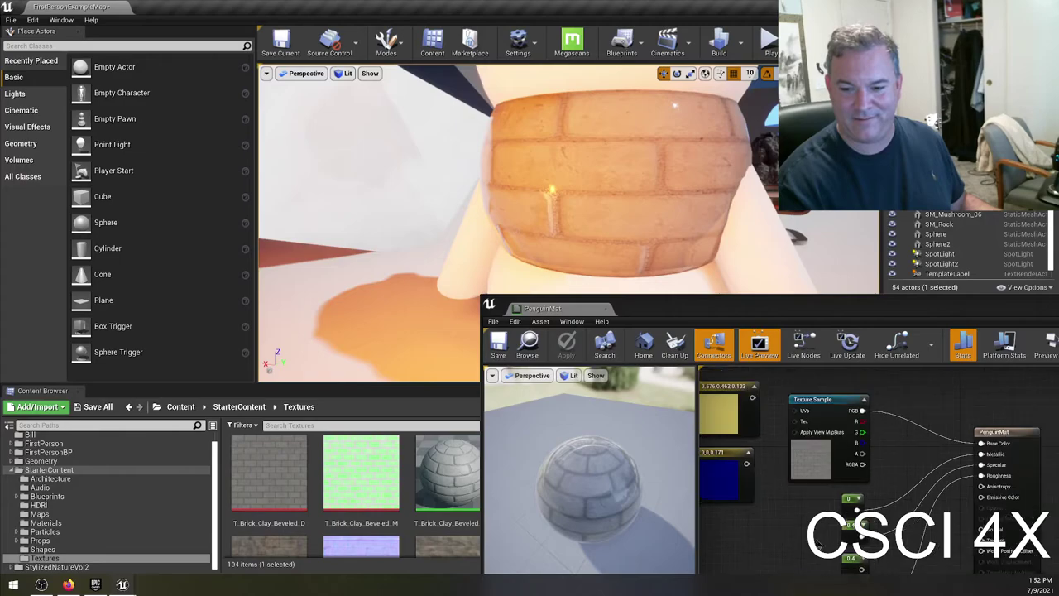
{"action": "right_click_drag", "start_coordinate": [779, 522], "coordinate": [788, 433]}
{"action": "right_click_drag", "start_coordinate": [638, 151], "coordinate": [638, 187]}
{"action": "right_click_drag", "start_coordinate": [712, 273], "coordinate": [662, 222]}
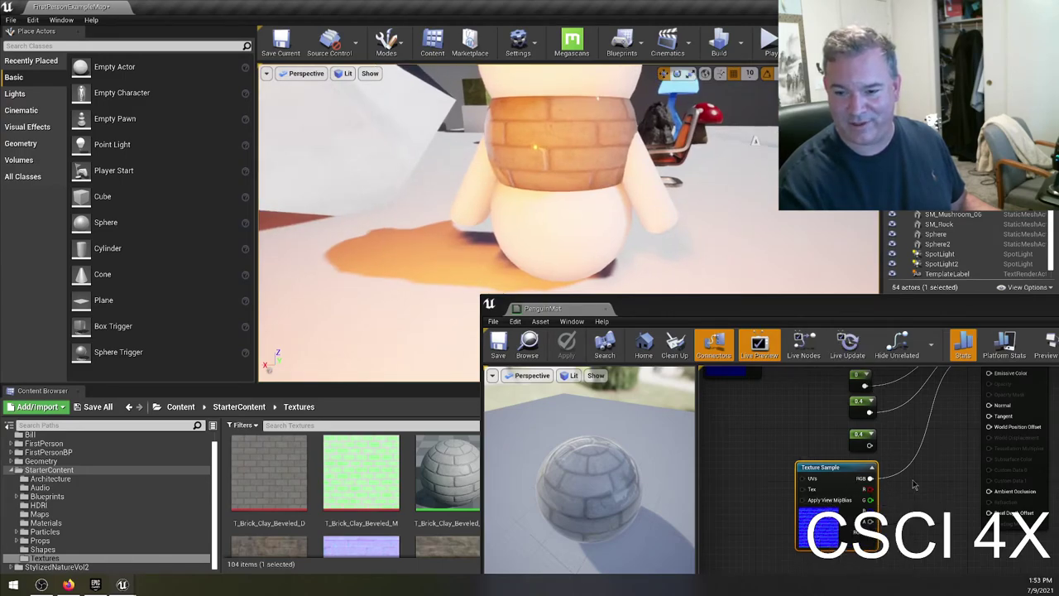
Undo the Roughness link and connect the blue brick Texture Sample's RGB output to PenguinMat's Normal input.
{"action": "key", "text": "ctrl+z"}
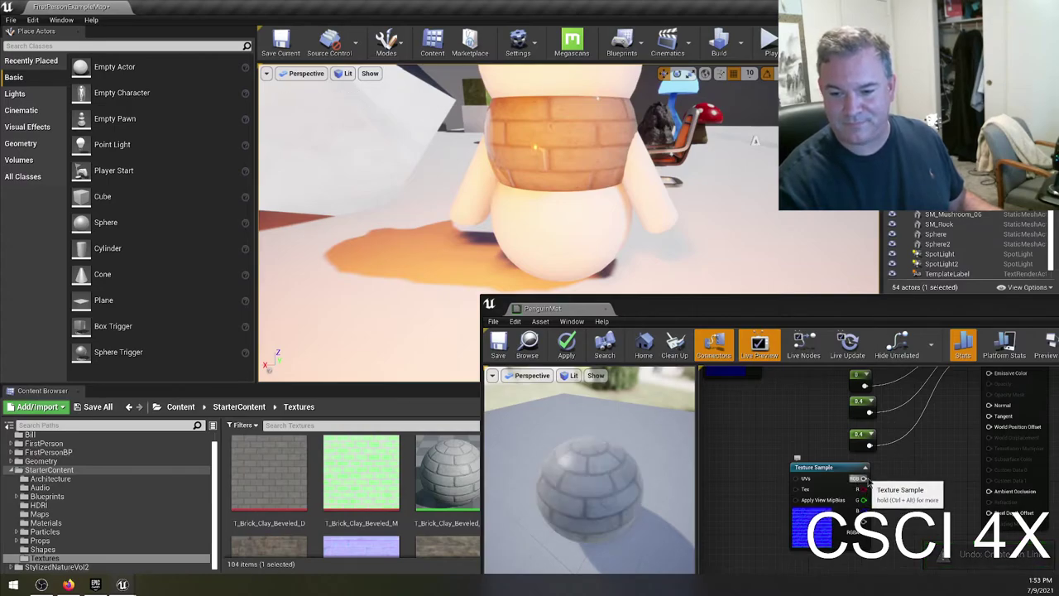
{"action": "left_click_drag", "start_coordinate": [863, 478], "coordinate": [990, 406]}
{"action": "left_click_drag", "start_coordinate": [835, 470], "coordinate": [838, 468]}
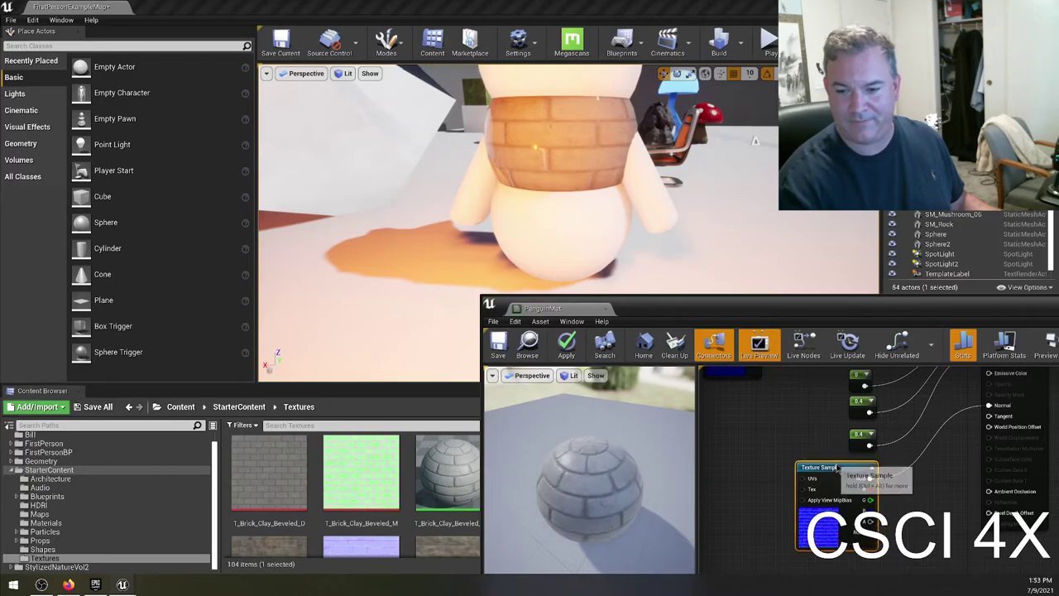
Save PenguinMat and examine the normal-mapped brick surface on the penguin's body up close in the level.
{"action": "left_click", "coordinate": [500, 344]}
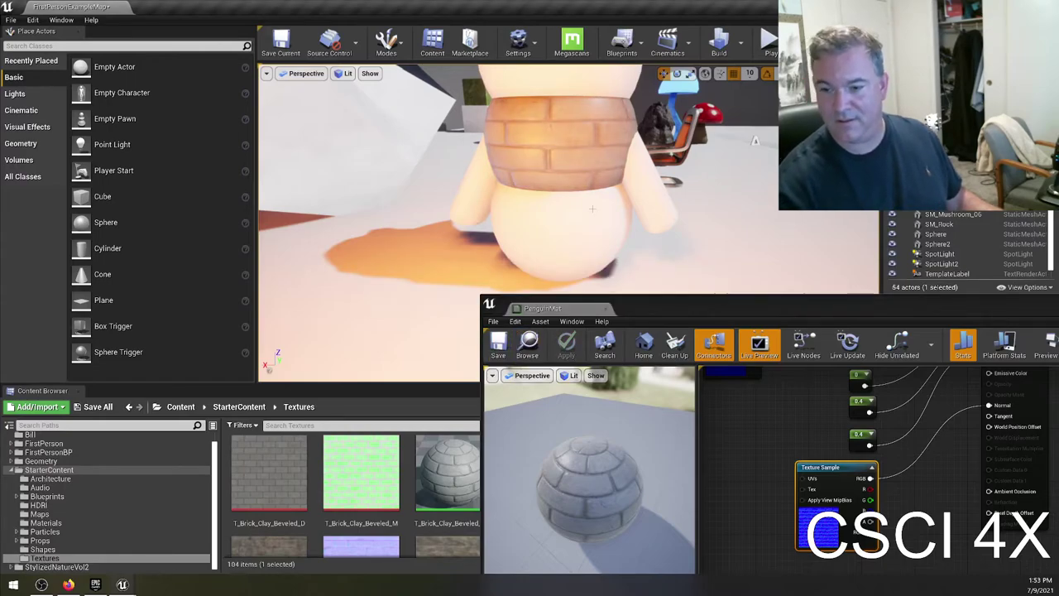
{"action": "right_click_drag", "start_coordinate": [632, 153], "coordinate": [521, 192]}
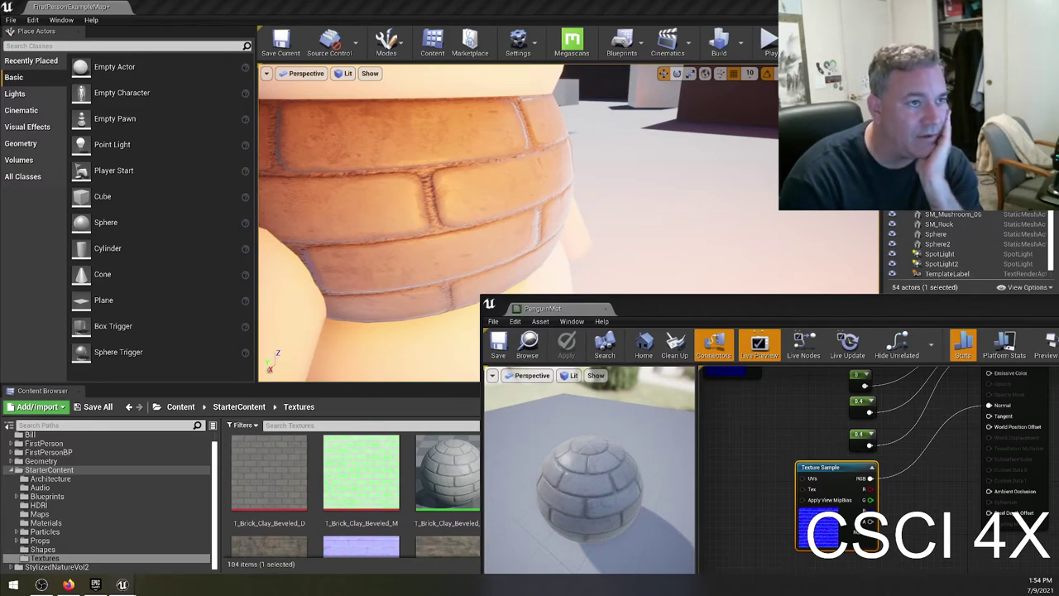
Maximize the PenguinMat editor, break the link into Normal, undo the break, and compare the brick relief on the preview sphere.
{"action": "left_click_drag", "start_coordinate": [658, 311], "coordinate": [428, 336]}
{"action": "double_click", "coordinate": [428, 336]}
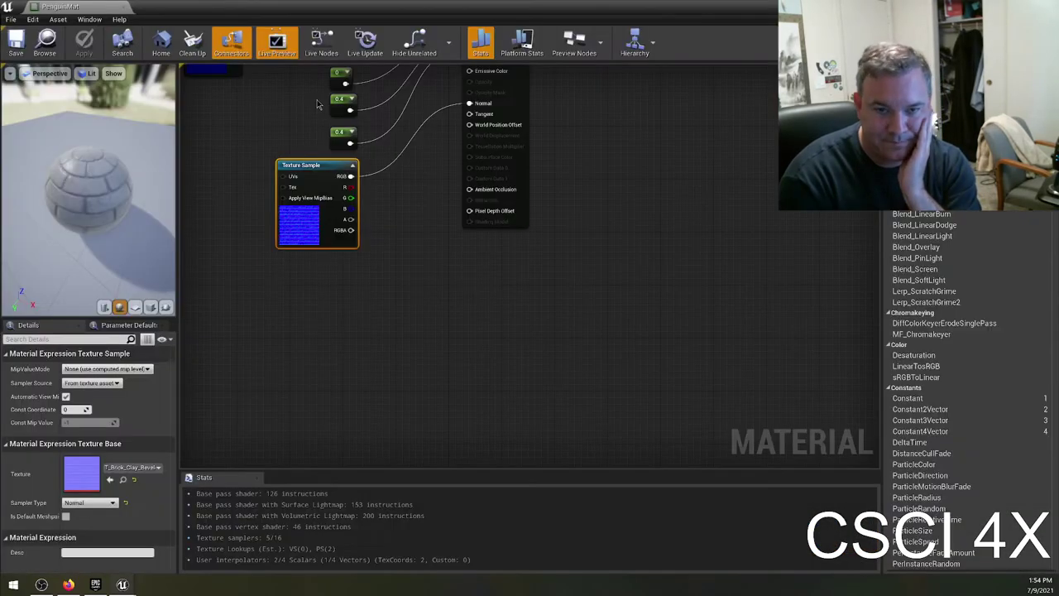
{"action": "right_click_drag", "start_coordinate": [600, 212], "coordinate": [718, 414]}
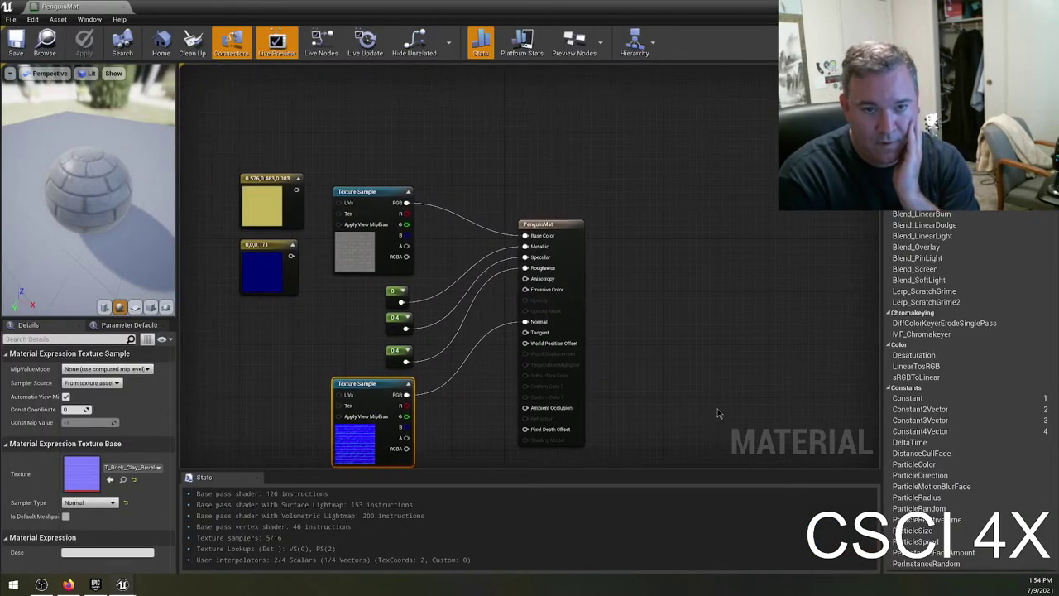
{"action": "right_click", "coordinate": [485, 337]}
{"action": "left_click", "coordinate": [455, 460]}
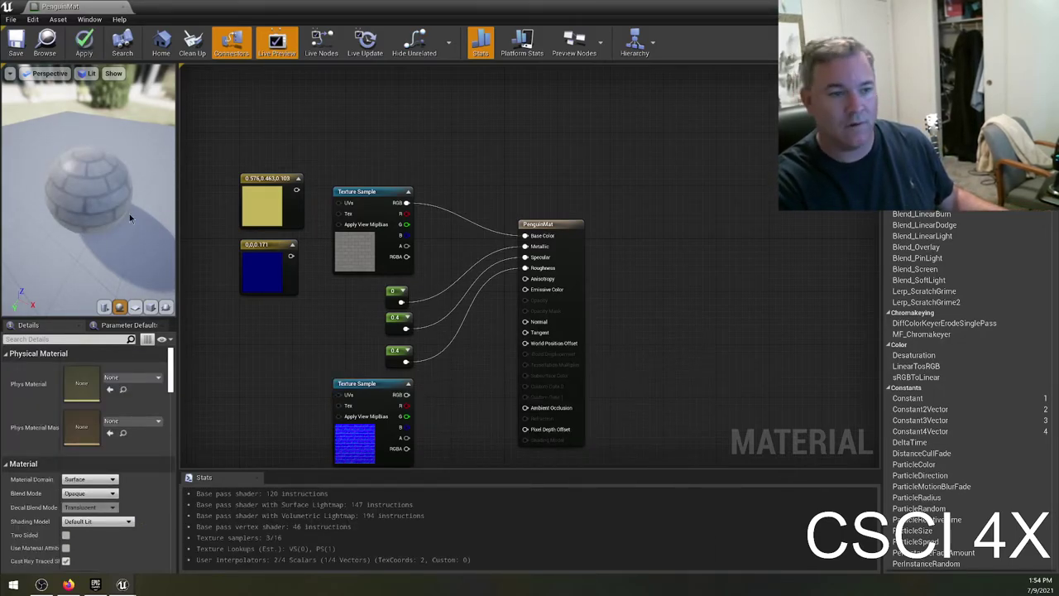
{"action": "scroll", "coordinate": [91, 203], "scroll_direction": "up", "scroll_amount": 3}
{"action": "key", "text": "ctrl+z"}
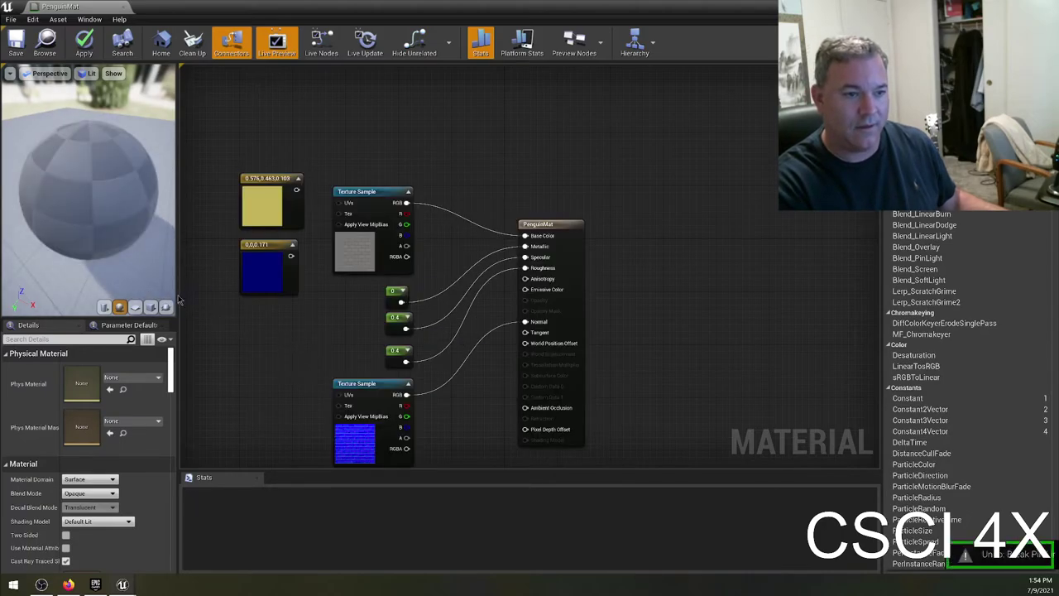
{"action": "scroll", "coordinate": [99, 197], "scroll_direction": "up", "scroll_amount": 3}
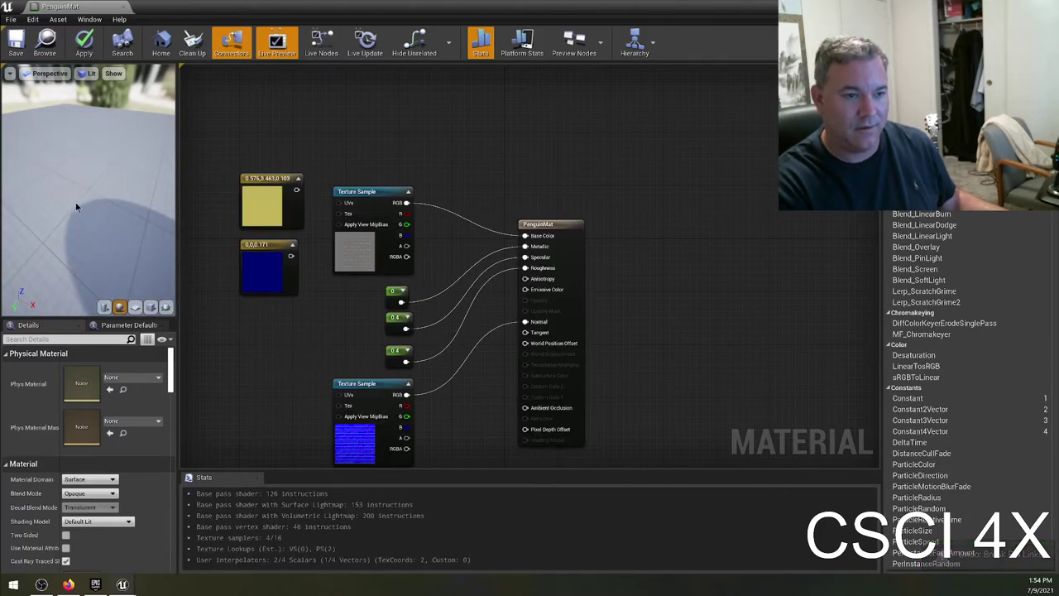
{"action": "scroll", "coordinate": [61, 223], "scroll_direction": "down", "scroll_amount": 5}
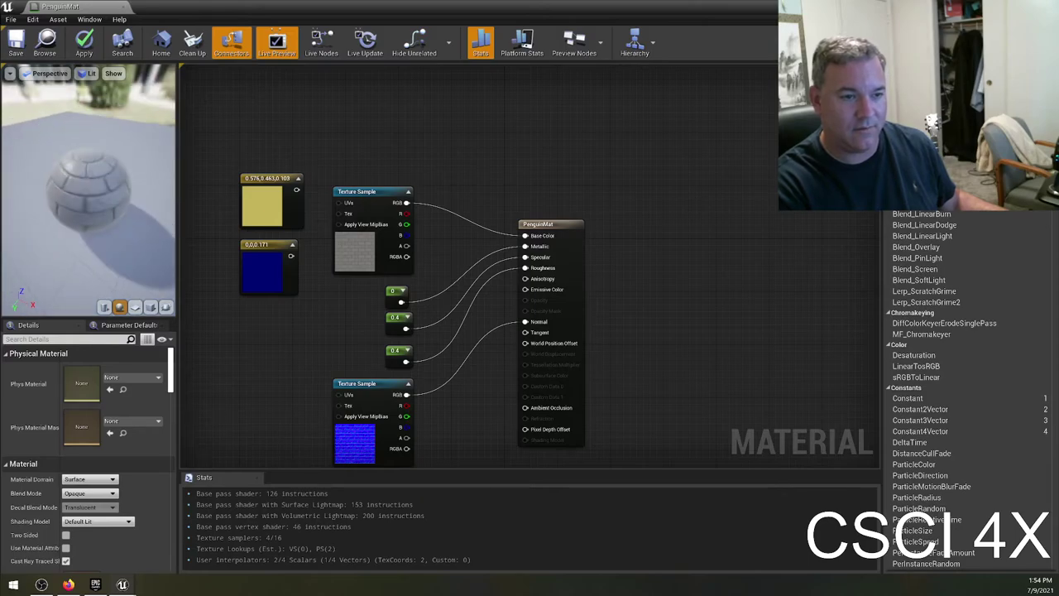
{"action": "scroll", "coordinate": [48, 220], "scroll_direction": "up", "scroll_amount": 3}
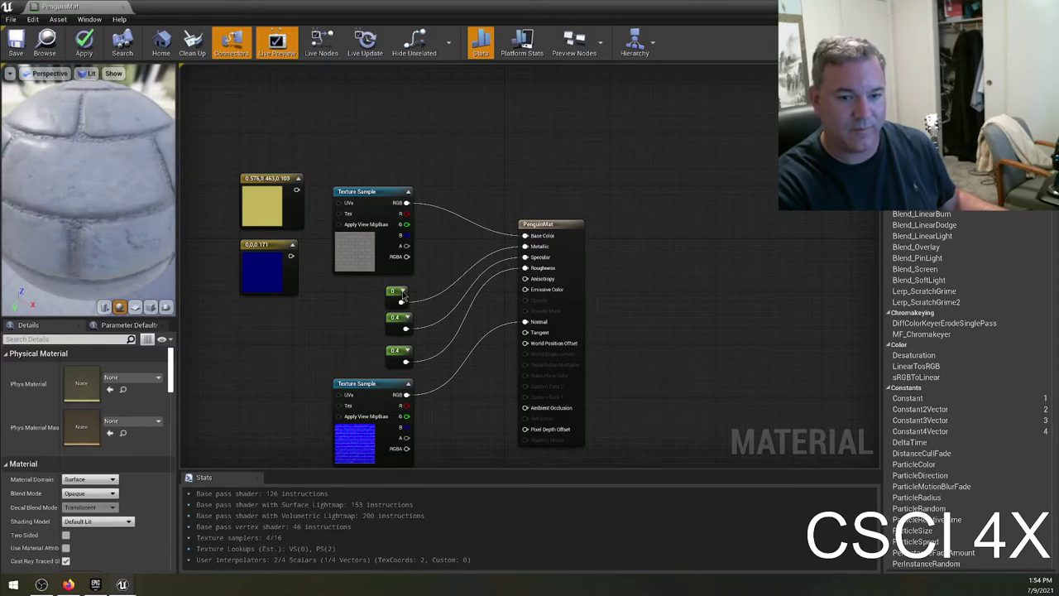
Detach the blue brick Texture Sample from Normal once more, check the enlarged preview, and undo the disconnection.
{"action": "left_click_drag", "start_coordinate": [524, 321], "coordinate": [502, 331], "text": "ctrl"}
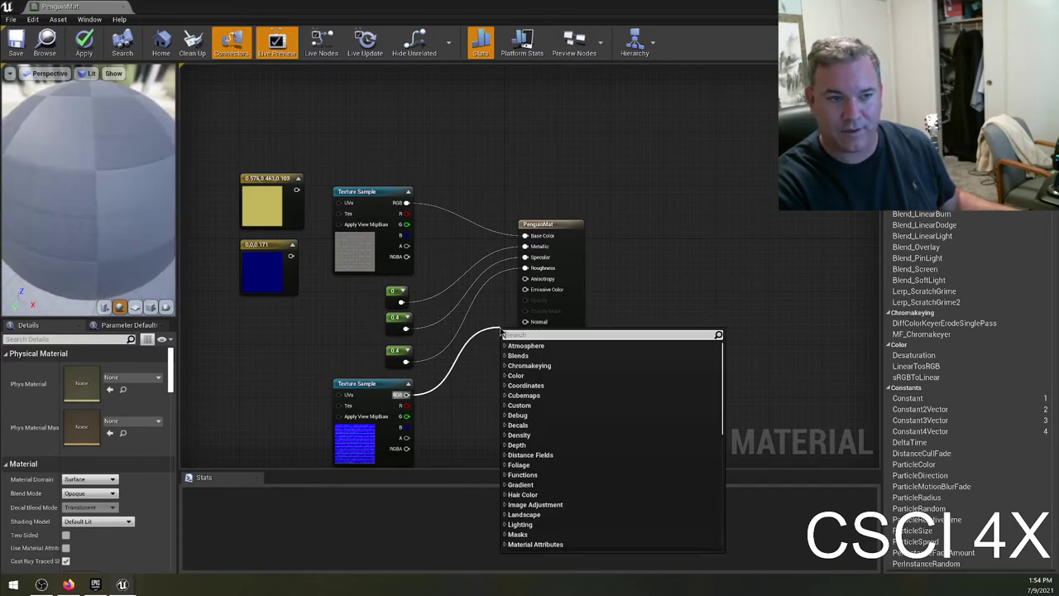
{"action": "left_click", "coordinate": [482, 402]}
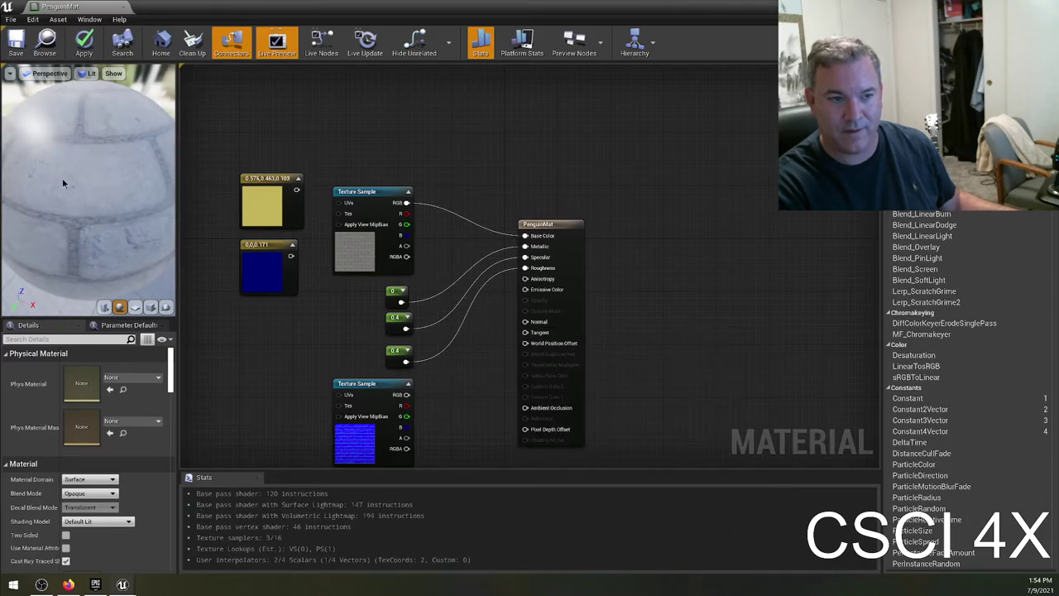
{"action": "key", "text": "ctrl+z"}
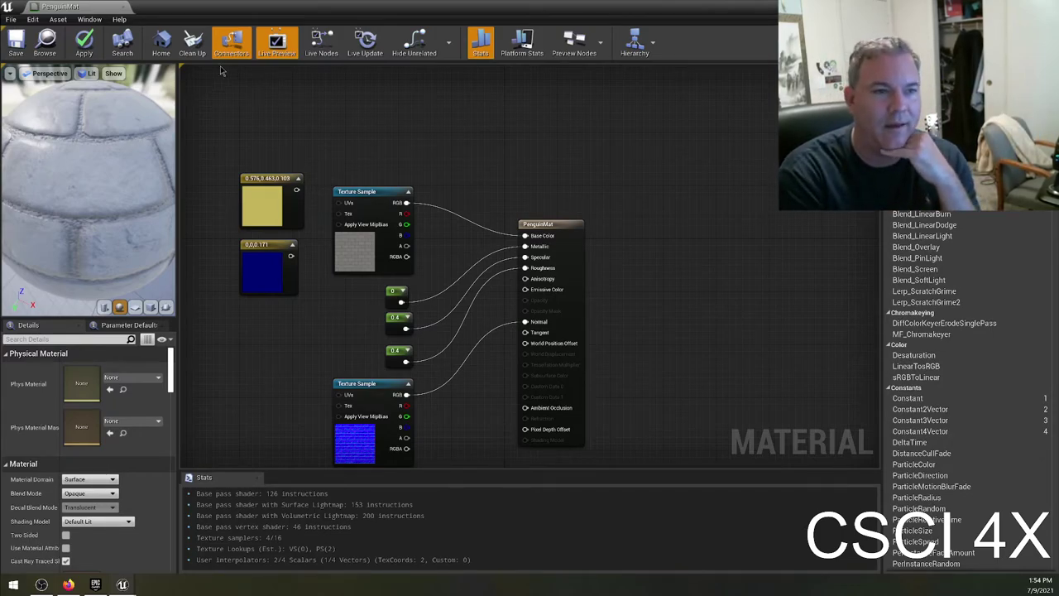
Return to the level and apply the T_Brick_Clay_Beveled_D texture to the wood-textured wall.
{"action": "double_click", "coordinate": [299, 17]}
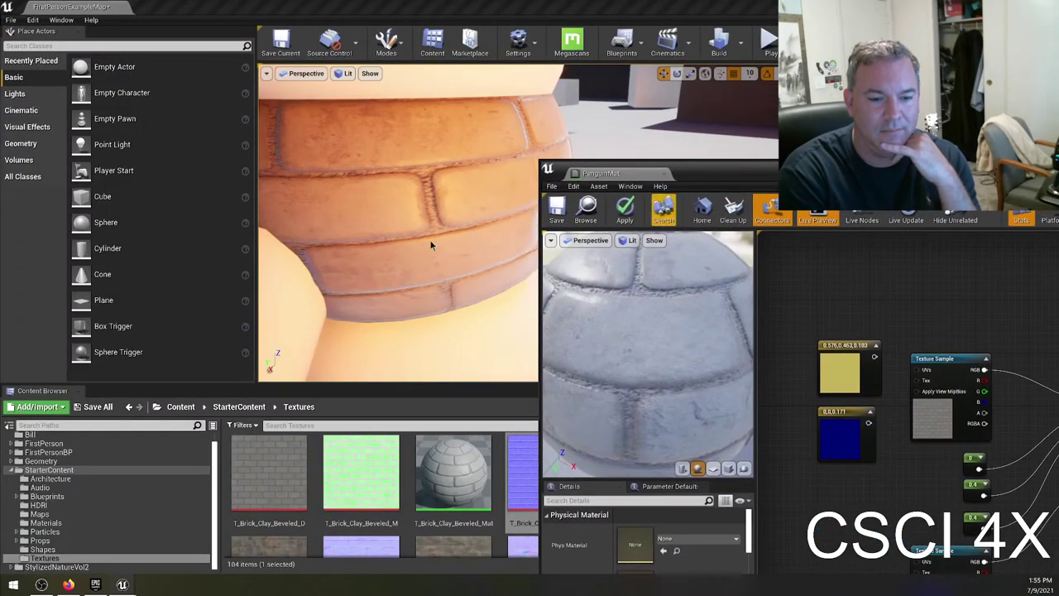
{"action": "right_click_drag", "start_coordinate": [317, 261], "coordinate": [347, 248]}
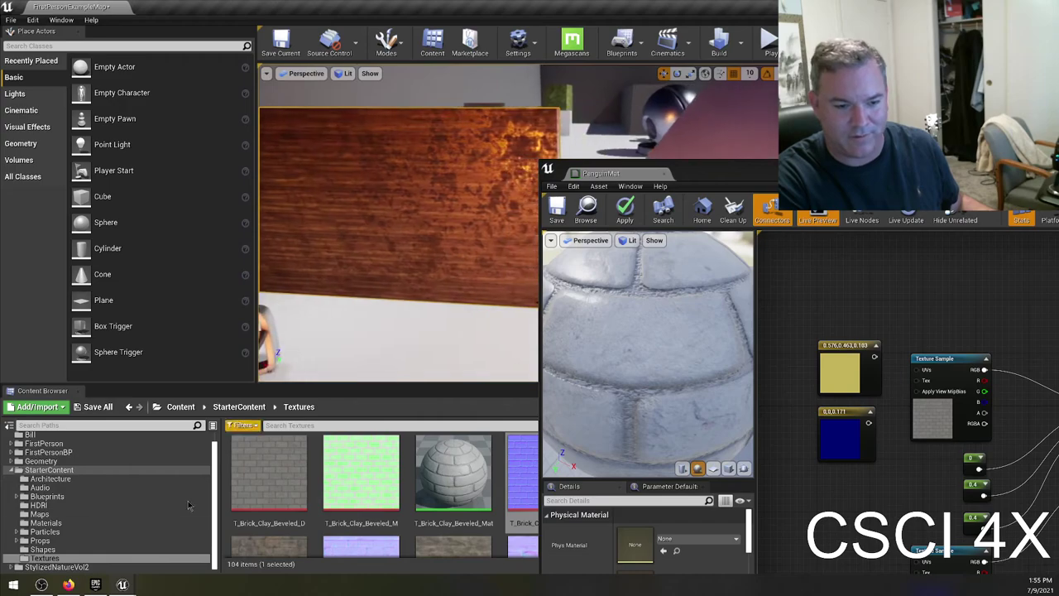
{"action": "left_click_drag", "start_coordinate": [269, 473], "coordinate": [389, 239]}
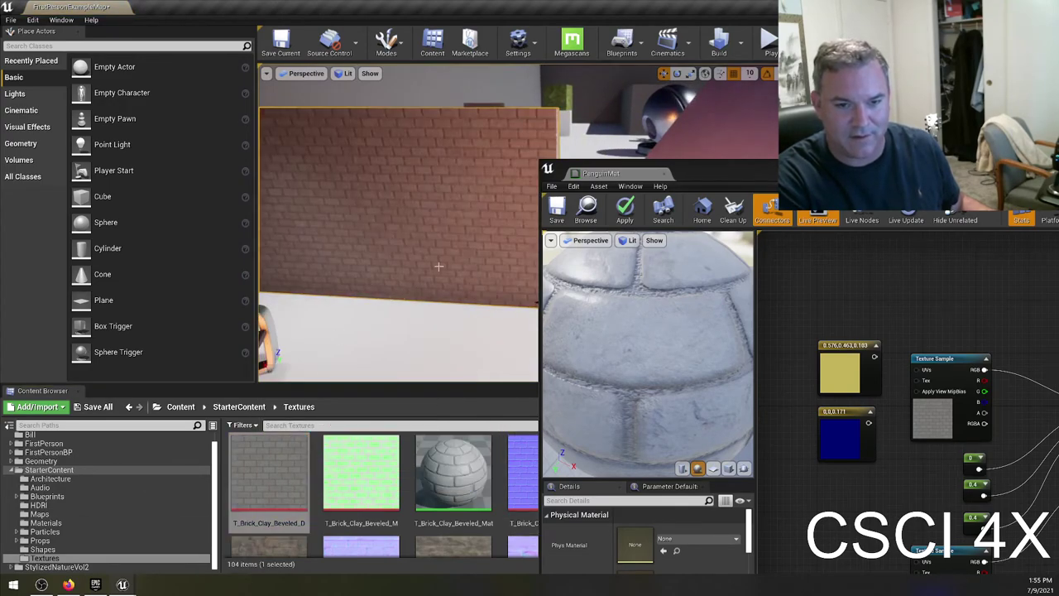
{"action": "right_click_drag", "start_coordinate": [438, 267], "coordinate": [405, 244]}
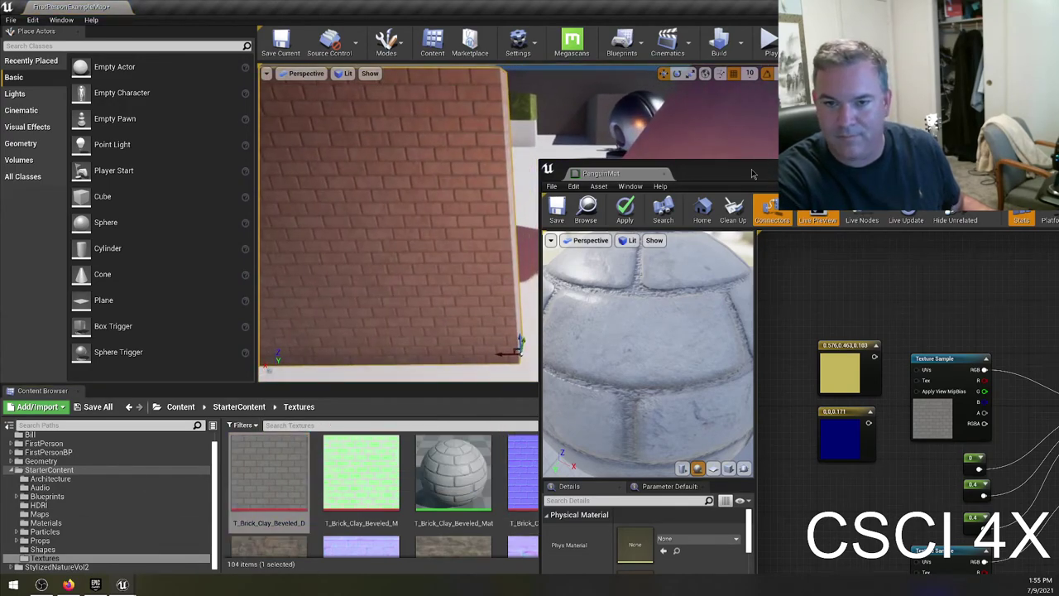
Open the wall's Element 0 material, examine how its two Texture Samples connect to Base Color and Normal, and close it.
{"action": "left_click_drag", "start_coordinate": [753, 174], "coordinate": [530, 364]}
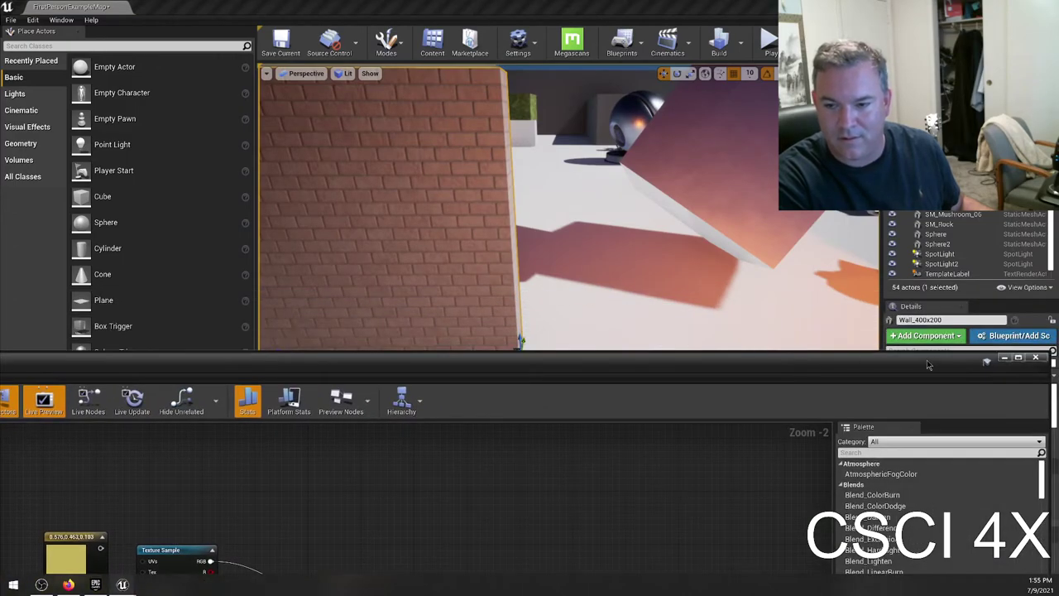
{"action": "left_click", "coordinate": [1003, 359]}
{"action": "scroll", "coordinate": [1002, 492], "scroll_direction": "down", "scroll_amount": 3}
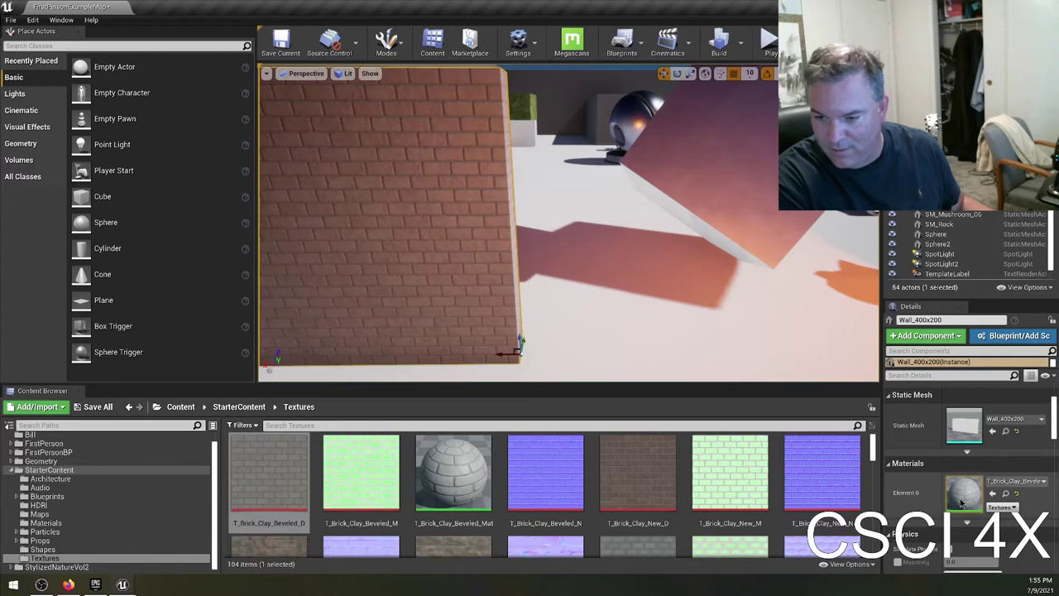
{"action": "double_click", "coordinate": [964, 490]}
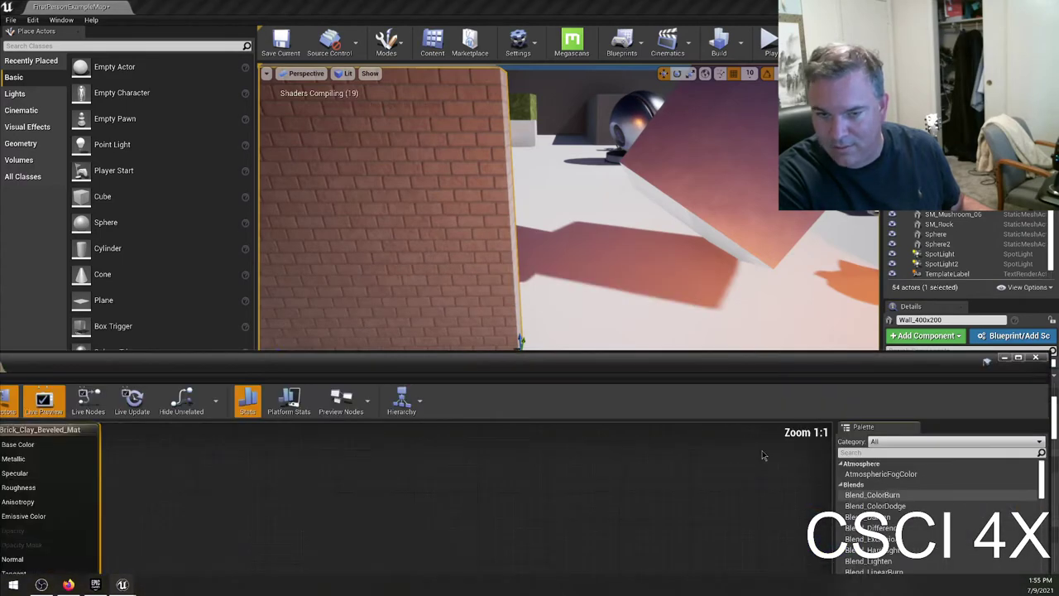
{"action": "left_click_drag", "start_coordinate": [406, 364], "coordinate": [537, 19]}
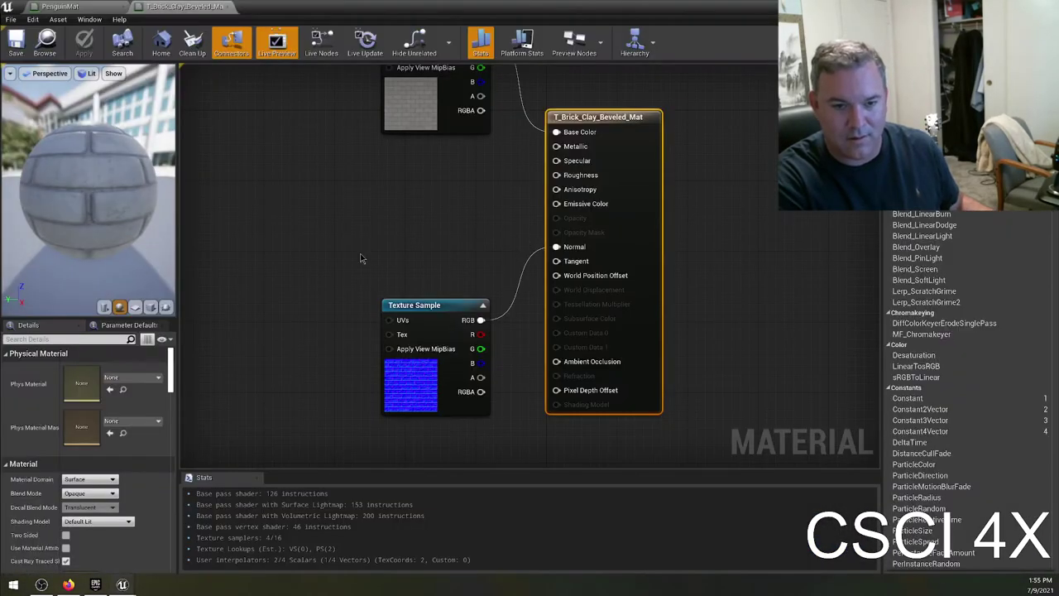
{"action": "right_click_drag", "start_coordinate": [409, 259], "coordinate": [458, 284]}
{"action": "scroll", "coordinate": [480, 294], "scroll_direction": "down", "scroll_amount": 1}
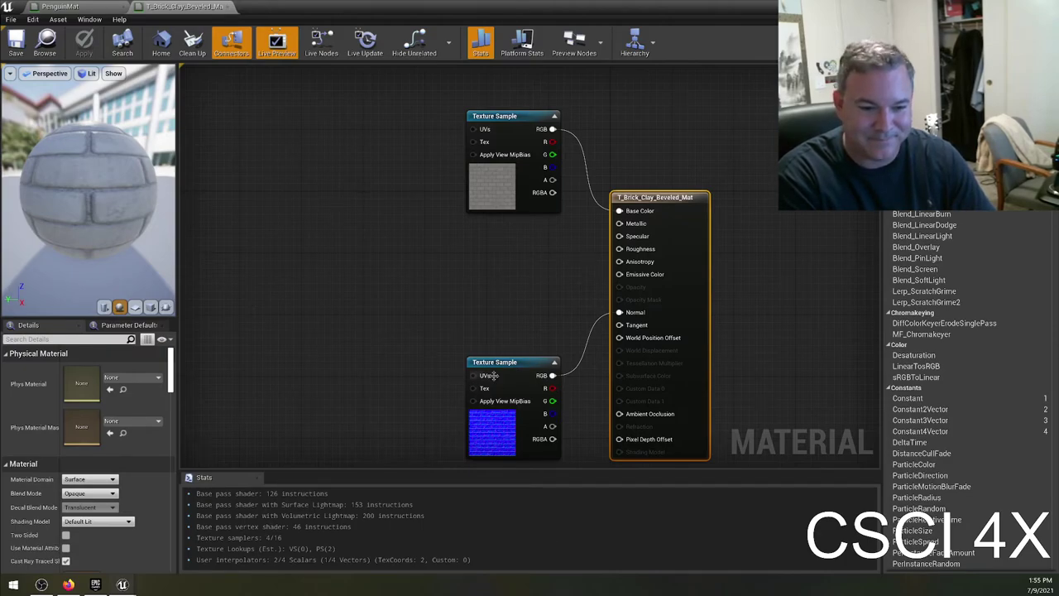
{"action": "left_click", "coordinate": [228, 7]}
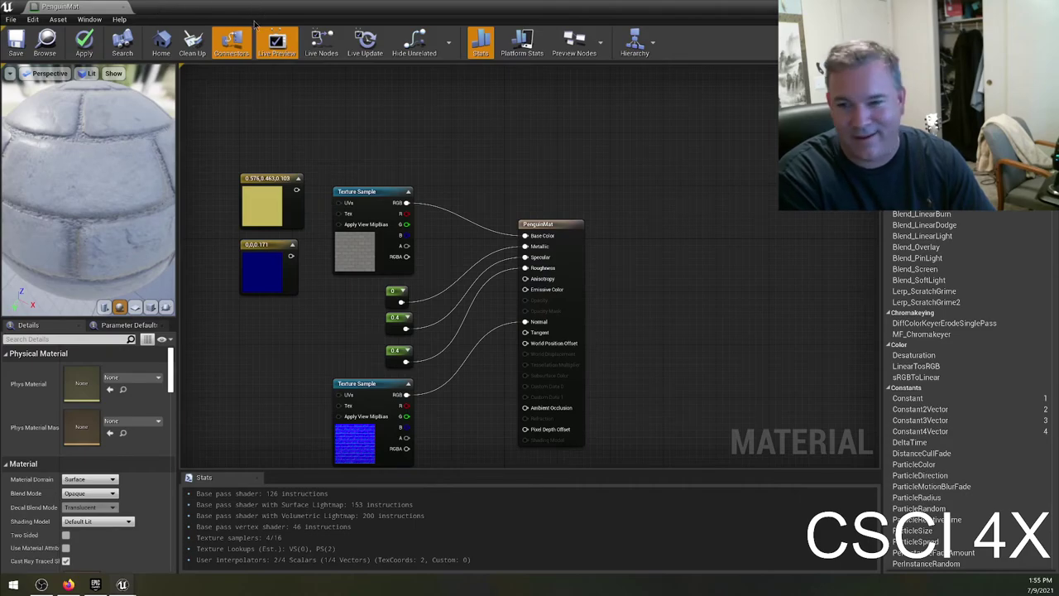
Go back to the level and undo the brick texture applied to the wall.
{"action": "left_click_drag", "start_coordinate": [275, 14], "coordinate": [757, 342]}
{"action": "left_click", "coordinate": [494, 5]}
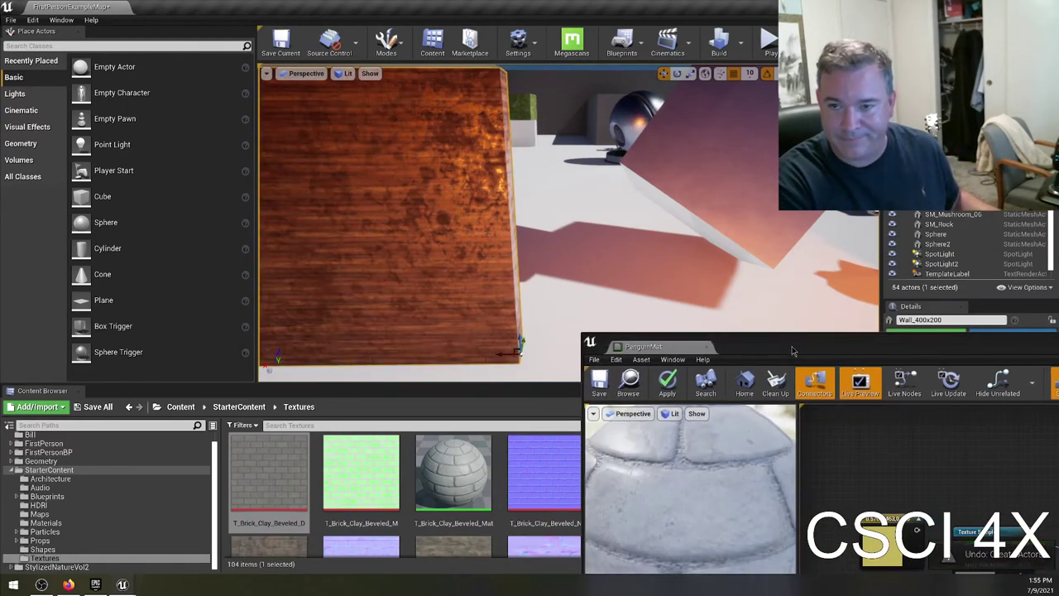
Add T_Brick_Clay_Beveled_M as a Texture Sample to PenguinMat, place it beside the constants, and connect its RGB output to Specular.
{"action": "left_click_drag", "start_coordinate": [778, 341], "coordinate": [426, 0]}
{"action": "right_click_drag", "start_coordinate": [655, 401], "coordinate": [709, 347]}
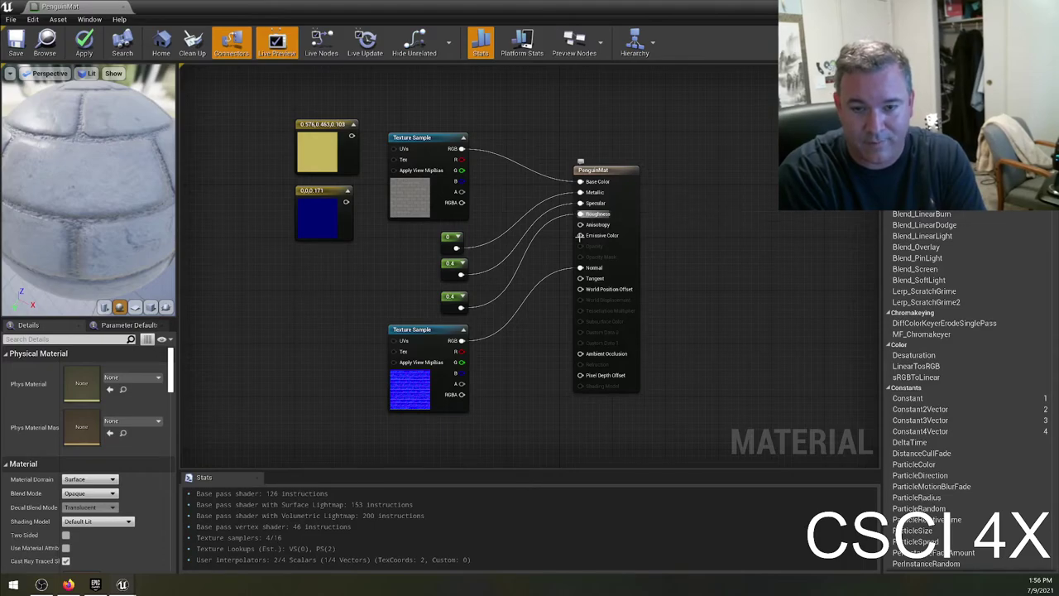
{"action": "left_click_drag", "start_coordinate": [384, 16], "coordinate": [579, 84]}
{"action": "left_click_drag", "start_coordinate": [347, 455], "coordinate": [790, 372]}
{"action": "double_click", "coordinate": [710, 89]}
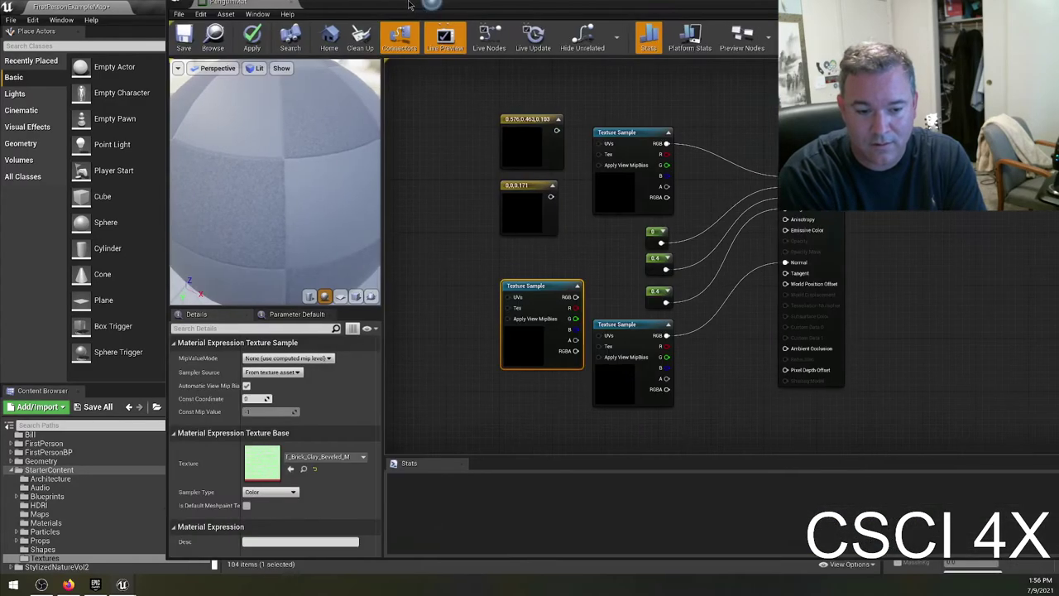
{"action": "left_click_drag", "start_coordinate": [336, 292], "coordinate": [598, 203]}
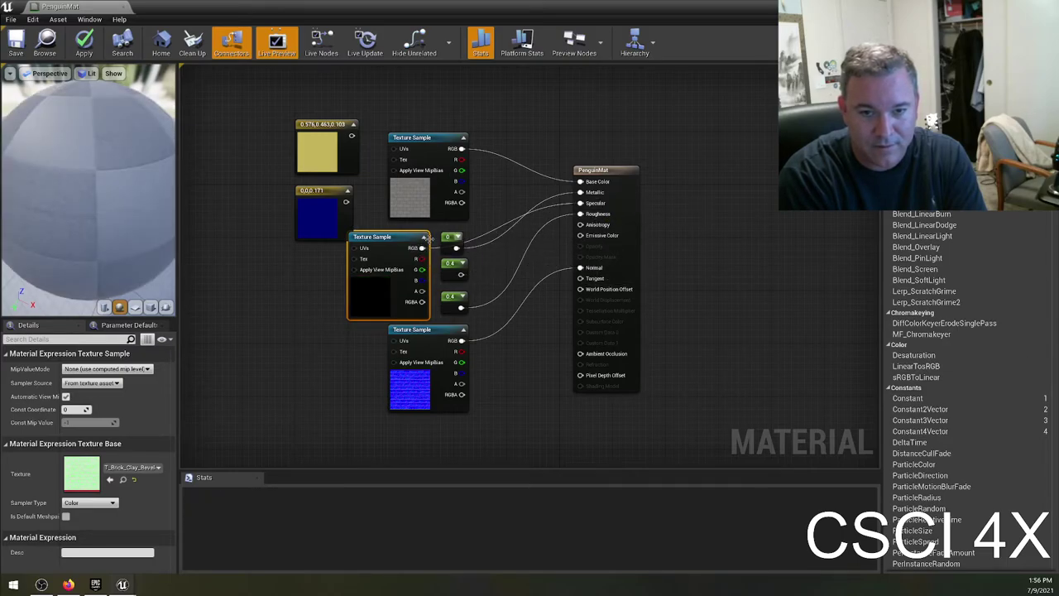
Compare the preview sphere with and without the green brick texture's Specular link by breaking the link and undoing the break.
{"action": "left_click_drag", "start_coordinate": [97, 223], "coordinate": [97, 191]}
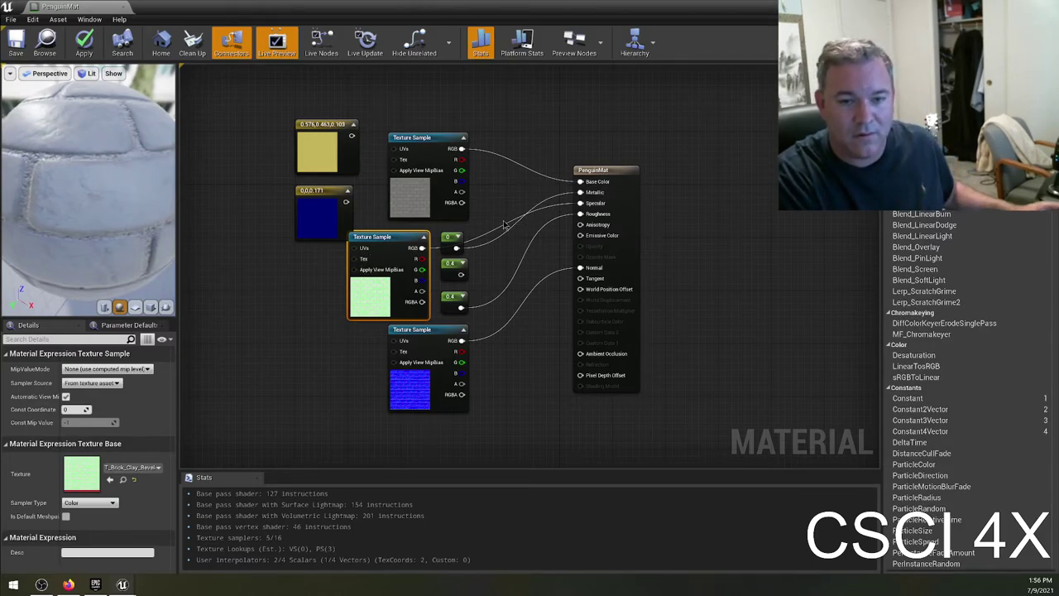
{"action": "left_click_drag", "start_coordinate": [107, 193], "coordinate": [50, 132]}
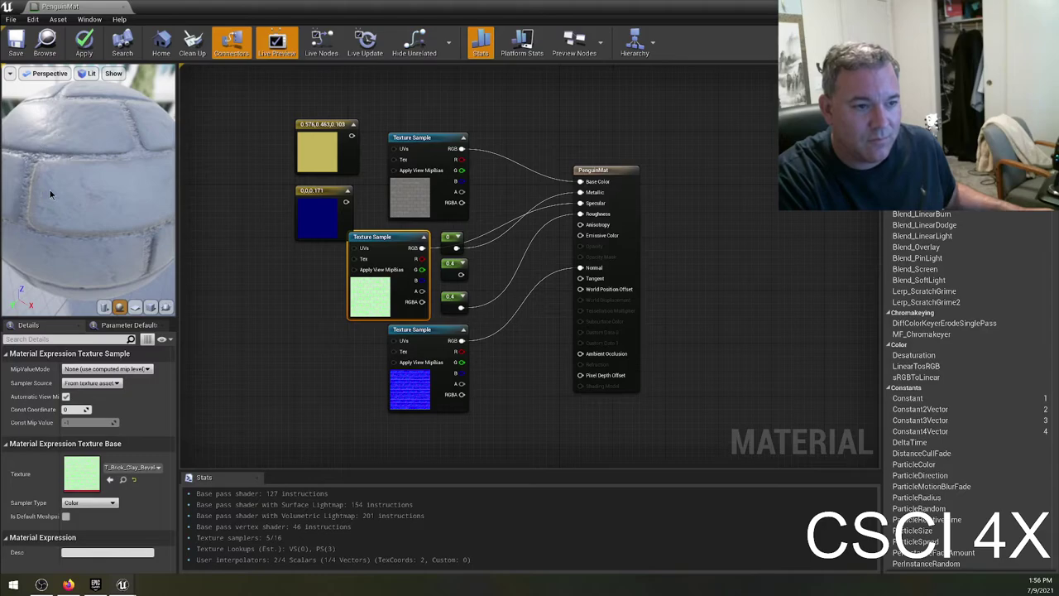
{"action": "left_click_drag", "start_coordinate": [50, 189], "coordinate": [94, 175]}
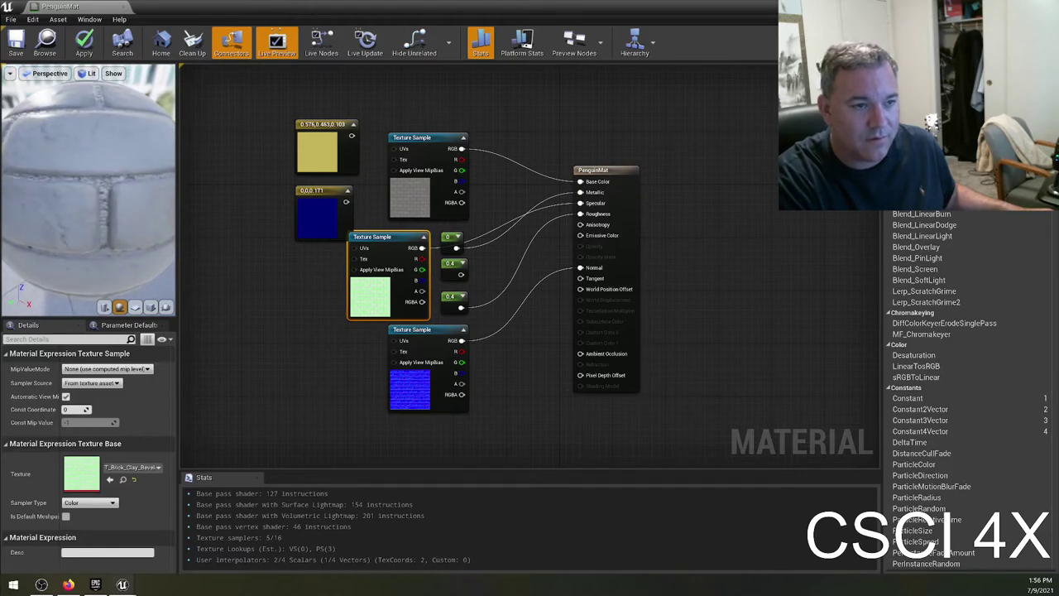
{"action": "left_click_drag", "start_coordinate": [580, 203], "coordinate": [511, 223], "text": "ctrl"}
{"action": "left_click", "coordinate": [248, 231]}
{"action": "left_click_drag", "start_coordinate": [91, 182], "coordinate": [191, 223]}
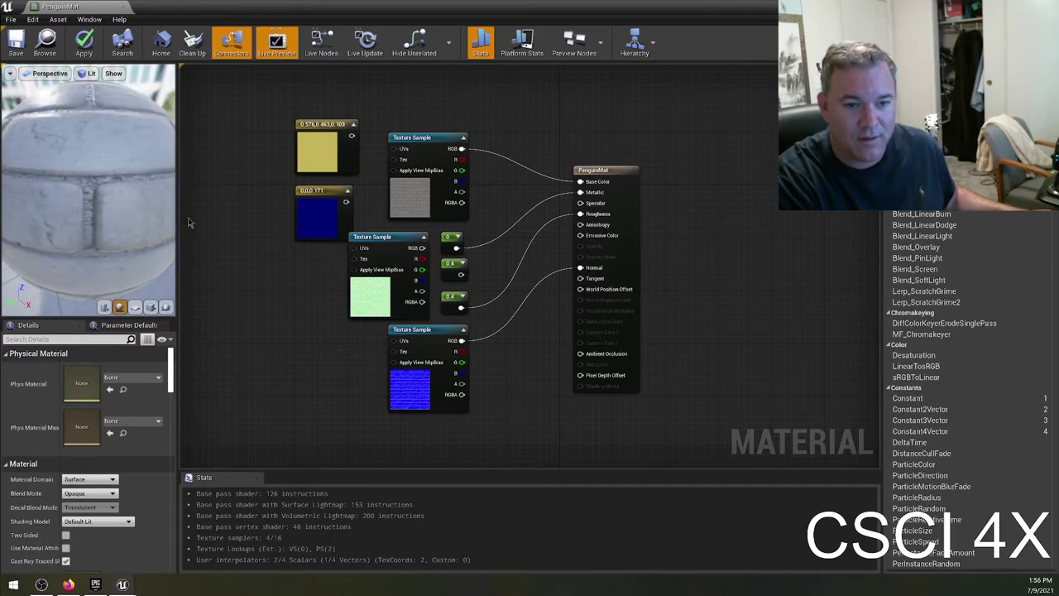
{"action": "key", "text": "ctrl+z"}
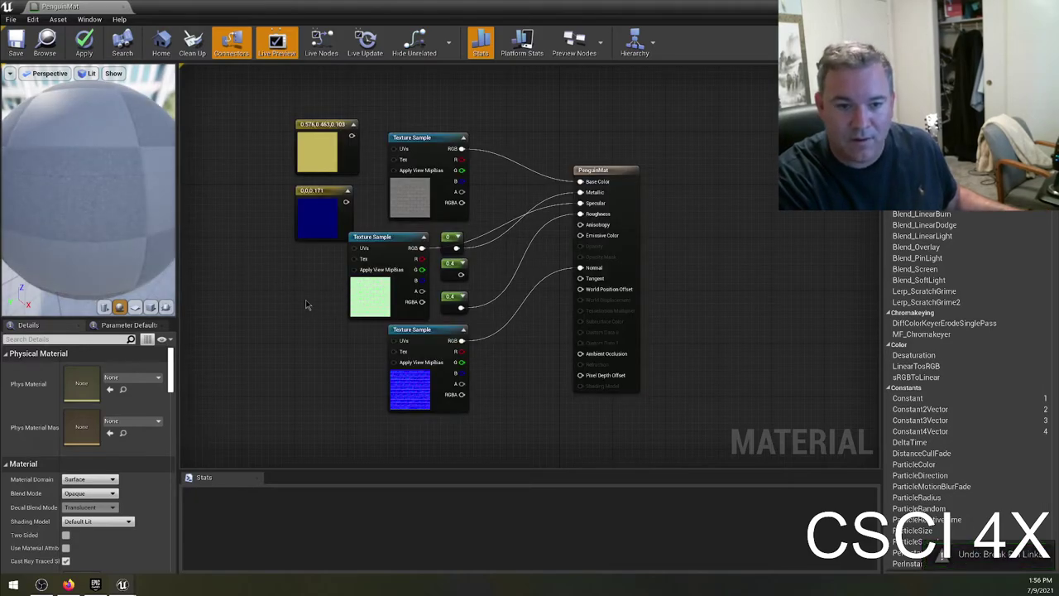
{"action": "left_click_drag", "start_coordinate": [139, 246], "coordinate": [116, 247]}
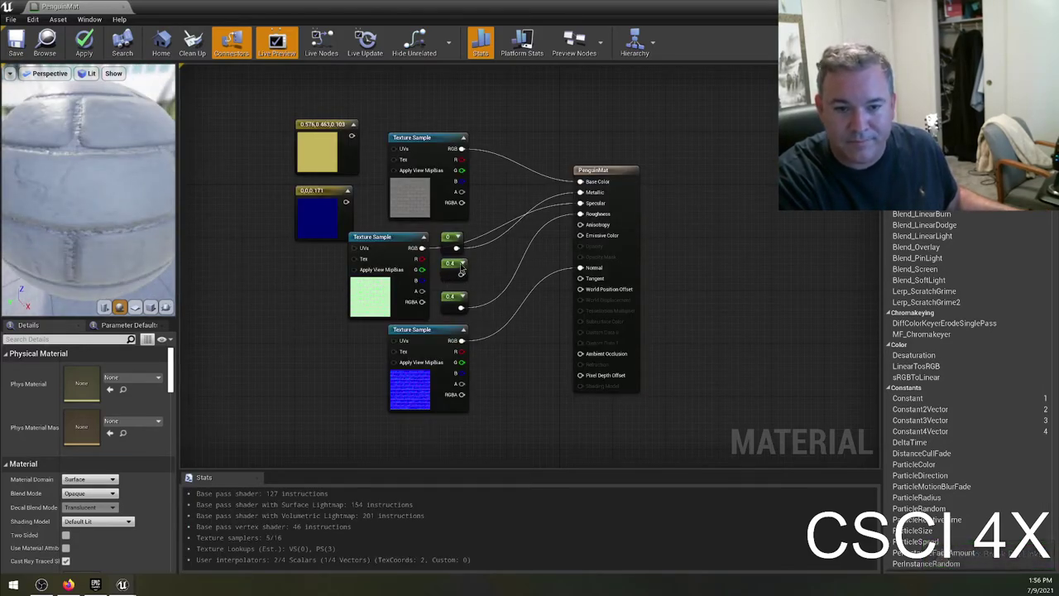
Connect the green brick Texture Sample's RGB output to PenguinMat's Roughness input, check the preview, and save the material.
{"action": "left_click_drag", "start_coordinate": [422, 249], "coordinate": [582, 215]}
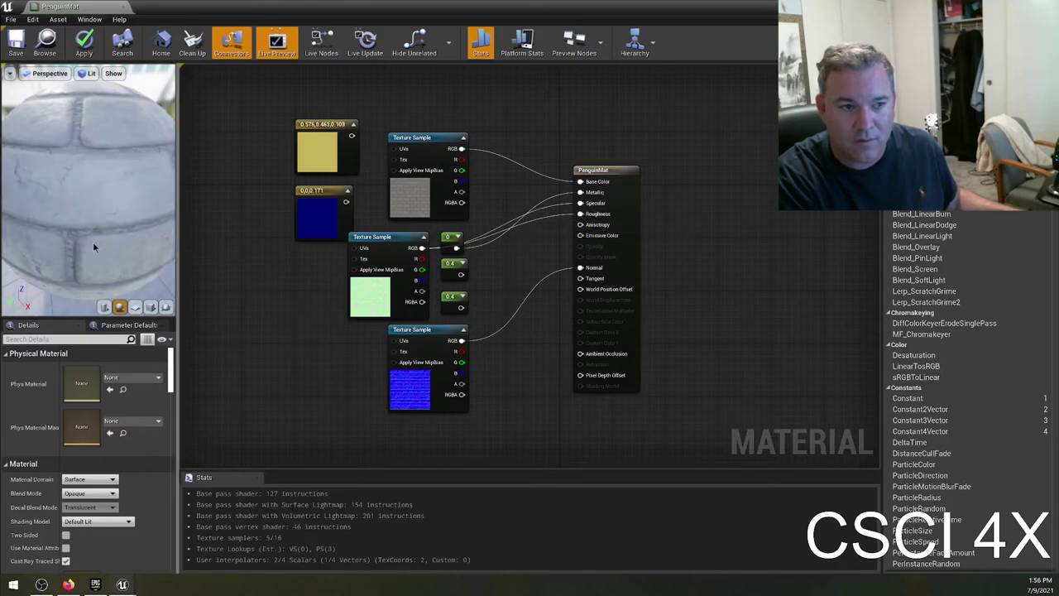
{"action": "left_click_drag", "start_coordinate": [93, 242], "coordinate": [33, 238]}
{"action": "left_click", "coordinate": [20, 60]}
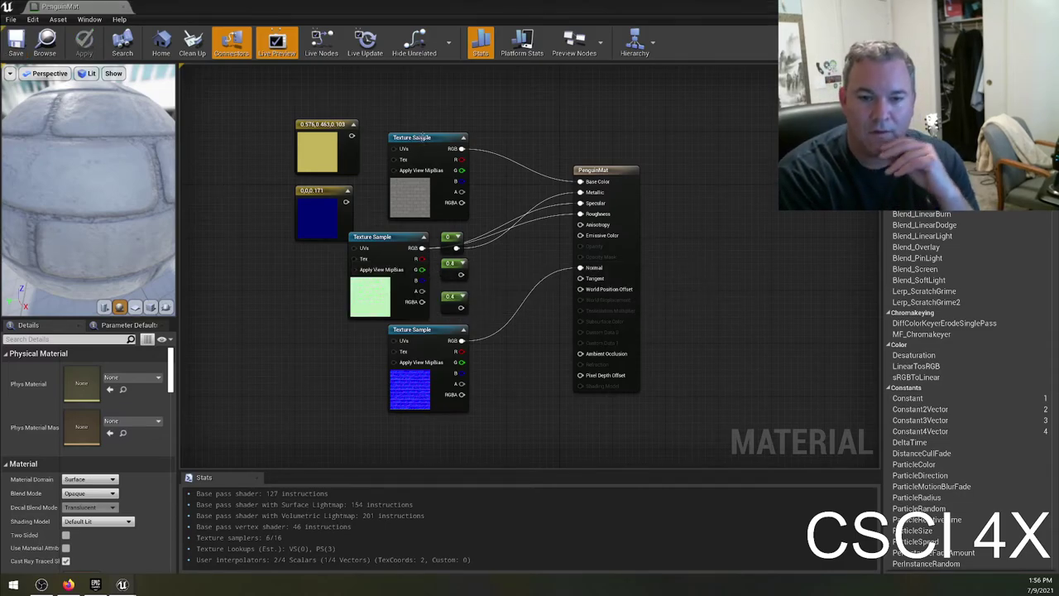
Move the PenguinMat editor aside and examine the updated brick surface on the penguin's body in the level.
{"action": "left_click_drag", "start_coordinate": [631, 6], "coordinate": [613, 374]}
{"action": "right_click_drag", "start_coordinate": [546, 207], "coordinate": [542, 128]}
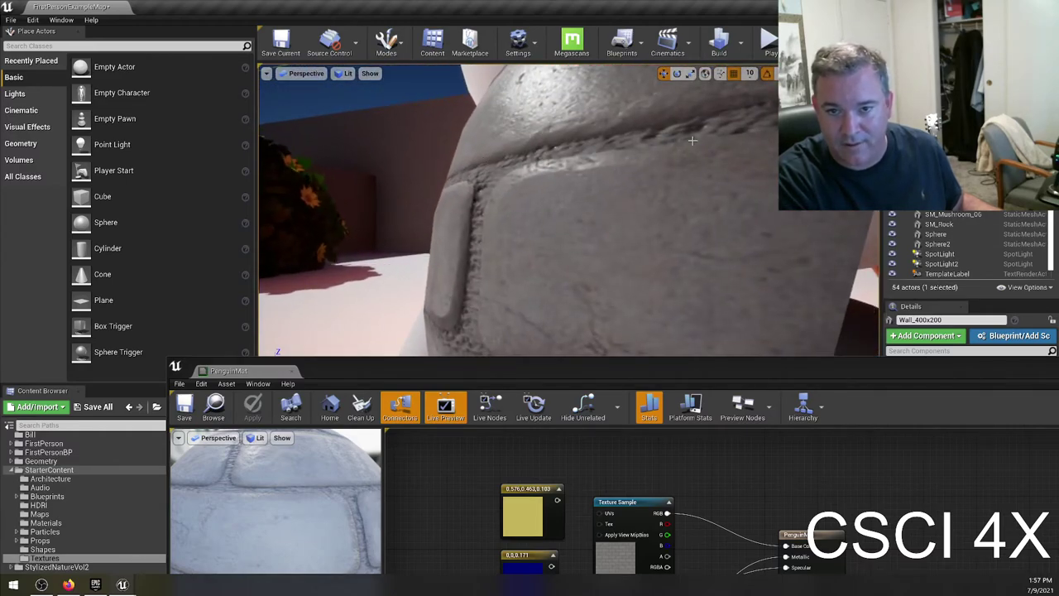
Pull the level view back to see the whole penguin and bring the PenguinMat editor back to full size.
{"action": "right_click_drag", "start_coordinate": [693, 141], "coordinate": [506, 209]}
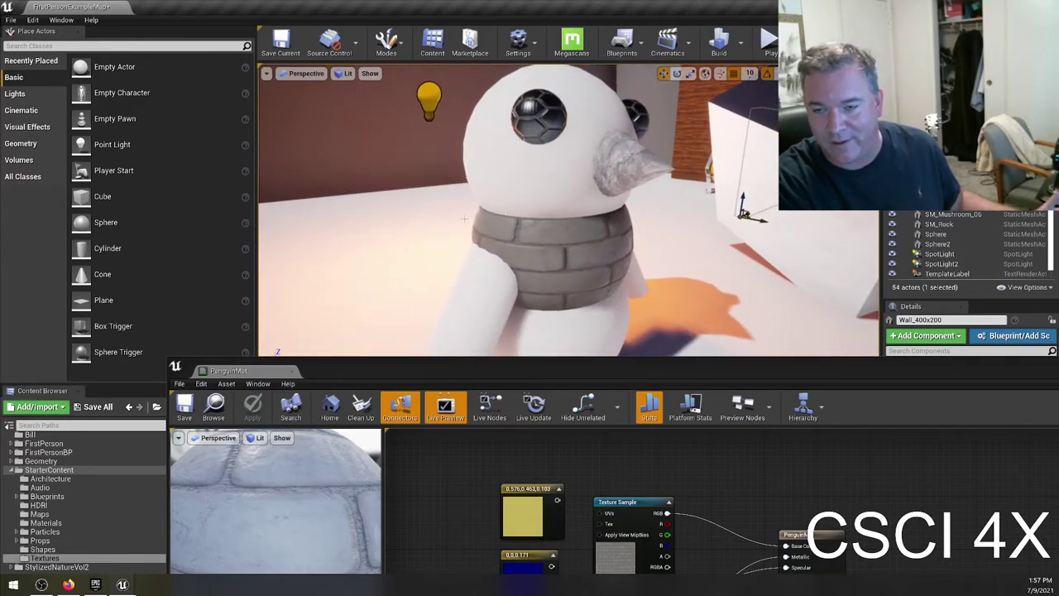
{"action": "double_click", "coordinate": [625, 372]}
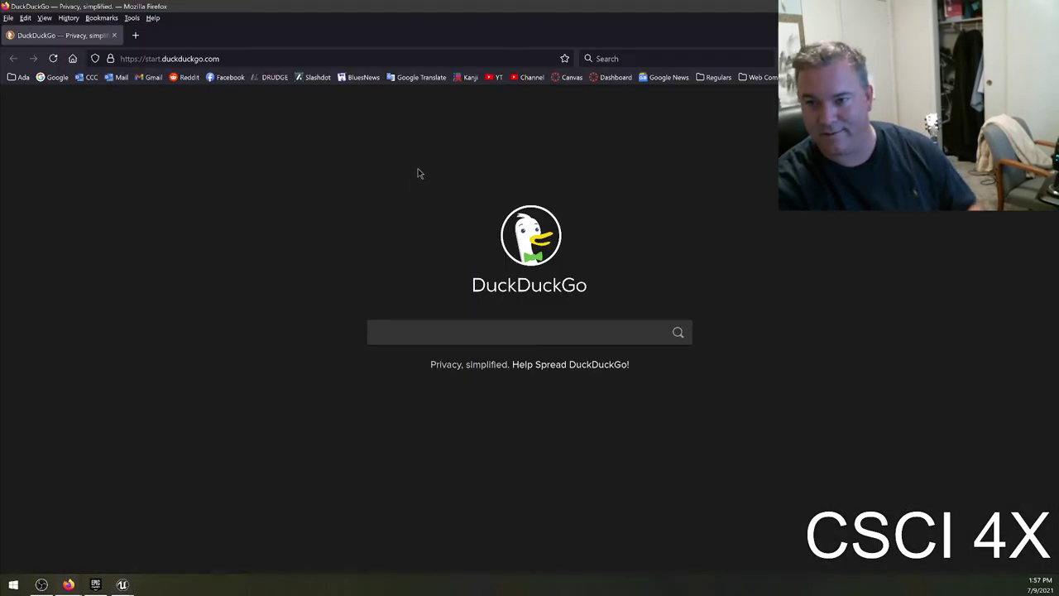
Switch to Firefox, search DuckDuckGo images for "3d mario world", and examine the brick block and game screenshot results.
{"action": "type", "text": "3d mario world"}
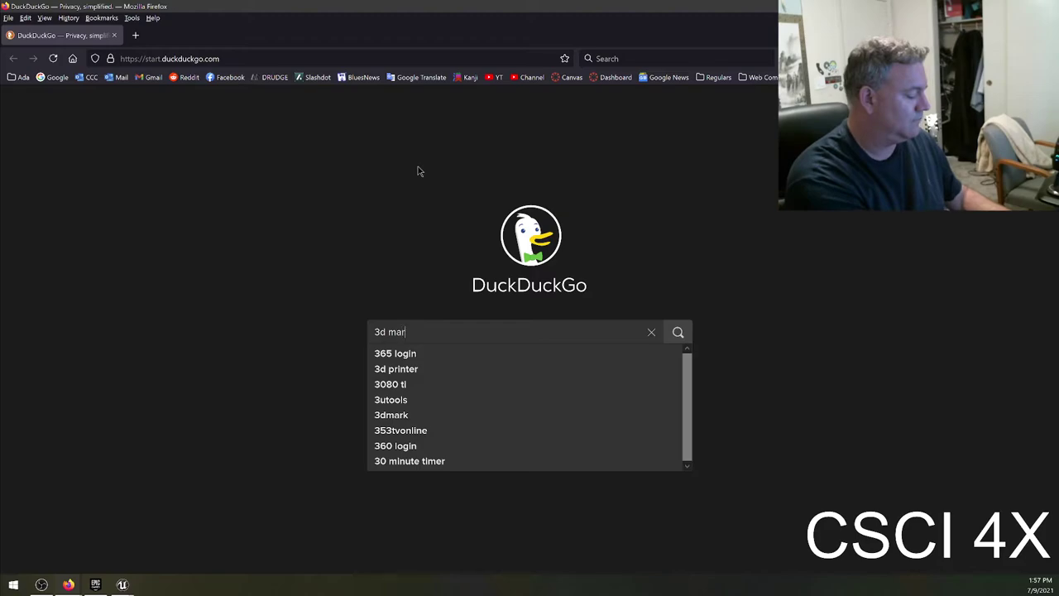
{"action": "key", "text": "Return"}
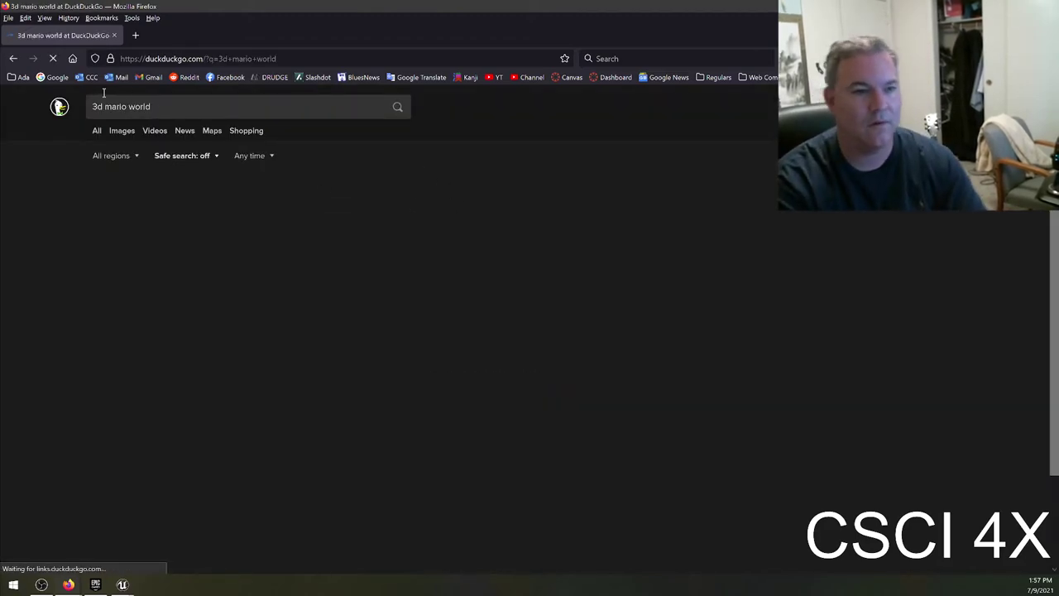
{"action": "left_click", "coordinate": [125, 136]}
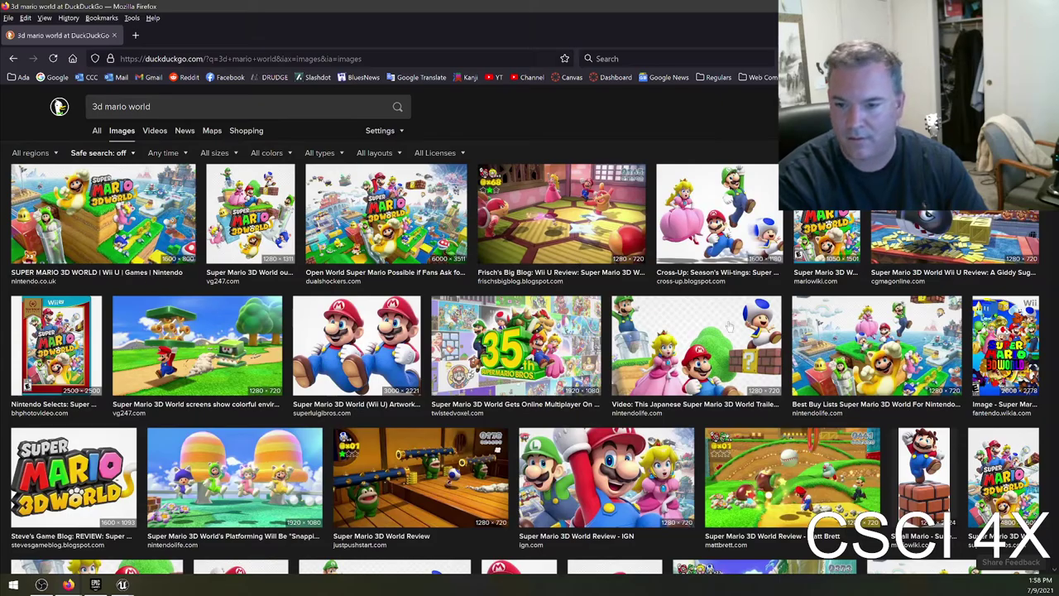
{"action": "scroll", "coordinate": [707, 345], "scroll_direction": "down", "scroll_amount": 2}
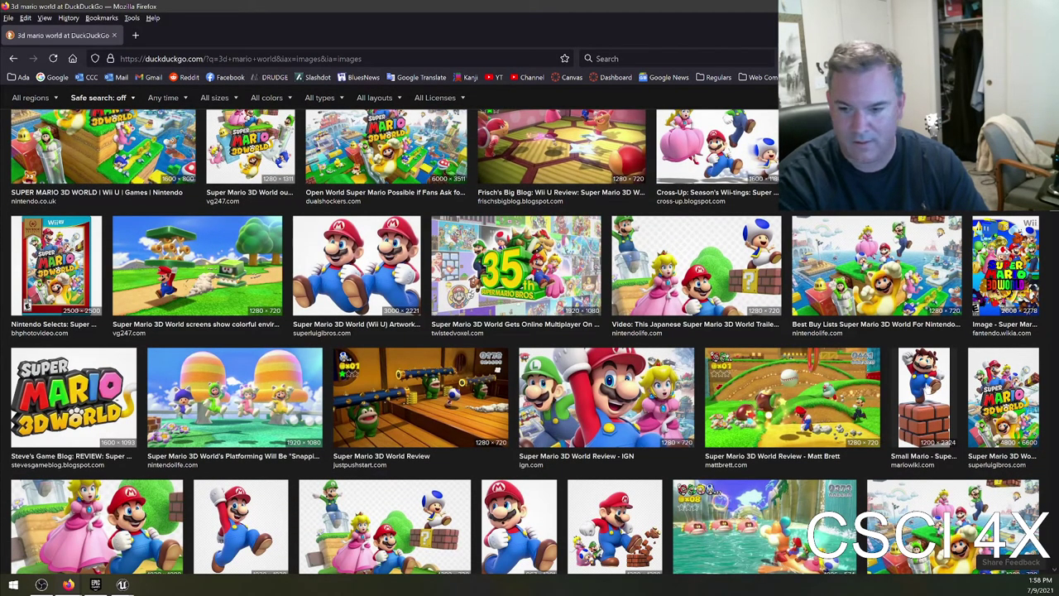
{"action": "left_click", "coordinate": [924, 397]}
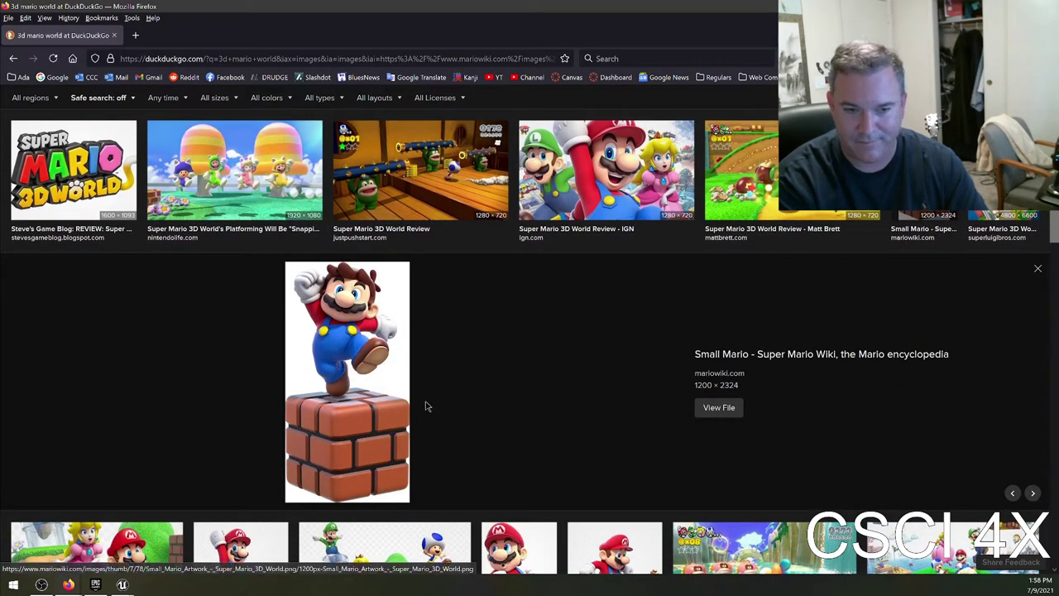
{"action": "left_click", "coordinate": [714, 172]}
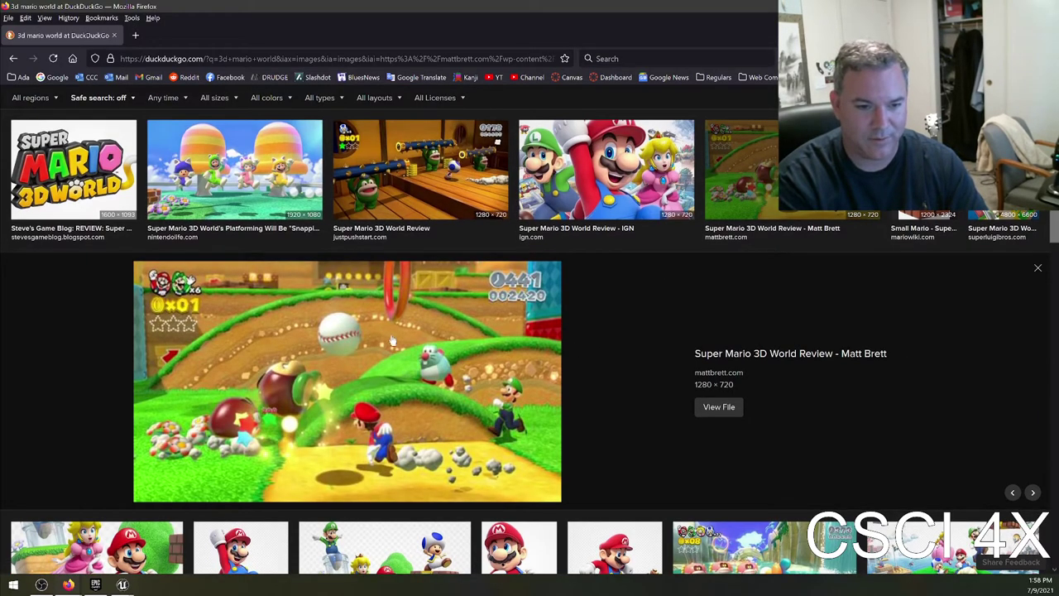
{"action": "scroll", "coordinate": [492, 422], "scroll_direction": "down", "scroll_amount": 3}
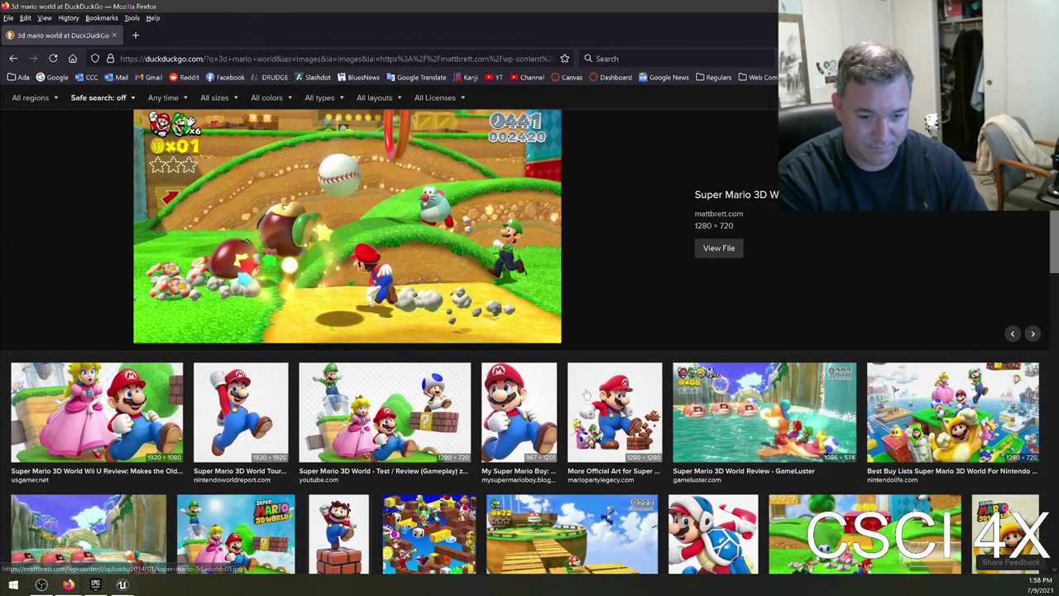
{"action": "left_click", "coordinate": [385, 388]}
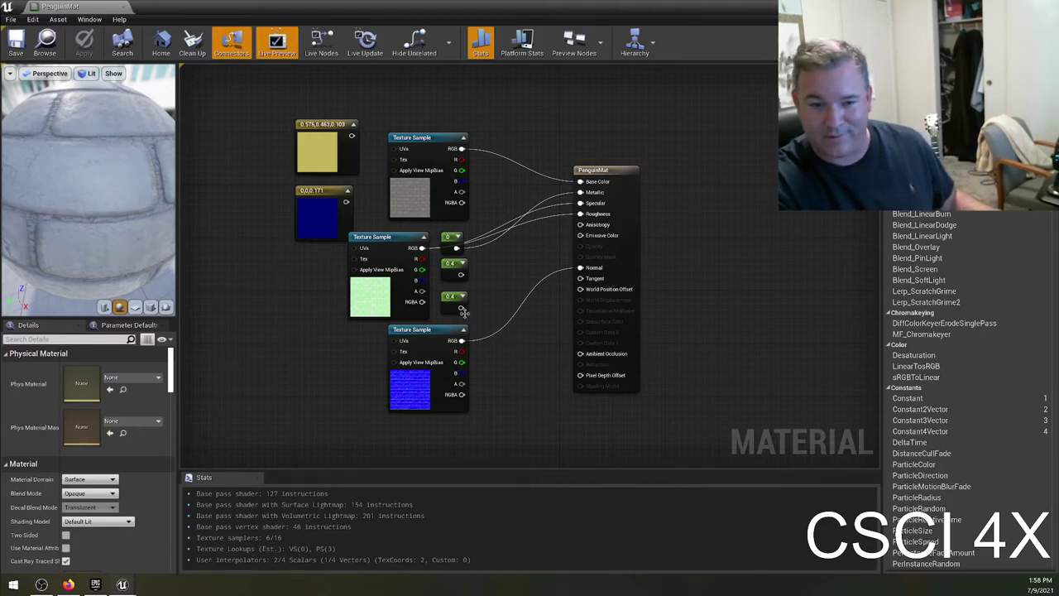
{"action": "left_click_drag", "start_coordinate": [461, 341], "coordinate": [494, 344]}
{"action": "type", "text": "mul"}
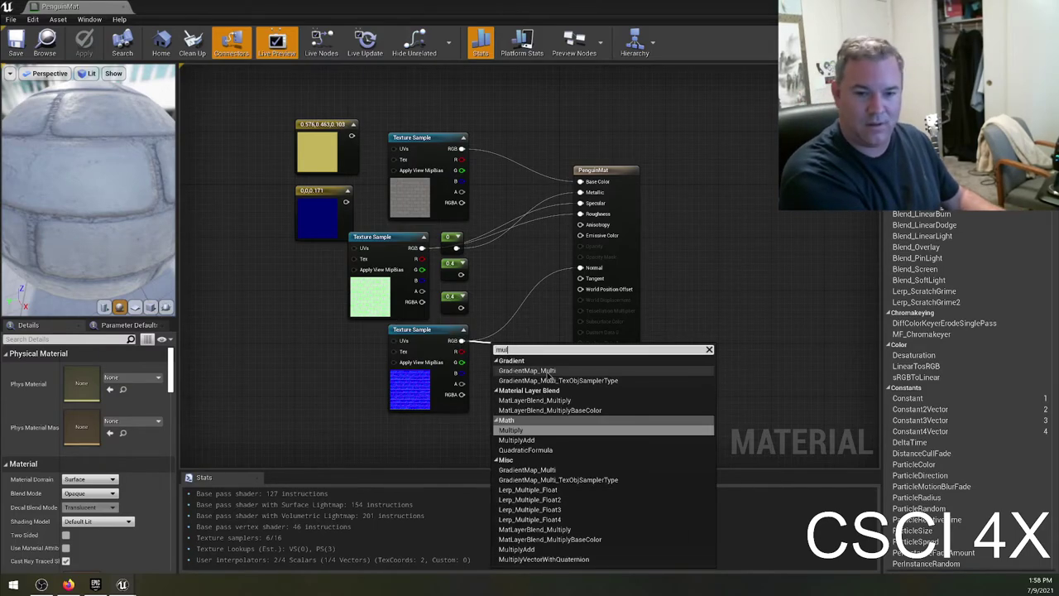
{"action": "left_click", "coordinate": [529, 370]}
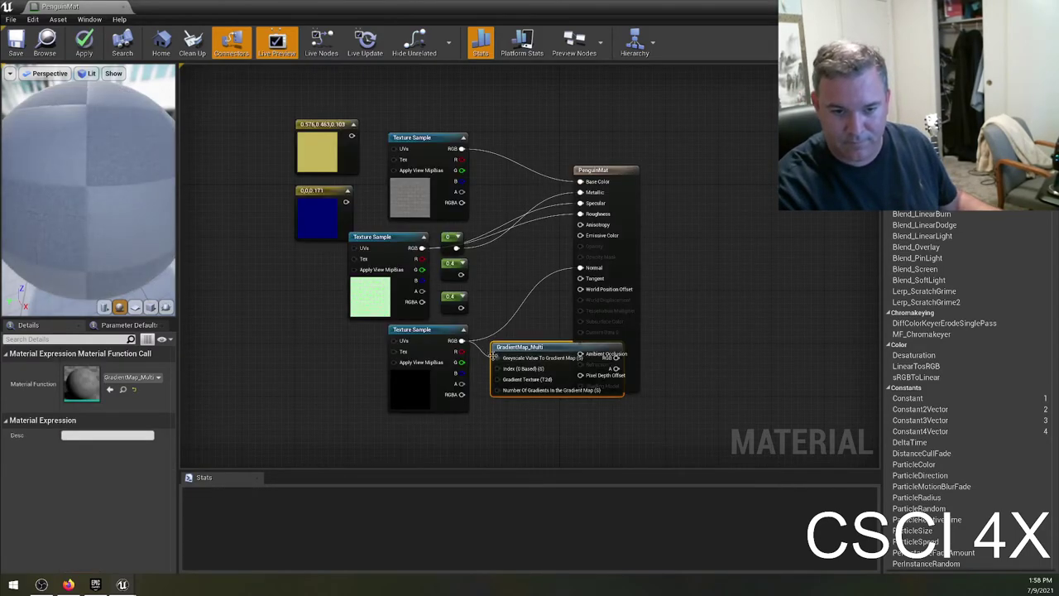
{"action": "key", "text": "ctrl+z"}
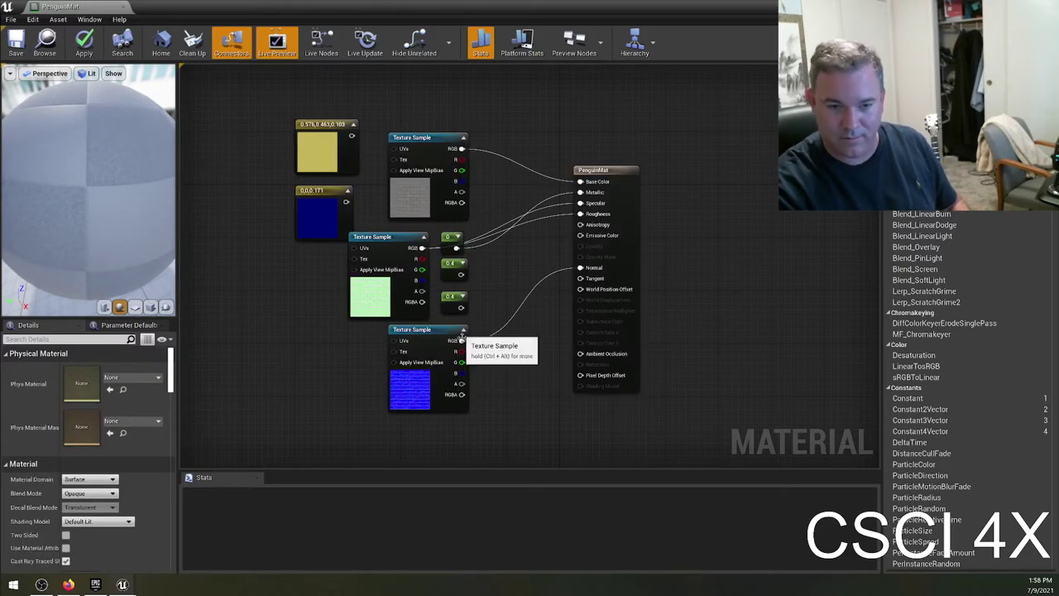
{"action": "left_click_drag", "start_coordinate": [462, 342], "coordinate": [512, 369]}
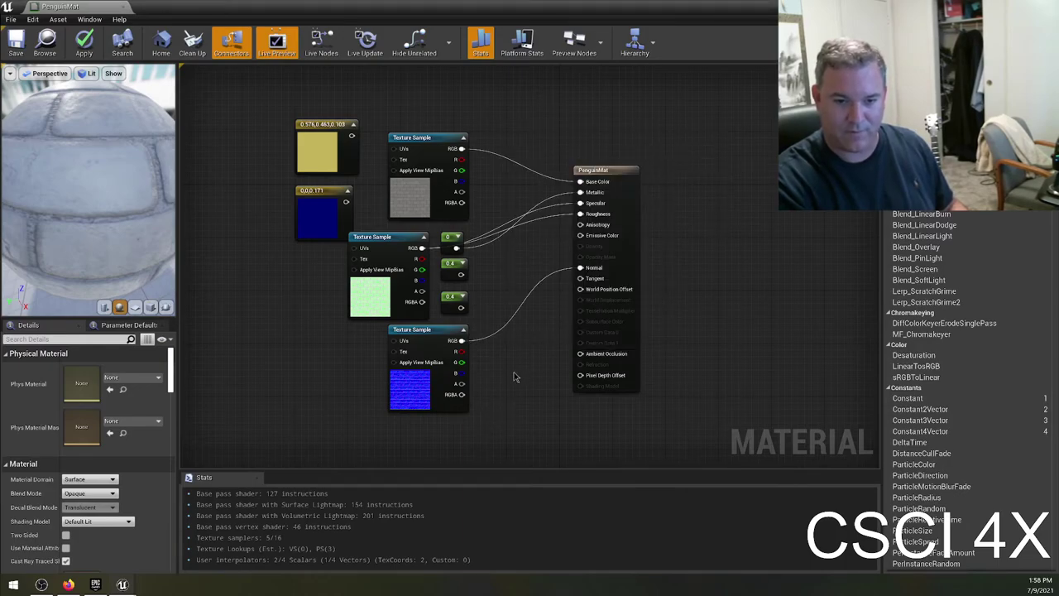
{"action": "right_click", "coordinate": [513, 377]}
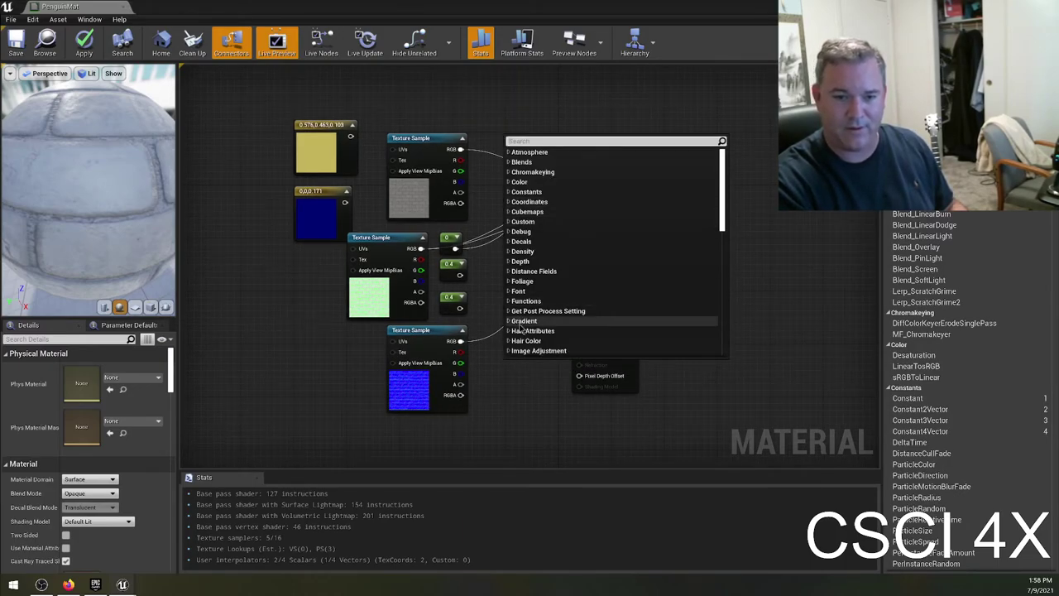
{"action": "right_click", "coordinate": [503, 357]}
{"action": "right_click", "coordinate": [503, 362]}
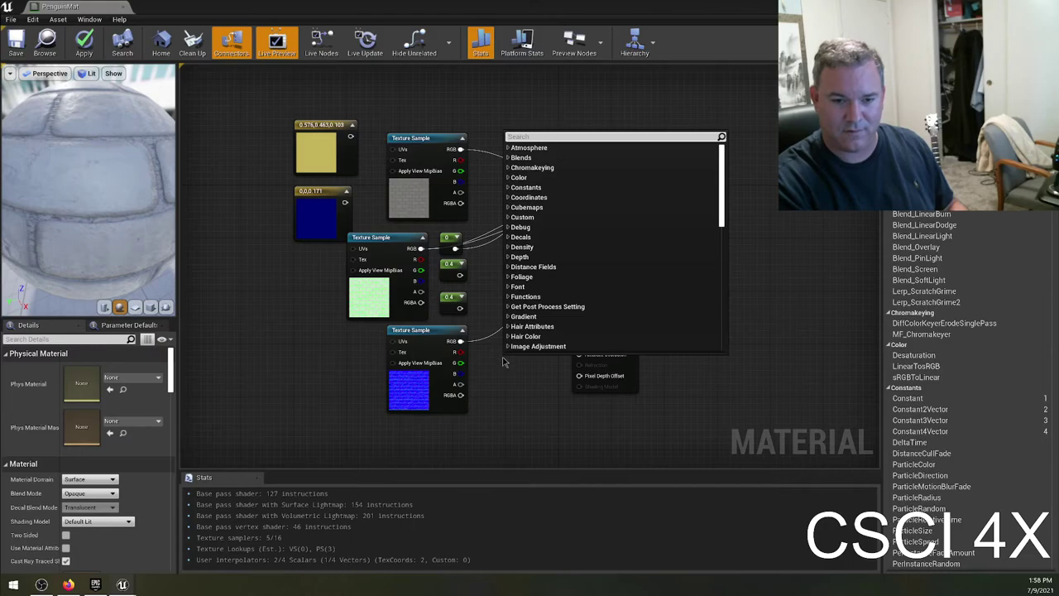
{"action": "right_click", "coordinate": [501, 364]}
{"action": "right_click", "coordinate": [500, 376]}
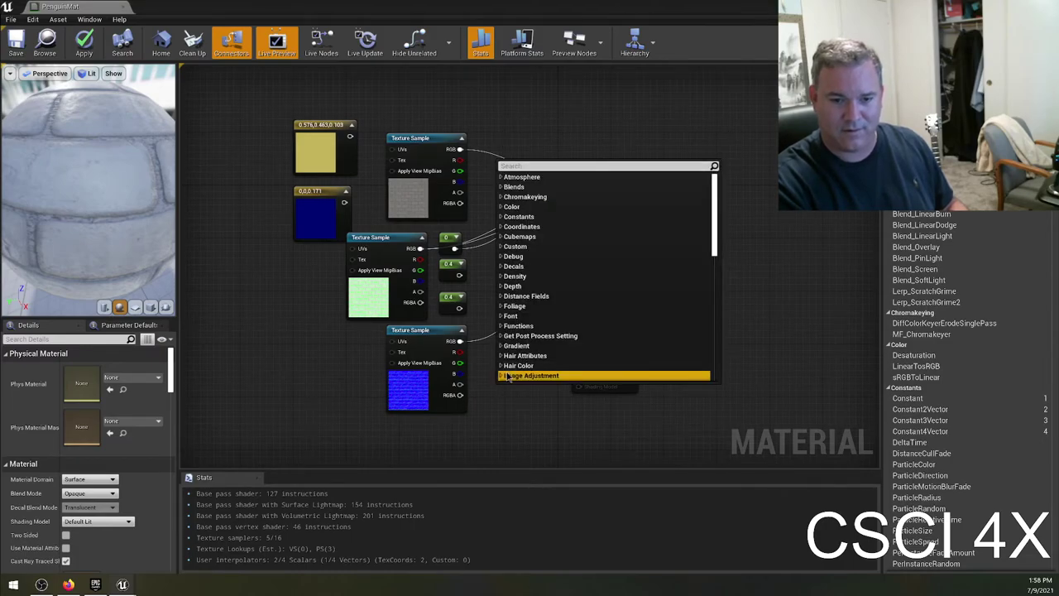
Close the PenguinMat editor without applying its changes, and reopen the material from the Bill content folder.
{"action": "left_click", "coordinate": [122, 7]}
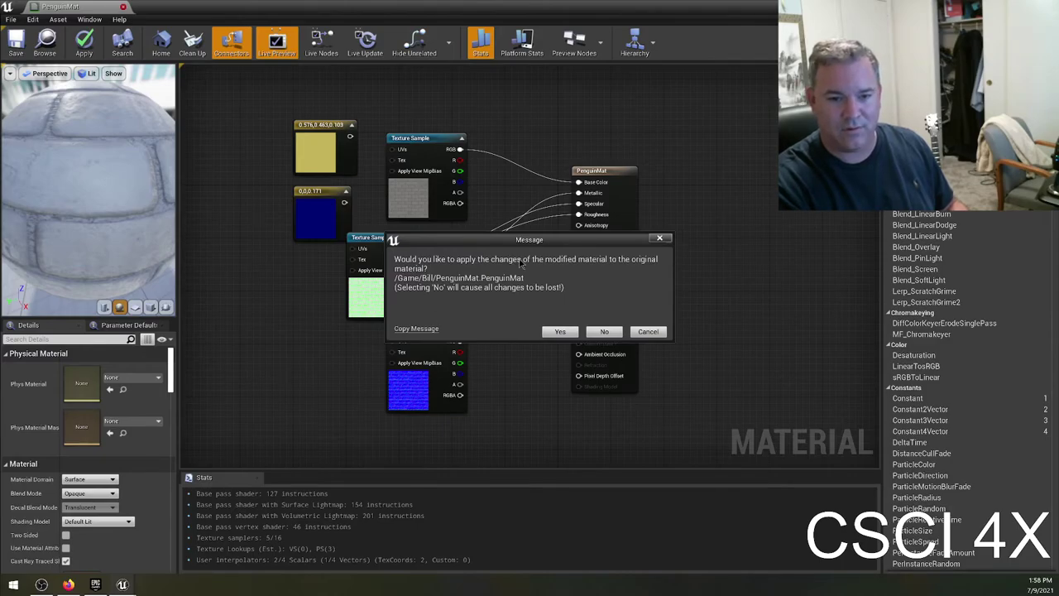
{"action": "left_click", "coordinate": [613, 334]}
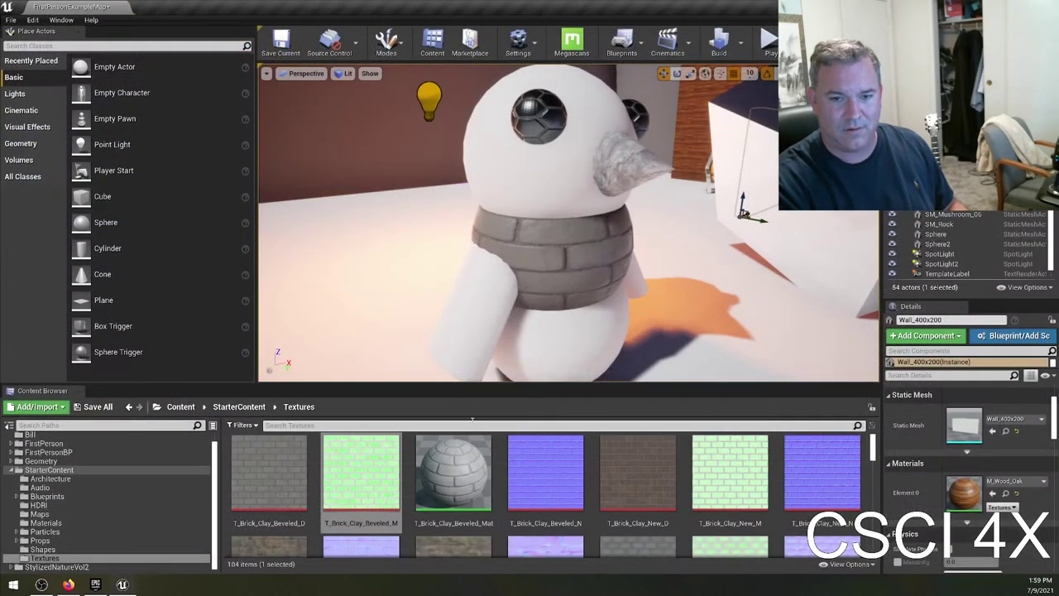
{"action": "scroll", "coordinate": [49, 463], "scroll_direction": "up", "scroll_amount": 1}
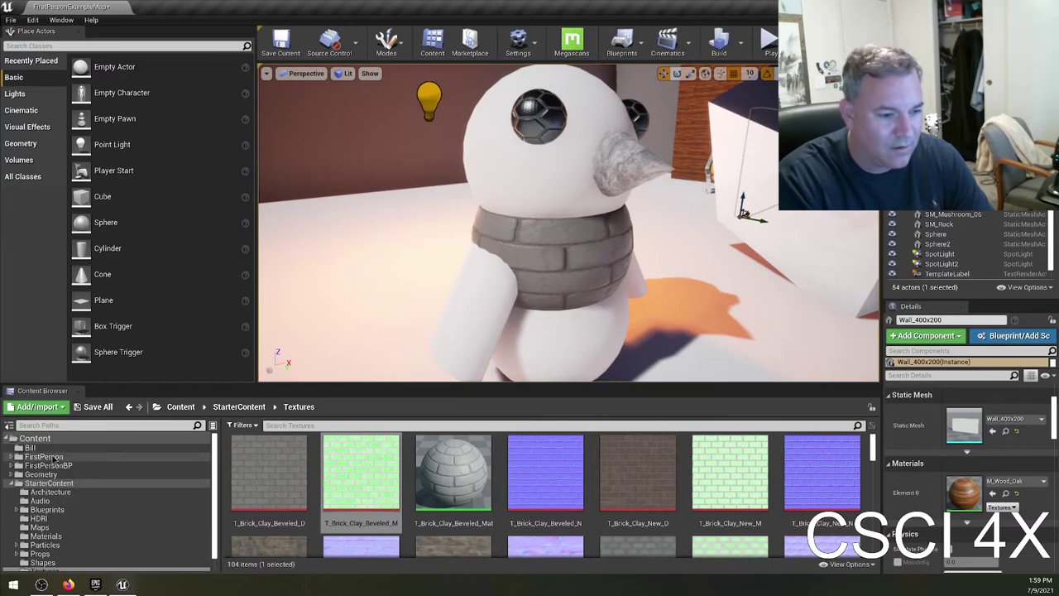
{"action": "left_click", "coordinate": [33, 448]}
{"action": "double_click", "coordinate": [344, 474]}
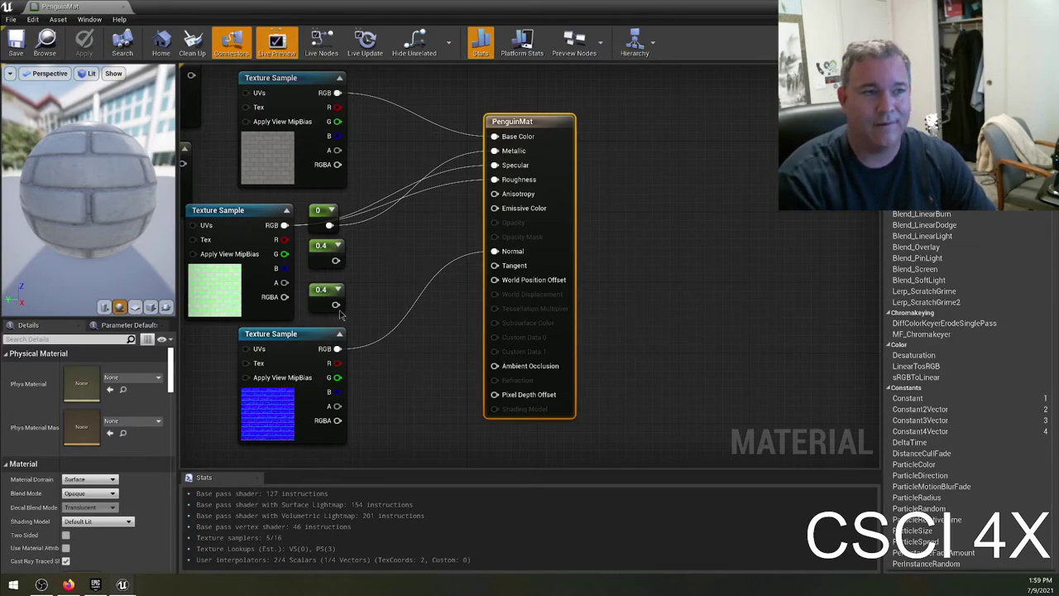
Deselect the PenguinMat result node and turn on Hide Unrelated for the material graph.
{"action": "mouse_move", "coordinate": [122, 584]}
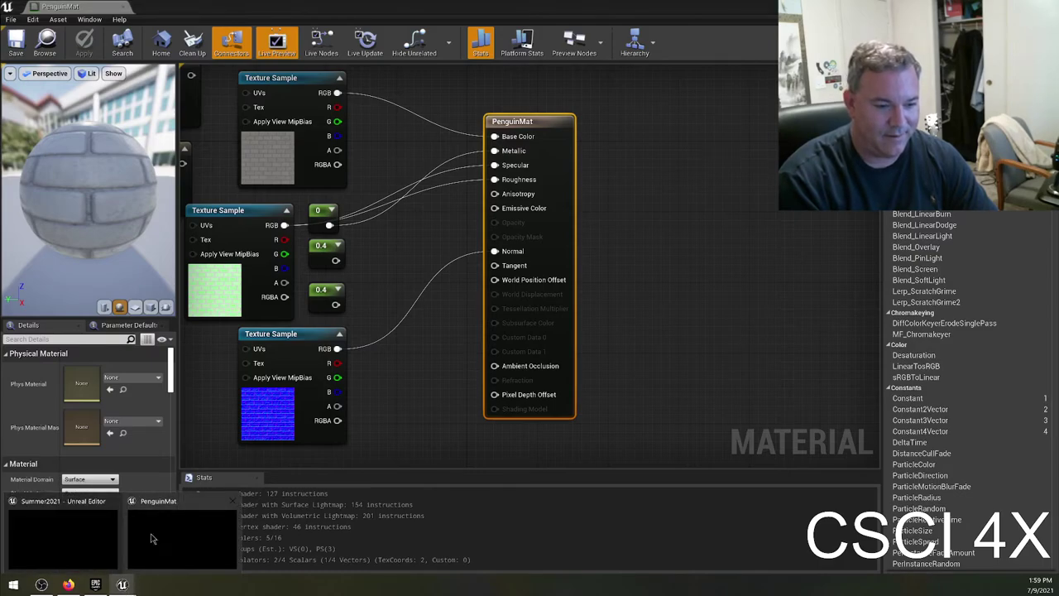
{"action": "left_click", "coordinate": [395, 412]}
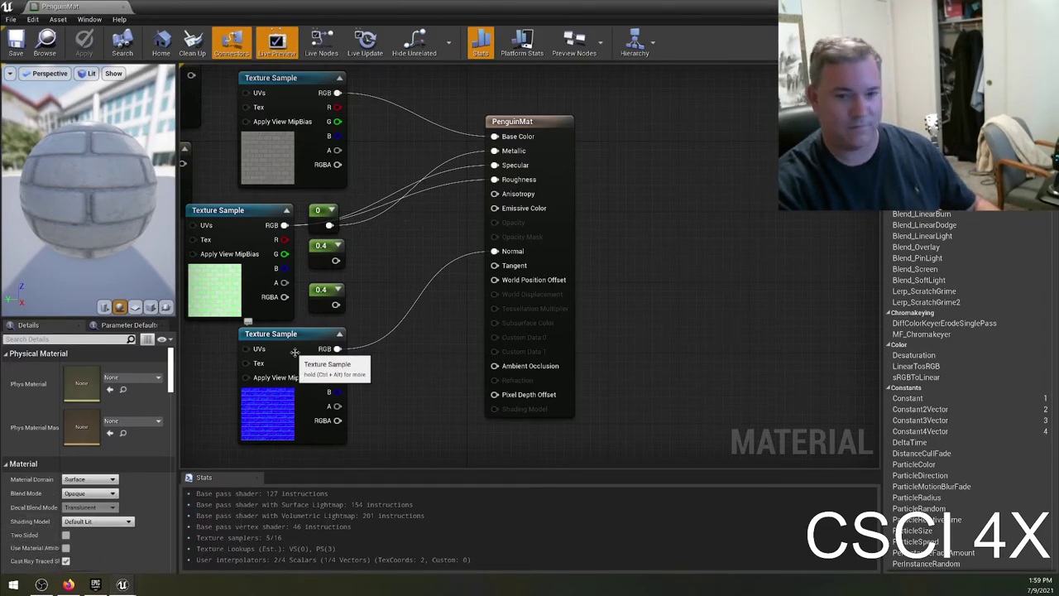
{"action": "left_click", "coordinate": [413, 41]}
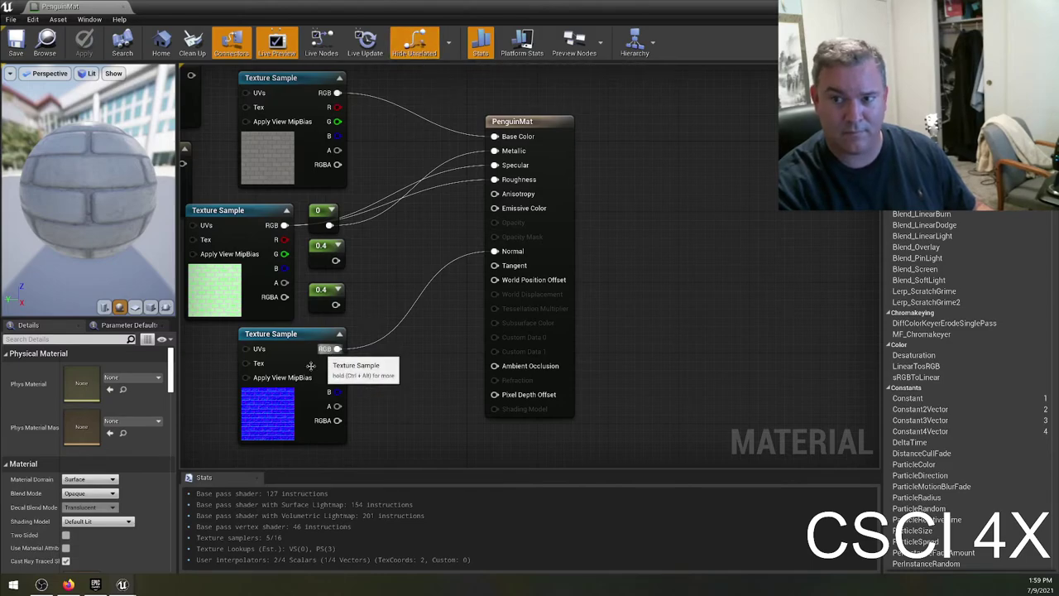
Restore the level editor to a smaller window and place the PenguinMat editor window overlapping it.
{"action": "left_click", "coordinate": [158, 563]}
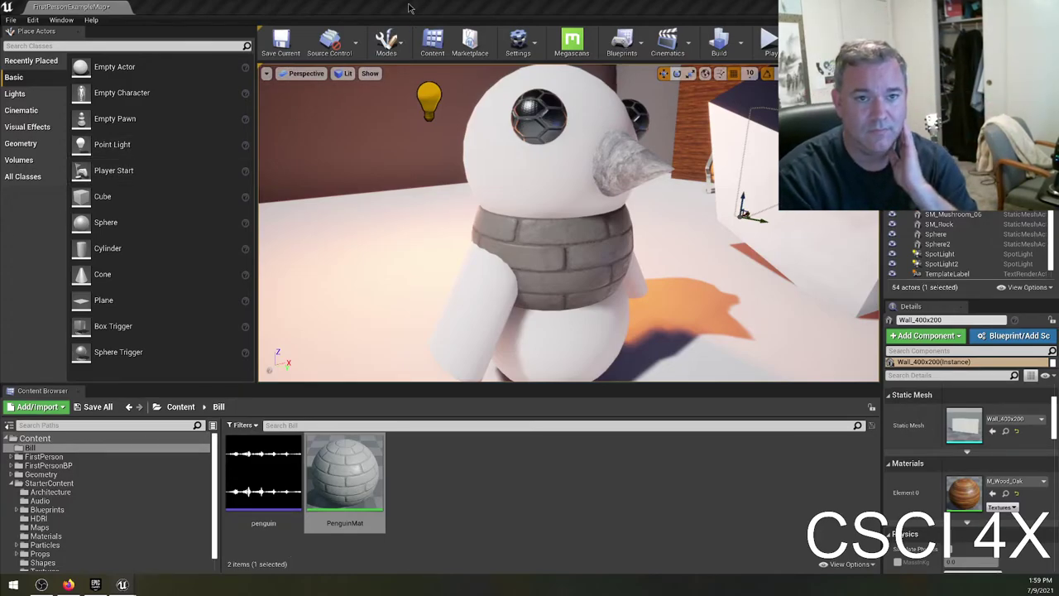
{"action": "left_click_drag", "start_coordinate": [580, 6], "coordinate": [371, 34]}
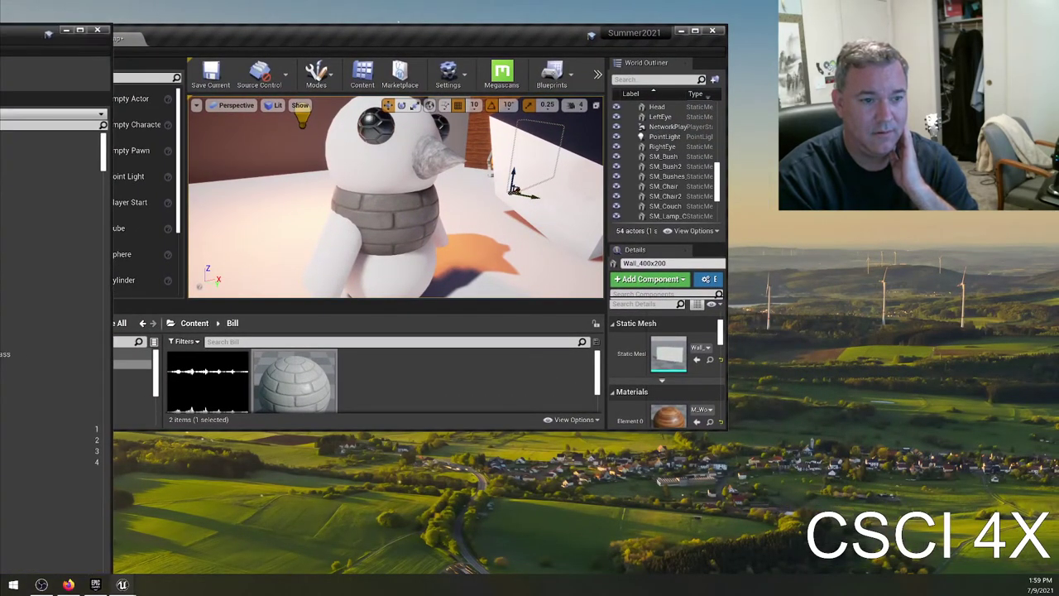
{"action": "left_click_drag", "start_coordinate": [0, 111], "coordinate": [669, 166]}
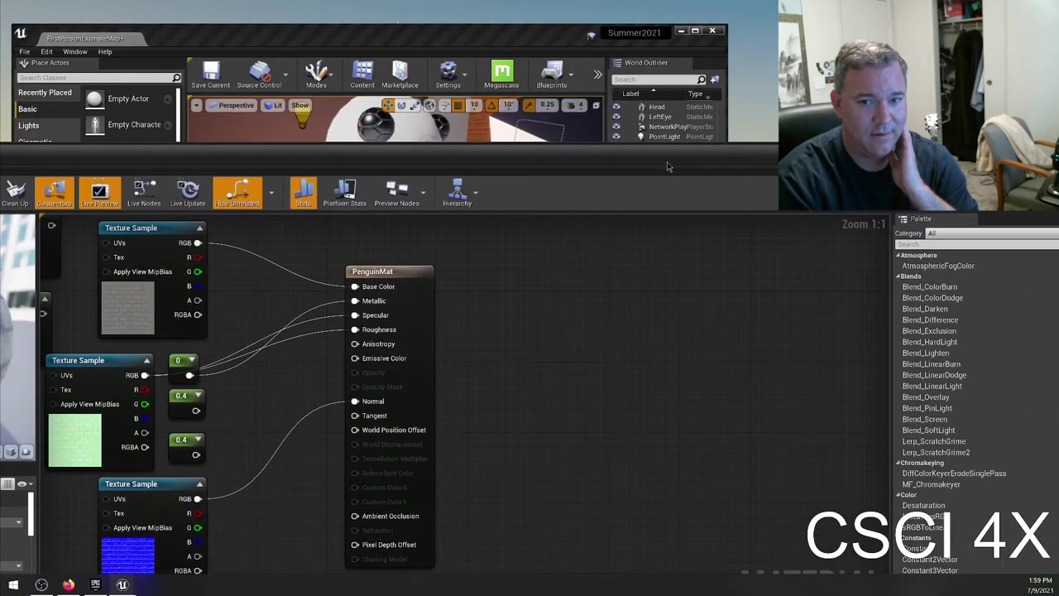
{"action": "left_click_drag", "start_coordinate": [583, 163], "coordinate": [762, 104]}
{"action": "right_click", "coordinate": [718, 458]}
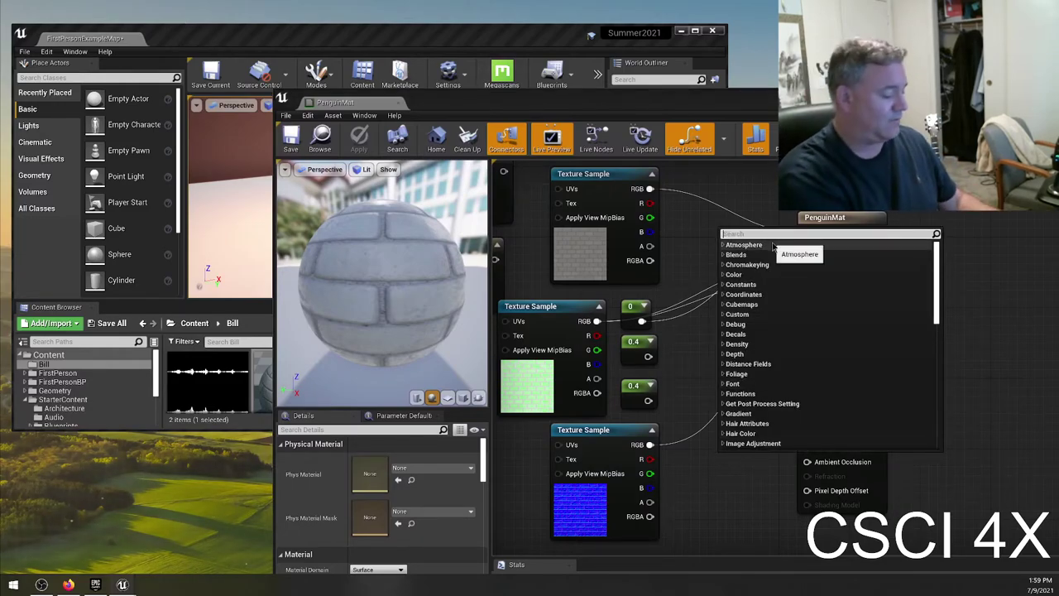
{"action": "left_click", "coordinate": [716, 495]}
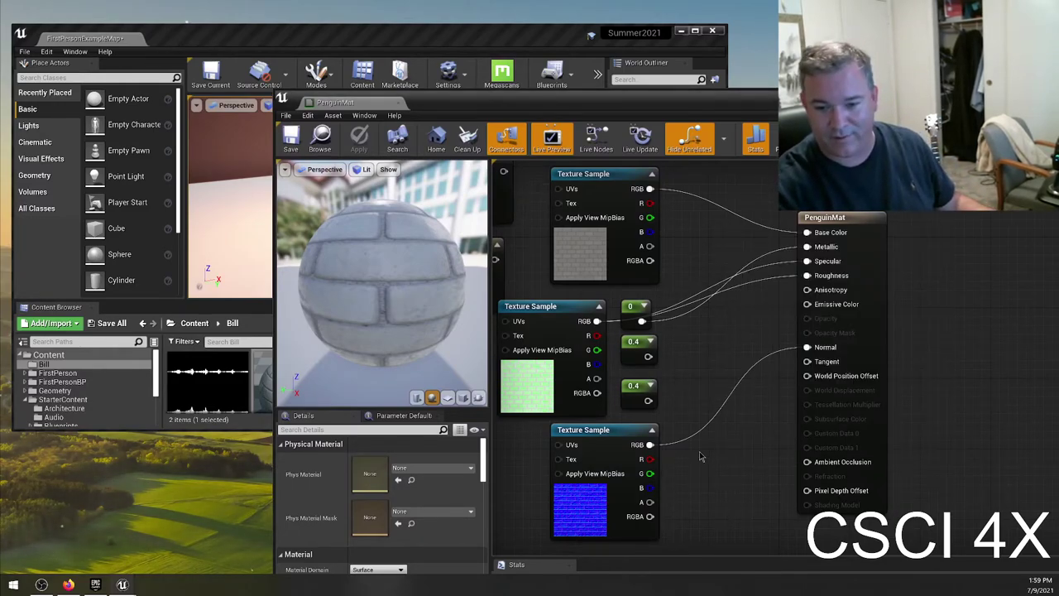
{"action": "right_click", "coordinate": [700, 455]}
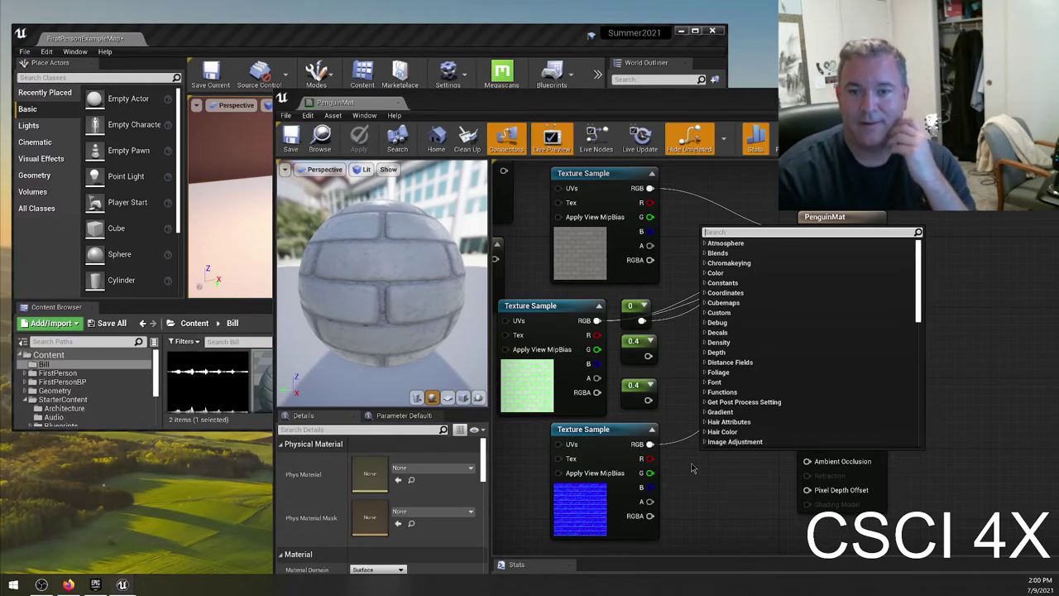
{"action": "left_click", "coordinate": [744, 481]}
Add a Multiply node between the blue normal Texture Sample and PenguinMat, and connect the sample's RGB output to its A input.
{"action": "right_click", "coordinate": [731, 470]}
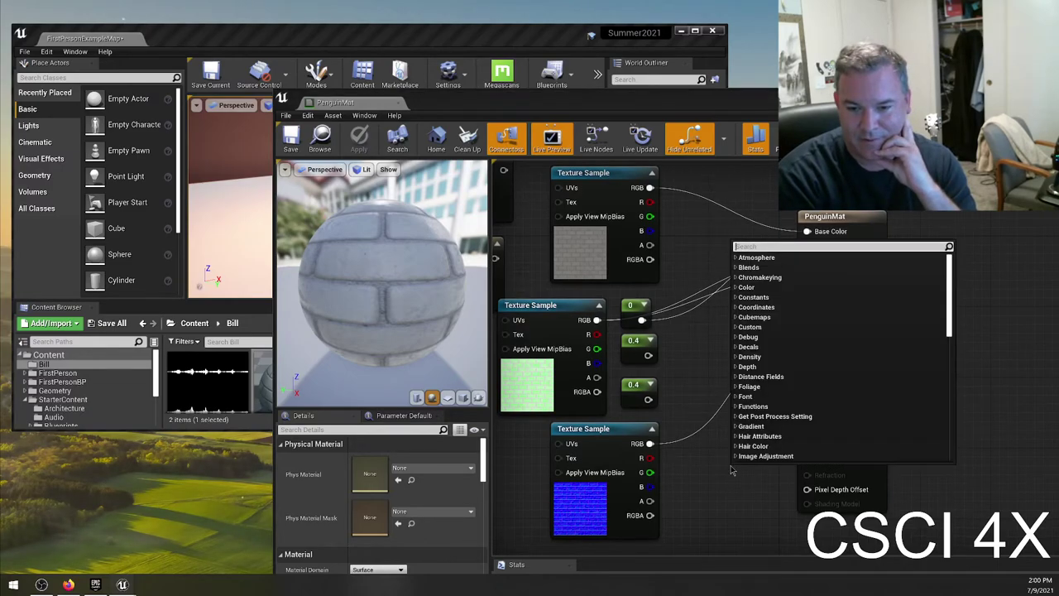
{"action": "type", "text": "multiply"}
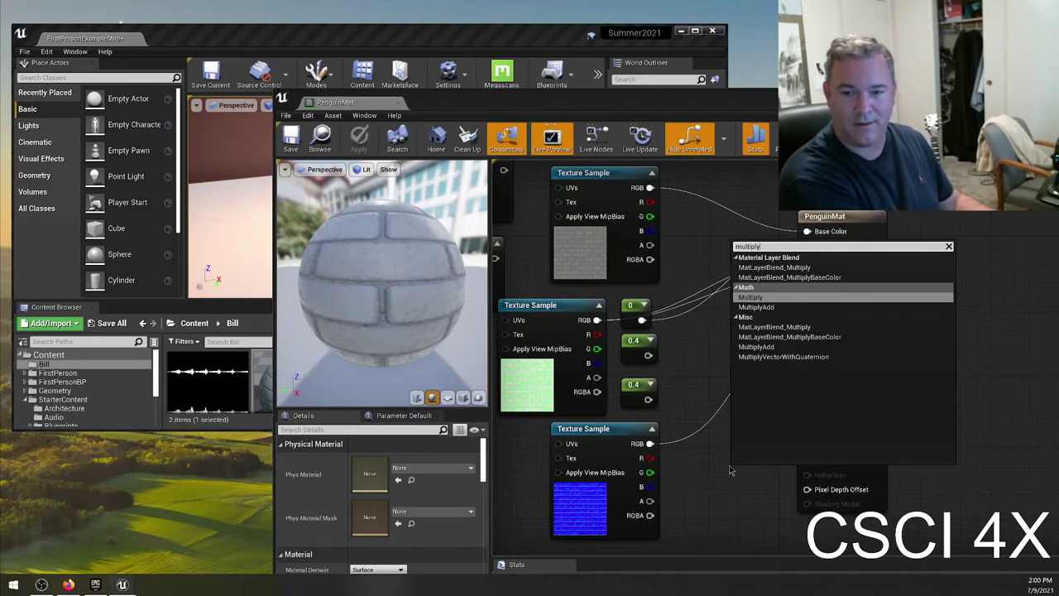
{"action": "key", "text": "Return"}
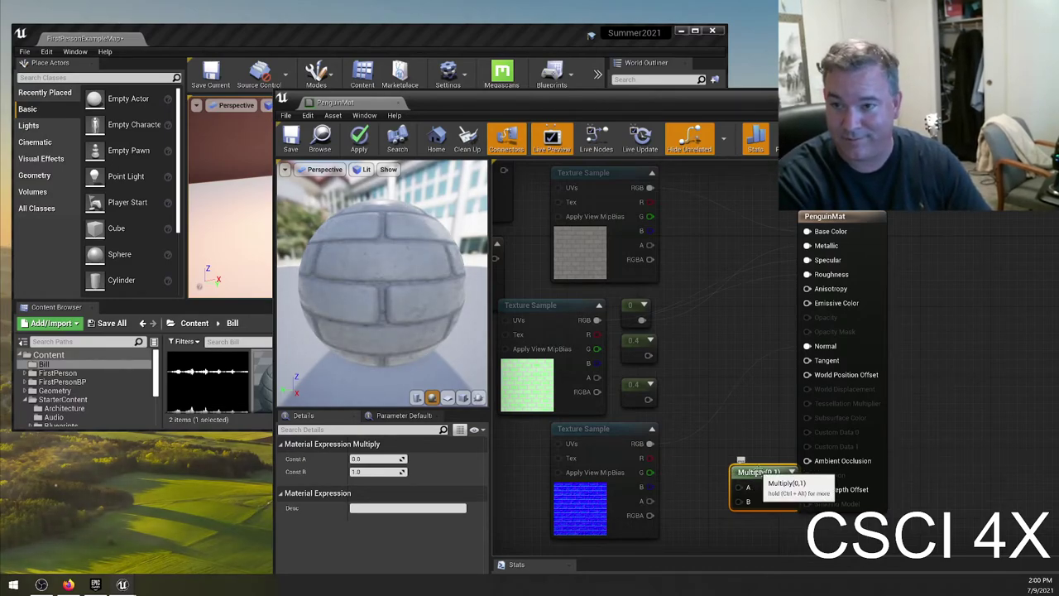
{"action": "left_click_drag", "start_coordinate": [758, 473], "coordinate": [717, 417]}
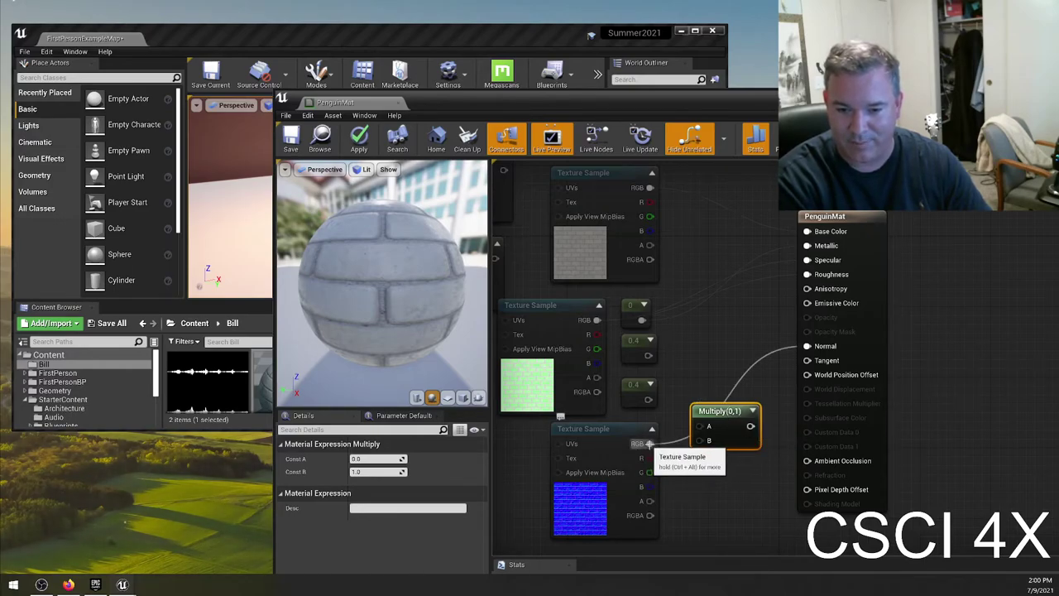
{"action": "left_click_drag", "start_coordinate": [650, 443], "coordinate": [740, 399]}
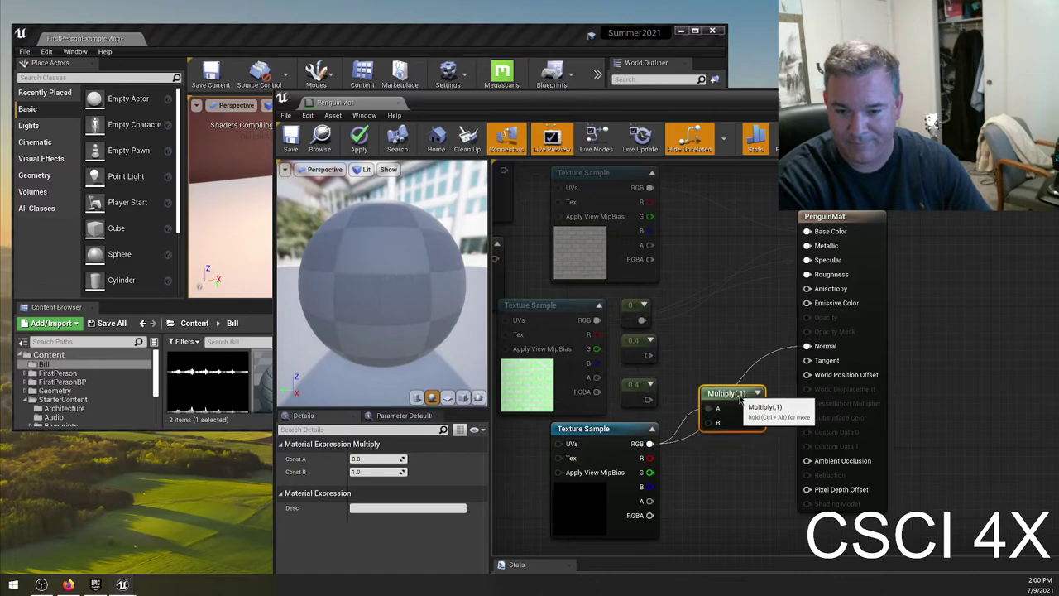
Multiply the blue normal sample by a new constant of 4 and route the result to PenguinMat's Normal input.
{"action": "left_click", "coordinate": [690, 475]}
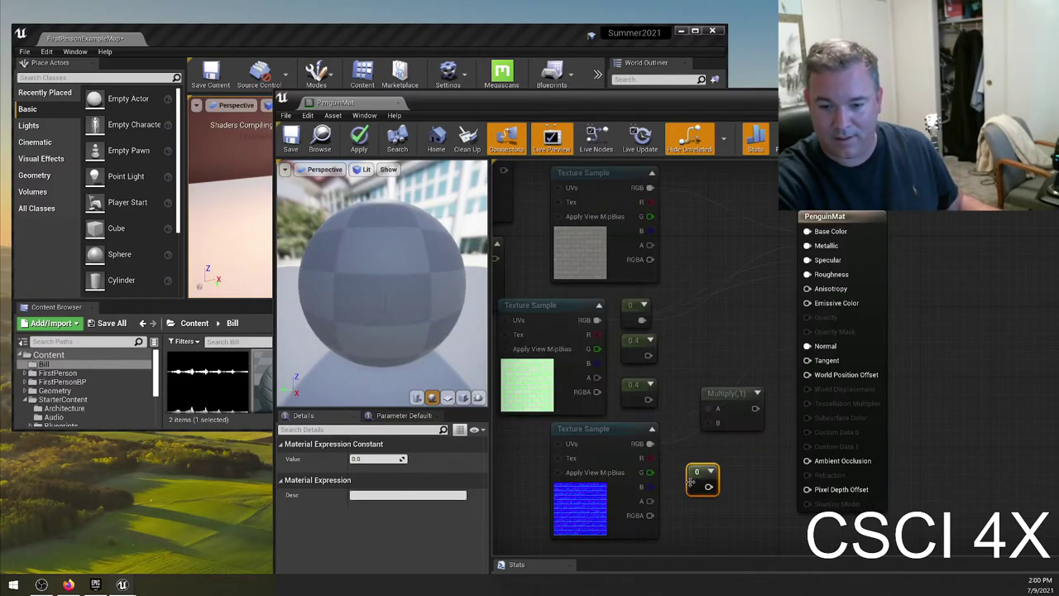
{"action": "left_click", "coordinate": [379, 457]}
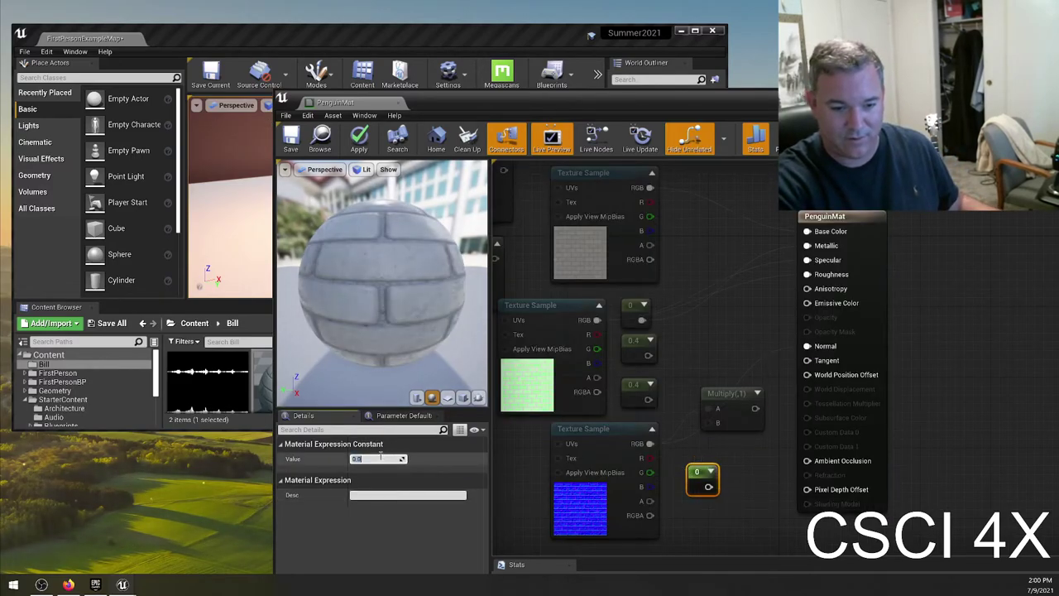
{"action": "type", "text": "4"}
{"action": "key", "text": "Return"}
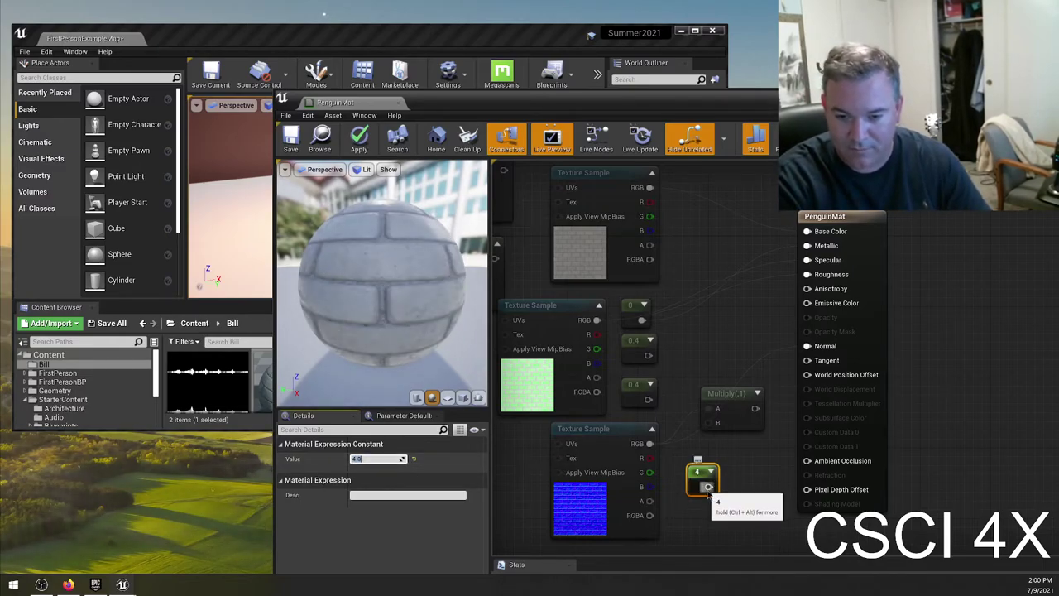
{"action": "left_click_drag", "start_coordinate": [710, 485], "coordinate": [808, 346]}
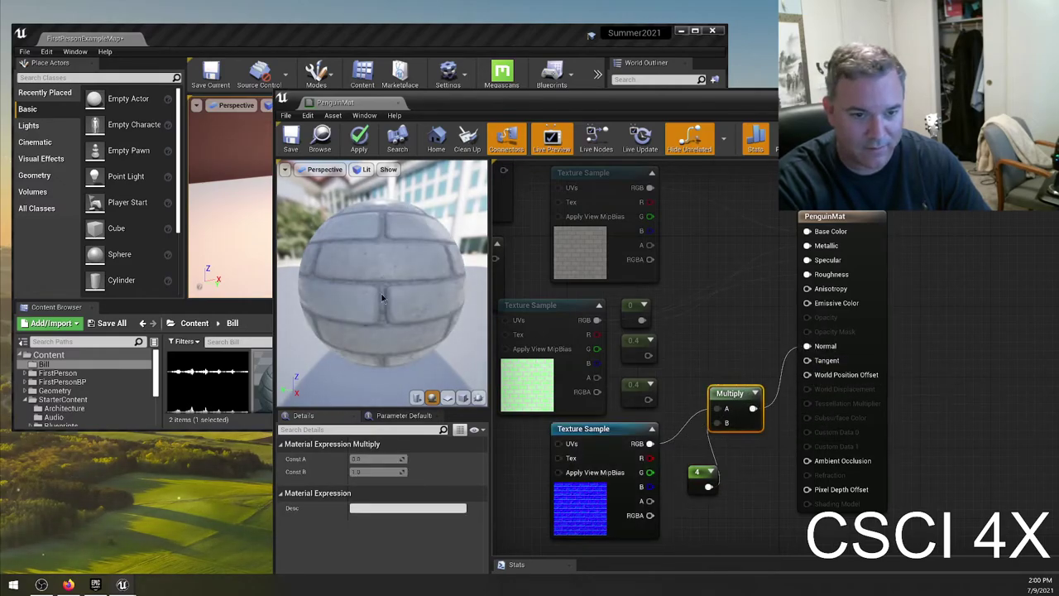
{"action": "left_click_drag", "start_coordinate": [381, 293], "coordinate": [447, 291]}
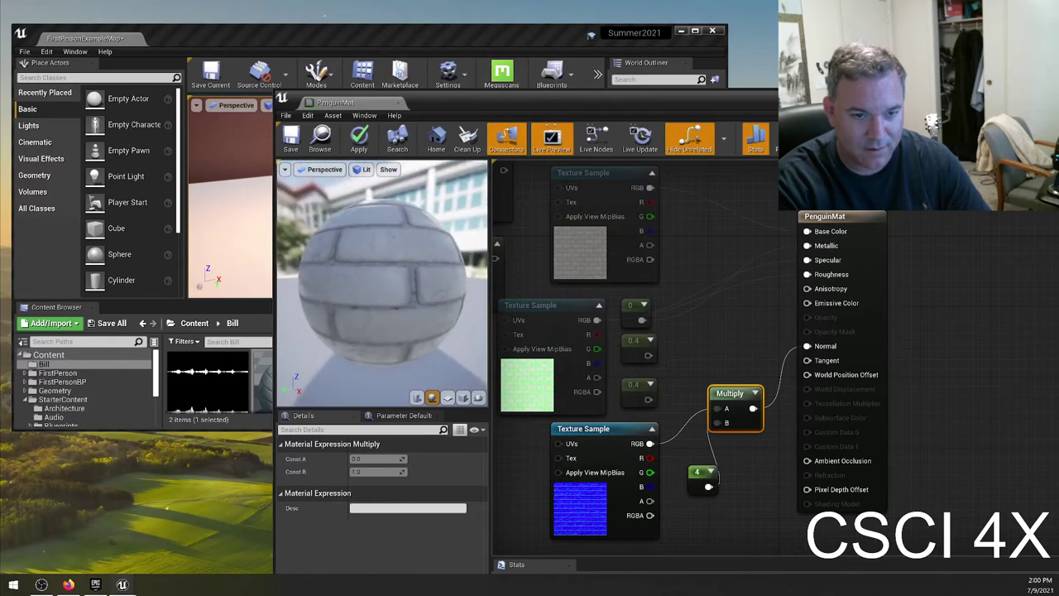
{"action": "left_click_drag", "start_coordinate": [444, 300], "coordinate": [445, 300]}
Delete the Multiply node and the constant 4, and reconnect the blue normal sample's RGB output directly to Normal.
{"action": "left_click", "coordinate": [696, 474], "text": "shift"}
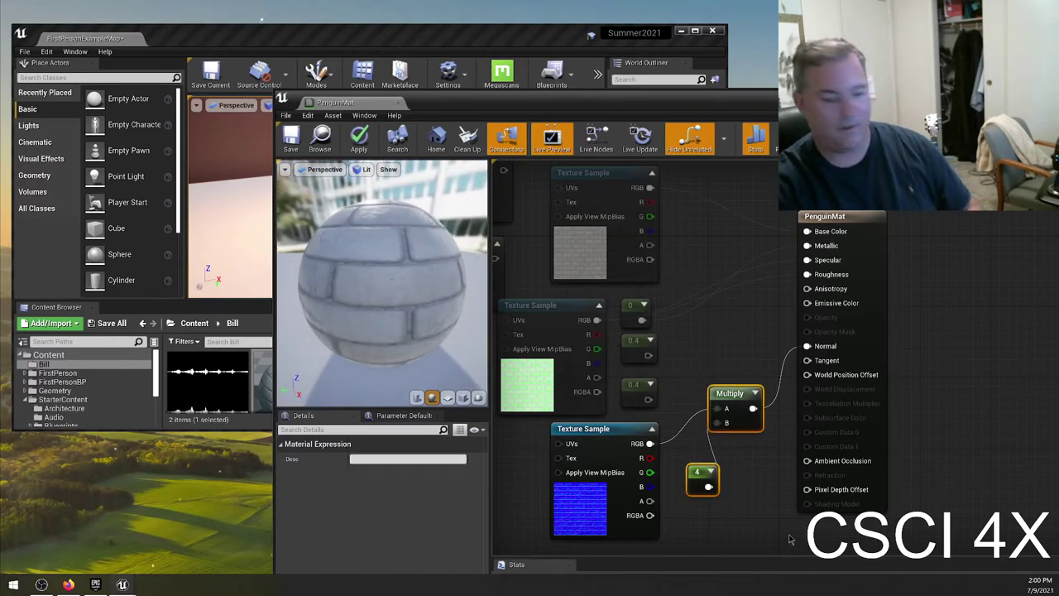
{"action": "key", "text": "Delete"}
{"action": "left_click_drag", "start_coordinate": [649, 444], "coordinate": [806, 346]}
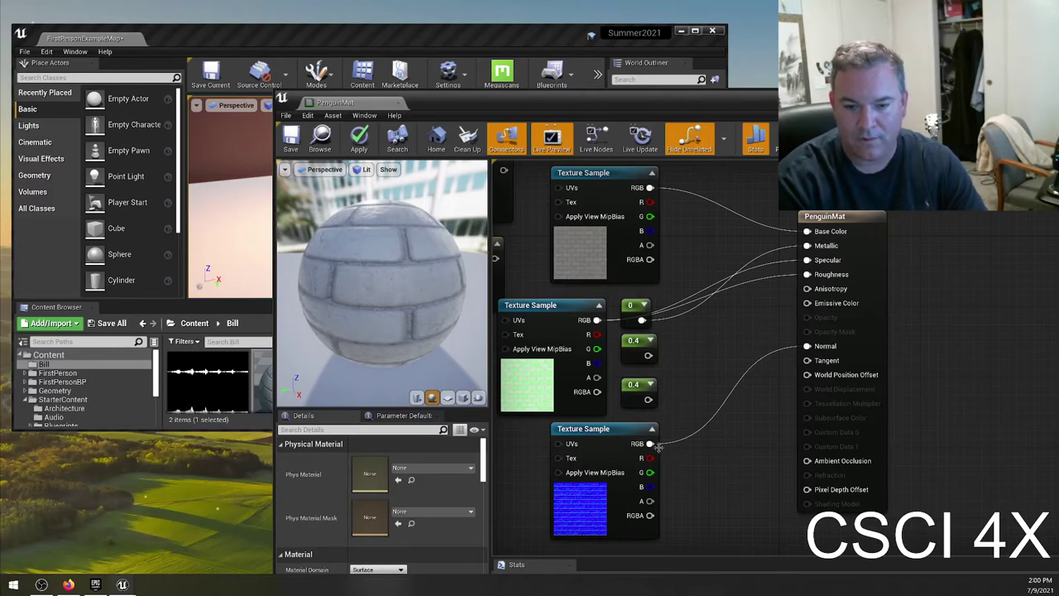
Connect the blue normal sample's RGB output to Ambient Occlusion as well, save the material, and inspect the penguin's brick band in the level.
{"action": "left_click_drag", "start_coordinate": [649, 444], "coordinate": [807, 461]}
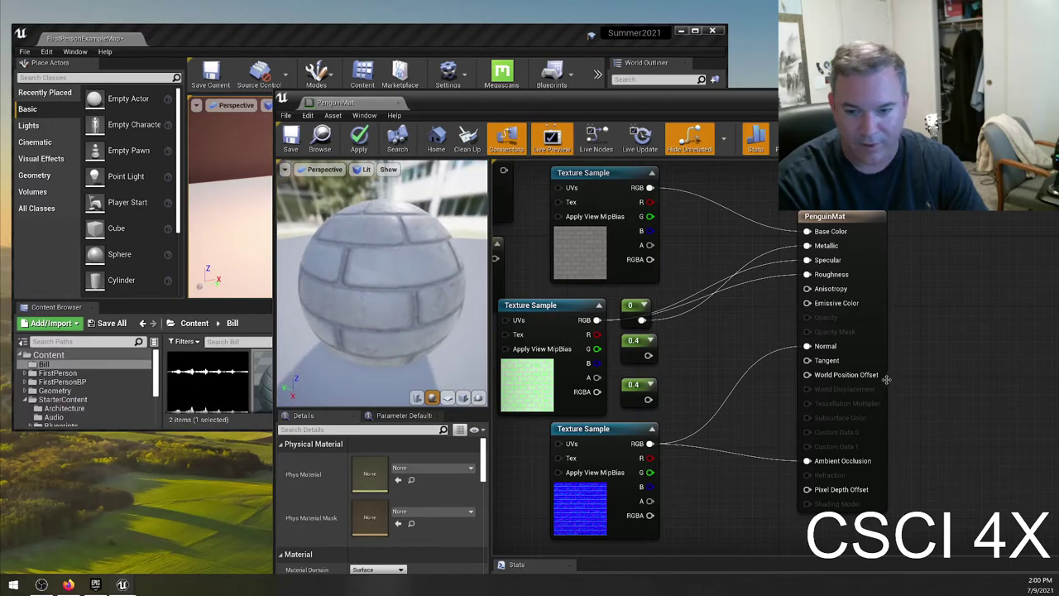
{"action": "left_click_drag", "start_coordinate": [704, 426], "coordinate": [649, 444]}
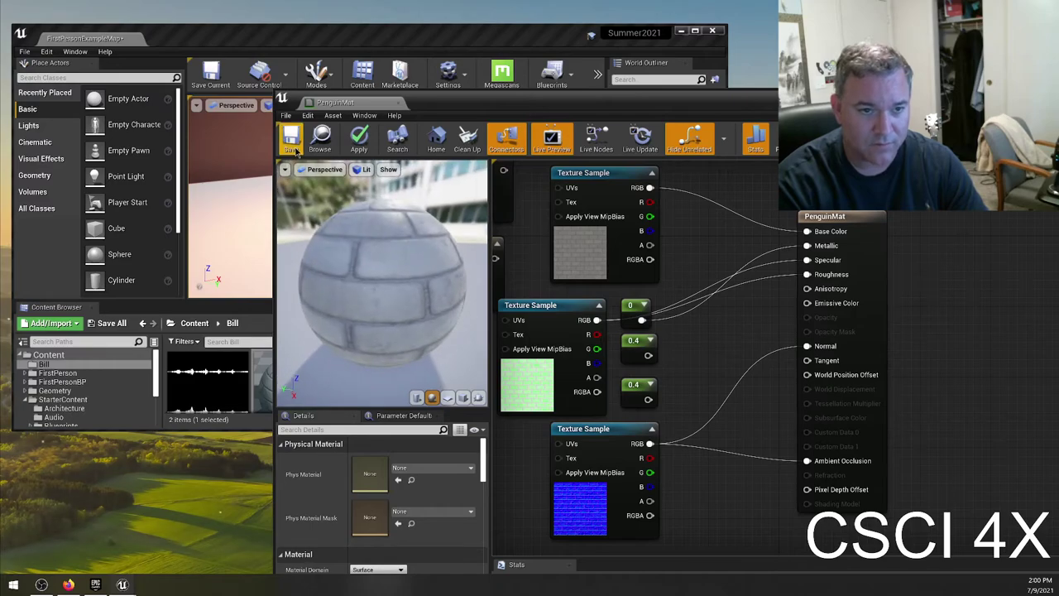
{"action": "key", "text": "ctrl+s"}
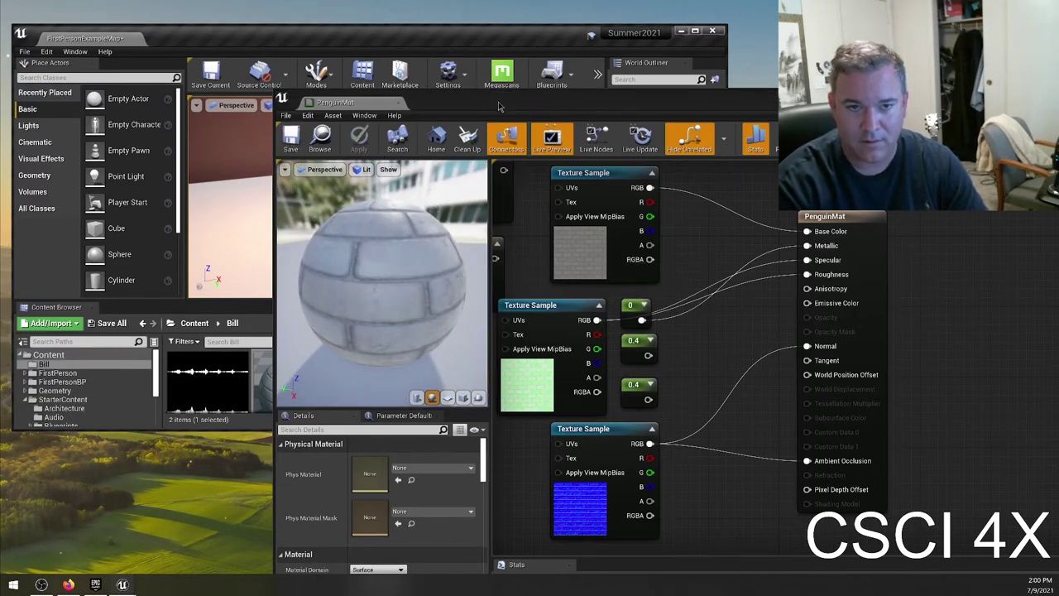
{"action": "left_click_drag", "start_coordinate": [499, 106], "coordinate": [656, 273]}
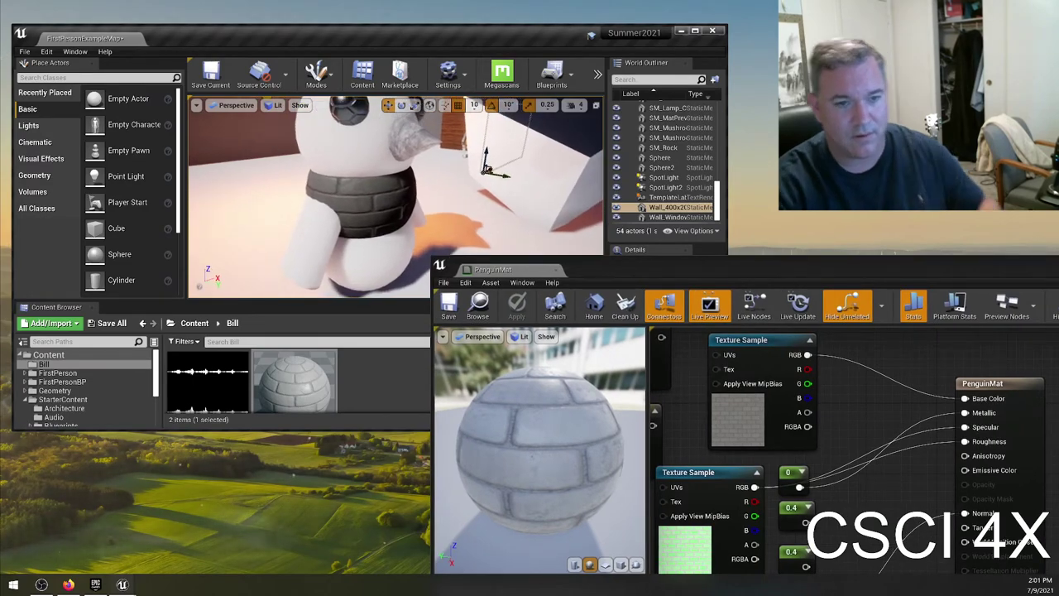
{"action": "right_click_drag", "start_coordinate": [396, 199], "coordinate": [396, 199]}
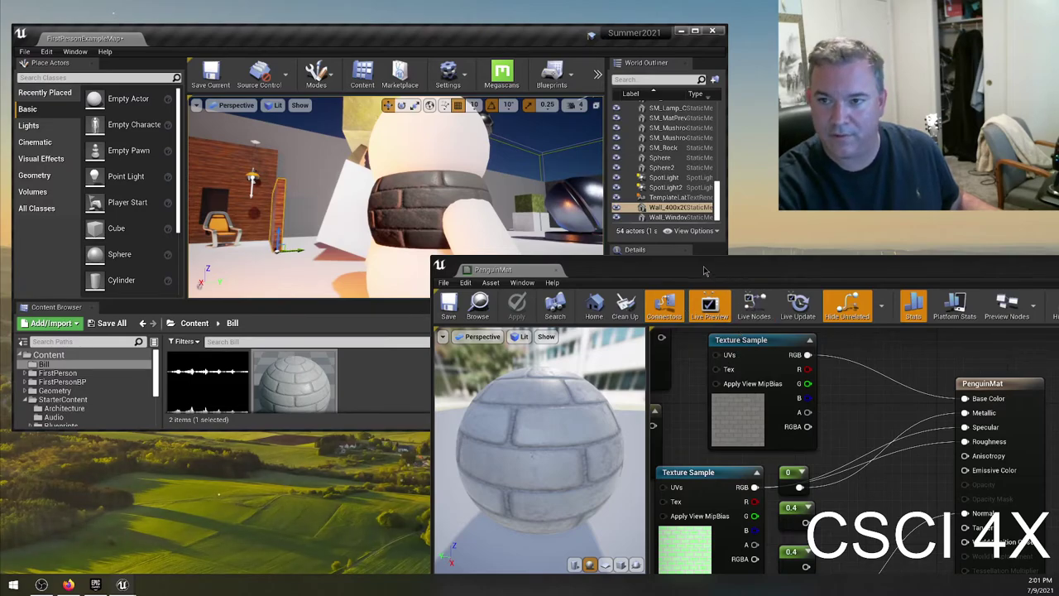
Feed Ambient Occlusion from the green Texture Sample's RGB output instead, save the material, and inspect the penguin from several sides.
{"action": "left_click_drag", "start_coordinate": [704, 271], "coordinate": [653, 194]}
{"action": "left_click_drag", "start_coordinate": [704, 409], "coordinate": [914, 551]}
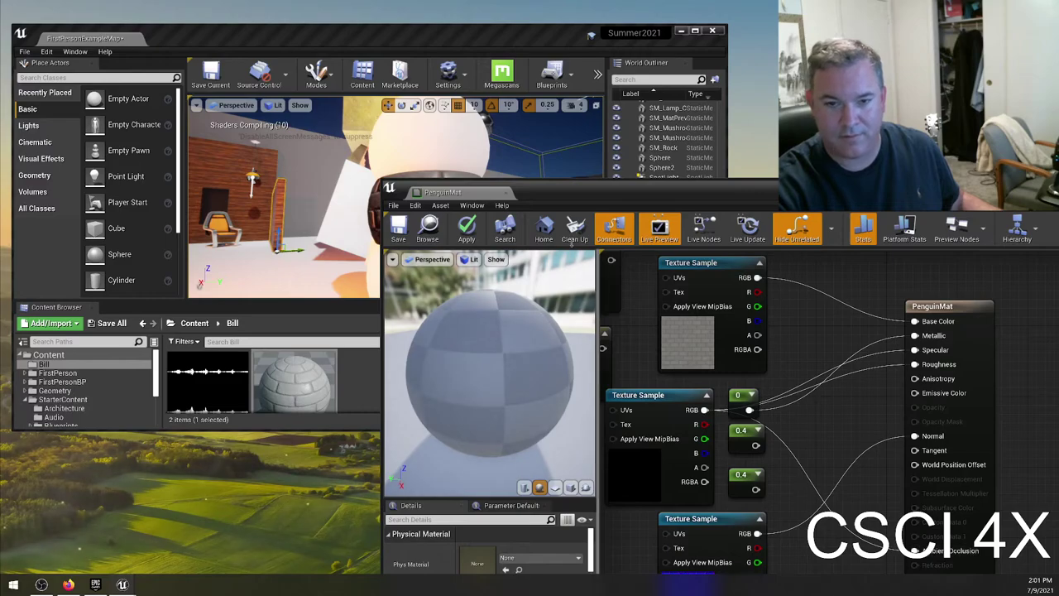
{"action": "left_click", "coordinate": [398, 230]}
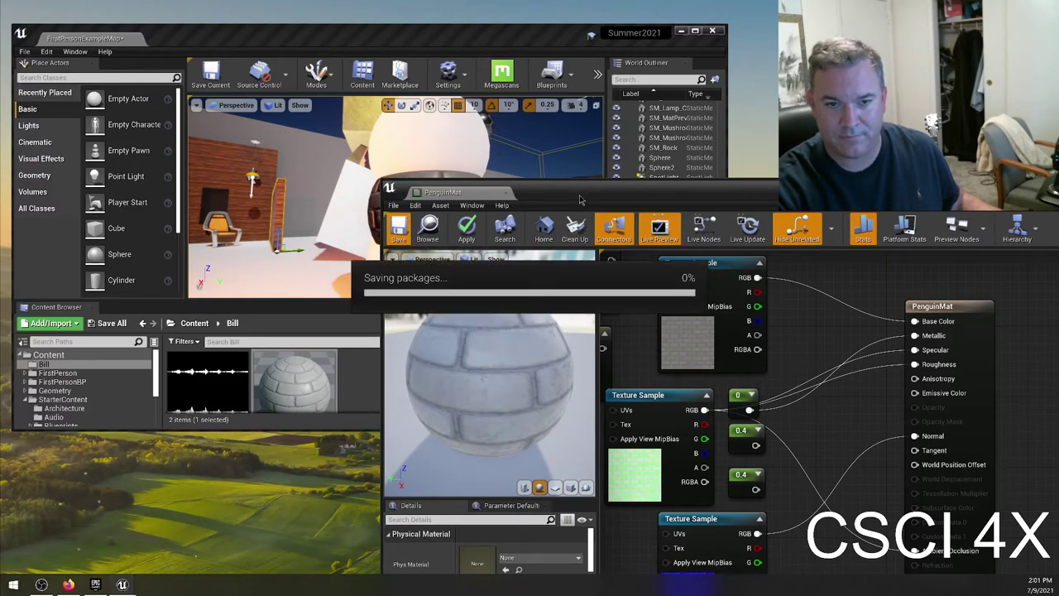
{"action": "left_click_drag", "start_coordinate": [579, 200], "coordinate": [674, 272]}
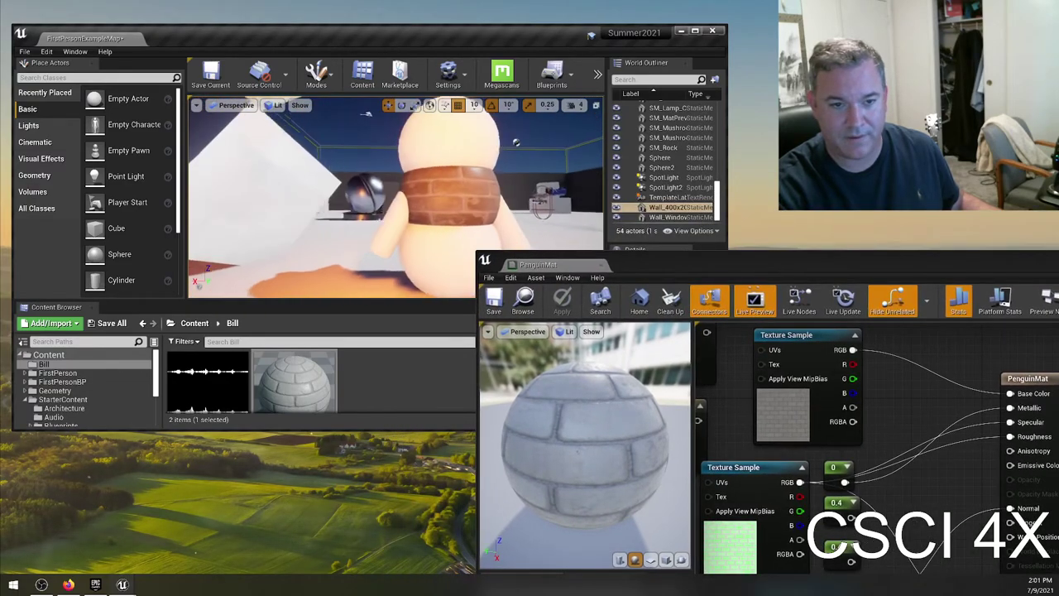
{"action": "left_click_drag", "start_coordinate": [397, 199], "coordinate": [381, 249]}
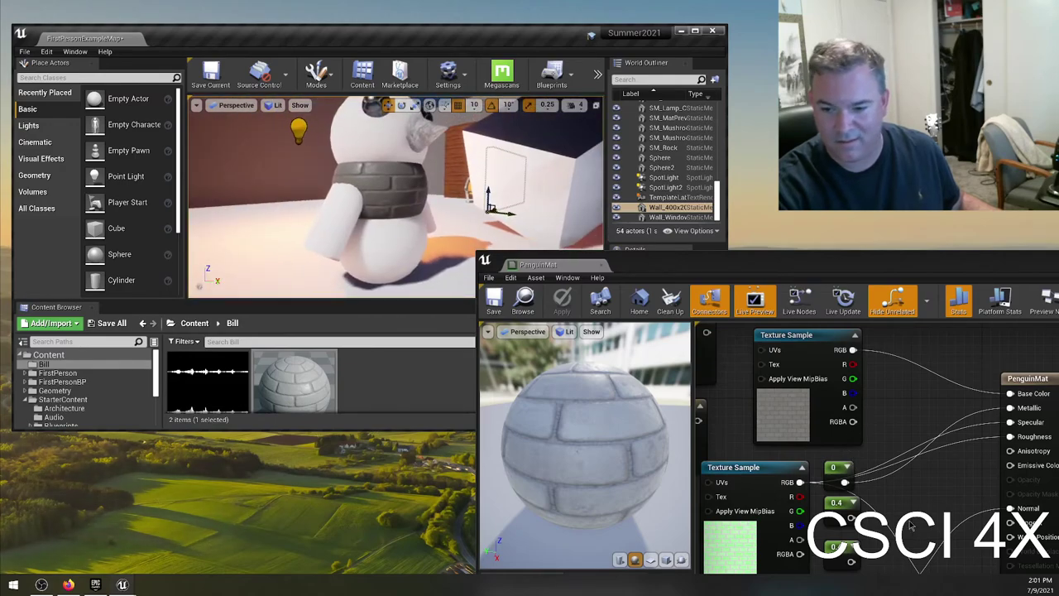
Break the link into PenguinMat's Ambient Occlusion input and check the penguin's brick band in the level viewport.
{"action": "left_click_drag", "start_coordinate": [906, 264], "coordinate": [780, 77]}
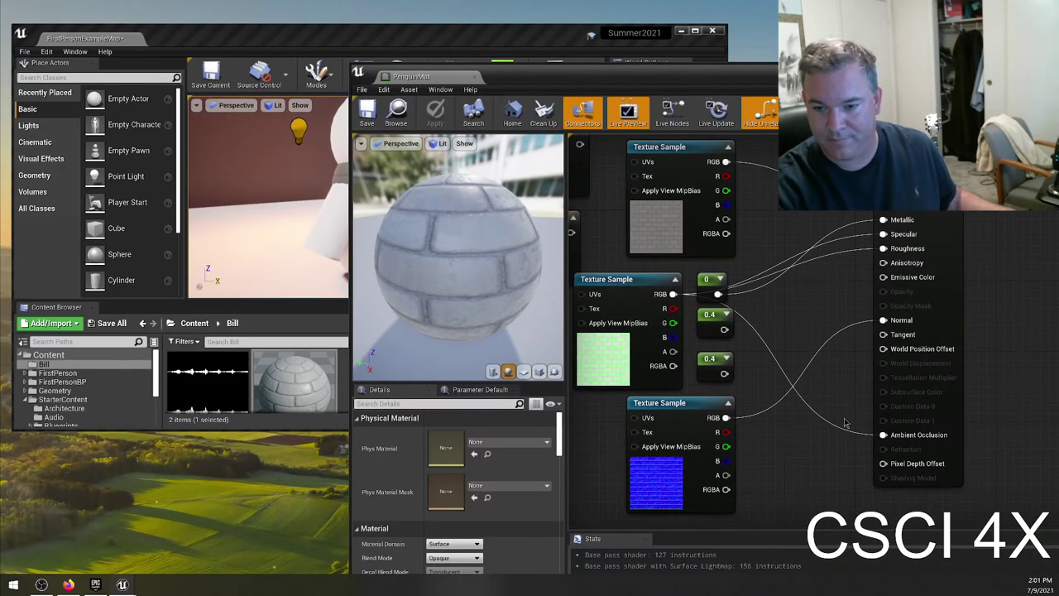
{"action": "right_click", "coordinate": [883, 434]}
{"action": "left_click", "coordinate": [910, 447]}
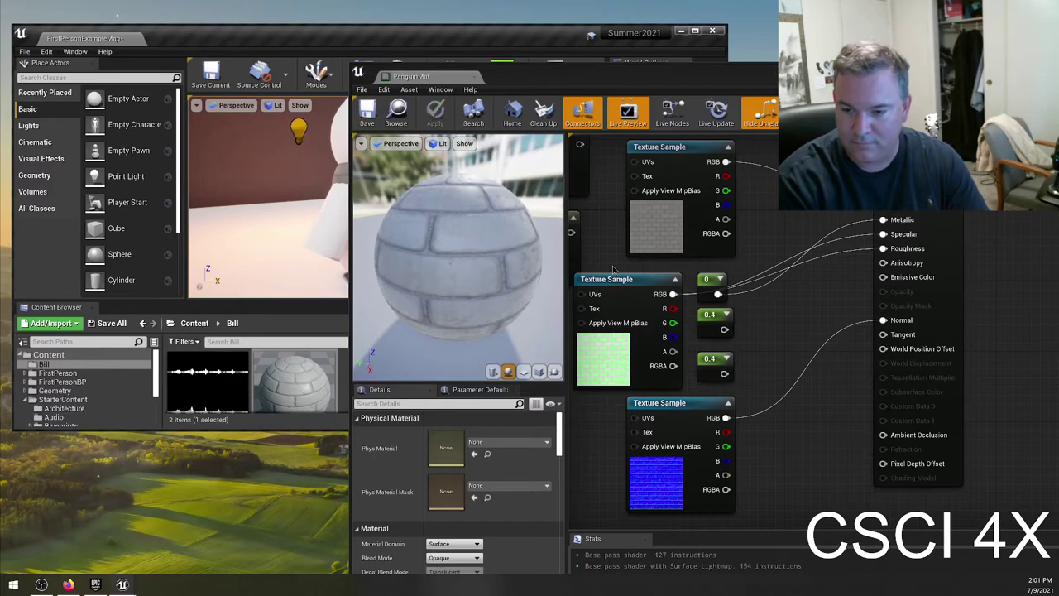
{"action": "left_click_drag", "start_coordinate": [628, 75], "coordinate": [777, 255]}
{"action": "right_click_drag", "start_coordinate": [397, 198], "coordinate": [438, 199]}
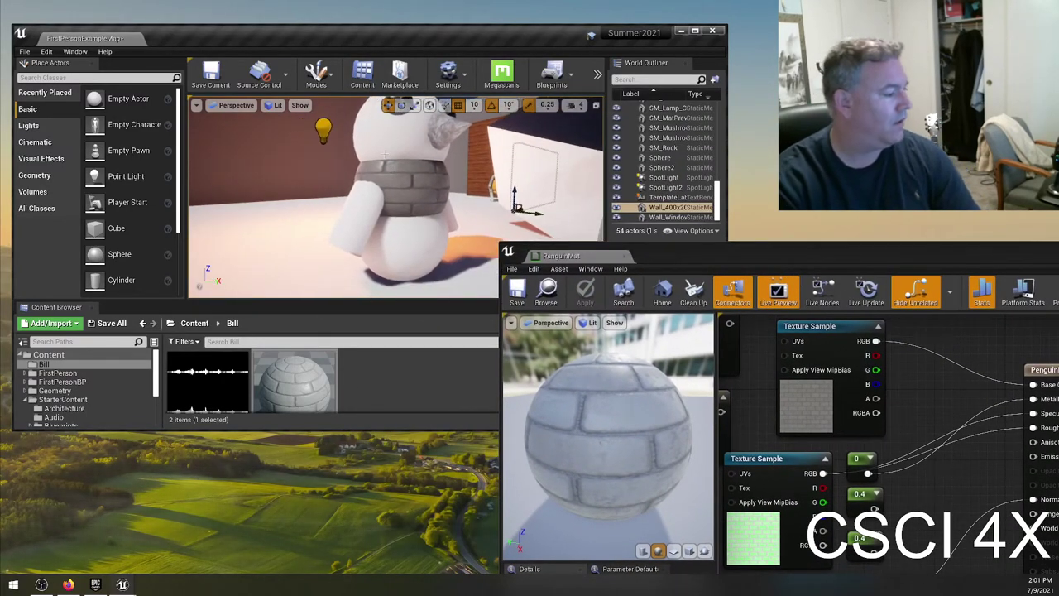
{"action": "left_click_drag", "start_coordinate": [661, 256], "coordinate": [397, 107]}
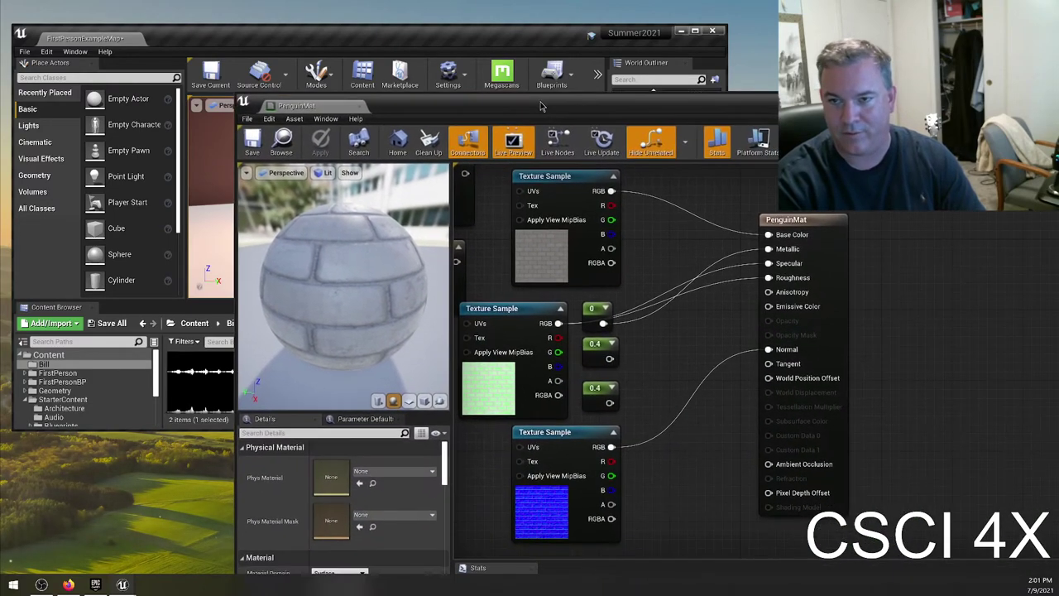
{"action": "right_click", "coordinate": [674, 328]}
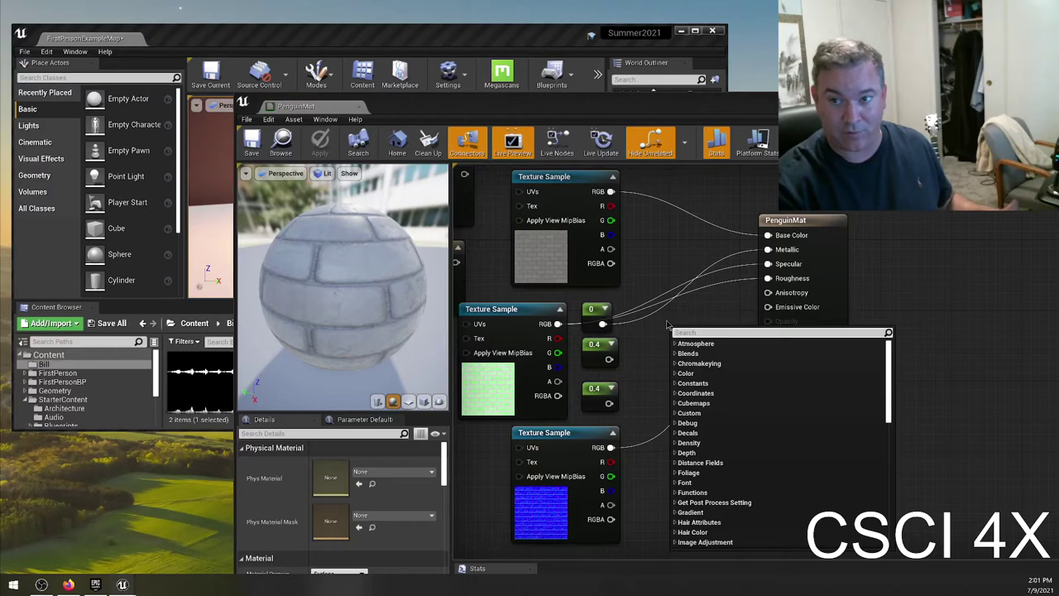
{"action": "type", "text": "multipl"}
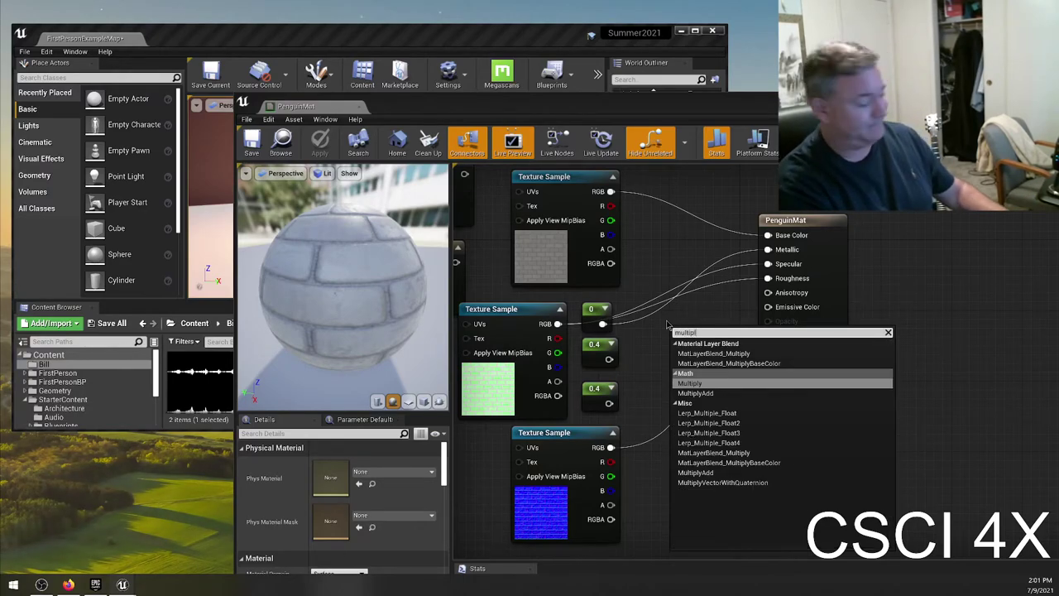
{"action": "key", "text": "Return"}
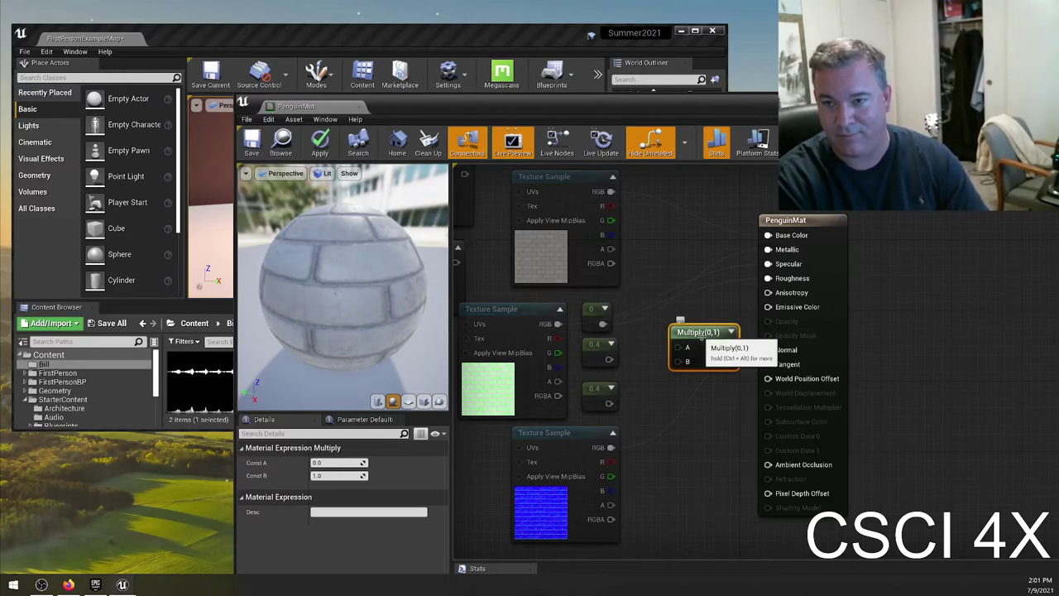
{"action": "key", "text": "Delete"}
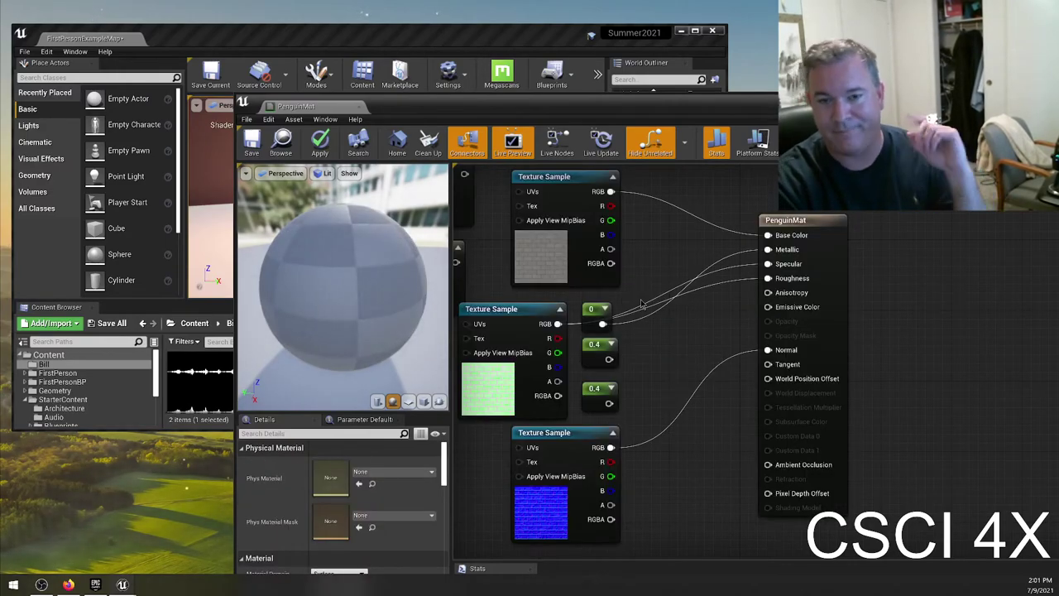
Move the dark blue 0,0,0.171 color constant above the gray brick Texture Sample and connect it to a new Multiply node.
{"action": "right_click_drag", "start_coordinate": [683, 327], "coordinate": [802, 414]}
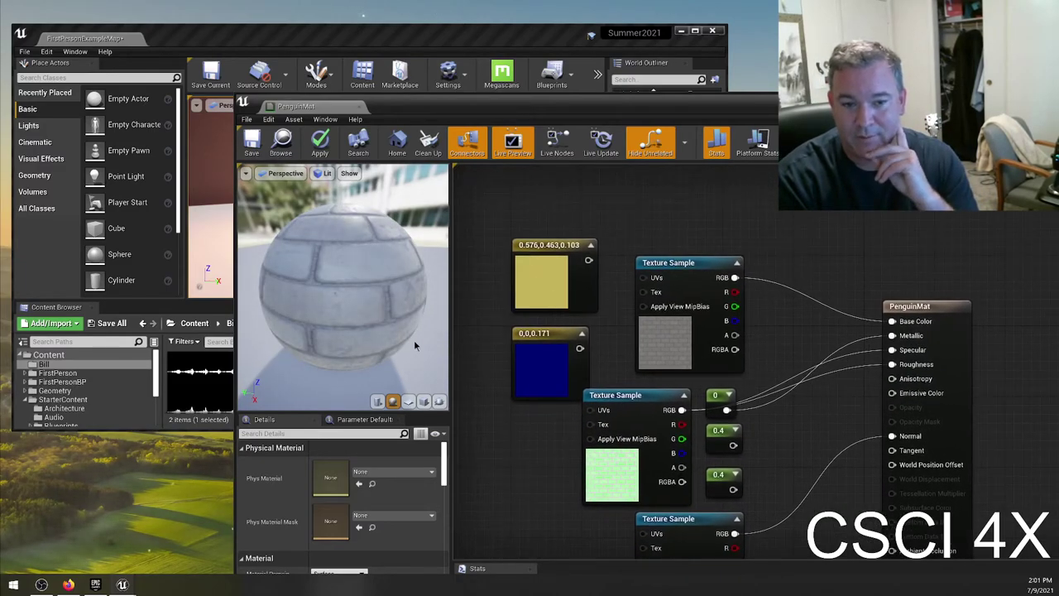
{"action": "left_click_drag", "start_coordinate": [553, 338], "coordinate": [677, 189]}
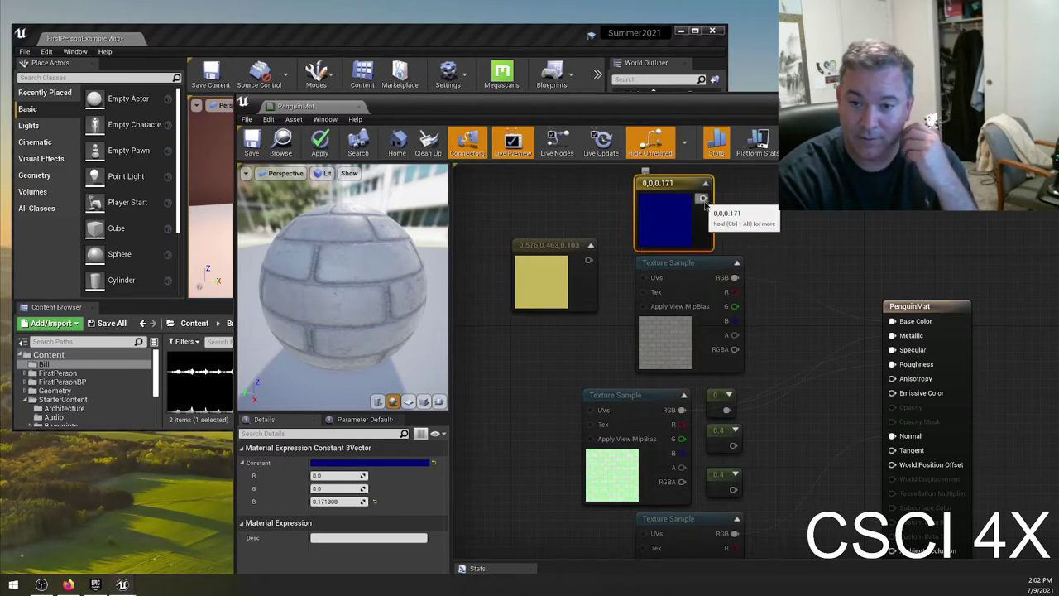
{"action": "left_click_drag", "start_coordinate": [703, 199], "coordinate": [808, 260]}
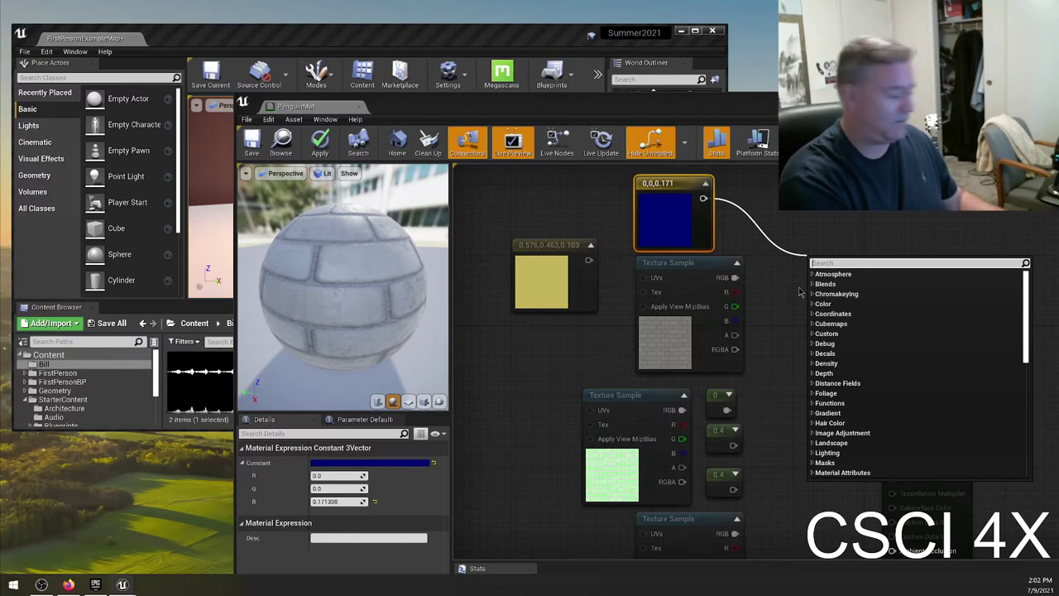
{"action": "type", "text": "multiply"}
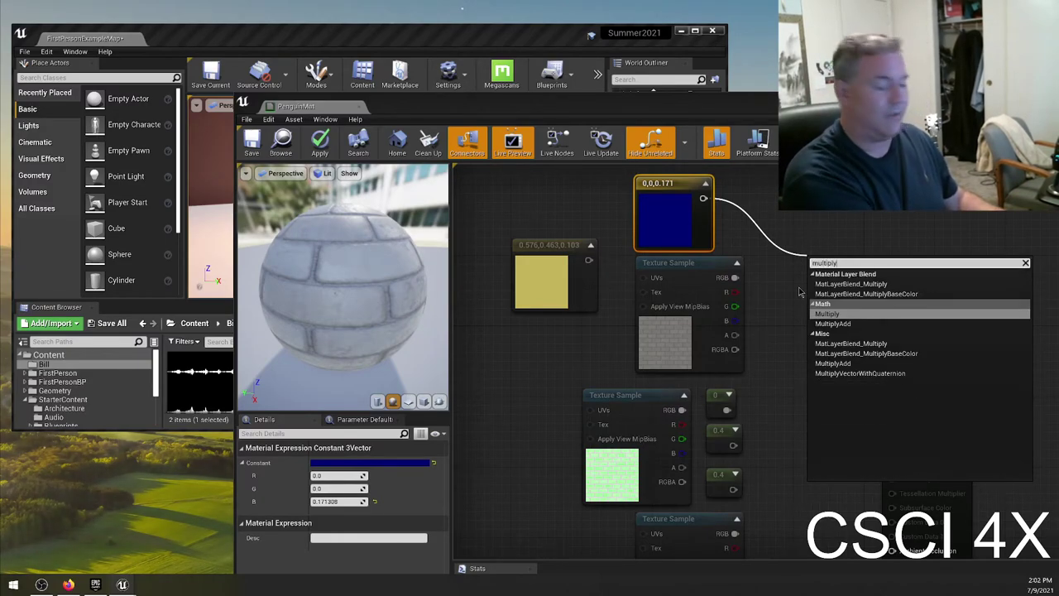
{"action": "key", "text": "Return"}
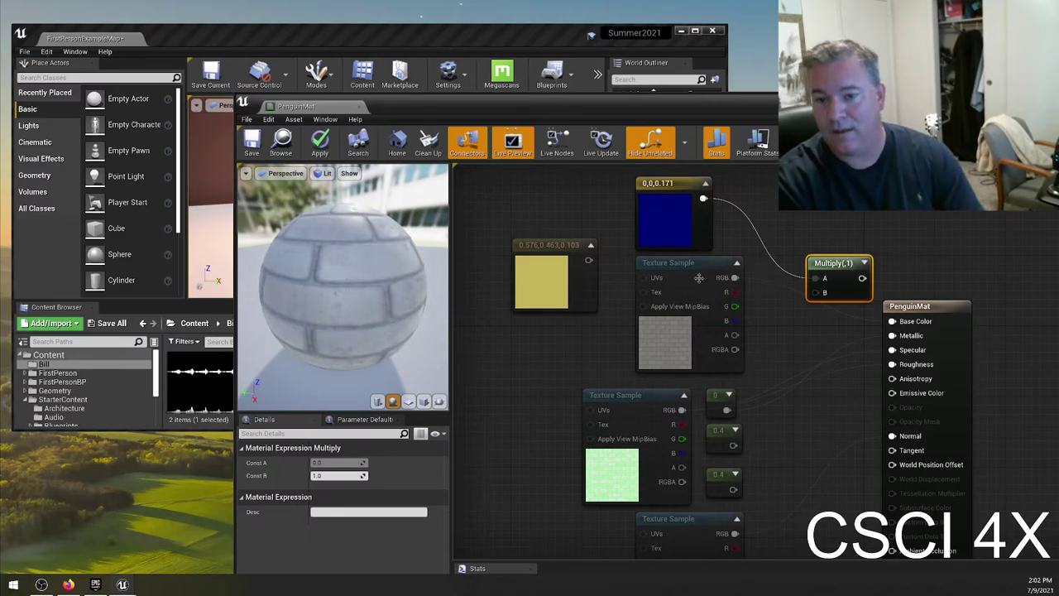
Connect the gray brick sample's RGB output to the Multiply node, route the product to PenguinMat's Base Color, and save the material.
{"action": "left_click_drag", "start_coordinate": [735, 277], "coordinate": [892, 322]}
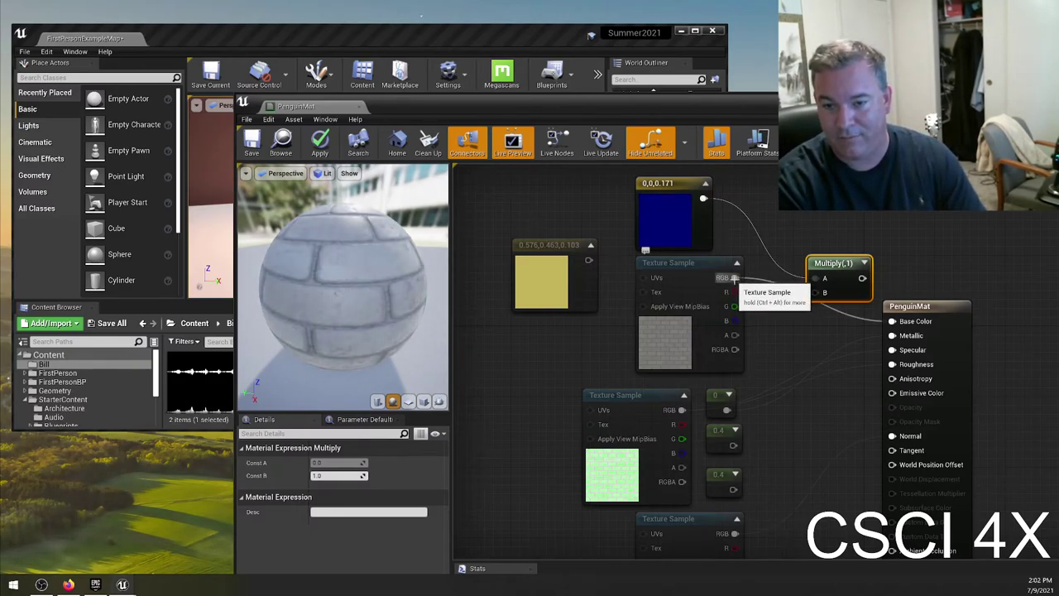
{"action": "left_click_drag", "start_coordinate": [737, 283], "coordinate": [892, 321]}
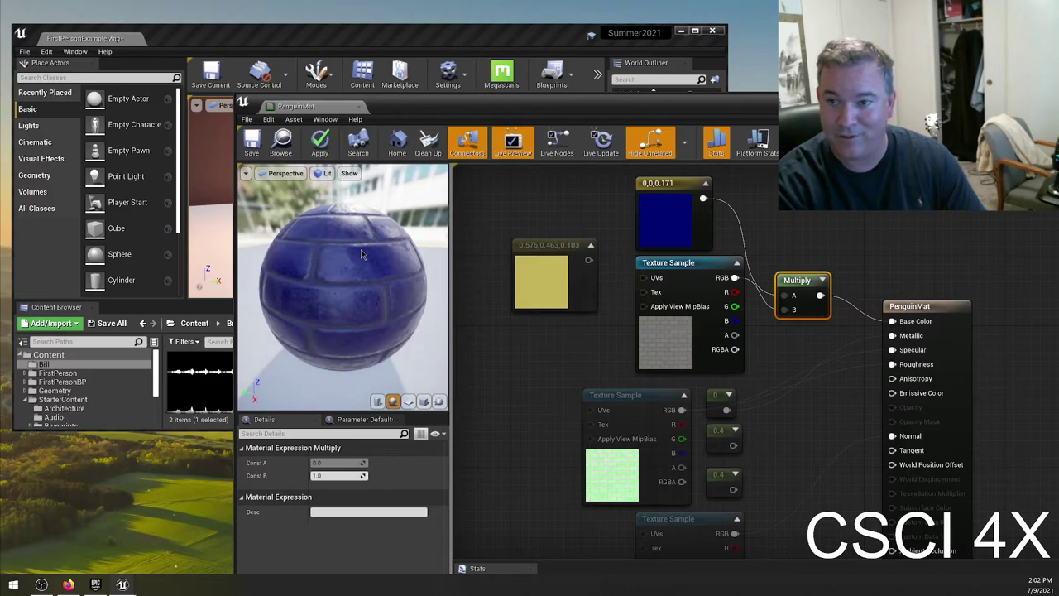
{"action": "left_click", "coordinate": [253, 146]}
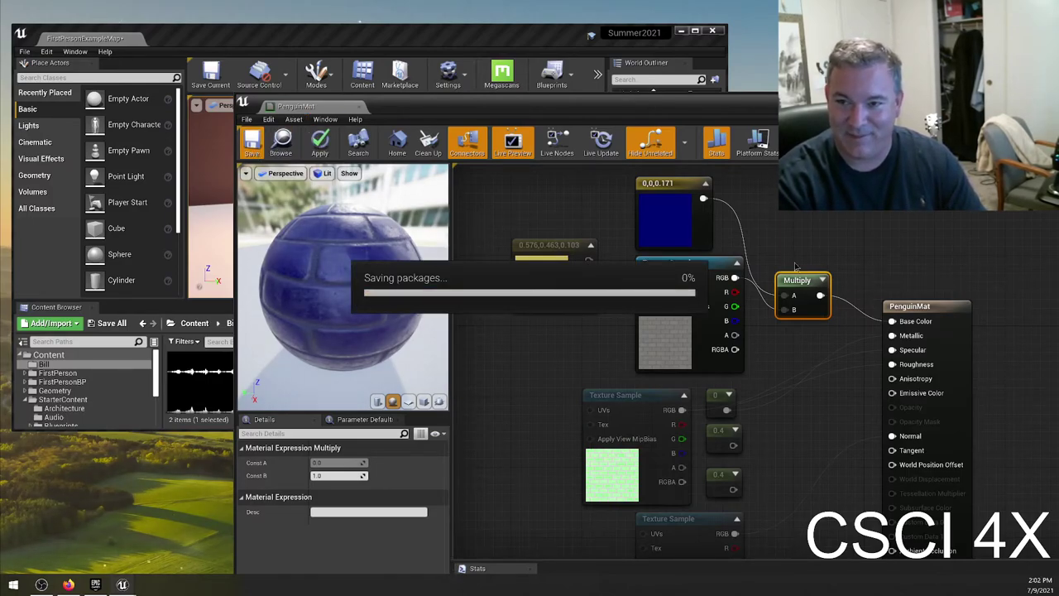
{"action": "right_click", "coordinate": [800, 222]}
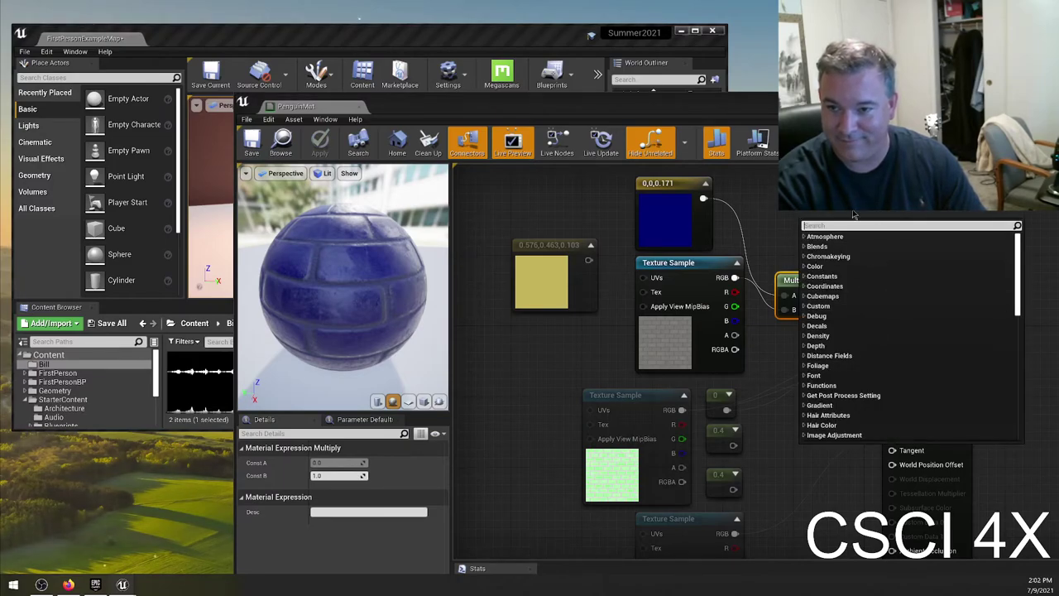
{"action": "left_click", "coordinate": [801, 222]}
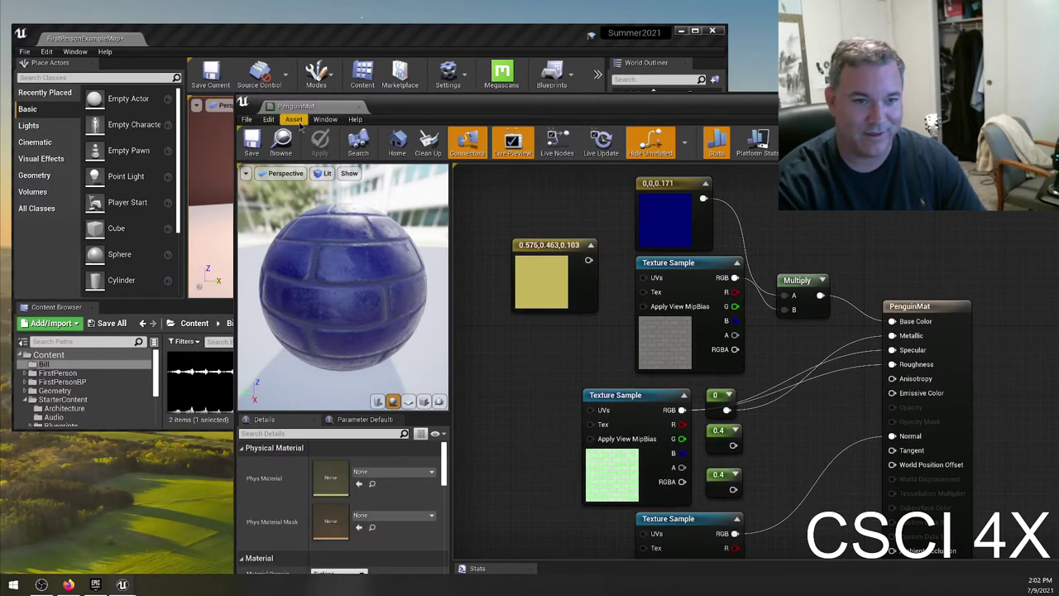
{"action": "left_click", "coordinate": [325, 119]}
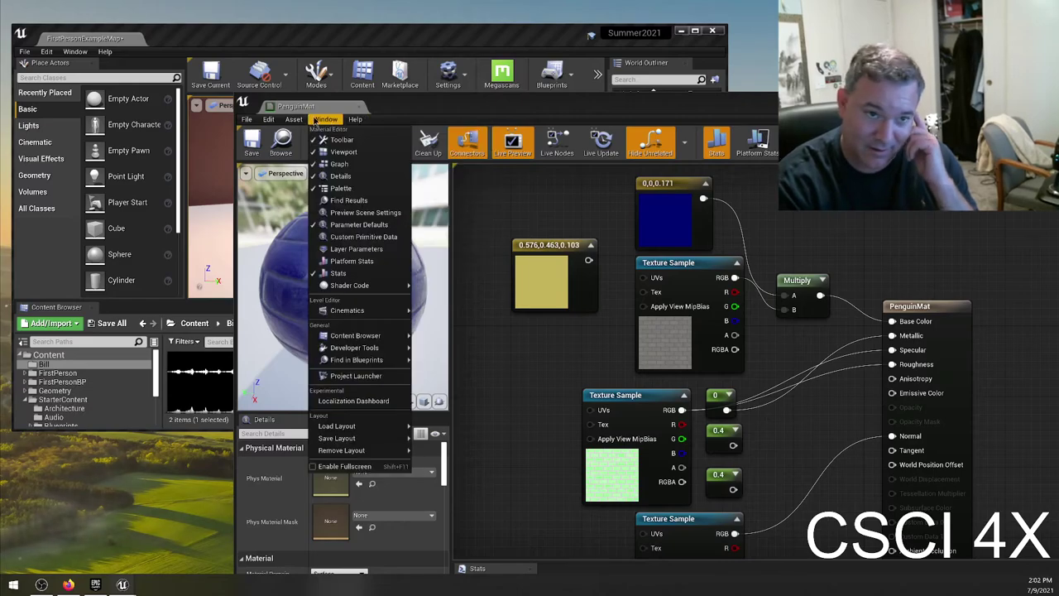
Close the PenguinMat material editor and inspect the penguin's blue brick band up close in the level viewport.
{"action": "mouse_move", "coordinate": [272, 121]}
{"action": "mouse_move", "coordinate": [240, 123]}
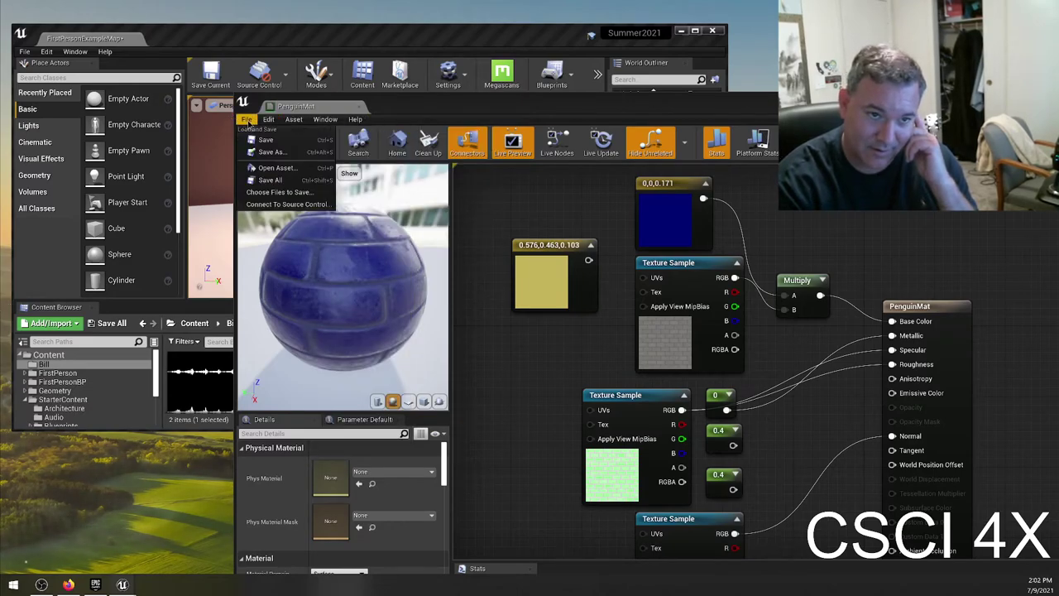
{"action": "left_click_drag", "start_coordinate": [363, 110], "coordinate": [358, 113]}
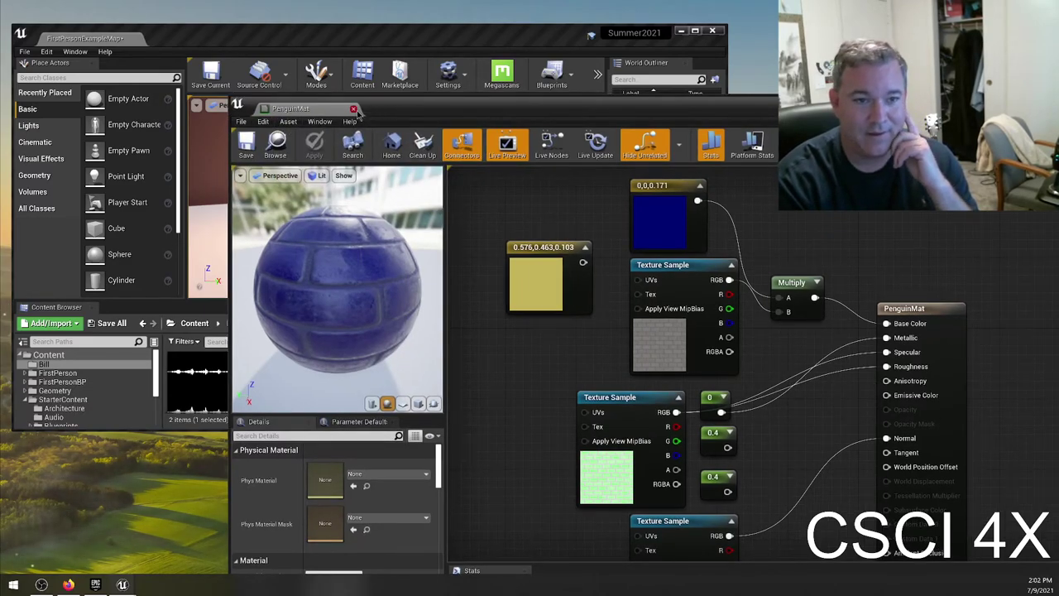
{"action": "left_click", "coordinate": [353, 109]}
{"action": "scroll", "coordinate": [356, 115], "scroll_direction": "up", "scroll_amount": 3}
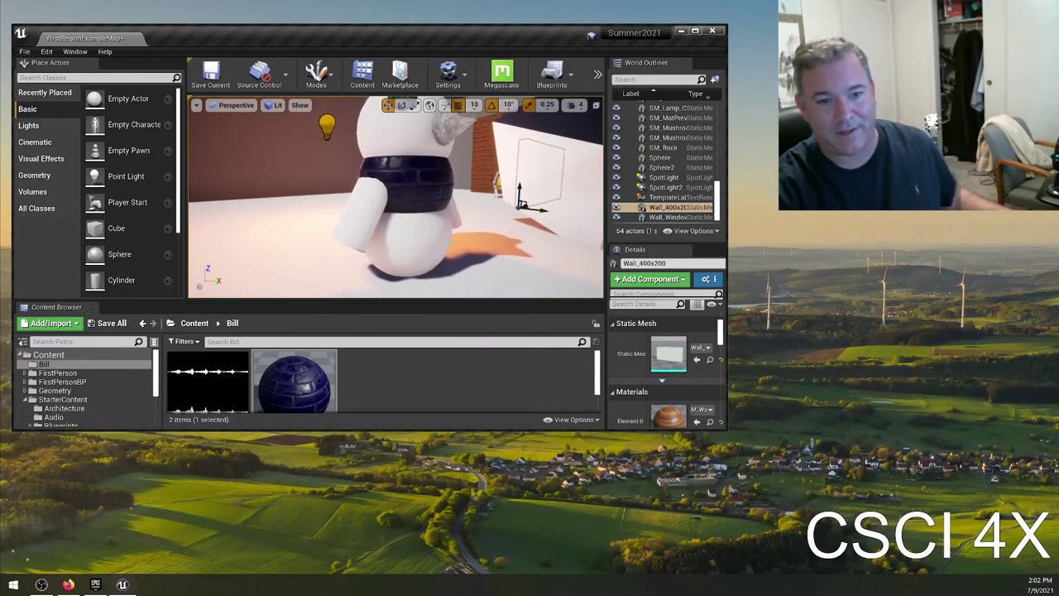
{"action": "right_click_drag", "start_coordinate": [395, 197], "coordinate": [371, 210]}
Close the Summer2021 project, saving the selected FirstPersonExampleMap level and its built data.
{"action": "left_click", "coordinate": [24, 51]}
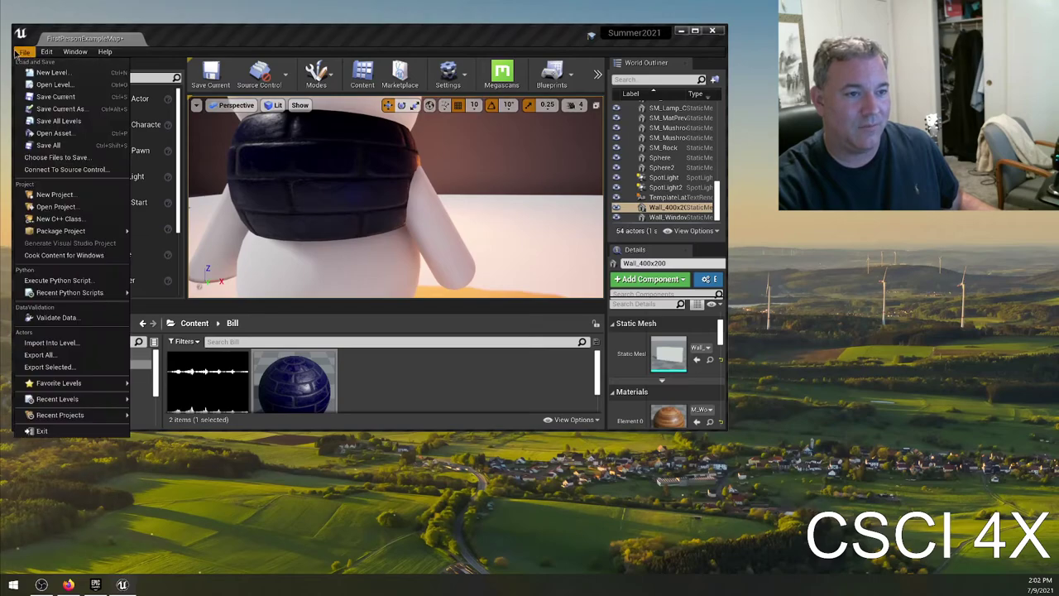
{"action": "left_click", "coordinate": [383, 50]}
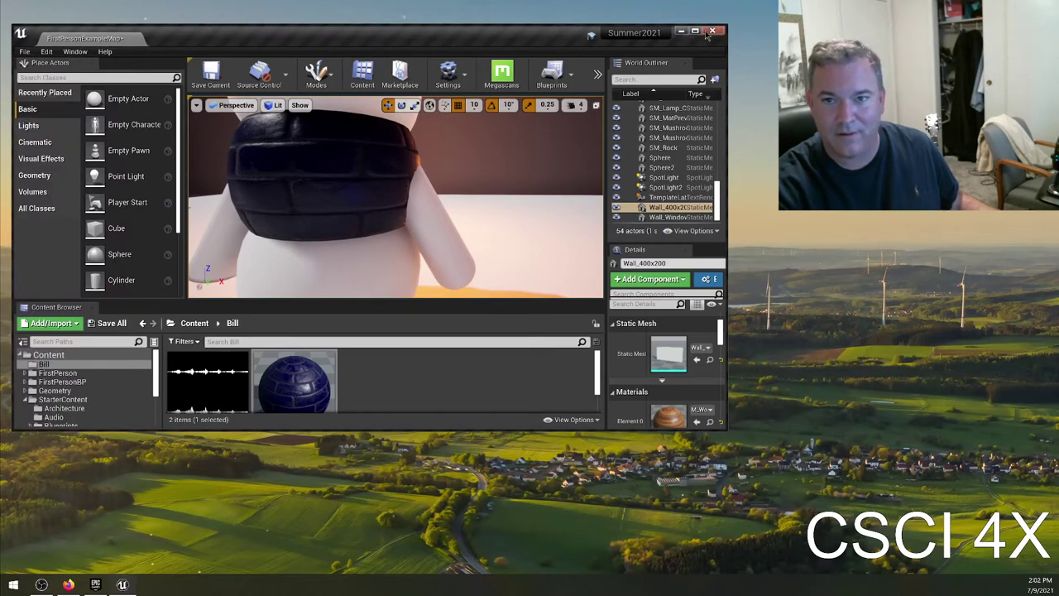
{"action": "key", "text": "ctrl+shift+s"}
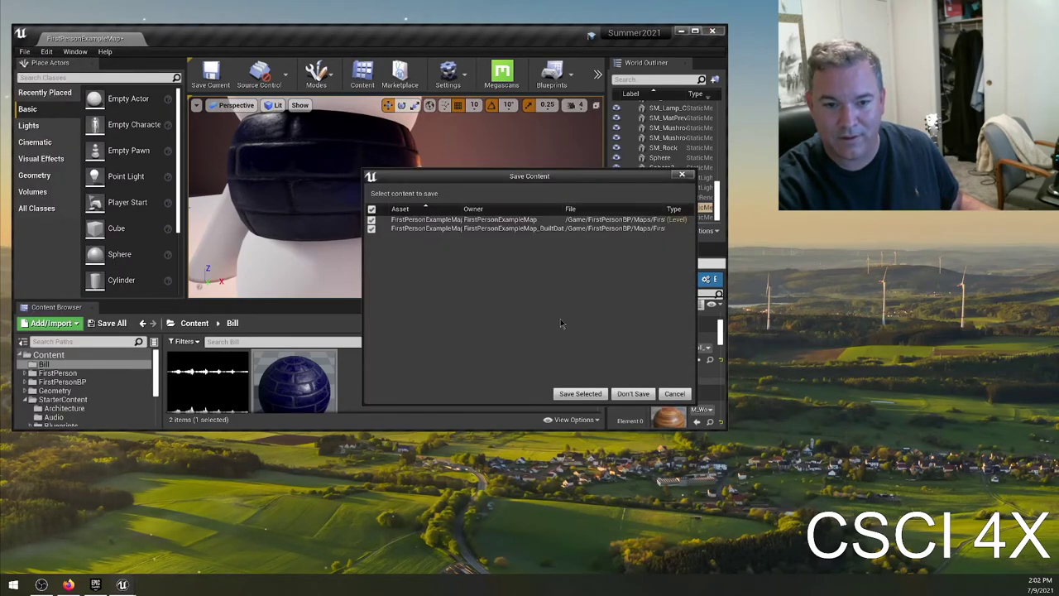
{"action": "left_click", "coordinate": [582, 394]}
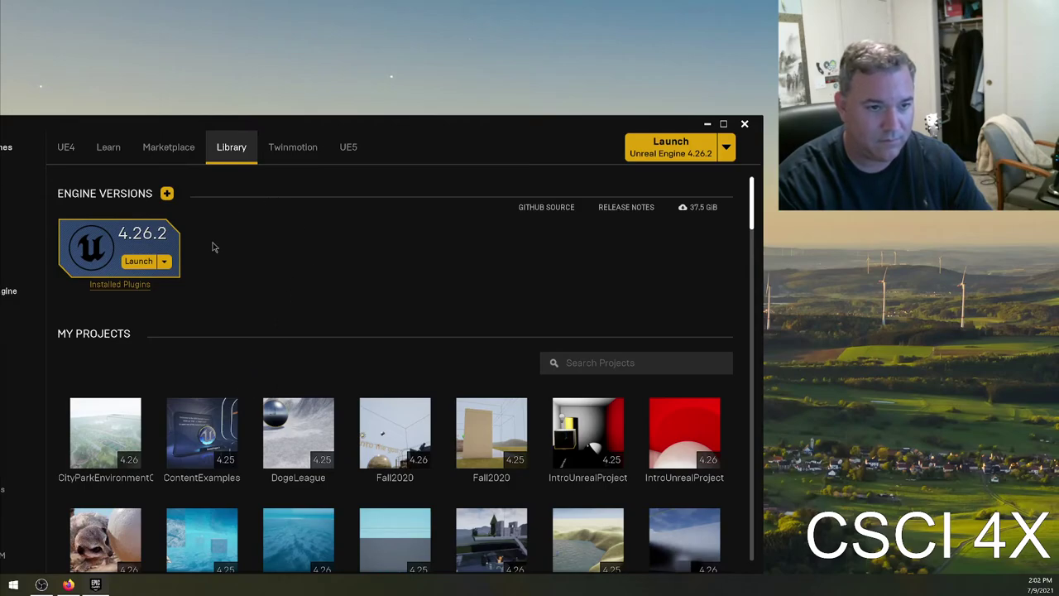
Relaunch Unreal Engine 4.26.2 from the Epic Games Launcher and reopen the PenguinMat material in a maximized window.
{"action": "left_click", "coordinate": [137, 262]}
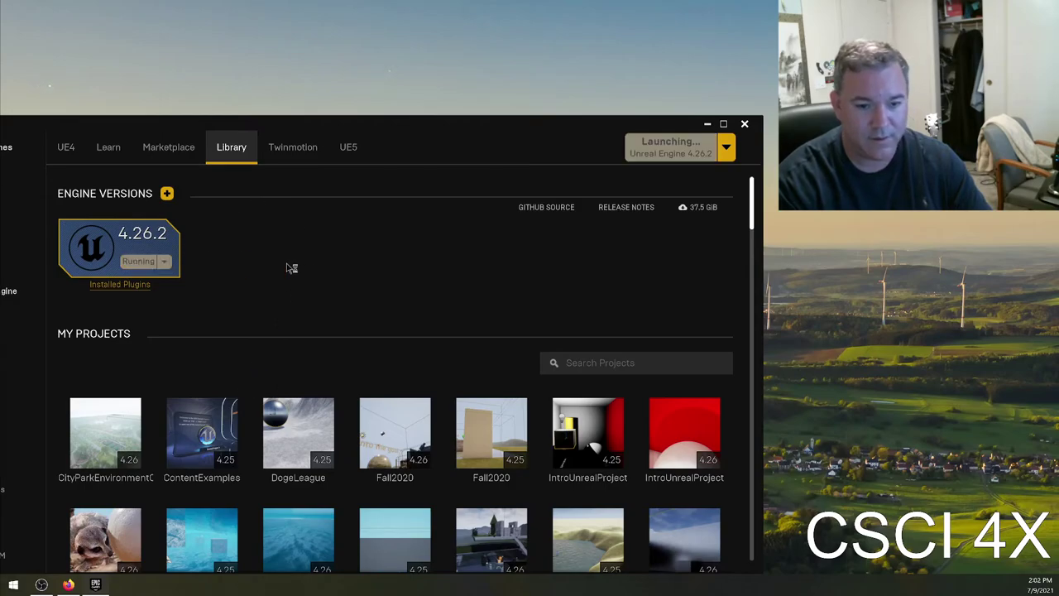
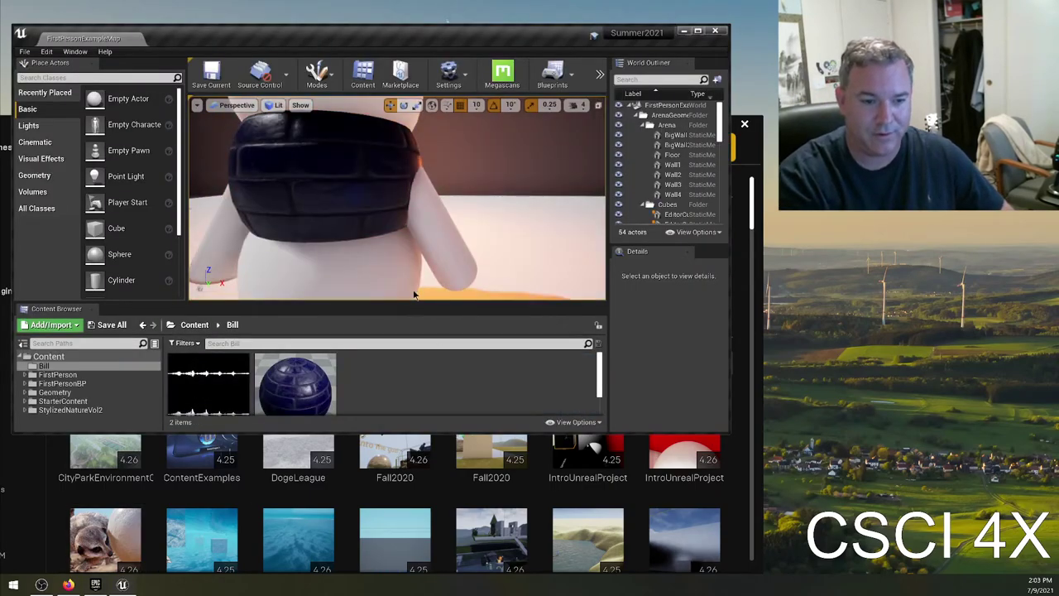
{"action": "double_click", "coordinate": [292, 380]}
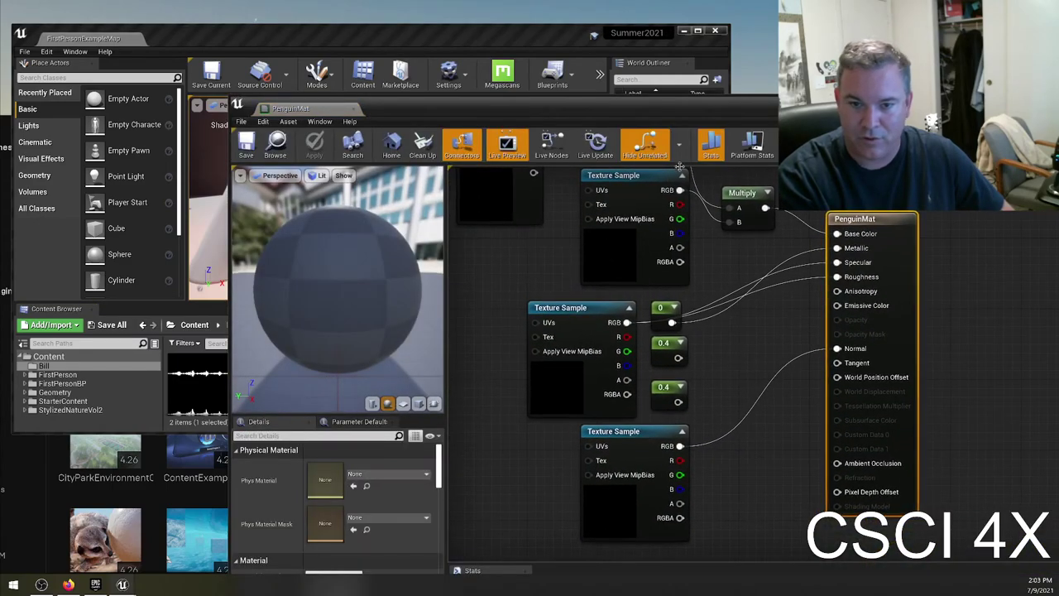
{"action": "double_click", "coordinate": [634, 110]}
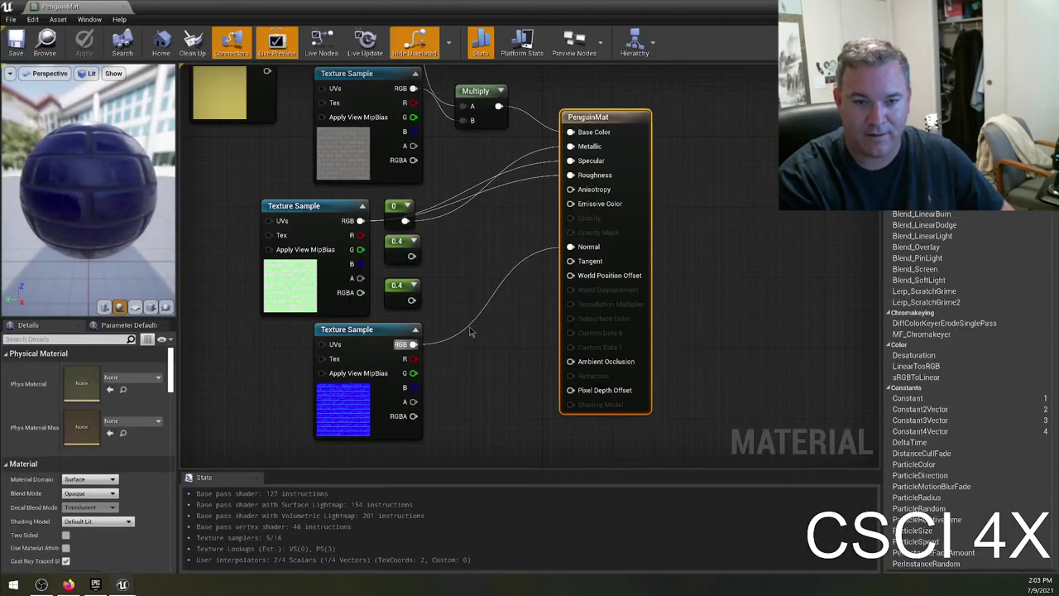
Search the material graph's list of available nodes for "constant" and clear the search.
{"action": "right_click", "coordinate": [475, 334]}
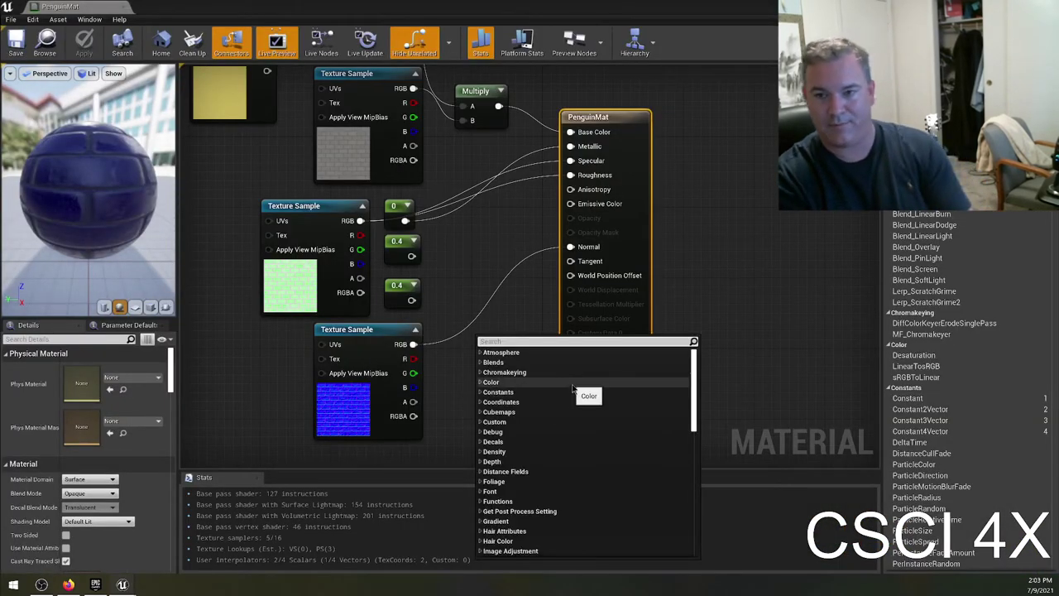
{"action": "type", "text": "constant"}
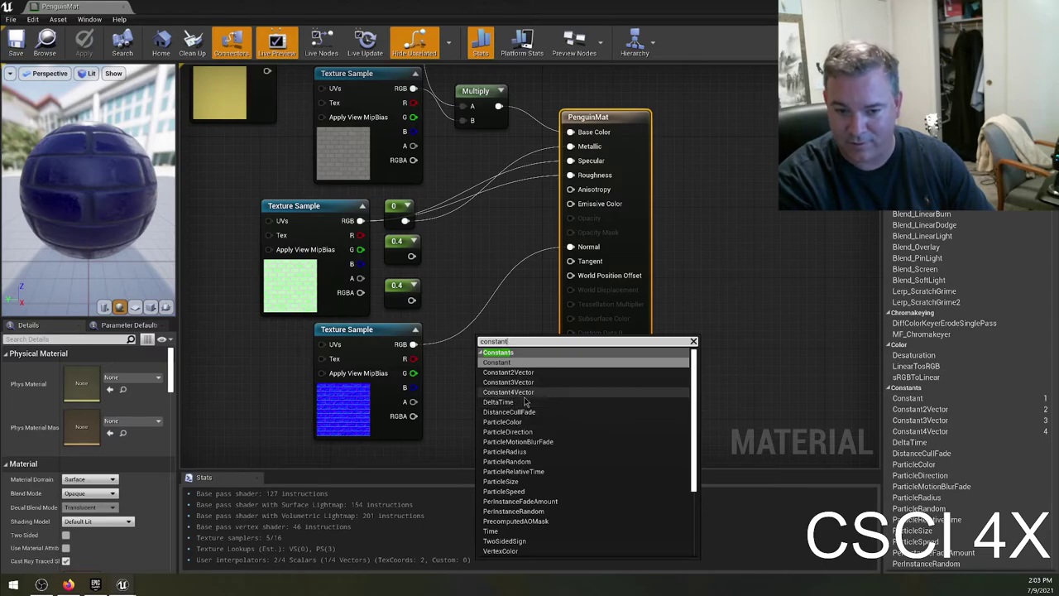
{"action": "key", "text": "BackSpace"}
{"action": "key", "text": "BackSpace"}
{"action": "key", "text": "BackSpace"}
{"action": "key", "text": "BackSpace"}
{"action": "key", "text": "BackSpace"}
{"action": "key", "text": "BackSpace"}
{"action": "key", "text": "BackSpace"}
{"action": "key", "text": "BackSpace"}
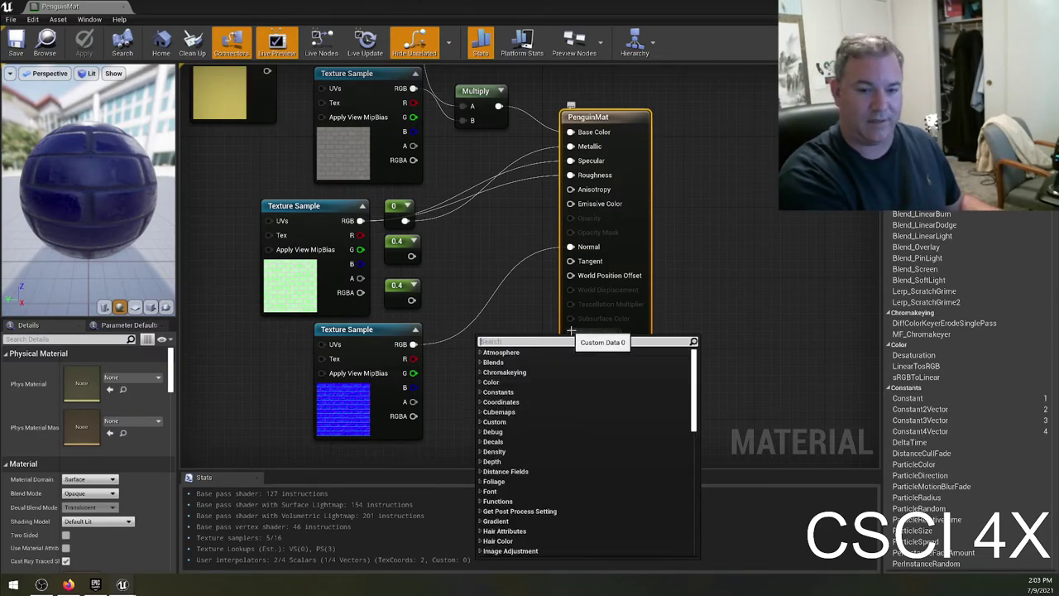
Search the node list for "multi", clear the search, and dismiss the list without adding a node.
{"action": "type", "text": "multi"}
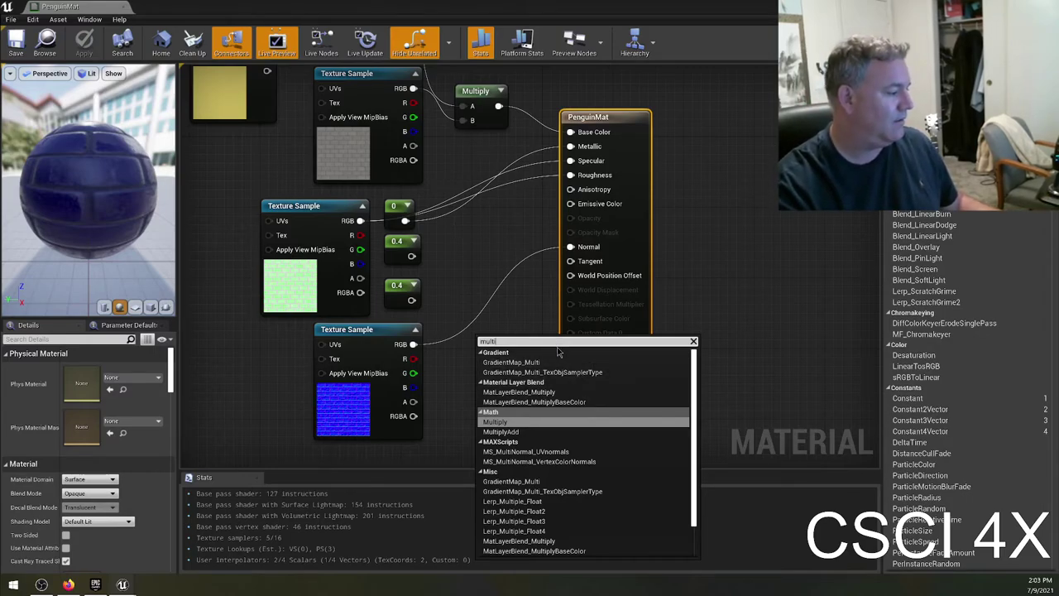
{"action": "key", "text": "BackSpace"}
{"action": "key", "text": "BackSpace"}
{"action": "key", "text": "BackSpace"}
{"action": "key", "text": "BackSpace"}
{"action": "key", "text": "BackSpace"}
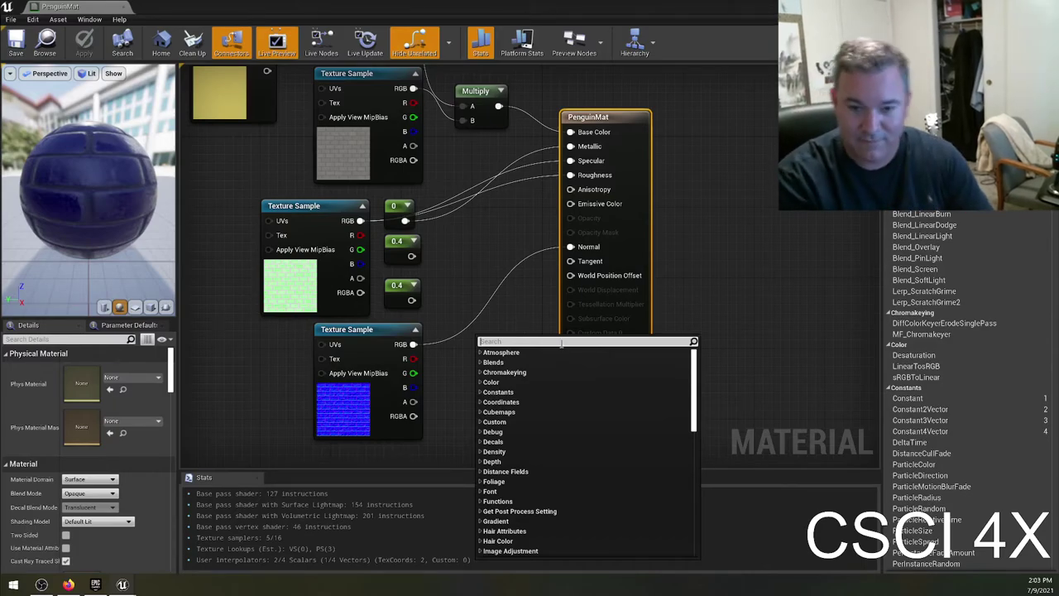
{"action": "left_click", "coordinate": [696, 288]}
Examine the blue constant, gray brick Texture Sample and Multiply nodes behind Base Color, along with the preview sphere.
{"action": "right_click_drag", "start_coordinate": [436, 196], "coordinate": [528, 324]}
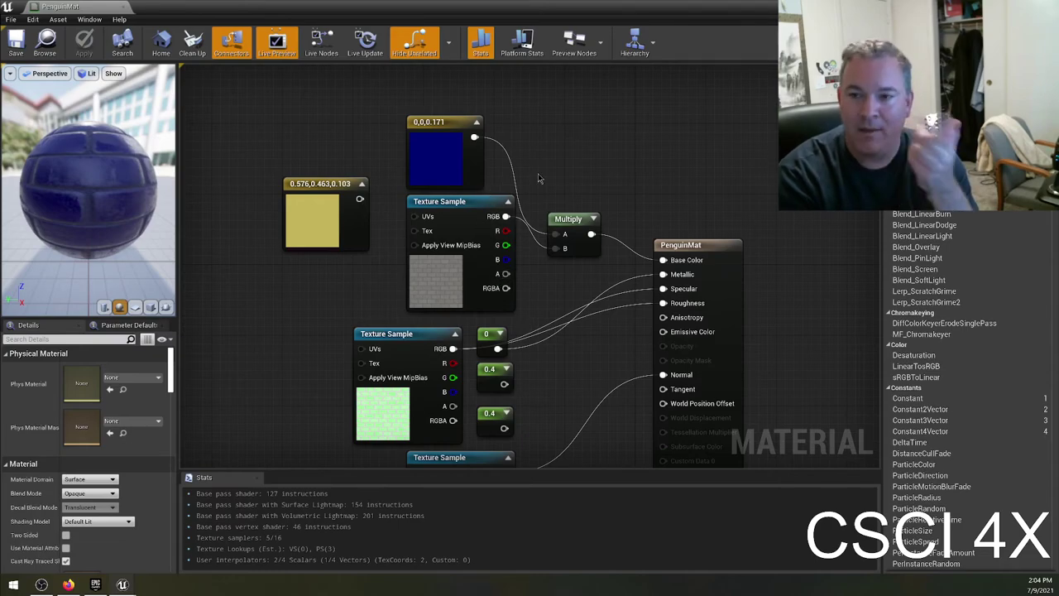
{"action": "left_click_drag", "start_coordinate": [398, 101], "coordinate": [604, 265]}
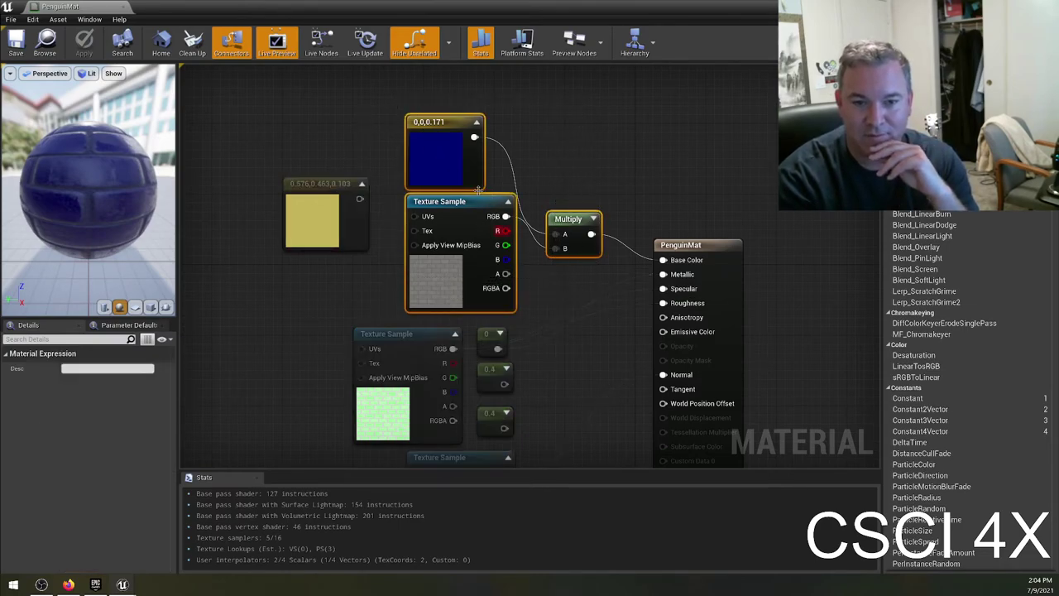
{"action": "left_click", "coordinate": [455, 205]}
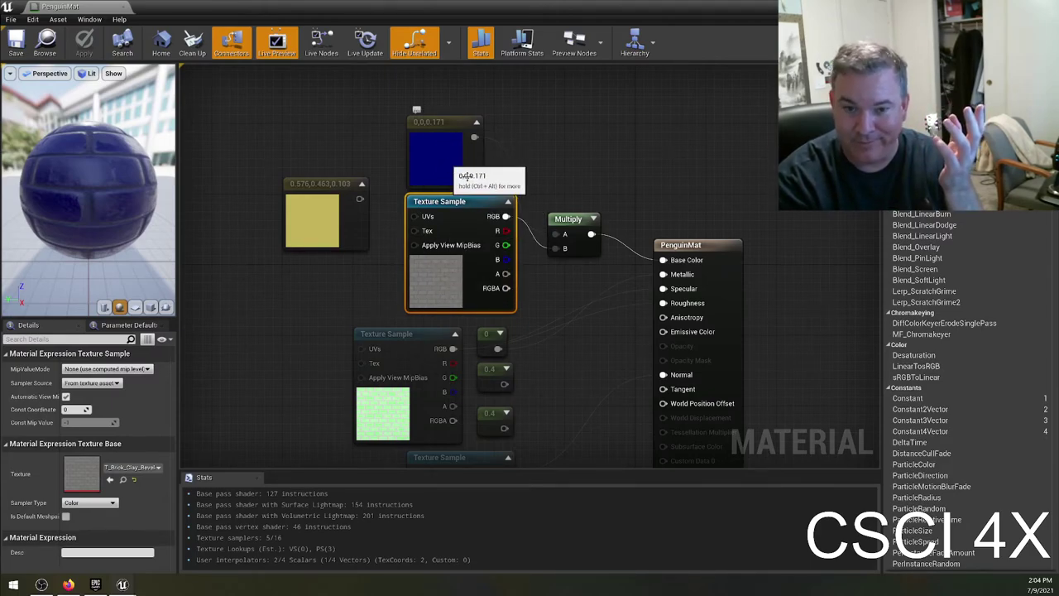
{"action": "left_click_drag", "start_coordinate": [91, 199], "coordinate": [149, 203]}
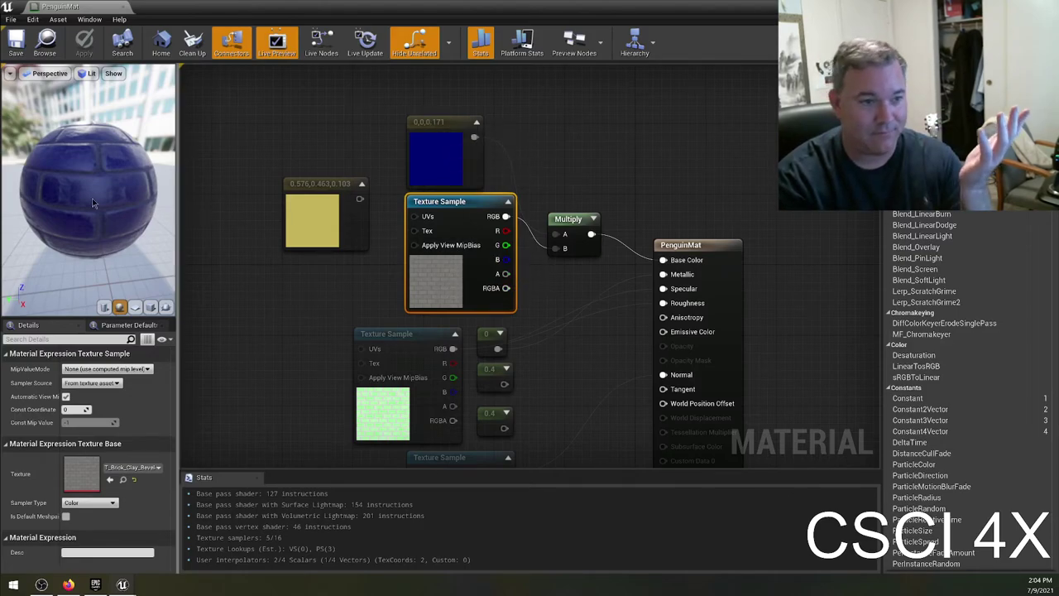
Connect the yellow 0.576,0.463,0.103 color to Multiply's B and the gray brick sample's RGB to A, and save the material.
{"action": "left_click_drag", "start_coordinate": [359, 199], "coordinate": [565, 249]}
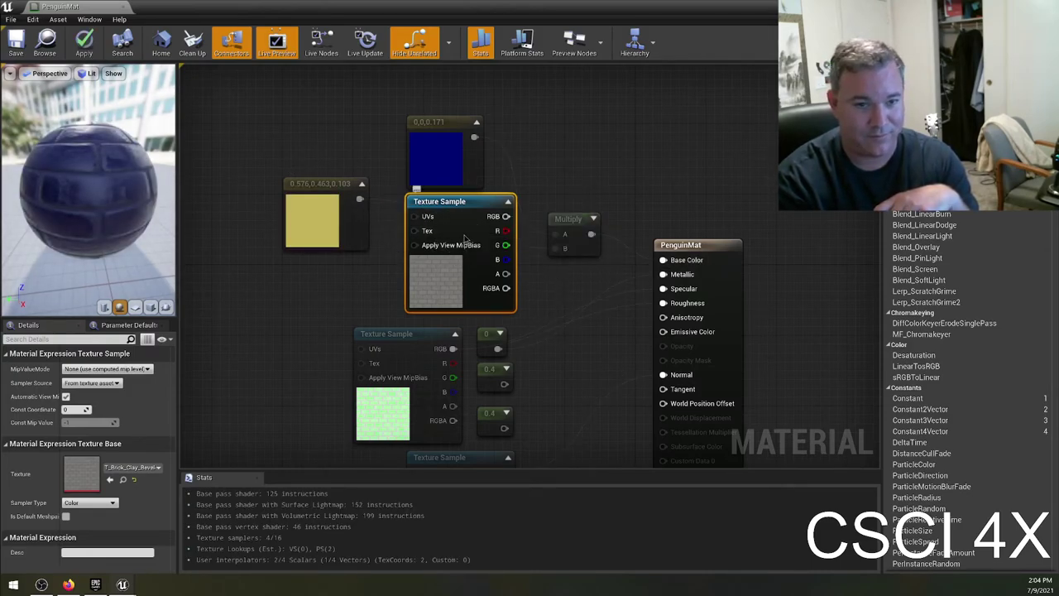
{"action": "left_click_drag", "start_coordinate": [505, 216], "coordinate": [565, 235]}
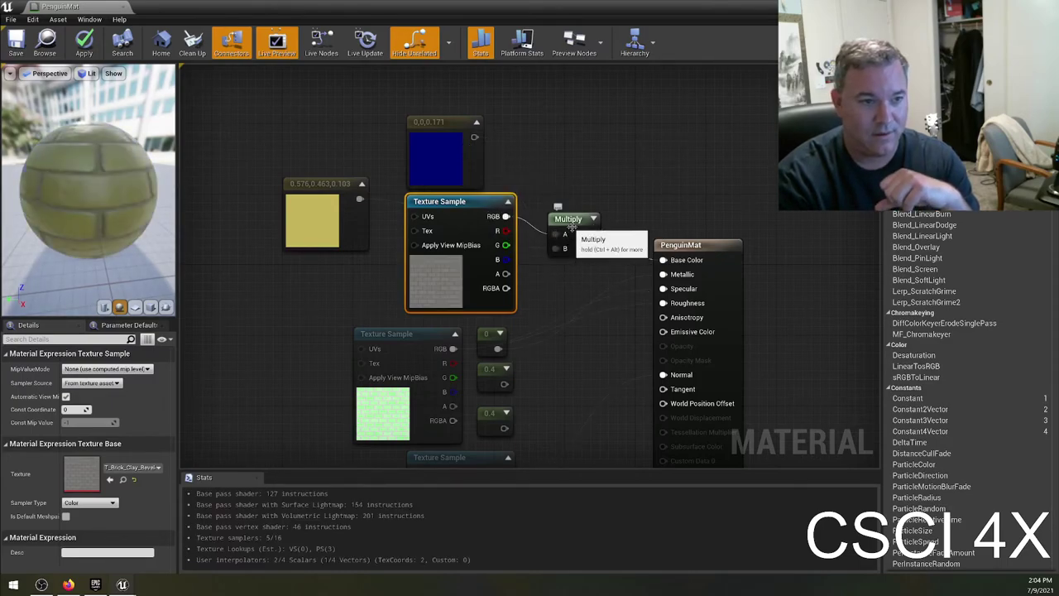
{"action": "left_click", "coordinate": [18, 43]}
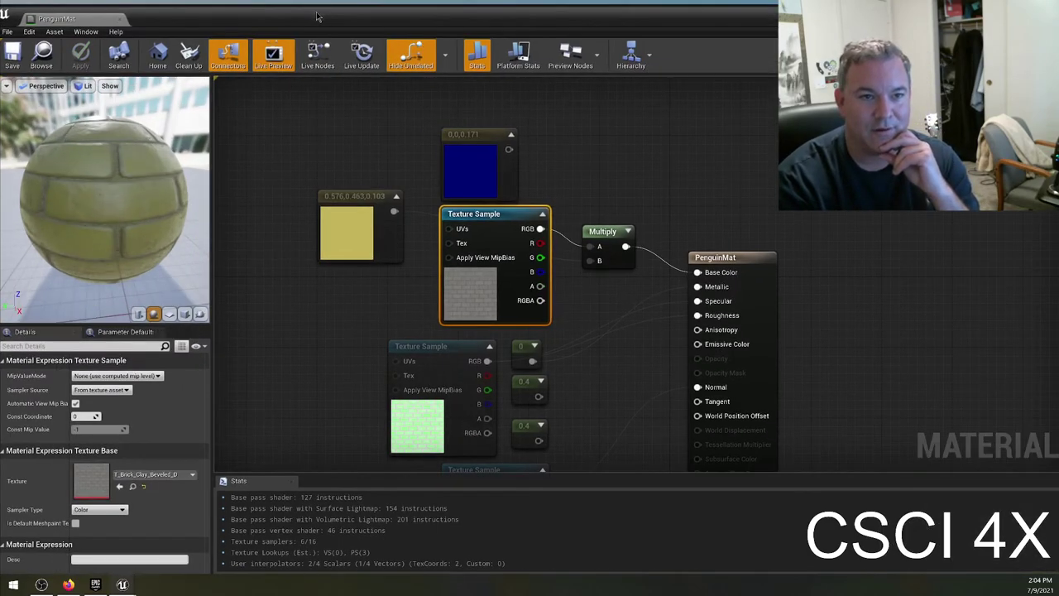
Uncover the level viewport to check the penguin's brick band, and return to the maximized PenguinMat editor.
{"action": "double_click", "coordinate": [319, 15]}
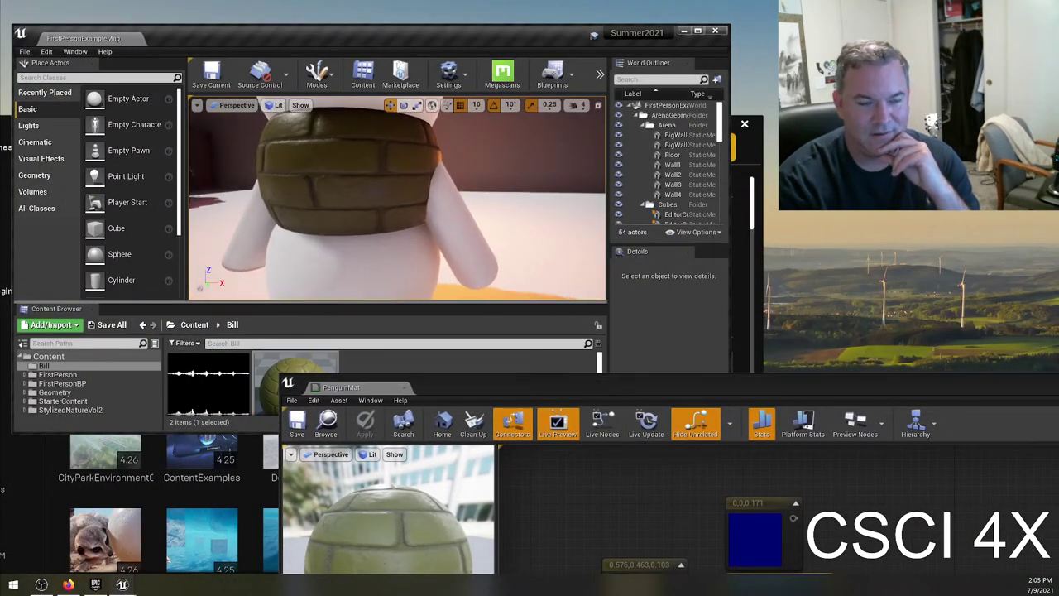
{"action": "left_click_drag", "start_coordinate": [608, 383], "coordinate": [584, 328]}
{"action": "double_click", "coordinate": [628, 332]}
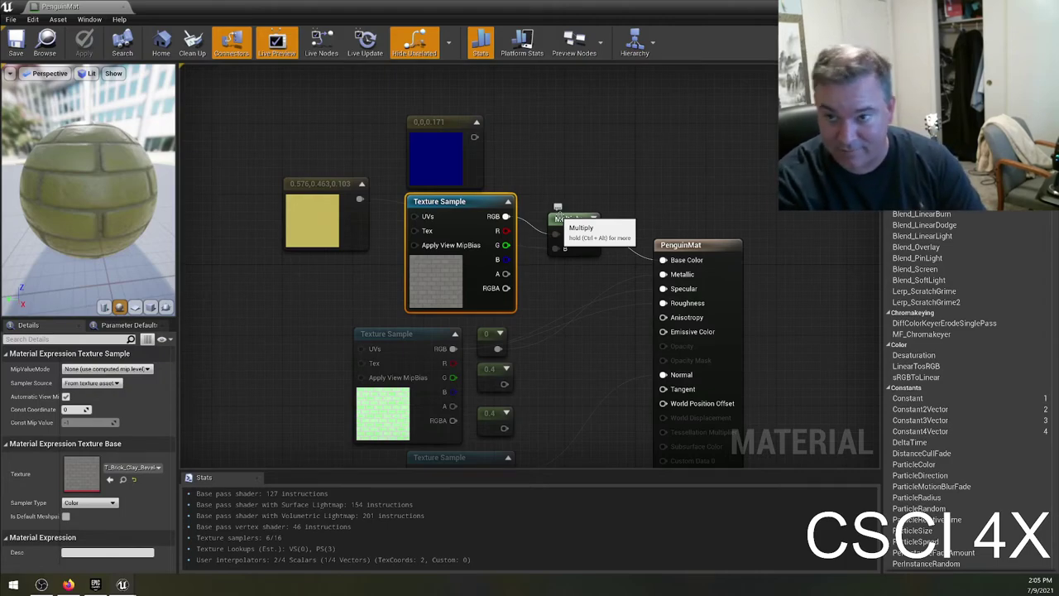
Arrange the level editor and the PenguinMat material editor side by side, each filling half the screen.
{"action": "right_click_drag", "start_coordinate": [553, 162], "coordinate": [523, 192]}
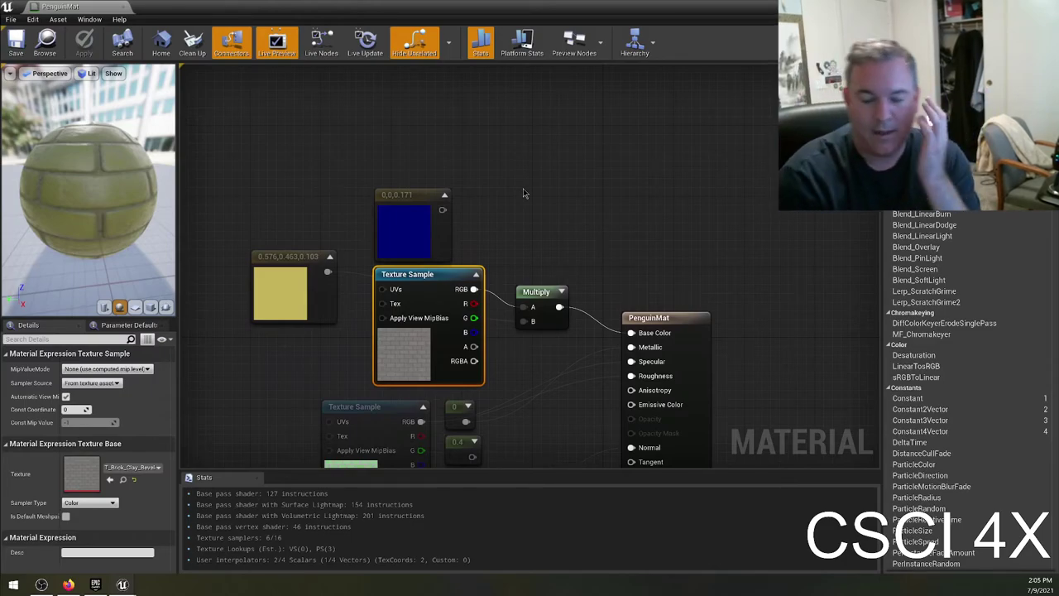
{"action": "double_click", "coordinate": [190, 6]}
{"action": "key", "text": "super+Right"}
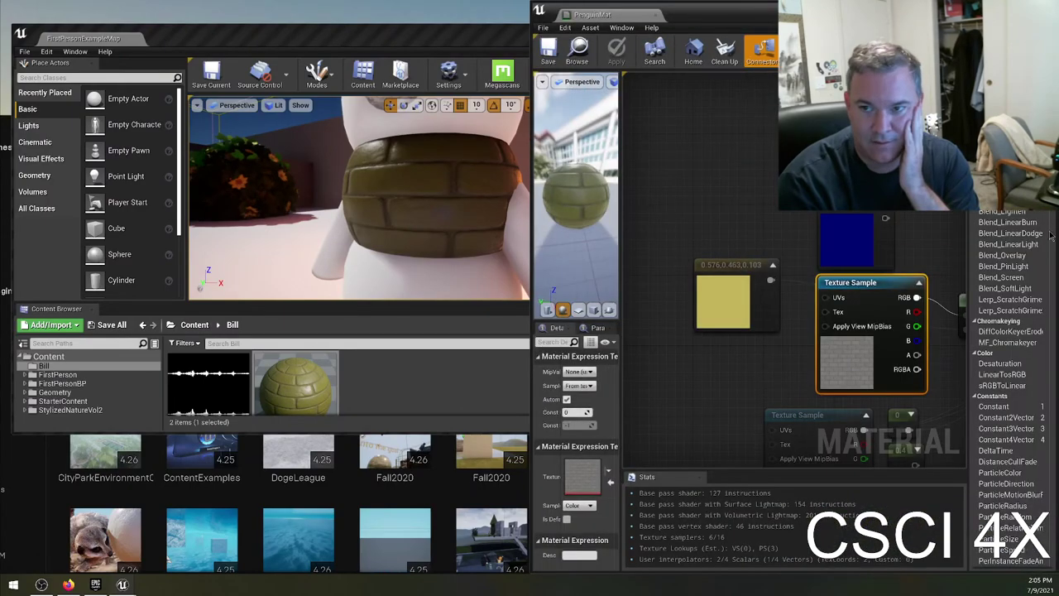
{"action": "left_click", "coordinate": [415, 410]}
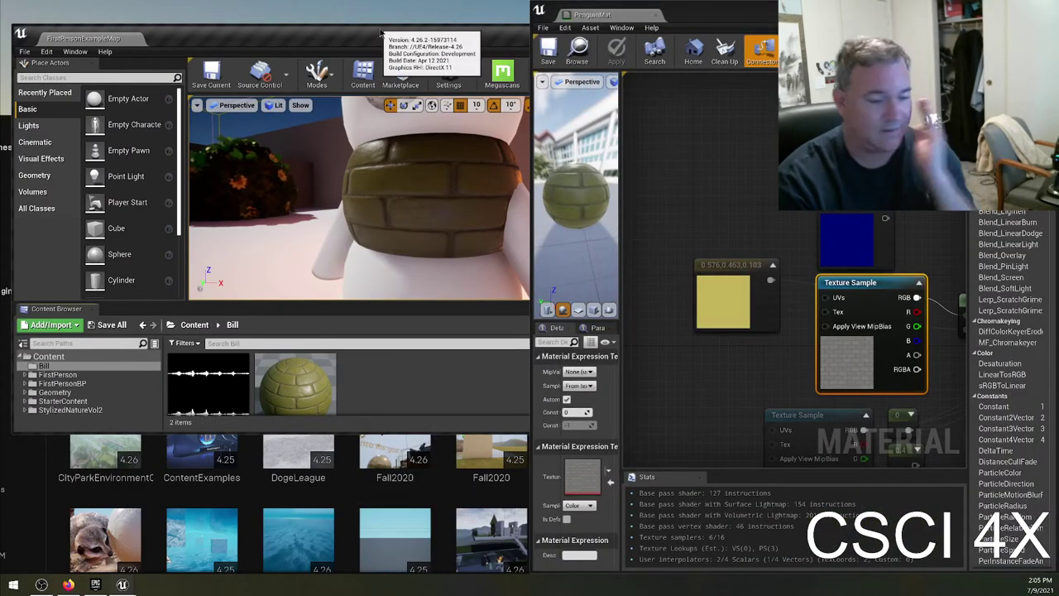
{"action": "key", "text": "super+Left"}
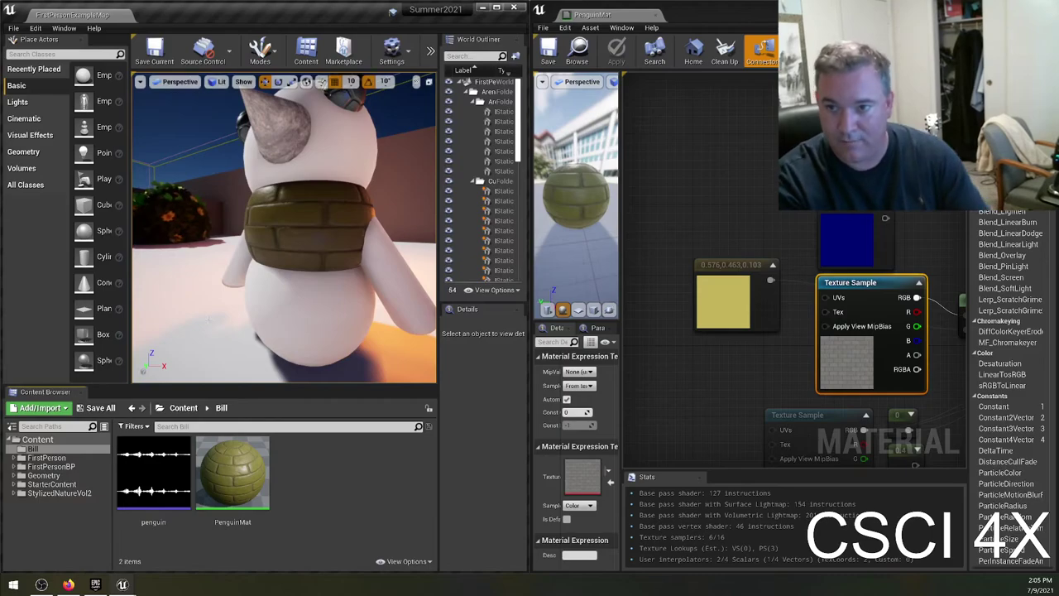
Open the Textures folder inside StarterContent.
{"action": "left_click", "coordinate": [50, 485]}
{"action": "scroll", "coordinate": [248, 497], "scroll_direction": "down", "scroll_amount": 2}
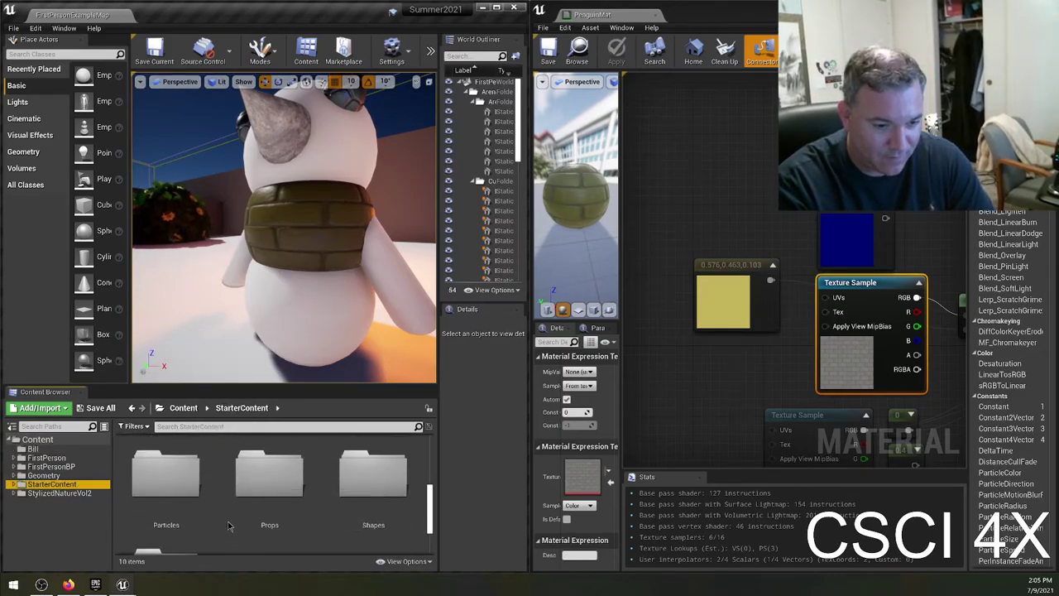
{"action": "scroll", "coordinate": [230, 526], "scroll_direction": "down", "scroll_amount": 1}
{"action": "double_click", "coordinate": [166, 497]}
{"action": "scroll", "coordinate": [339, 501], "scroll_direction": "down", "scroll_amount": 1}
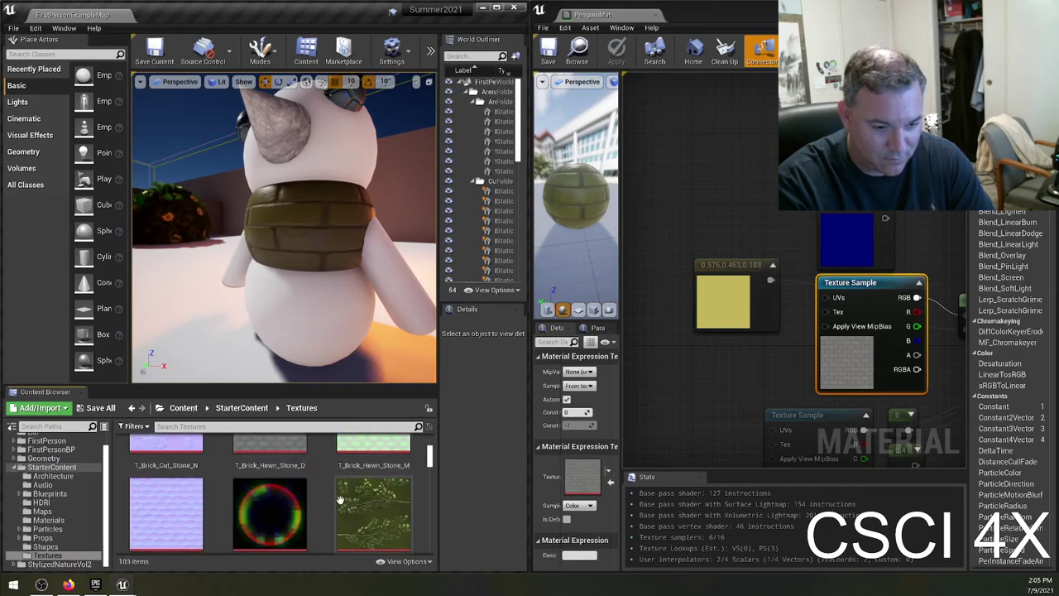
Look through the starter textures, from brick and cobblestone to metal, noise, rock and smoke, for one to combine with a color.
{"action": "scroll", "coordinate": [339, 501], "scroll_direction": "down", "scroll_amount": 4}
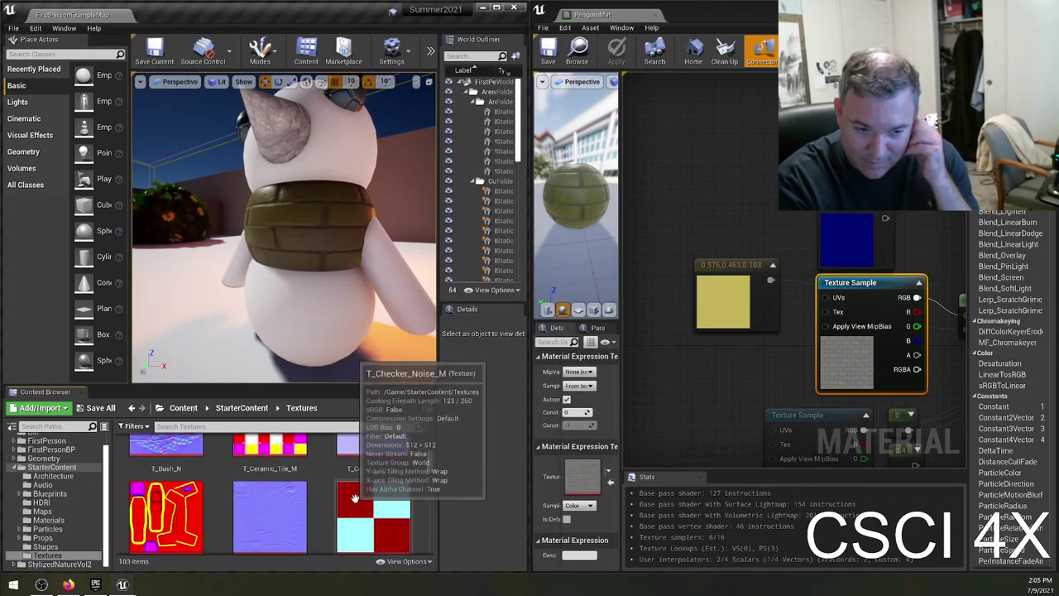
{"action": "scroll", "coordinate": [354, 497], "scroll_direction": "down", "scroll_amount": 3}
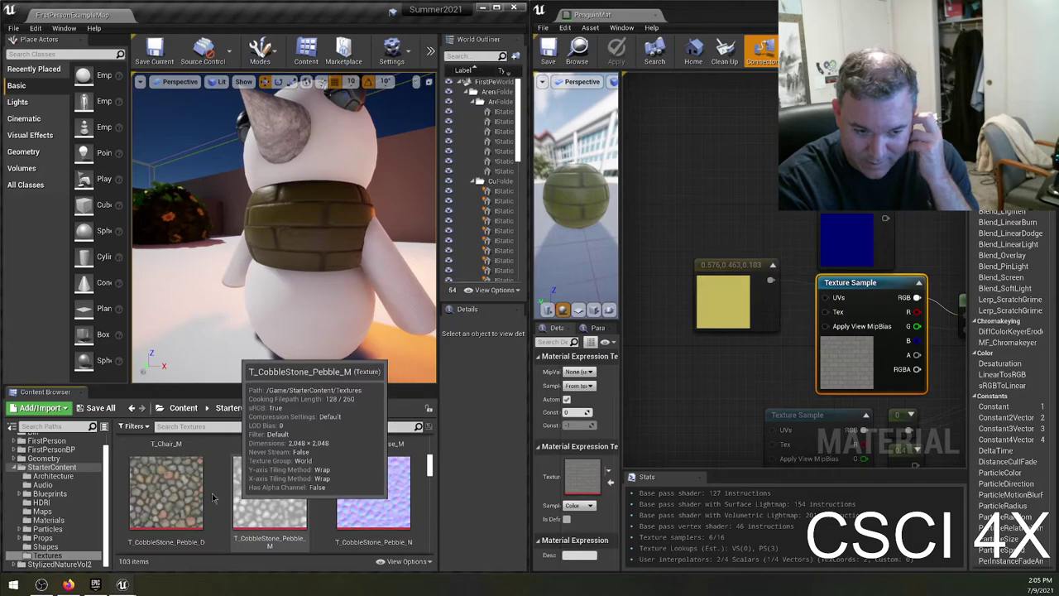
{"action": "scroll", "coordinate": [388, 506], "scroll_direction": "down", "scroll_amount": 3}
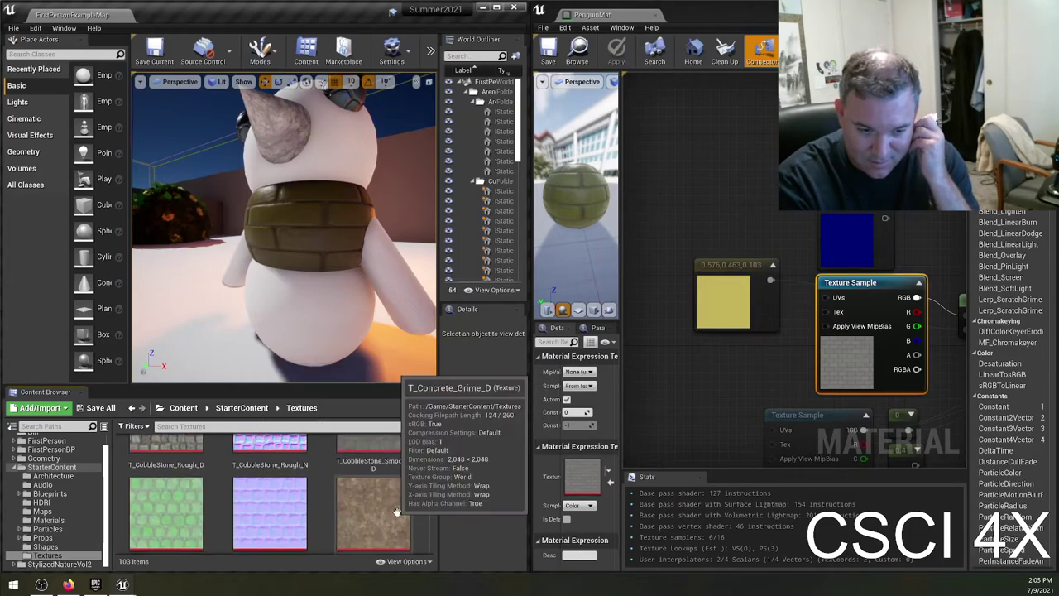
{"action": "scroll", "coordinate": [395, 511], "scroll_direction": "down", "scroll_amount": 1}
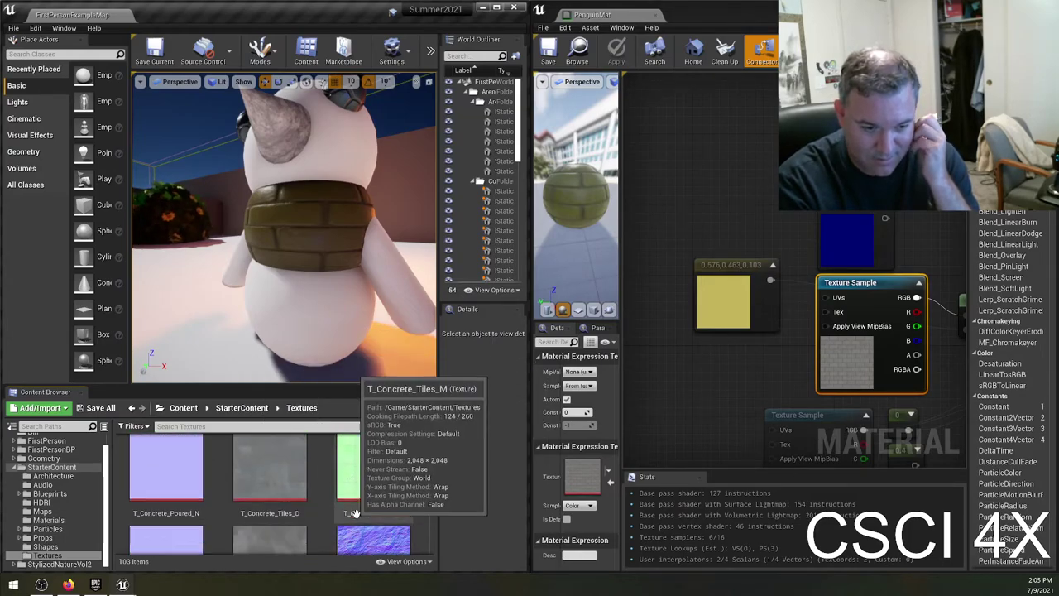
{"action": "scroll", "coordinate": [353, 513], "scroll_direction": "down", "scroll_amount": 1}
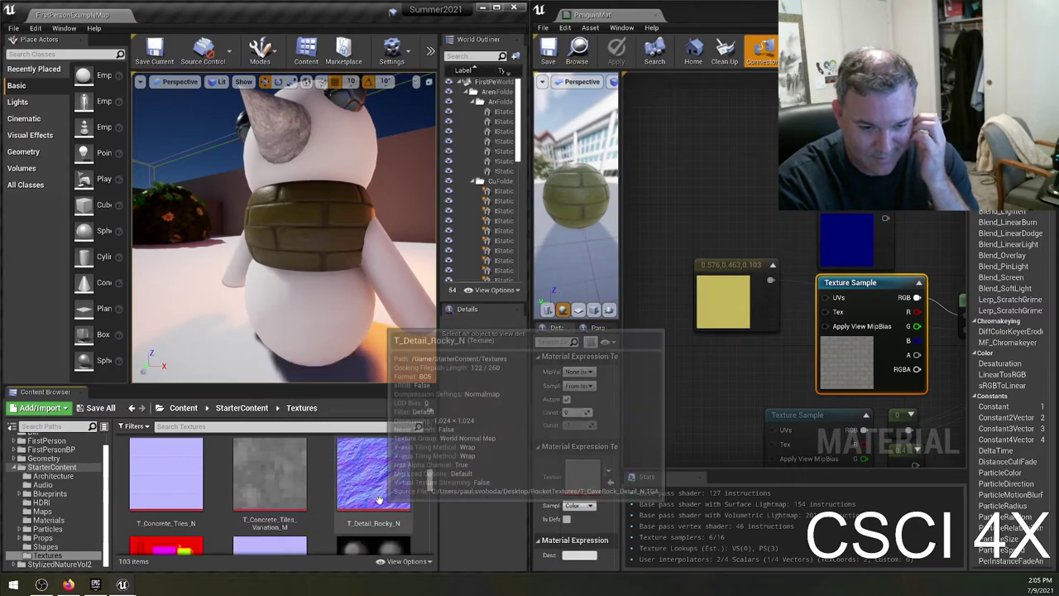
{"action": "scroll", "coordinate": [381, 498], "scroll_direction": "down", "scroll_amount": 1}
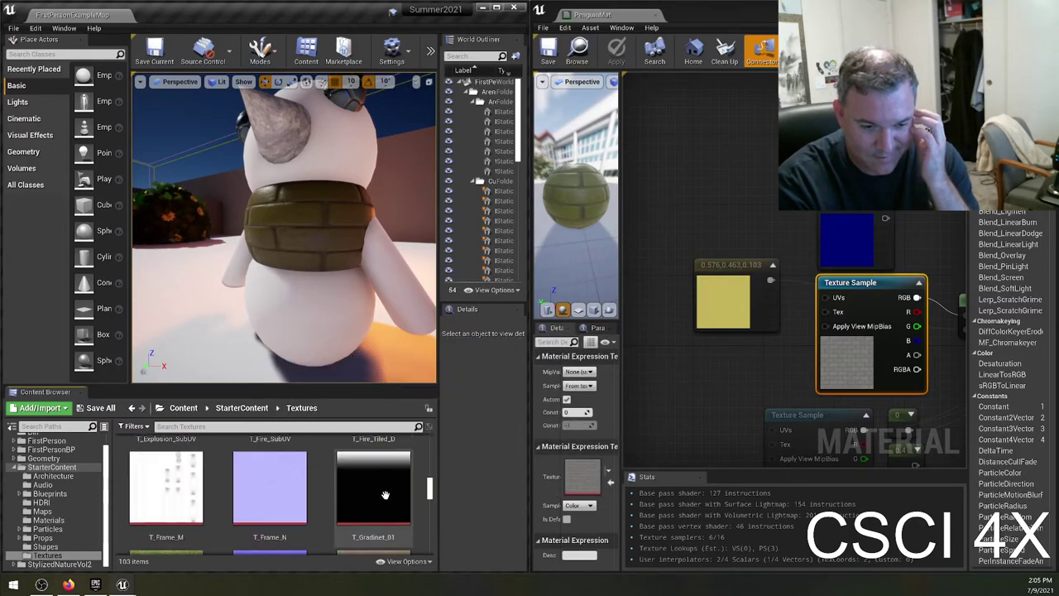
{"action": "scroll", "coordinate": [394, 491], "scroll_direction": "down", "scroll_amount": 2}
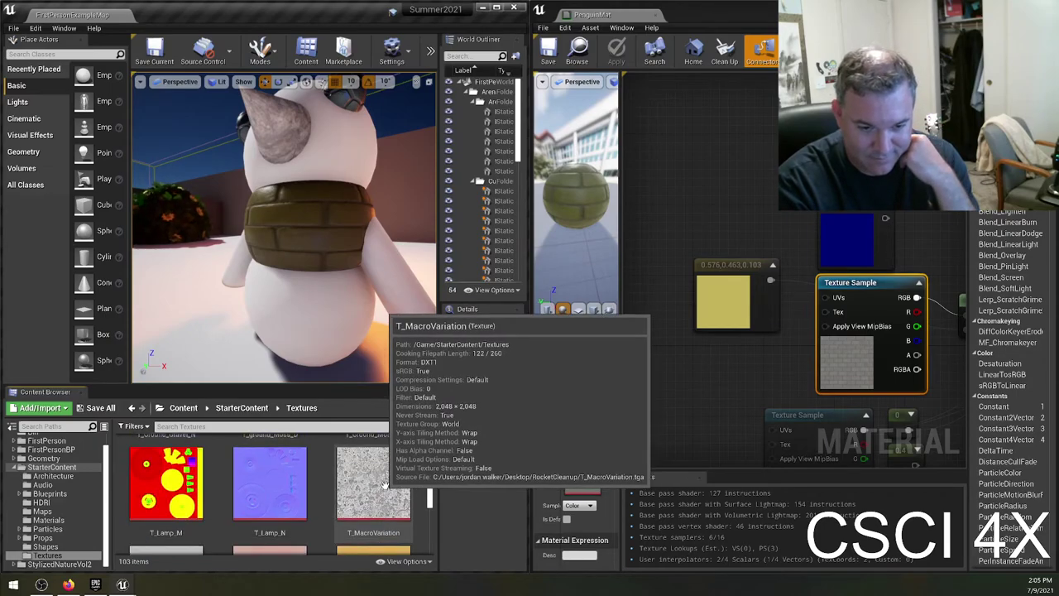
{"action": "scroll", "coordinate": [392, 485], "scroll_direction": "down", "scroll_amount": 4}
{"action": "scroll", "coordinate": [392, 483], "scroll_direction": "down", "scroll_amount": 1}
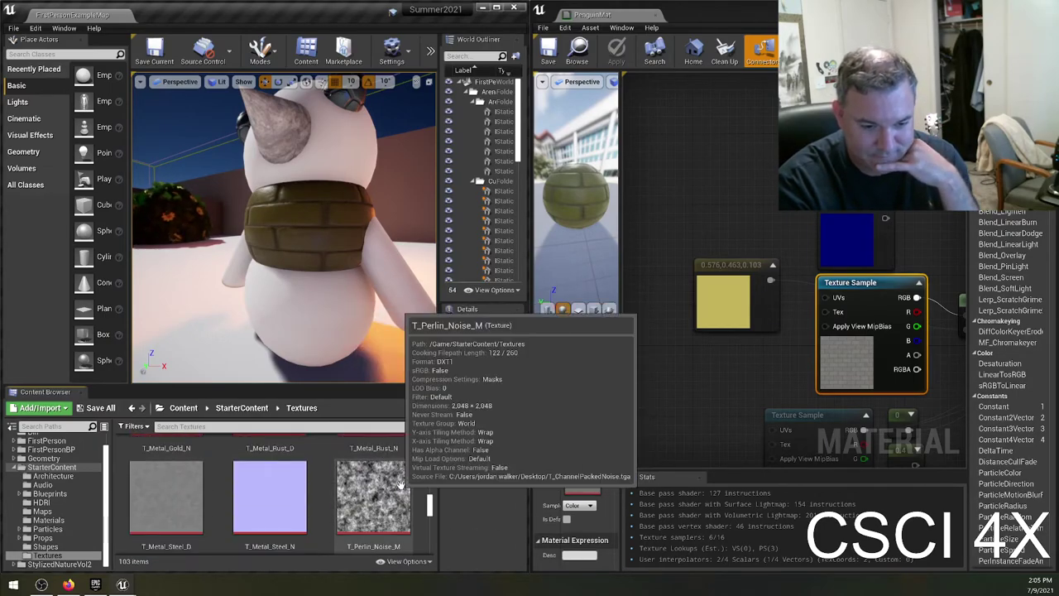
{"action": "scroll", "coordinate": [376, 497], "scroll_direction": "down", "scroll_amount": 4}
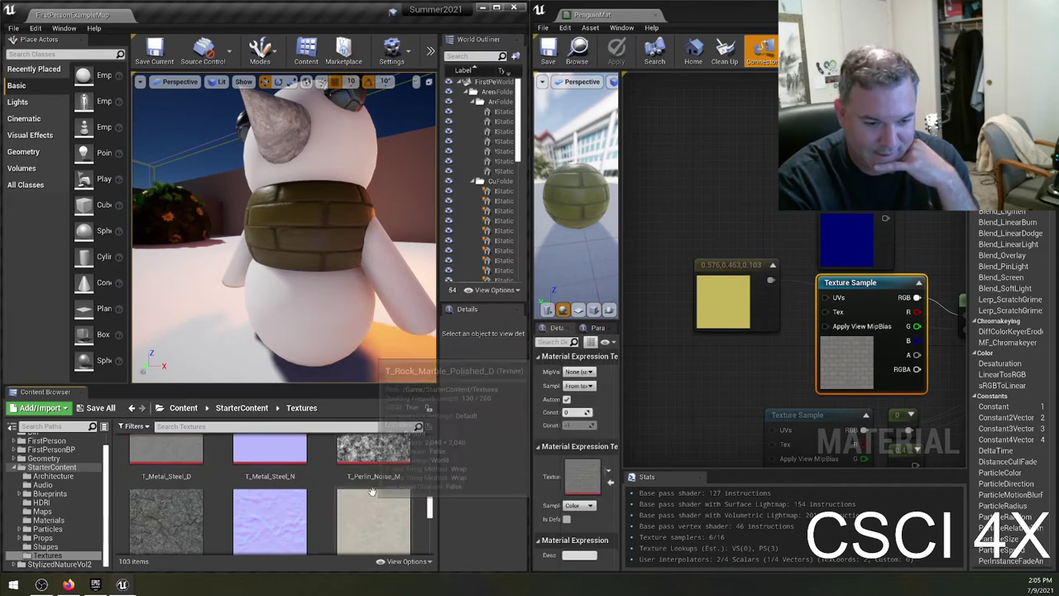
{"action": "scroll", "coordinate": [390, 494], "scroll_direction": "down", "scroll_amount": 2}
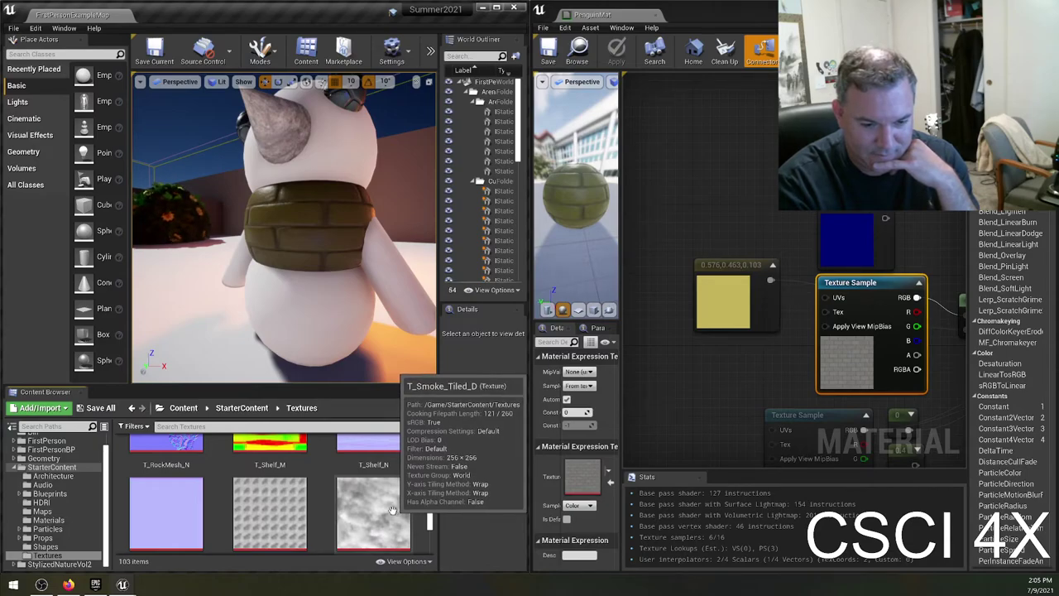
{"action": "scroll", "coordinate": [393, 510], "scroll_direction": "up", "scroll_amount": 2}
{"action": "scroll", "coordinate": [389, 505], "scroll_direction": "up", "scroll_amount": 2}
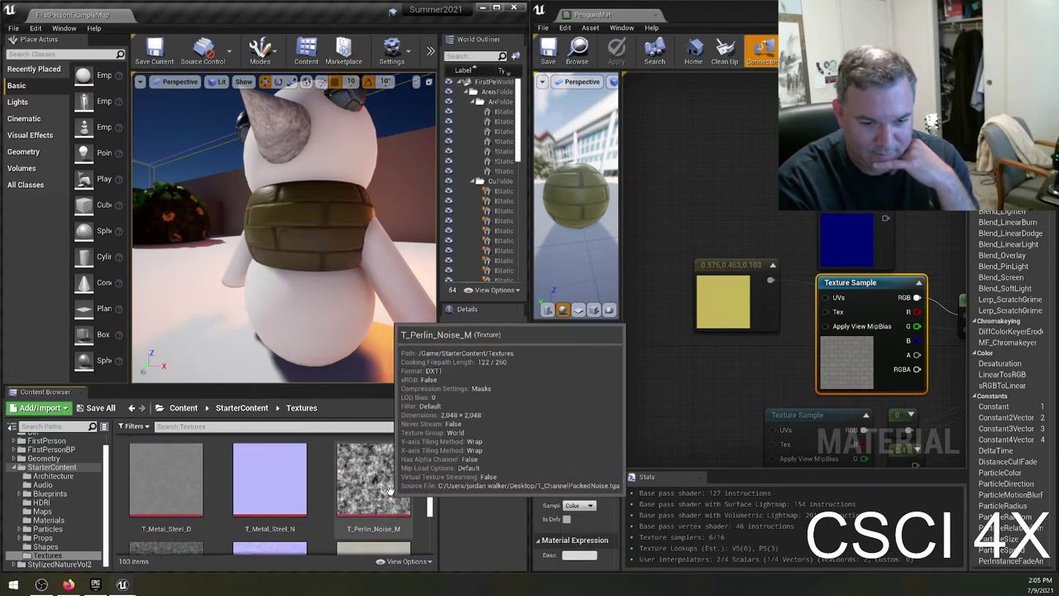
Add the T_Perlin_Noise_M texture to the PenguinMat graph as a Texture Sample and place it above the blue constant.
{"action": "left_click_drag", "start_coordinate": [374, 485], "coordinate": [583, 482]}
{"action": "left_click_drag", "start_coordinate": [820, 280], "coordinate": [672, 111]}
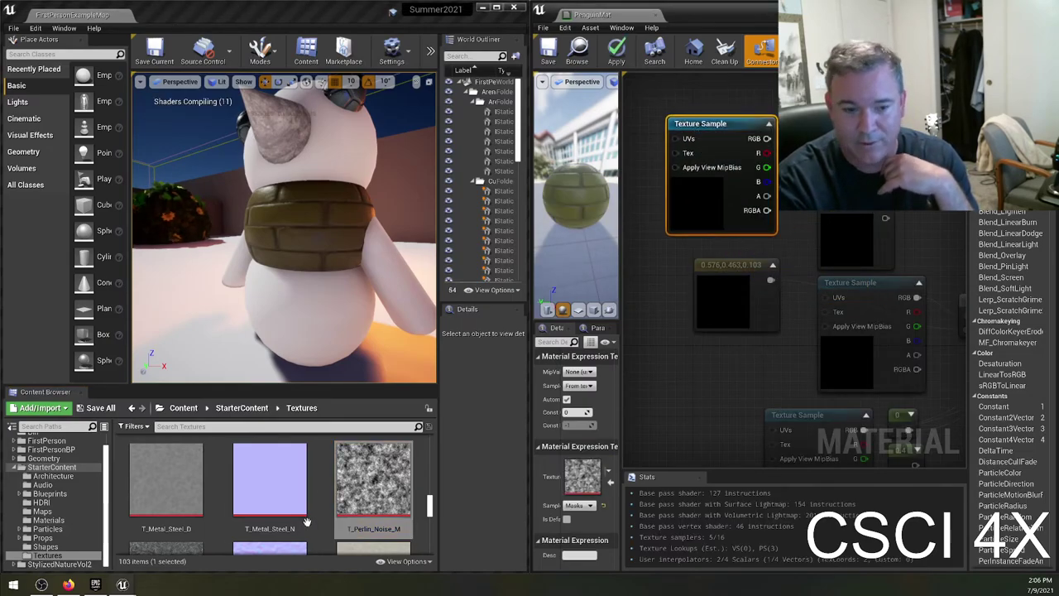
{"action": "right_click_drag", "start_coordinate": [745, 360], "coordinate": [699, 436]}
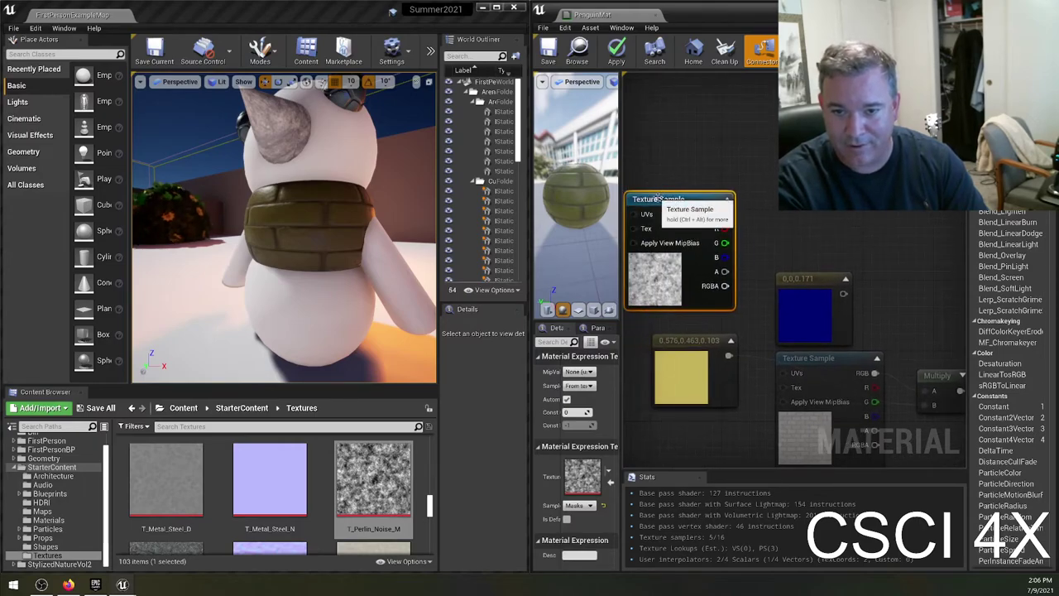
{"action": "left_click_drag", "start_coordinate": [660, 200], "coordinate": [774, 147]}
{"action": "right_click_drag", "start_coordinate": [892, 263], "coordinate": [807, 277]}
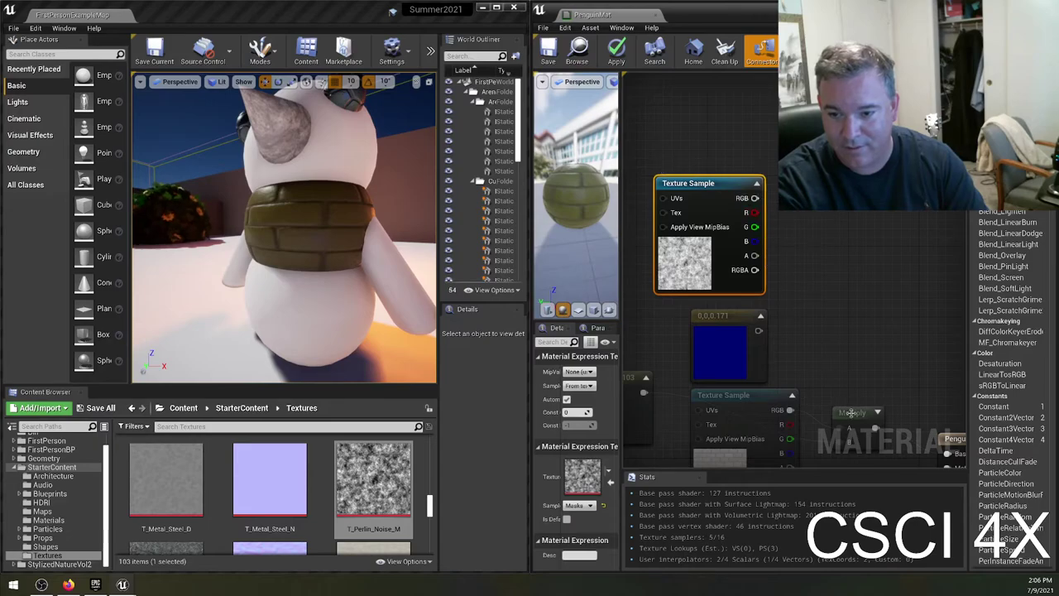
Move Multiply up beside the noise sample, connect the noise RGB to A and the blue 0,0,0.171 constant to B, and save the material.
{"action": "left_click_drag", "start_coordinate": [850, 412], "coordinate": [849, 273]}
{"action": "left_click_drag", "start_coordinate": [755, 198], "coordinate": [834, 280]}
{"action": "left_click_drag", "start_coordinate": [758, 331], "coordinate": [834, 291]}
{"action": "right_click_drag", "start_coordinate": [846, 296], "coordinate": [822, 287]}
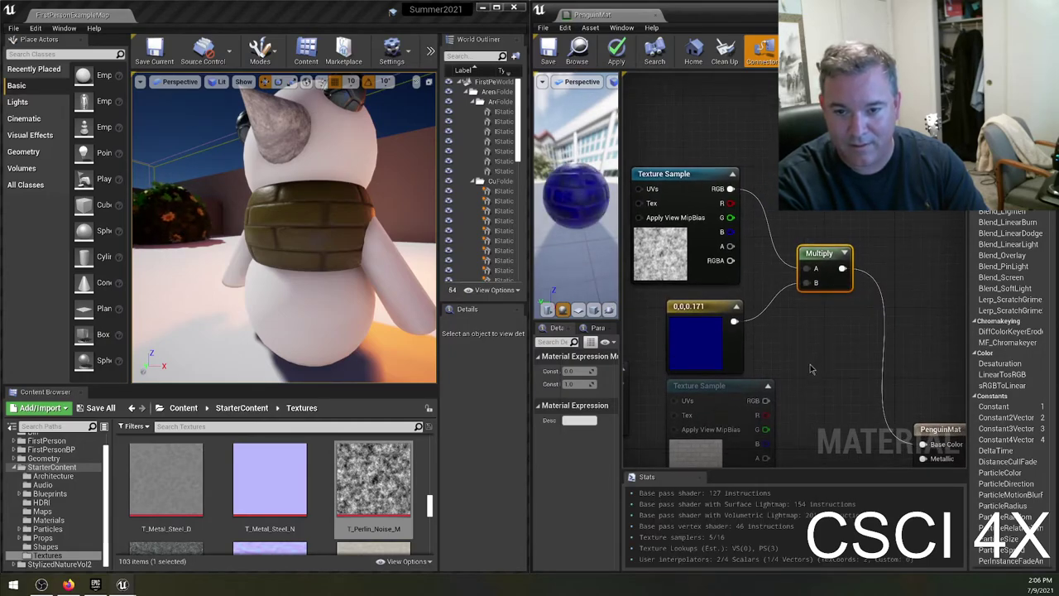
{"action": "right_click_drag", "start_coordinate": [811, 370], "coordinate": [841, 333]}
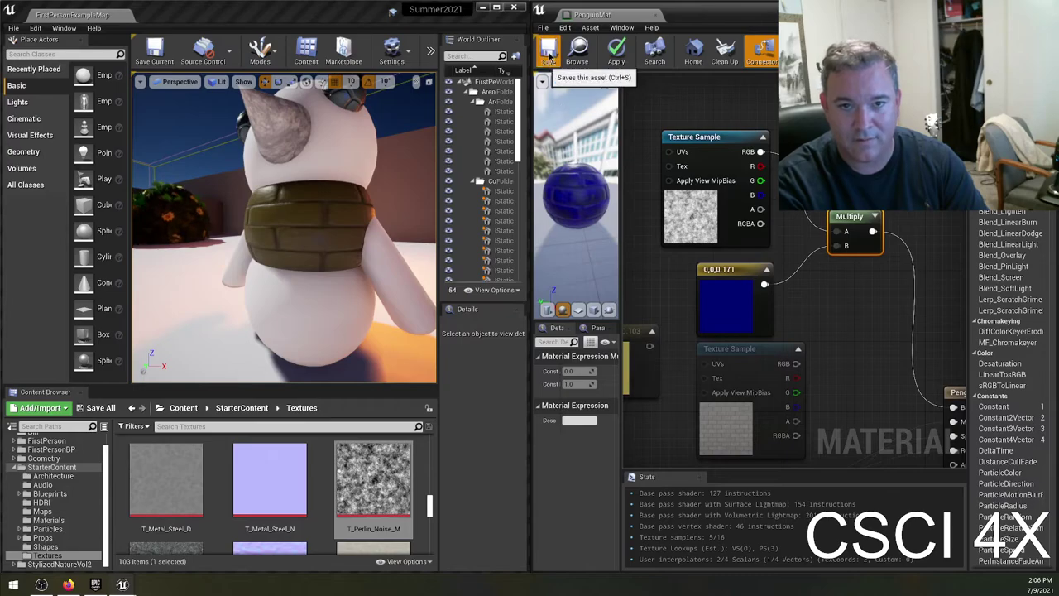
{"action": "key", "text": "ctrl+s"}
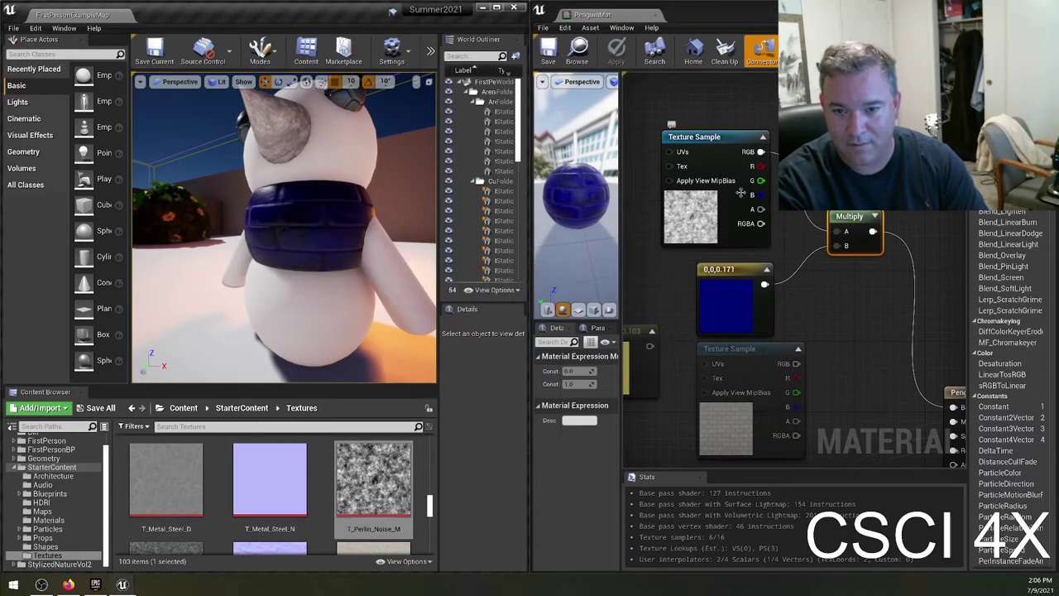
Move the Multiply node down between the blue constant and the PenguinMat node, and save the material.
{"action": "scroll", "coordinate": [814, 328], "scroll_direction": "down", "scroll_amount": 3}
{"action": "scroll", "coordinate": [819, 323], "scroll_direction": "up", "scroll_amount": 3}
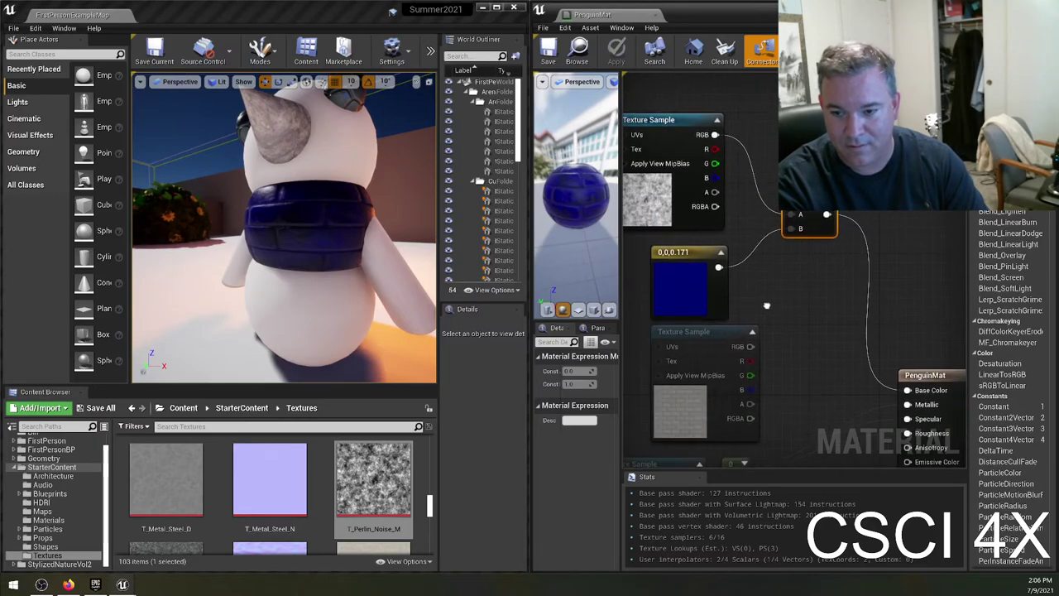
{"action": "scroll", "coordinate": [827, 314], "scroll_direction": "down", "scroll_amount": 2}
{"action": "left_click", "coordinate": [737, 331]}
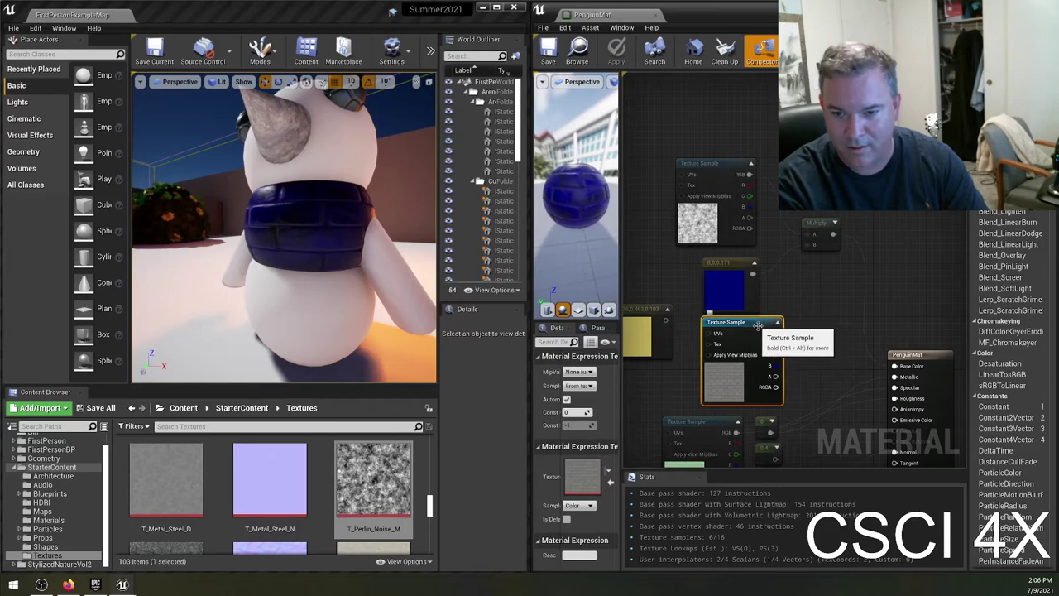
{"action": "right_click_drag", "start_coordinate": [852, 362], "coordinate": [844, 216]}
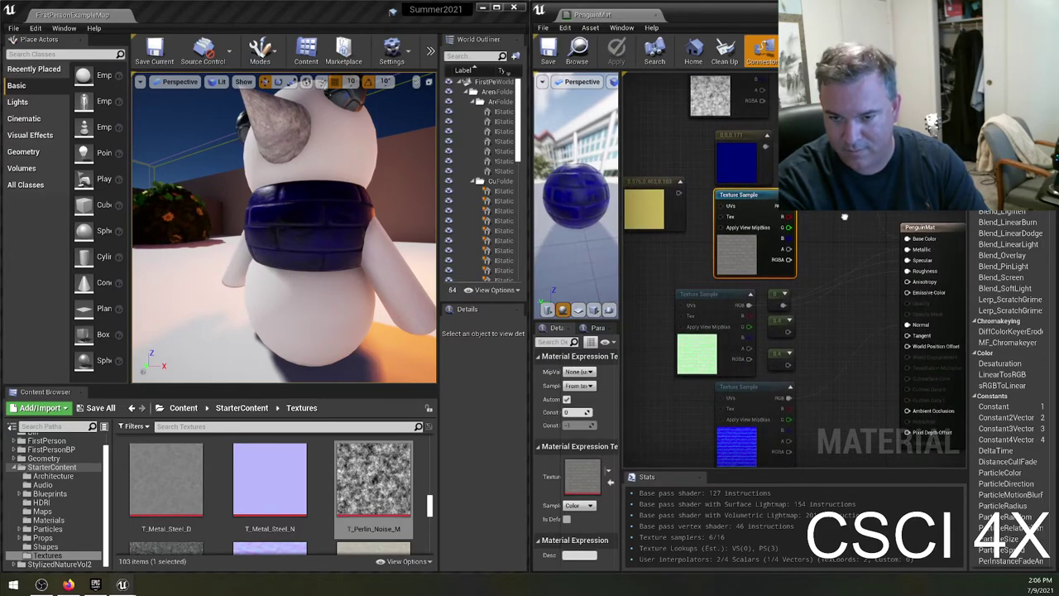
{"action": "right_click_drag", "start_coordinate": [844, 217], "coordinate": [820, 305]}
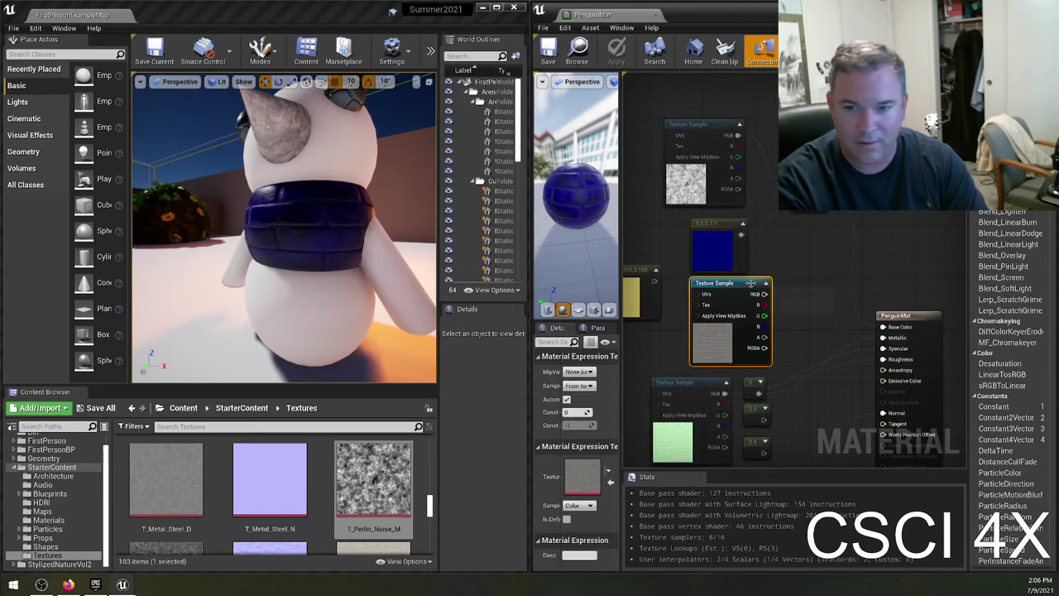
{"action": "key", "text": "ctrl+z"}
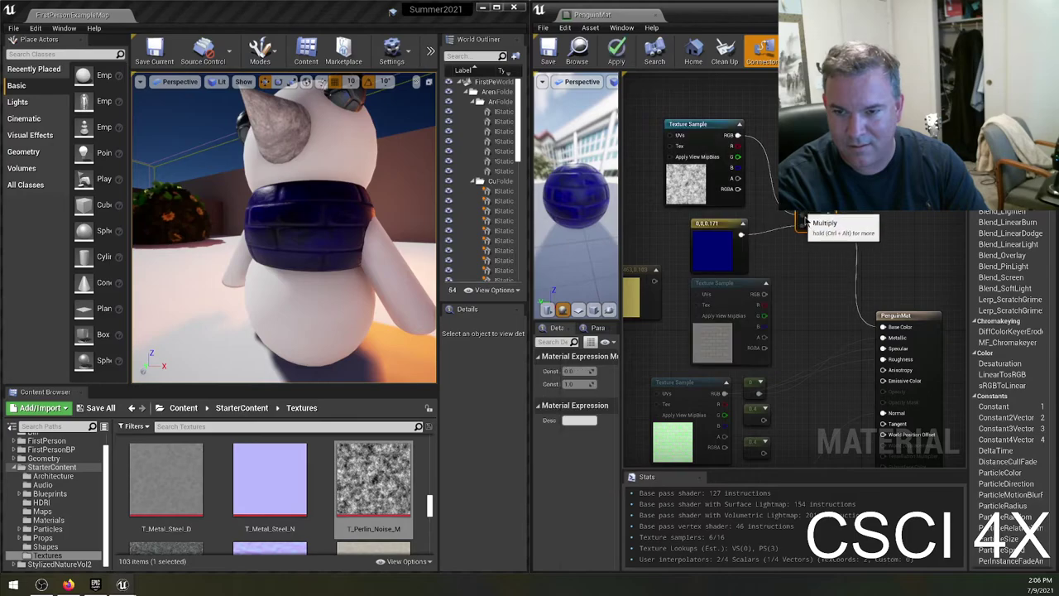
{"action": "left_click", "coordinate": [547, 52]}
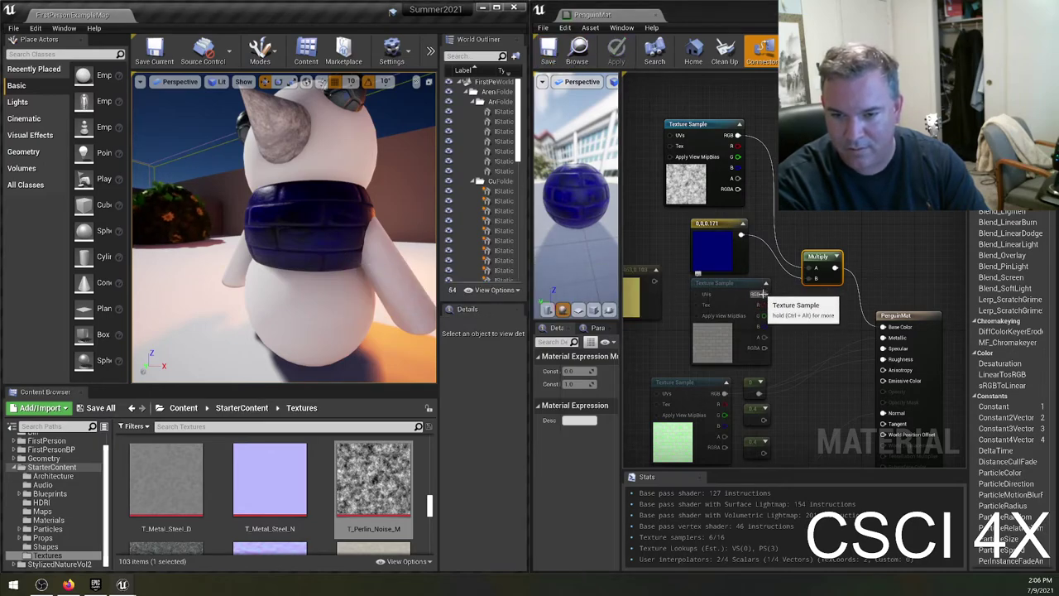
Connect the gray brick sample's RGB to Multiply's A and the yellow constant to B, move the yellow constant above Multiply, and save.
{"action": "left_click_drag", "start_coordinate": [812, 264], "coordinate": [835, 268]}
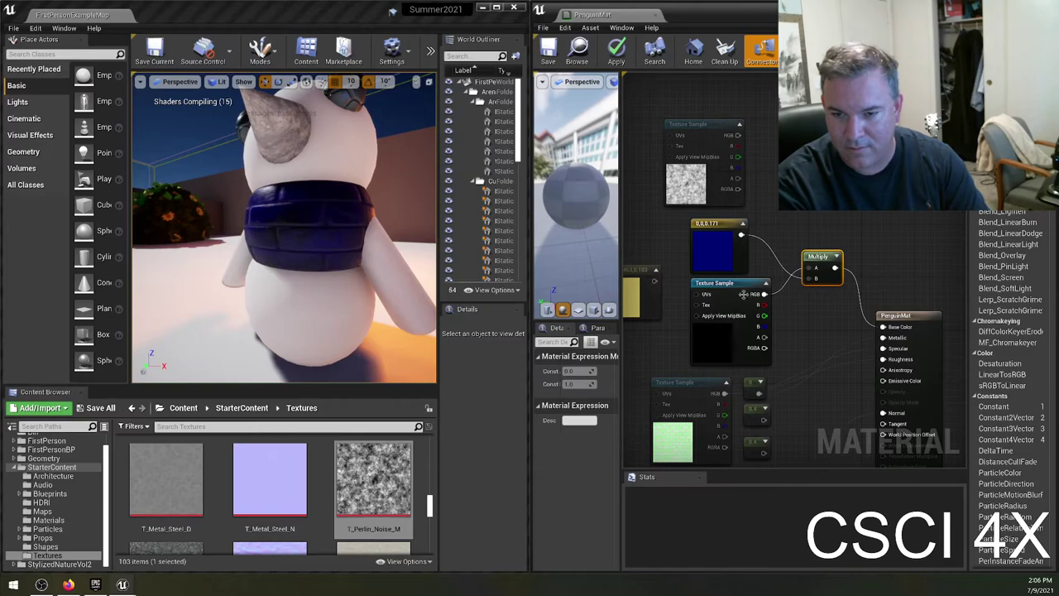
{"action": "left_click_drag", "start_coordinate": [654, 280], "coordinate": [813, 278]}
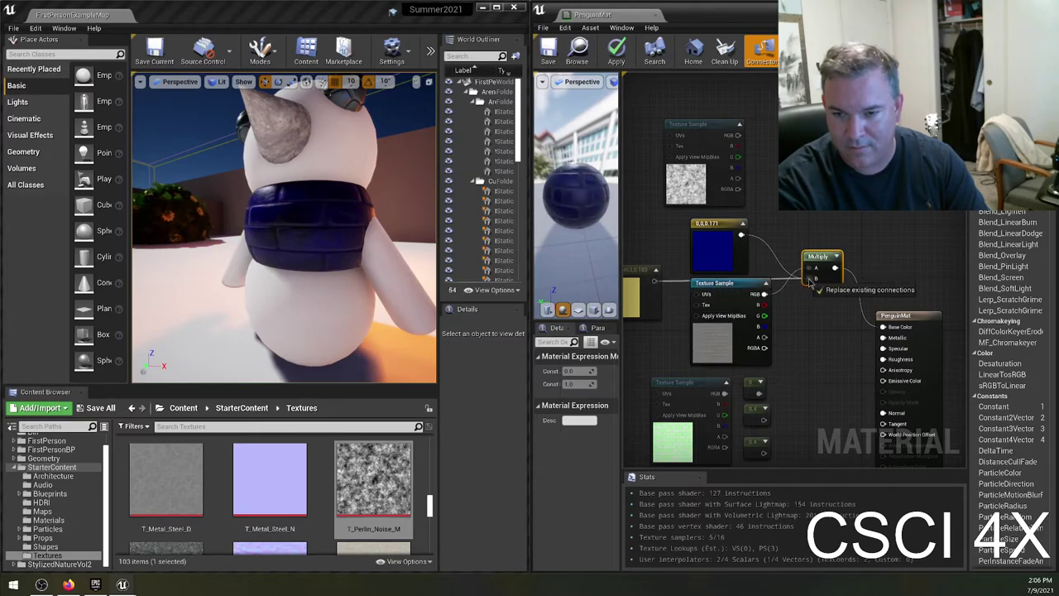
{"action": "left_click_drag", "start_coordinate": [637, 273], "coordinate": [803, 195]}
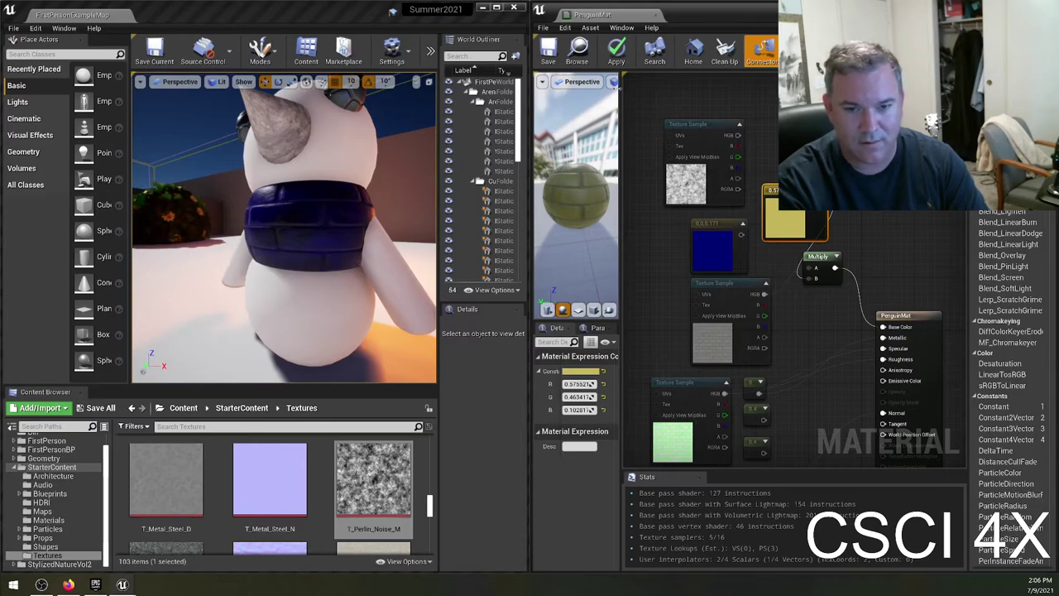
{"action": "left_click", "coordinate": [548, 56]}
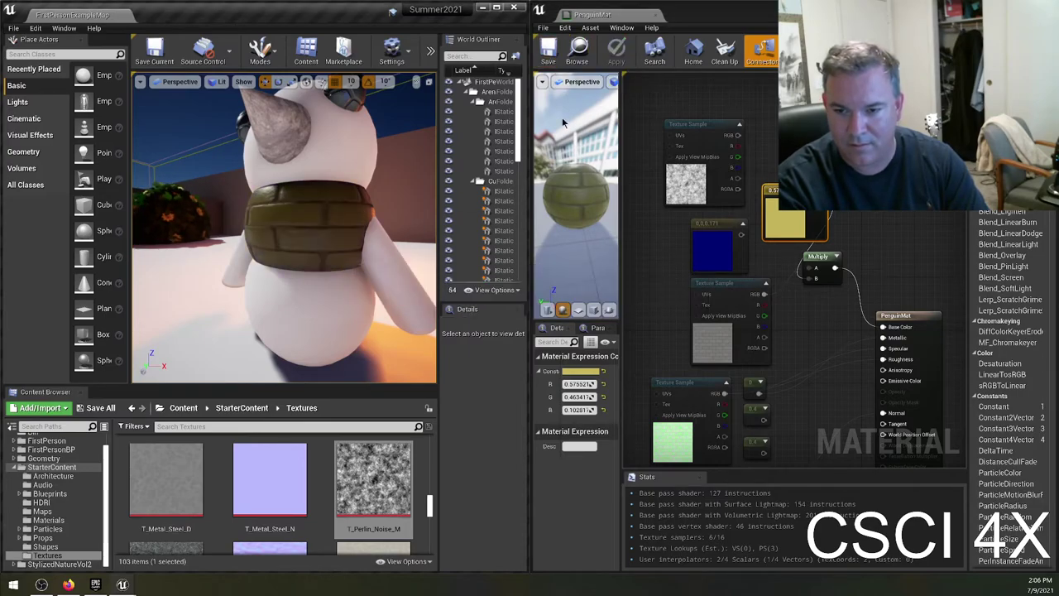
Connect the noise sample's RGB to Multiply's A and the blue 0,0,0.171 constant to B, saving the material after each change.
{"action": "left_click_drag", "start_coordinate": [738, 135], "coordinate": [810, 267]}
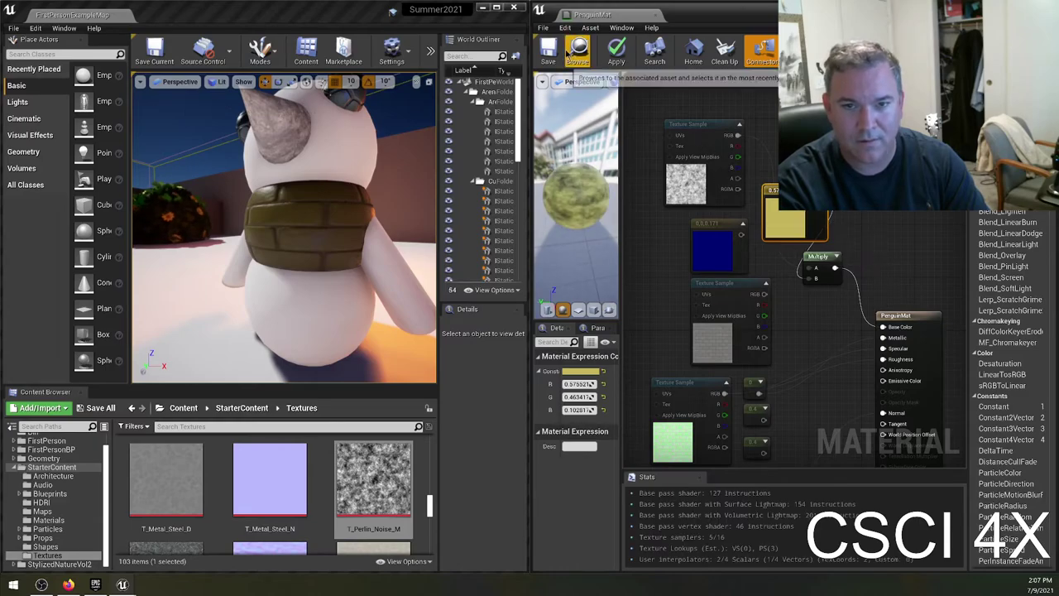
{"action": "key", "text": "ctrl+s"}
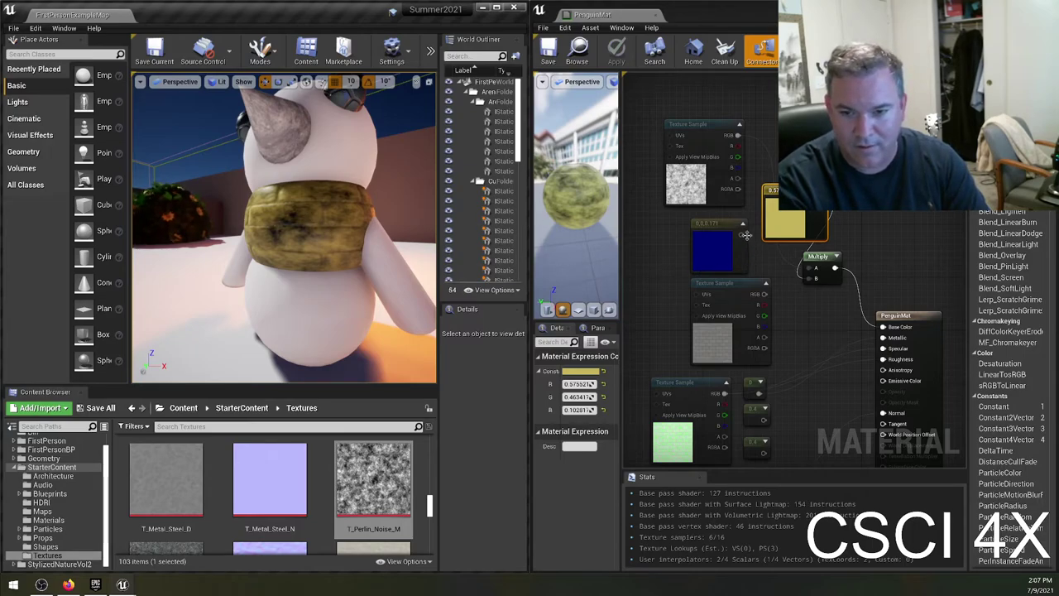
{"action": "left_click_drag", "start_coordinate": [742, 235], "coordinate": [818, 282]}
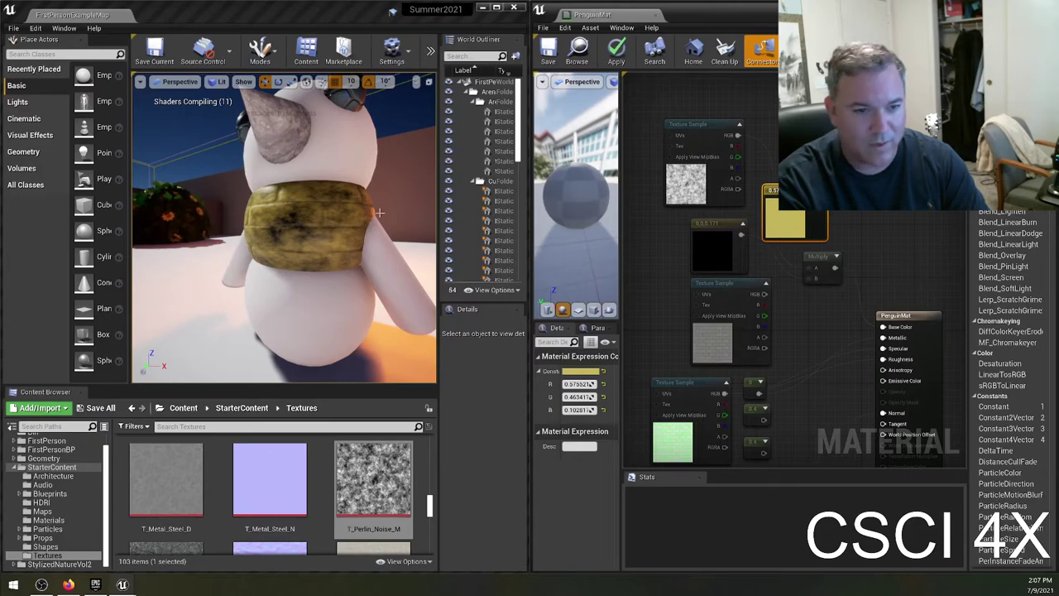
{"action": "left_click", "coordinate": [548, 51]}
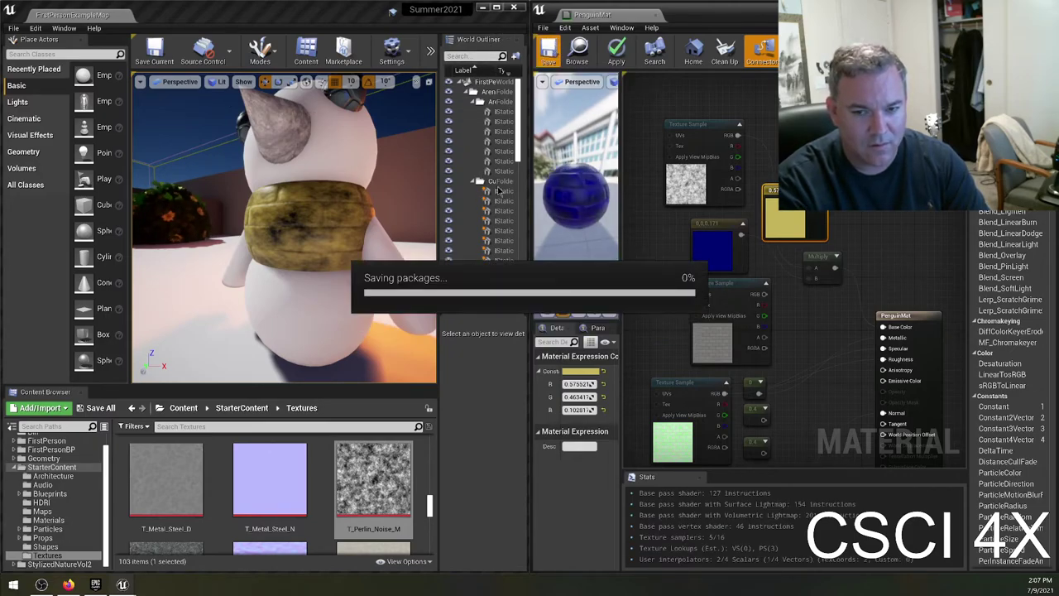
{"action": "right_click_drag", "start_coordinate": [331, 224], "coordinate": [315, 226]}
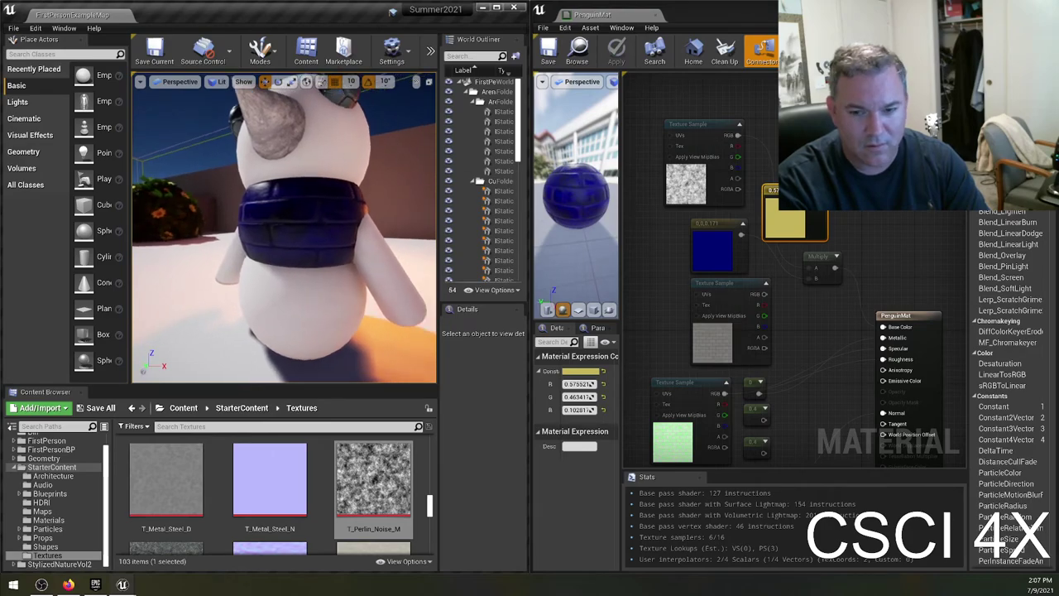
{"action": "right_click_drag", "start_coordinate": [815, 455], "coordinate": [813, 397]}
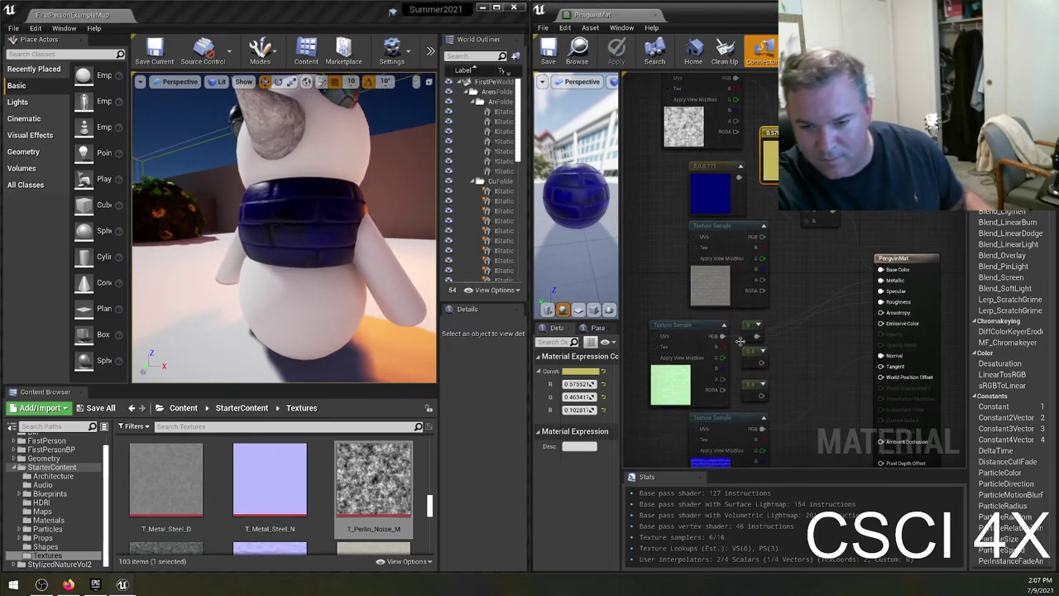
Disconnect the green texture sample from PenguinMat's Specular and Roughness inputs, and save the material.
{"action": "left_click_drag", "start_coordinate": [880, 291], "coordinate": [736, 341]}
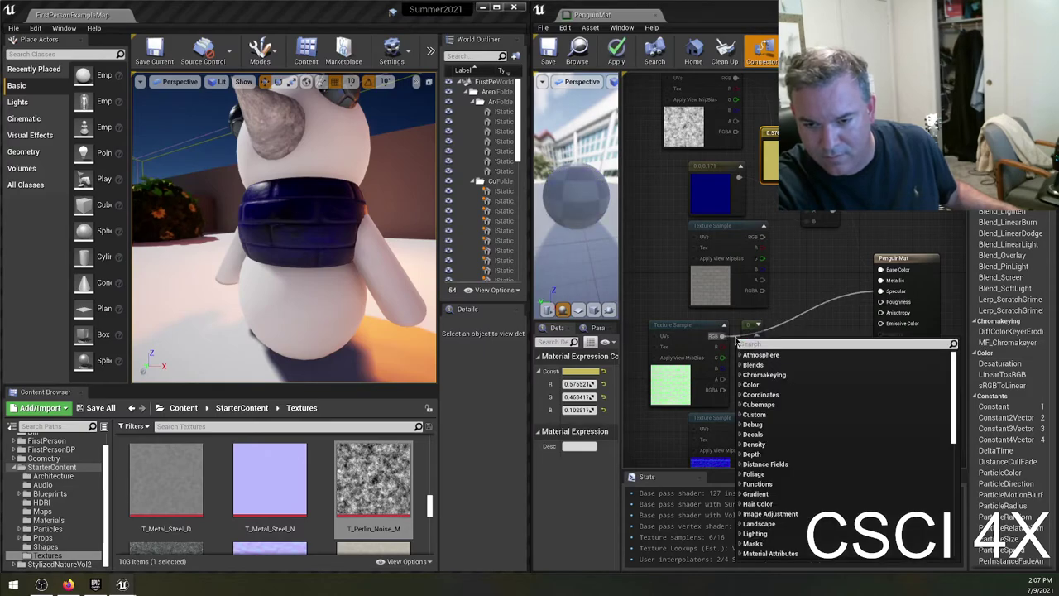
{"action": "left_click", "coordinate": [790, 335]}
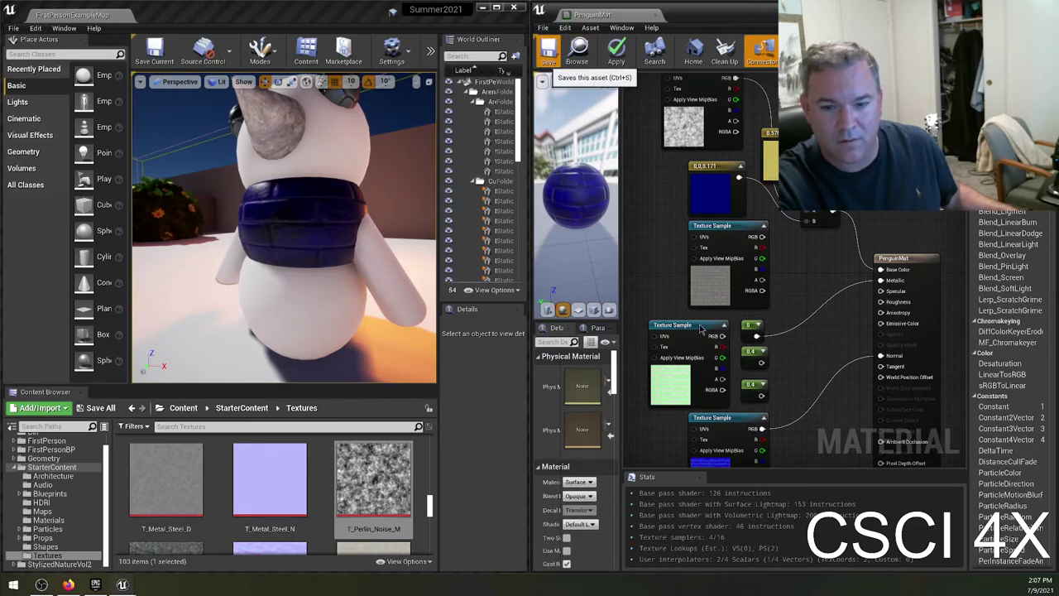
{"action": "left_click", "coordinate": [549, 54]}
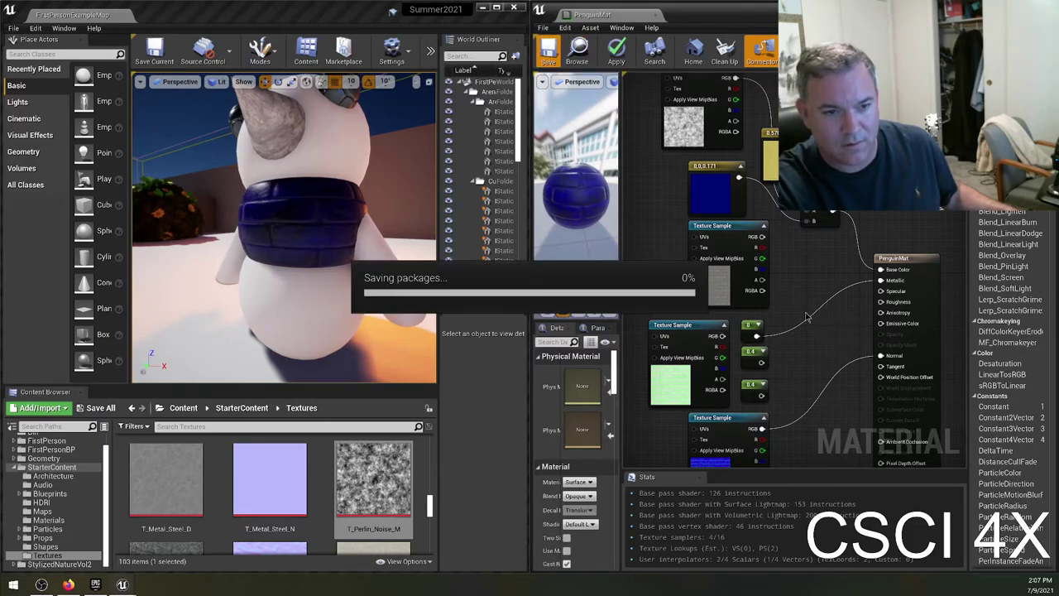
Disconnect the blue brick normal sample from PenguinMat's Normal input, save the material, and inspect the penguin's belly up close.
{"action": "right_click", "coordinate": [805, 420]}
{"action": "left_click", "coordinate": [785, 257]}
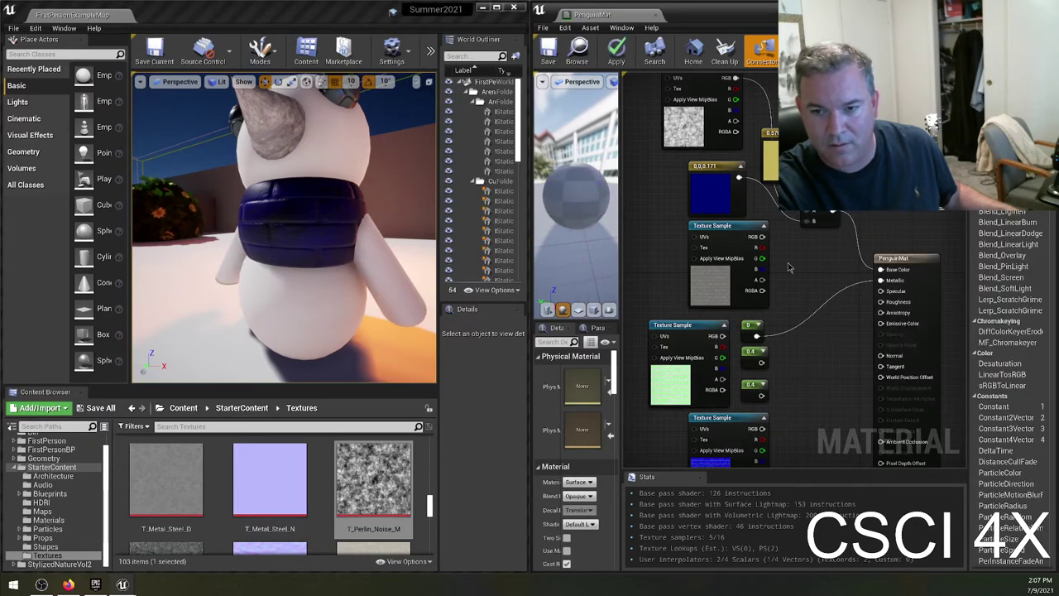
{"action": "left_click", "coordinate": [546, 50]}
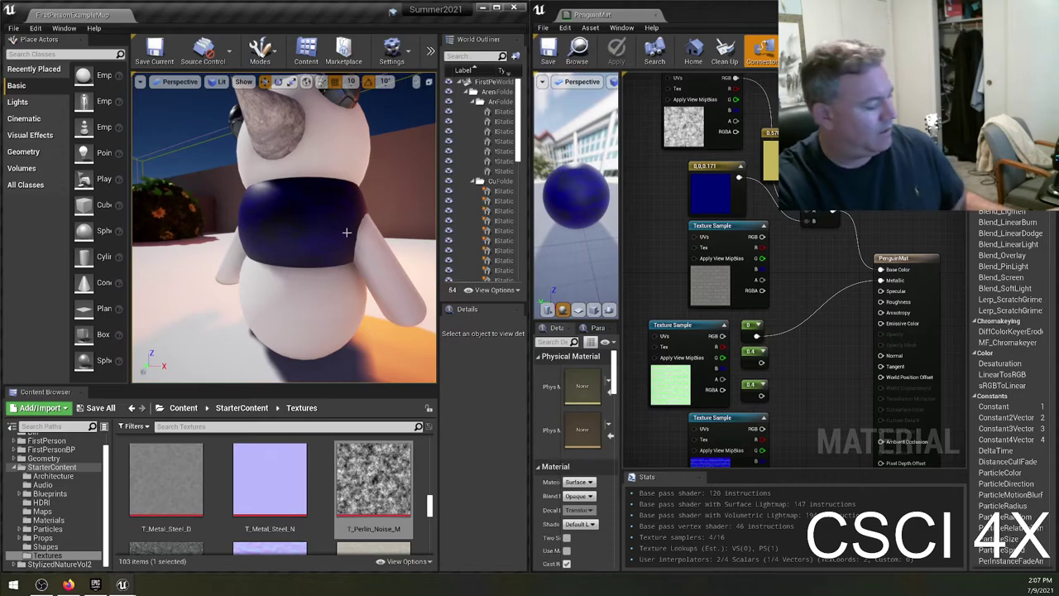
{"action": "mouse_move", "coordinate": [347, 233]}
{"action": "right_mouse_down"}
{"action": "mouse_move", "coordinate": [392, 237]}
{"action": "mouse_move", "coordinate": [348, 229]}
{"action": "right_mouse_up"}
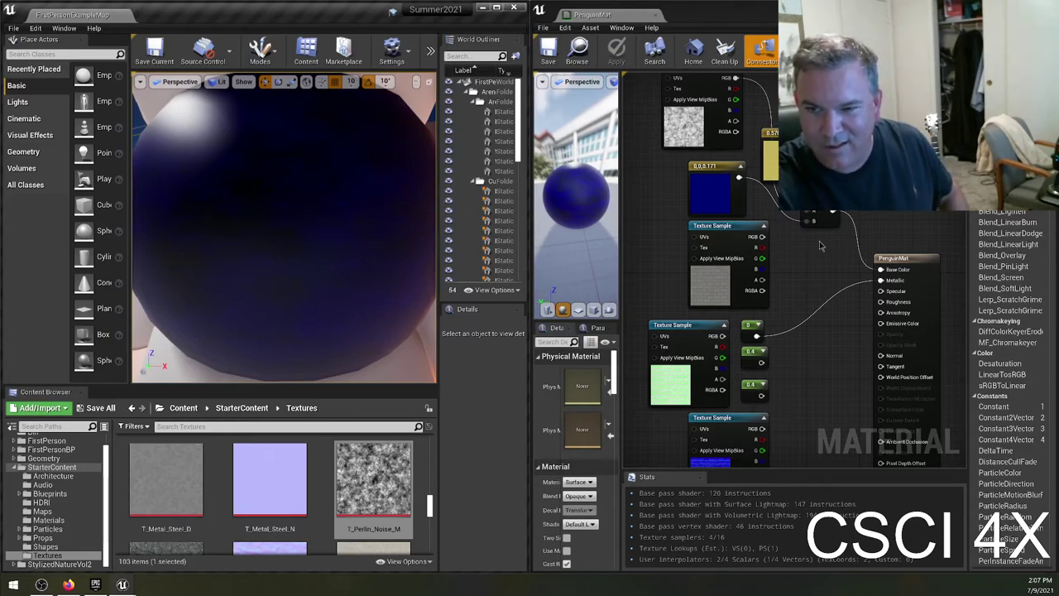
Create a second Multiply node fed by the noise texture sample's RGB output.
{"action": "right_click_drag", "start_coordinate": [816, 268], "coordinate": [770, 263]}
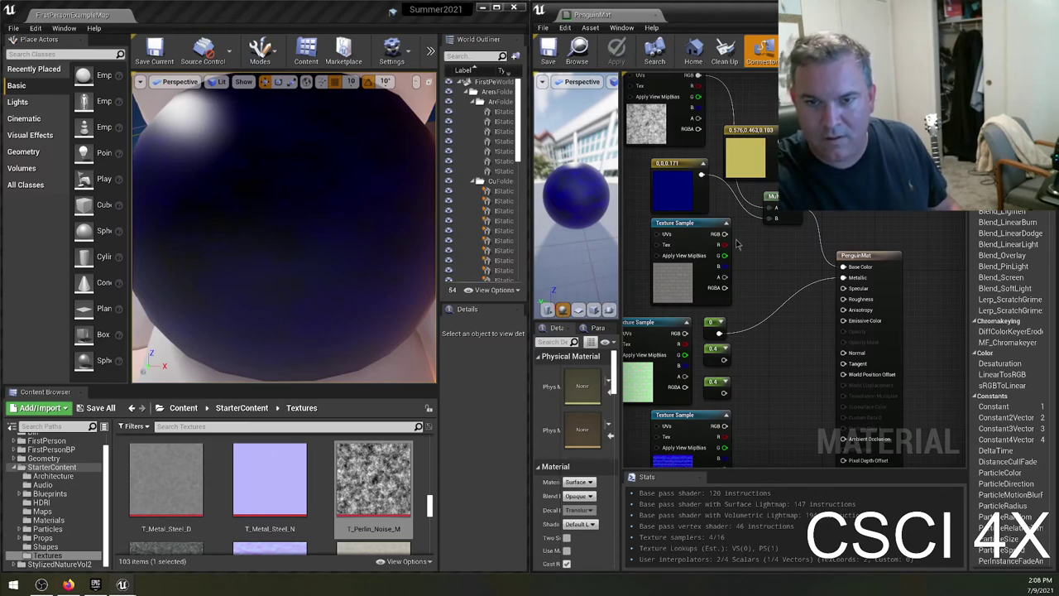
{"action": "right_click_drag", "start_coordinate": [735, 72], "coordinate": [778, 156]}
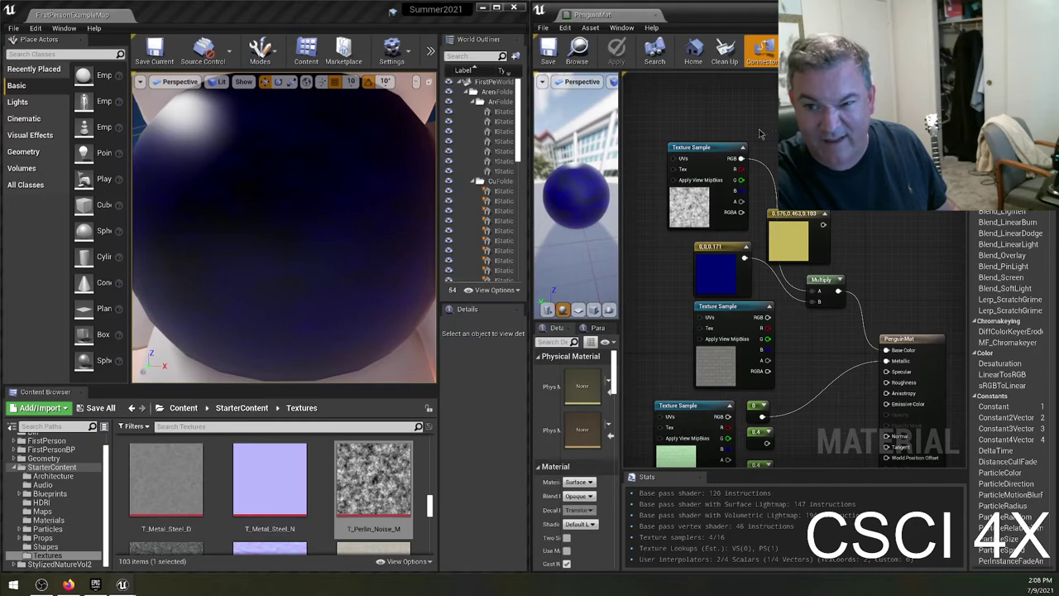
{"action": "right_click_drag", "start_coordinate": [771, 130], "coordinate": [720, 117]}
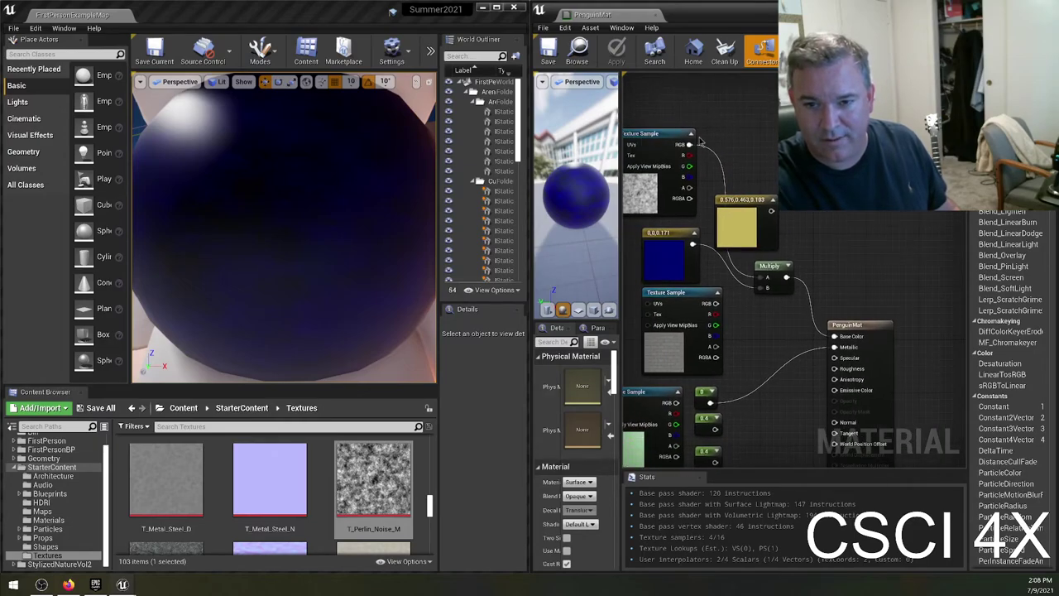
{"action": "left_click_drag", "start_coordinate": [689, 145], "coordinate": [720, 147]}
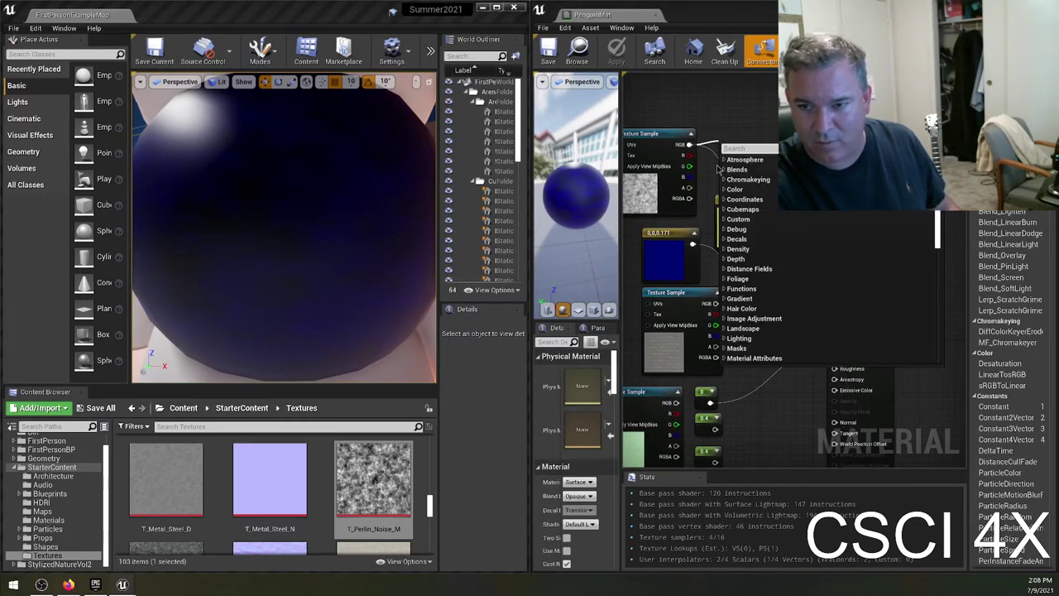
{"action": "type", "text": "multiply"}
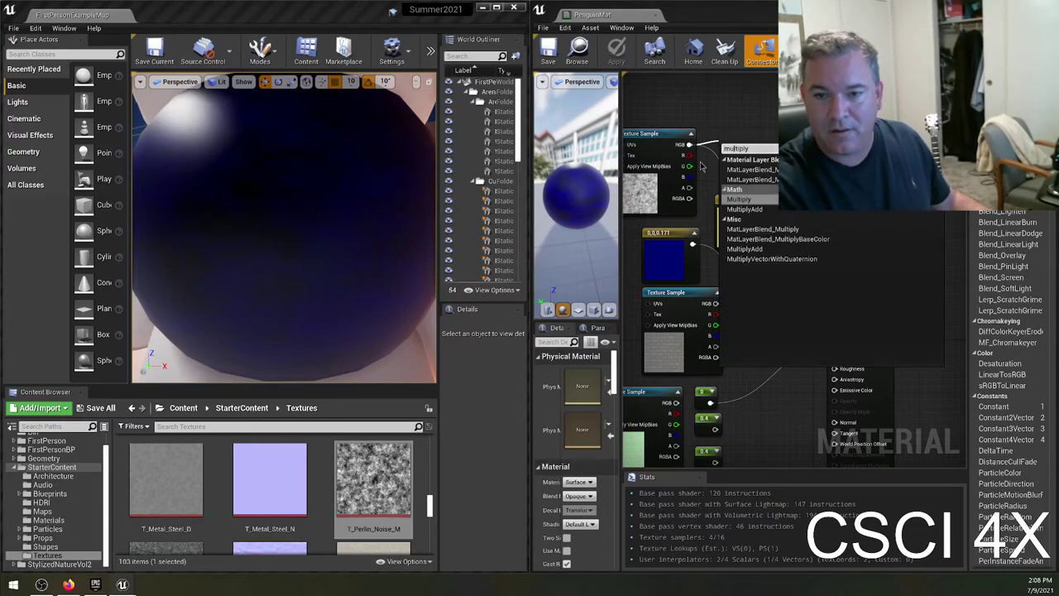
{"action": "left_click", "coordinate": [755, 200]}
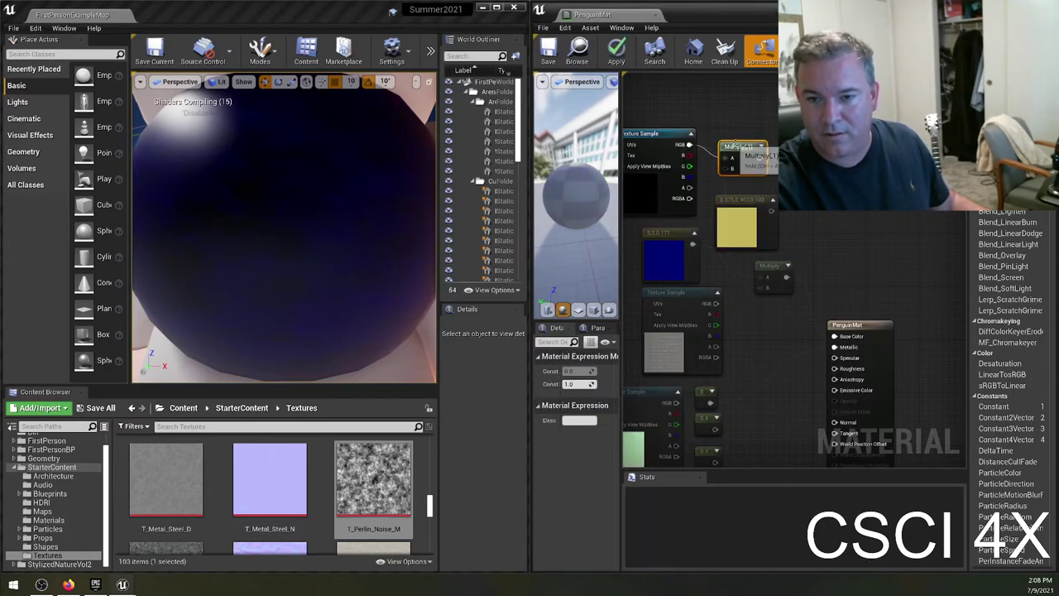
Feed a new 0.5 Constant into the new Multiply's B, connect that Multiply's output to the lower Multiply's A, and save the material.
{"action": "right_click", "coordinate": [700, 116]}
{"action": "type", "text": "c"}
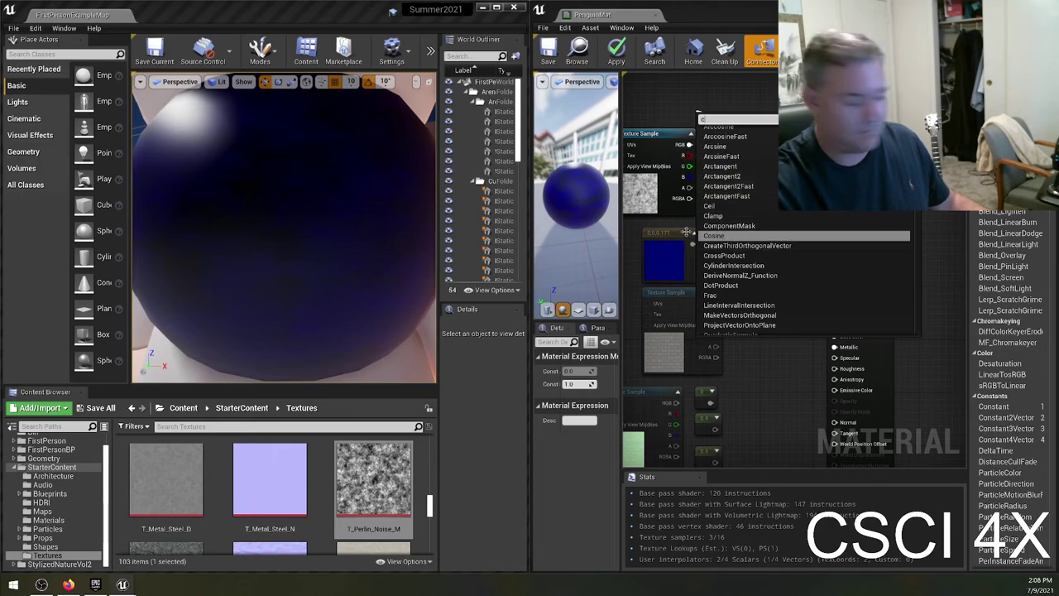
{"action": "type", "text": "onst"}
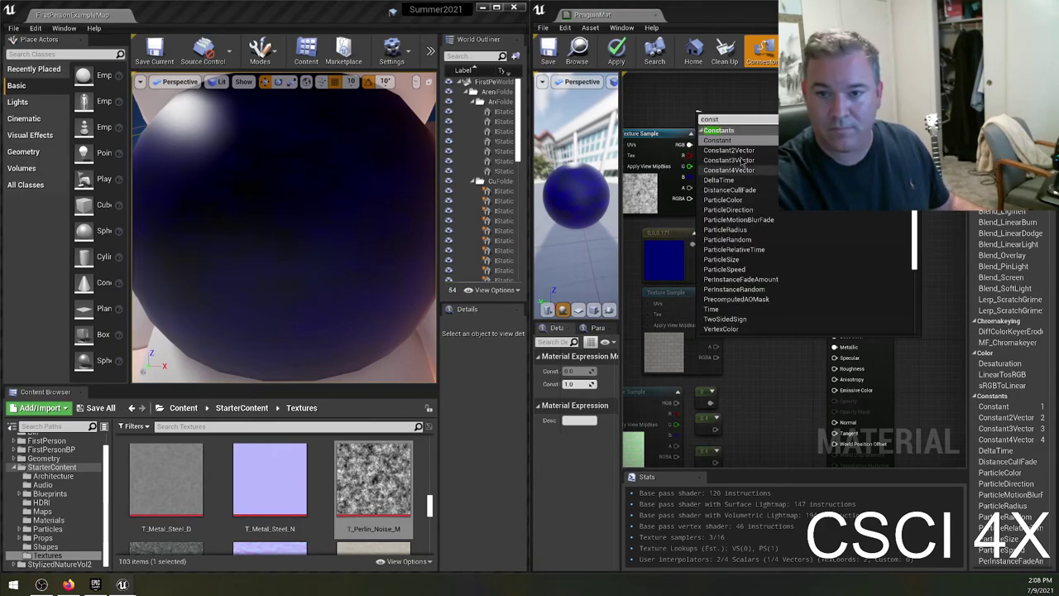
{"action": "left_click", "coordinate": [717, 140]}
{"action": "left_click_drag", "start_coordinate": [706, 118], "coordinate": [720, 168]}
{"action": "left_click", "coordinate": [571, 371]}
{"action": "type", "text": "0.5"}
{"action": "key", "text": "Return"}
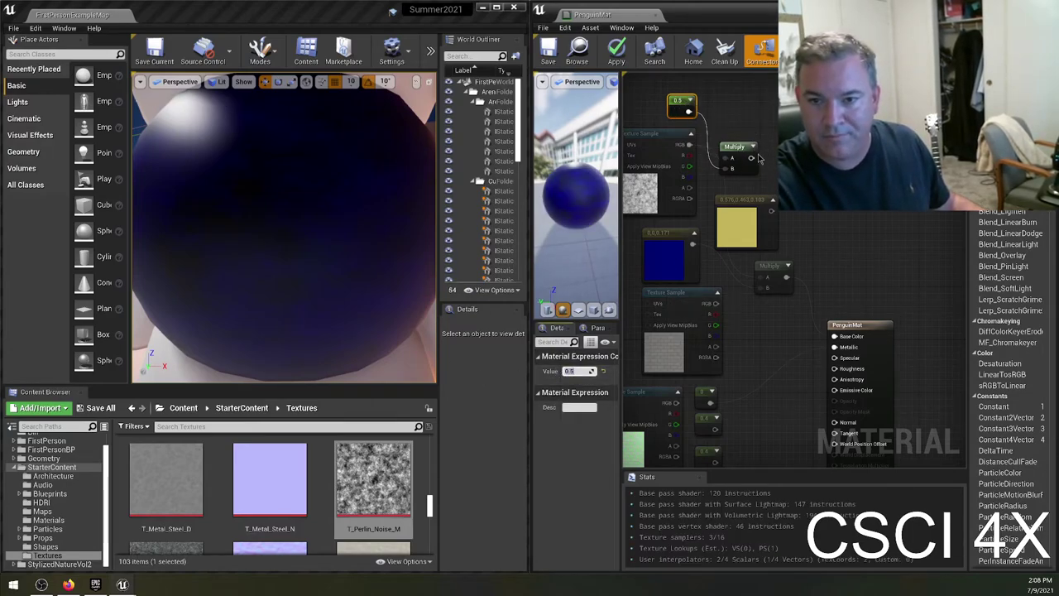
{"action": "left_click_drag", "start_coordinate": [751, 158], "coordinate": [761, 290]}
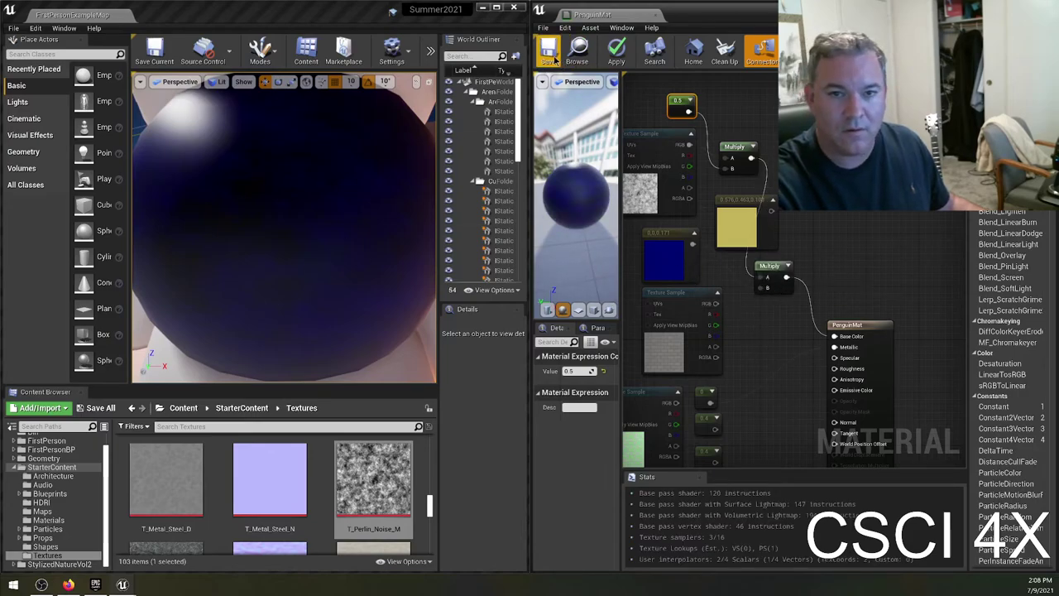
{"action": "key", "text": "ctrl+s"}
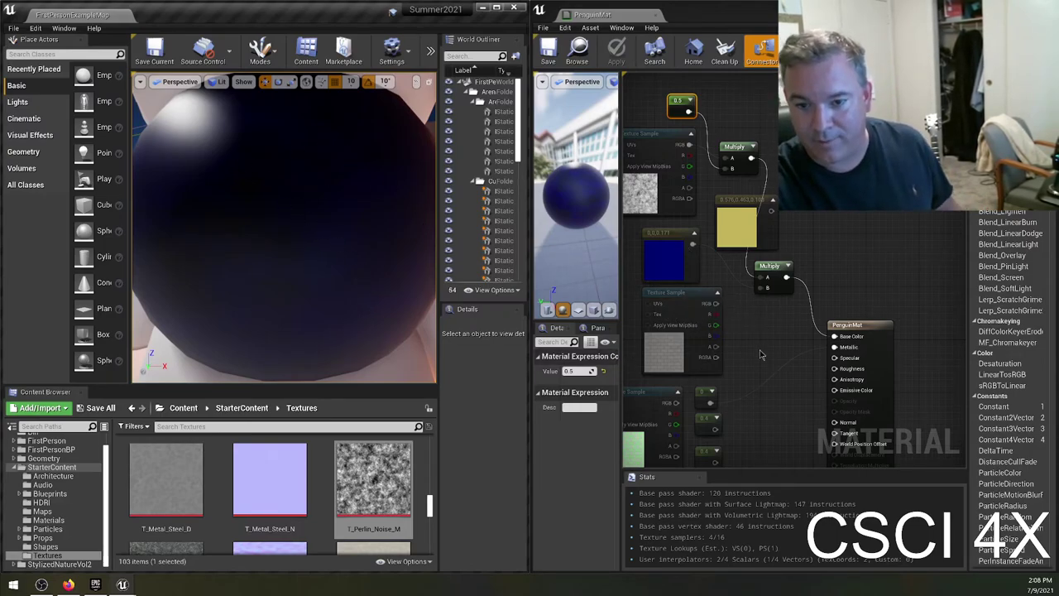
Combine the gray brick sample's RGB with the lower Multiply's output in an Add node feeding Base Color, save, and check the penguin.
{"action": "left_click_drag", "start_coordinate": [717, 303], "coordinate": [795, 340]}
{"action": "type", "text": "multiply"}
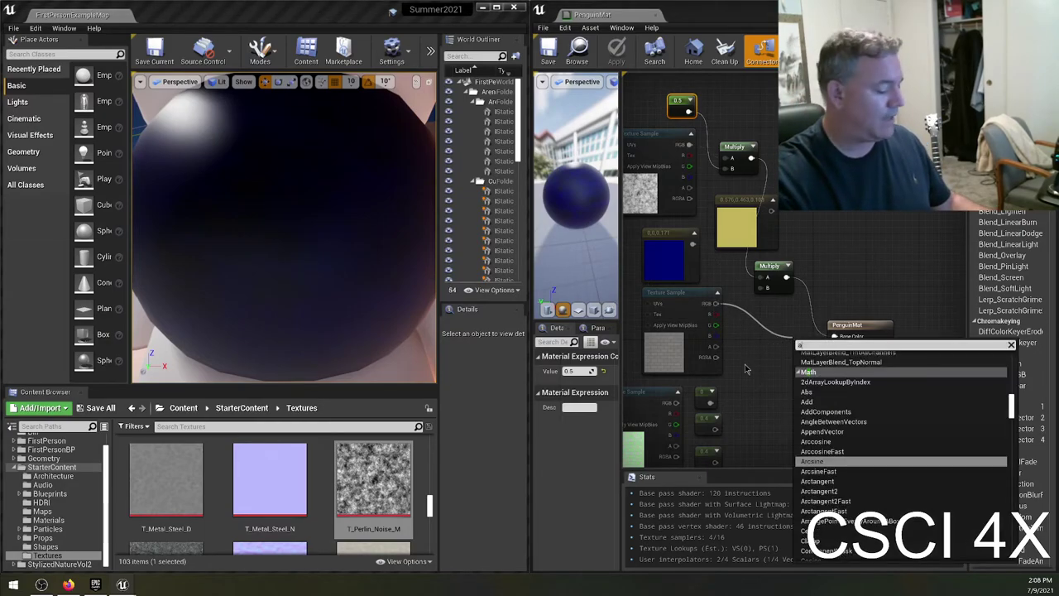
{"action": "left_click", "coordinate": [834, 401]}
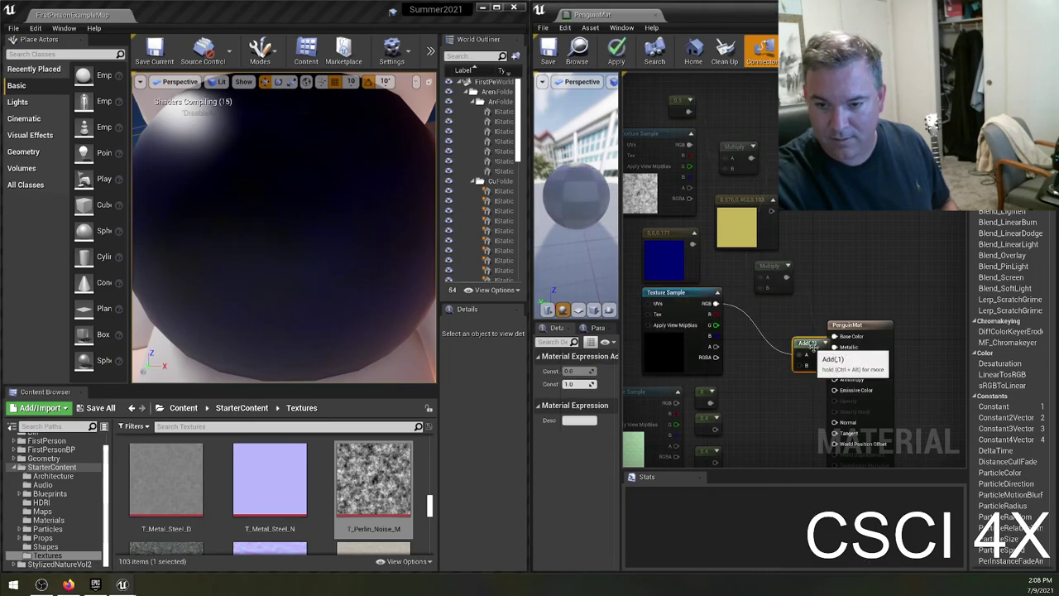
{"action": "left_click_drag", "start_coordinate": [821, 354], "coordinate": [834, 336]}
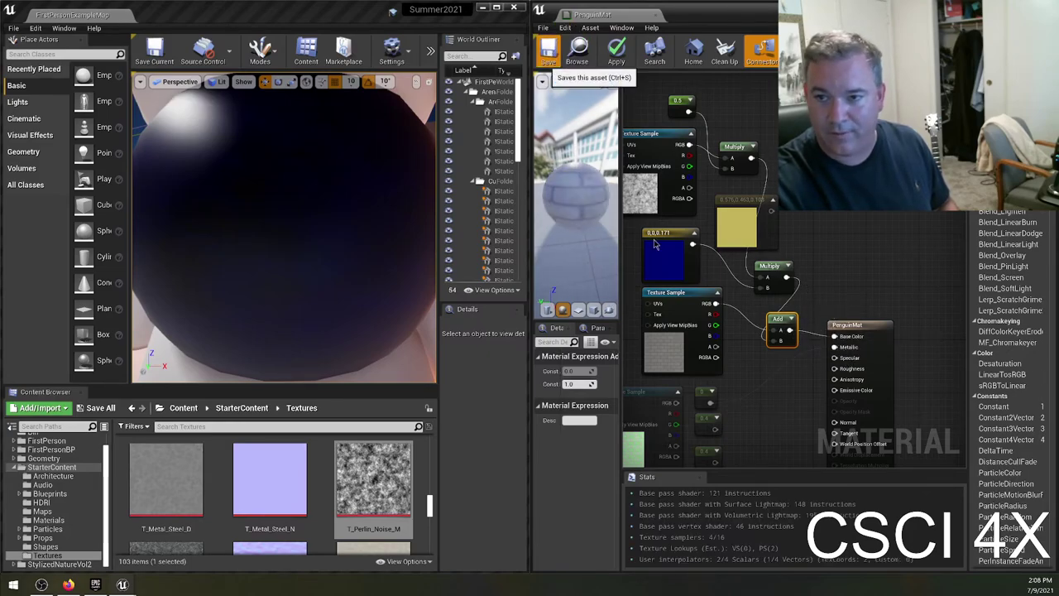
{"action": "left_click", "coordinate": [617, 51]}
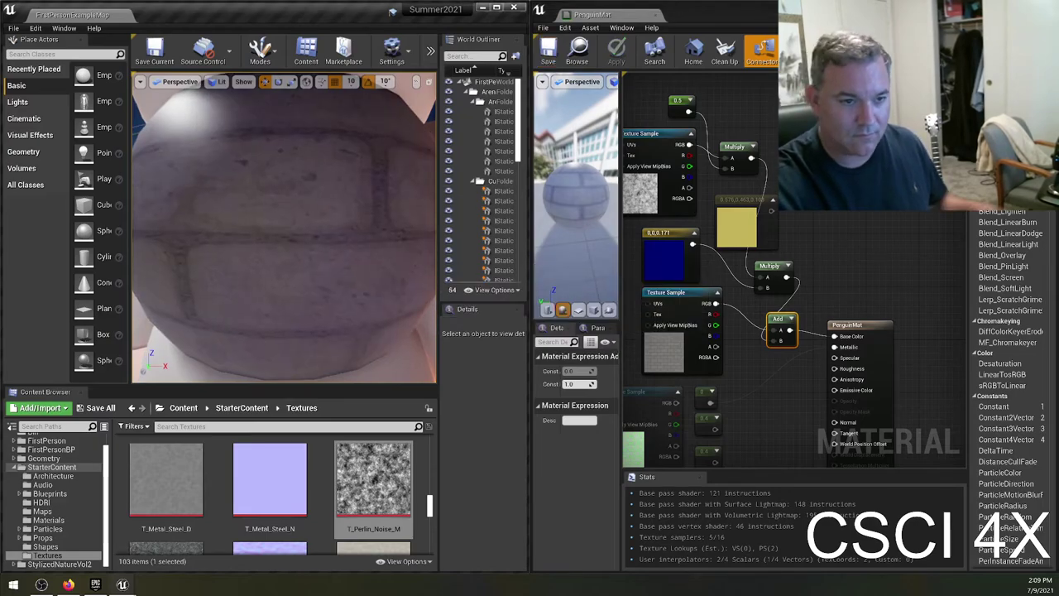
{"action": "right_click_drag", "start_coordinate": [284, 229], "coordinate": [284, 229]}
{"action": "right_click_drag", "start_coordinate": [312, 272], "coordinate": [346, 260]}
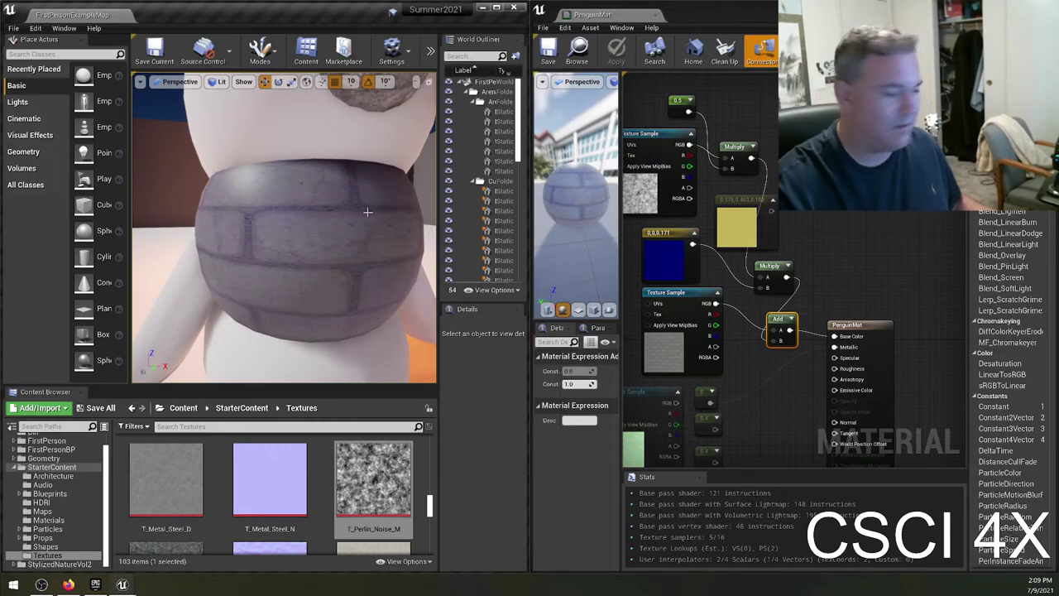
{"action": "right_click", "coordinate": [837, 258]}
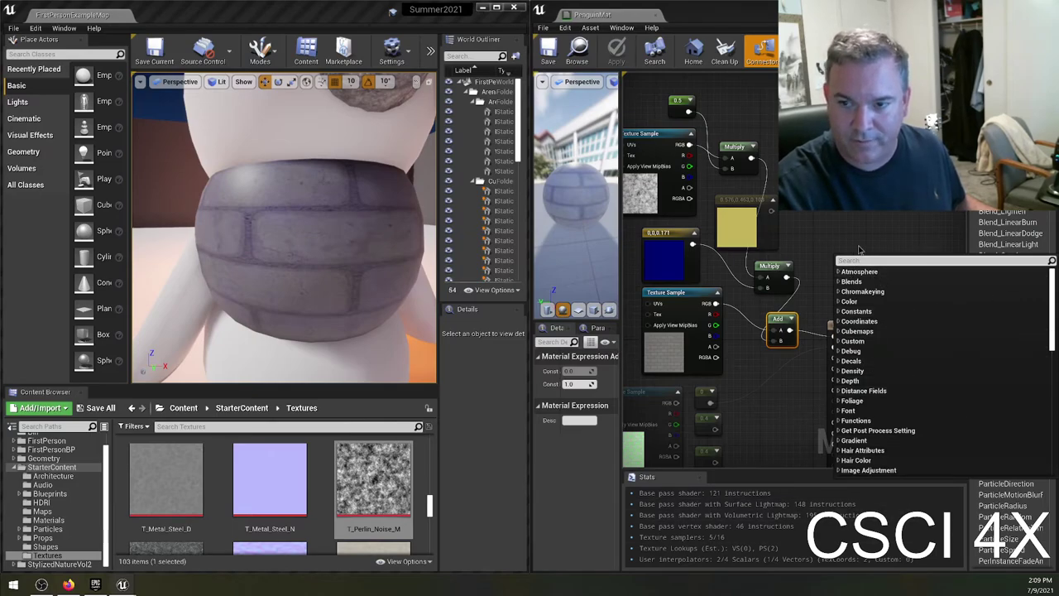
{"action": "type", "text": "dsfsd"}
{"action": "left_click", "coordinate": [890, 240]}
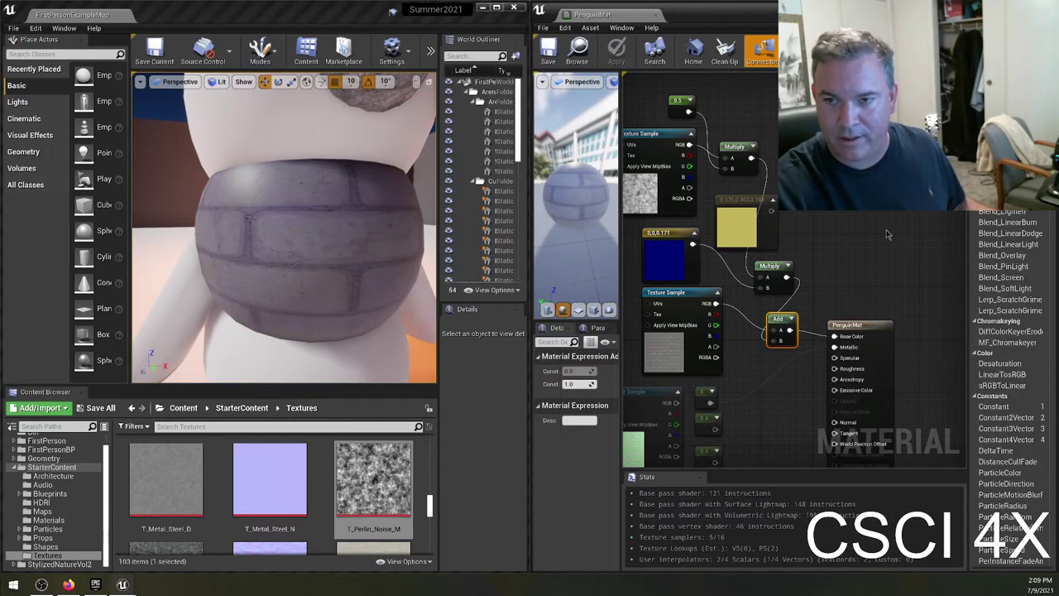
Move the unused yellow constant out of the node chain to a spot above and right of the PenguinMat node.
{"action": "left_click_drag", "start_coordinate": [739, 206], "coordinate": [917, 235]}
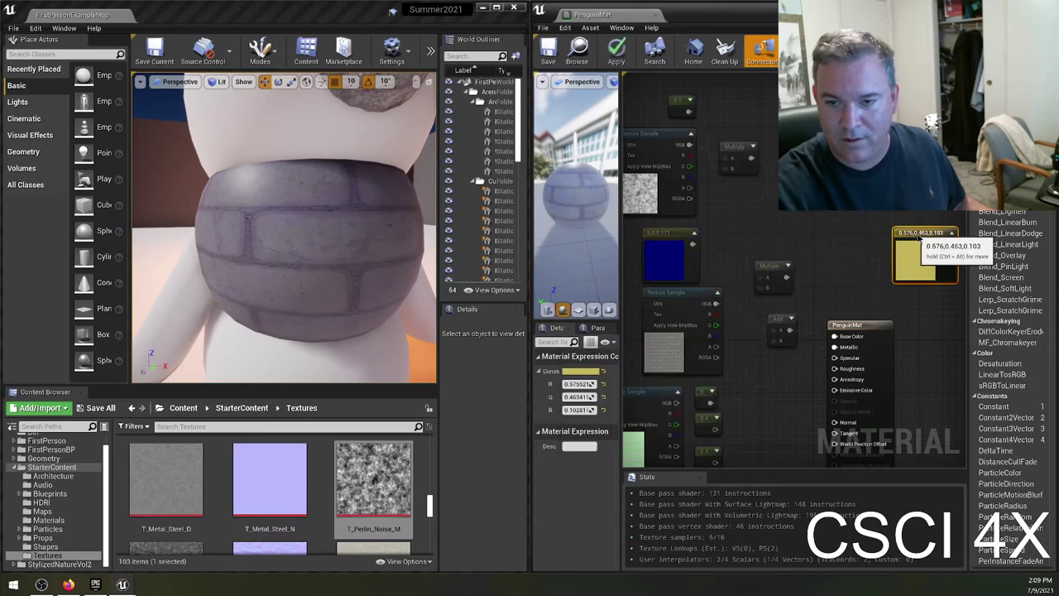
{"action": "right_click_drag", "start_coordinate": [691, 252], "coordinate": [740, 255]}
{"action": "left_click", "coordinate": [651, 295]}
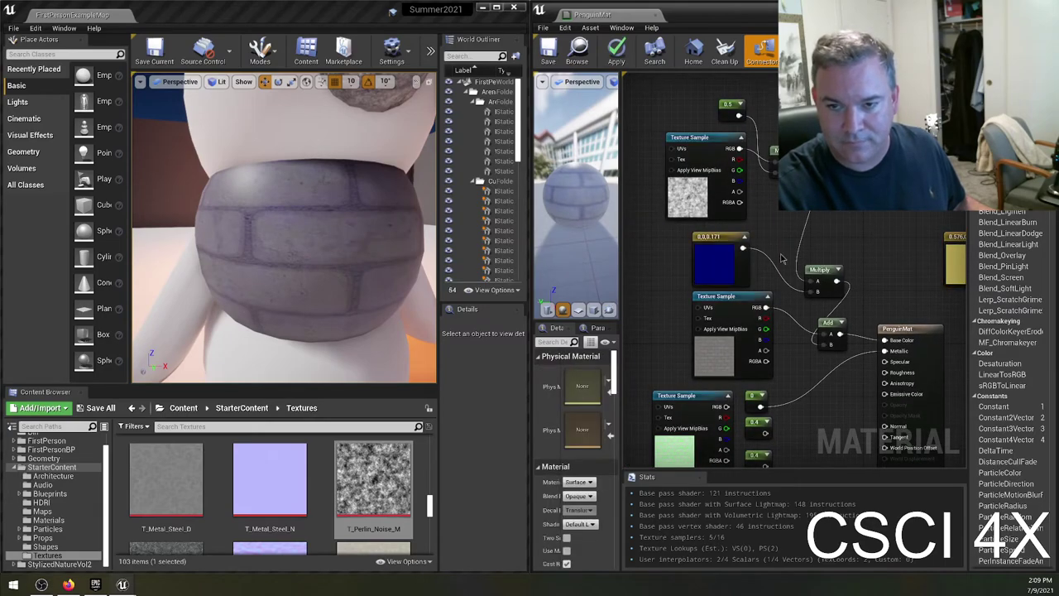
{"action": "right_click_drag", "start_coordinate": [790, 221], "coordinate": [755, 229]}
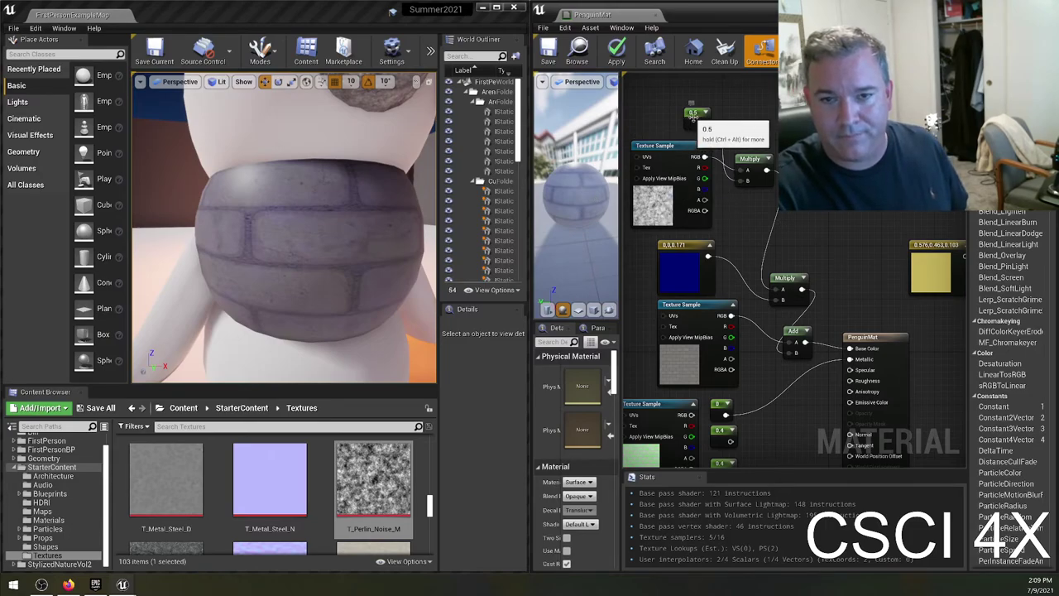
Set the noise Multiply's constant to 0.25, save the material, and view the penguin's belly from another angle.
{"action": "left_click", "coordinate": [695, 114]}
{"action": "left_click", "coordinate": [579, 371]}
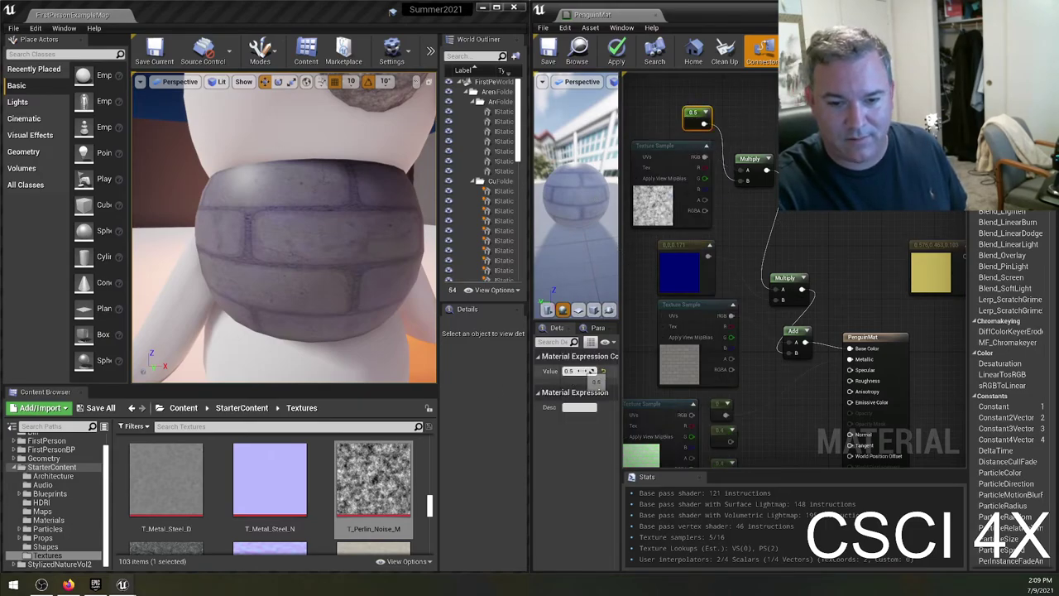
{"action": "type", "text": "0.25"}
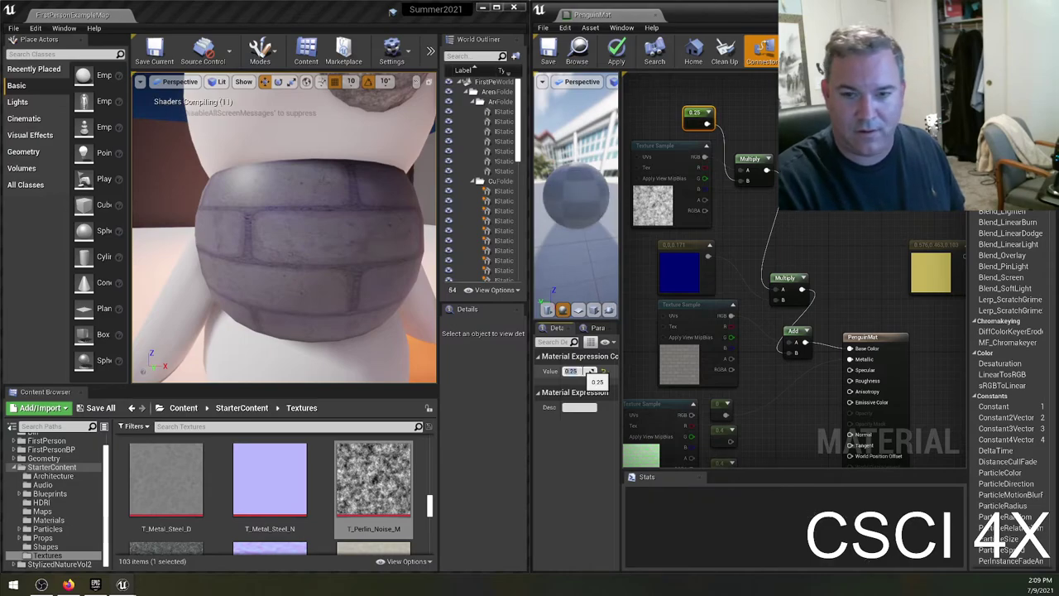
{"action": "key", "text": "Return"}
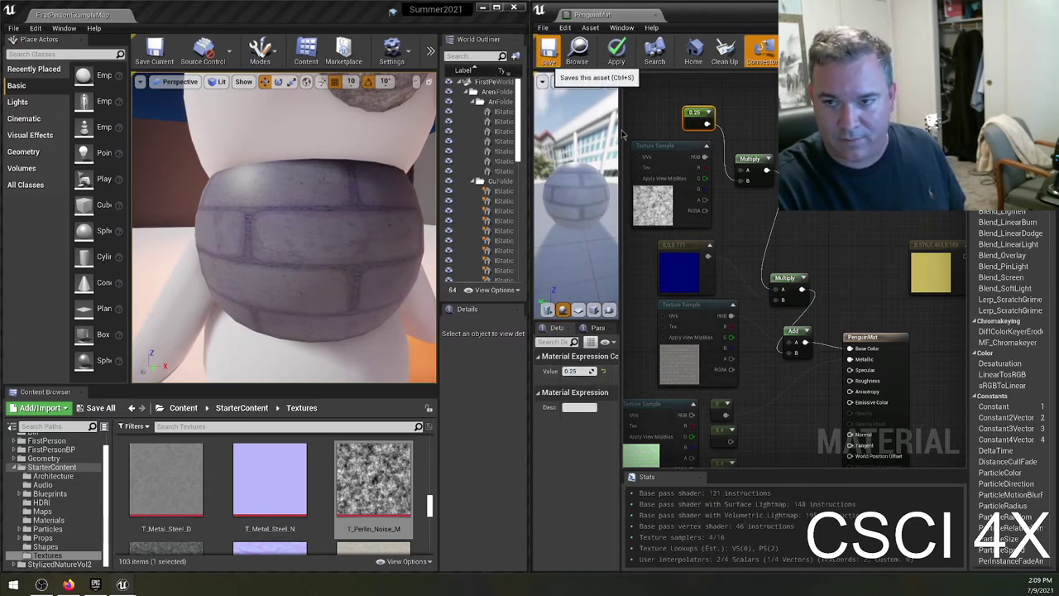
{"action": "key", "text": "ctrl+s"}
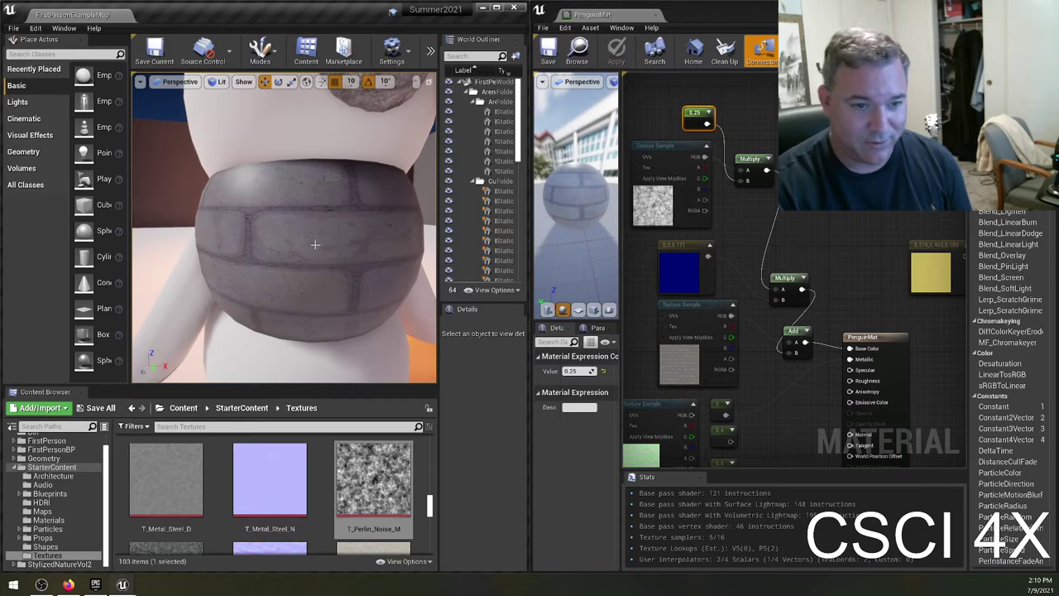
{"action": "right_click_drag", "start_coordinate": [315, 244], "coordinate": [435, 253]}
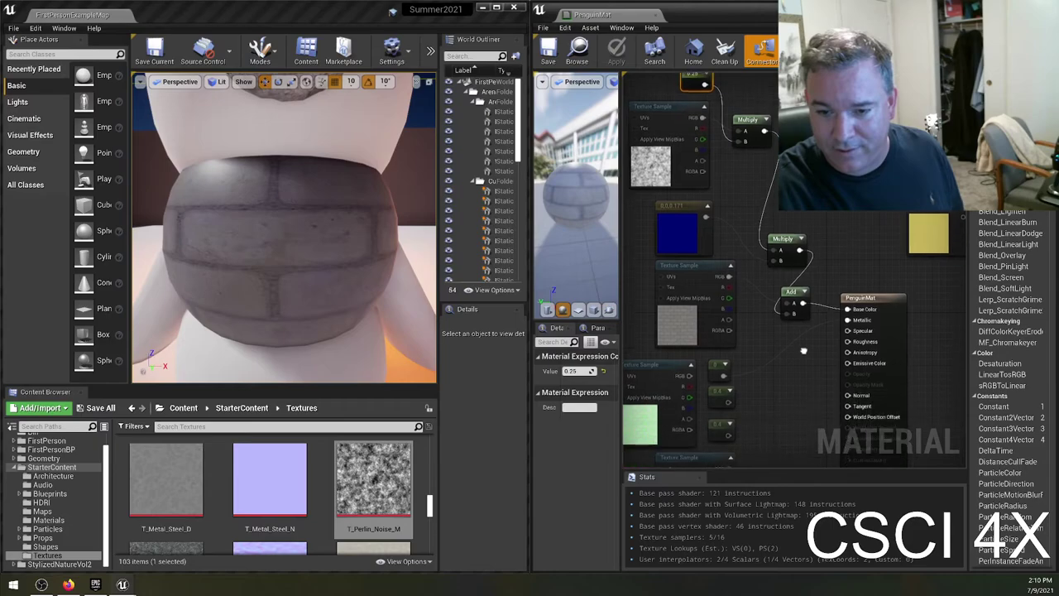
Connect the blue brick normal sample's RGB output to PenguinMat's Normal input and save the material.
{"action": "right_click_drag", "start_coordinate": [810, 395], "coordinate": [827, 308]}
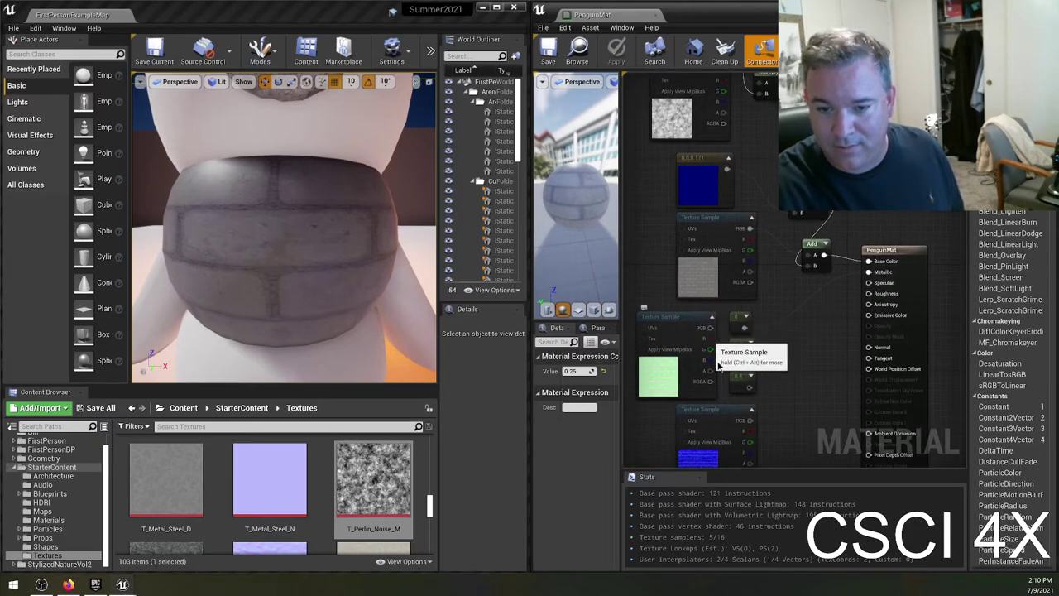
{"action": "left_click_drag", "start_coordinate": [749, 421], "coordinate": [877, 348]}
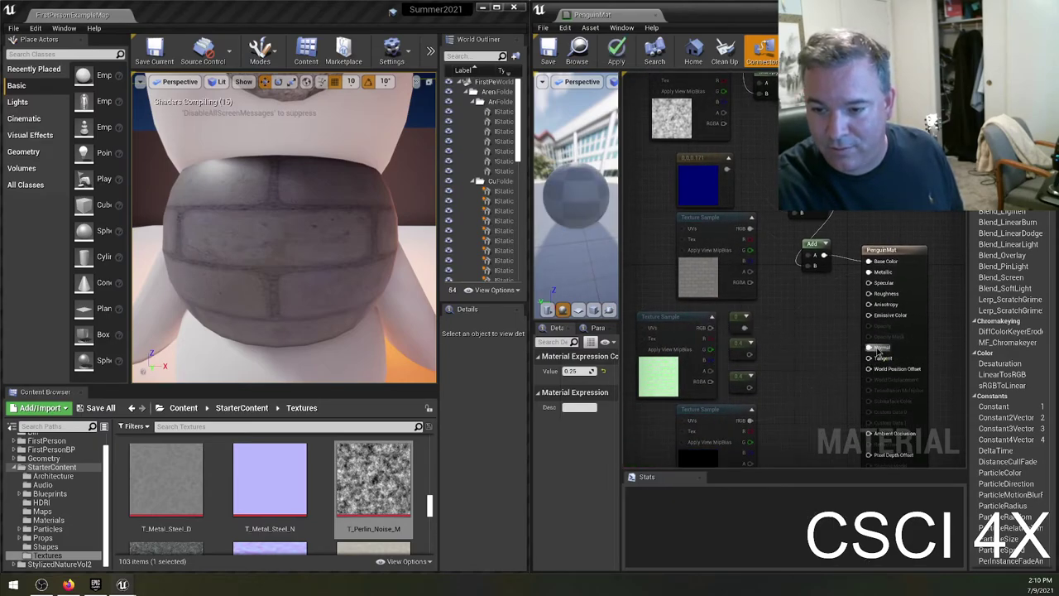
{"action": "left_click", "coordinate": [548, 51]}
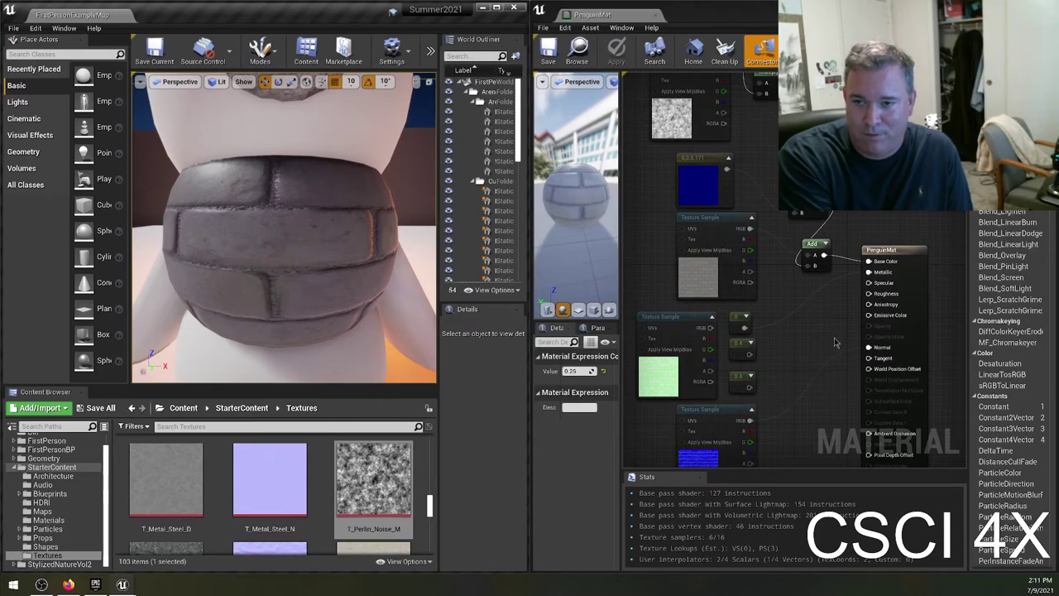
Connect the green brick sample's RGB output to PenguinMat's Specular input and view the penguin's belly from another angle.
{"action": "left_click_drag", "start_coordinate": [710, 328], "coordinate": [867, 282]}
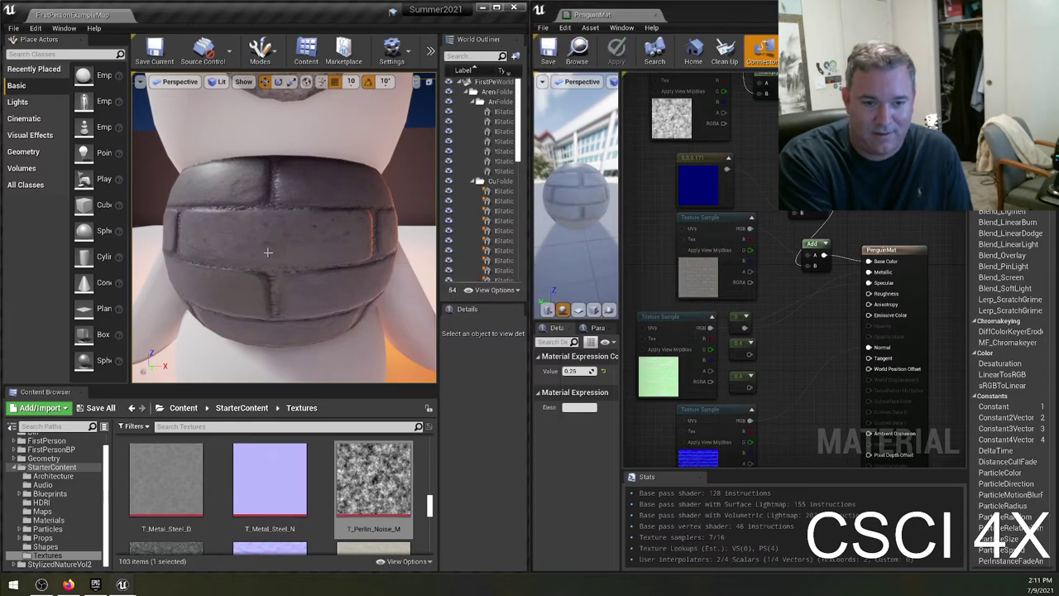
{"action": "right_click_drag", "start_coordinate": [253, 241], "coordinate": [222, 235]}
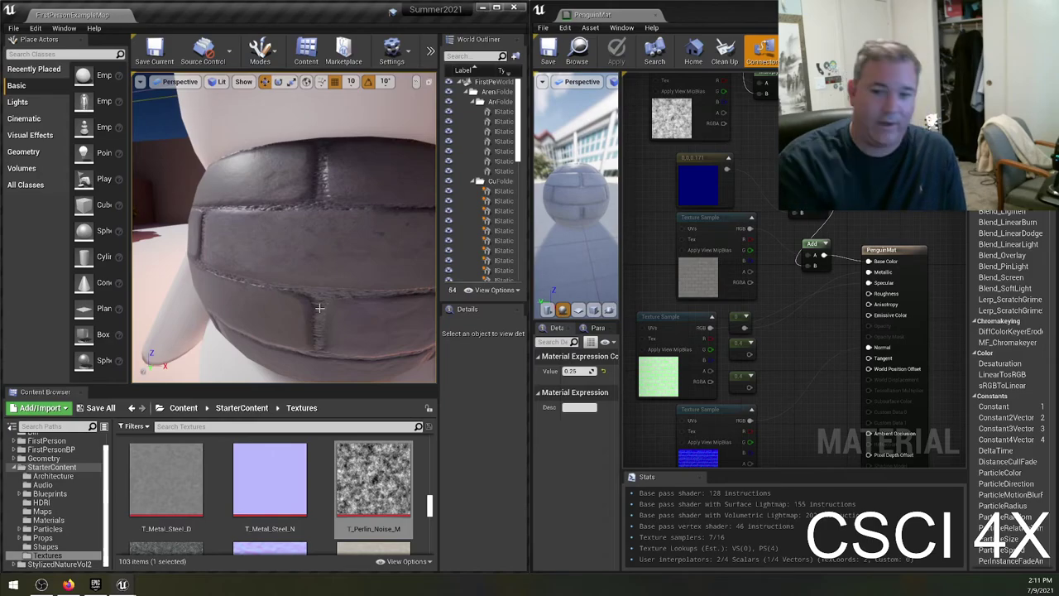
{"action": "right_click", "coordinate": [819, 343]}
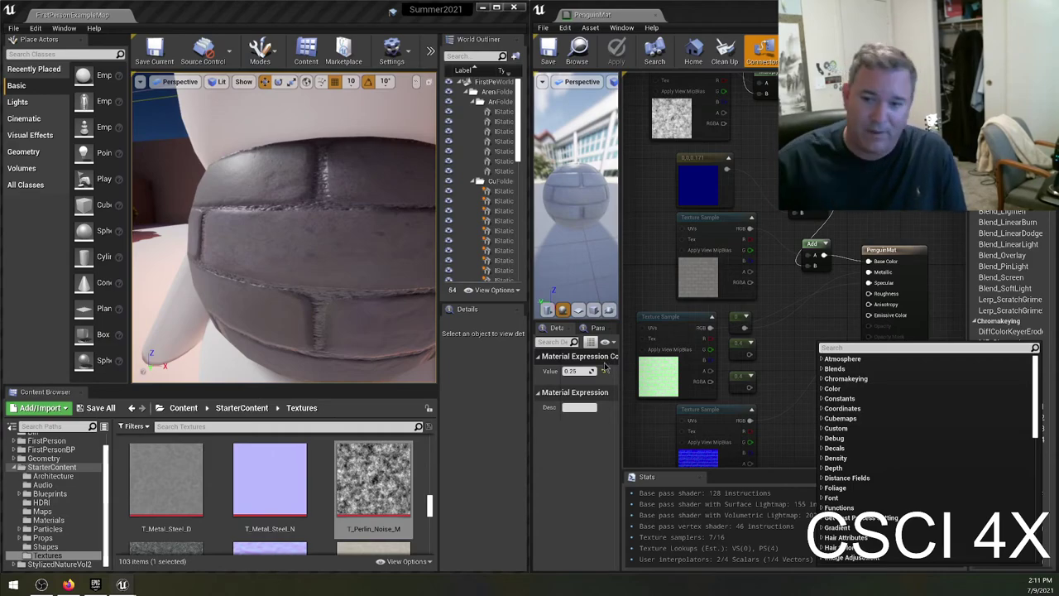
{"action": "left_click", "coordinate": [840, 342]}
{"action": "left_click_drag", "start_coordinate": [744, 327], "coordinate": [838, 331]}
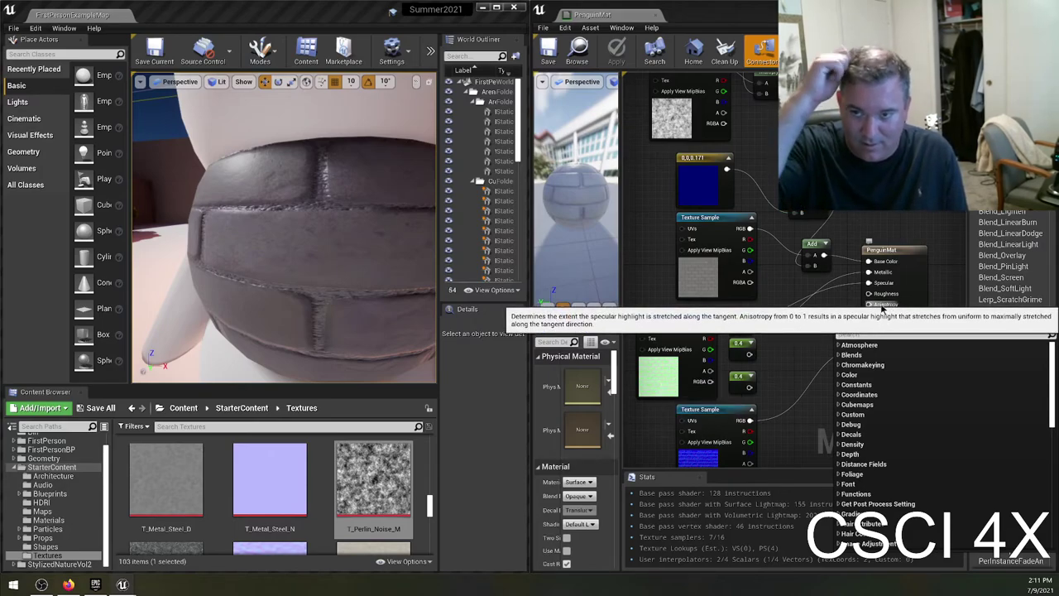
{"action": "left_click", "coordinate": [789, 357]}
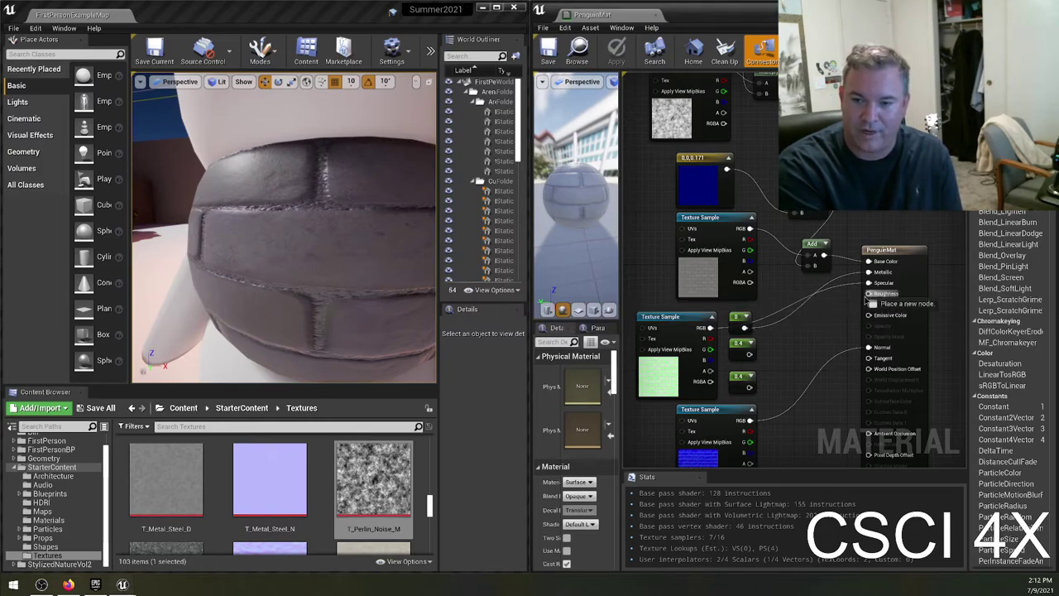
{"action": "left_click_drag", "start_coordinate": [868, 293], "coordinate": [815, 327]}
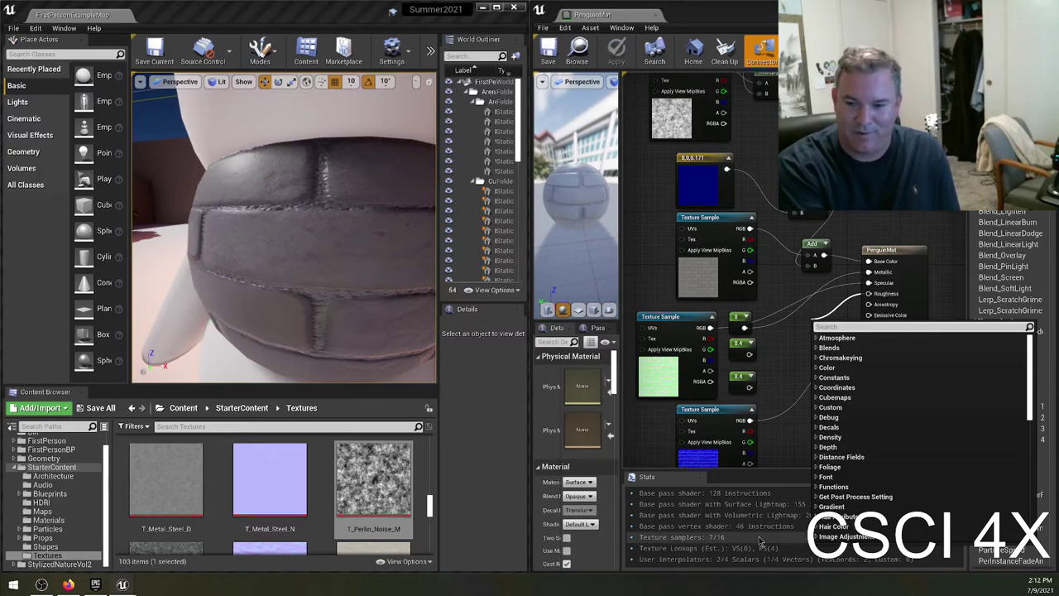
{"action": "left_click", "coordinate": [778, 363]}
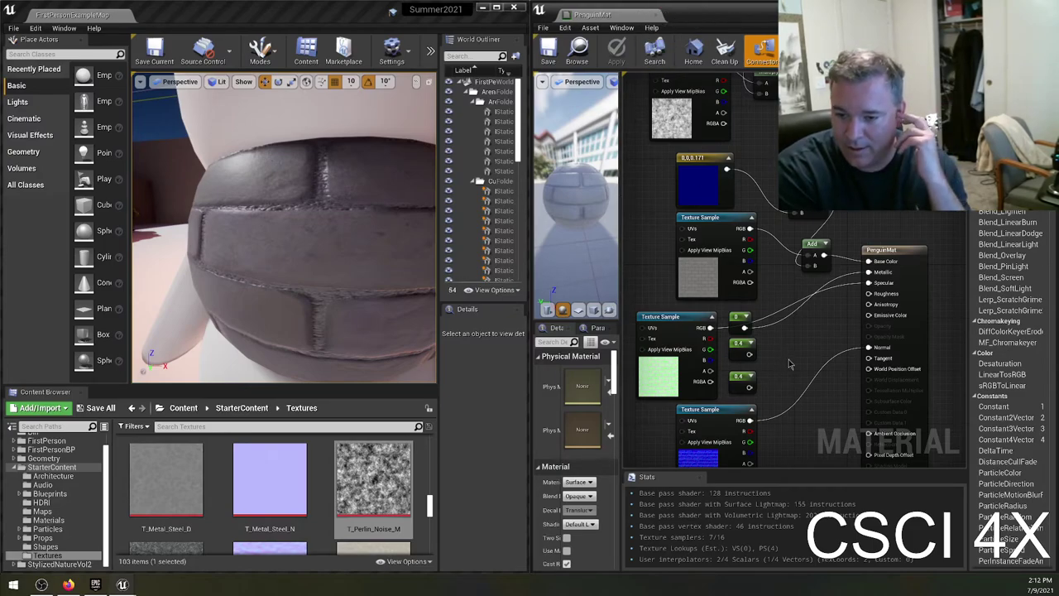
Close the PenguinMat material editor, maximize the level editor window, and bring the wood-paneled wall into view.
{"action": "right_click_drag", "start_coordinate": [796, 357], "coordinate": [794, 310]}
{"action": "left_click", "coordinate": [650, 31]}
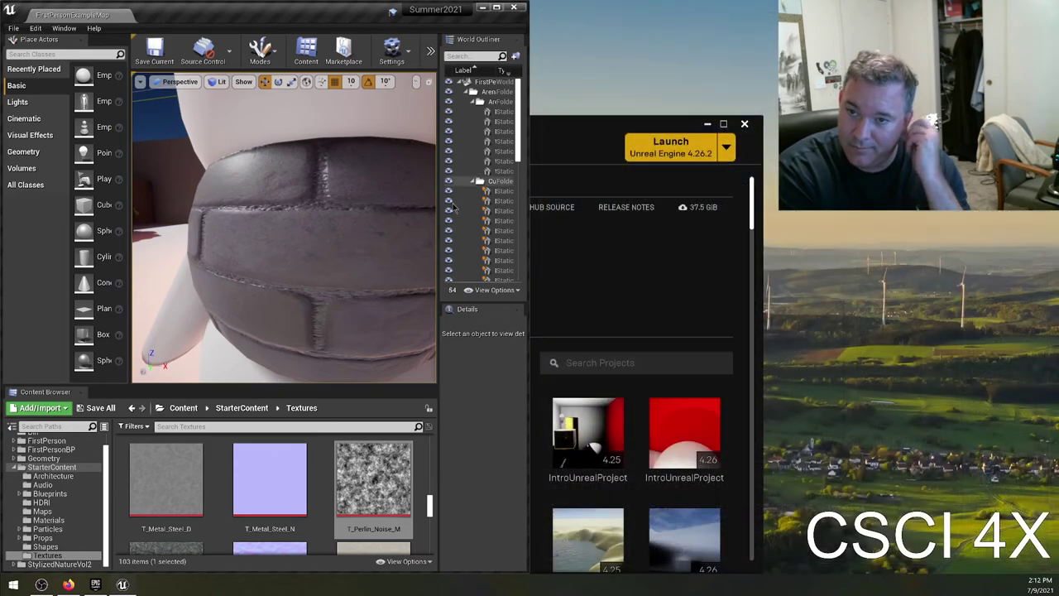
{"action": "left_click", "coordinate": [496, 7]}
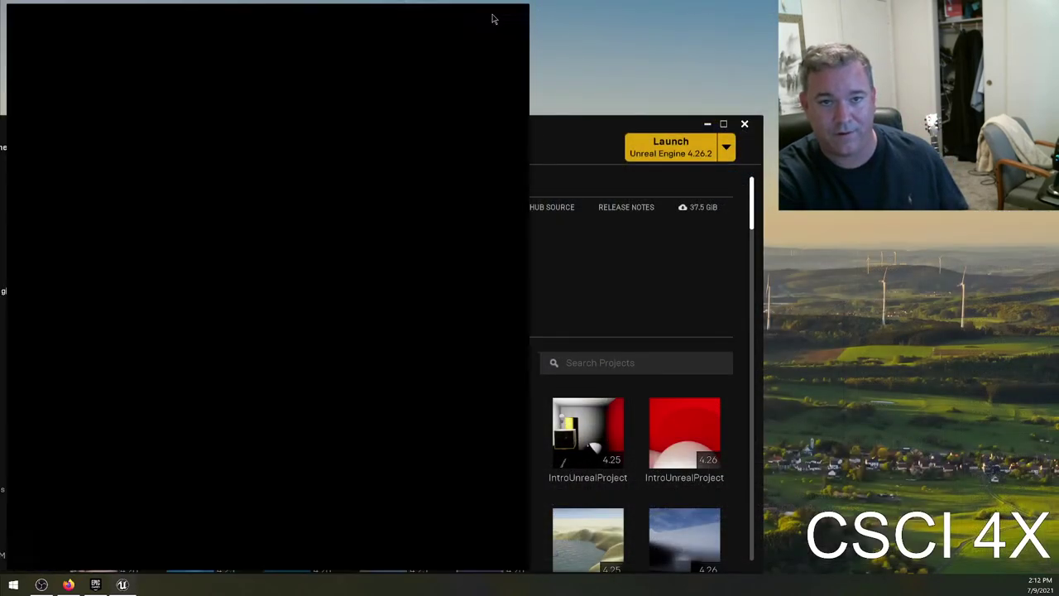
{"action": "mouse_move", "coordinate": [454, 203]}
{"action": "right_mouse_down"}
{"action": "mouse_move", "coordinate": [446, 207]}
{"action": "mouse_move", "coordinate": [463, 203]}
{"action": "mouse_move", "coordinate": [459, 186]}
{"action": "mouse_move", "coordinate": [409, 192]}
{"action": "mouse_move", "coordinate": [459, 186]}
{"action": "mouse_move", "coordinate": [463, 202]}
{"action": "mouse_move", "coordinate": [430, 188]}
{"action": "mouse_move", "coordinate": [446, 192]}
{"action": "right_mouse_up"}
{"action": "right_click_drag", "start_coordinate": [638, 259], "coordinate": [611, 266]}
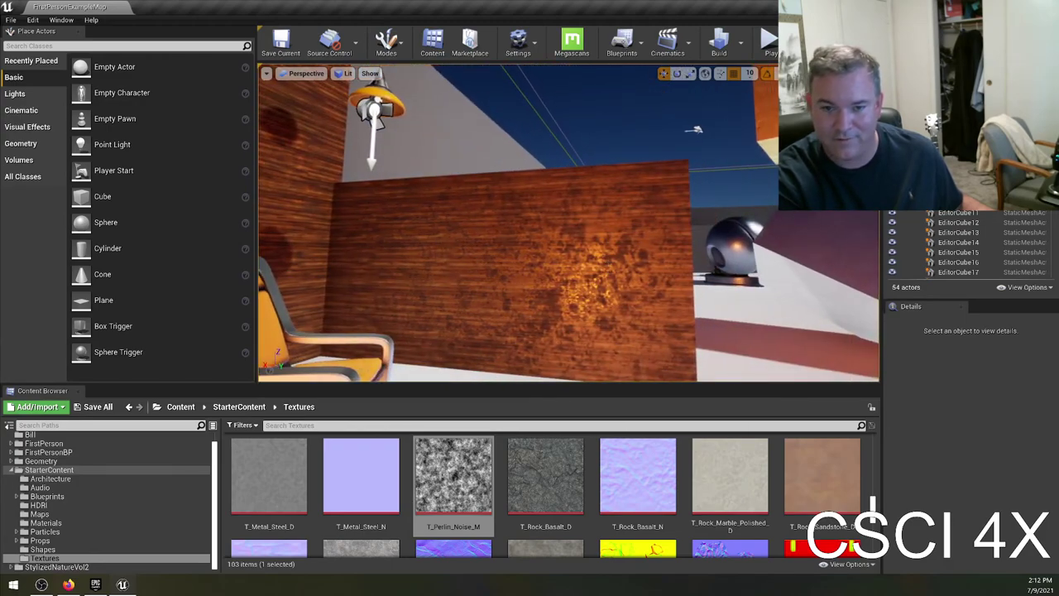
Select the low wood wall, locate its material in the StarterContent Materials folder, and open M_Wood_Oak in a maximized editor.
{"action": "left_click", "coordinate": [513, 273]}
{"action": "left_click", "coordinate": [1005, 563]}
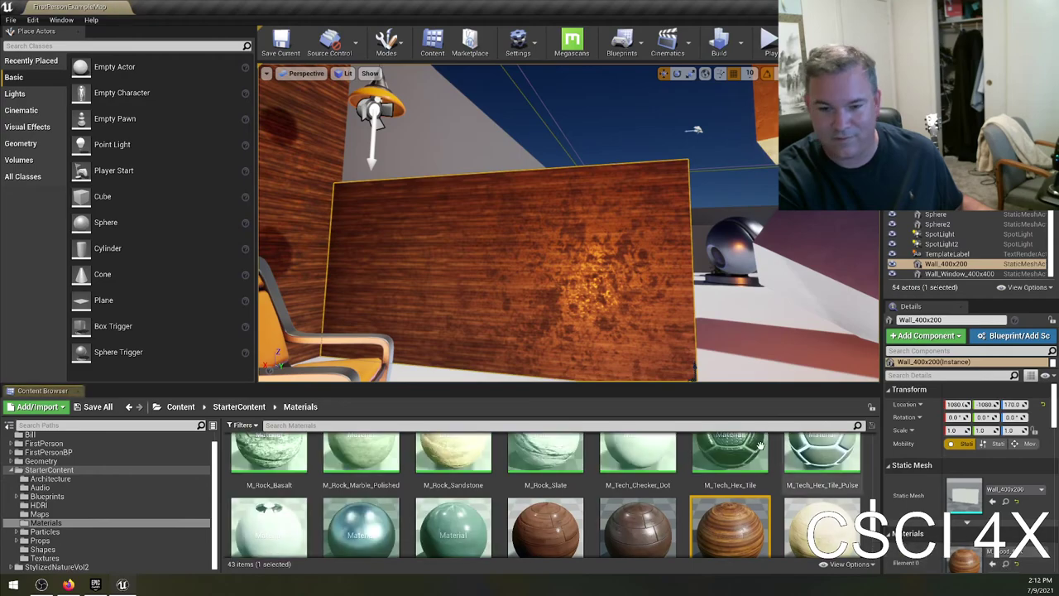
{"action": "double_click", "coordinate": [730, 521]}
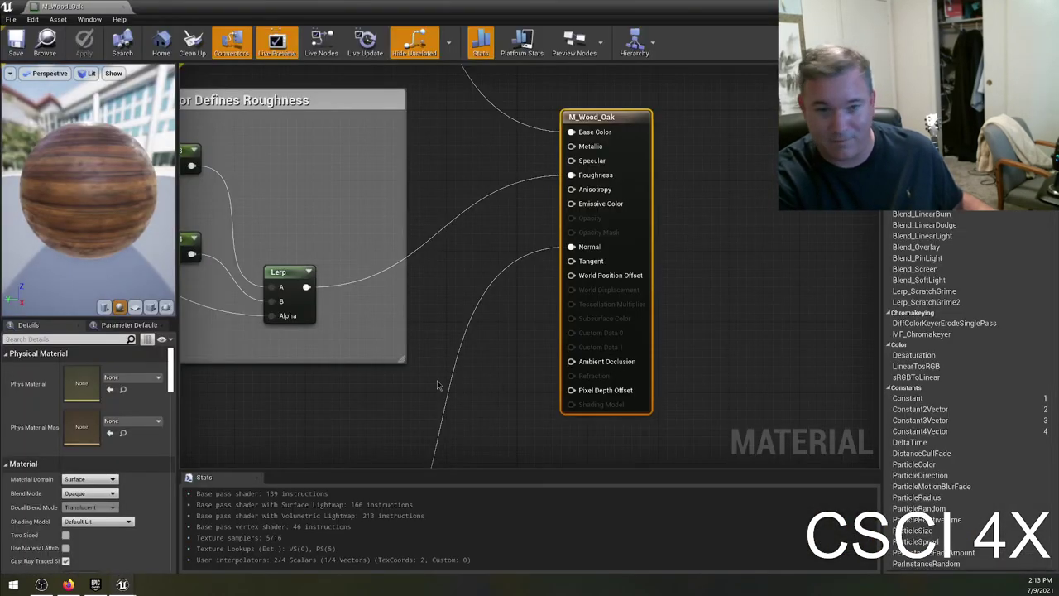
{"action": "double_click", "coordinate": [510, 12]}
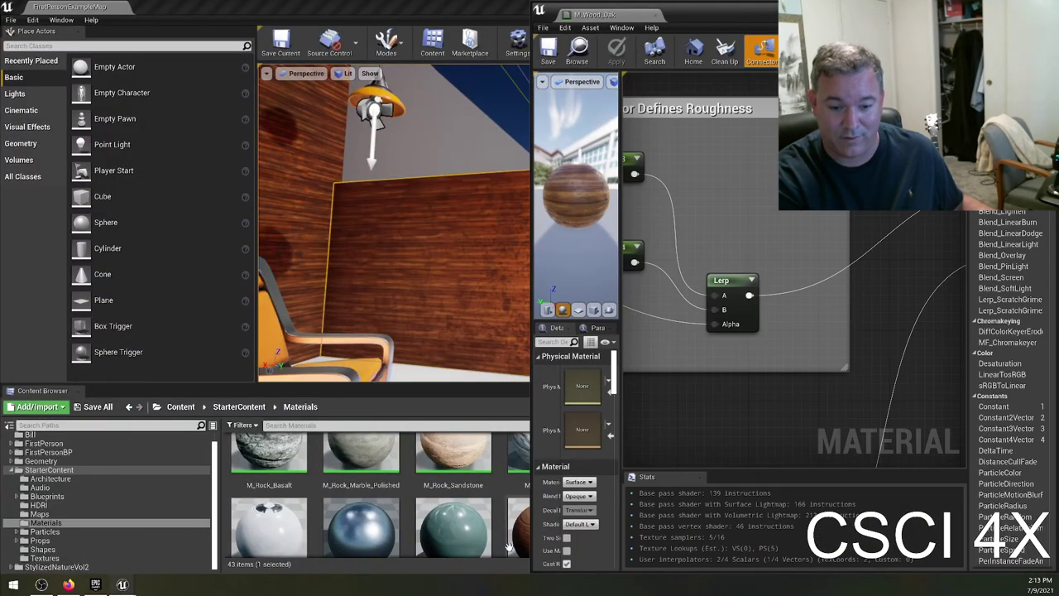
{"action": "double_click", "coordinate": [716, 15]}
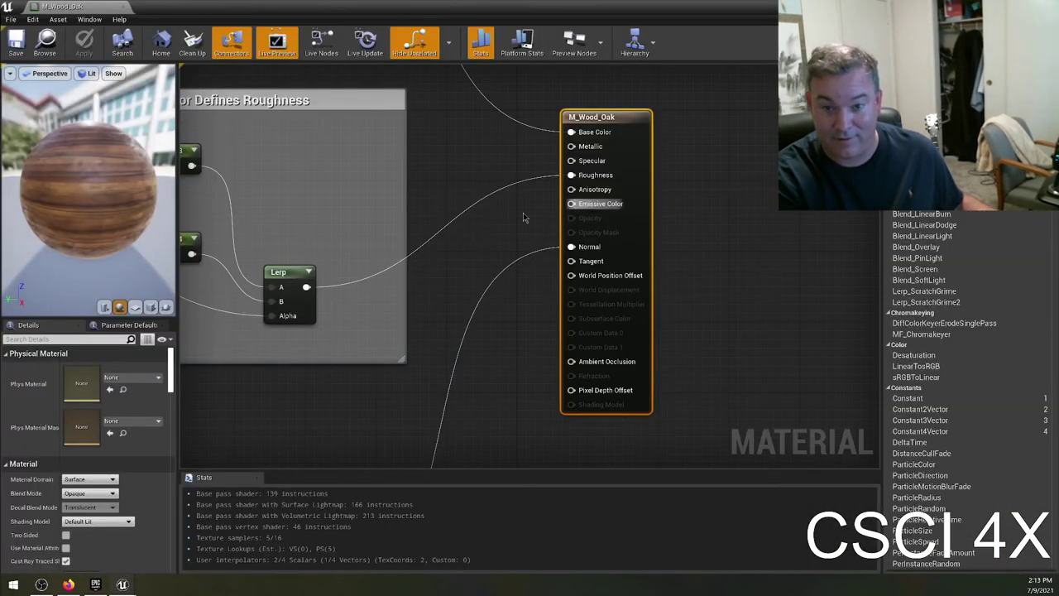
Examine how M_Wood_Oak's macro texture variation and base color alpha feed the Lerp that drives Roughness.
{"action": "right_click_drag", "start_coordinate": [522, 212], "coordinate": [672, 218]}
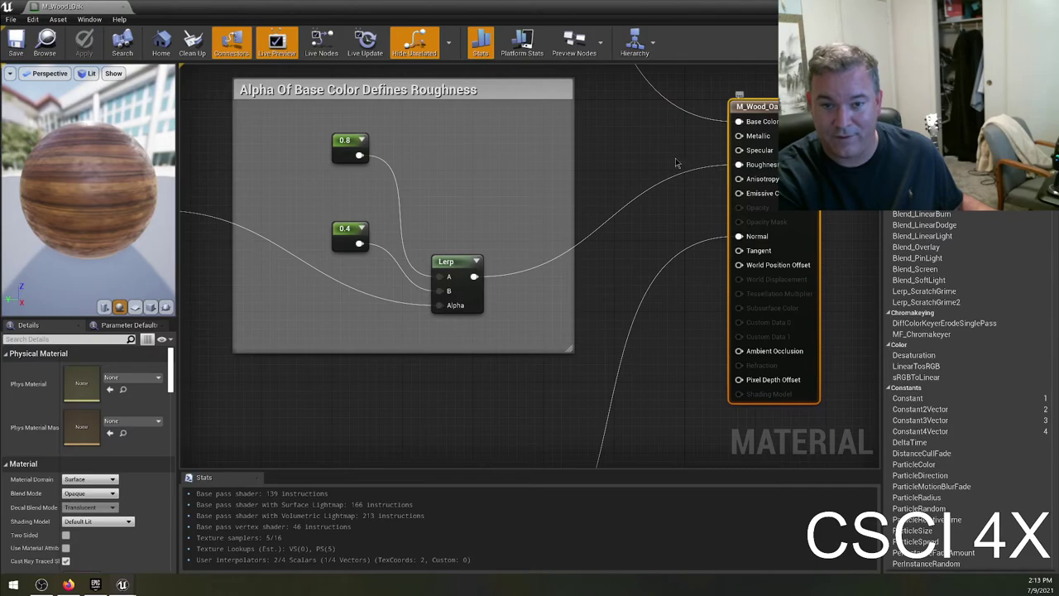
{"action": "right_click_drag", "start_coordinate": [676, 163], "coordinate": [435, 144]}
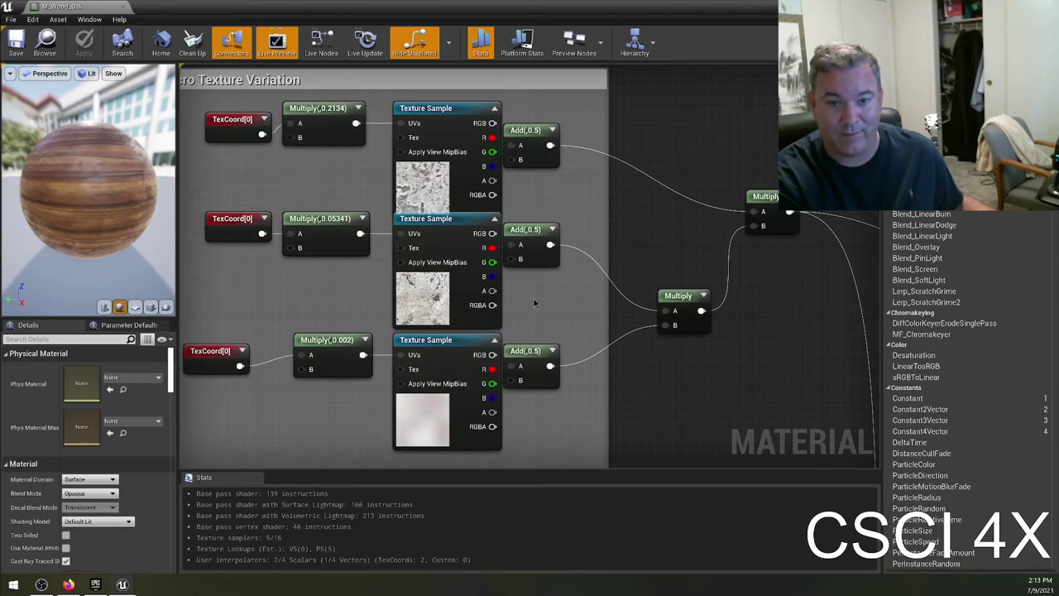
{"action": "right_click_drag", "start_coordinate": [723, 367], "coordinate": [687, 417]}
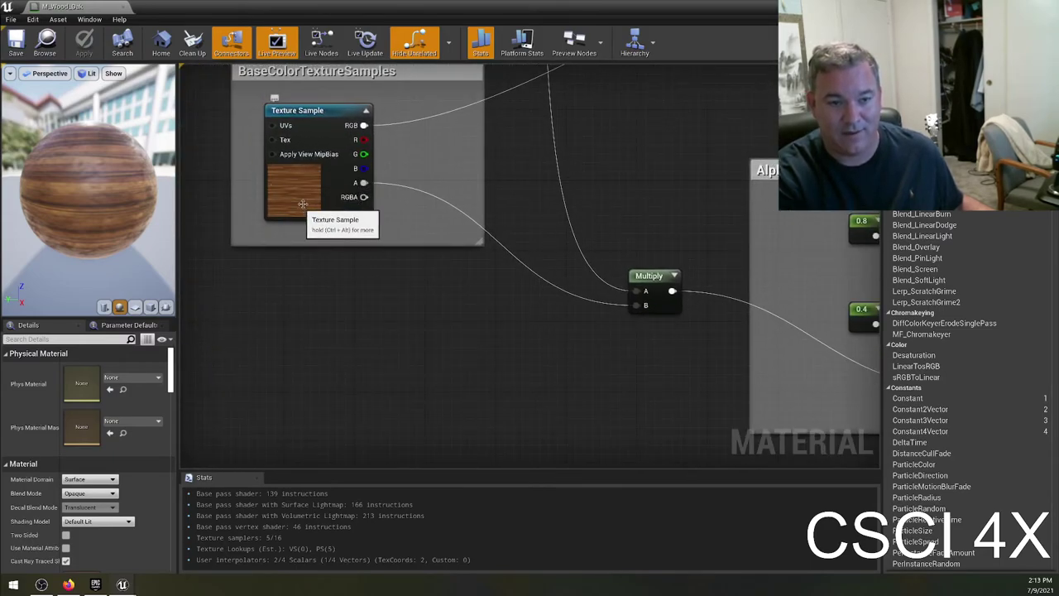
{"action": "right_click_drag", "start_coordinate": [778, 402], "coordinate": [439, 386]}
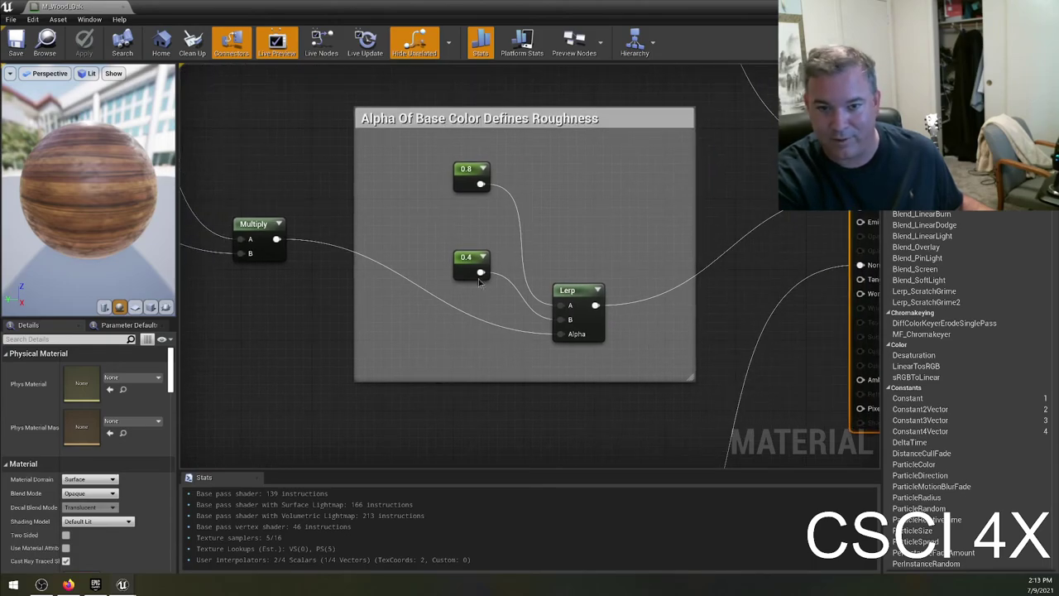
{"action": "right_click_drag", "start_coordinate": [722, 331], "coordinate": [542, 376]}
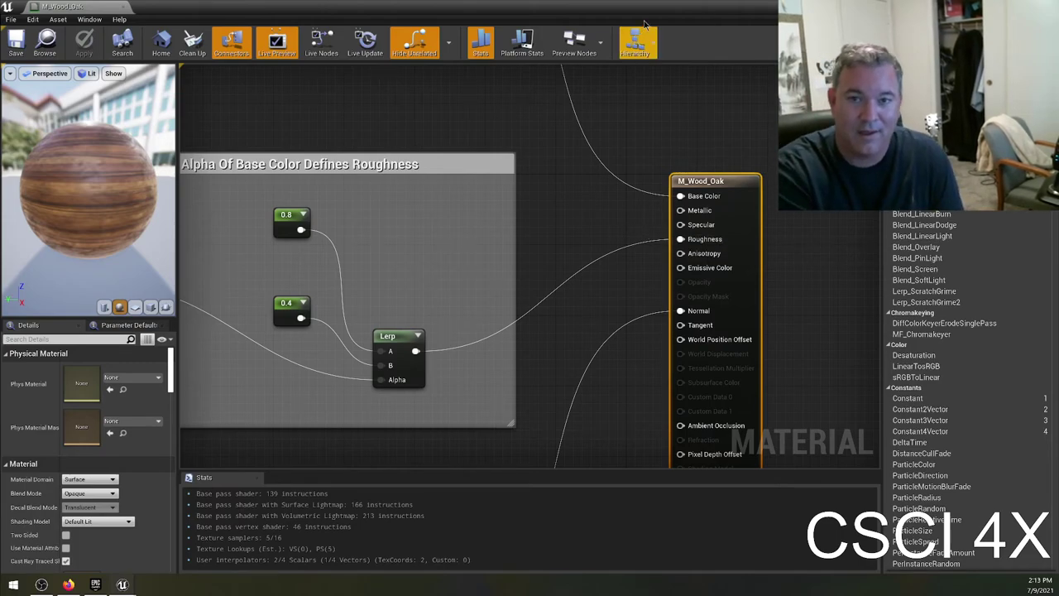
Return to the level and inspect the roughness variation in the wood wall's reflections from several angles and up close.
{"action": "left_click_drag", "start_coordinate": [637, 8], "coordinate": [582, 240]}
{"action": "right_click_drag", "start_coordinate": [581, 240], "coordinate": [634, 196]}
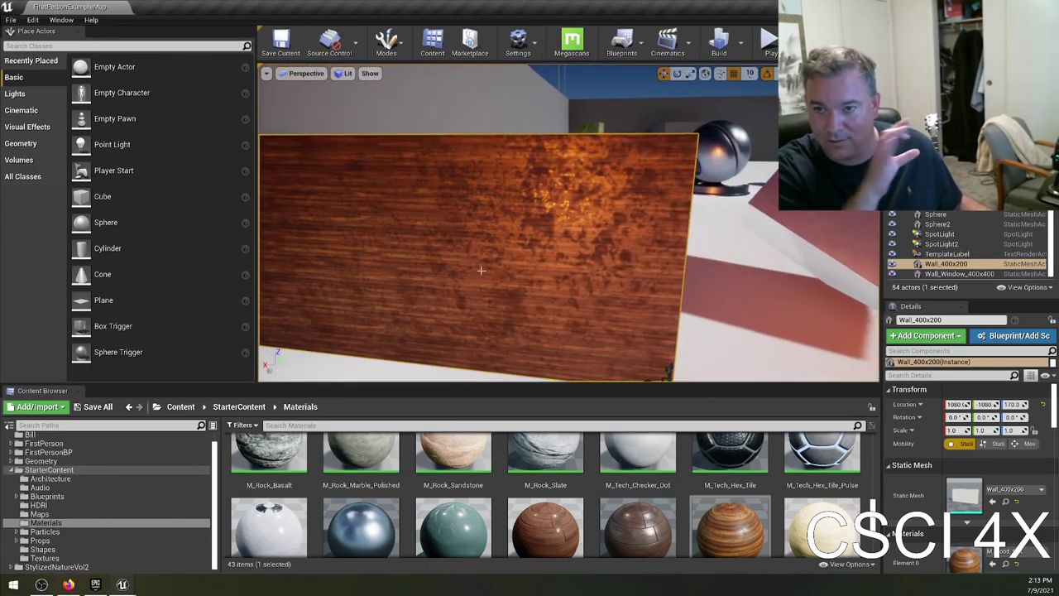
{"action": "right_click_drag", "start_coordinate": [454, 227], "coordinate": [546, 233]}
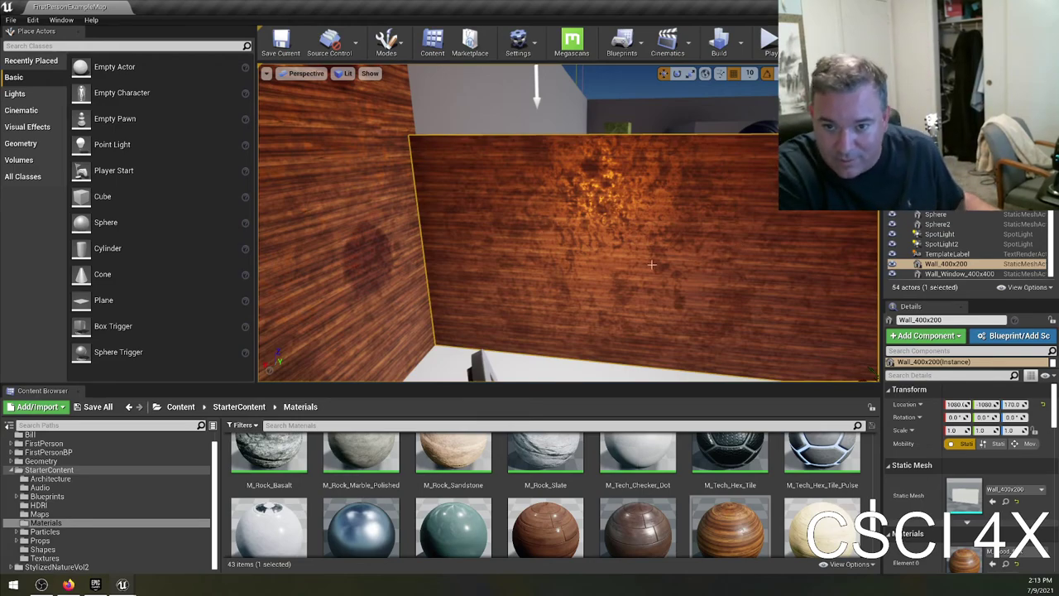
{"action": "right_click_drag", "start_coordinate": [651, 264], "coordinate": [602, 282]}
{"action": "key", "text": "f"}
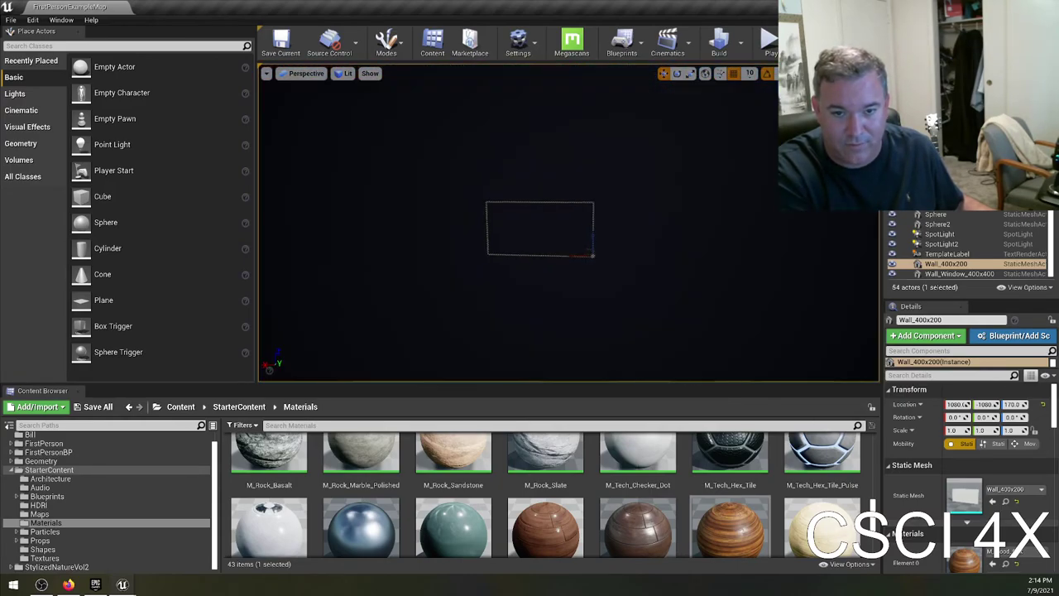
{"action": "scroll", "coordinate": [620, 269], "scroll_direction": "up", "scroll_amount": 6}
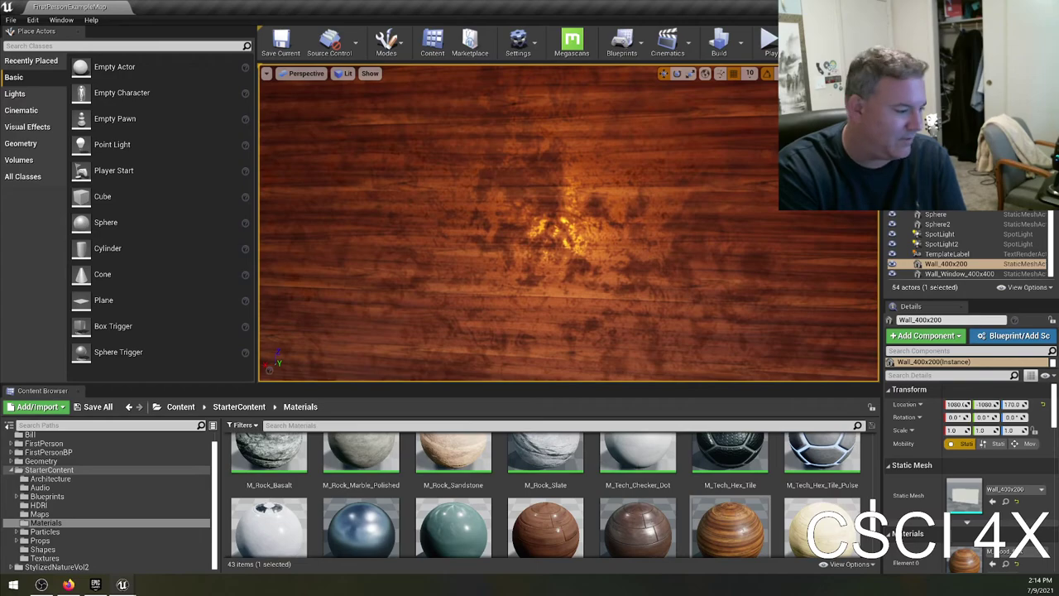
Switch to Firefox and search the web for "grass textures video games" in a new tab.
{"action": "left_click", "coordinate": [68, 584]}
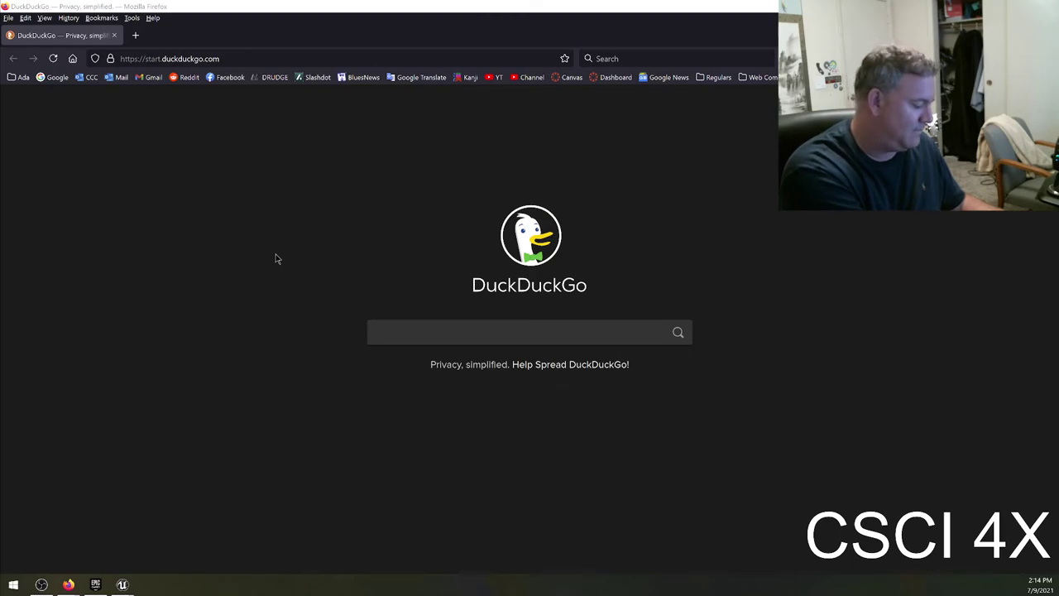
{"action": "key", "text": "ctrl+t"}
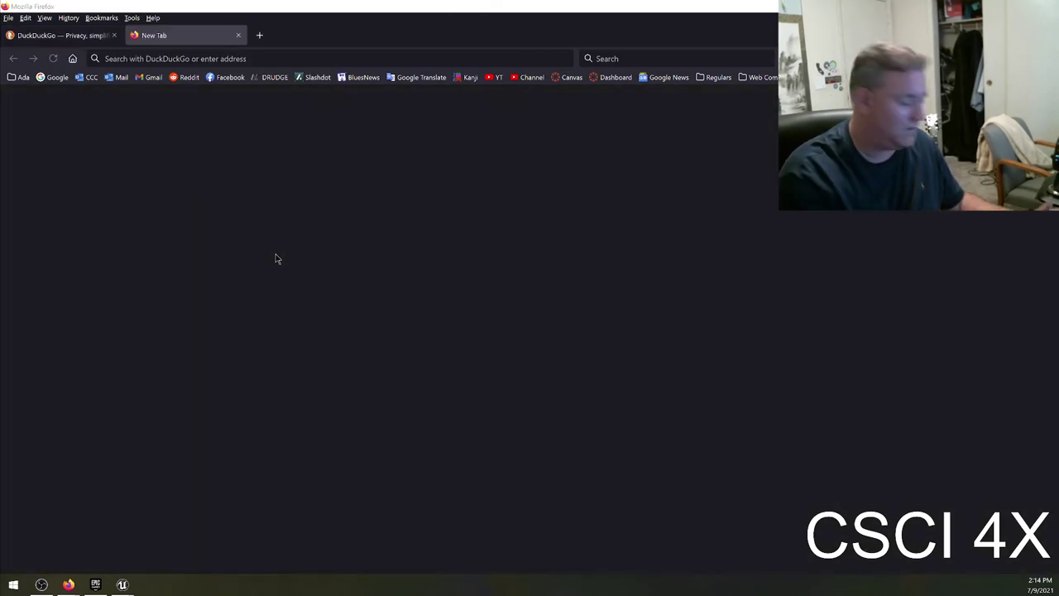
{"action": "left_click", "coordinate": [248, 59]}
{"action": "type", "text": "grads"}
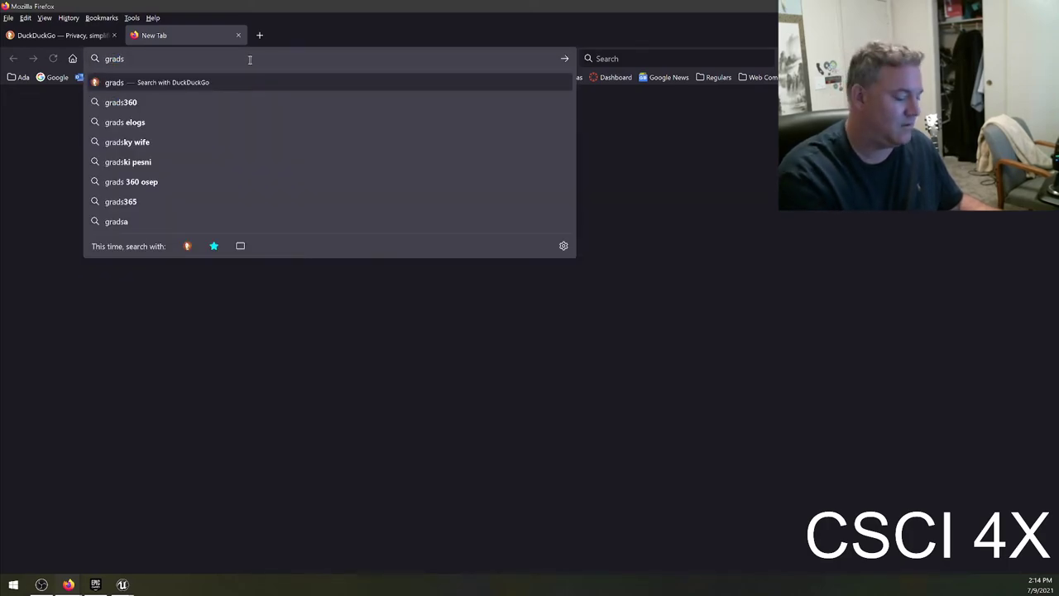
{"action": "key", "text": "BackSpace"}
{"action": "key", "text": "BackSpace"}
{"action": "type", "text": "ss textures "}
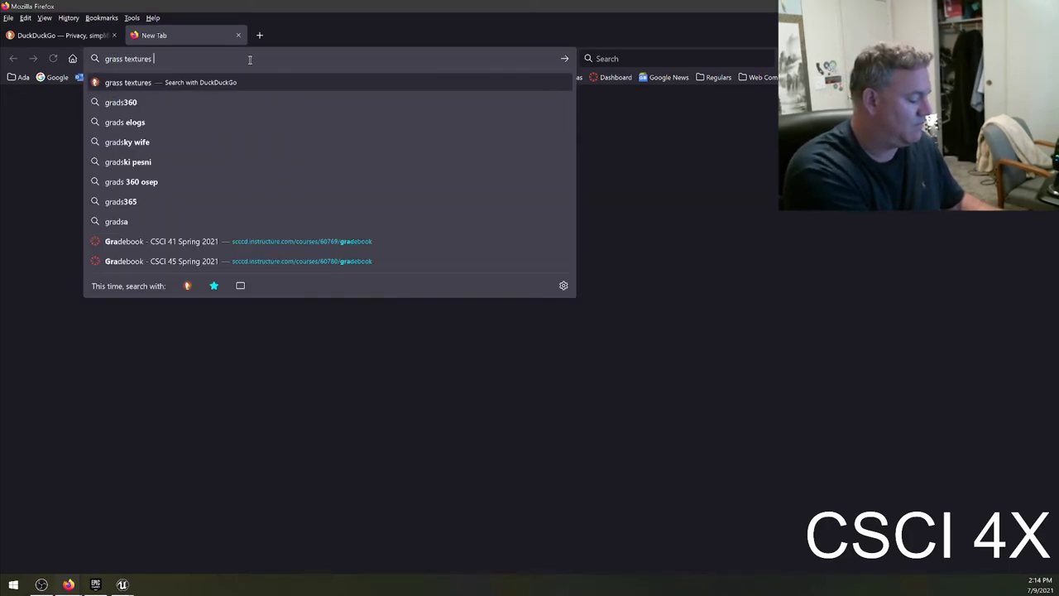
{"action": "type", "text": "video games"}
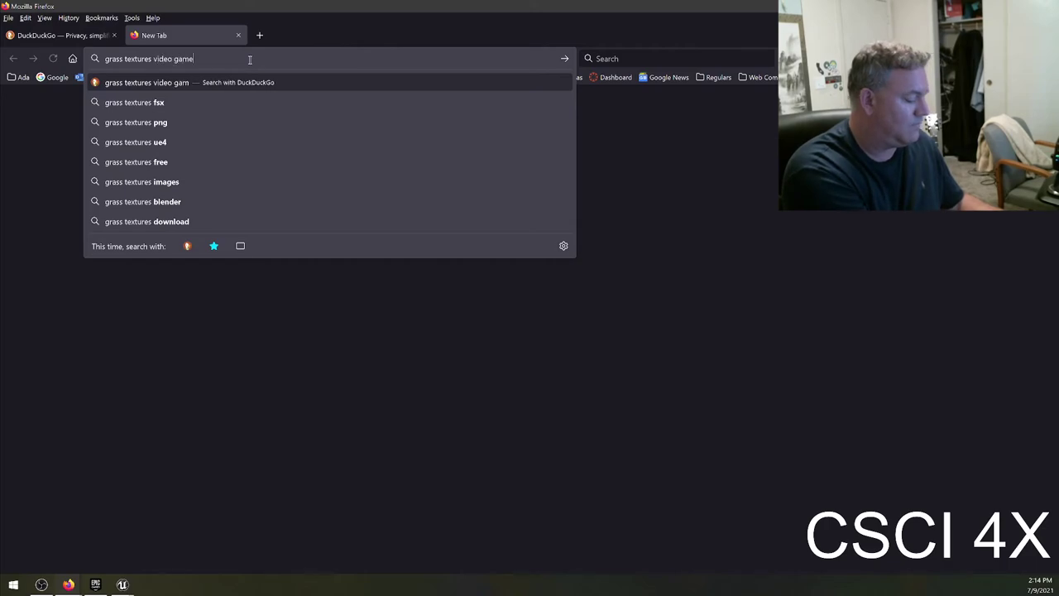
{"action": "key", "text": "Return"}
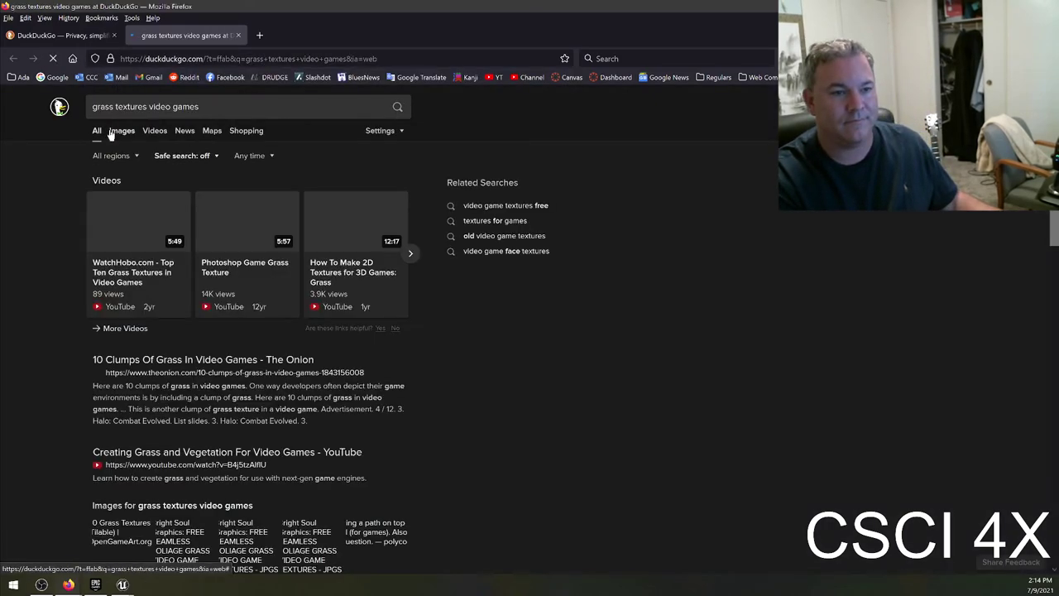
View the image results for the grass texture search and enlarge the Not4Humans hand-painted and S.T.A.L.K.E.R. mod ground examples.
{"action": "left_click", "coordinate": [119, 131]}
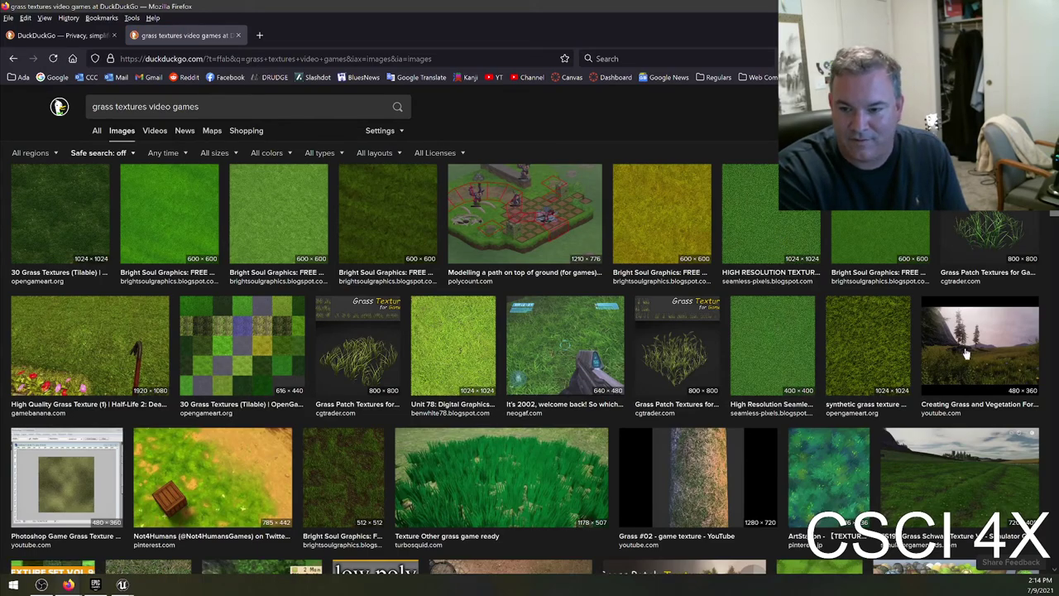
{"action": "left_click", "coordinate": [256, 483]}
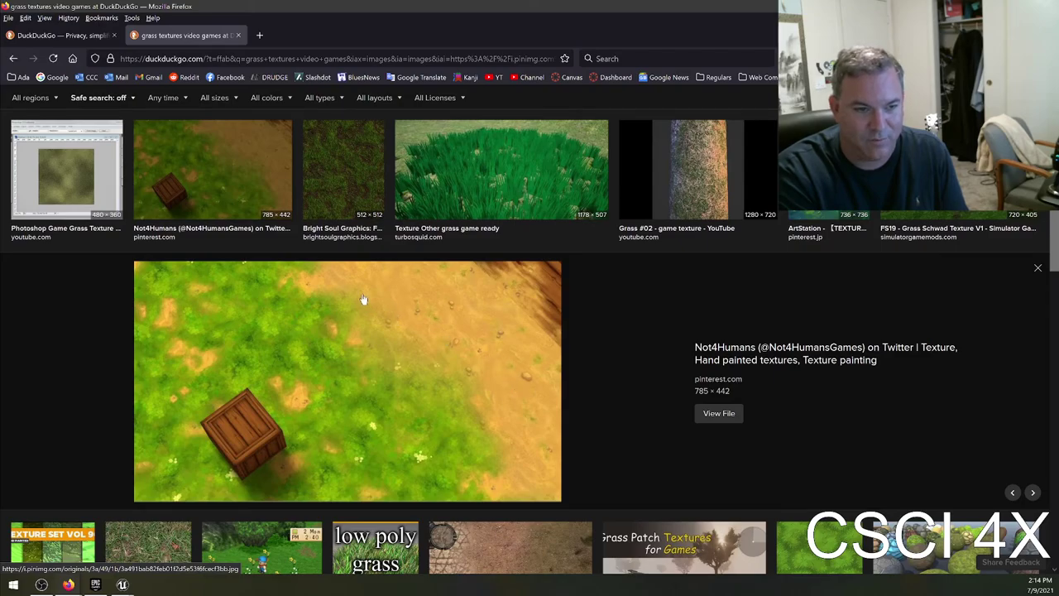
{"action": "scroll", "coordinate": [546, 409], "scroll_direction": "down", "scroll_amount": 3}
{"action": "left_click", "coordinate": [454, 442]}
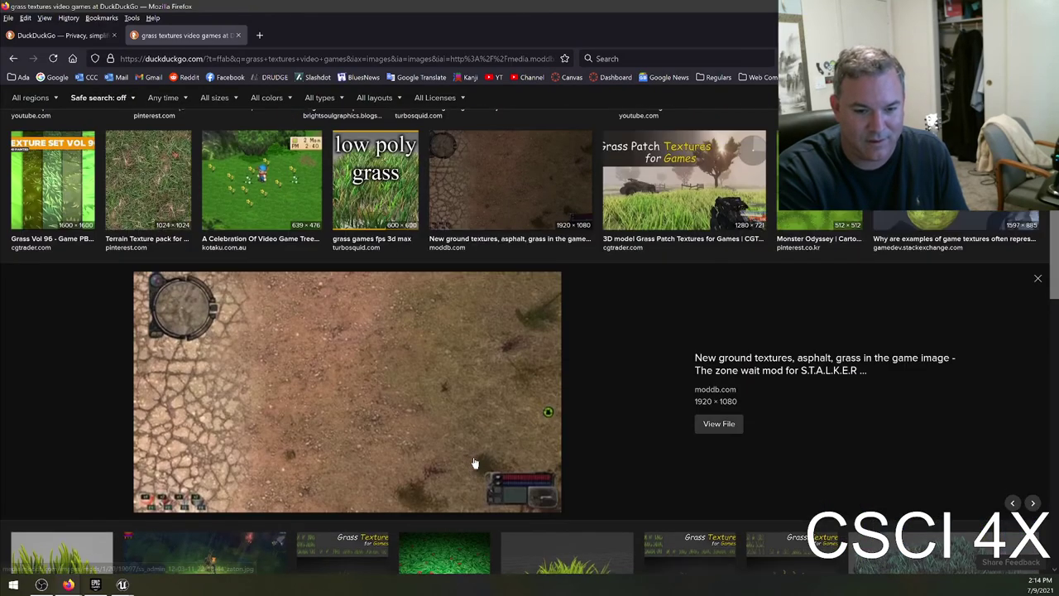
{"action": "scroll", "coordinate": [610, 249], "scroll_direction": "up", "scroll_amount": 1}
{"action": "scroll", "coordinate": [679, 383], "scroll_direction": "down", "scroll_amount": 5}
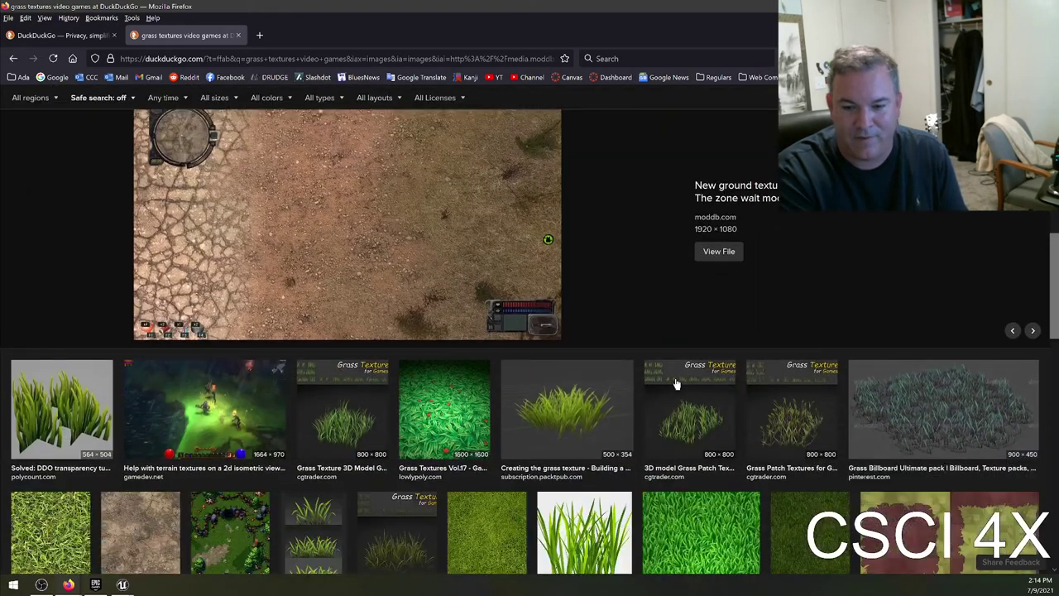
Enlarge the FS19 Grass Schwad Texture V1 image further down the results, and close both browser tabs to return to Unreal Editor.
{"action": "scroll", "coordinate": [323, 468], "scroll_direction": "down", "scroll_amount": 3}
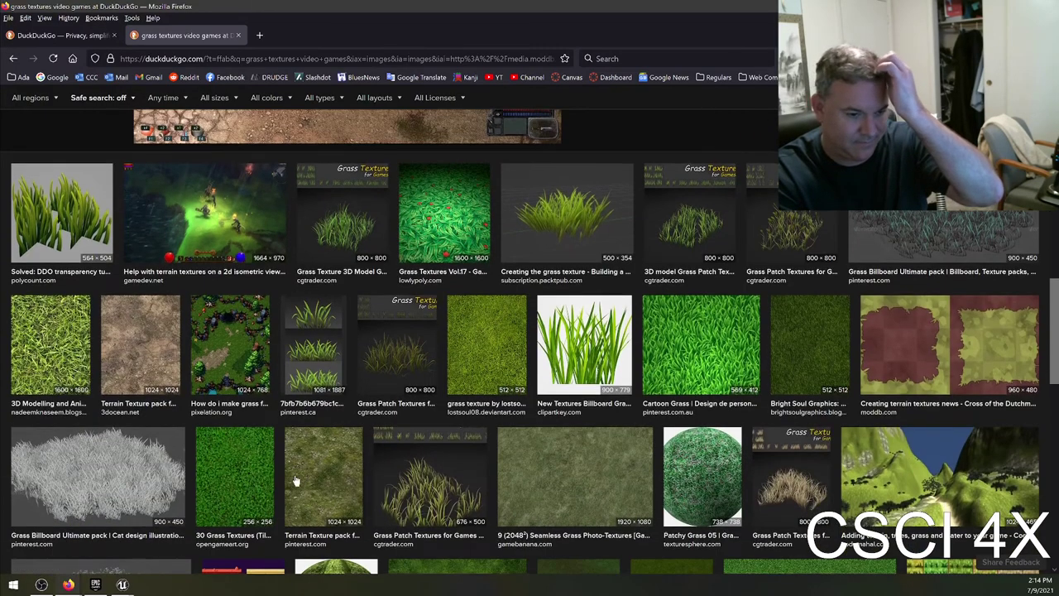
{"action": "scroll", "coordinate": [598, 456], "scroll_direction": "down", "scroll_amount": 1}
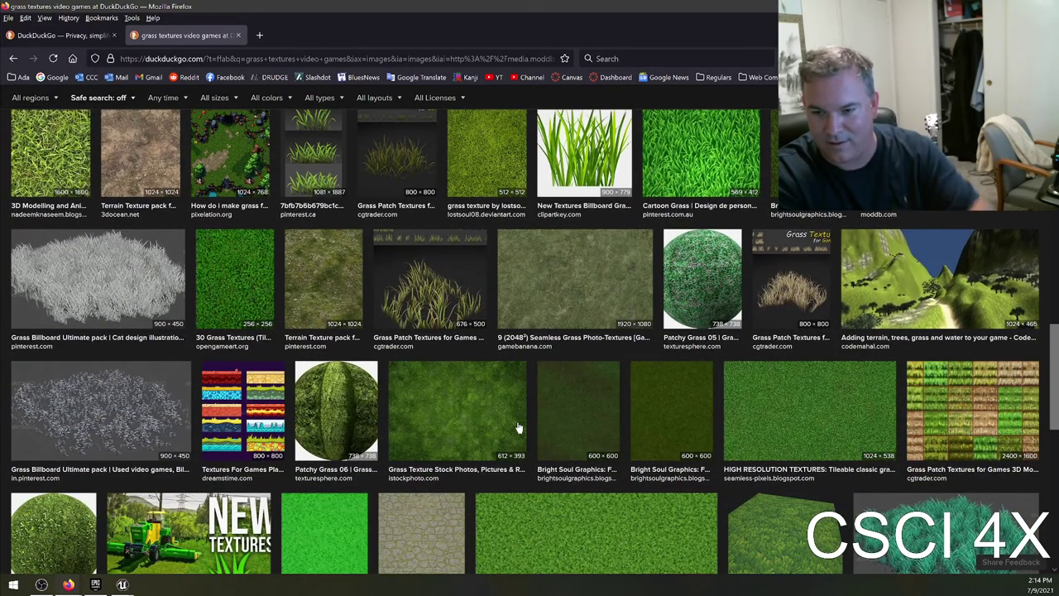
{"action": "scroll", "coordinate": [667, 411], "scroll_direction": "down", "scroll_amount": 4}
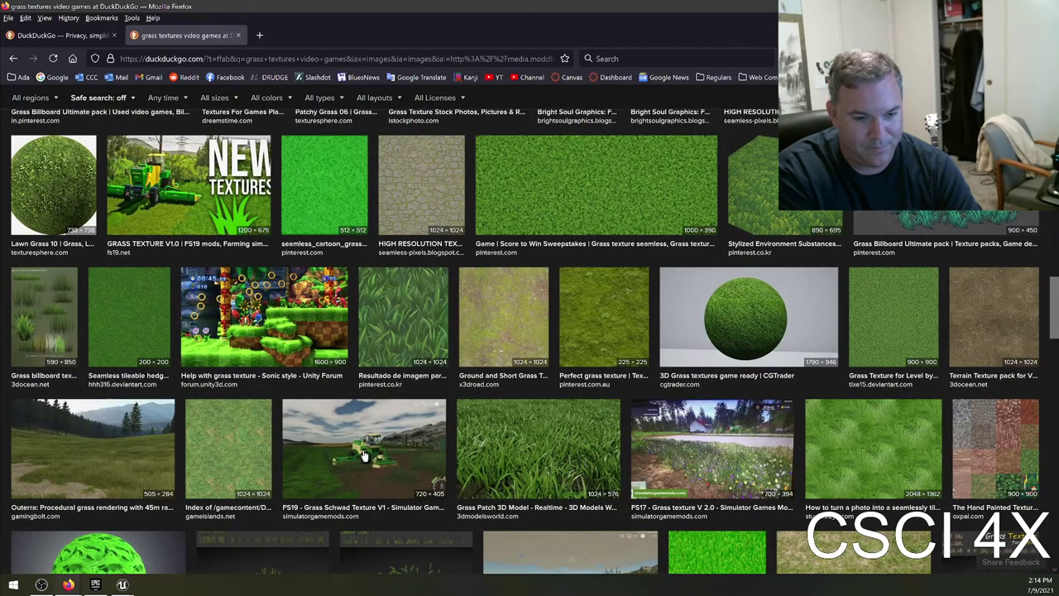
{"action": "left_click", "coordinate": [363, 456]}
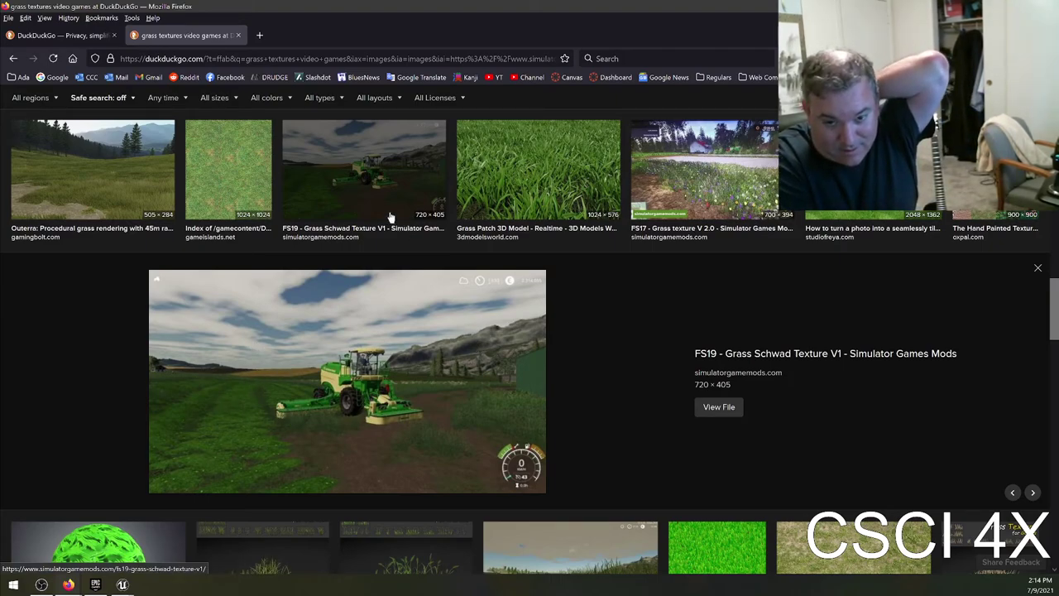
{"action": "left_click", "coordinate": [239, 36]}
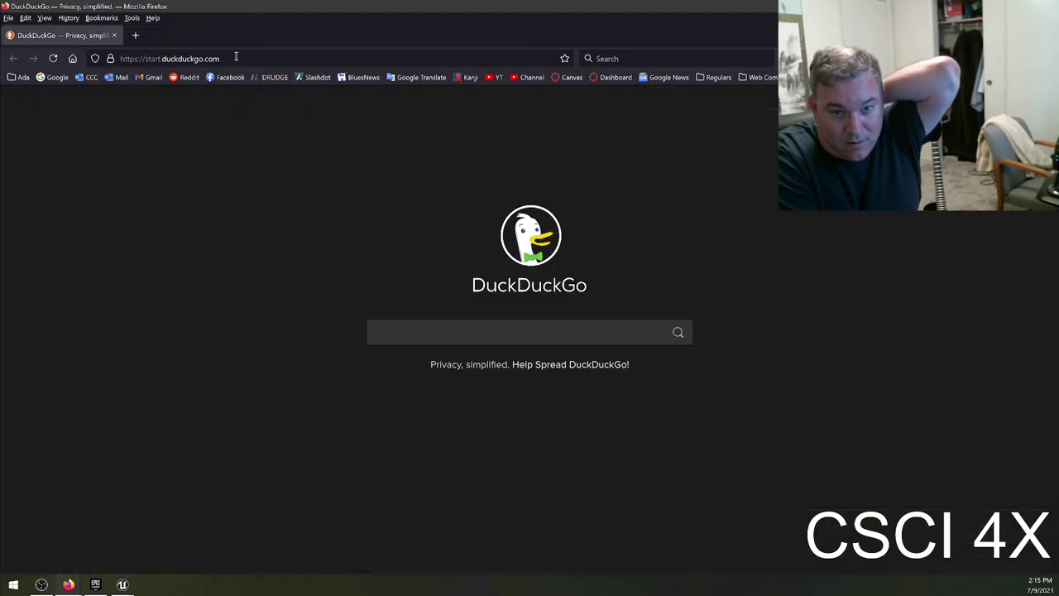
{"action": "left_click", "coordinate": [114, 35]}
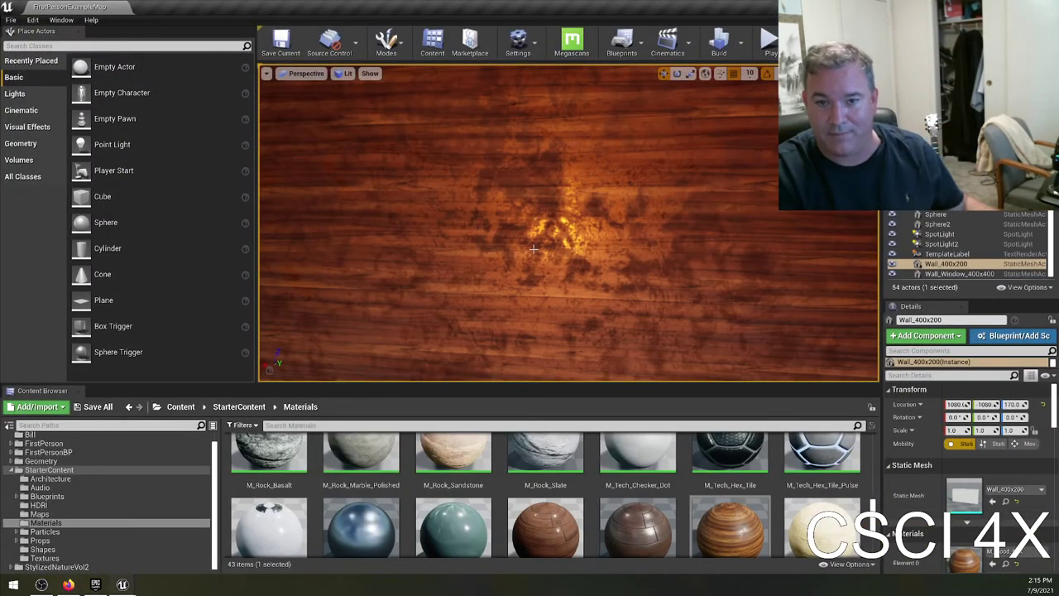
Try M_Wood_Floor_Walnut_Polished and M_Wood_Oak on the large wall block and view the wood surface from several angles.
{"action": "key", "text": "f"}
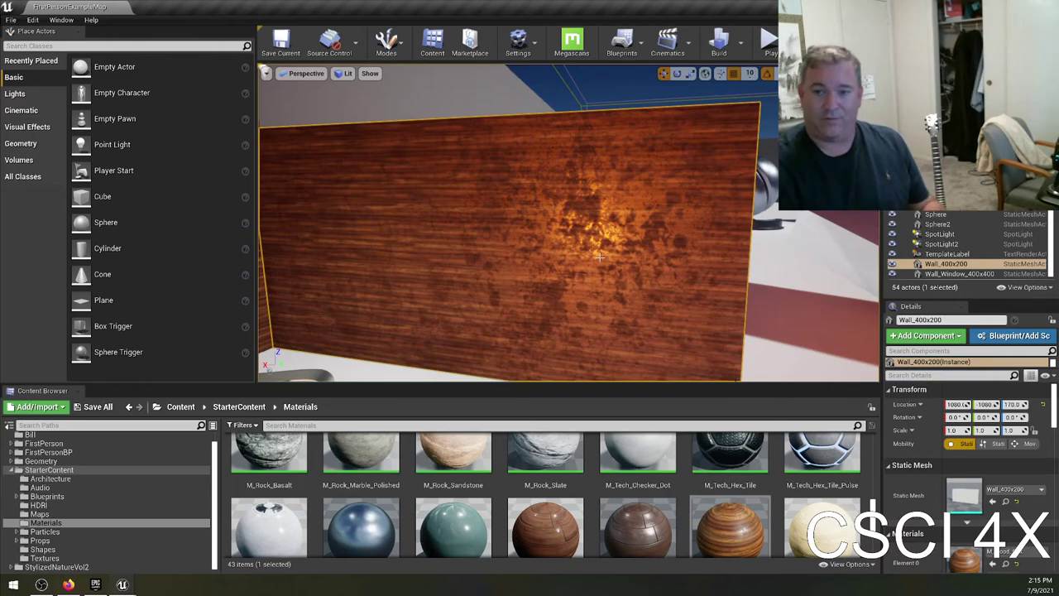
{"action": "right_click_drag", "start_coordinate": [562, 228], "coordinate": [339, 132]}
{"action": "left_click_drag", "start_coordinate": [637, 530], "coordinate": [577, 321]}
{"action": "right_click_drag", "start_coordinate": [577, 321], "coordinate": [670, 308]}
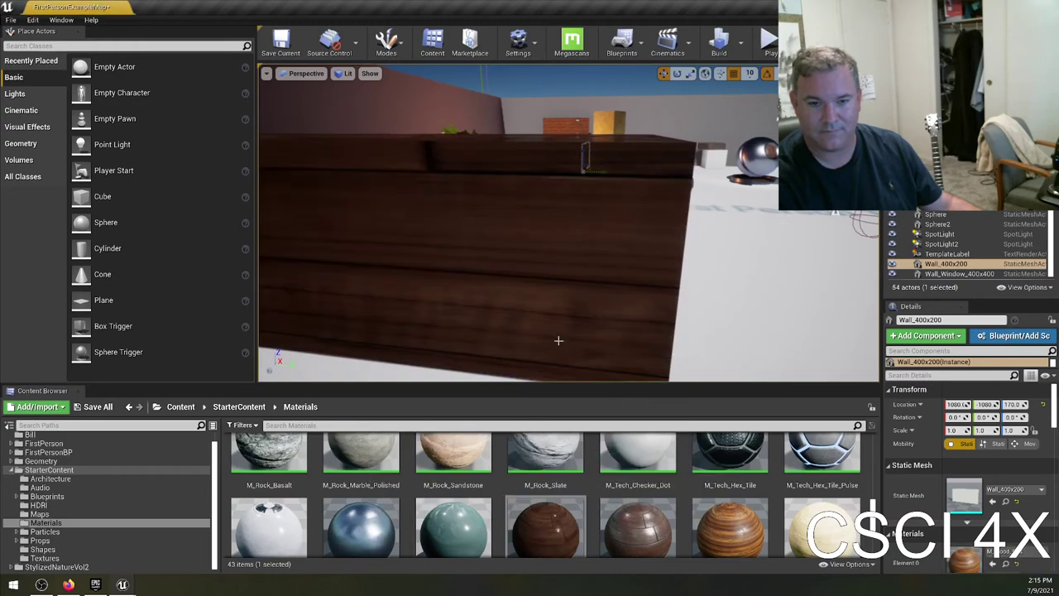
{"action": "right_click_drag", "start_coordinate": [557, 338], "coordinate": [530, 338]}
{"action": "left_click_drag", "start_coordinate": [720, 526], "coordinate": [477, 303]}
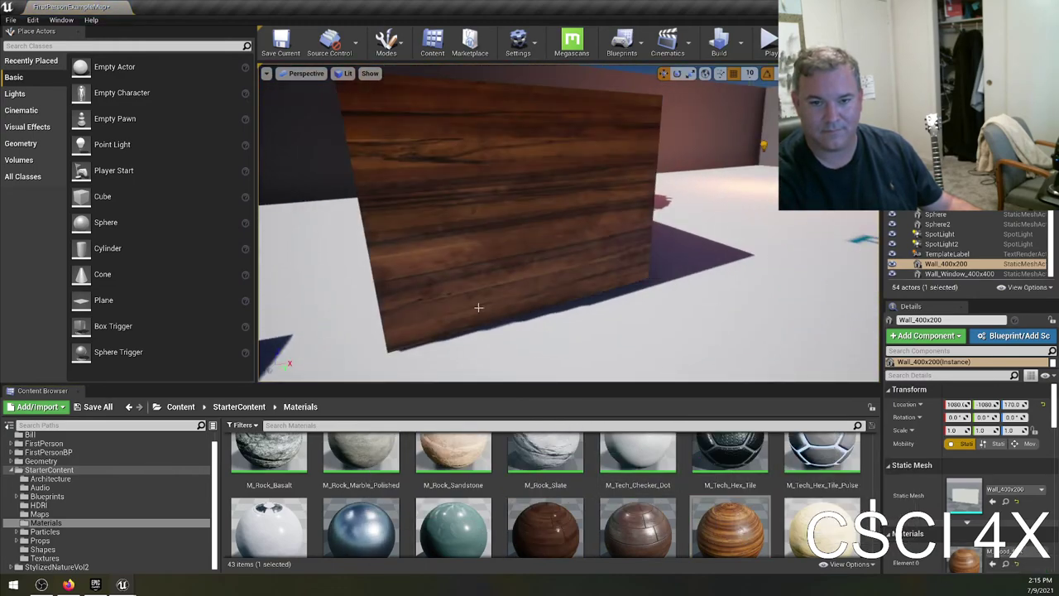
{"action": "right_click_drag", "start_coordinate": [478, 303], "coordinate": [433, 318]}
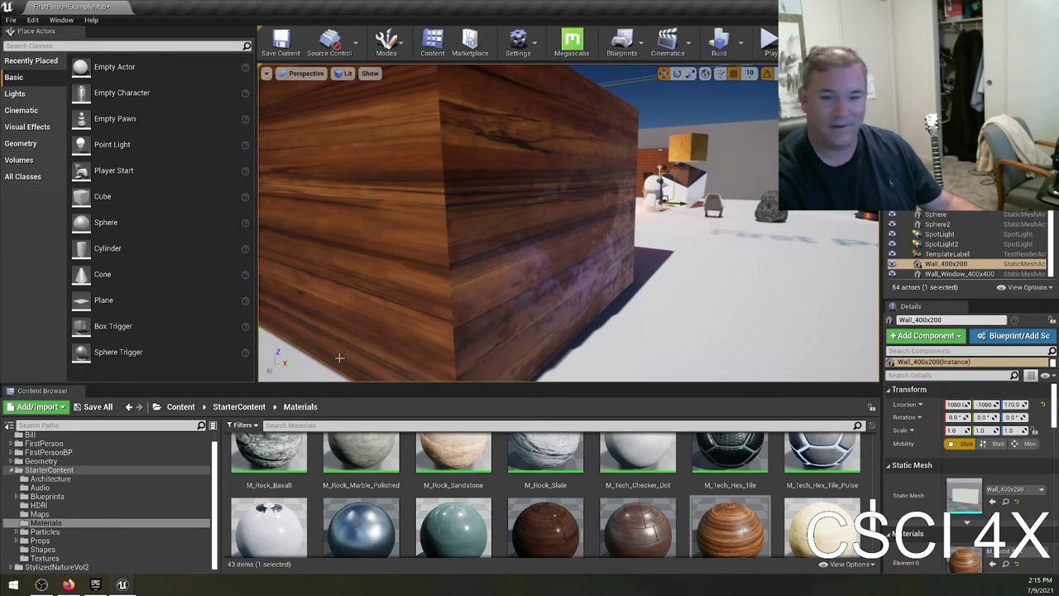
Try M_Metal_Gold and M_Glass on the large wall block.
{"action": "scroll", "coordinate": [653, 521], "scroll_direction": "up", "scroll_amount": 2}
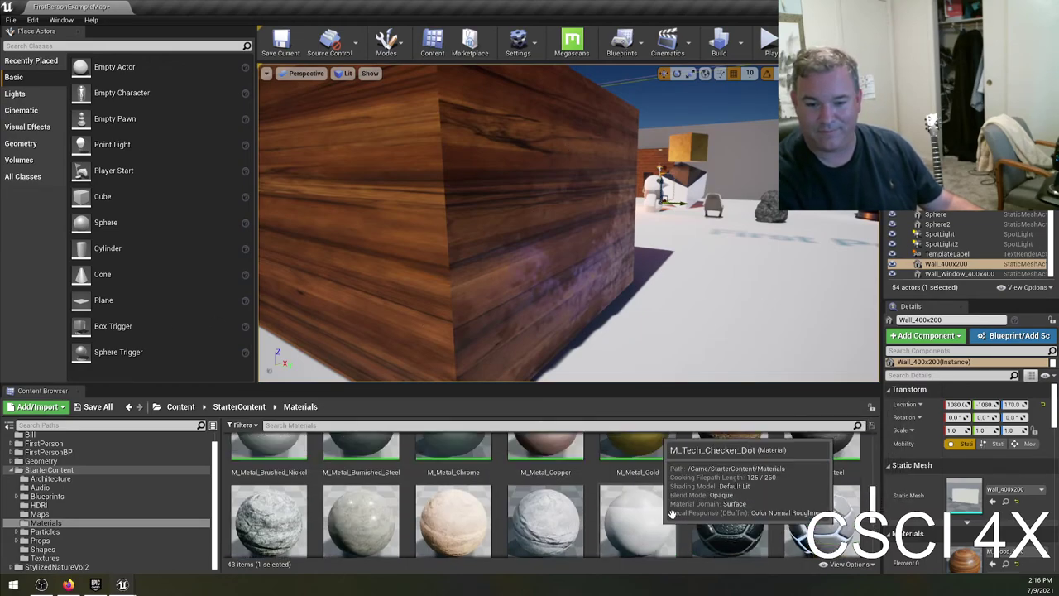
{"action": "scroll", "coordinate": [656, 520], "scroll_direction": "up", "scroll_amount": 1}
{"action": "left_click_drag", "start_coordinate": [639, 473], "coordinate": [513, 256]}
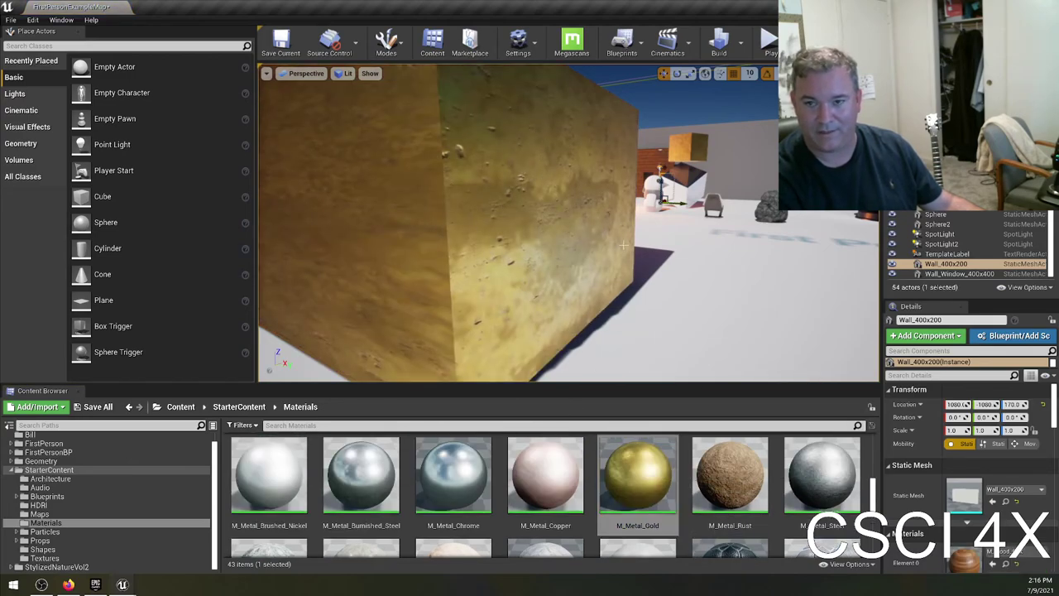
{"action": "left_click_drag", "start_coordinate": [624, 244], "coordinate": [615, 198]}
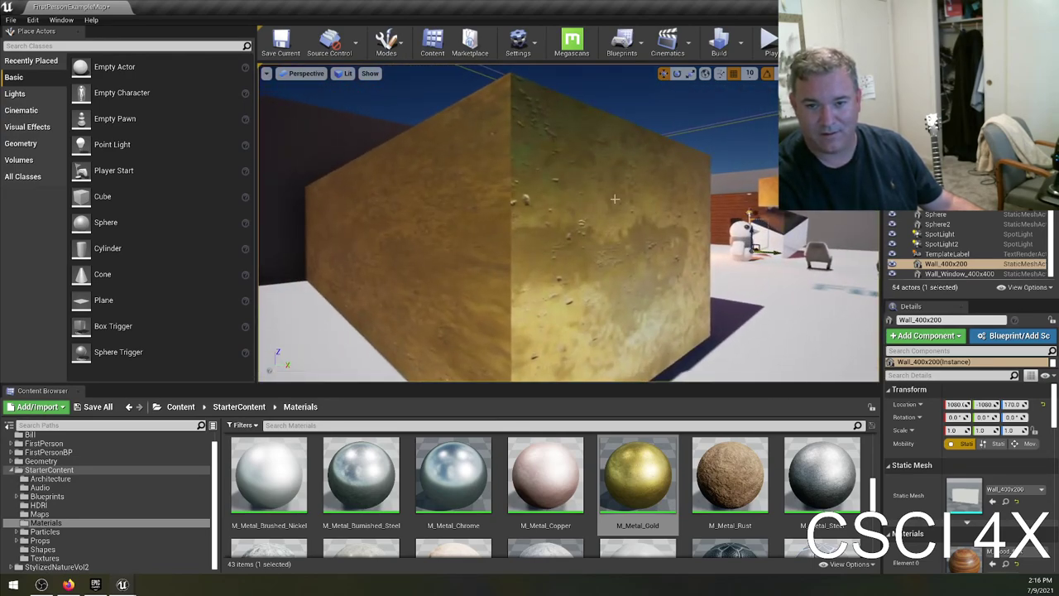
{"action": "scroll", "coordinate": [609, 538], "scroll_direction": "up", "scroll_amount": 5}
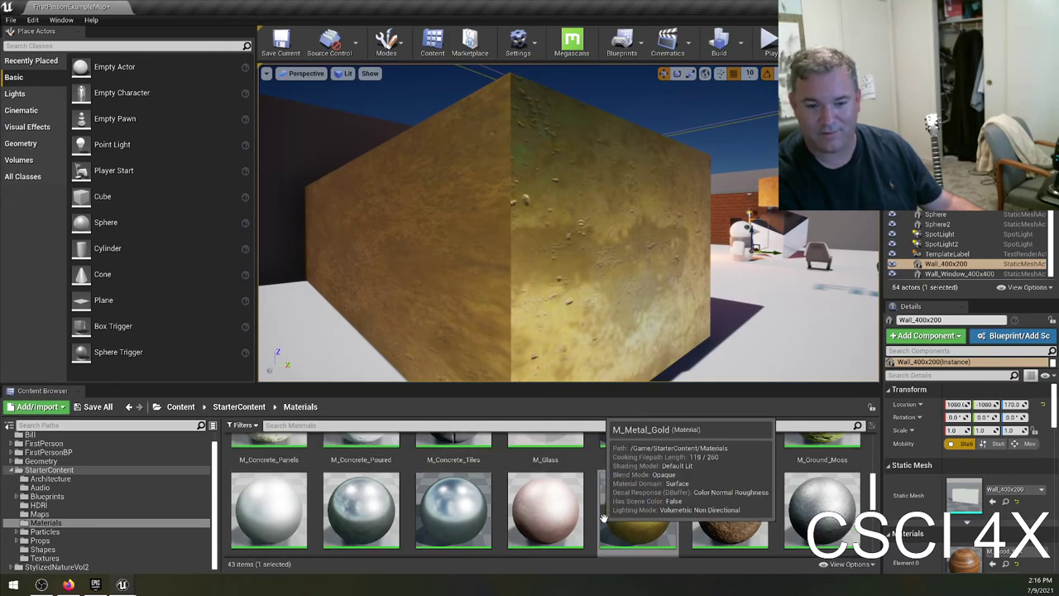
{"action": "left_click_drag", "start_coordinate": [545, 509], "coordinate": [529, 331]}
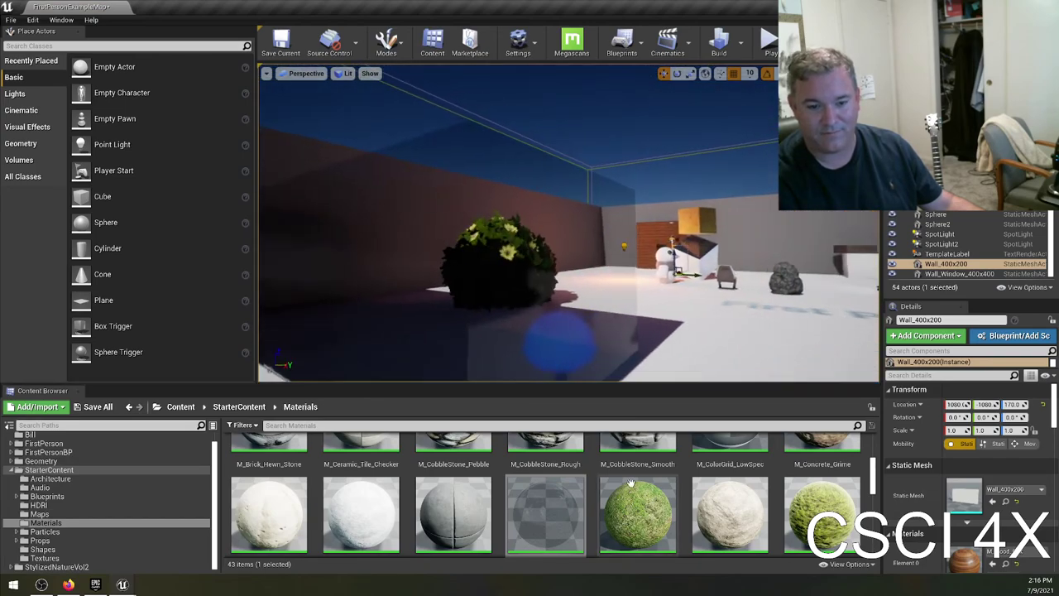
Apply M_Basic_Wall to the large wall block beside the flowering bush and select the block.
{"action": "scroll", "coordinate": [684, 491], "scroll_direction": "up", "scroll_amount": 5}
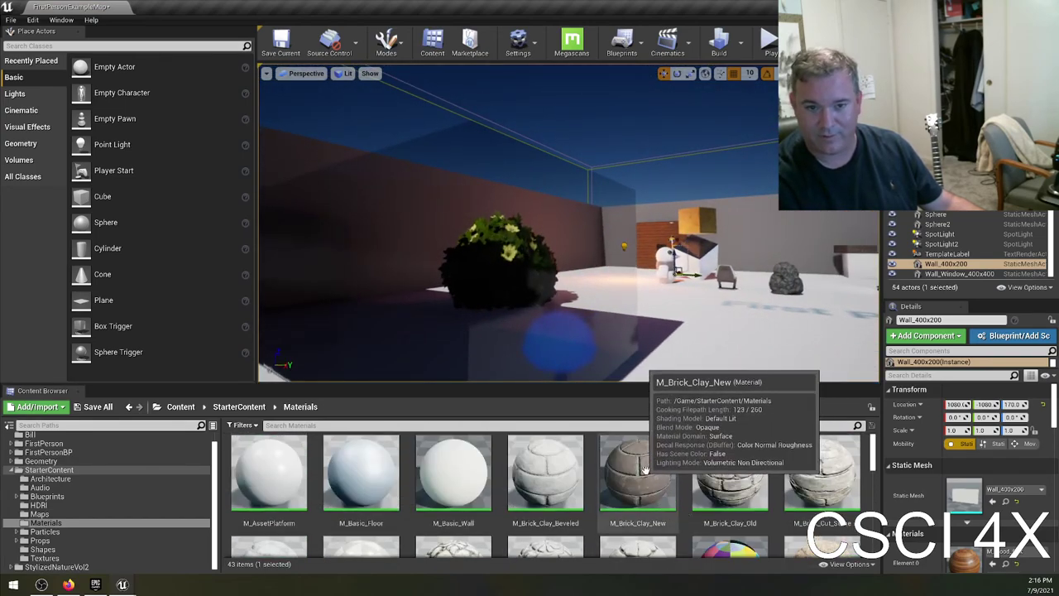
{"action": "scroll", "coordinate": [579, 497], "scroll_direction": "down", "scroll_amount": 3}
{"action": "scroll", "coordinate": [477, 507], "scroll_direction": "up", "scroll_amount": 3}
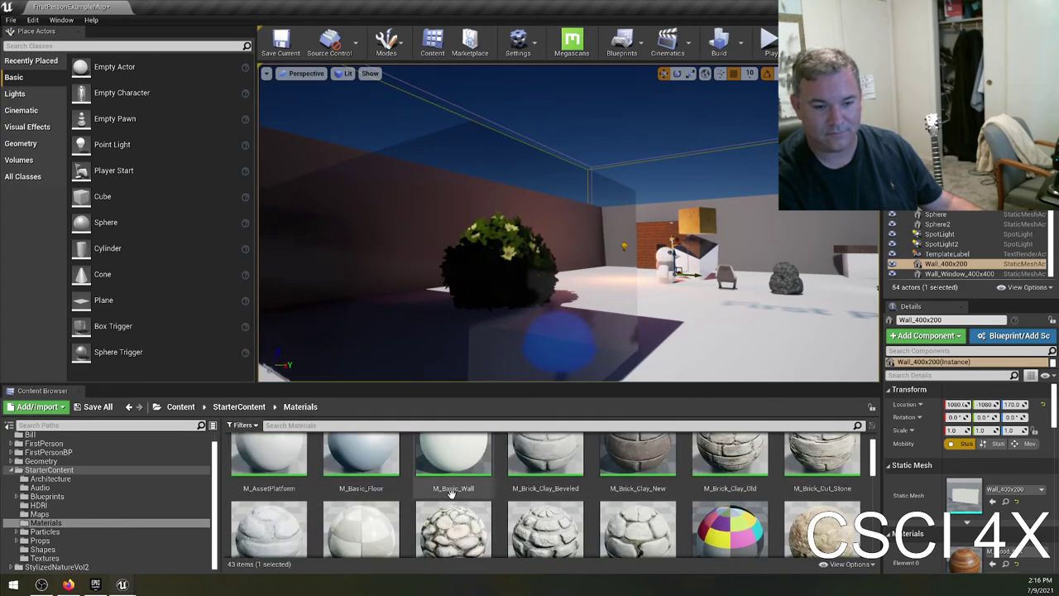
{"action": "left_click_drag", "start_coordinate": [453, 472], "coordinate": [496, 248]}
{"action": "right_click_drag", "start_coordinate": [656, 230], "coordinate": [656, 229]}
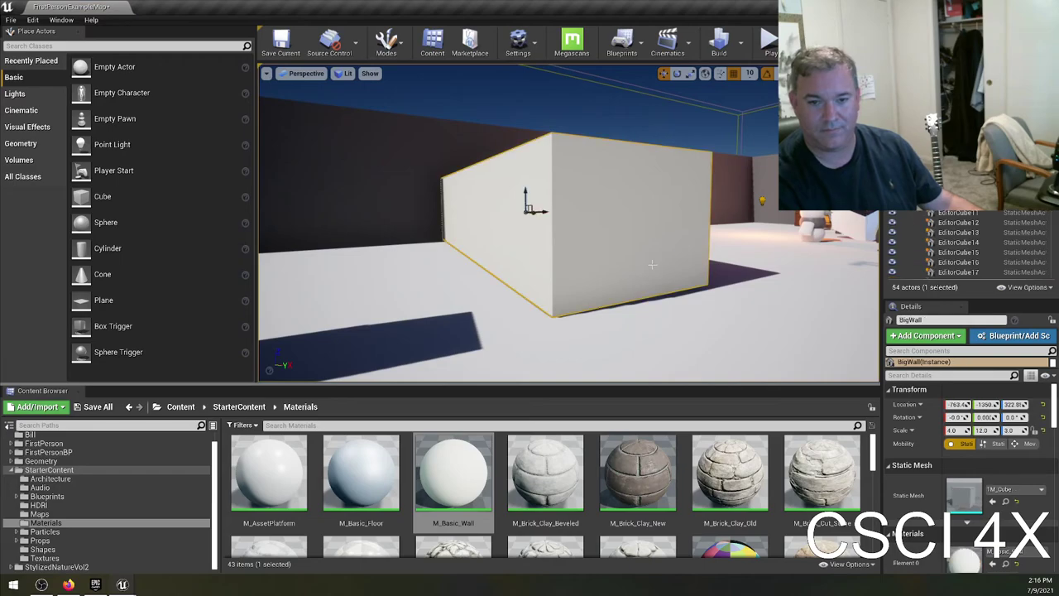
{"action": "left_click", "coordinate": [534, 246]}
{"action": "right_click_drag", "start_coordinate": [494, 278], "coordinate": [494, 278]}
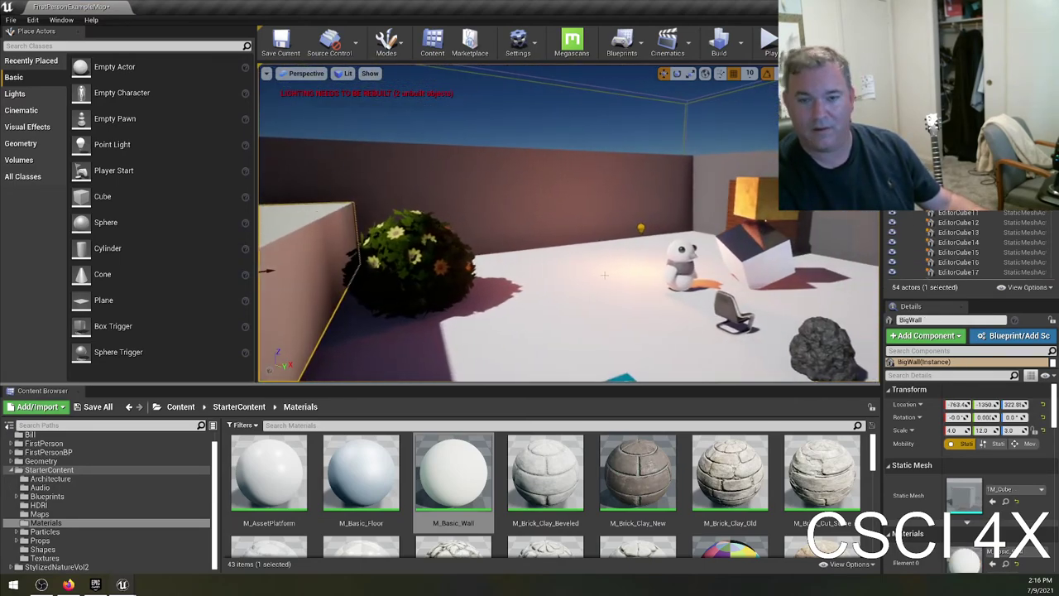
Build the level's lighting and run the pending autosave immediately.
{"action": "left_click", "coordinate": [739, 41]}
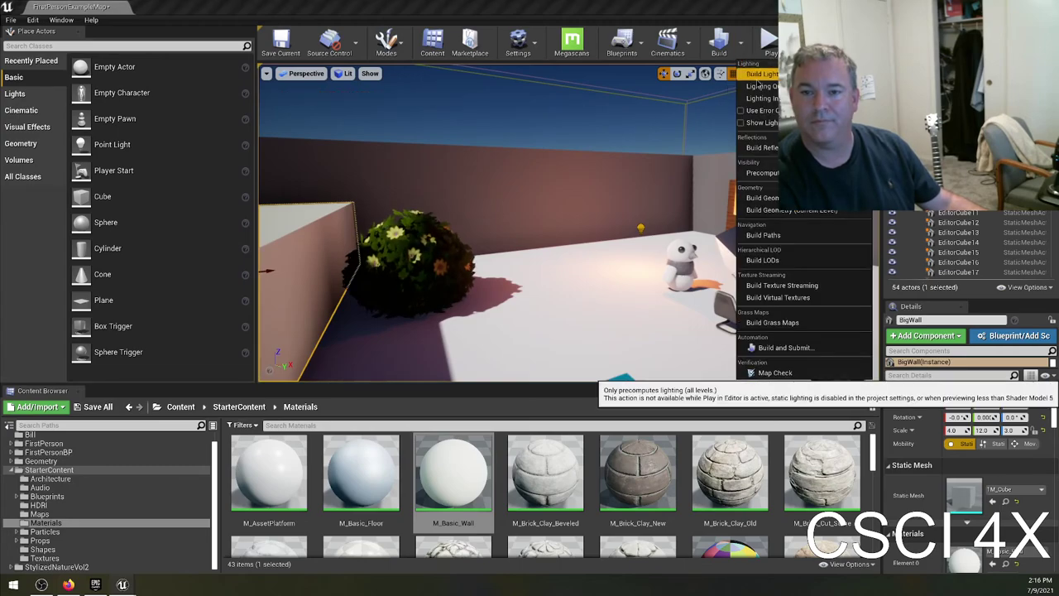
{"action": "left_click", "coordinate": [760, 74]}
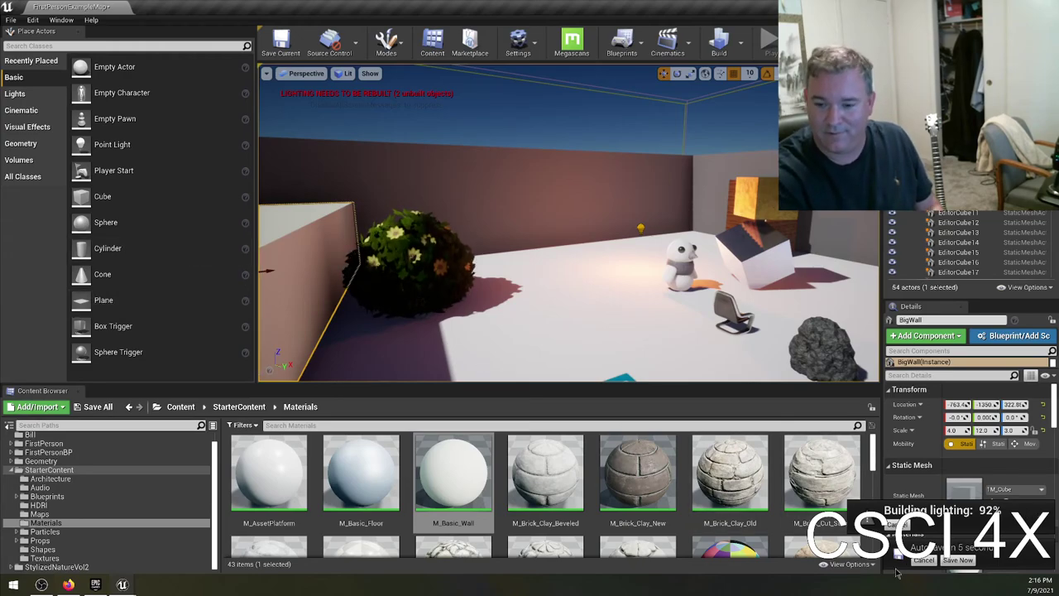
{"action": "left_click", "coordinate": [957, 559]}
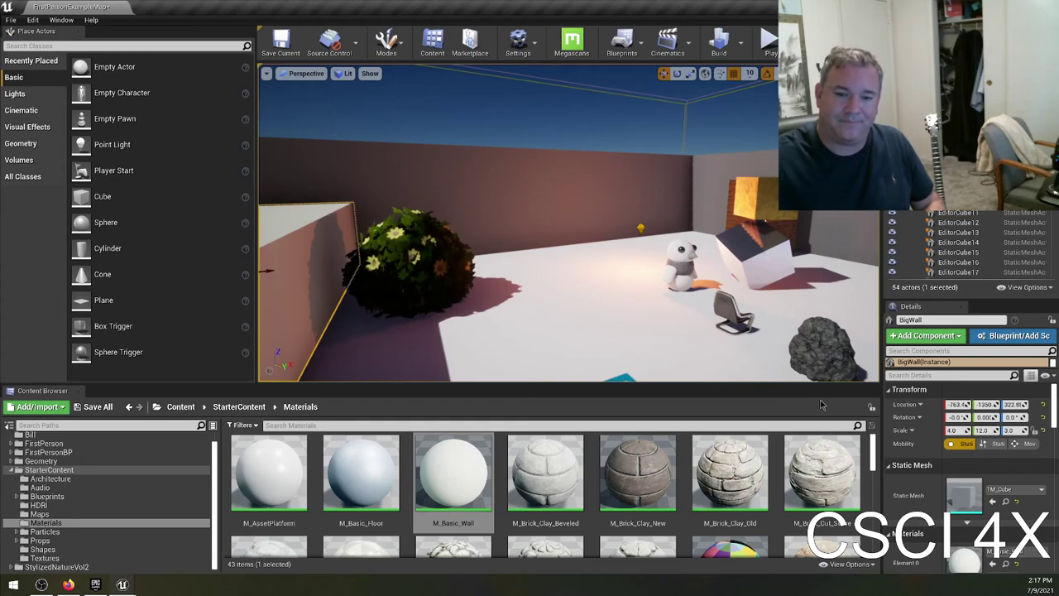
Locate M_Water_Lake in the StarterContent Materials folder and open it in the material editor.
{"action": "scroll", "coordinate": [766, 484], "scroll_direction": "down", "scroll_amount": 8}
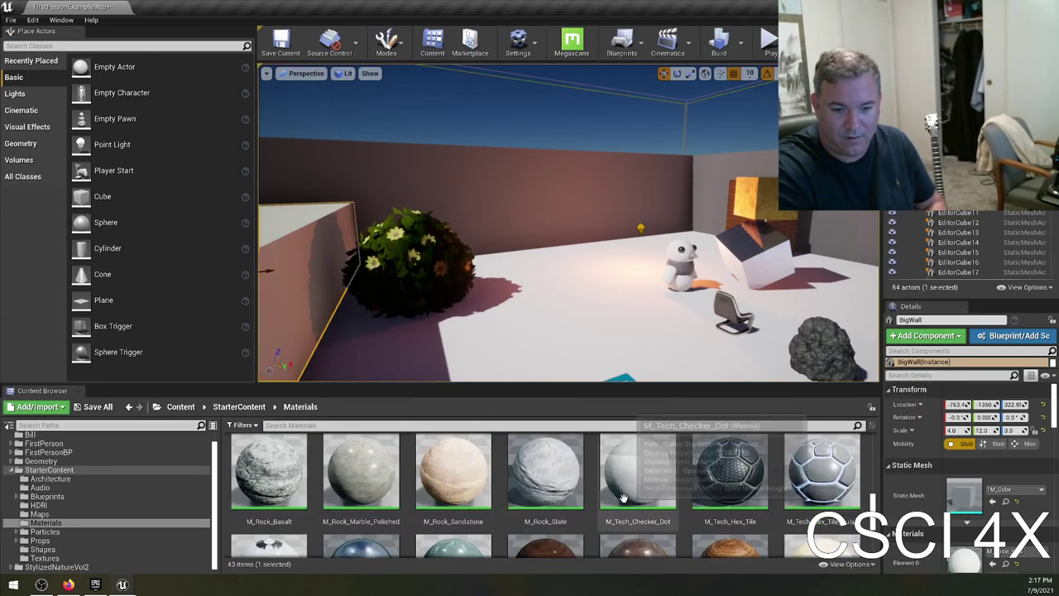
{"action": "scroll", "coordinate": [447, 488], "scroll_direction": "down", "scroll_amount": 2}
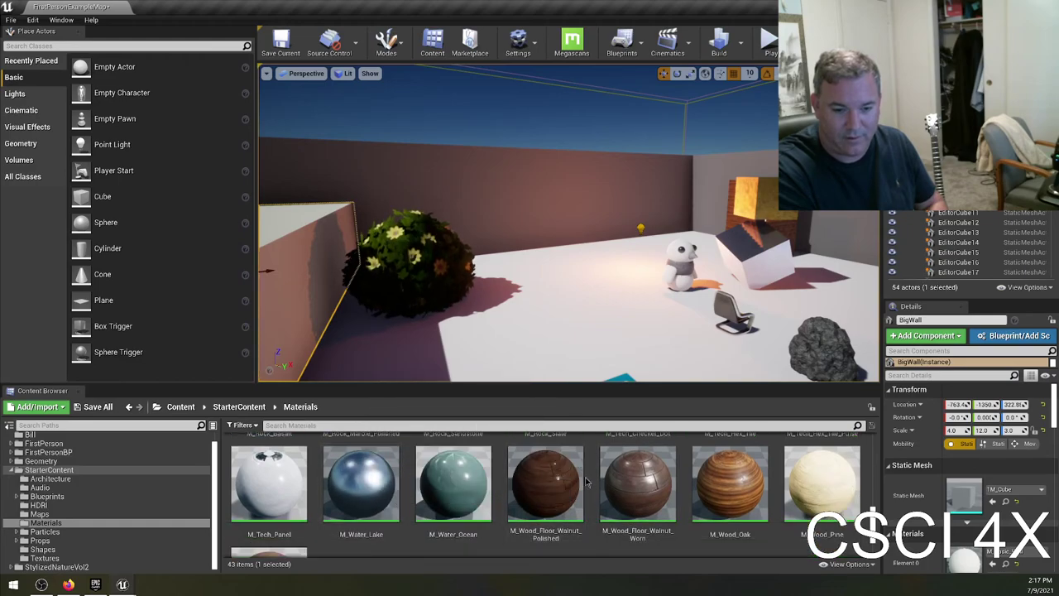
{"action": "left_click", "coordinate": [369, 494]}
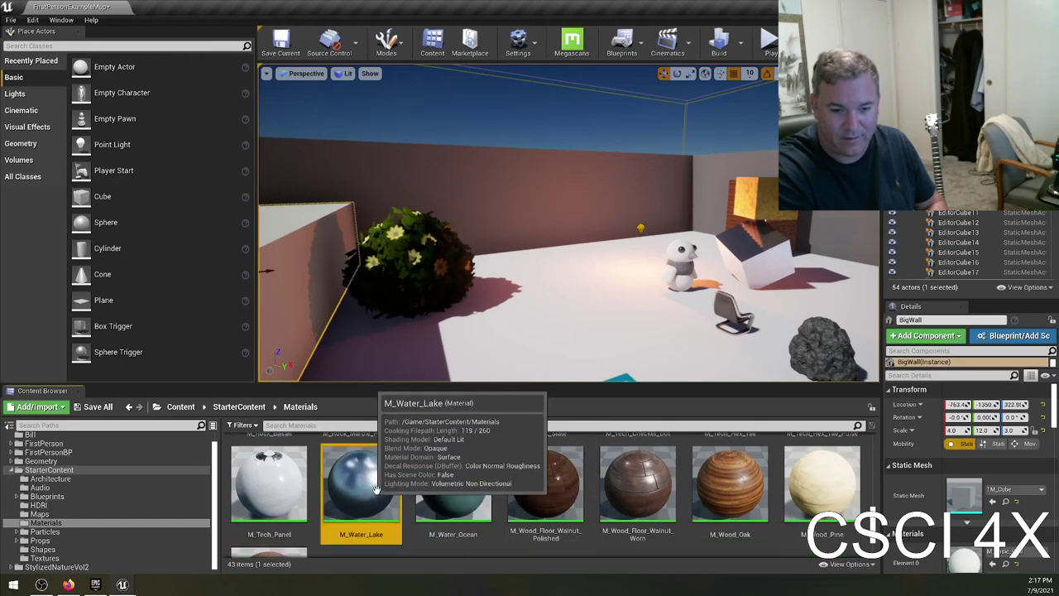
{"action": "double_click", "coordinate": [369, 494]}
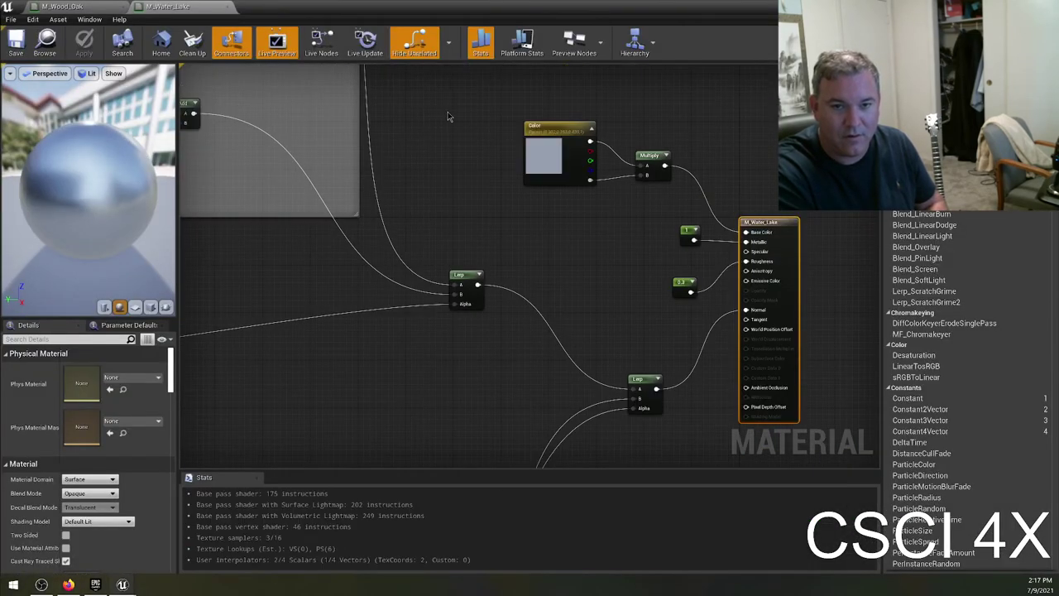
Examine M_Water_Lake's Micro Normal and Macro Normal networks with their panners, and close the M_Water_Lake and M_Wood_Oak editors.
{"action": "scroll", "coordinate": [481, 116], "scroll_direction": "down", "scroll_amount": 3}
{"action": "right_click_drag", "start_coordinate": [350, 268], "coordinate": [598, 359]}
{"action": "right_click_drag", "start_coordinate": [299, 176], "coordinate": [407, 234]}
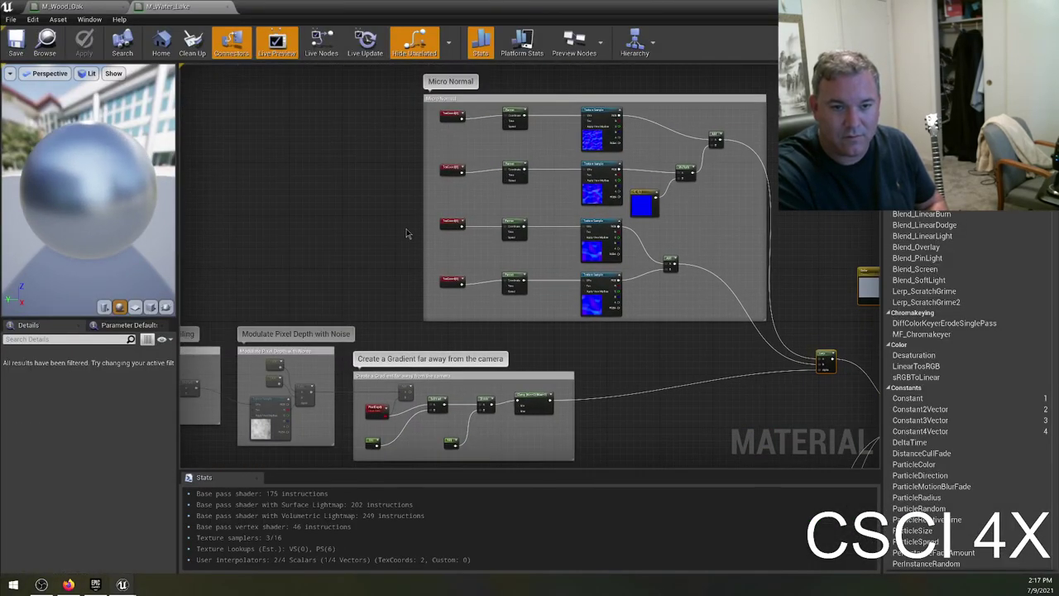
{"action": "right_click_drag", "start_coordinate": [312, 261], "coordinate": [235, 90]}
{"action": "right_click_drag", "start_coordinate": [264, 389], "coordinate": [246, 241]}
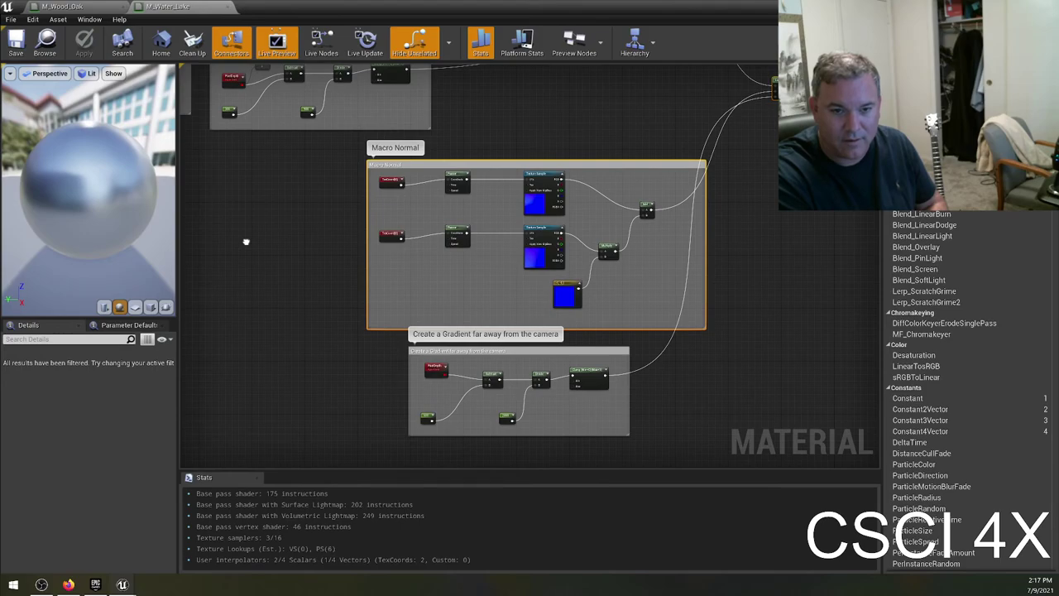
{"action": "scroll", "coordinate": [507, 205], "scroll_direction": "up", "scroll_amount": 6}
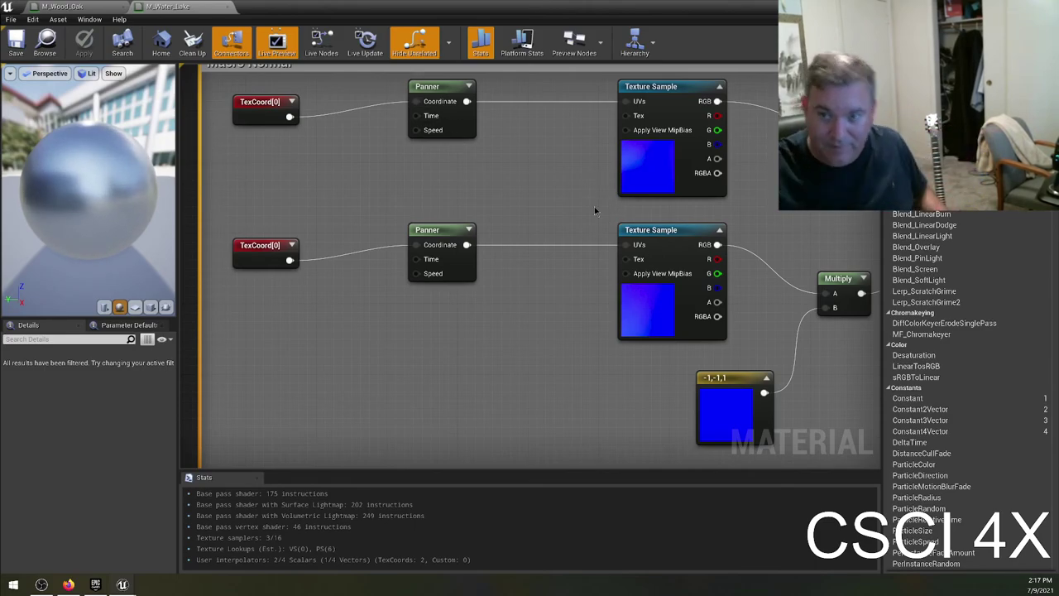
{"action": "left_click", "coordinate": [225, 7]}
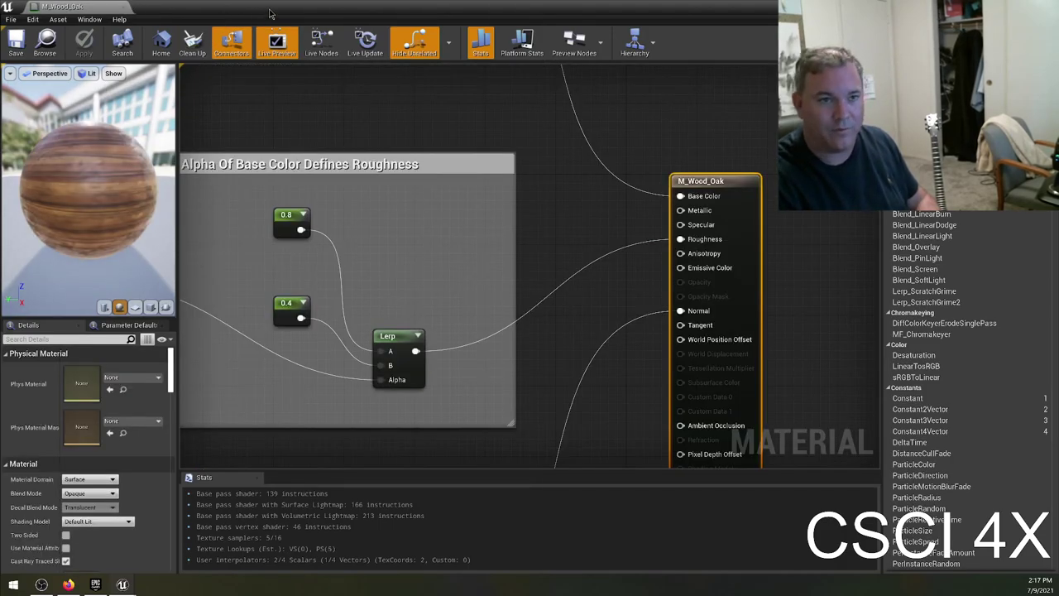
{"action": "left_click", "coordinate": [126, 7]}
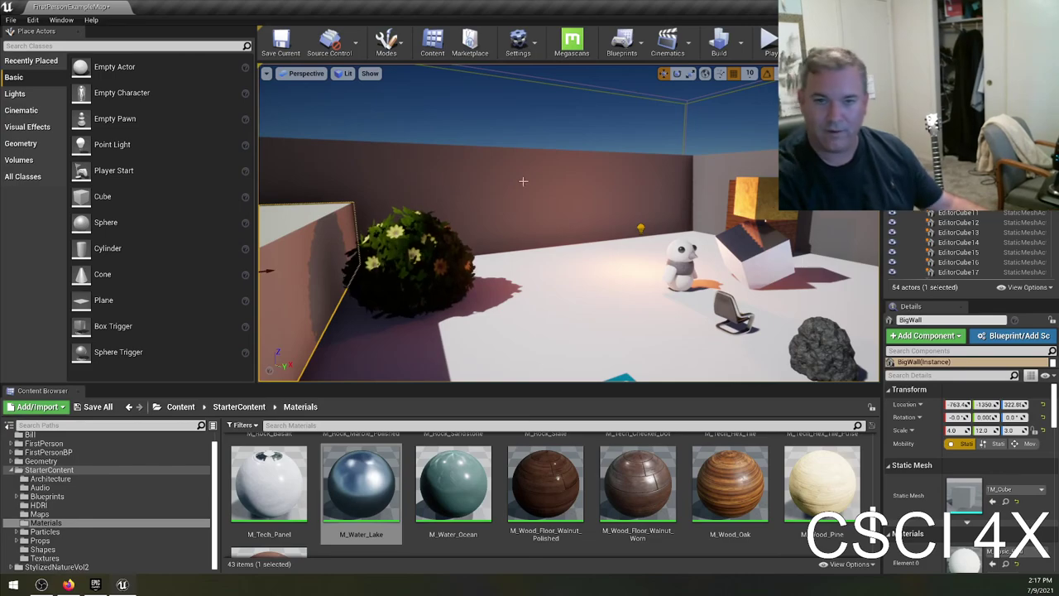
Switch the viewport to Brush Wireframe and examine the flowering bush's mesh up close and from above.
{"action": "left_click", "coordinate": [343, 73]}
{"action": "left_click", "coordinate": [364, 101]}
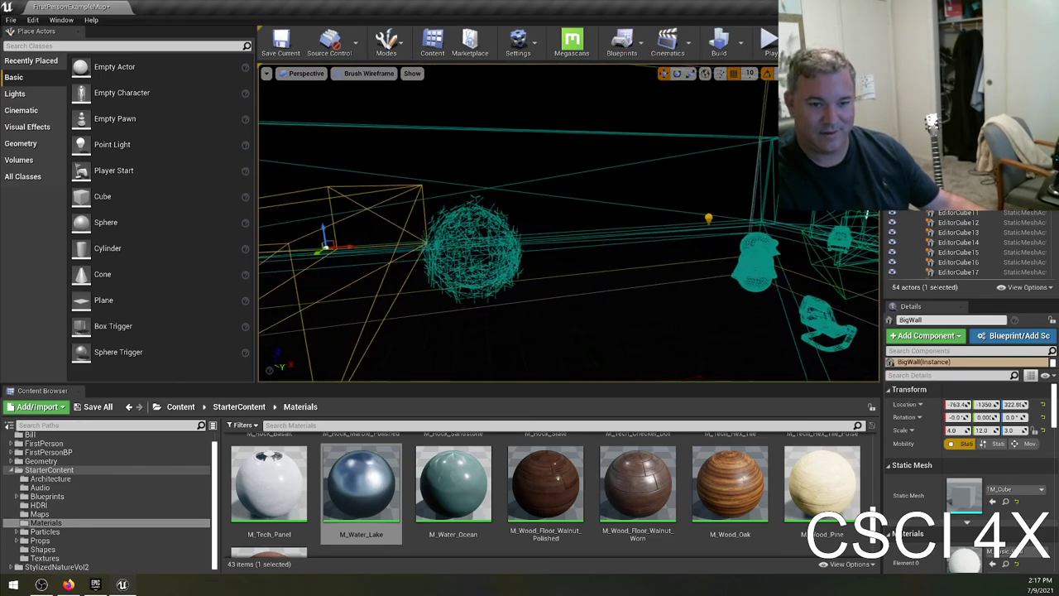
{"action": "key", "text": "w"}
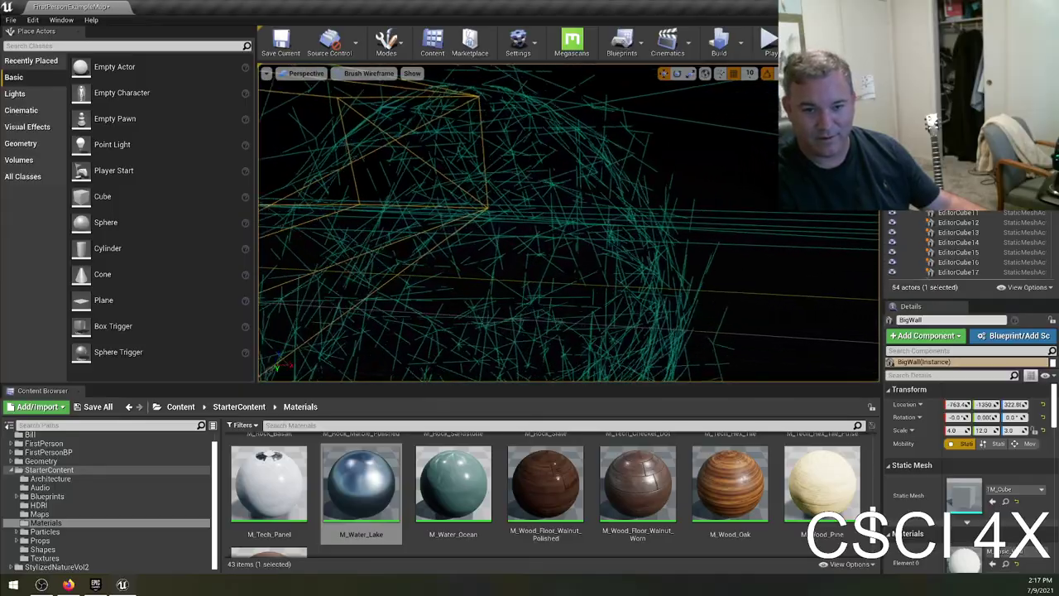
{"action": "key", "text": "s"}
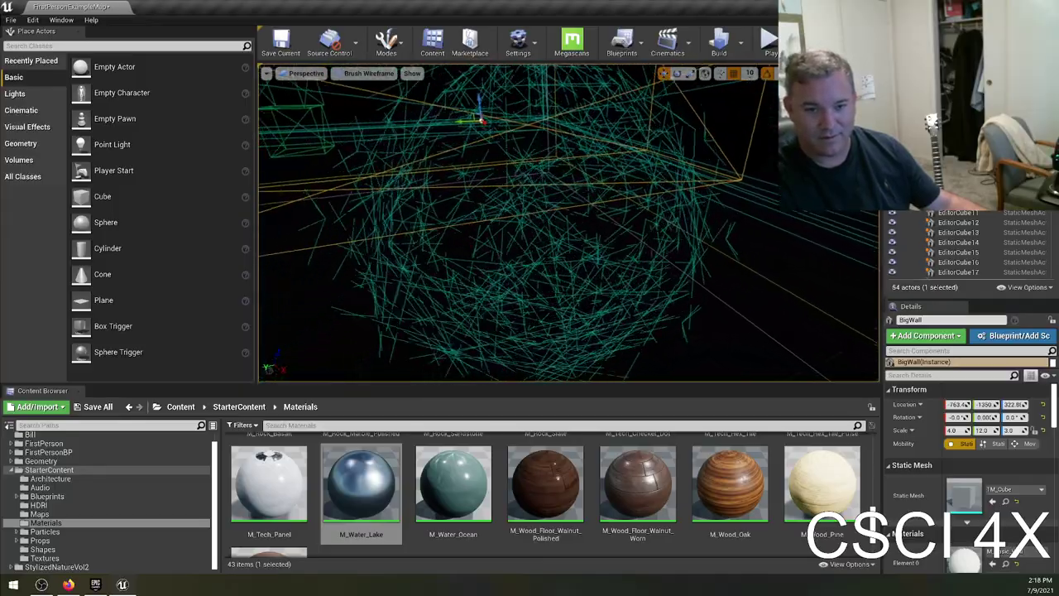
{"action": "key", "text": "w"}
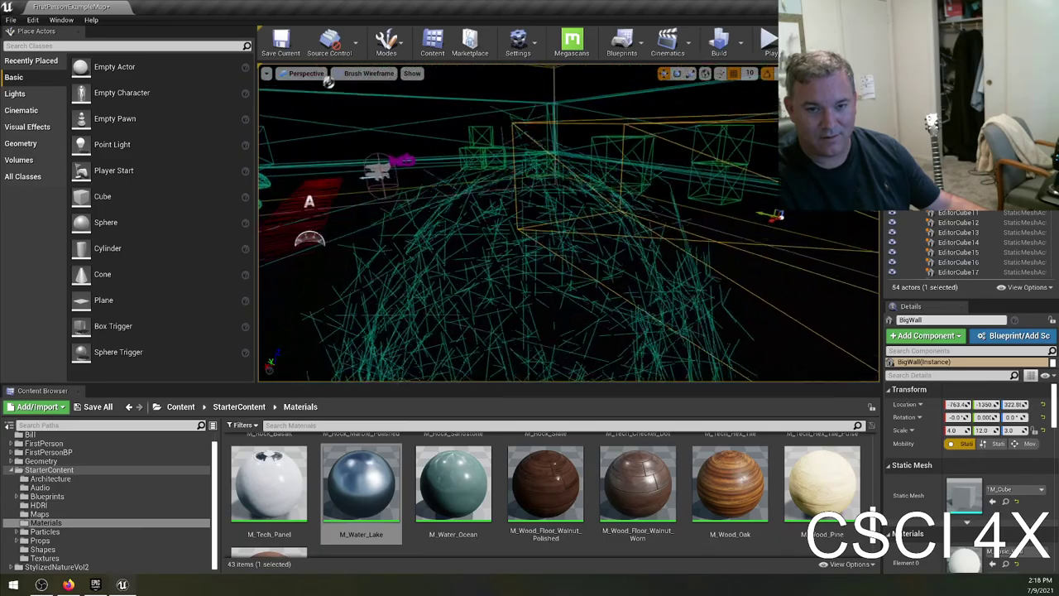
{"action": "key", "text": "w"}
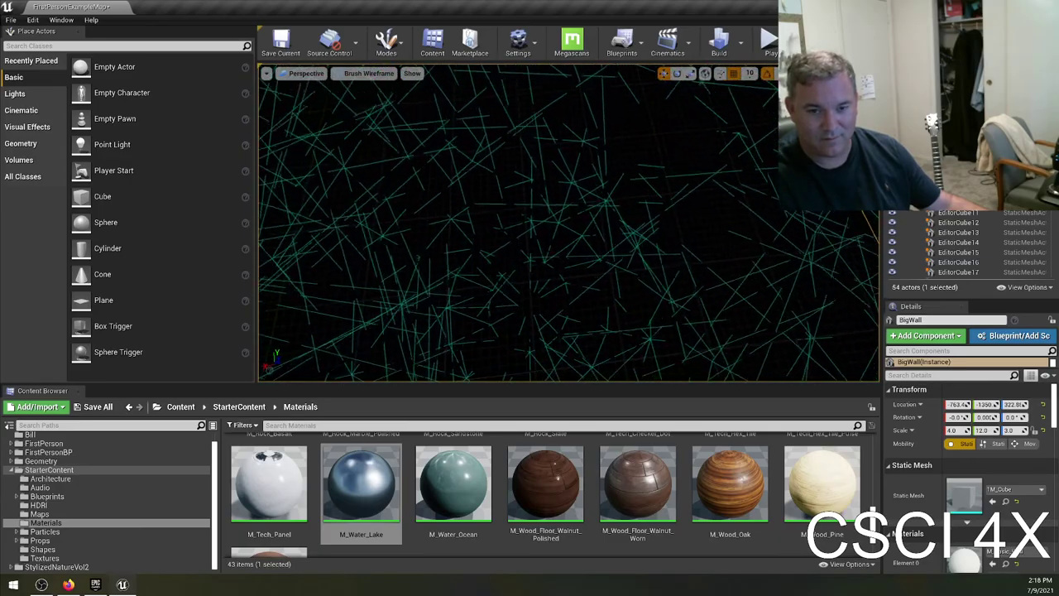
{"action": "key", "text": "s"}
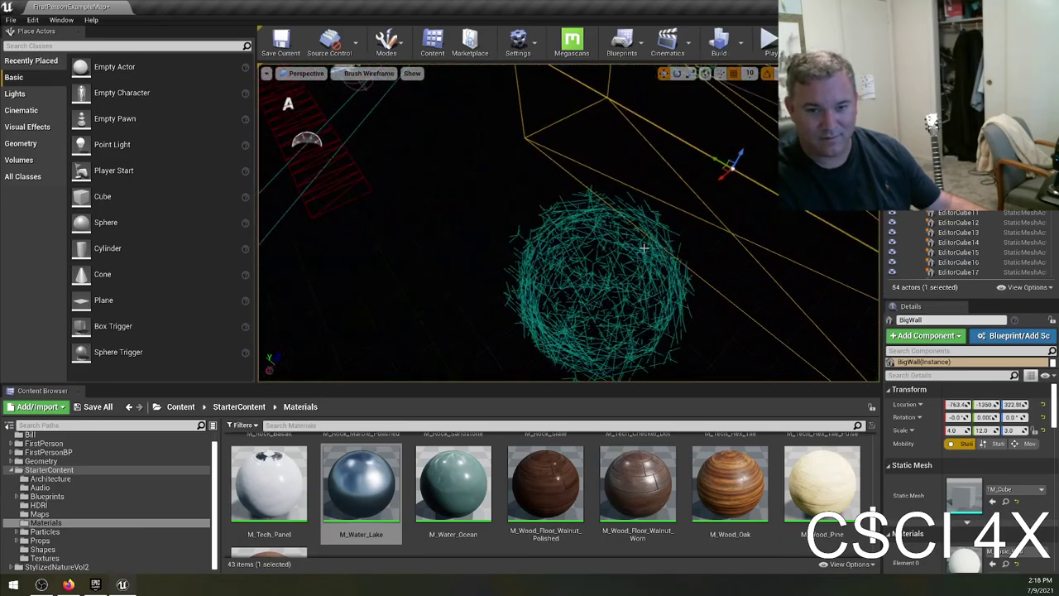
Select the flowering bush, look through its properties, and deselect it.
{"action": "left_click", "coordinate": [644, 248]}
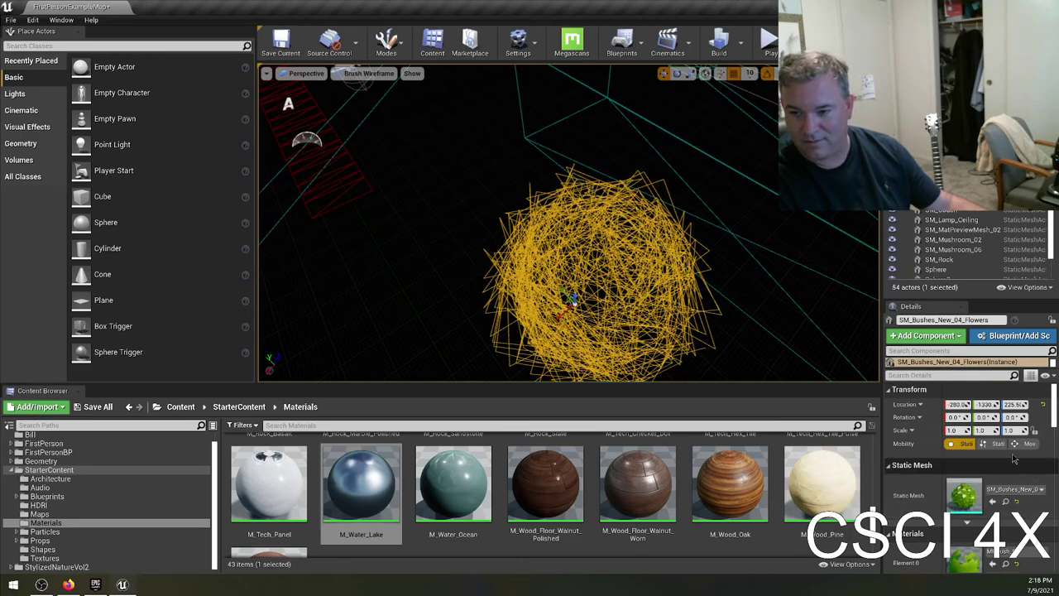
{"action": "scroll", "coordinate": [1014, 459], "scroll_direction": "down", "scroll_amount": 10}
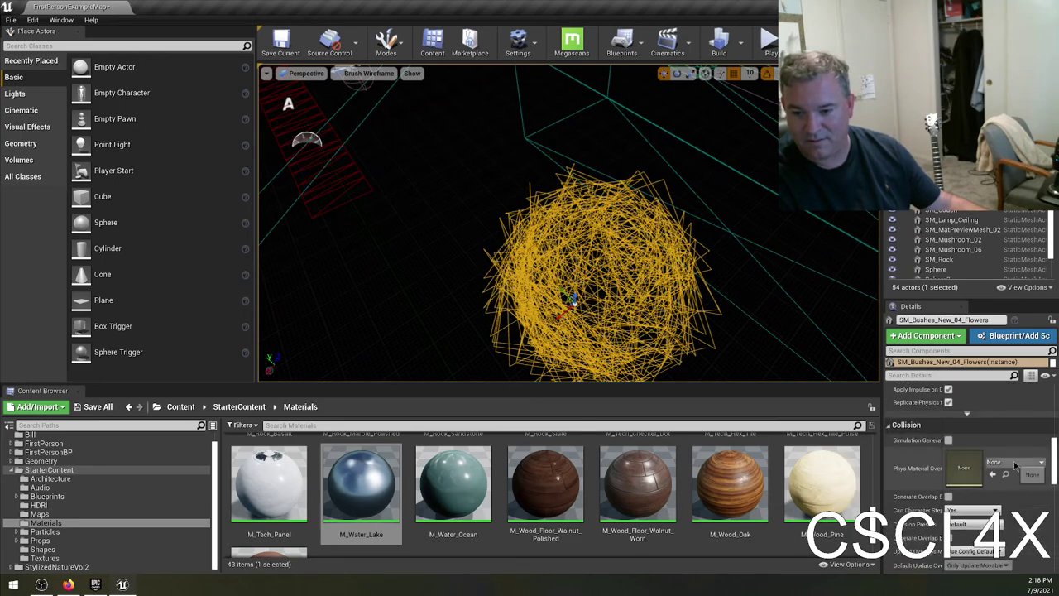
{"action": "scroll", "coordinate": [1014, 465], "scroll_direction": "down", "scroll_amount": 10}
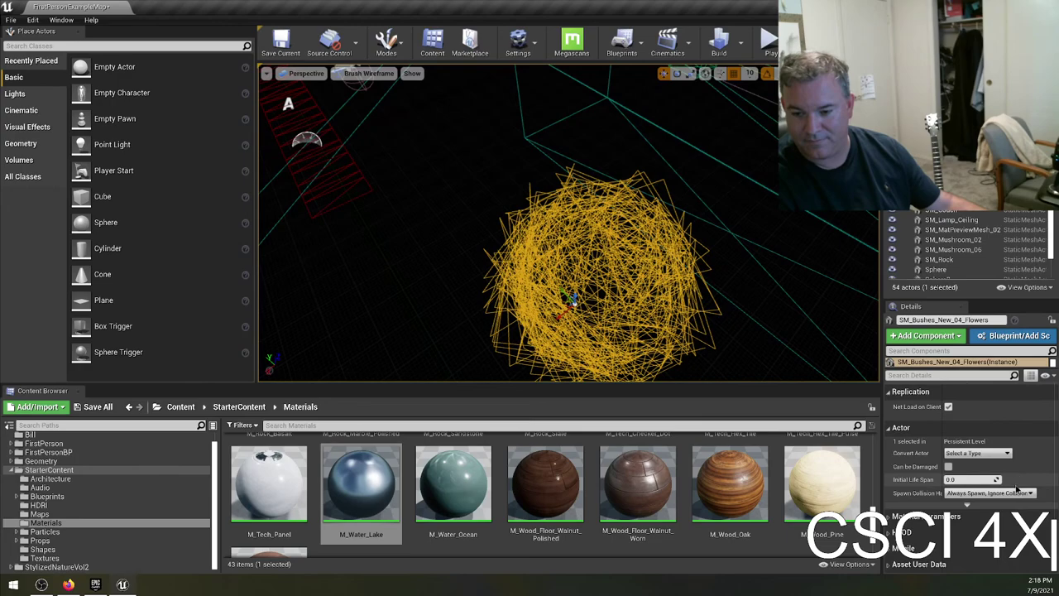
{"action": "left_click", "coordinate": [737, 372]}
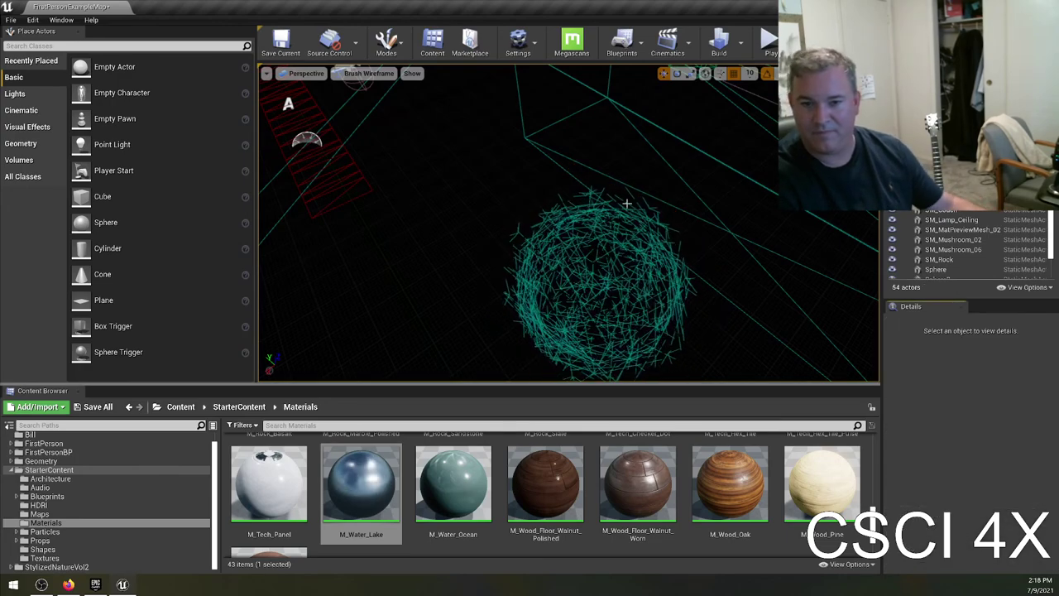
Return the viewport to Lit shading and view the flowering bush with its shadow.
{"action": "left_click", "coordinate": [383, 77]}
{"action": "left_click", "coordinate": [364, 99]}
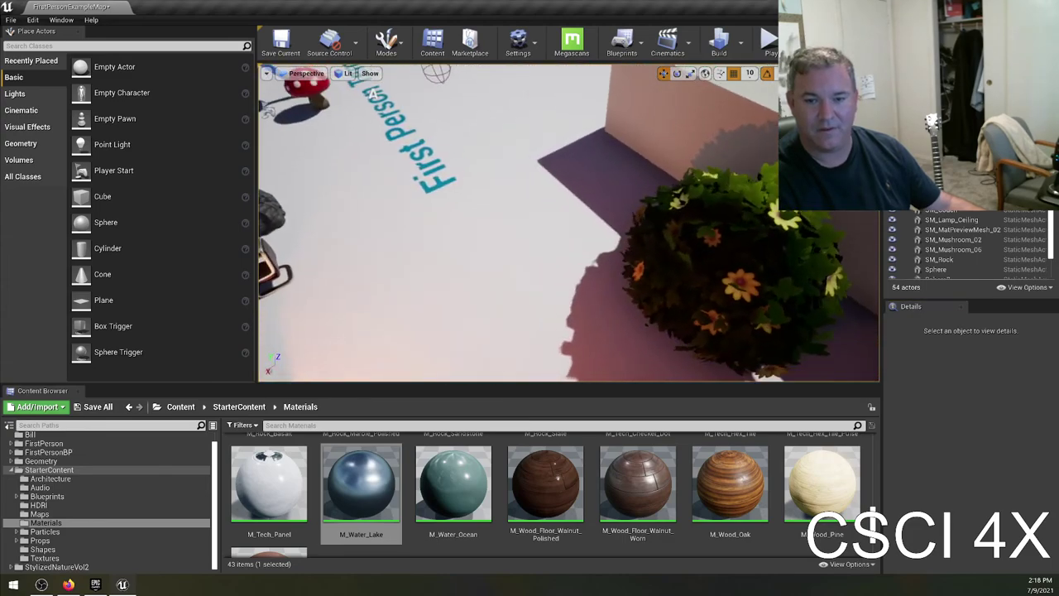
{"action": "right_click_drag", "start_coordinate": [570, 224], "coordinate": [571, 224]}
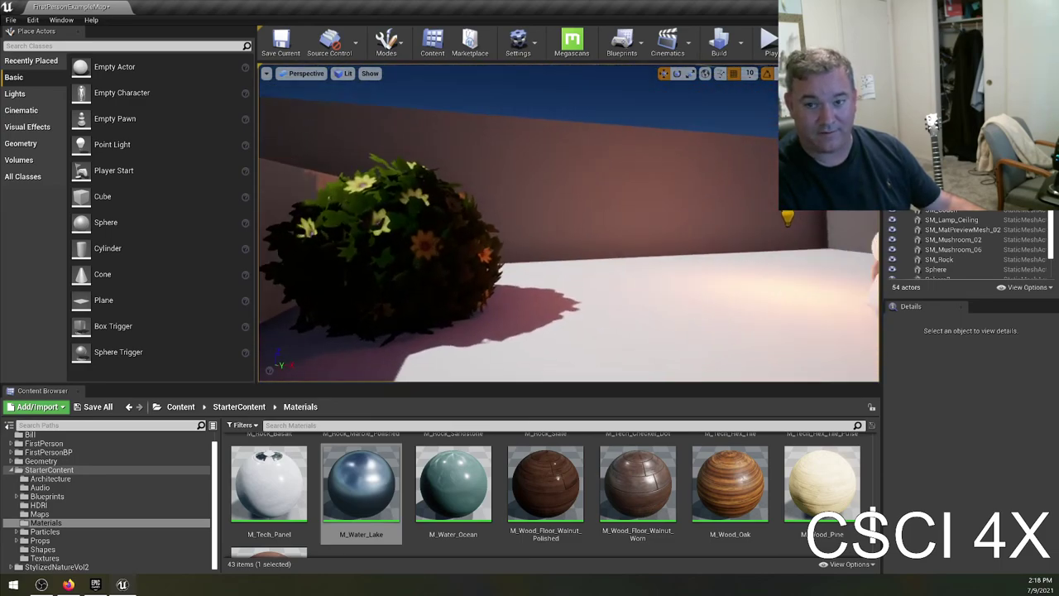
{"action": "right_click_drag", "start_coordinate": [497, 177], "coordinate": [498, 176]}
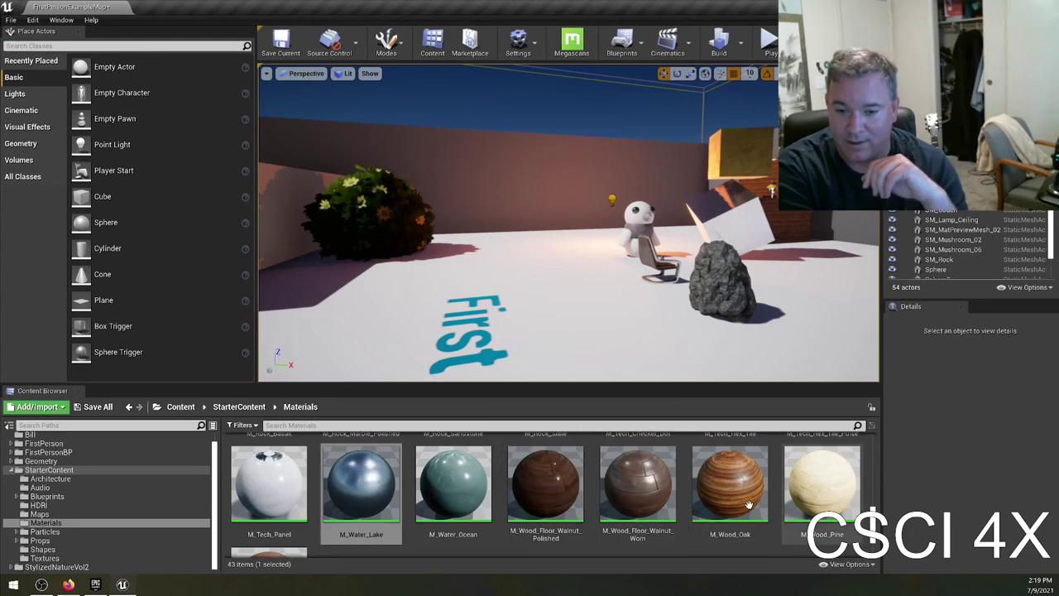
Open M_Tech_Hex_Tile_Pulse in the material editor and examine its Emissive network with the two emissive colors.
{"action": "scroll", "coordinate": [808, 501], "scroll_direction": "up", "scroll_amount": 2}
{"action": "double_click", "coordinate": [808, 500]}
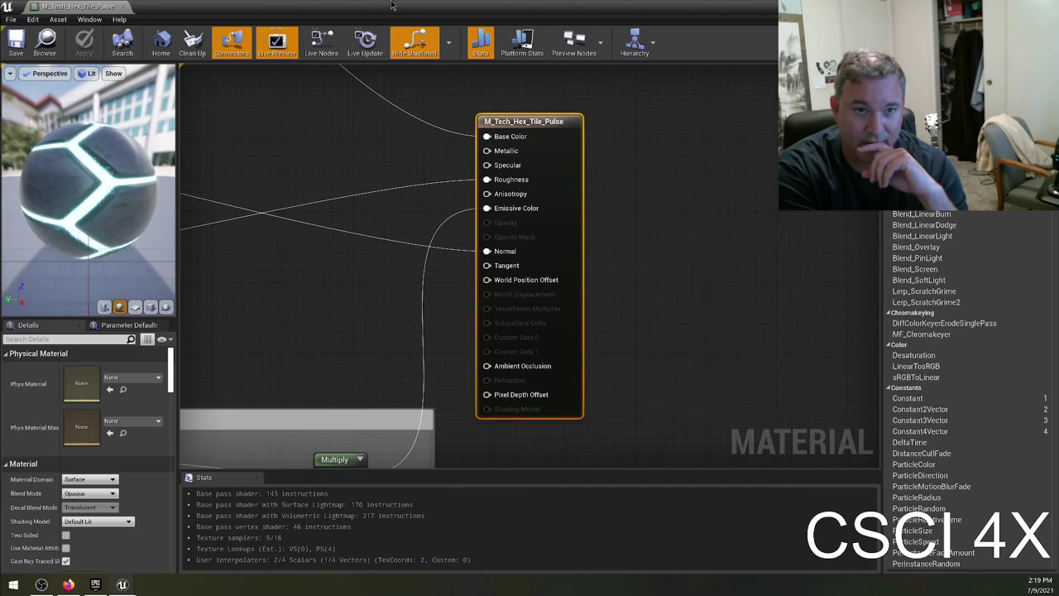
{"action": "key", "text": "alt+Tab"}
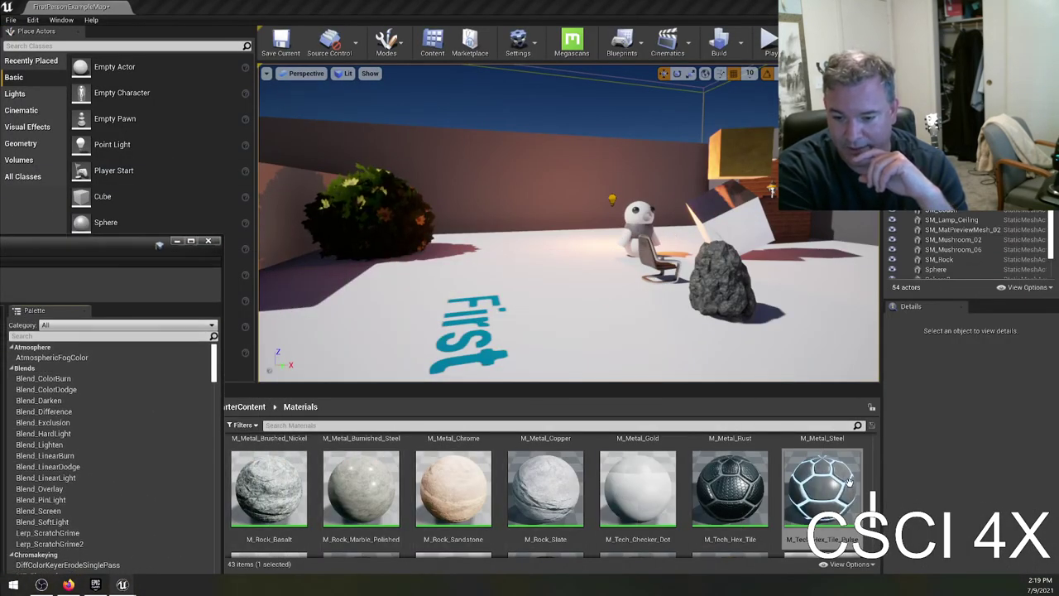
{"action": "key", "text": "alt+Tab"}
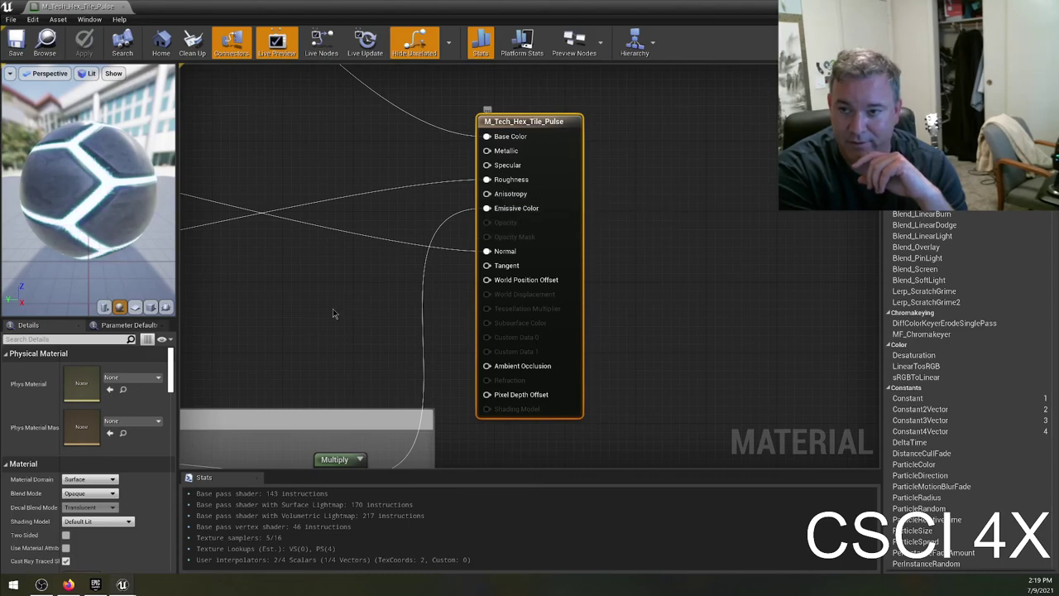
{"action": "right_click_drag", "start_coordinate": [333, 309], "coordinate": [854, 82]}
{"action": "scroll", "coordinate": [384, 341], "scroll_direction": "down", "scroll_amount": 2}
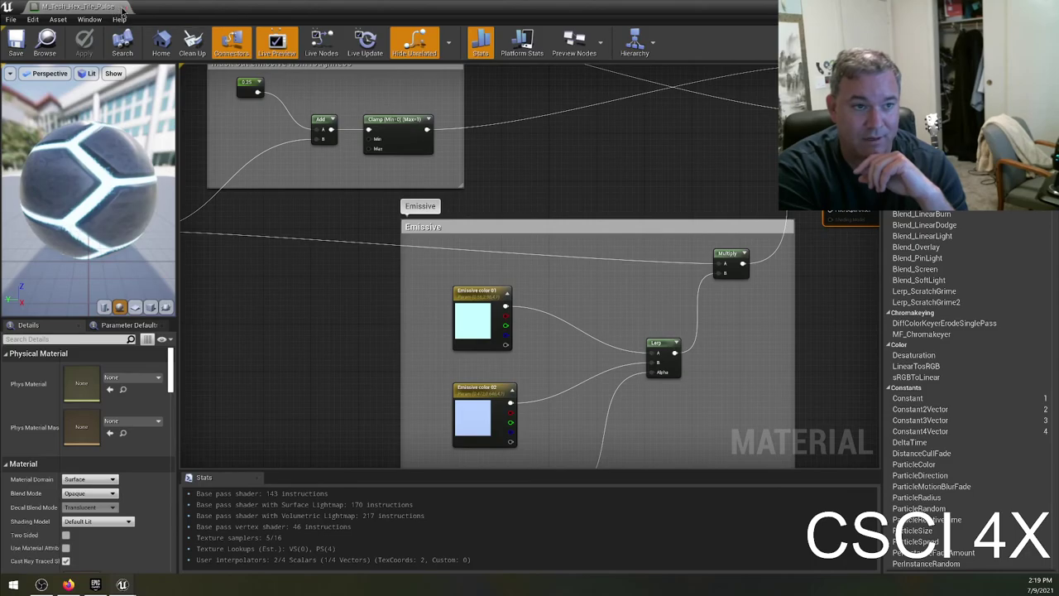
Try M_Tech_Hex_Tile_Pulse on the back wall behind the penguin and inspect its pulsing glow up close.
{"action": "key", "text": "alt+Tab"}
{"action": "left_click_drag", "start_coordinate": [819, 484], "coordinate": [579, 172]}
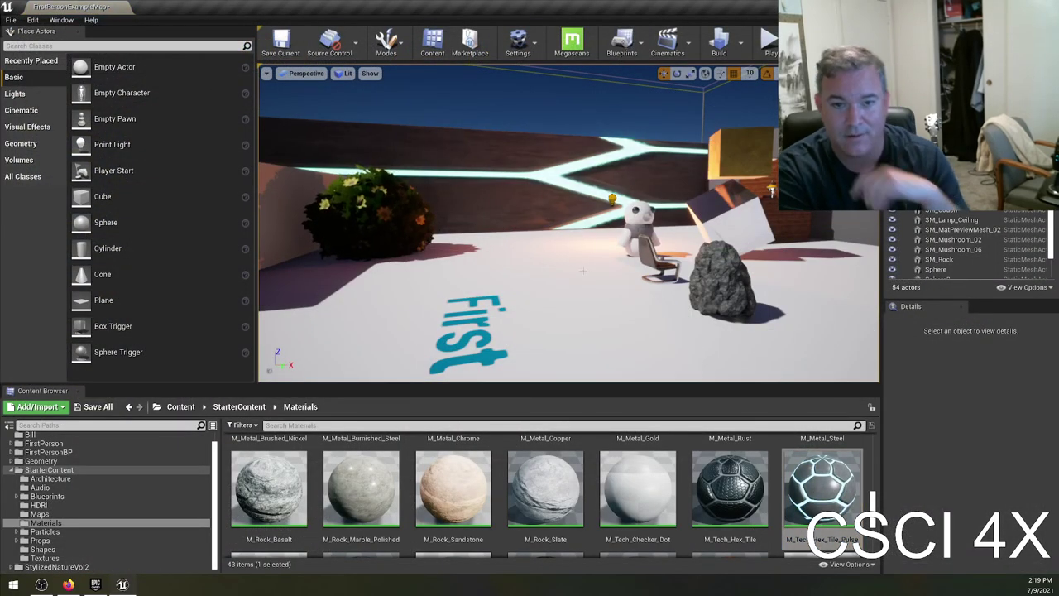
{"action": "right_click_drag", "start_coordinate": [578, 172], "coordinate": [587, 149]}
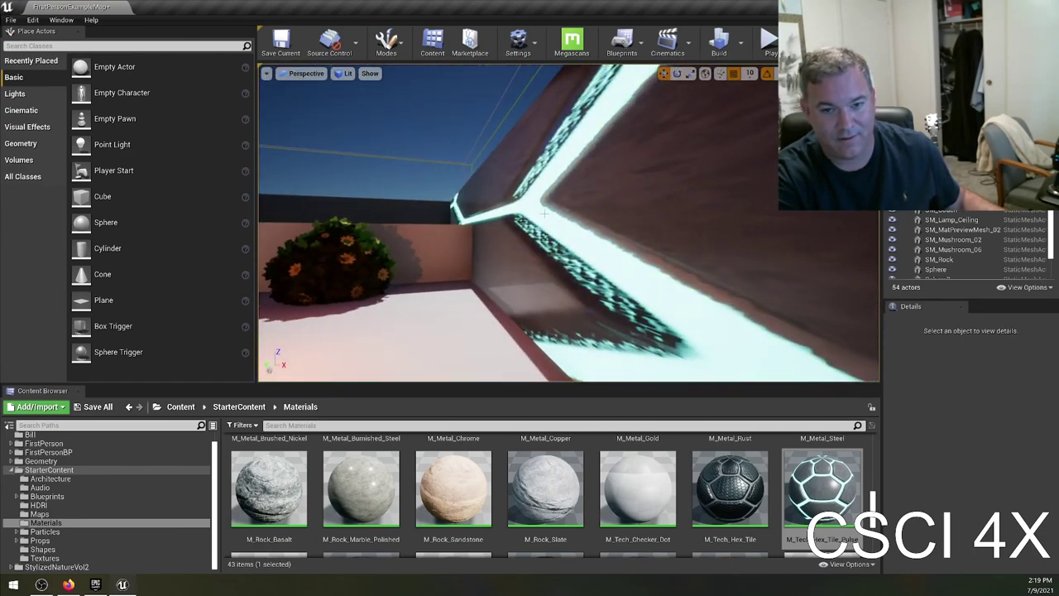
{"action": "right_click_drag", "start_coordinate": [685, 351], "coordinate": [682, 370]}
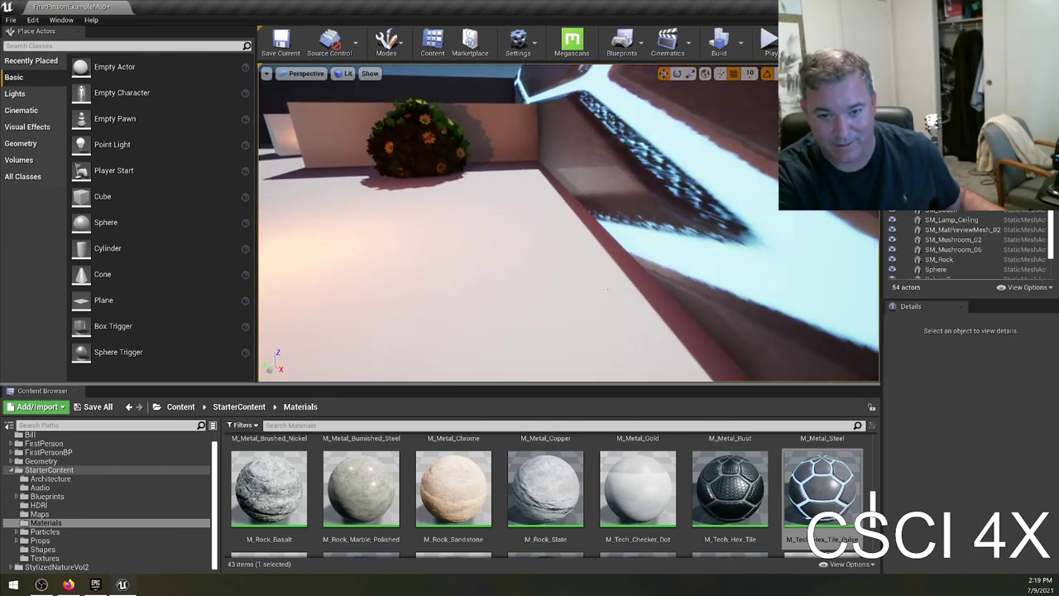
{"action": "scroll", "coordinate": [217, 508], "scroll_direction": "up", "scroll_amount": 1}
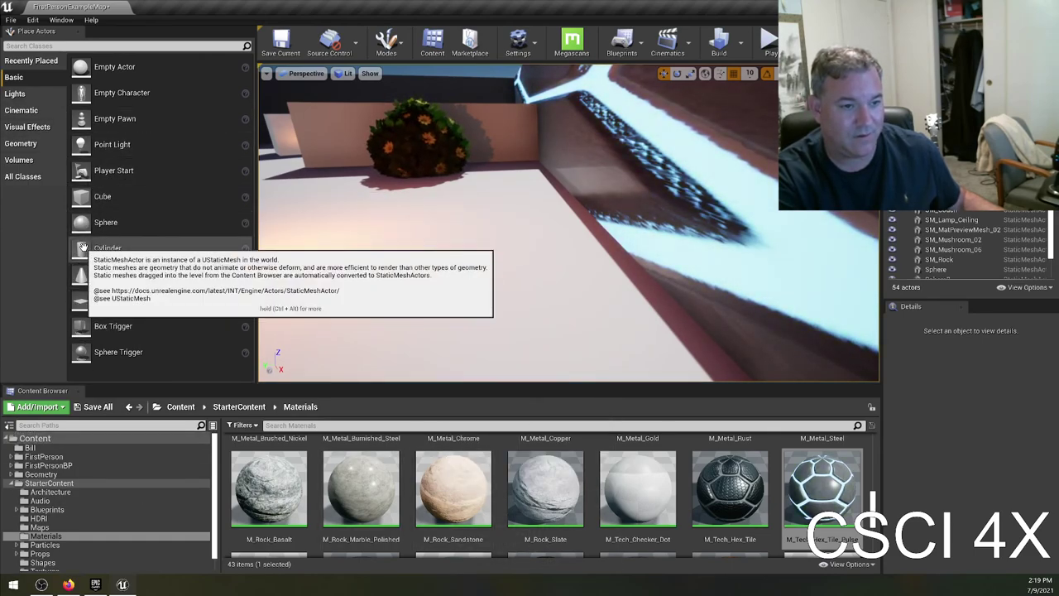
Place a cylinder on the floor beside the glowing wall, inspect it, and delete it.
{"action": "left_click_drag", "start_coordinate": [104, 249], "coordinate": [546, 158]}
{"action": "key", "text": "r"}
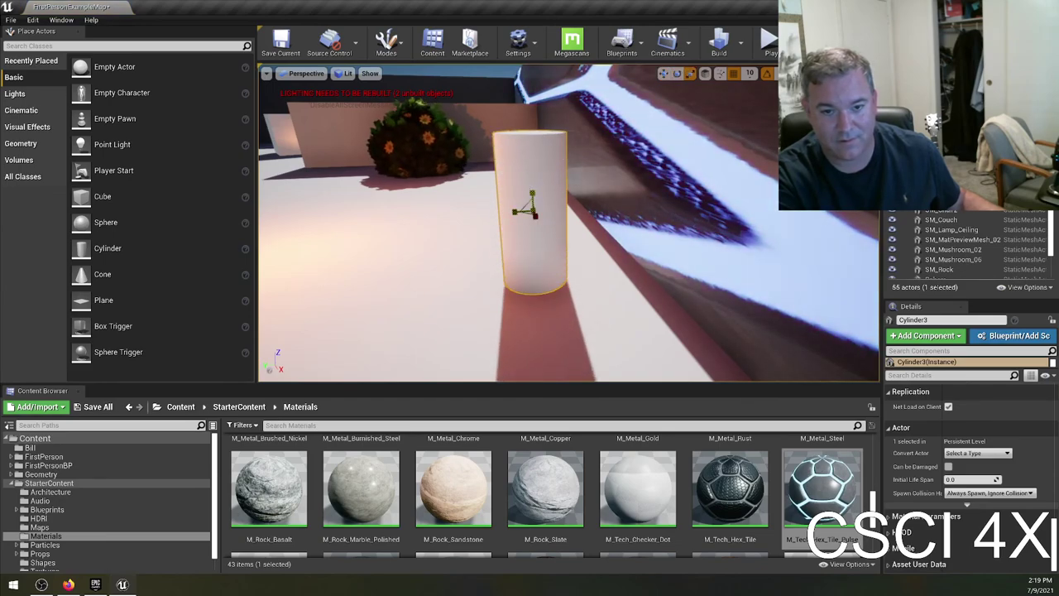
{"action": "mouse_move", "coordinate": [570, 227]}
{"action": "right_mouse_down"}
{"action": "mouse_move", "coordinate": [414, 233]}
{"action": "mouse_move", "coordinate": [570, 226]}
{"action": "right_mouse_up"}
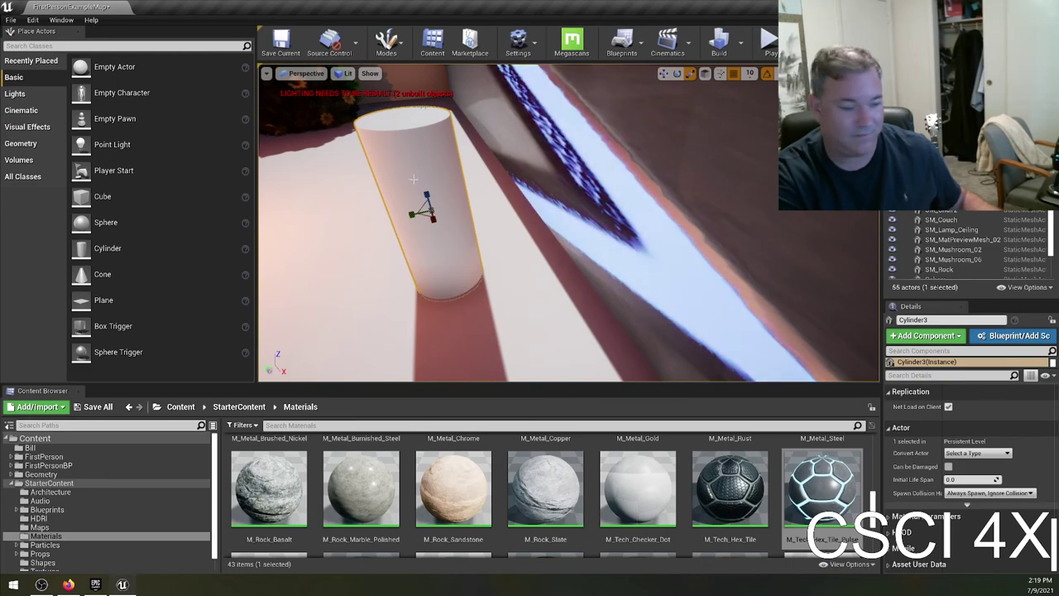
{"action": "key", "text": "Delete"}
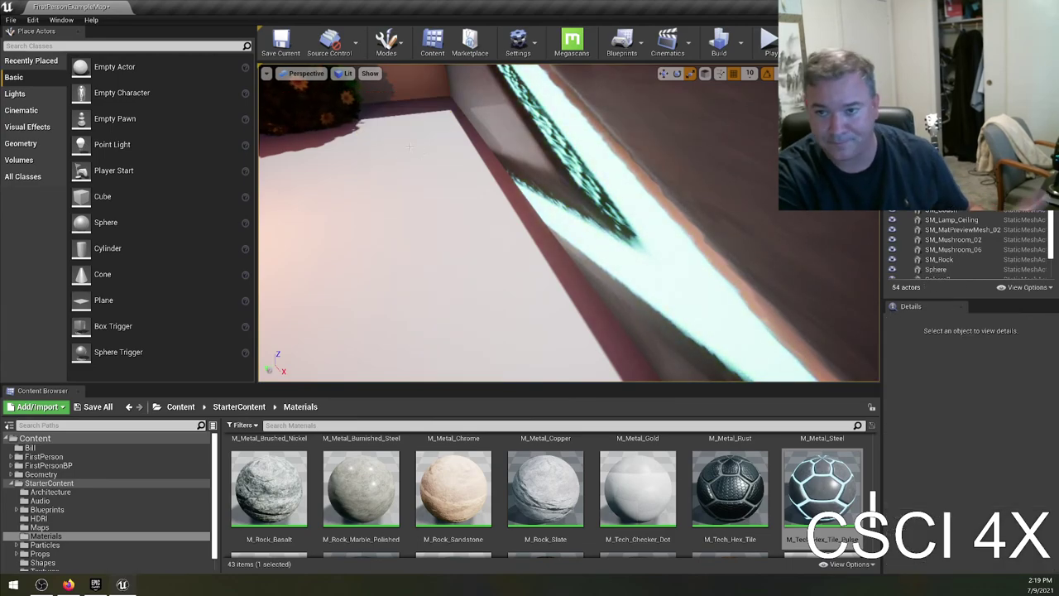
Try M_Tech_Hex_Tile on the wall that carries the pulsing hex material.
{"action": "right_click_drag", "start_coordinate": [468, 202], "coordinate": [468, 201]}
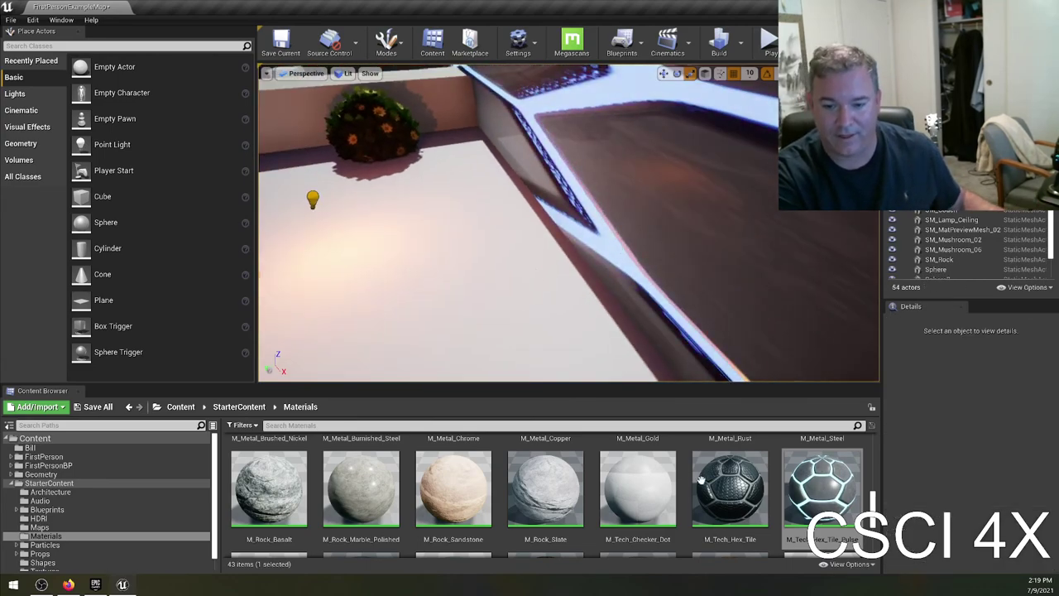
{"action": "left_click_drag", "start_coordinate": [729, 488], "coordinate": [735, 220]}
{"action": "right_click_drag", "start_coordinate": [735, 220], "coordinate": [658, 390]}
Undo the wall's hex tile materials together with the cylinder's deletion and placement.
{"action": "key", "text": "ctrl+z"}
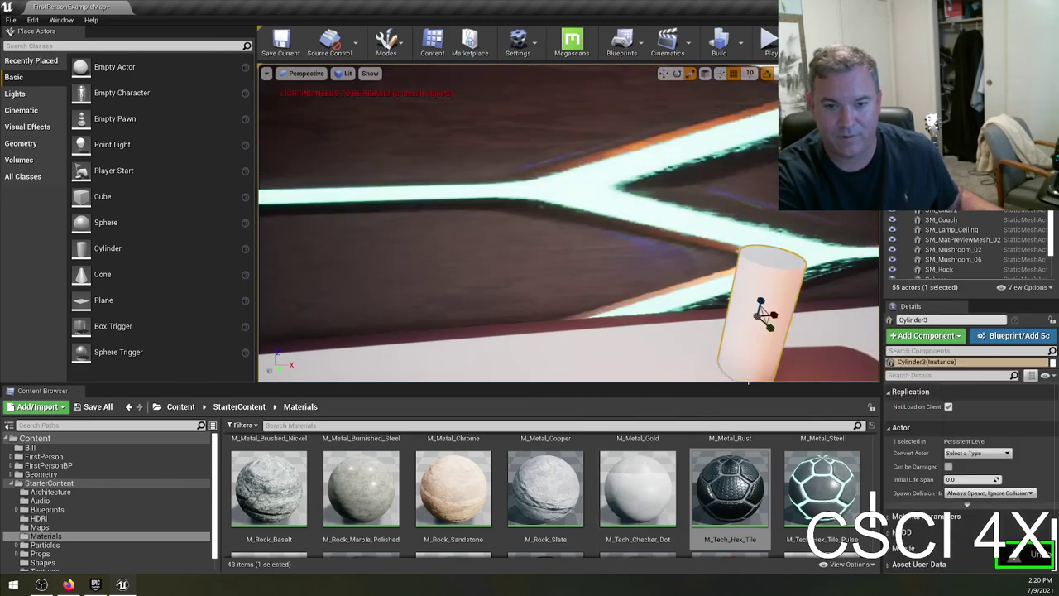
{"action": "key", "text": "ctrl+z"}
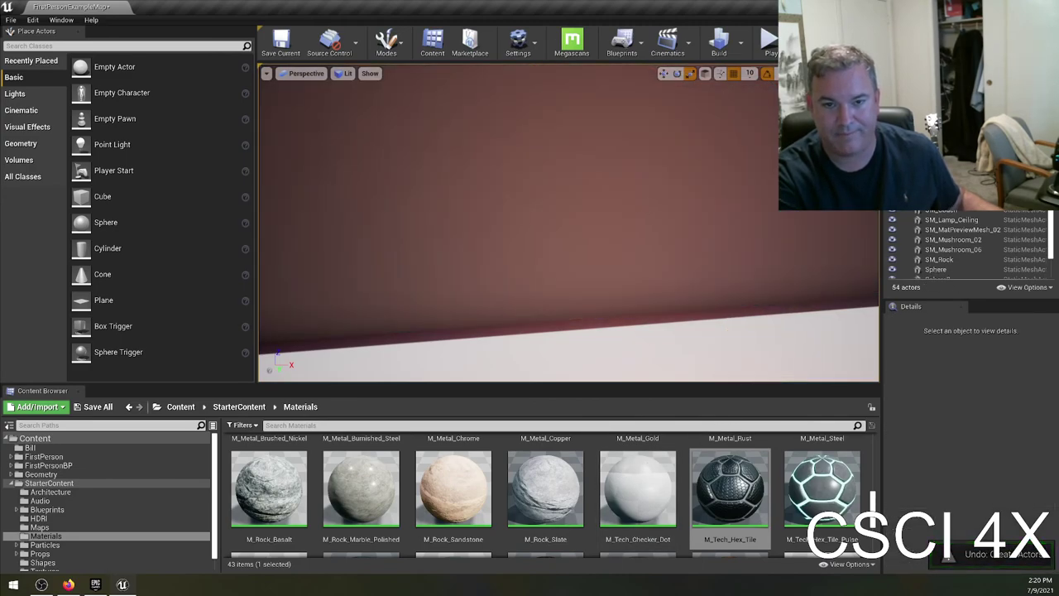
{"action": "right_click_drag", "start_coordinate": [529, 248], "coordinate": [554, 248]}
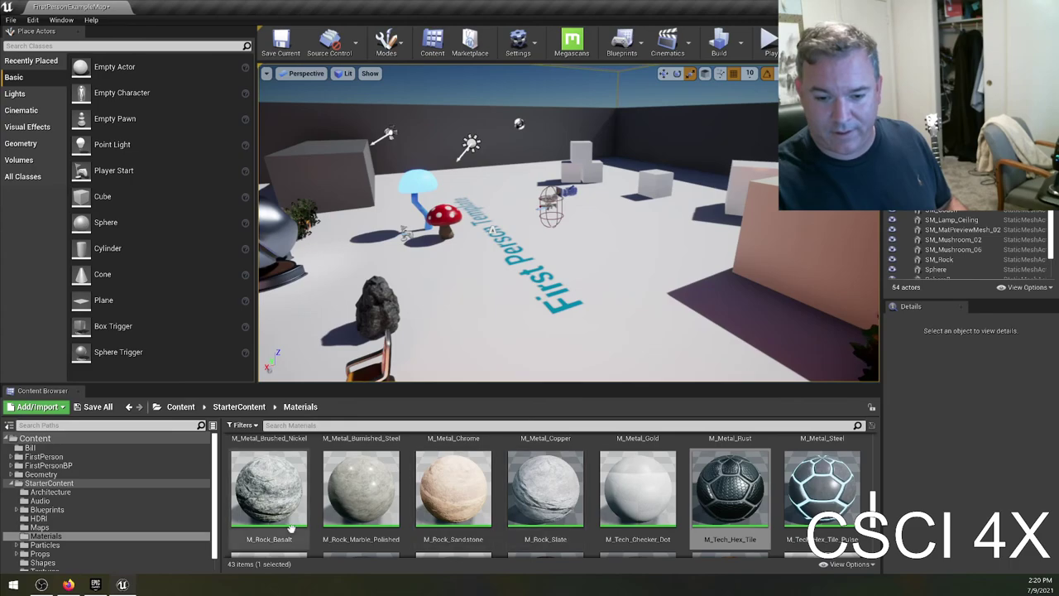
Open M_Tech_Hex_Tile in the material editor and examine its BumpOffset, Mask texture, Base Color and Metallic networks.
{"action": "double_click", "coordinate": [716, 486]}
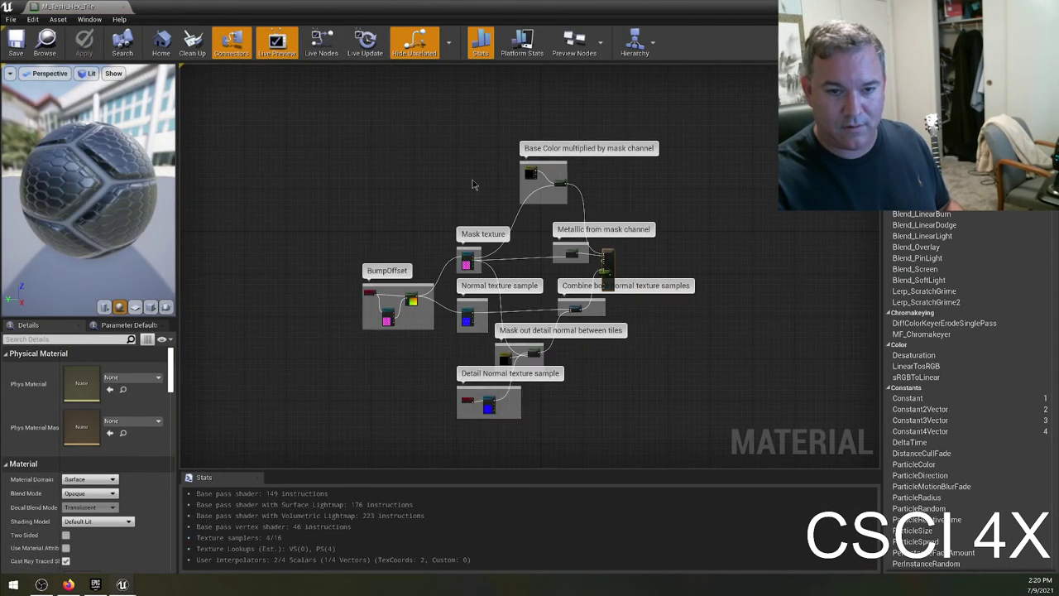
{"action": "scroll", "coordinate": [394, 311], "scroll_direction": "up", "scroll_amount": 5}
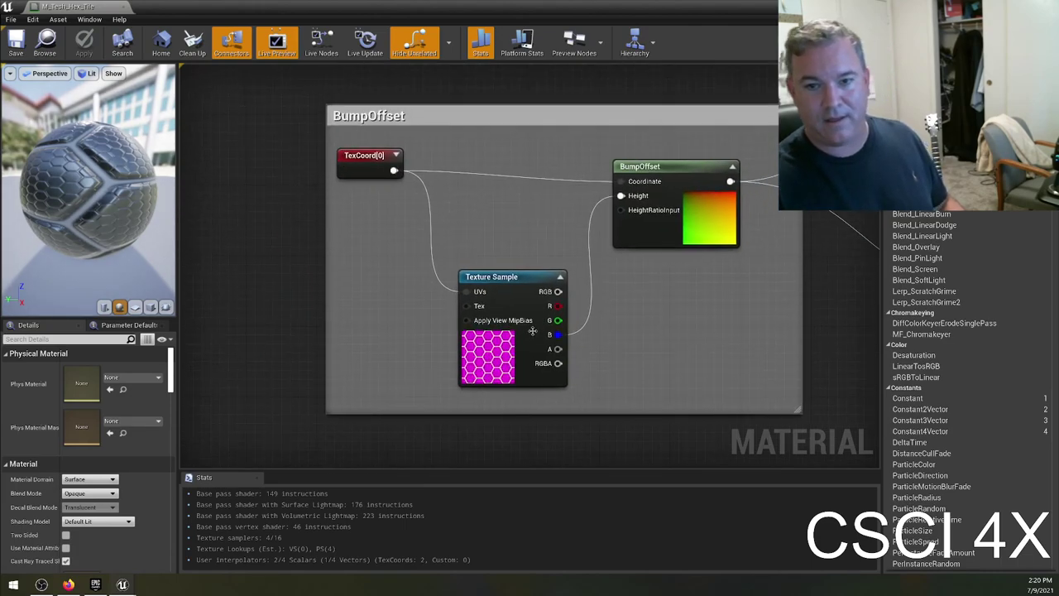
{"action": "scroll", "coordinate": [478, 333], "scroll_direction": "down", "scroll_amount": 3}
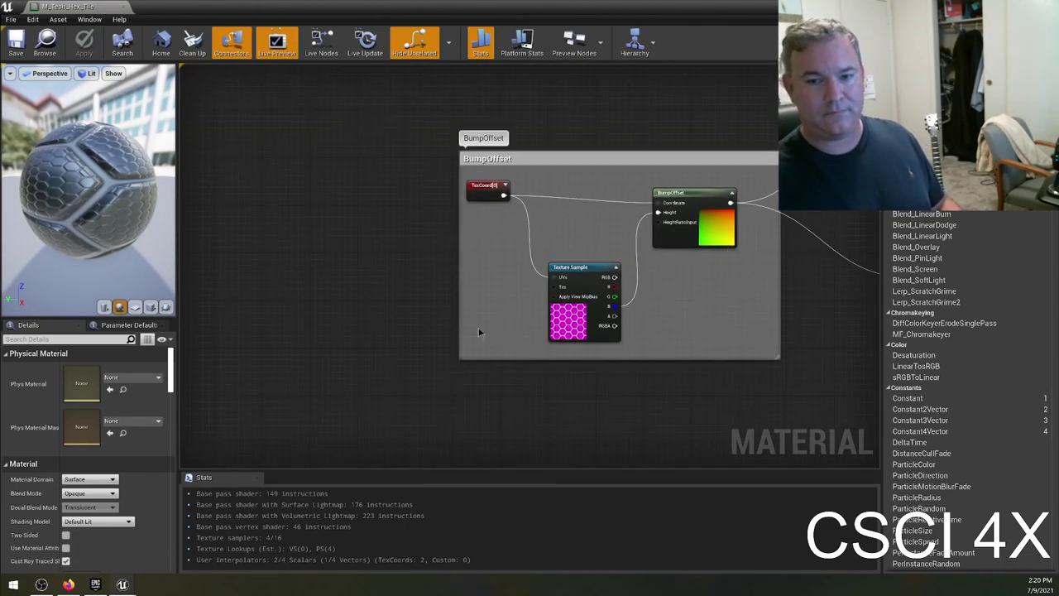
{"action": "scroll", "coordinate": [796, 290], "scroll_direction": "down", "scroll_amount": 3}
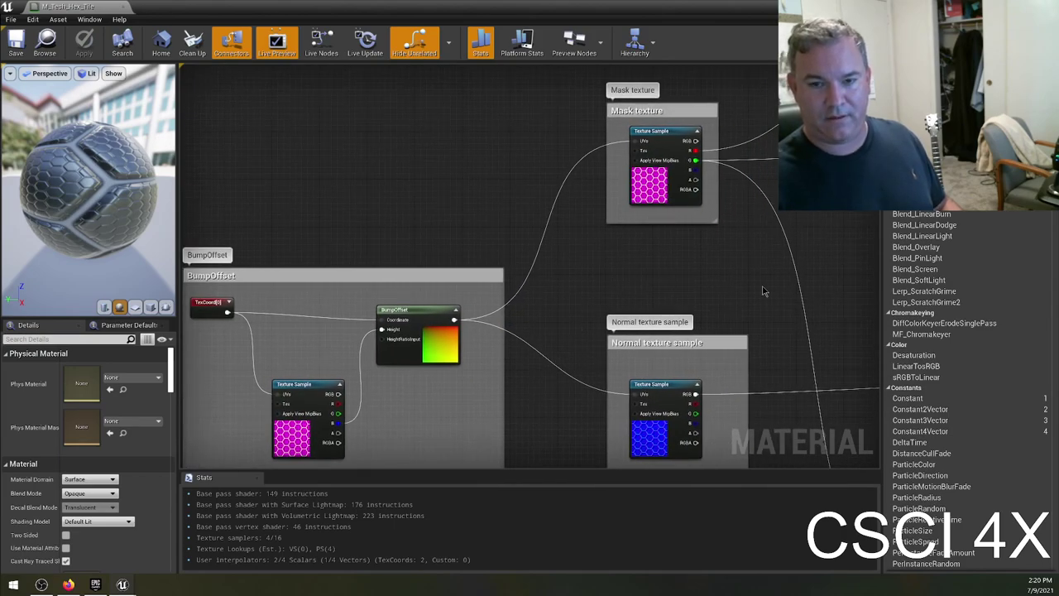
{"action": "right_click_drag", "start_coordinate": [766, 291], "coordinate": [591, 243]}
{"action": "scroll", "coordinate": [591, 242], "scroll_direction": "down", "scroll_amount": 2}
{"action": "right_click_drag", "start_coordinate": [471, 173], "coordinate": [525, 314]}
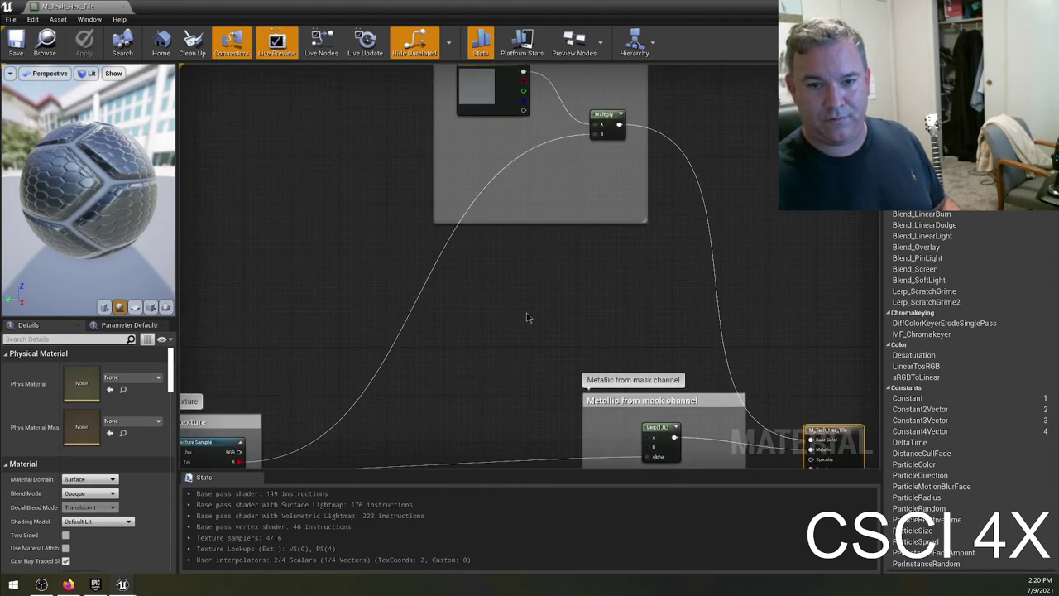
{"action": "scroll", "coordinate": [551, 419], "scroll_direction": "up", "scroll_amount": 3}
{"action": "scroll", "coordinate": [557, 208], "scroll_direction": "down", "scroll_amount": 4}
{"action": "scroll", "coordinate": [548, 217], "scroll_direction": "up", "scroll_amount": 3}
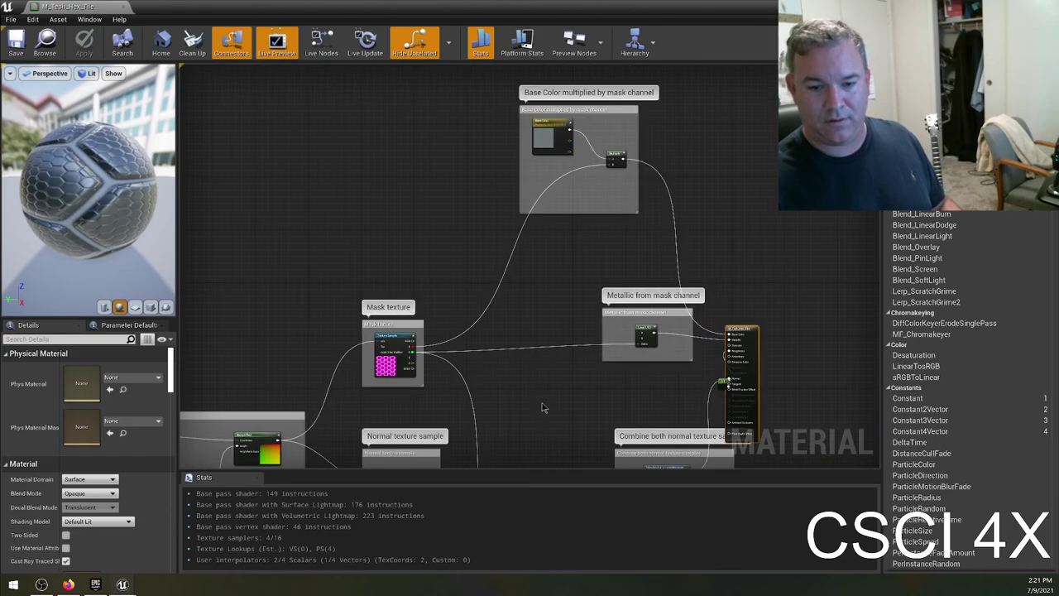
{"action": "right_click_drag", "start_coordinate": [182, 244], "coordinate": [455, 232]}
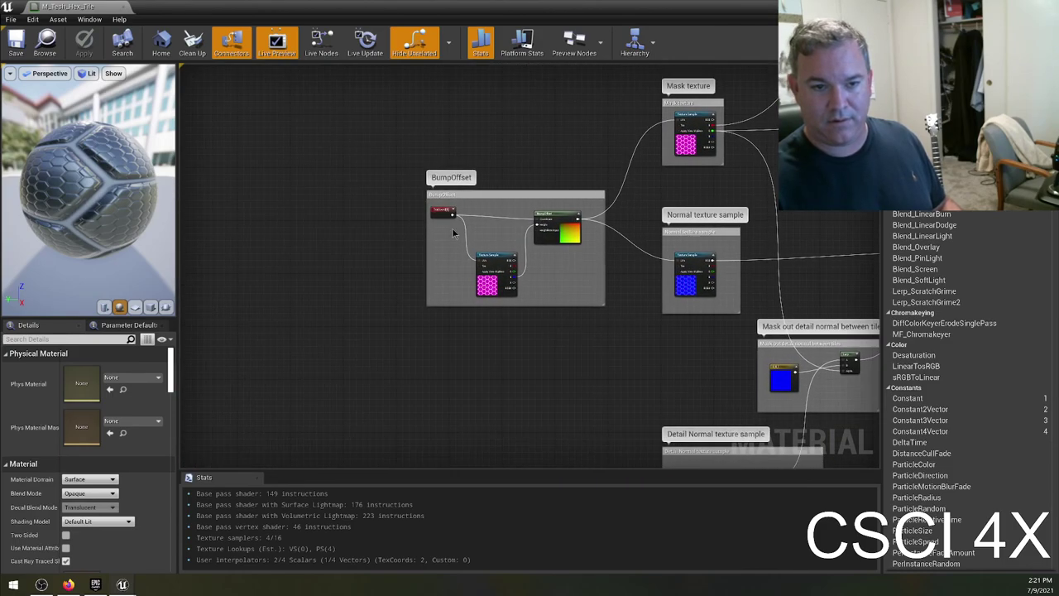
Try UTiling and VTiling values of 0.5 and of 2 on the BumpOffset group's TexCoord node.
{"action": "left_click", "coordinate": [437, 211]}
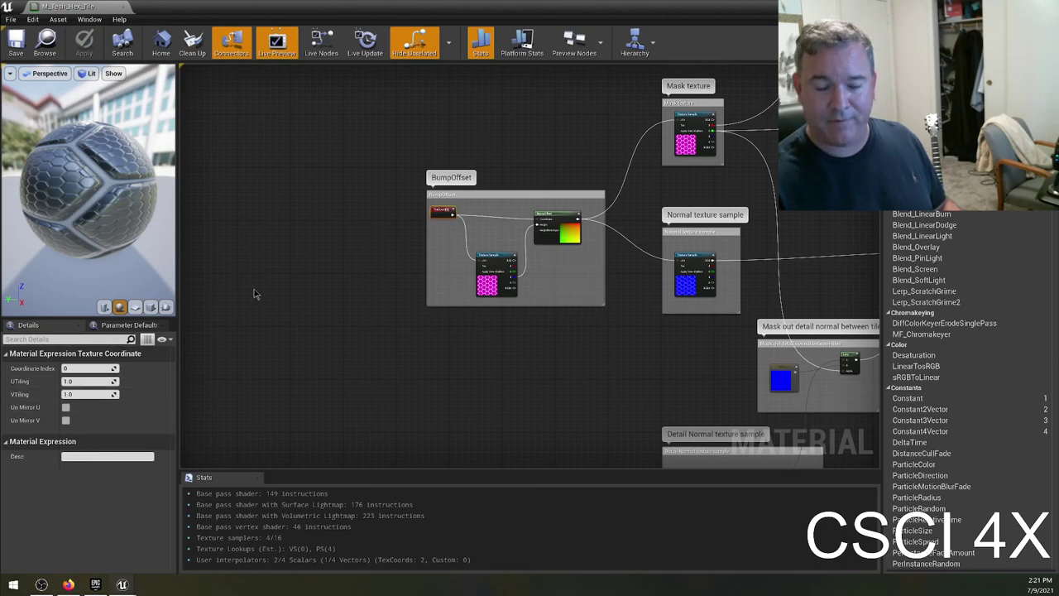
{"action": "left_click", "coordinate": [76, 382]}
{"action": "type", "text": "0.5"}
{"action": "key", "text": "Return"}
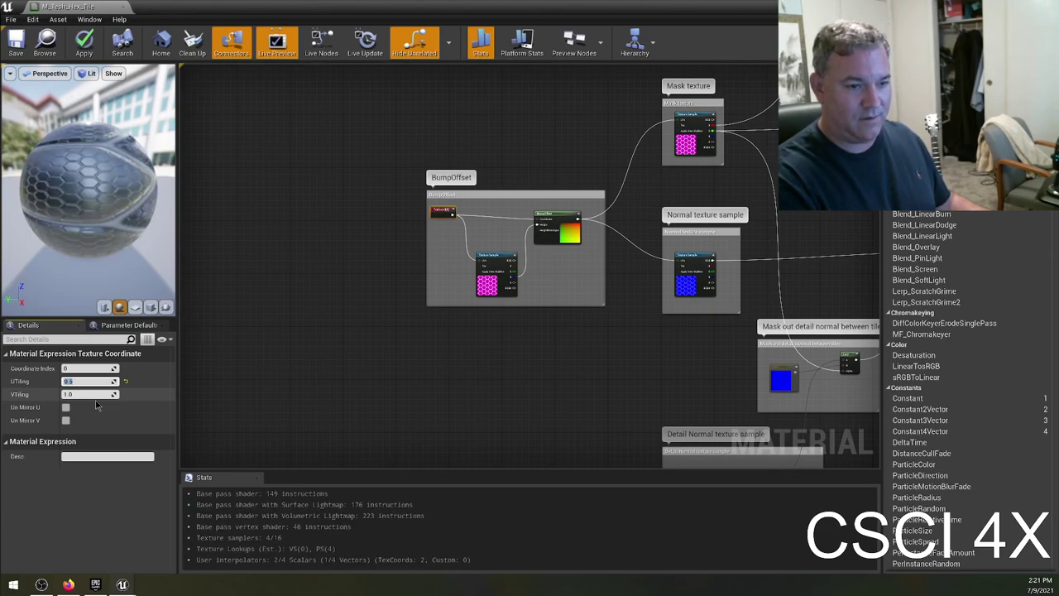
{"action": "left_click", "coordinate": [91, 394]}
{"action": "type", "text": "0.5"}
{"action": "key", "text": "Return"}
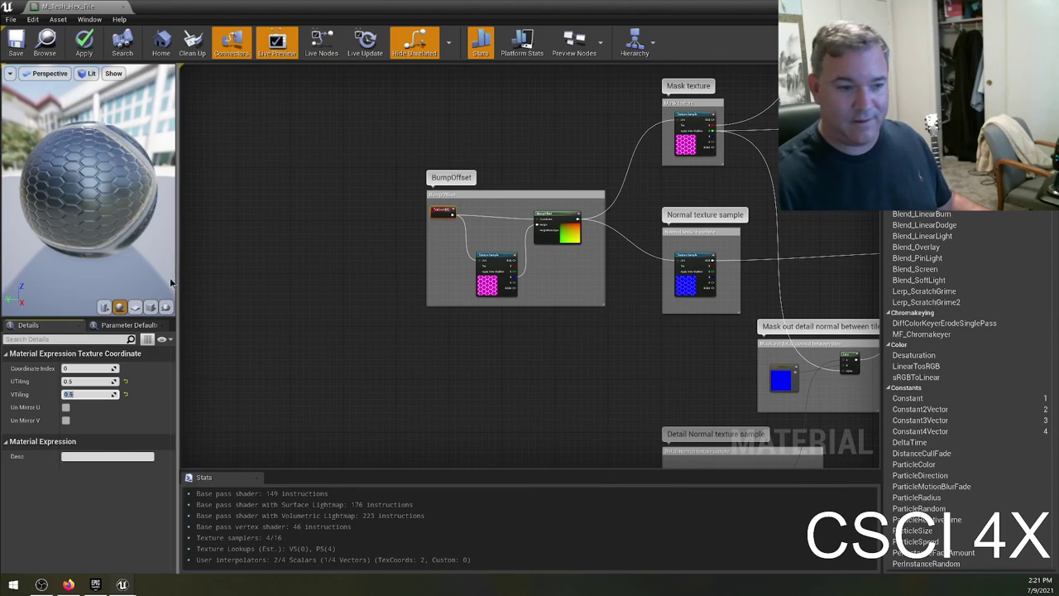
{"action": "type", "text": "2"}
{"action": "key", "text": "Return"}
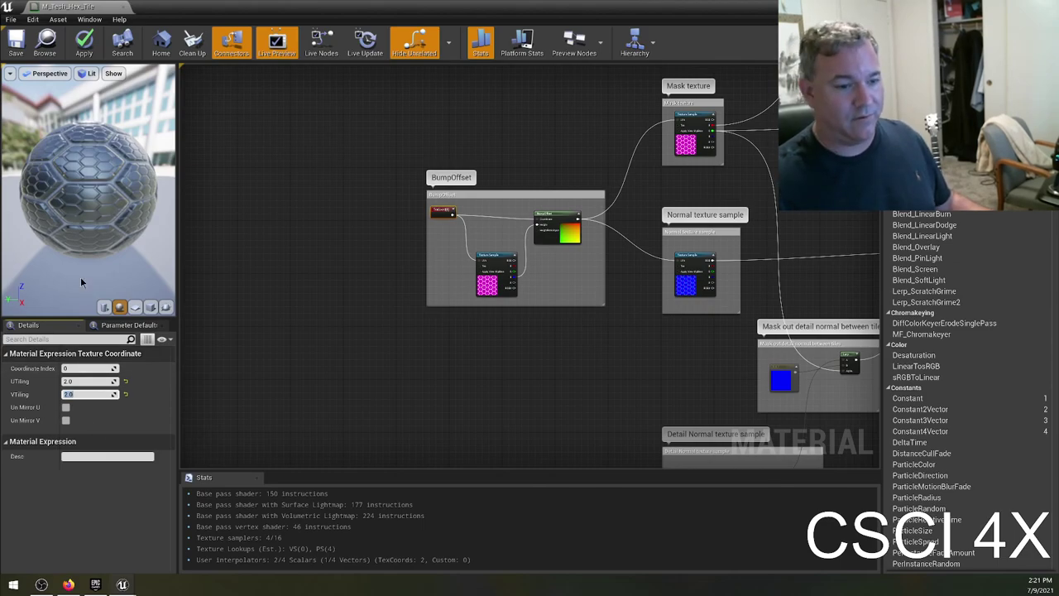
Reset the TexCoord node's UTiling and VTiling to their defaults and close M_Tech_Hex_Tile without applying the changes.
{"action": "scroll", "coordinate": [579, 277], "scroll_direction": "up", "scroll_amount": 3}
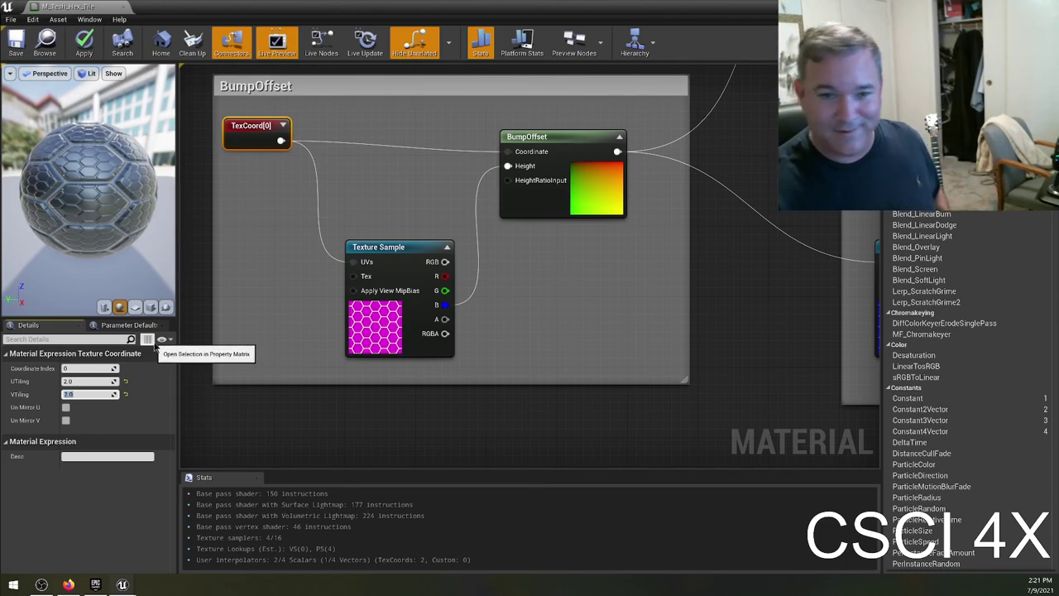
{"action": "left_click", "coordinate": [126, 381]}
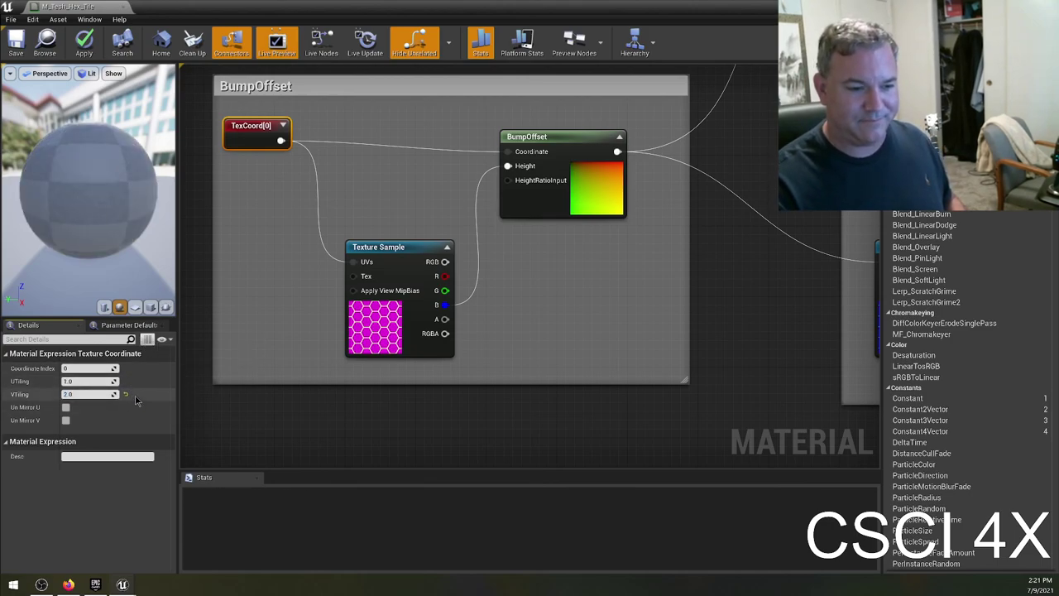
{"action": "left_click", "coordinate": [125, 395]}
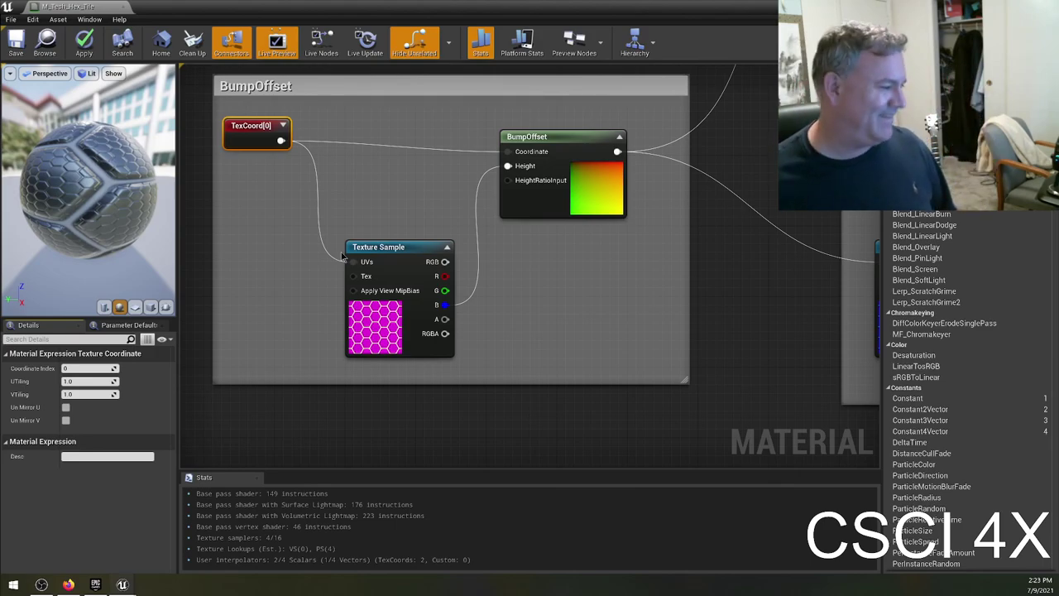
{"action": "left_click", "coordinate": [123, 6]}
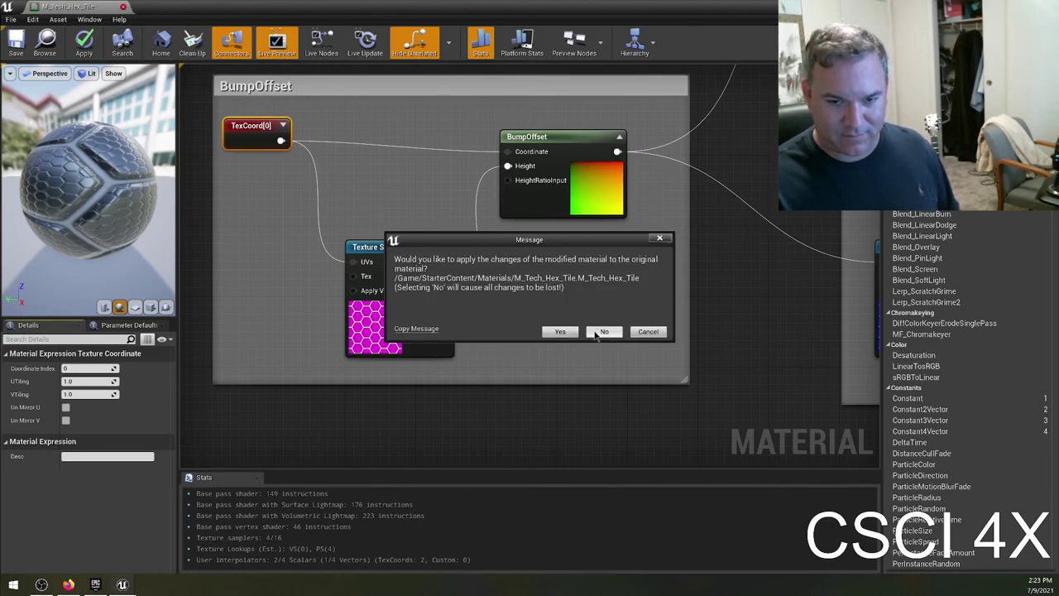
{"action": "left_click", "coordinate": [603, 331]}
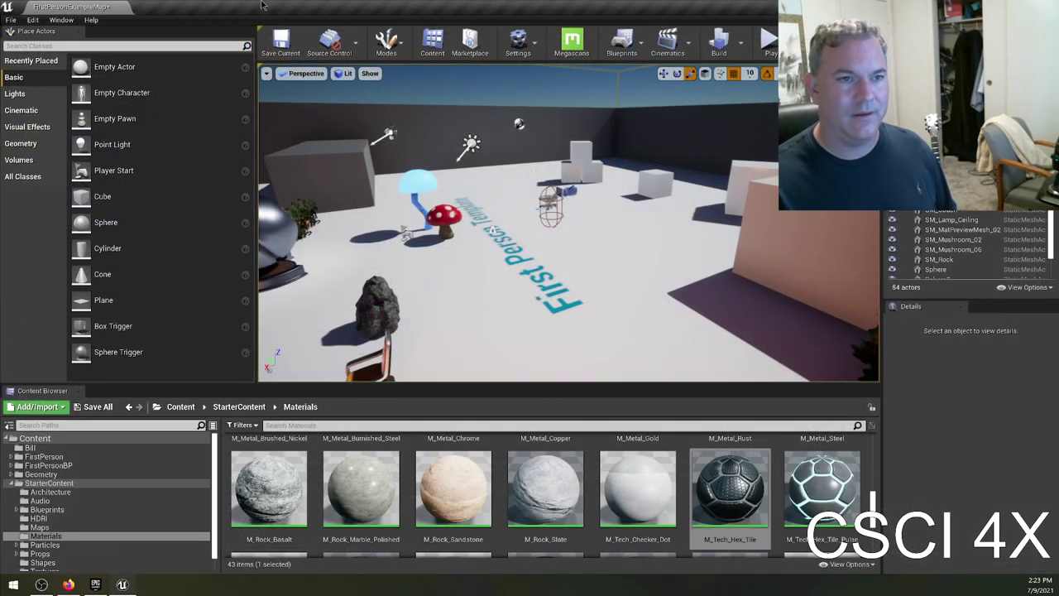
Save all changes in the Summer2021 project and close the Unreal Editor.
{"action": "left_click", "coordinate": [11, 20]}
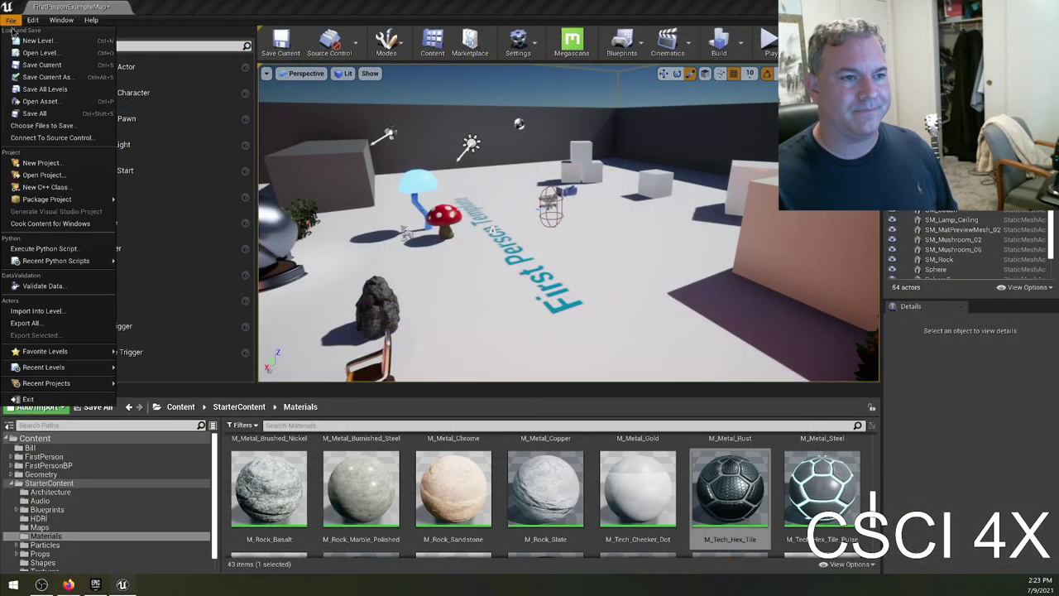
{"action": "left_click", "coordinate": [33, 114]}
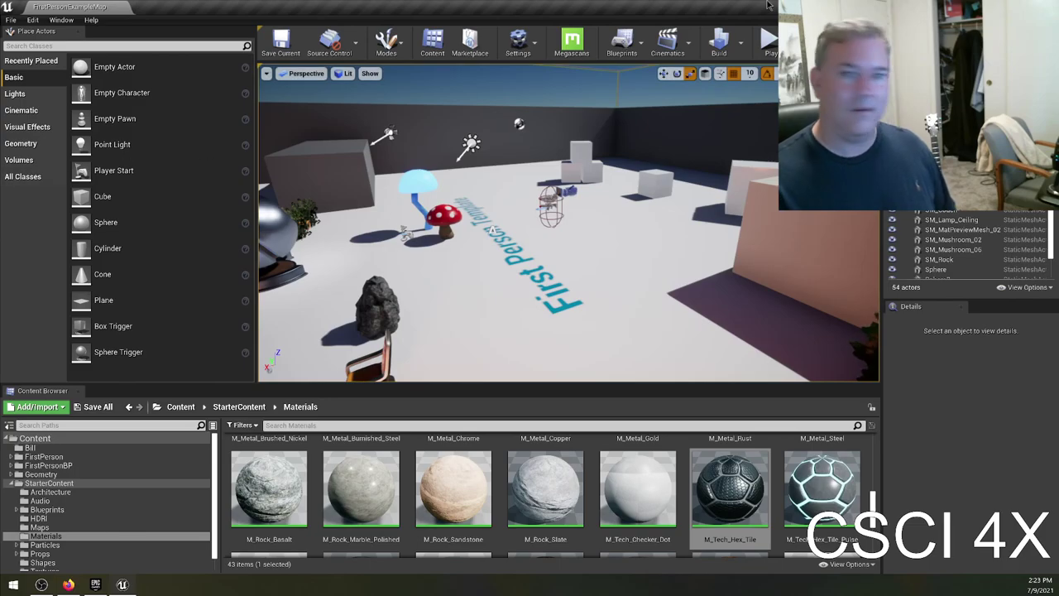
{"action": "double_click", "coordinate": [739, 15]}
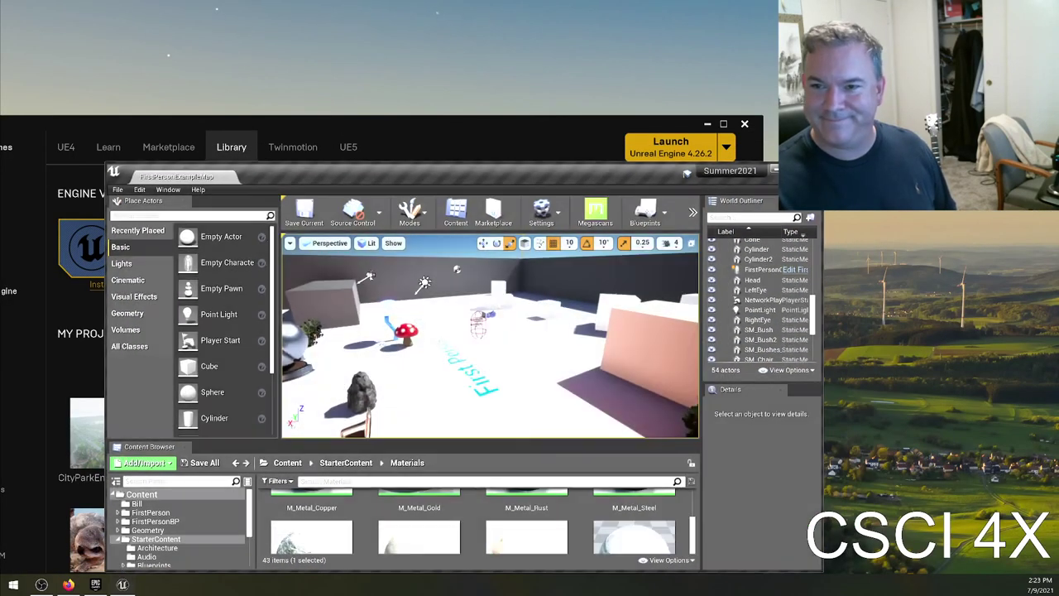
{"action": "key", "text": "alt+F4"}
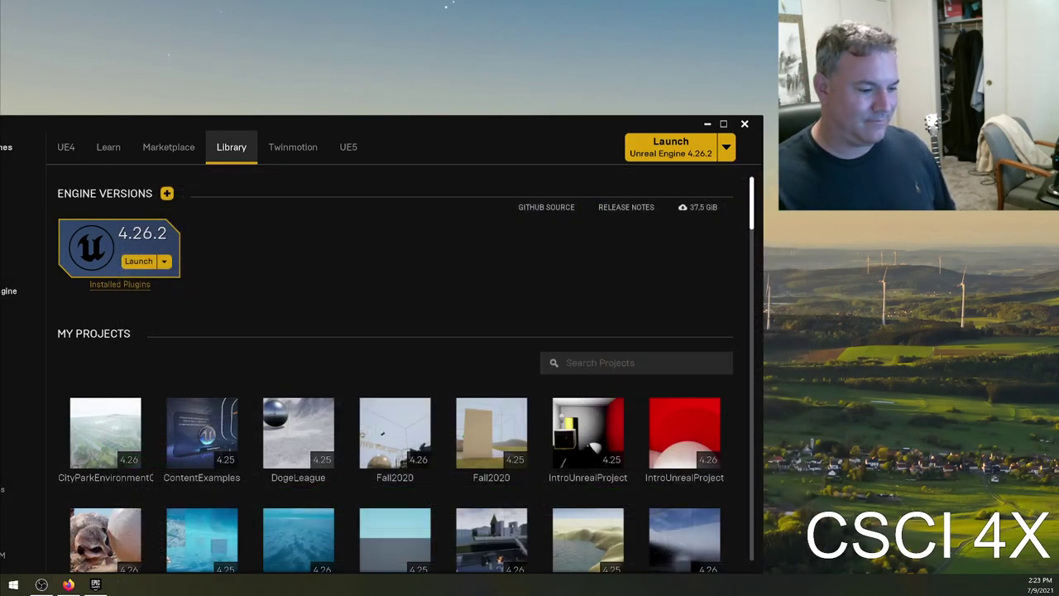